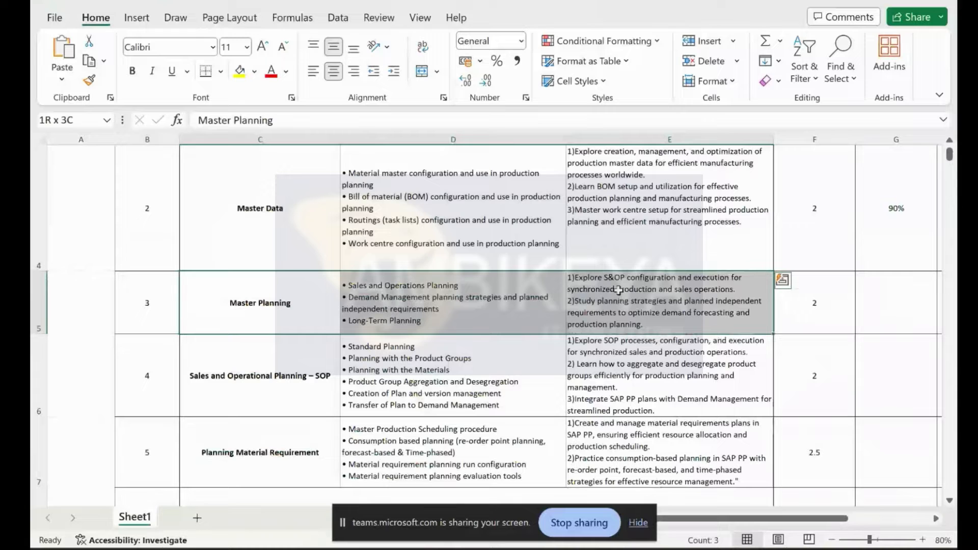
Step: On Sheet1, select the Master Planning content cell D5 and the Sales and Operational Planning row 6
{"action": "left_click_drag", "start_coordinate": [618, 290], "coordinate": [617, 293]}
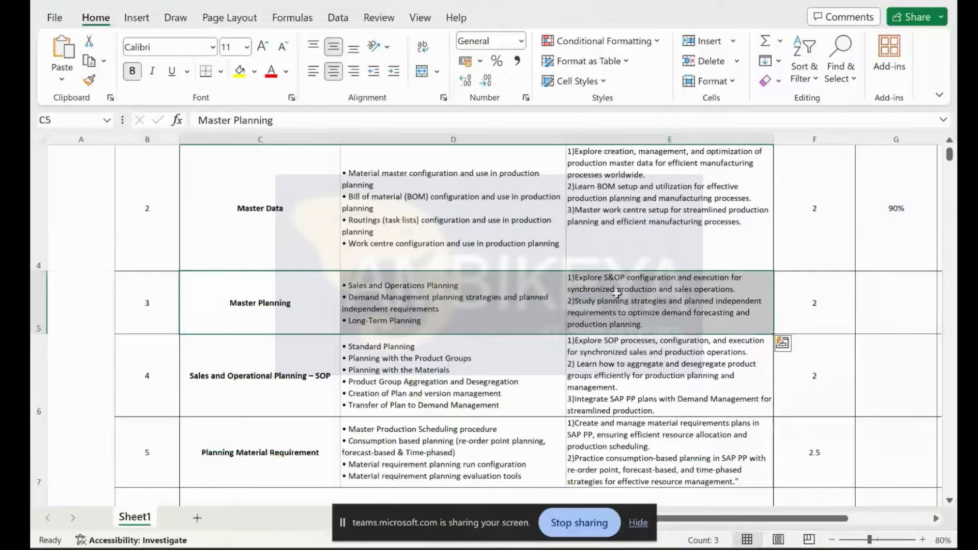
{"action": "scroll", "coordinate": [617, 293], "scroll_direction": "down", "scroll_amount": 5}
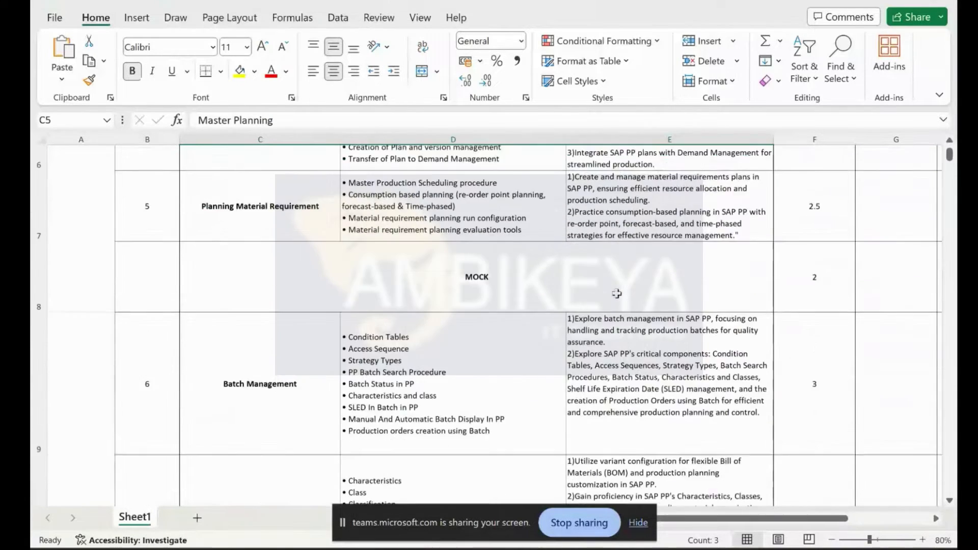
{"action": "scroll", "coordinate": [616, 293], "scroll_direction": "up", "scroll_amount": 5}
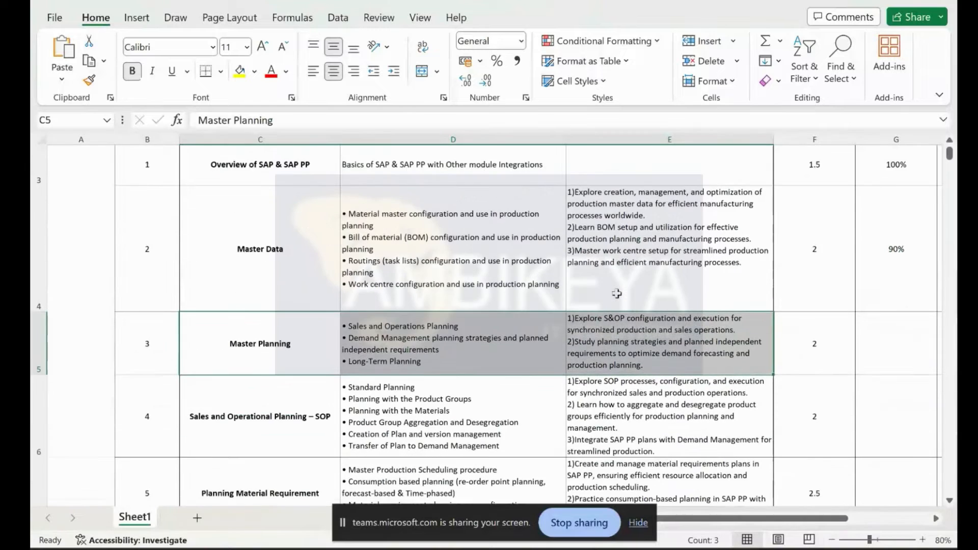
{"action": "scroll", "coordinate": [616, 293], "scroll_direction": "down", "scroll_amount": 1}
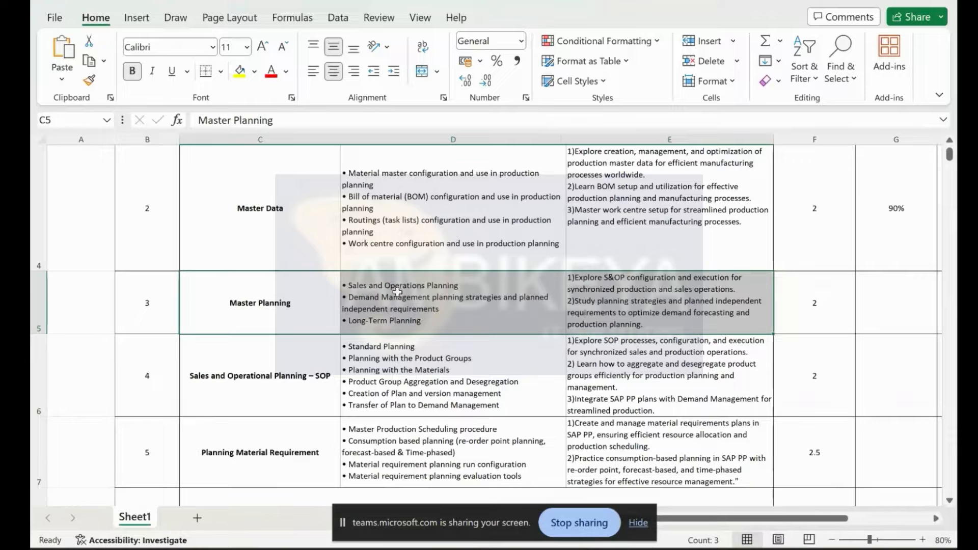
{"action": "left_click", "coordinate": [463, 290]}
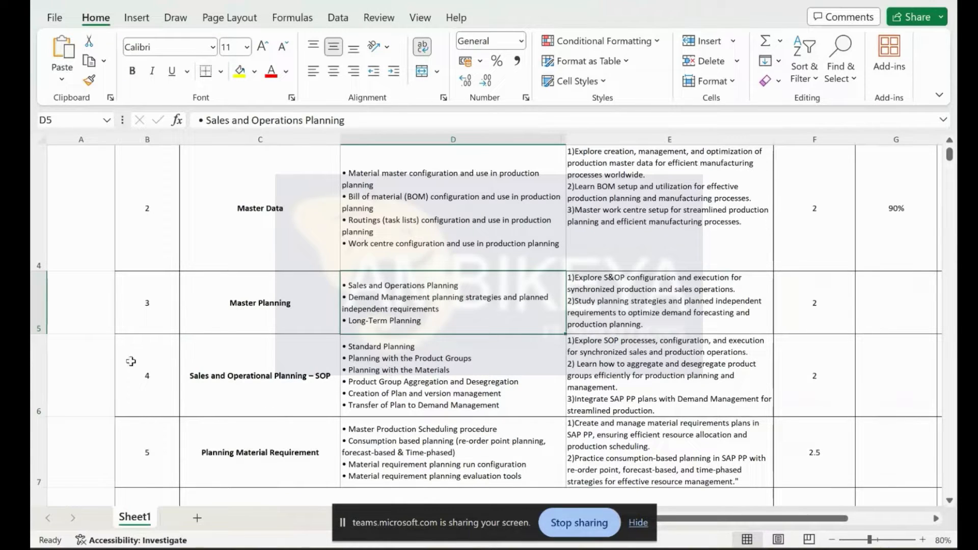
{"action": "left_click", "coordinate": [130, 361]}
{"action": "left_click", "coordinate": [256, 379]}
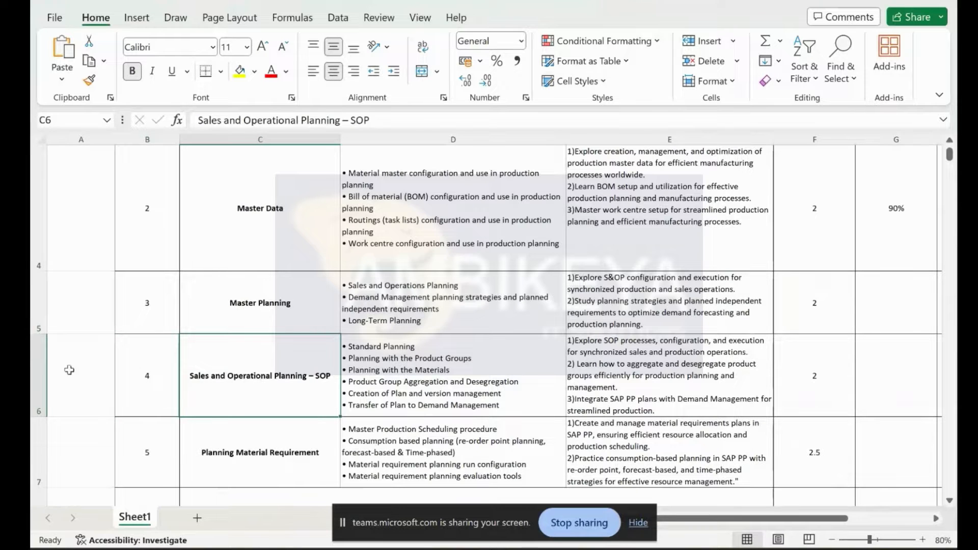
{"action": "left_click", "coordinate": [40, 369]}
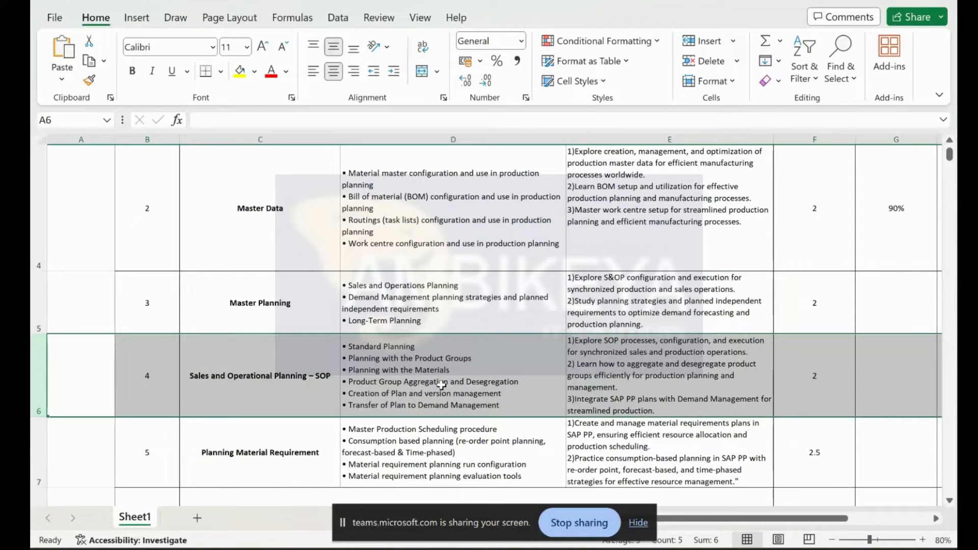
Step: Switch to the SAP PP Training workbook and select Production Version cell C7 on S1 Master data
{"action": "key", "text": "ctrl+super+Left"}
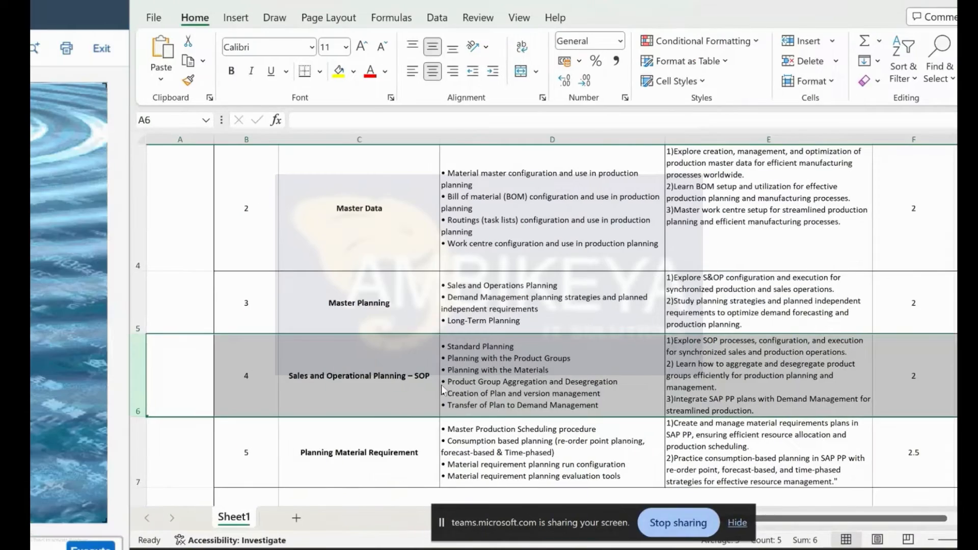
{"action": "key", "text": "ctrl+super+Right"}
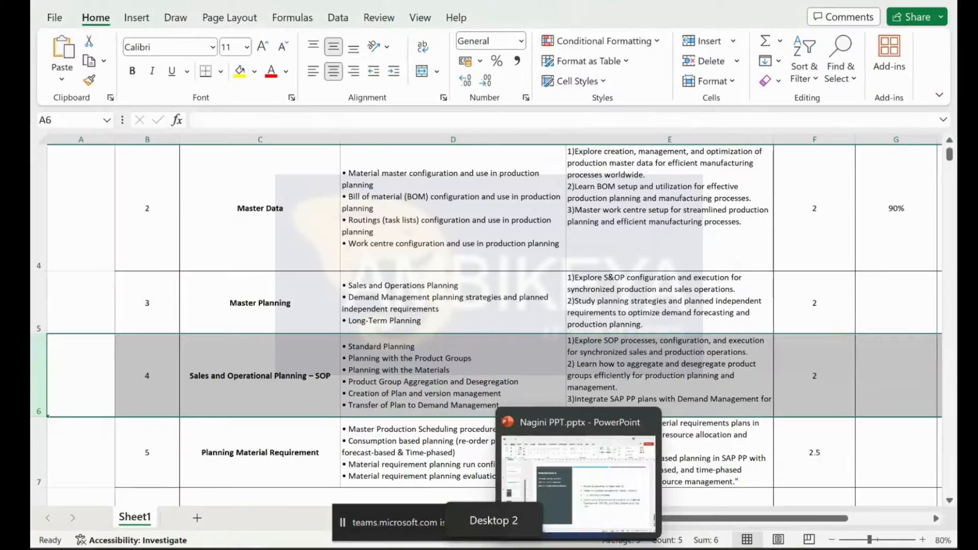
{"action": "left_click", "coordinate": [552, 490]}
{"action": "scroll", "coordinate": [361, 407], "scroll_direction": "down", "scroll_amount": 1}
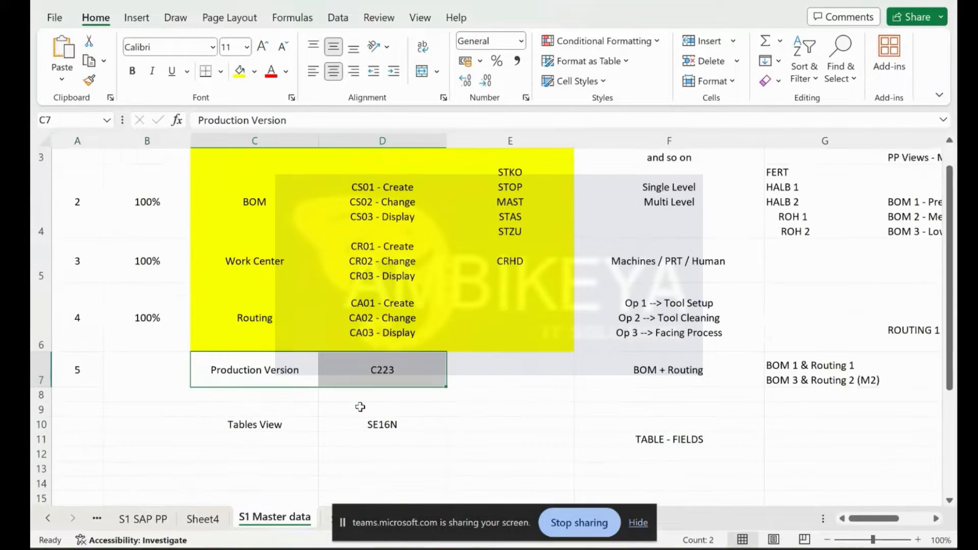
{"action": "left_click", "coordinate": [239, 355]}
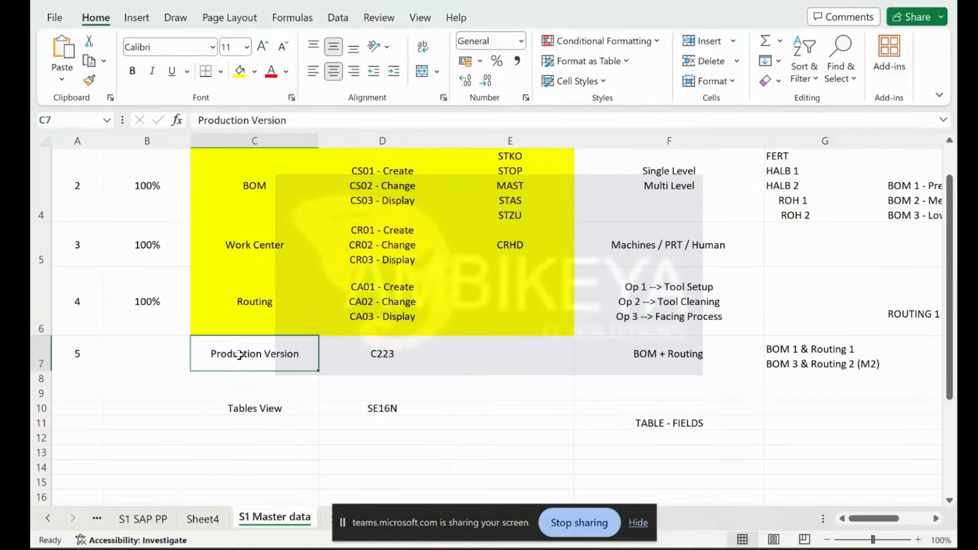
Step: On the SAP desktop, open production version mass processing with /nc223, then enter a further command
{"action": "key", "text": "ctrl+super+Left"}
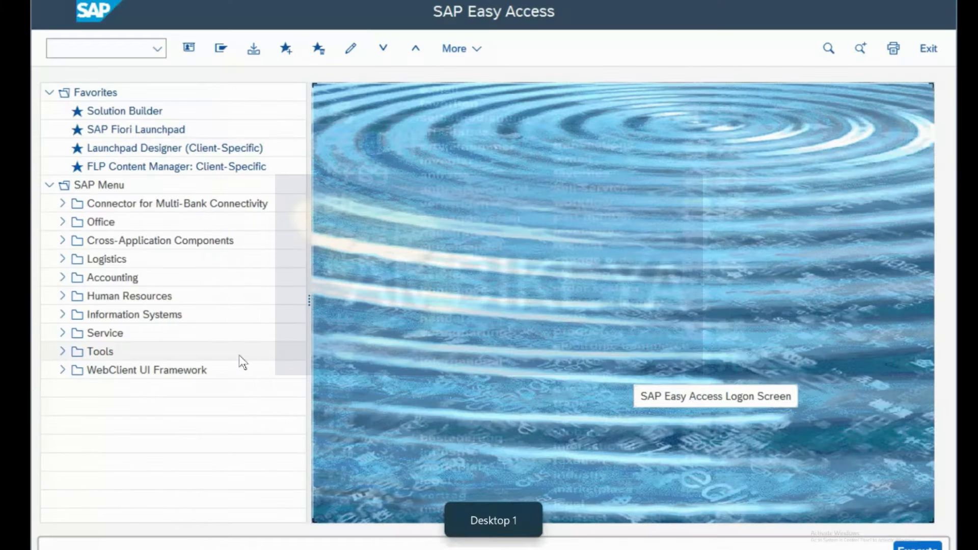
{"action": "type", "text": "/ncc"}
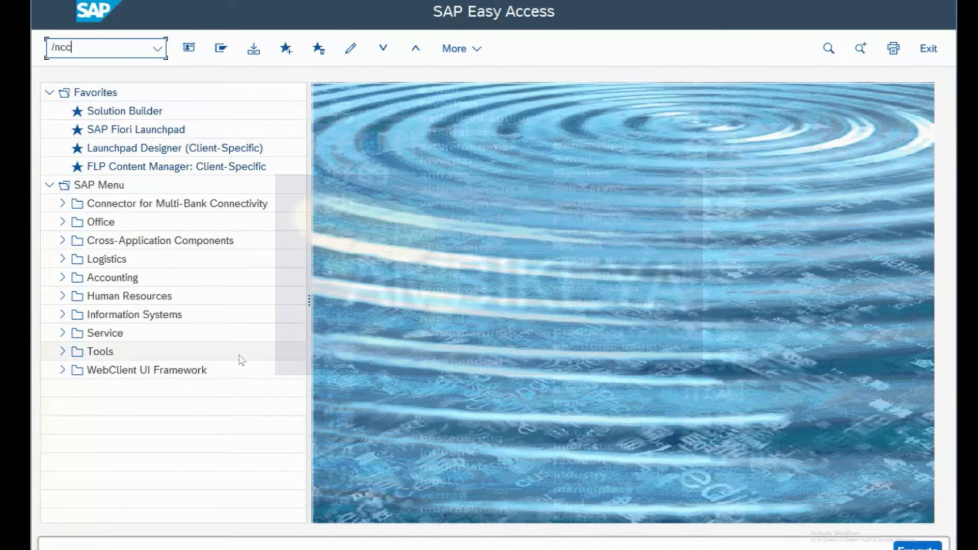
{"action": "type", "text": "223"}
{"action": "key", "text": "Return"}
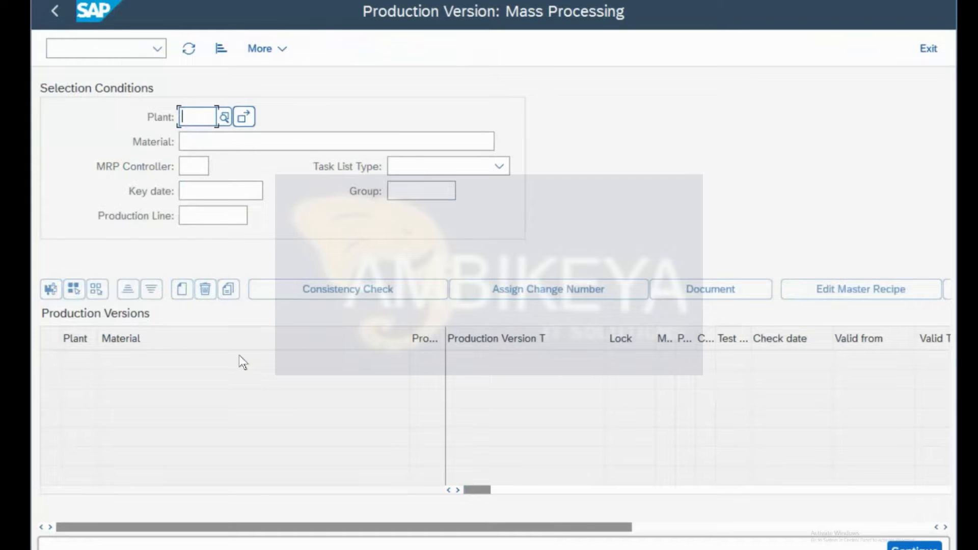
{"action": "key", "text": "ctrl+slash"}
{"action": "type", "text": "/nb"}
{"action": "key", "text": "BackSpace"}
{"action": "key", "text": "BackSpace"}
{"action": "type", "text": "nca"}
{"action": "key", "text": "BackSpace"}
{"action": "type", "text": "s03"}
{"action": "key", "text": "Return"}
Step: Browse the System menu, then return to SAP Easy Access with /n
{"action": "left_click", "coordinate": [359, 2]}
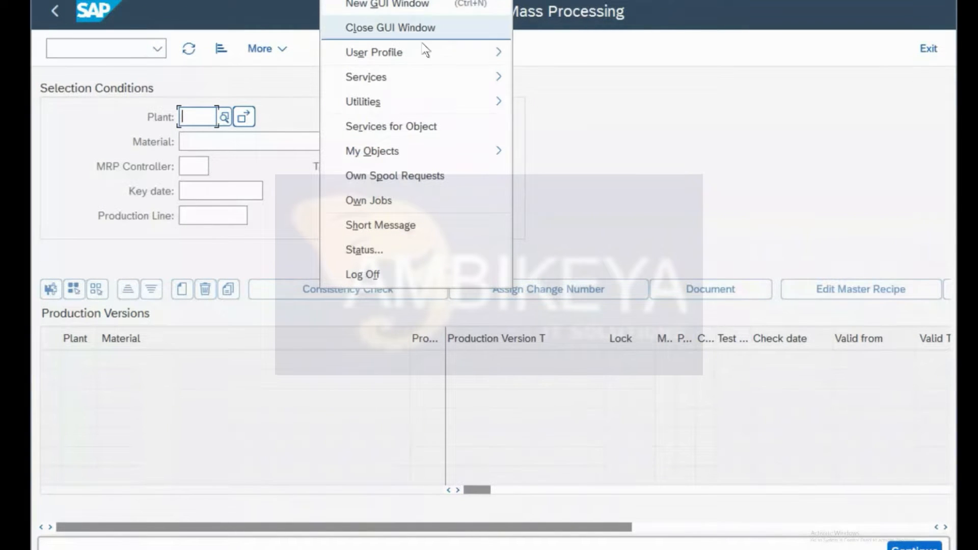
{"action": "mouse_move", "coordinate": [404, 80]}
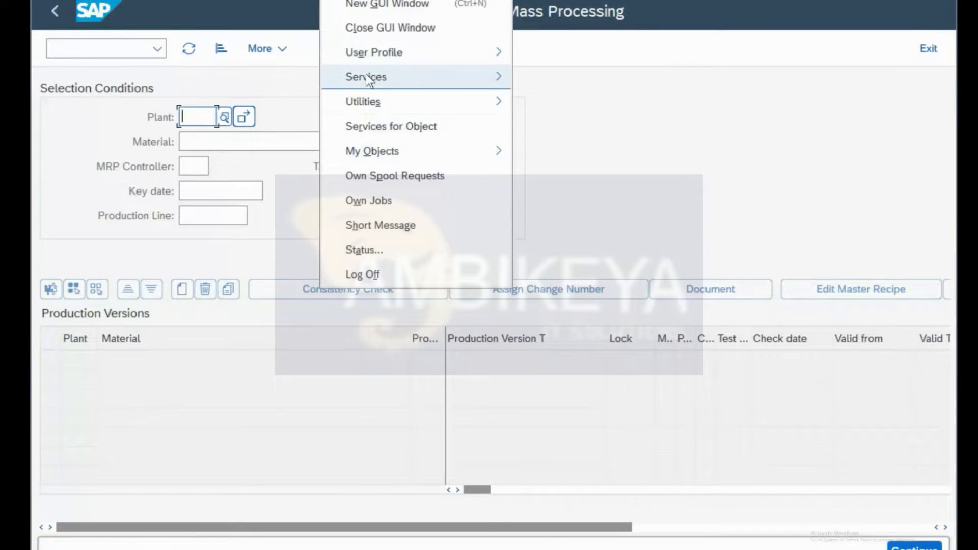
{"action": "mouse_move", "coordinate": [368, 80]}
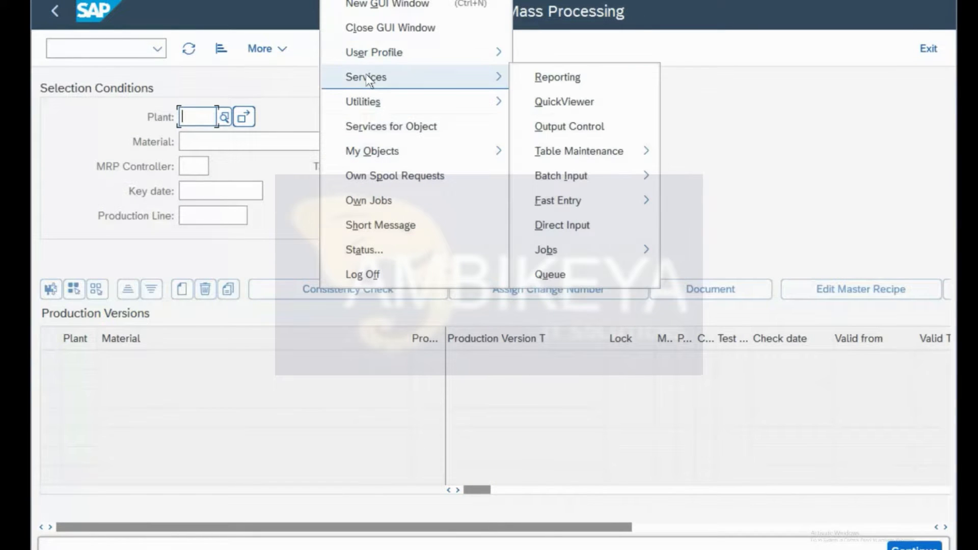
{"action": "left_click", "coordinate": [732, 111]}
{"action": "type", "text": "/"}
{"action": "key", "text": "Return"}
{"action": "key", "text": "ctrl+slash"}
{"action": "type", "text": "/n"}
{"action": "key", "text": "Return"}
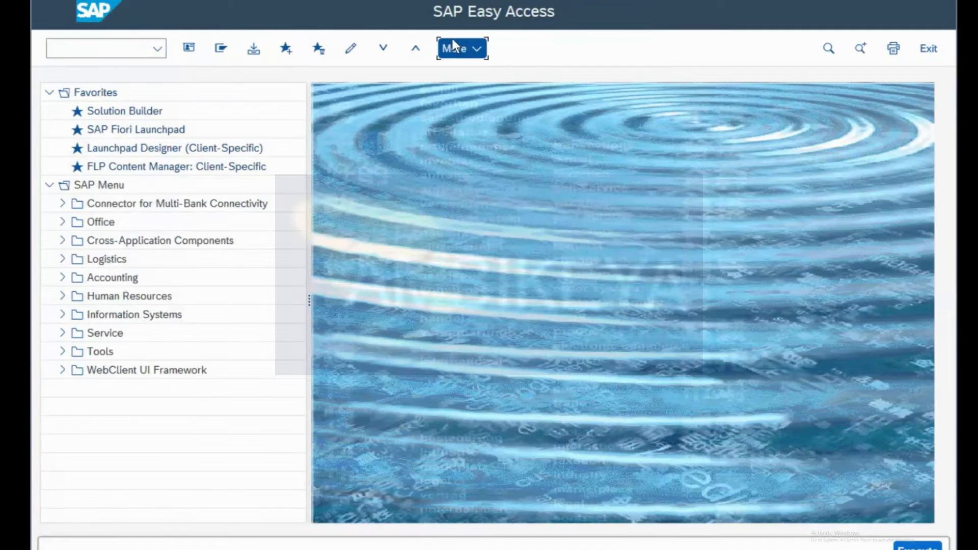
Step: In SAP GUI Options Theme Settings, choose Belize Theme, apply it and confirm with OK
{"action": "left_click", "coordinate": [454, 47]}
{"action": "mouse_move", "coordinate": [501, 75]}
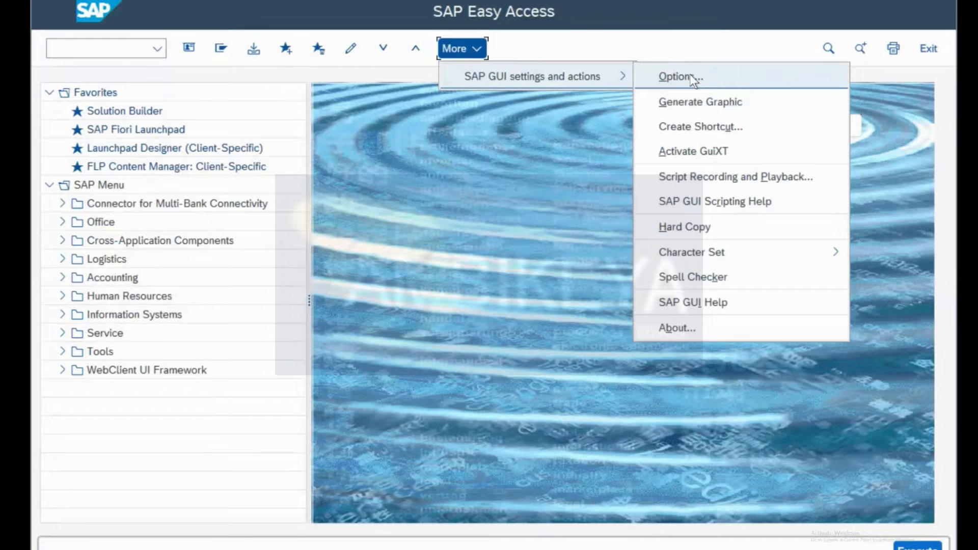
{"action": "left_click", "coordinate": [689, 75]}
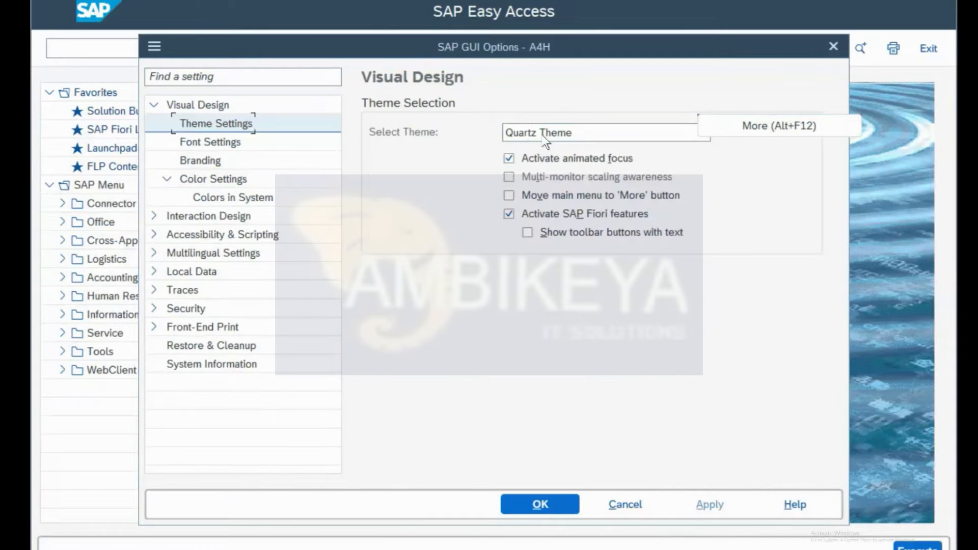
{"action": "left_click", "coordinate": [558, 130]}
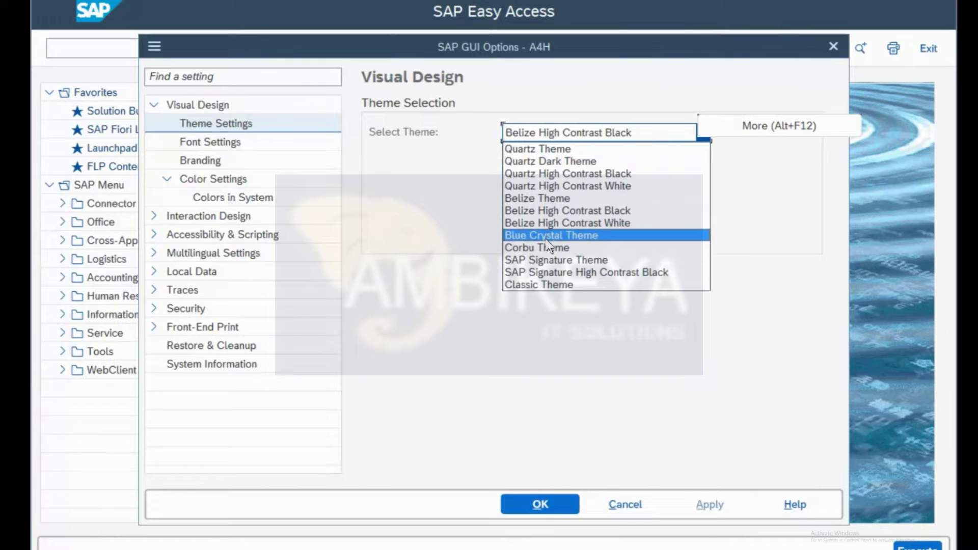
{"action": "left_click", "coordinate": [561, 199]}
{"action": "left_click", "coordinate": [699, 497]}
{"action": "left_click", "coordinate": [548, 503]}
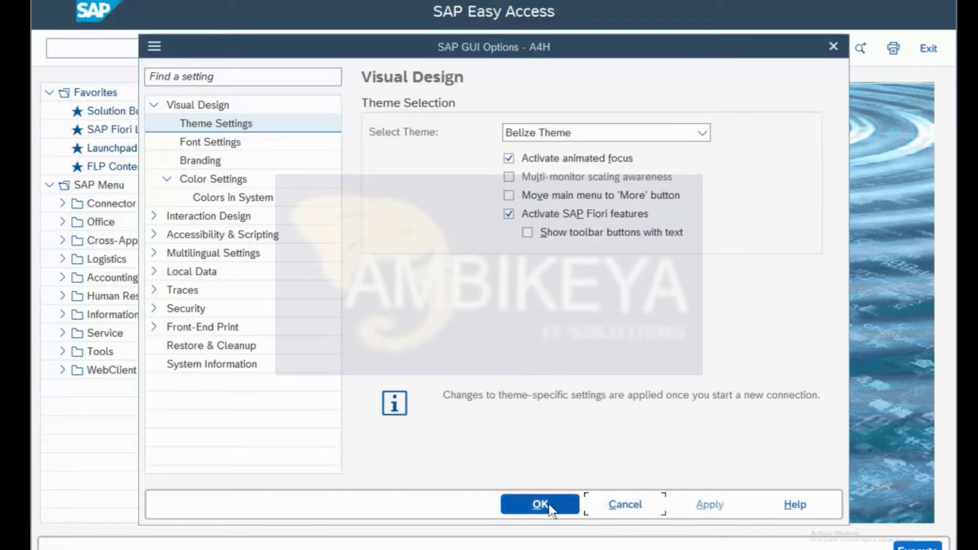
Step: Log off with /nex and log back on to s4hana using the suggested user and password
{"action": "type", "text": "/"}
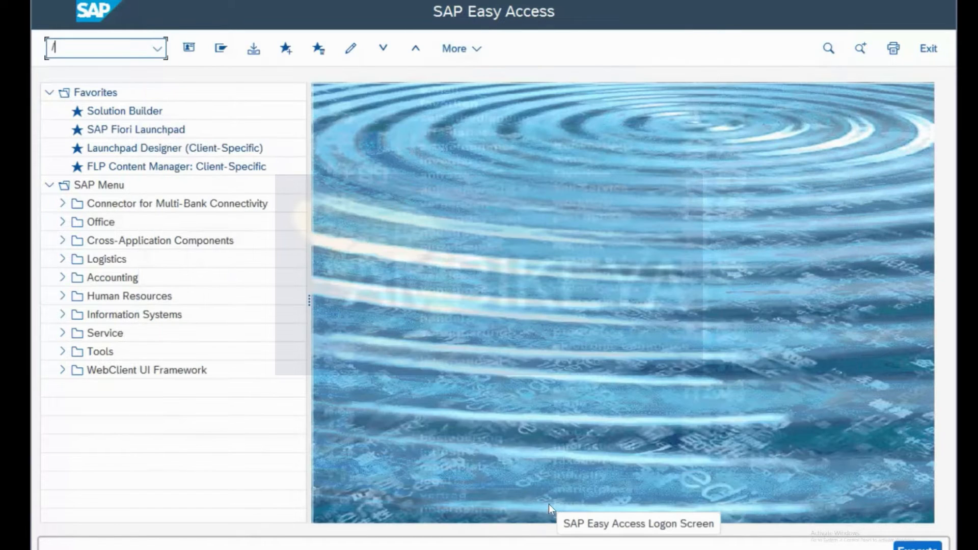
{"action": "type", "text": "nex"}
{"action": "key", "text": "Return"}
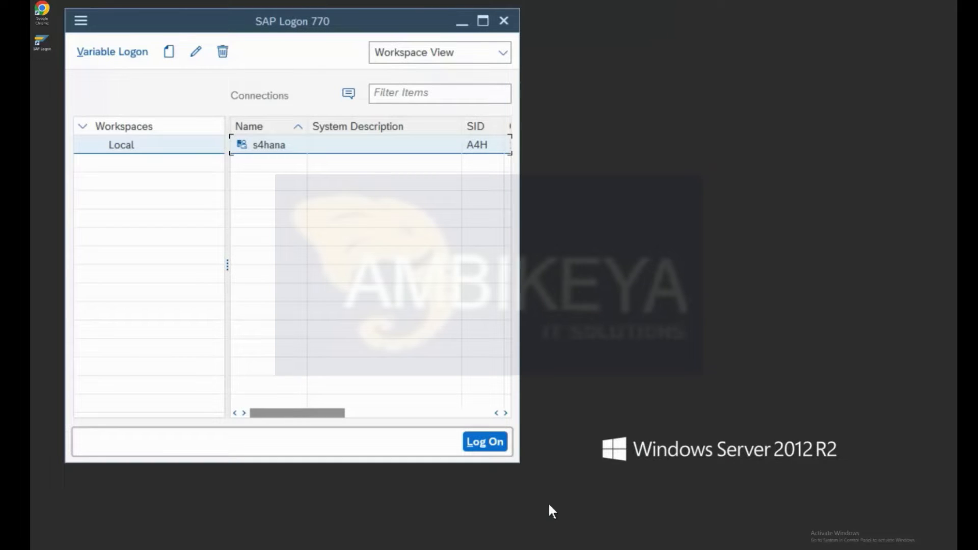
{"action": "key", "text": "Return"}
{"action": "key", "text": "Down"}
{"action": "key", "text": "Down"}
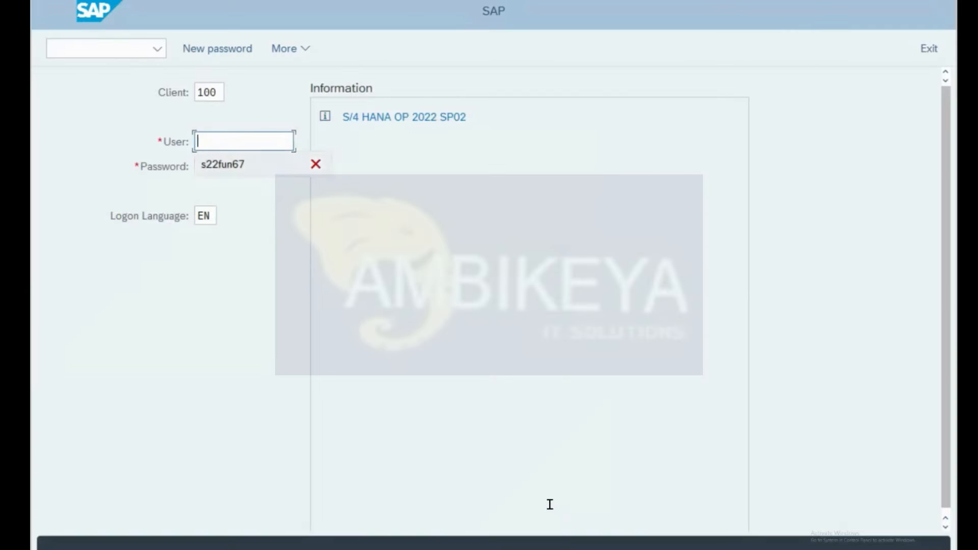
{"action": "key", "text": "Return"}
{"action": "key", "text": "Tab"}
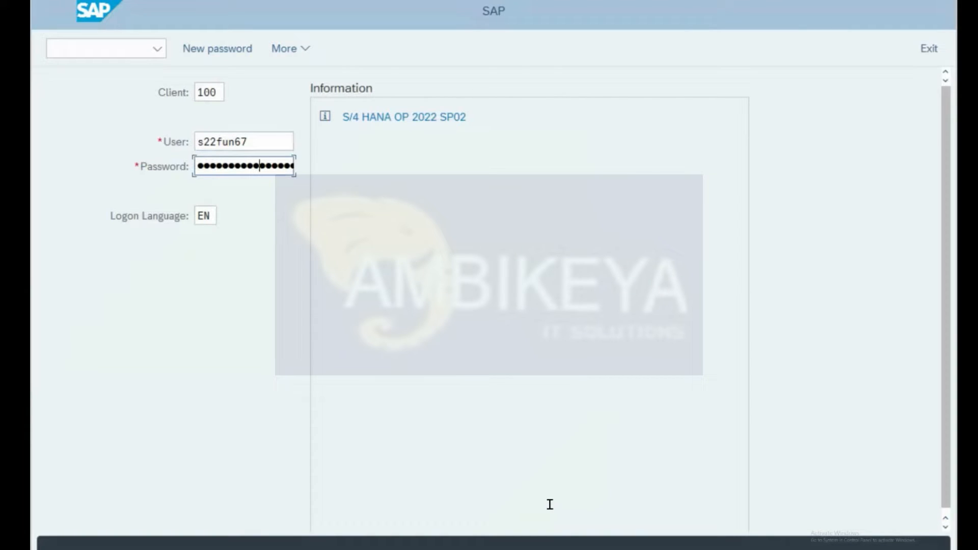
{"action": "key", "text": "Return"}
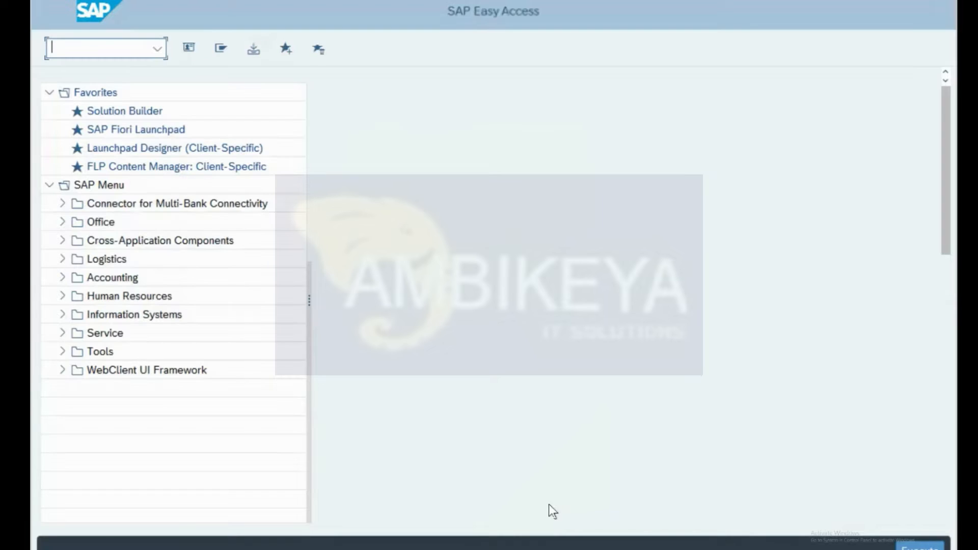
{"action": "type", "text": "/"}
{"action": "key", "text": "BackSpace"}
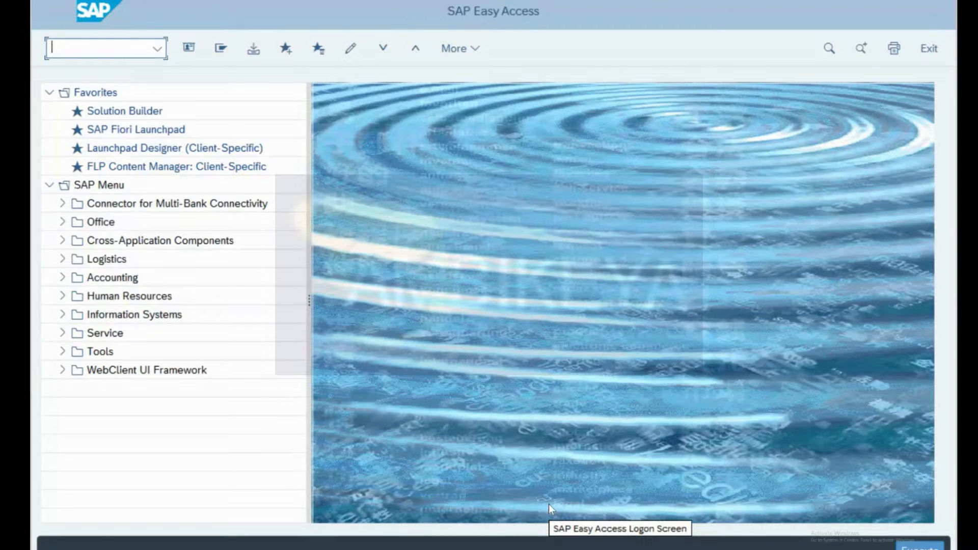
Step: In SAP GUI Options, pick Belize theme and turn on text on toolbar buttons
{"action": "left_click", "coordinate": [471, 50]}
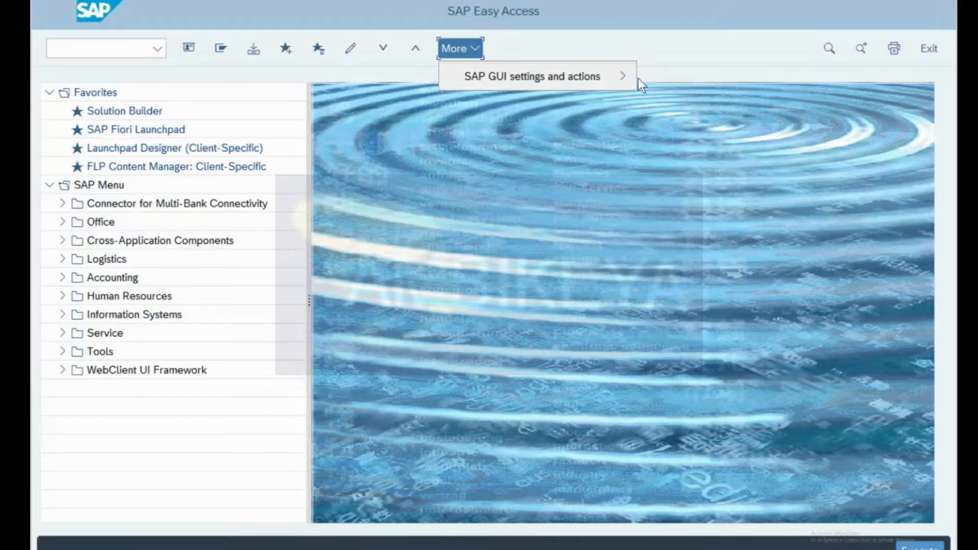
{"action": "mouse_move", "coordinate": [629, 78]}
{"action": "left_click", "coordinate": [720, 83]}
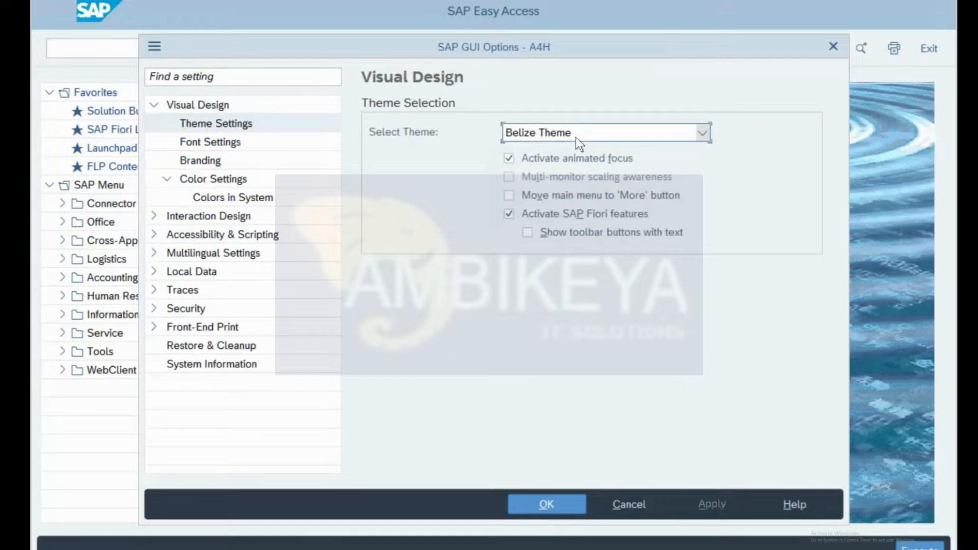
{"action": "left_click", "coordinate": [575, 136]}
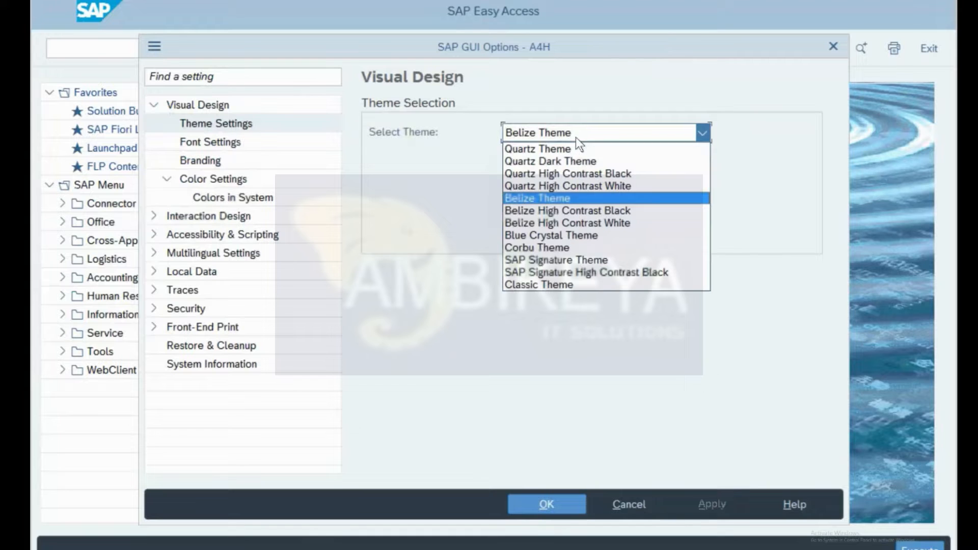
{"action": "left_click", "coordinate": [571, 200]}
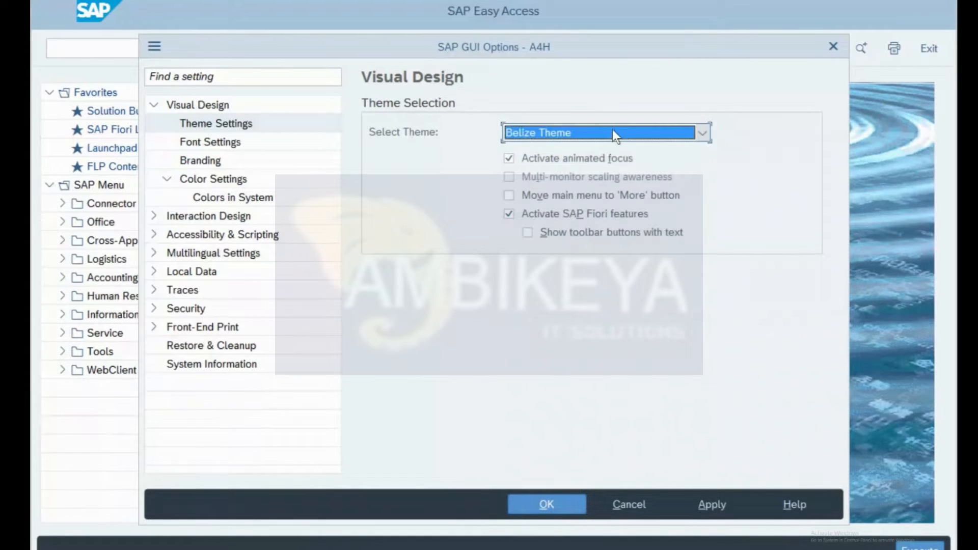
{"action": "left_click", "coordinate": [571, 230]}
Step: Switch the theme to Blue Crystal, apply and confirm, then exit the session with /nex
{"action": "left_click", "coordinate": [621, 130]}
{"action": "left_click", "coordinate": [620, 130]}
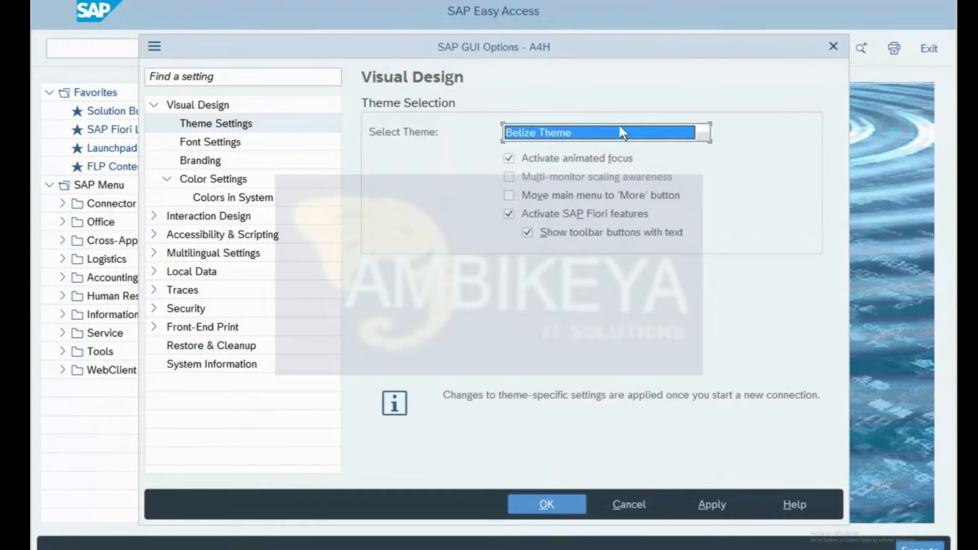
{"action": "left_click", "coordinate": [623, 133]}
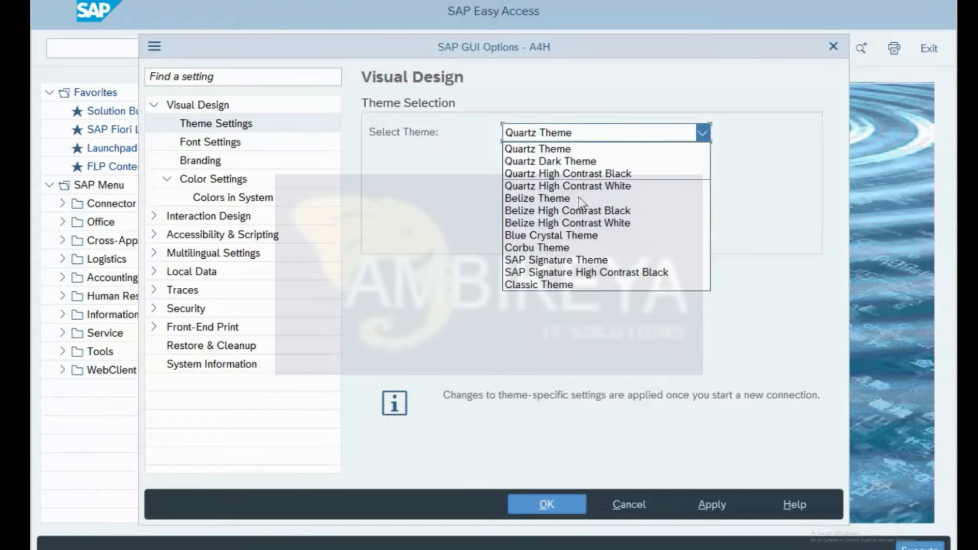
{"action": "left_click", "coordinate": [566, 236]}
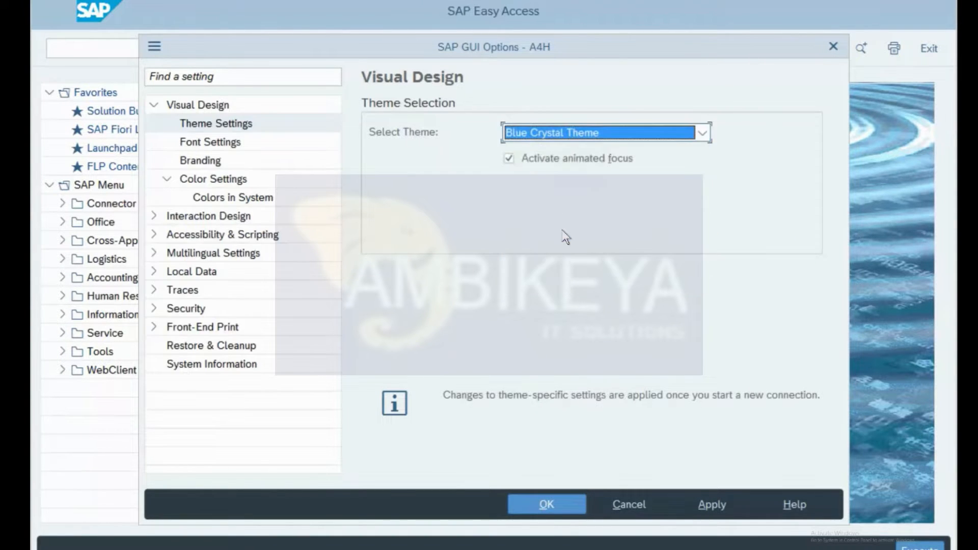
{"action": "left_click", "coordinate": [712, 501]}
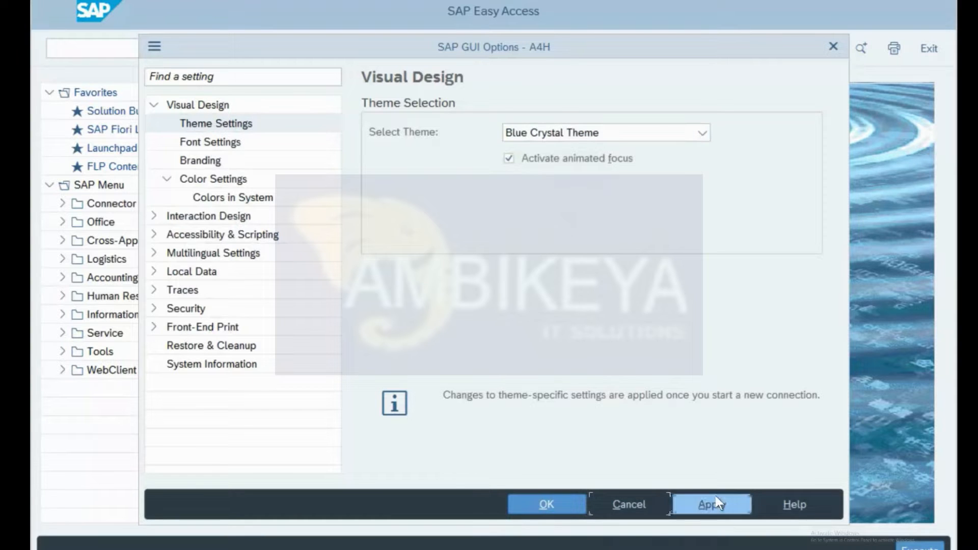
{"action": "left_click", "coordinate": [551, 501]}
{"action": "type", "text": "/nex"}
{"action": "key", "text": "Return"}
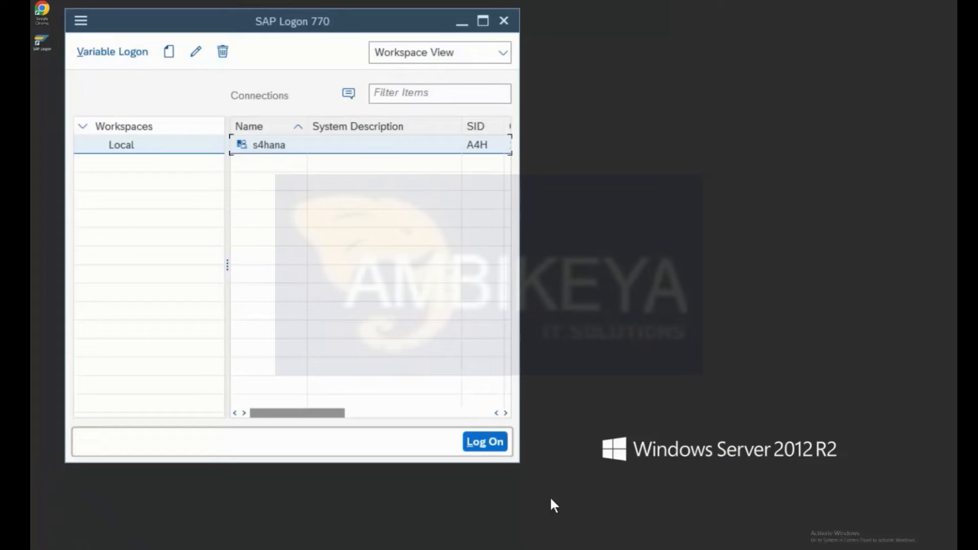
Step: Log on to the s4hana connection with the user from logon history and the password
{"action": "key", "text": "Return"}
{"action": "key", "text": "Down"}
{"action": "key", "text": "Down"}
{"action": "key", "text": "Tab"}
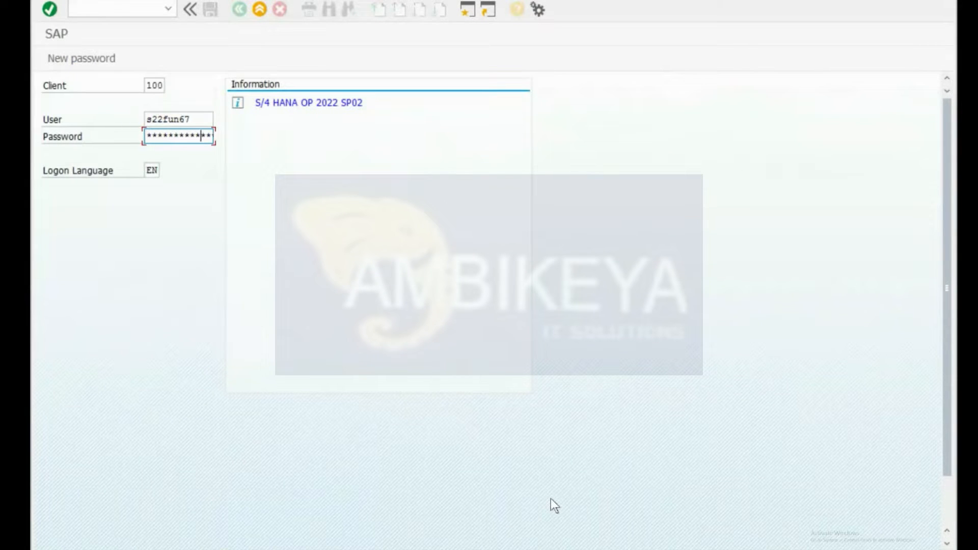
{"action": "key", "text": "Return"}
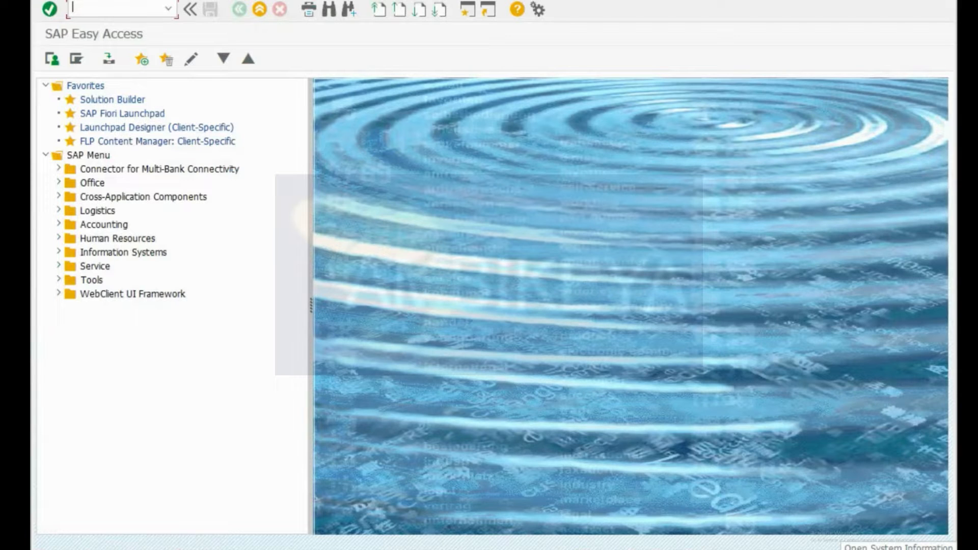
{"action": "left_click", "coordinate": [539, 9]}
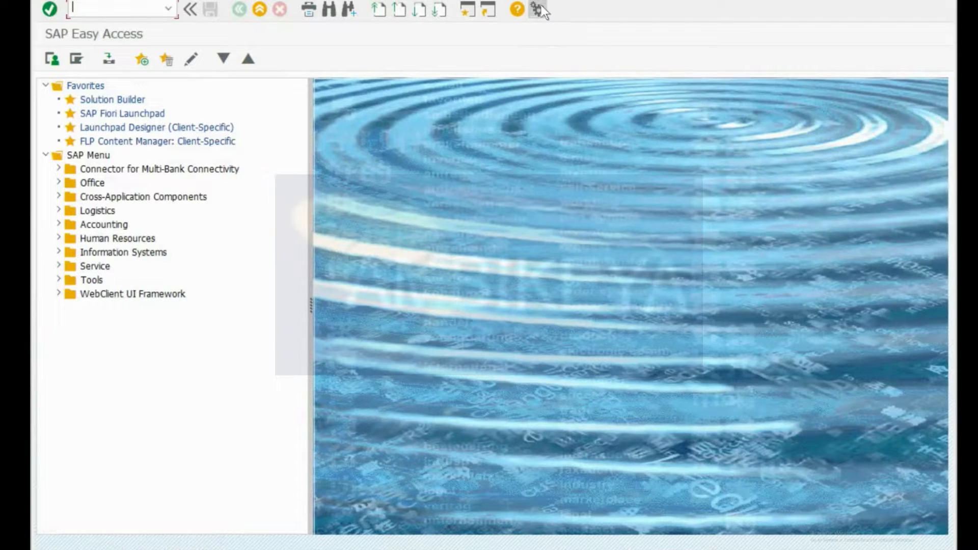
{"action": "left_click", "coordinate": [561, 26]}
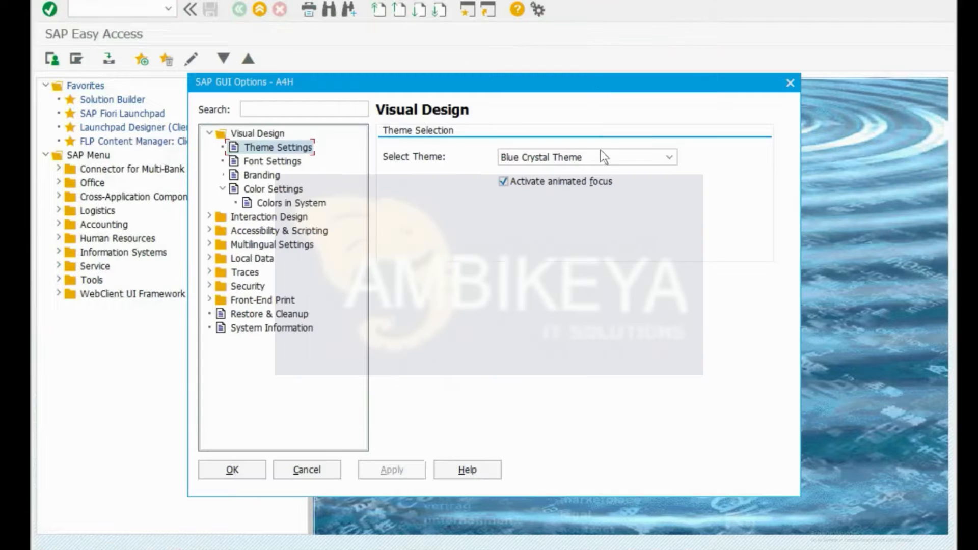
{"action": "left_click", "coordinate": [599, 157]}
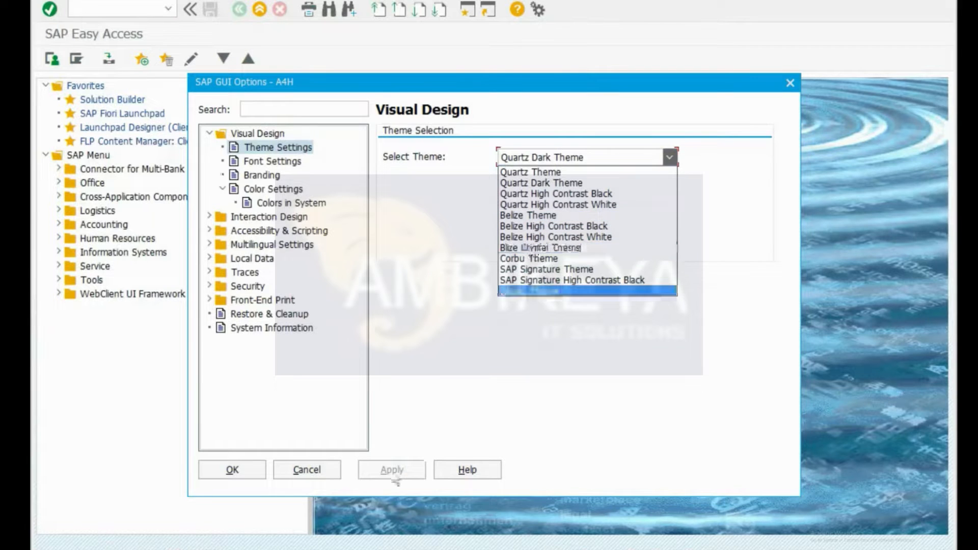
{"action": "left_click", "coordinate": [305, 472]}
{"action": "left_click", "coordinate": [306, 471]}
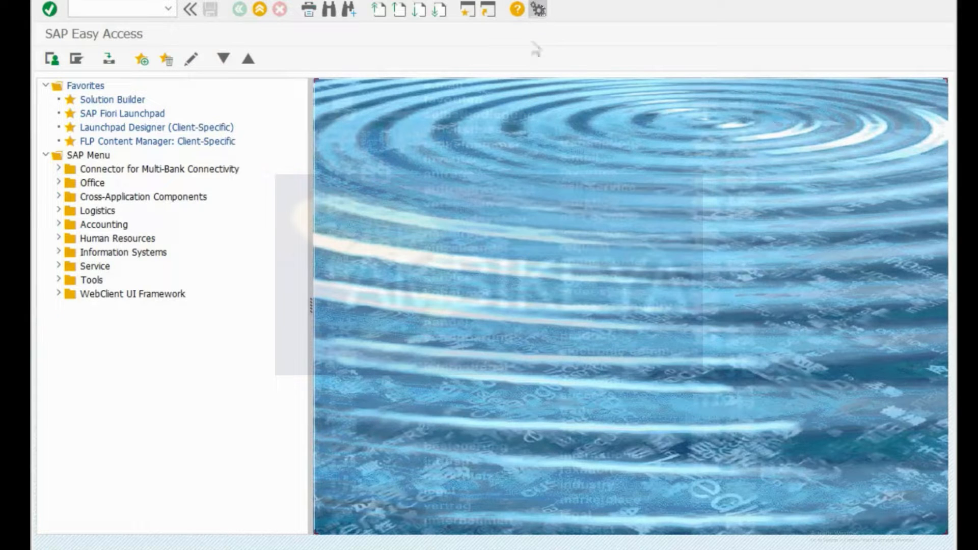
{"action": "left_click", "coordinate": [538, 9]}
Step: Dismiss the customisation menu and open Production Version: Mass Processing via /nc223
{"action": "left_click", "coordinate": [365, 309]}
{"action": "type", "text": "/nc223"}
{"action": "key", "text": "Return"}
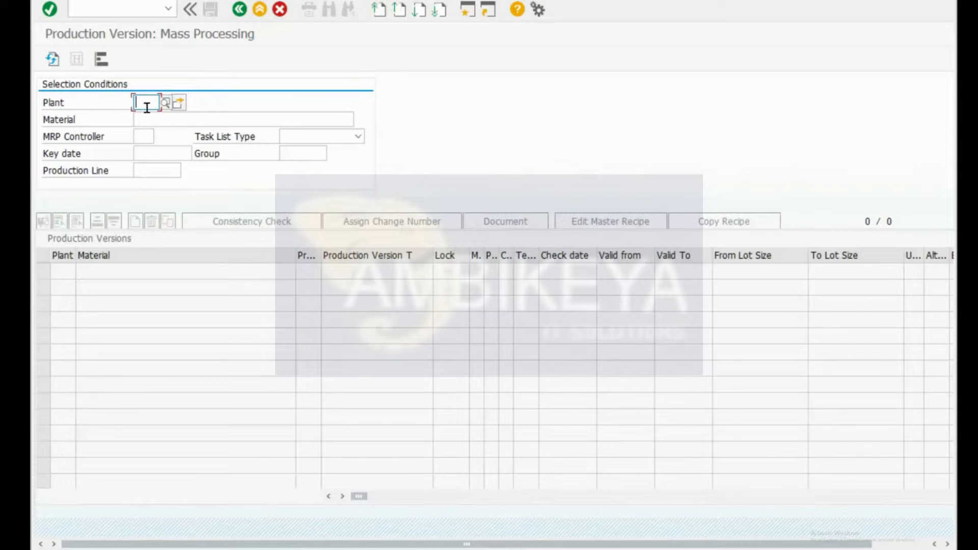
Step: Enter plant 1000 as the selection condition and start /ose16n from the command field
{"action": "type", "text": "0001"}
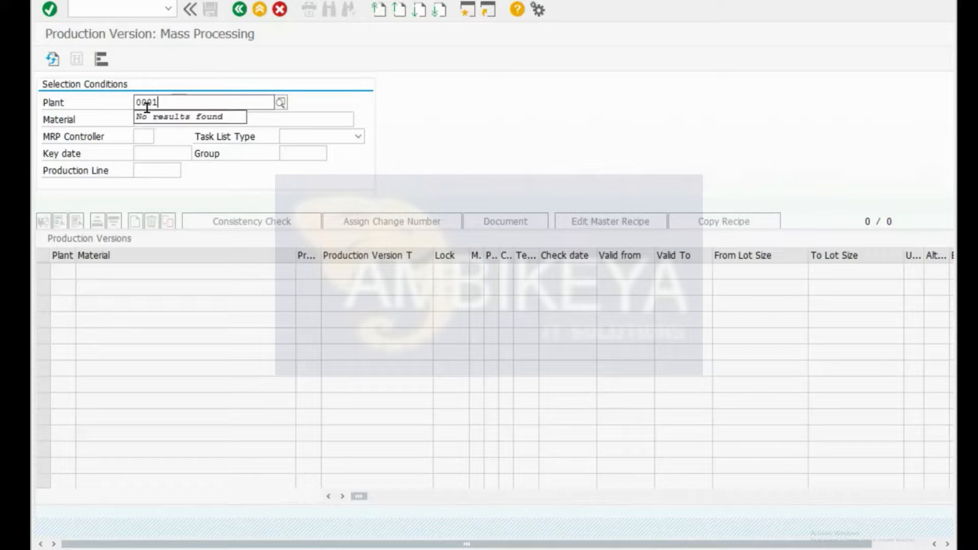
{"action": "key", "text": "BackSpace"}
{"action": "key", "text": "BackSpace"}
{"action": "key", "text": "BackSpace"}
{"action": "key", "text": "BackSpace"}
{"action": "type", "text": "1000"}
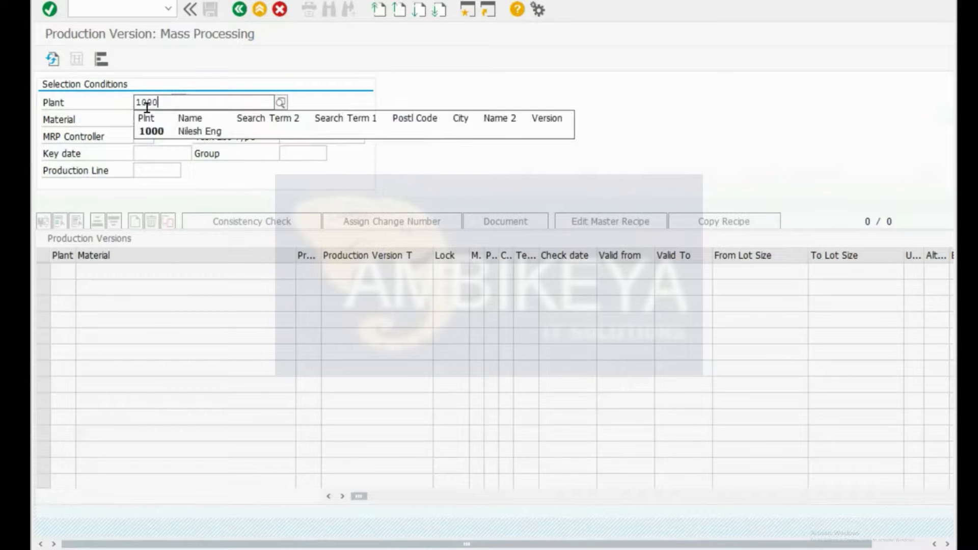
{"action": "key", "text": "Down"}
{"action": "key", "text": "Return"}
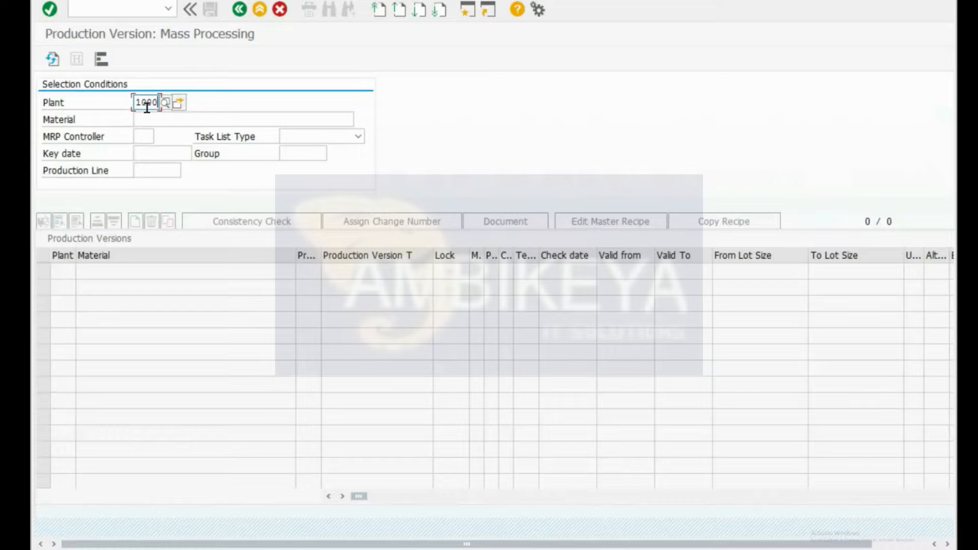
{"action": "key", "text": "Tab"}
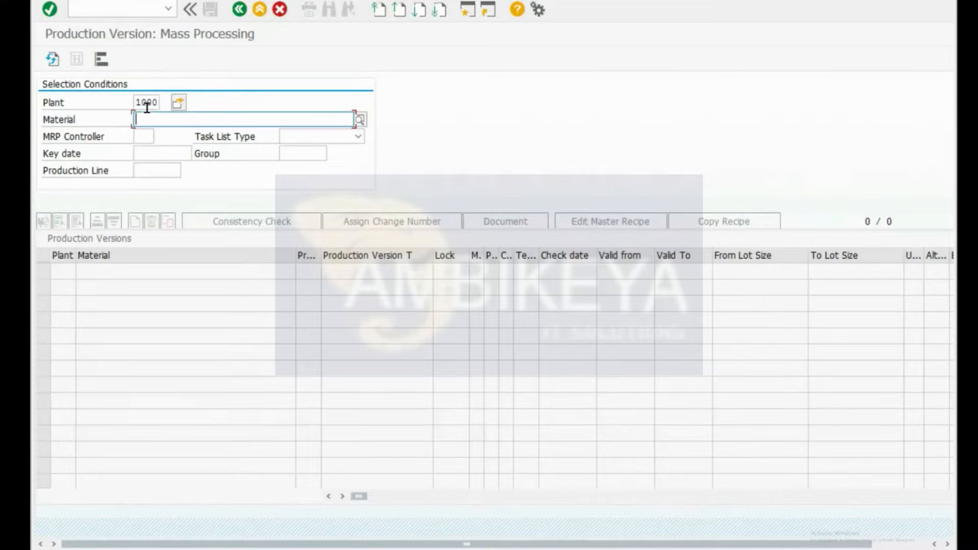
{"action": "key", "text": "ctrl+slash"}
{"action": "type", "text": "/ose16n"}
Step: List table MAST in SE16N and paste material F-10A into the Material condition
{"action": "key", "text": "Return"}
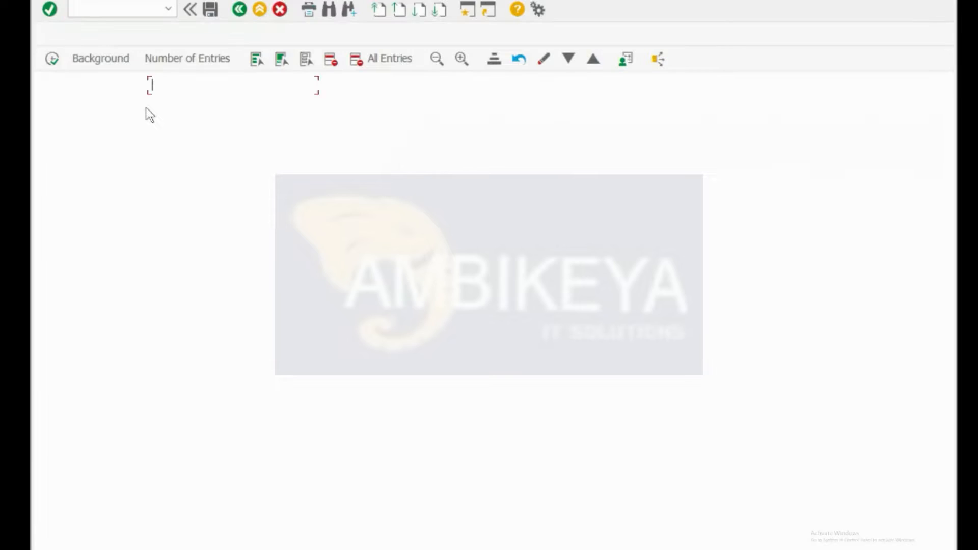
{"action": "type", "text": "mast"}
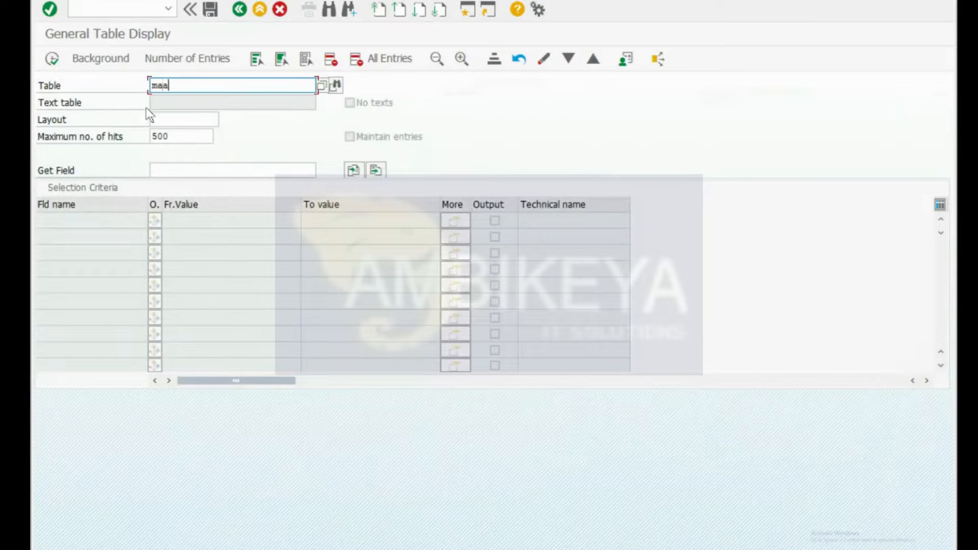
{"action": "key", "text": "Return"}
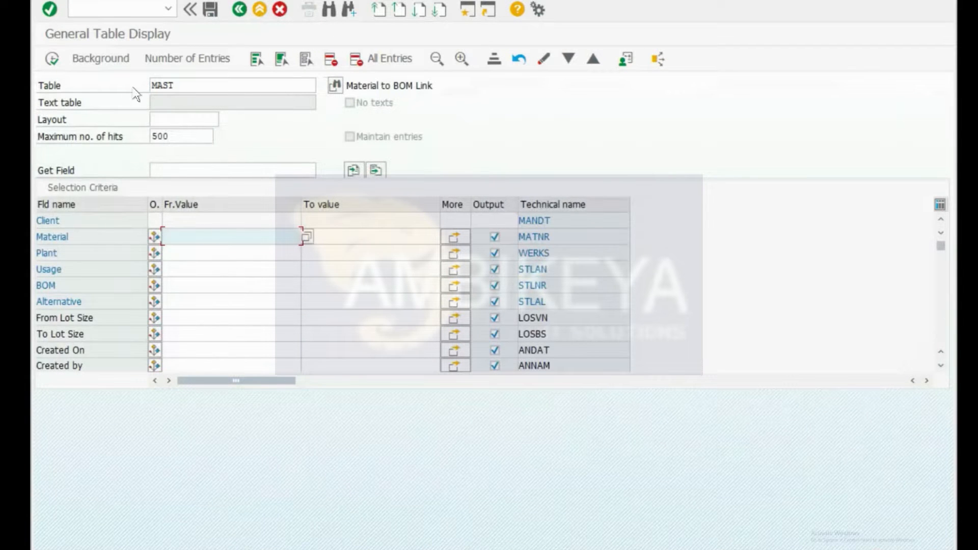
{"action": "left_click", "coordinate": [51, 58]}
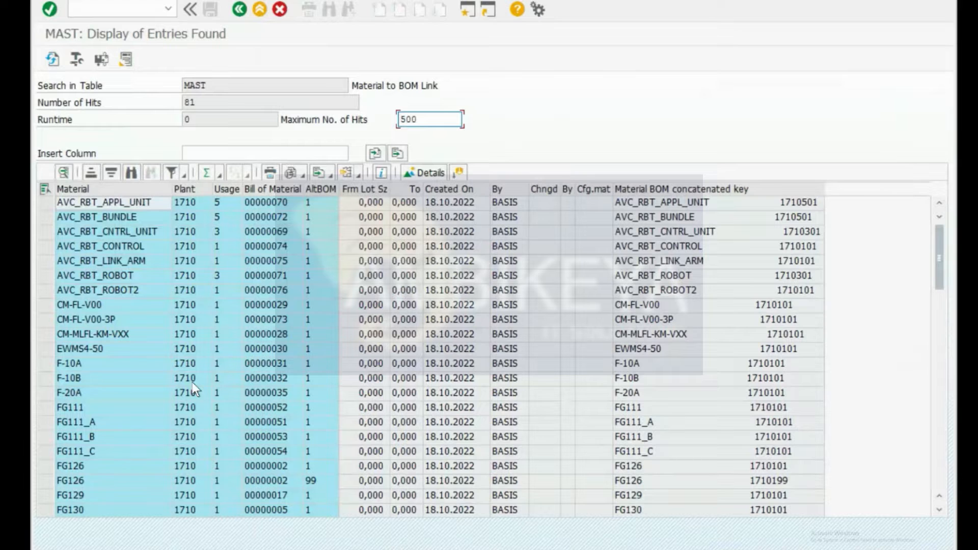
{"action": "left_click", "coordinate": [72, 368]}
{"action": "left_click", "coordinate": [102, 364]}
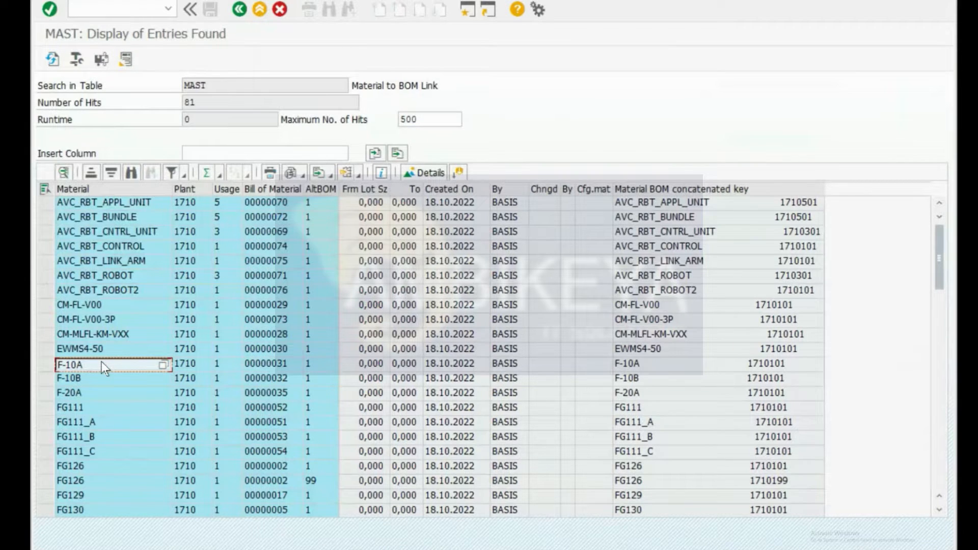
{"action": "key", "text": "alt+Tab"}
{"action": "type", "text": "F-10A"}
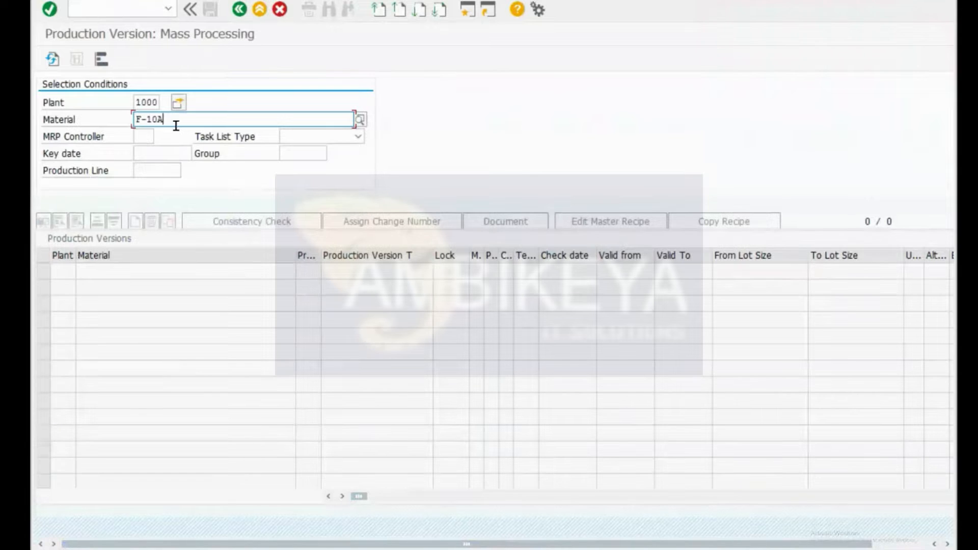
Step: Execute the selection for plant 1000 and F-10A, then check the Task List Type dropdown in the grid
{"action": "key", "text": "Tab"}
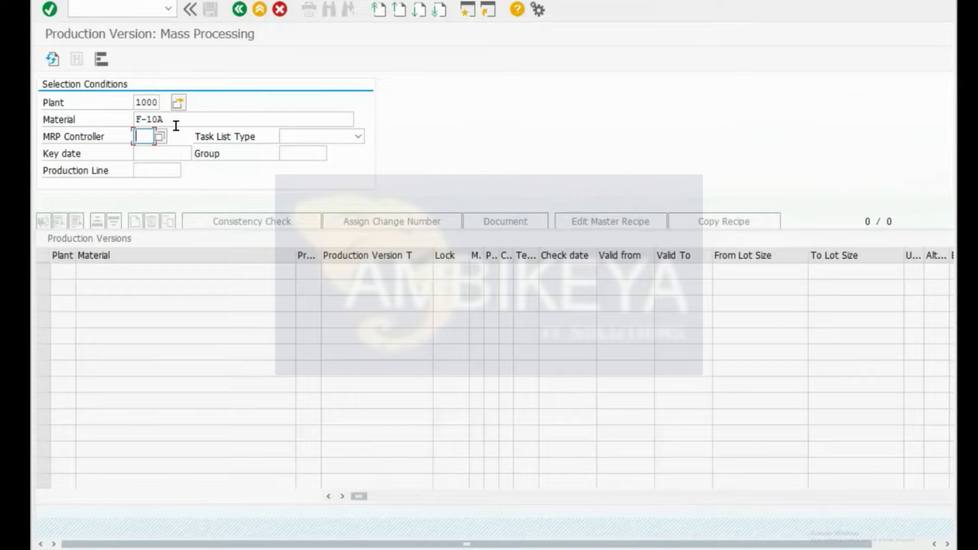
{"action": "key", "text": "Return"}
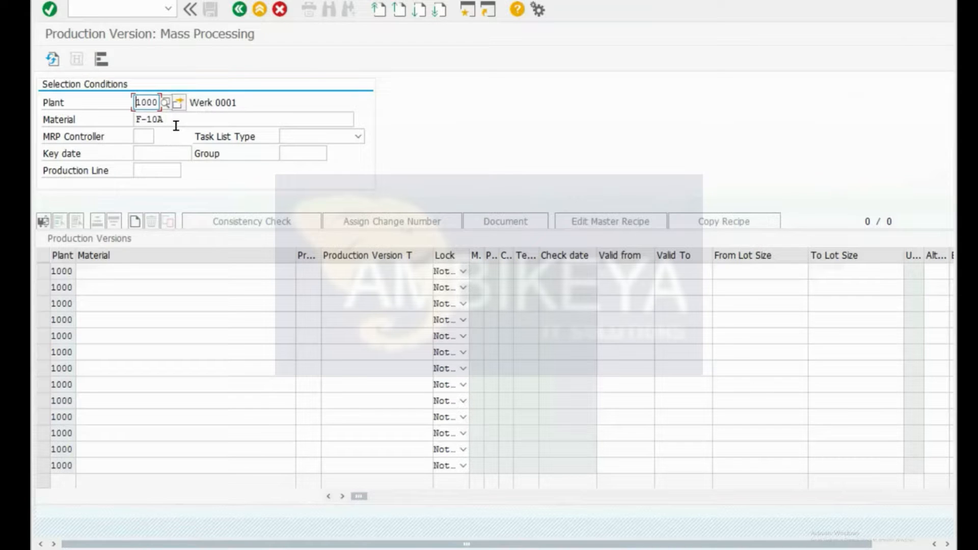
{"action": "left_click", "coordinate": [95, 280]}
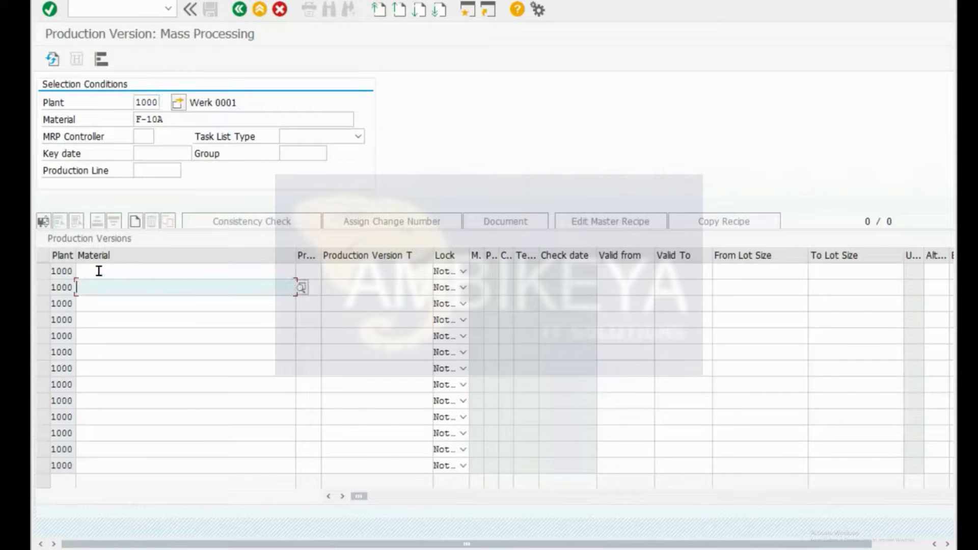
{"action": "left_click", "coordinate": [98, 271]}
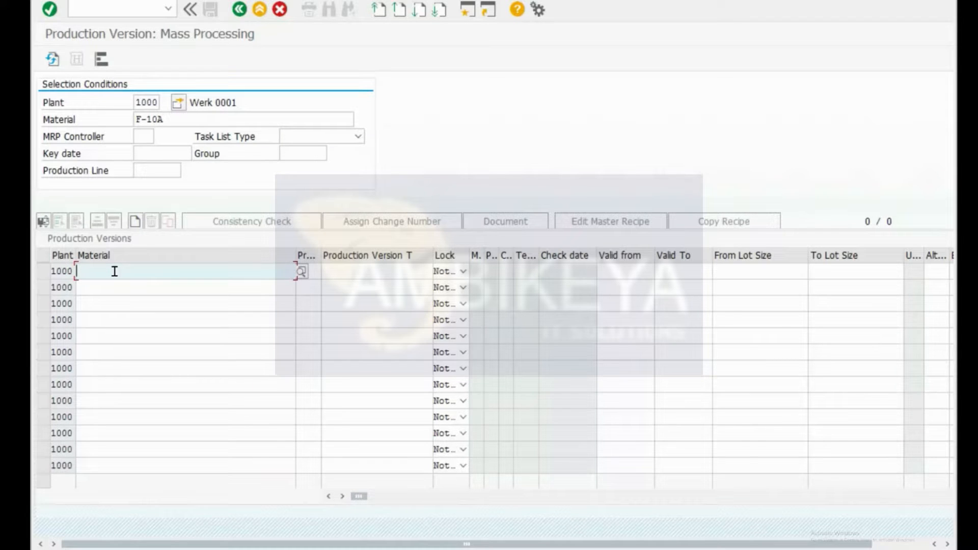
{"action": "left_click", "coordinate": [320, 141]}
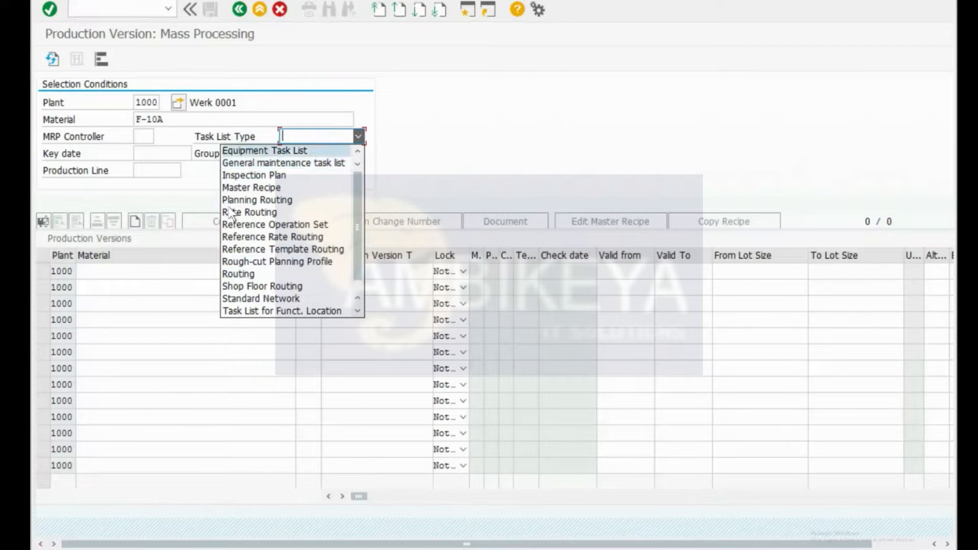
{"action": "left_click", "coordinate": [538, 10]}
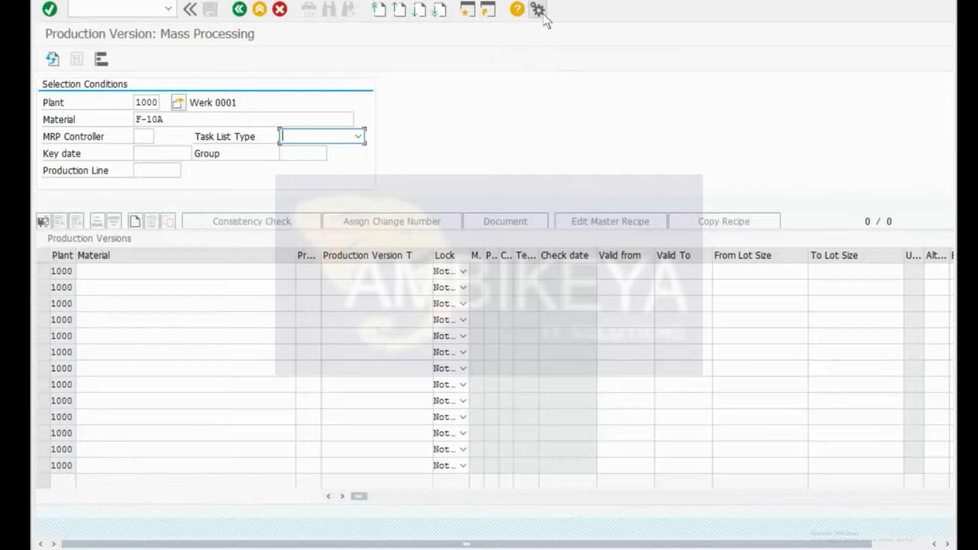
Step: Enable Show keys within dropdown lists under Visualization 1, then recheck the task list types
{"action": "left_click", "coordinate": [538, 10]}
{"action": "left_click", "coordinate": [600, 29]}
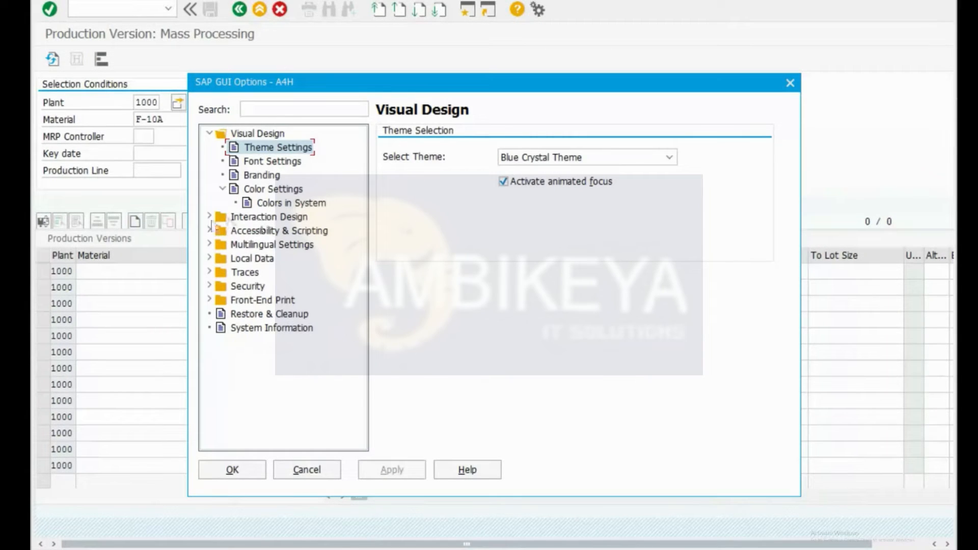
{"action": "left_click", "coordinate": [209, 216]}
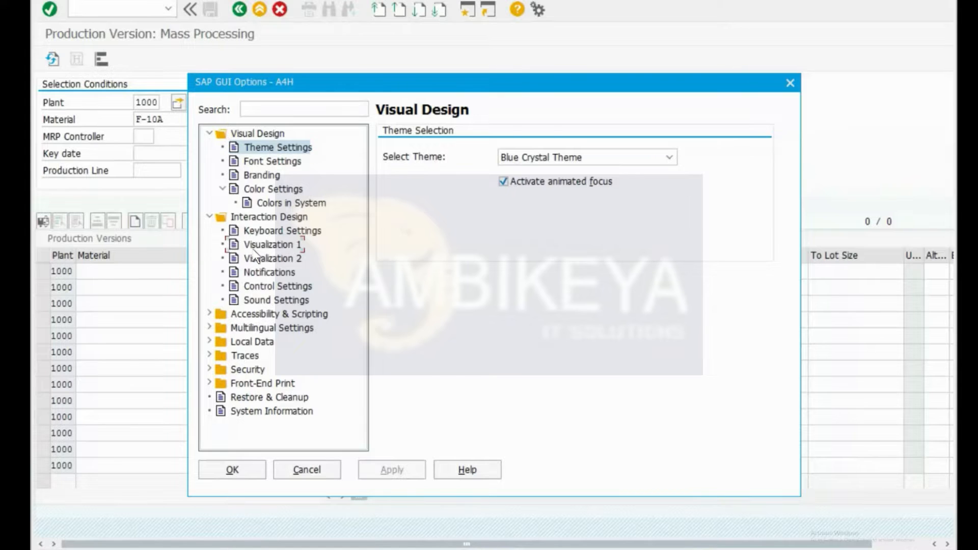
{"action": "left_click", "coordinate": [268, 244]}
{"action": "left_click", "coordinate": [442, 216]}
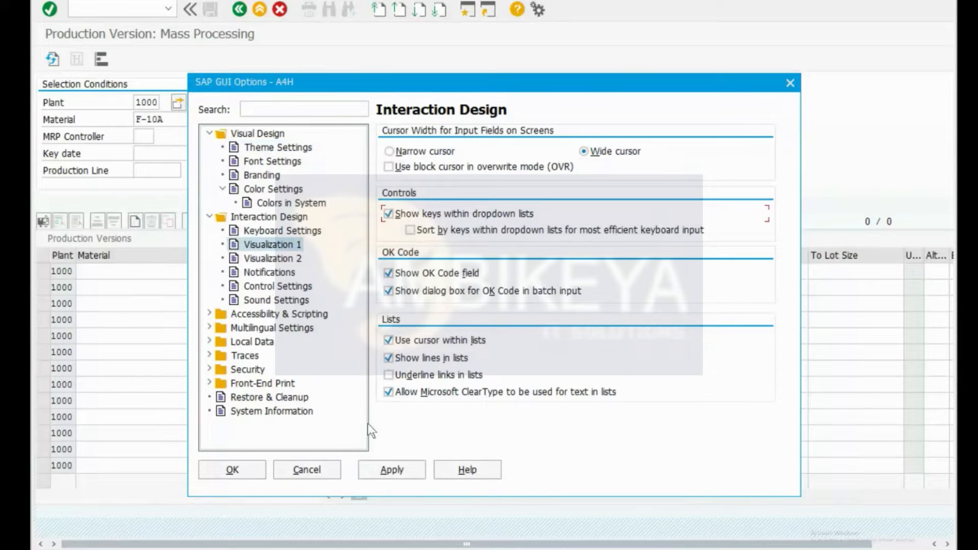
{"action": "left_click", "coordinate": [389, 469]}
{"action": "left_click", "coordinate": [232, 470]}
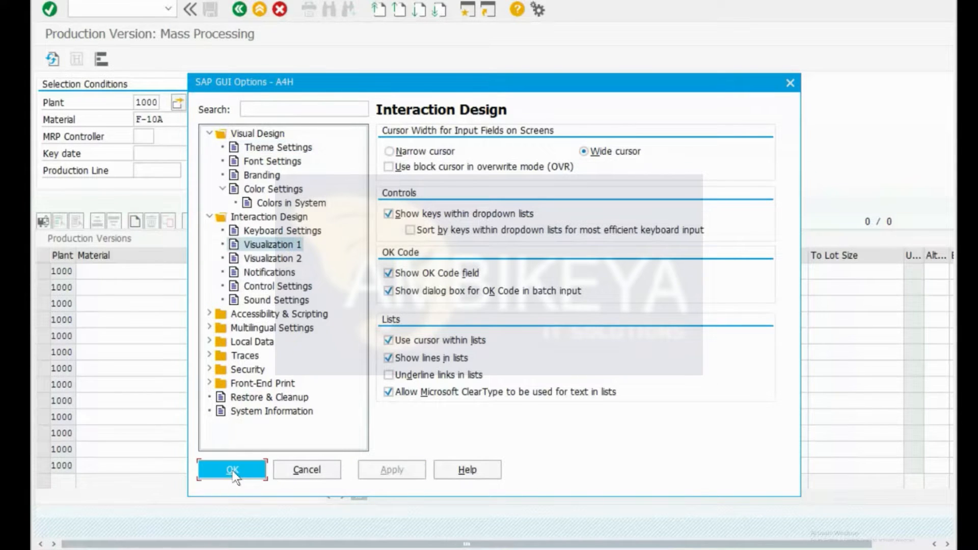
{"action": "left_click", "coordinate": [356, 136]}
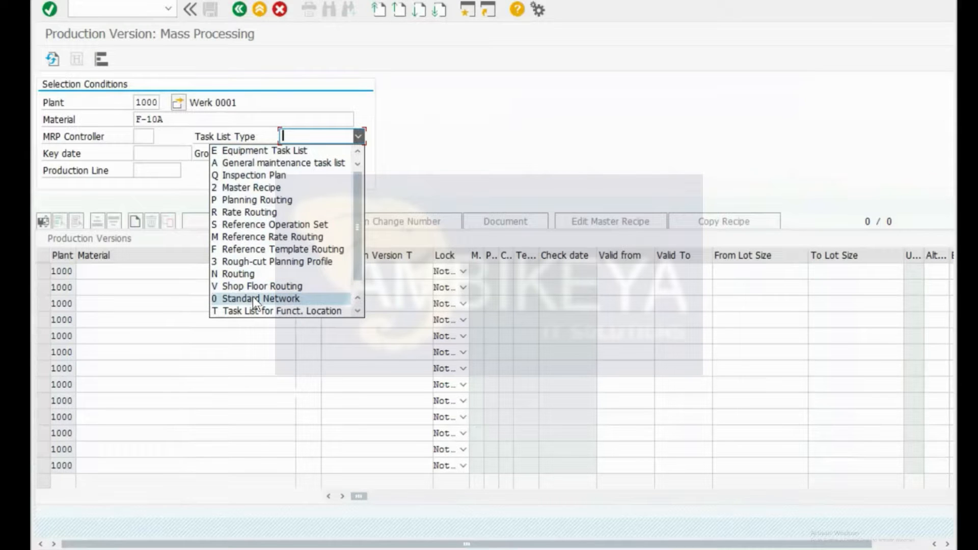
Step: Set the task list type to Routing and enter material F-10A in the first row
{"action": "left_click", "coordinate": [253, 276]}
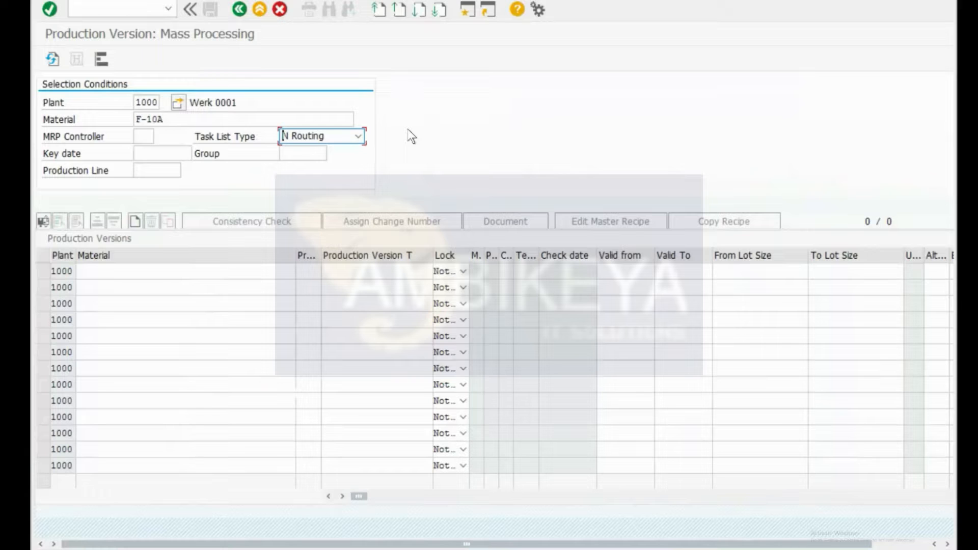
{"action": "left_click", "coordinate": [108, 270]}
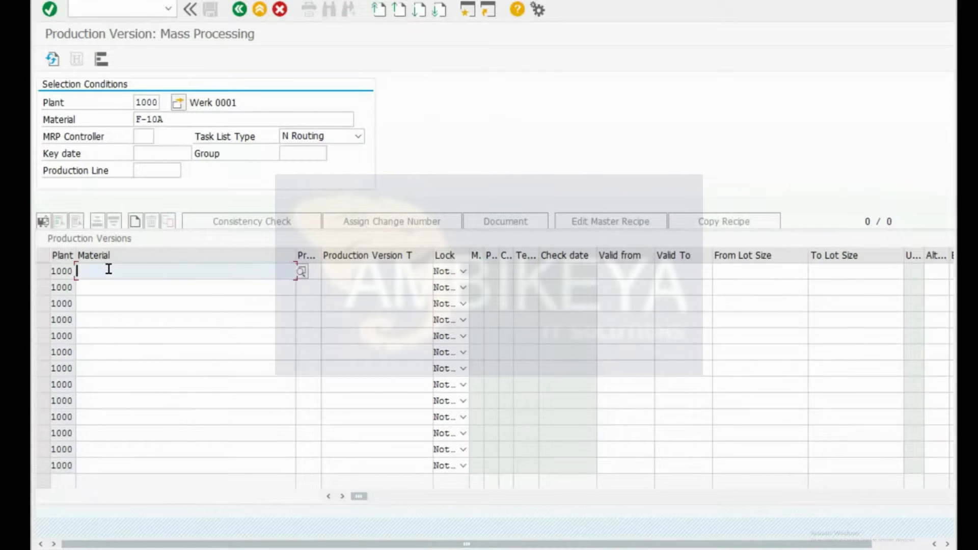
{"action": "type", "text": "F-10A"}
{"action": "key", "text": "Return"}
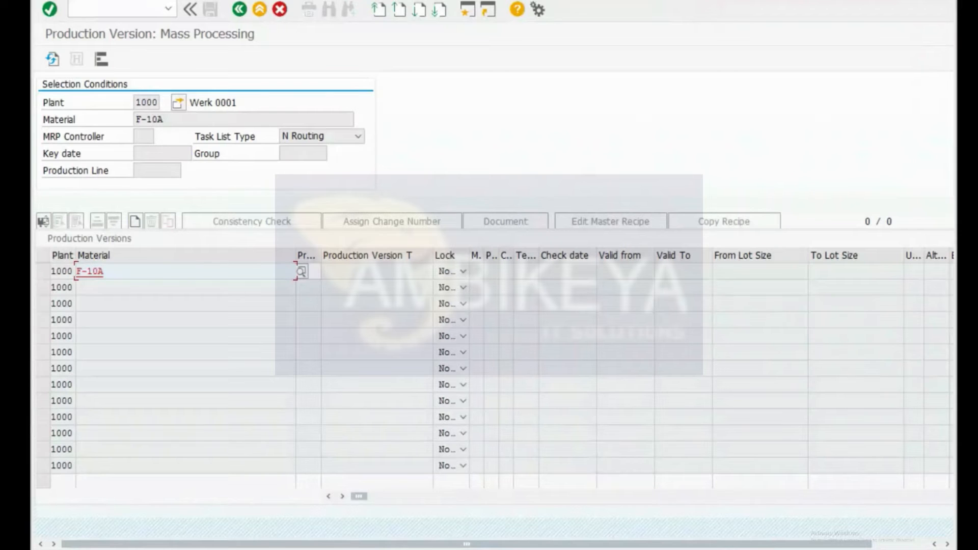
Step: Launch the material display transaction /omm0 from the command field
{"action": "left_click", "coordinate": [117, 8]}
{"action": "type", "text": "/ommo"}
{"action": "key", "text": "BackSpace"}
{"action": "type", "text": "0"}
{"action": "key", "text": "Return"}
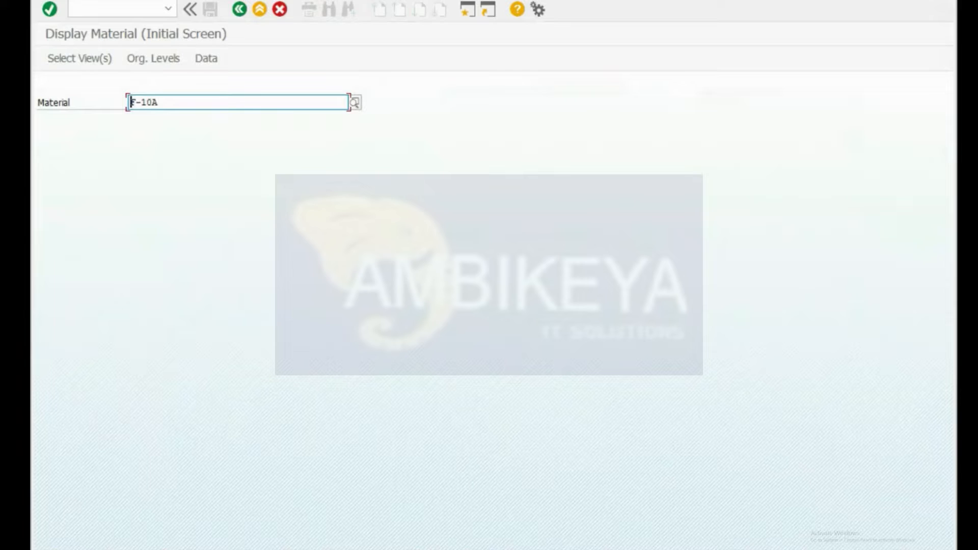
Step: Select the MRP 4 and Work Scheduling views for material F-10A
{"action": "left_click", "coordinate": [158, 102]}
{"action": "key", "text": "Return"}
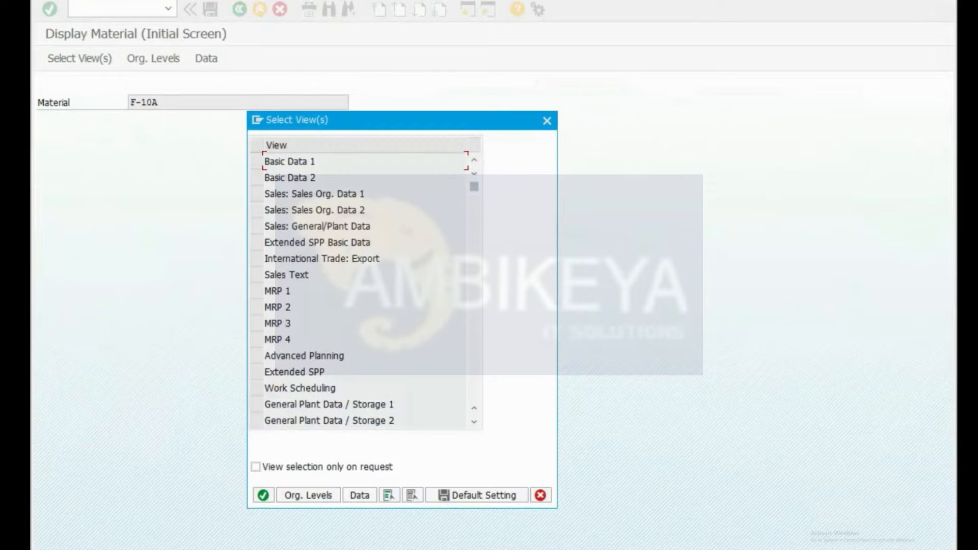
{"action": "left_click", "coordinate": [257, 339]}
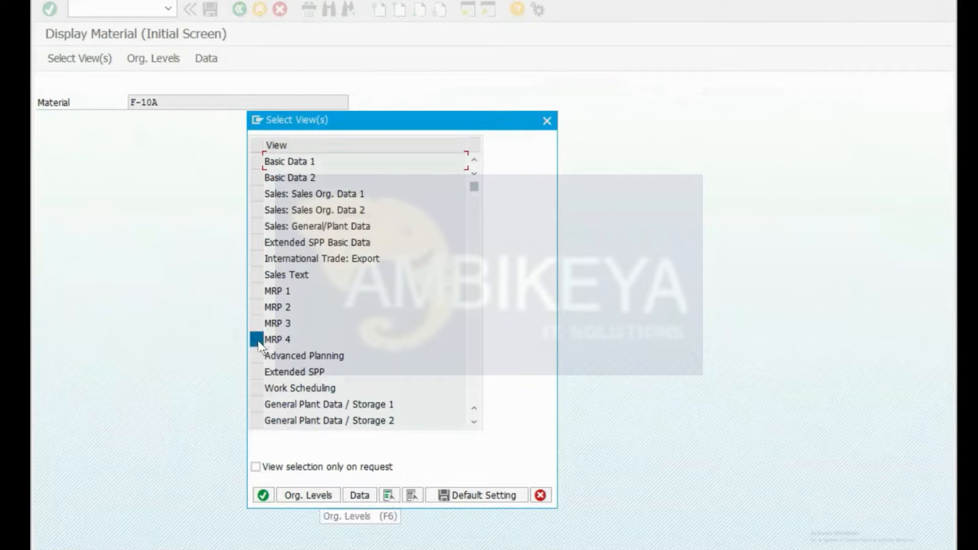
{"action": "left_click", "coordinate": [258, 387]}
{"action": "key", "text": "Return"}
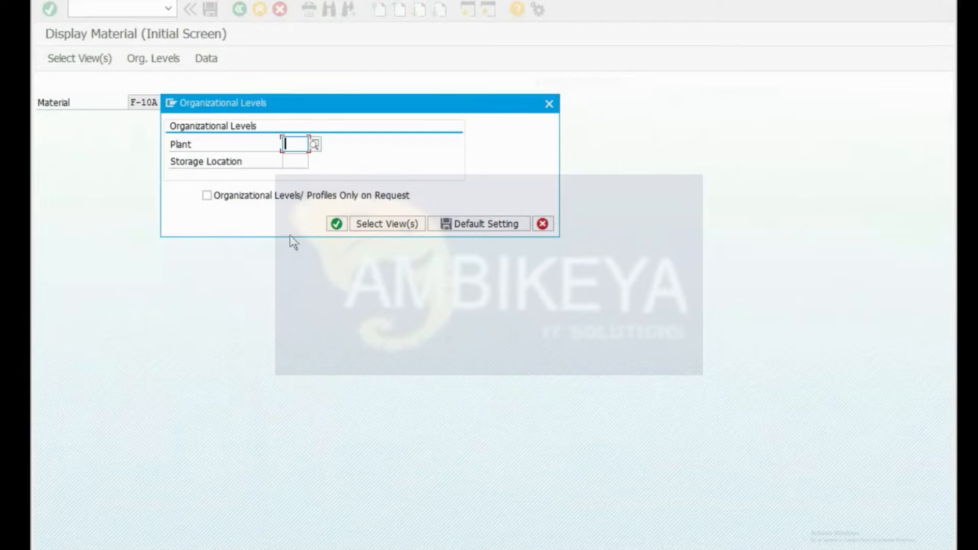
Step: Check F-10A's plant in the material-to-BOM entries and select plant value 1000 for replacement
{"action": "key", "text": "alt+Tab"}
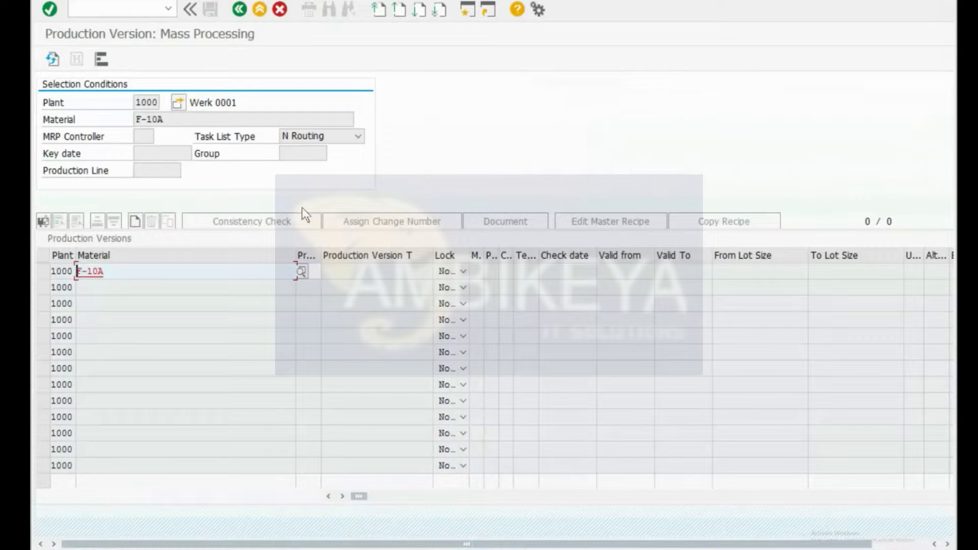
{"action": "key", "text": "alt+Tab"}
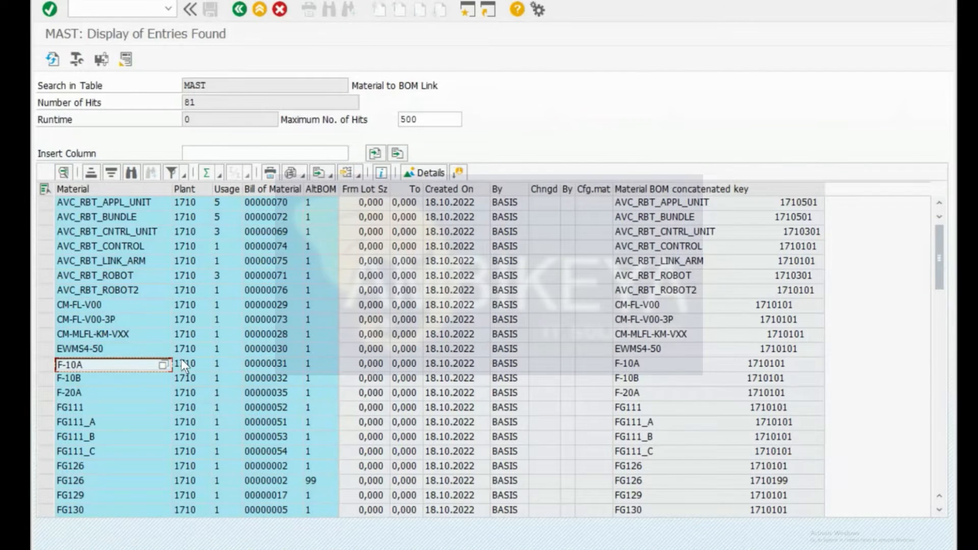
{"action": "key", "text": "alt+Tab"}
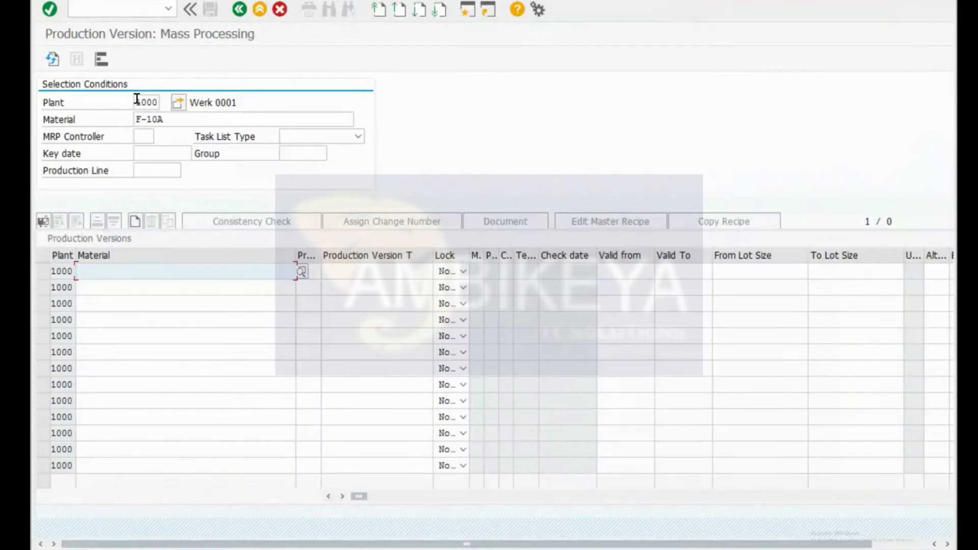
{"action": "double_click", "coordinate": [136, 102]}
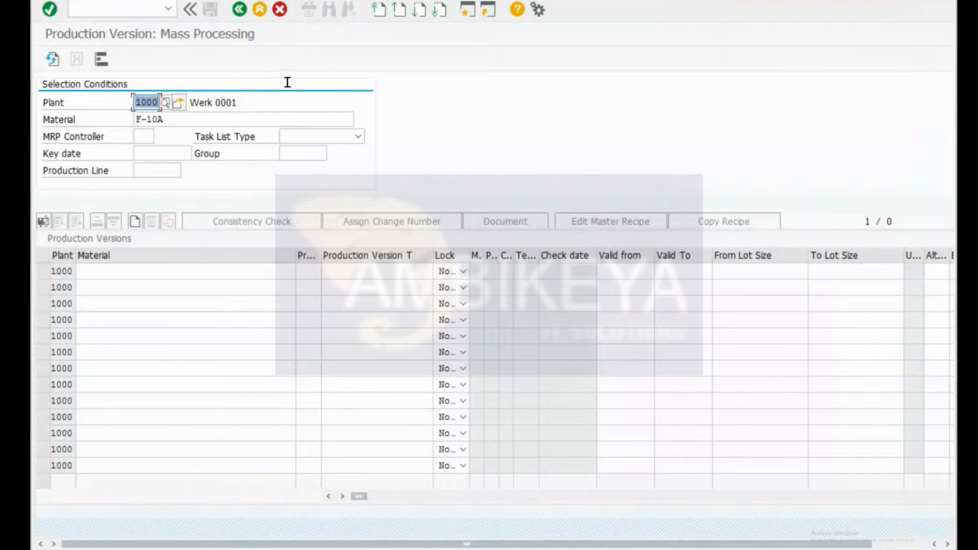
Step: Load F-10A's production versions for plant 1710 with task list type Routing
{"action": "type", "text": "1710"}
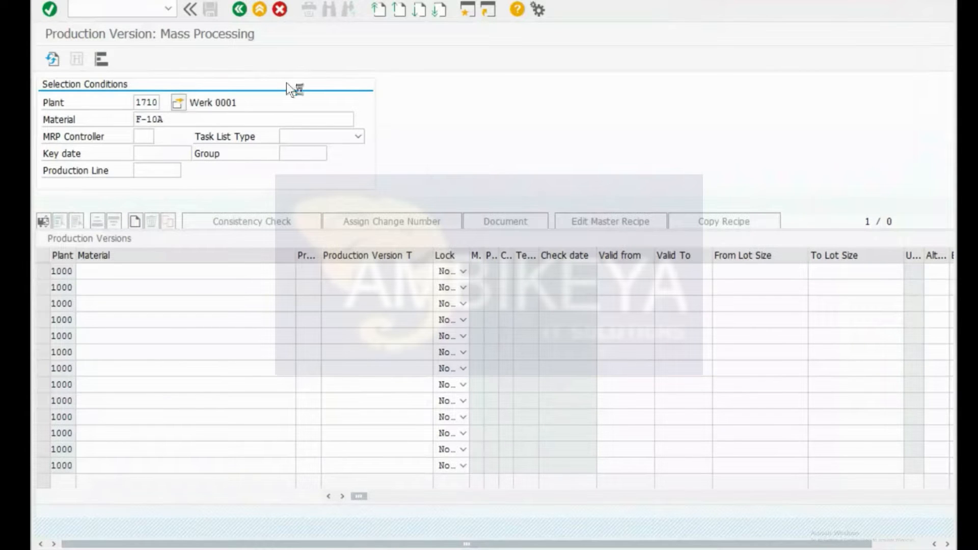
{"action": "key", "text": "Return"}
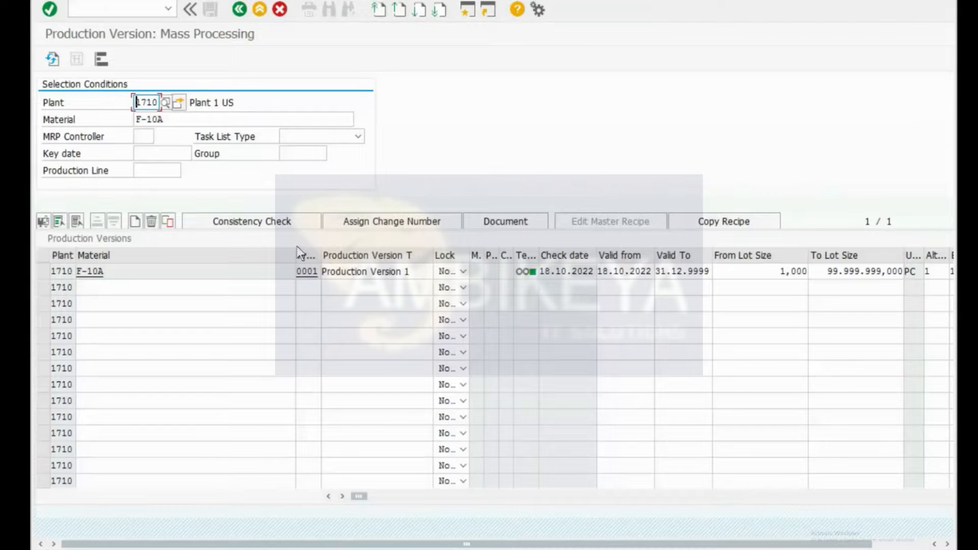
{"action": "left_click", "coordinate": [116, 271]}
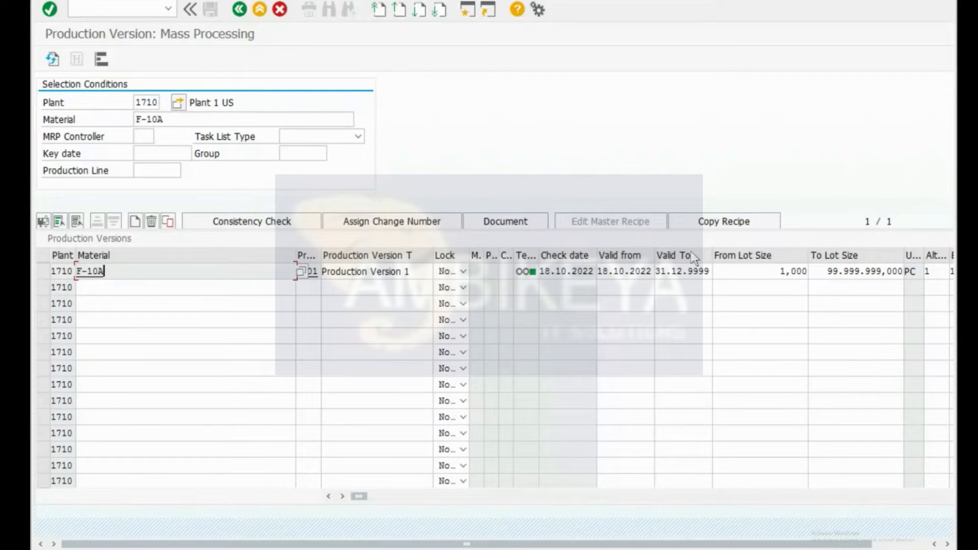
{"action": "left_click", "coordinate": [358, 136]}
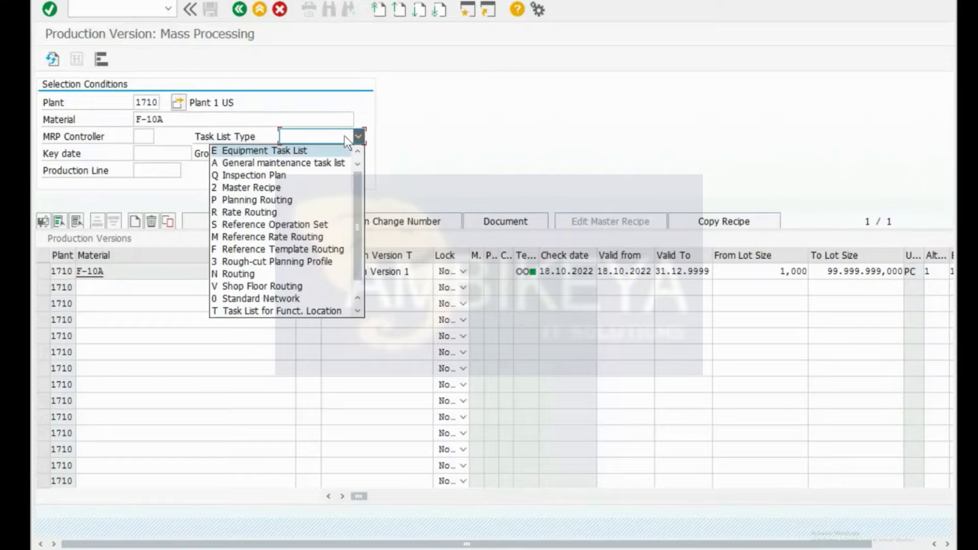
{"action": "left_click", "coordinate": [224, 273]}
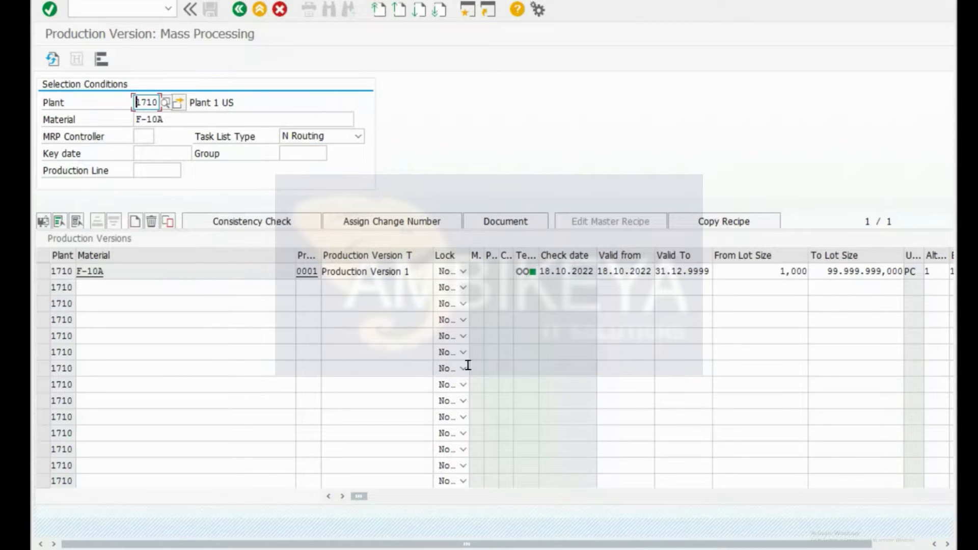
Step: Run the routing display transaction to look up F-10A's routing group
{"action": "left_click", "coordinate": [946, 543]}
{"action": "left_click", "coordinate": [947, 544]}
{"action": "left_click", "coordinate": [946, 544]}
{"action": "left_click", "coordinate": [946, 544]}
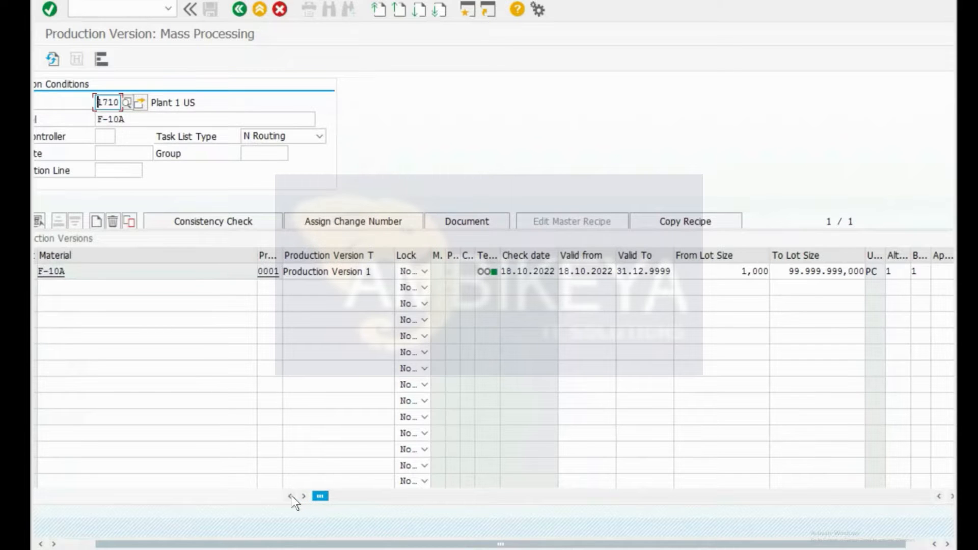
{"action": "left_click", "coordinate": [38, 544]}
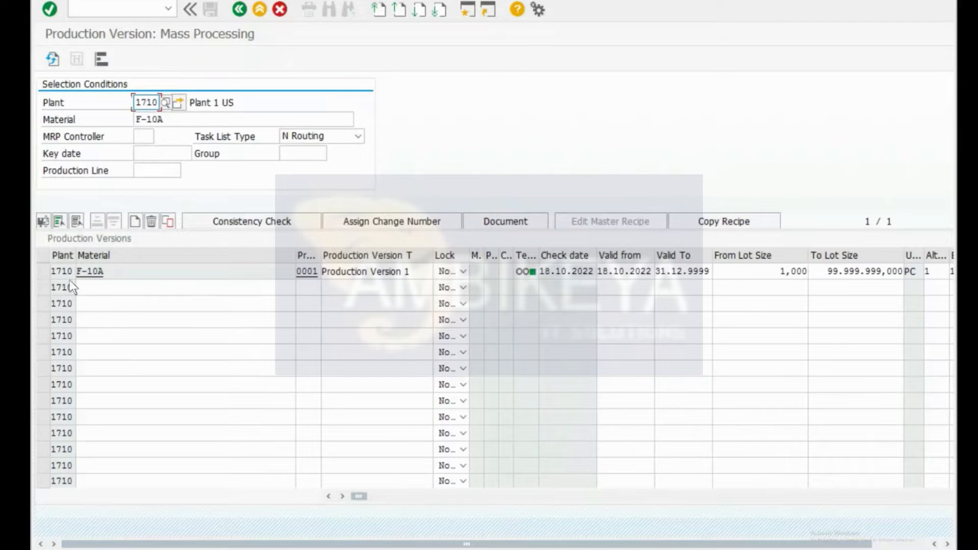
{"action": "left_click", "coordinate": [304, 155]}
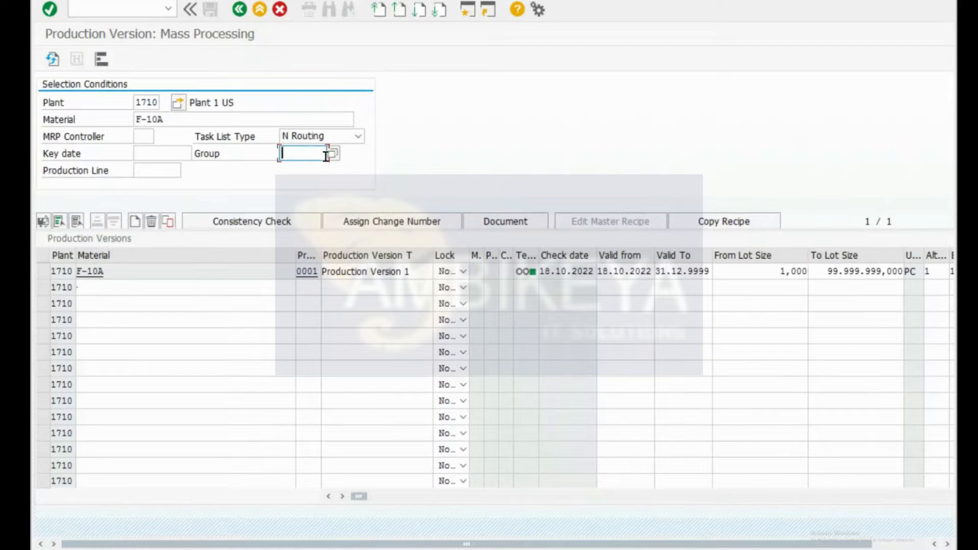
{"action": "key", "text": "ctrl+slash"}
{"action": "type", "text": "/ocs0"}
{"action": "key", "text": "BackSpace"}
{"action": "key", "text": "BackSpace"}
{"action": "type", "text": "a0"}
{"action": "key", "text": "Return"}
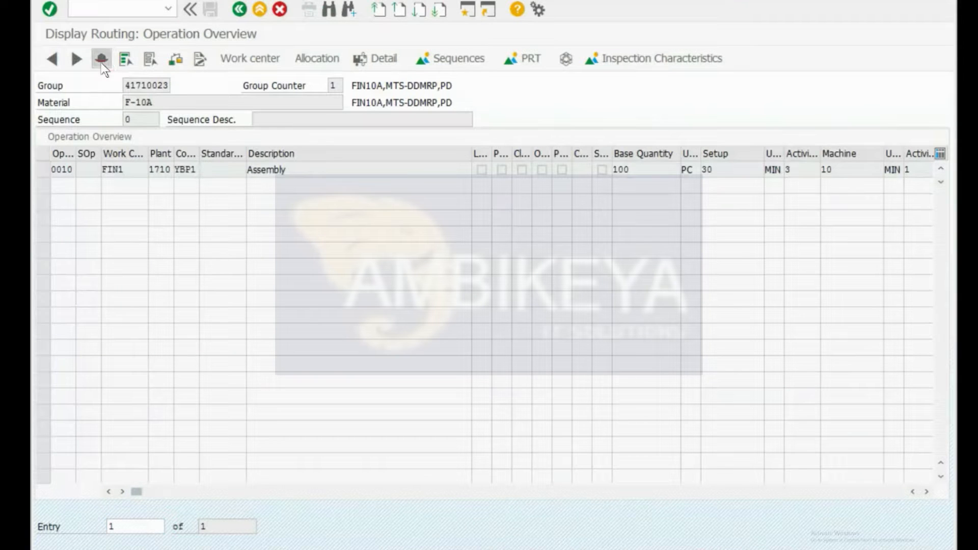
Step: Copy group 41710023 from F-10A's routing header into the production version's Group field
{"action": "double_click", "coordinate": [143, 85]}
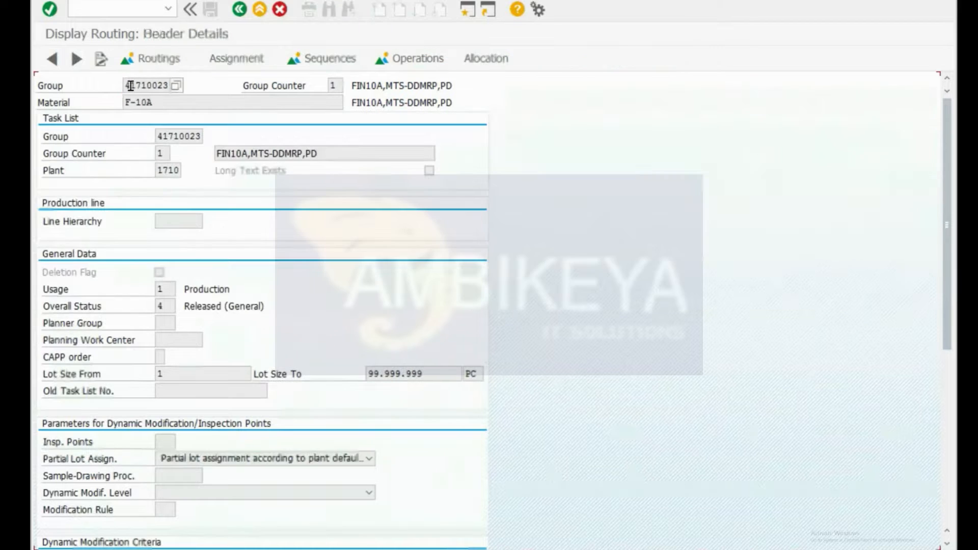
{"action": "left_click_drag", "start_coordinate": [125, 85], "coordinate": [192, 90]}
{"action": "key", "text": "ctrl+c"}
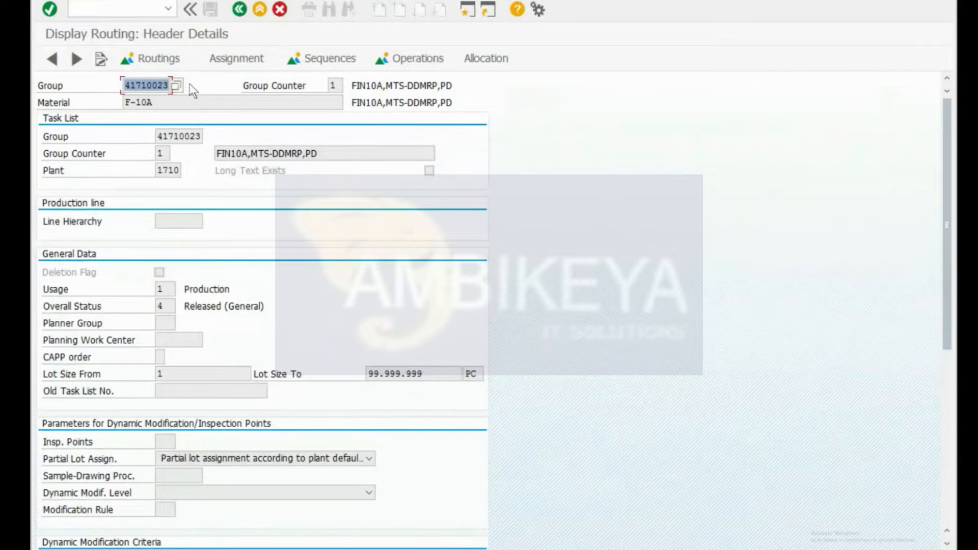
{"action": "key", "text": "alt+Tab"}
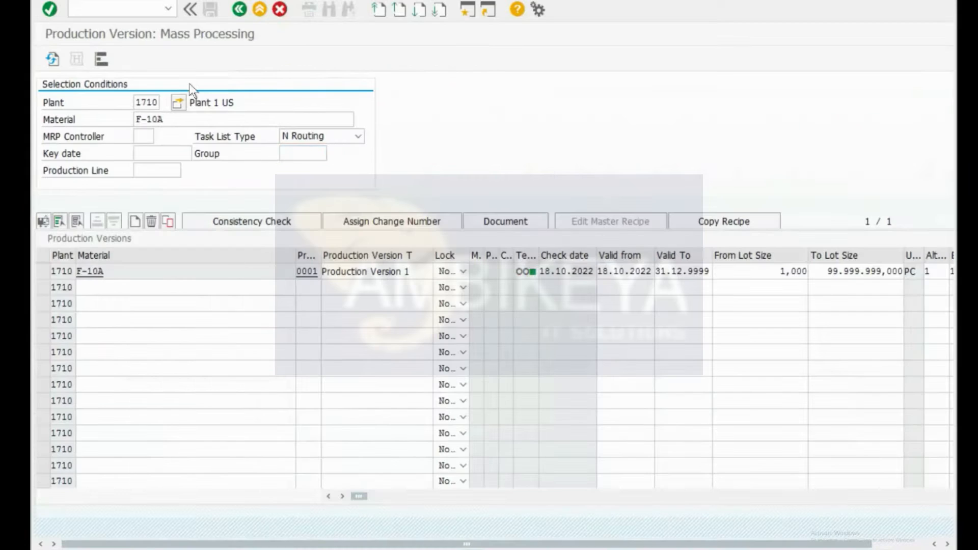
{"action": "left_click", "coordinate": [290, 154]}
{"action": "key", "text": "ctrl+v"}
{"action": "key", "text": "Return"}
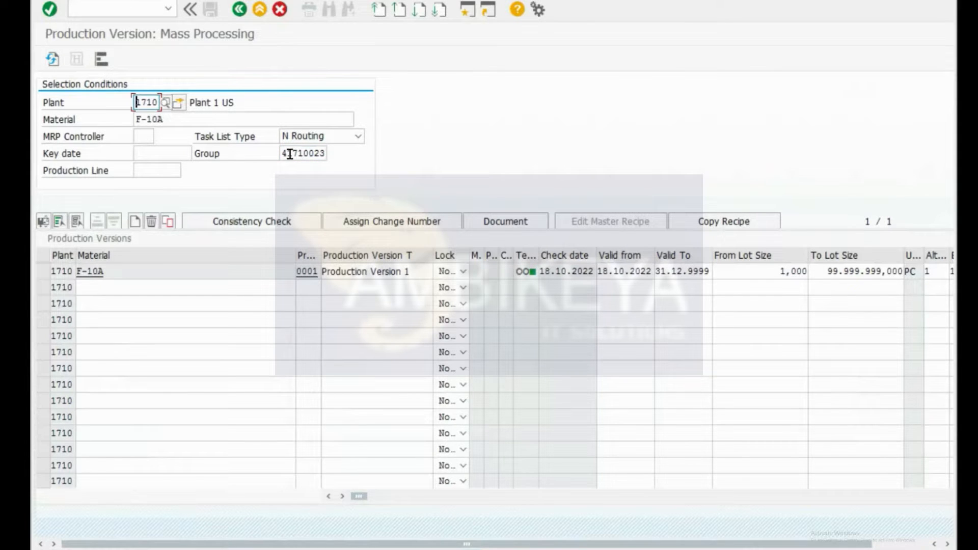
{"action": "left_click", "coordinate": [310, 153]}
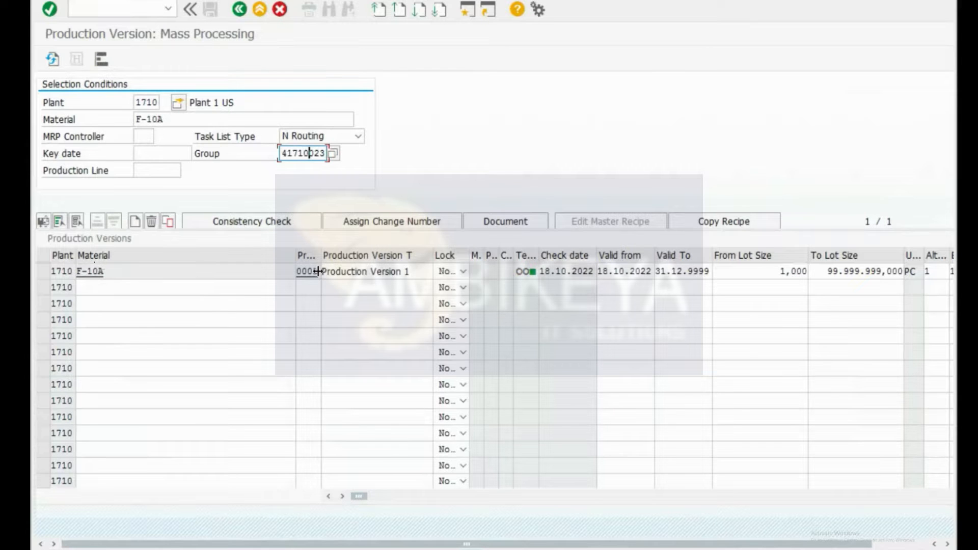
Step: Confirm the production version 0001 row and scroll right to the alternative BOM columns
{"action": "left_click_drag", "start_coordinate": [321, 253], "coordinate": [342, 255]}
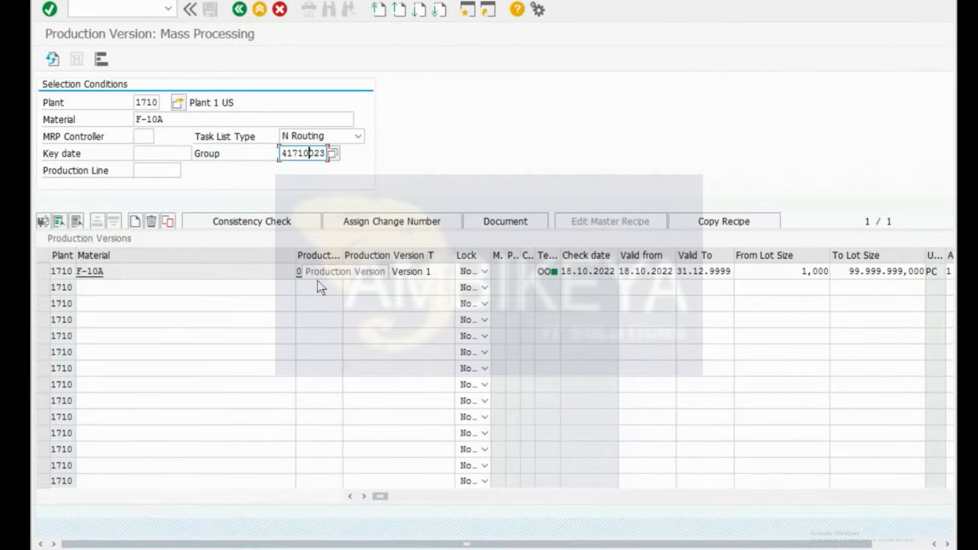
{"action": "left_click", "coordinate": [222, 270]}
{"action": "left_click", "coordinate": [181, 288]}
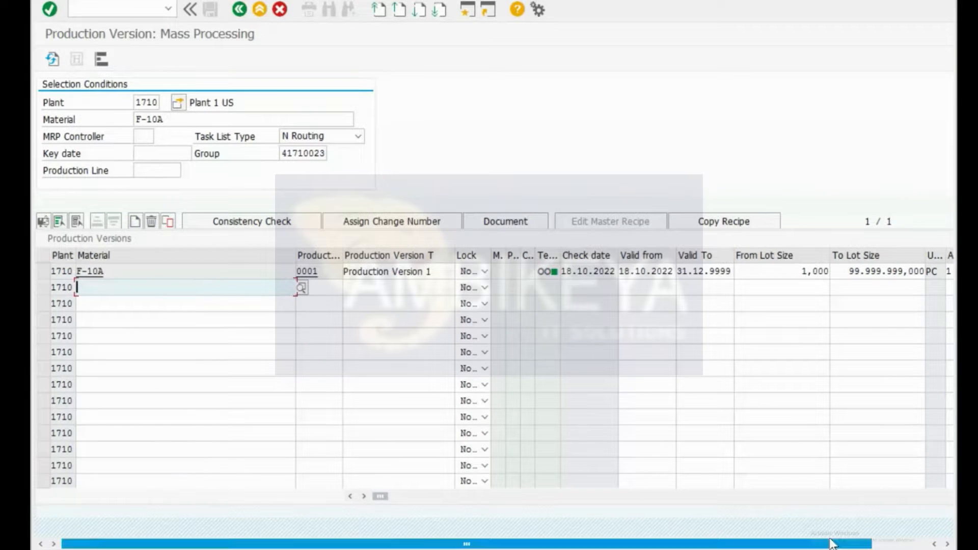
{"action": "left_click_drag", "start_coordinate": [830, 542], "coordinate": [915, 547]}
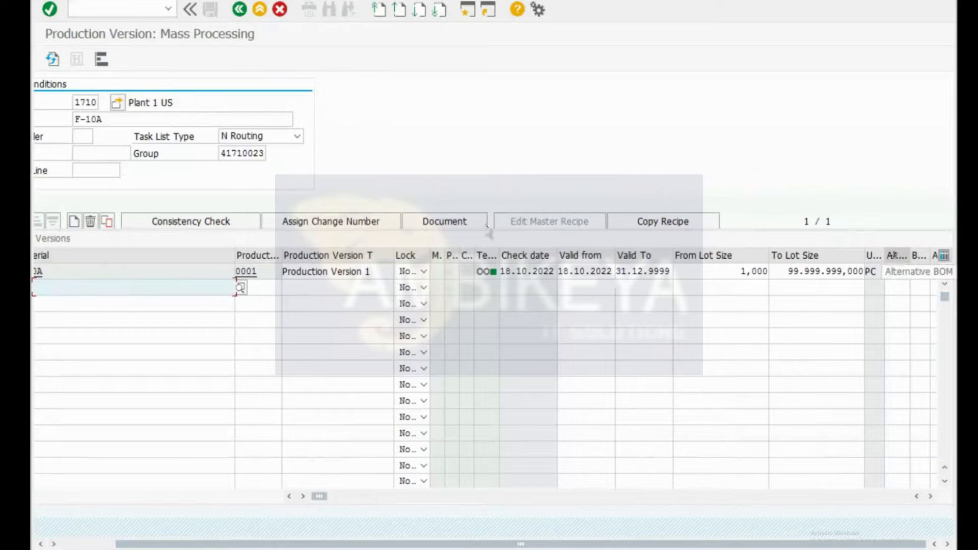
{"action": "left_click", "coordinate": [894, 289]}
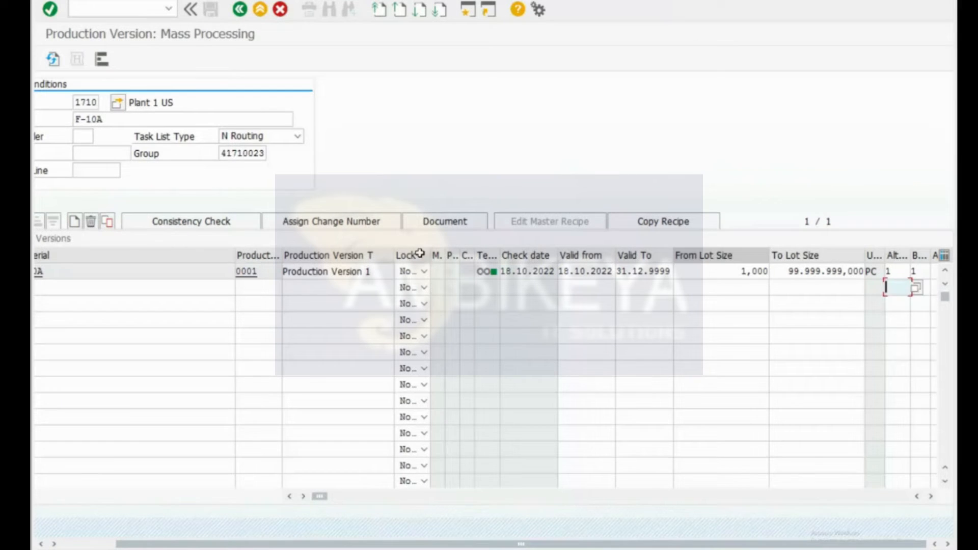
Step: Review version 0001's routing group 41710023 and alternative BOM 1
{"action": "left_click", "coordinate": [247, 273]}
{"action": "double_click", "coordinate": [248, 274]}
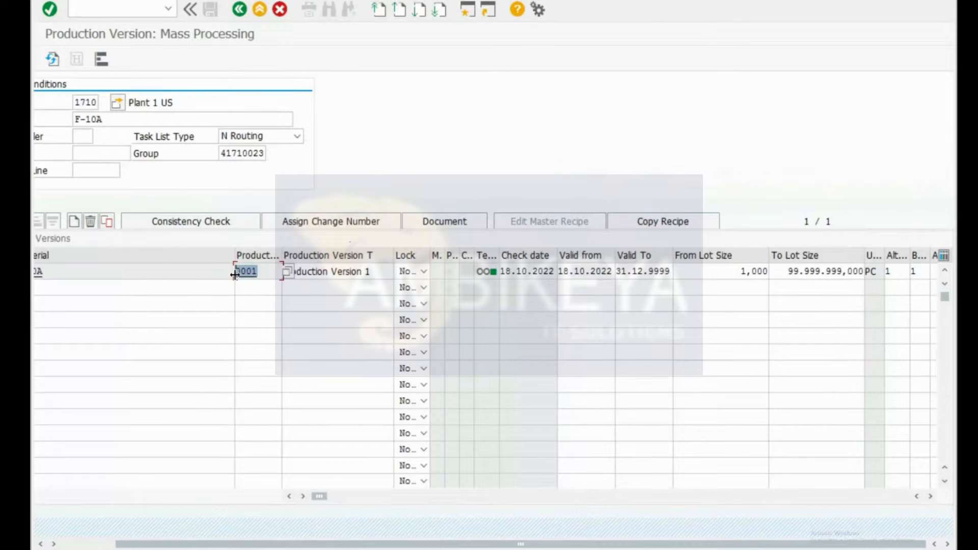
{"action": "left_click", "coordinate": [232, 153]}
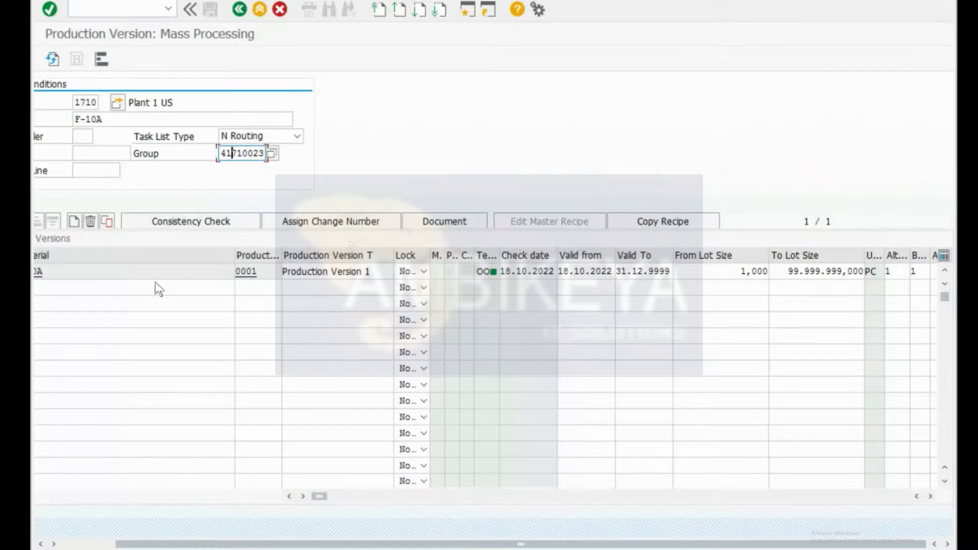
{"action": "left_click", "coordinate": [900, 275]}
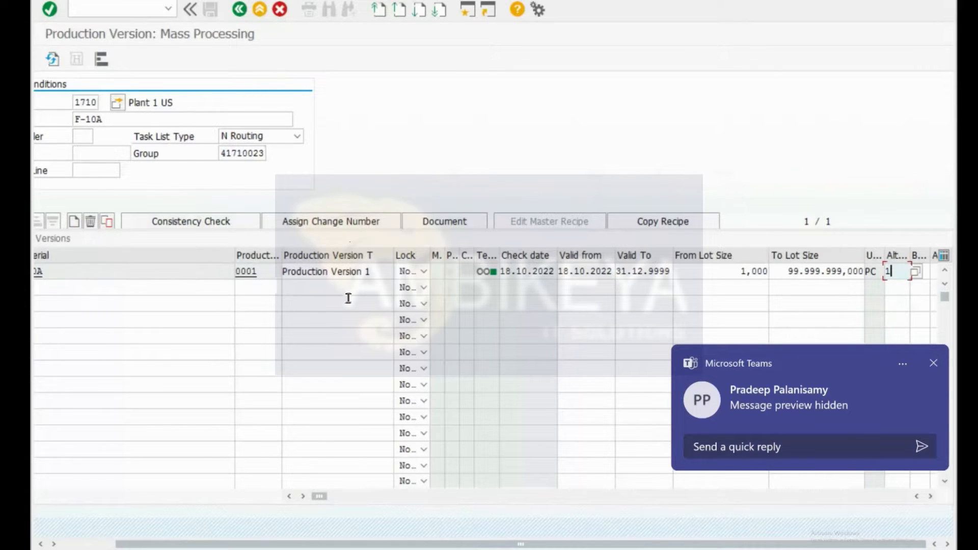
{"action": "left_click", "coordinate": [933, 362]}
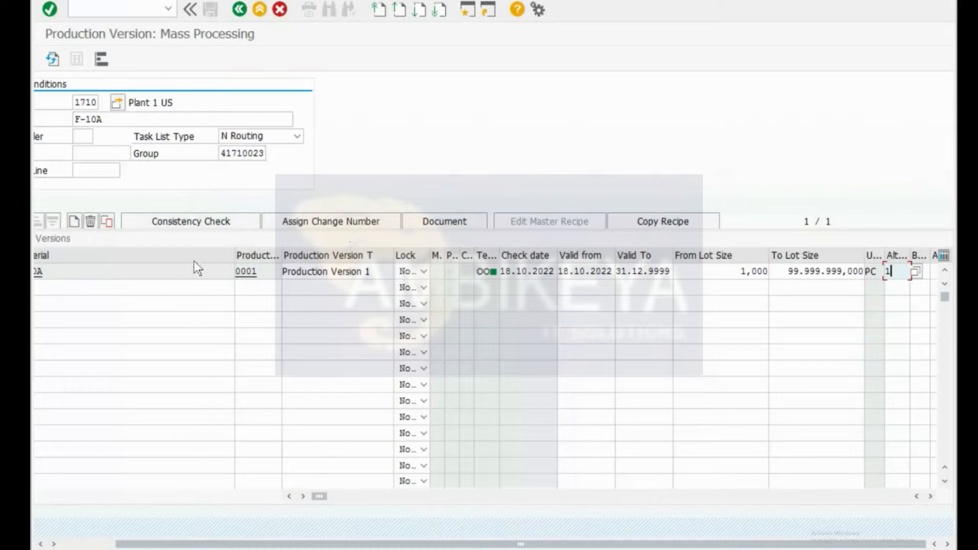
{"action": "left_click", "coordinate": [255, 285]}
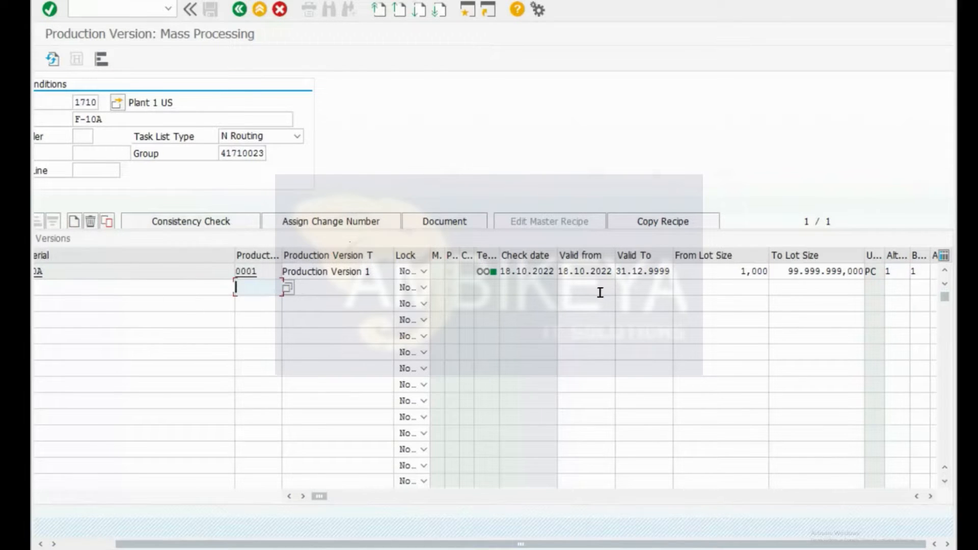
{"action": "left_click", "coordinate": [894, 289]}
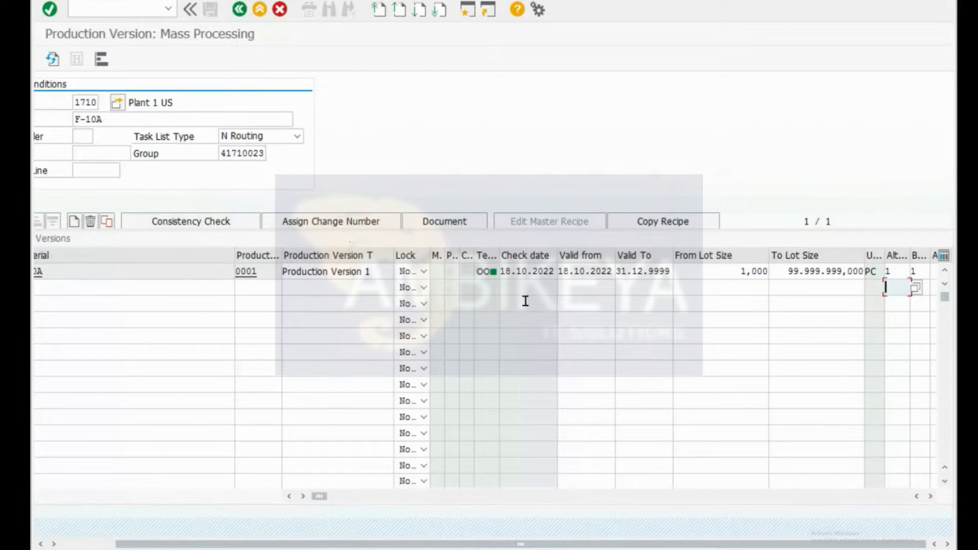
{"action": "left_click", "coordinate": [236, 153]}
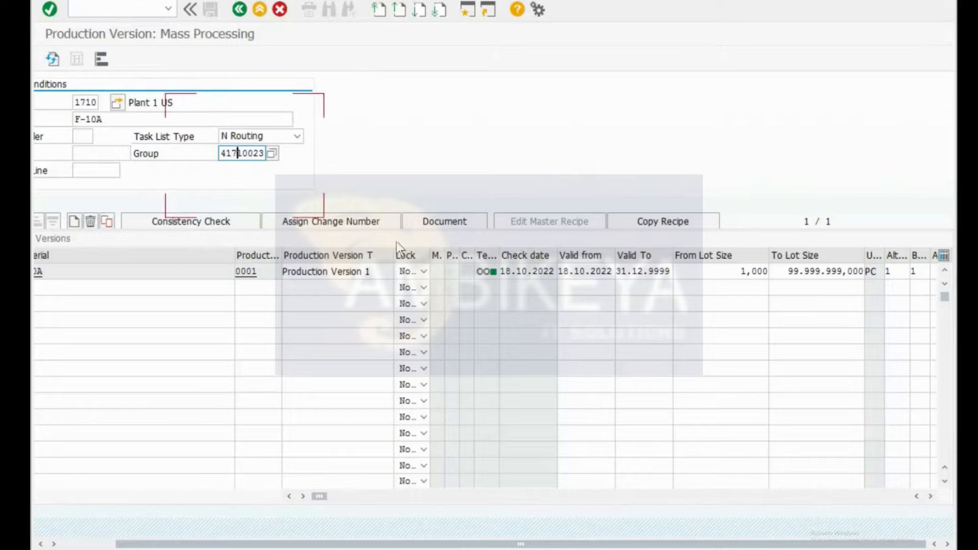
{"action": "key", "text": "alt+Tab"}
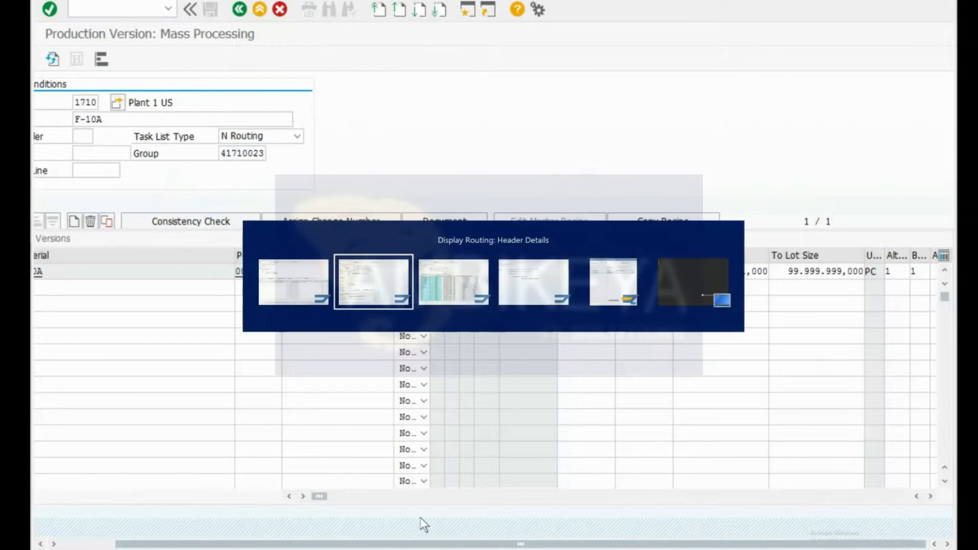
Step: Run /nmm03 for F-10A with the MRP 4 and Work Scheduling views selected
{"action": "key", "text": "ctrl+slash"}
{"action": "type", "text": "/nmm03"}
{"action": "key", "text": "Return"}
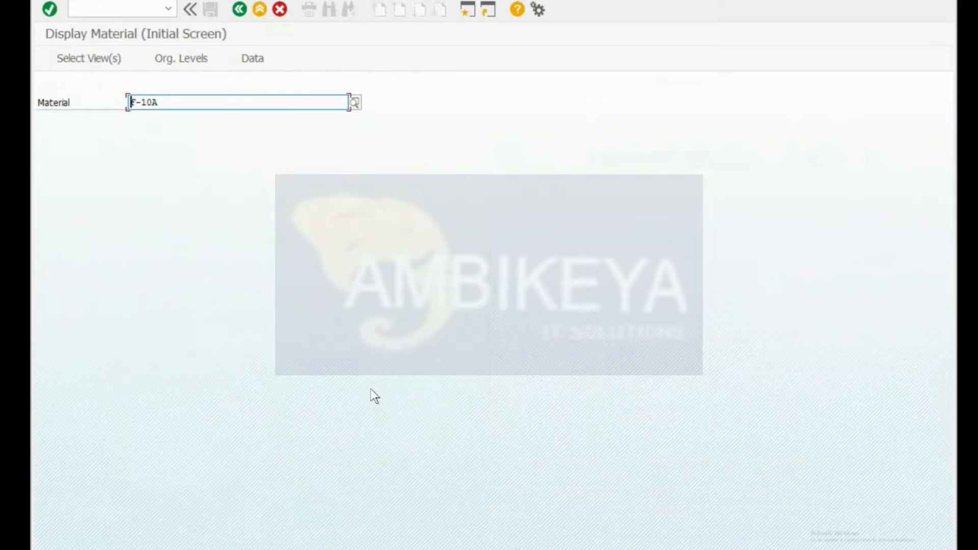
{"action": "key", "text": "Return"}
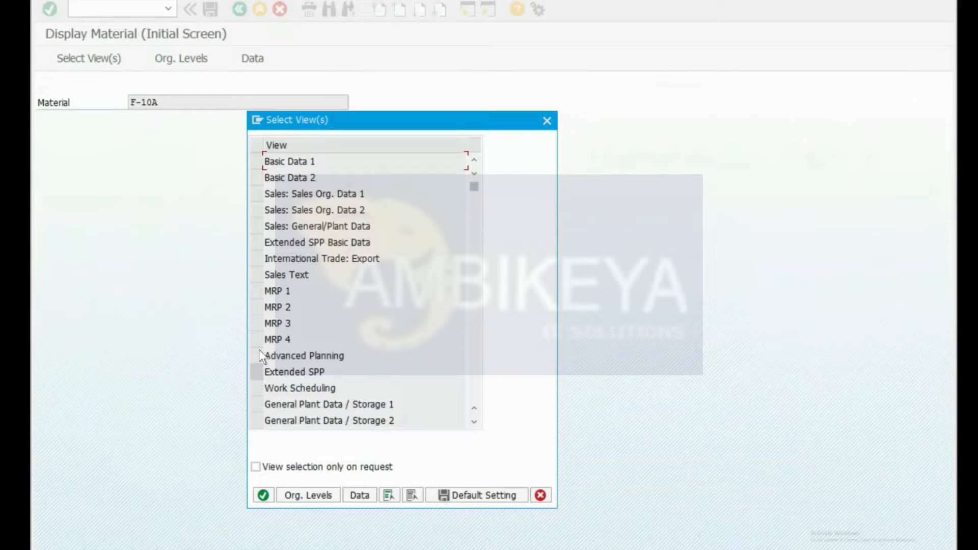
{"action": "left_click", "coordinate": [257, 340]}
{"action": "left_click", "coordinate": [259, 387]}
{"action": "key", "text": "Return"}
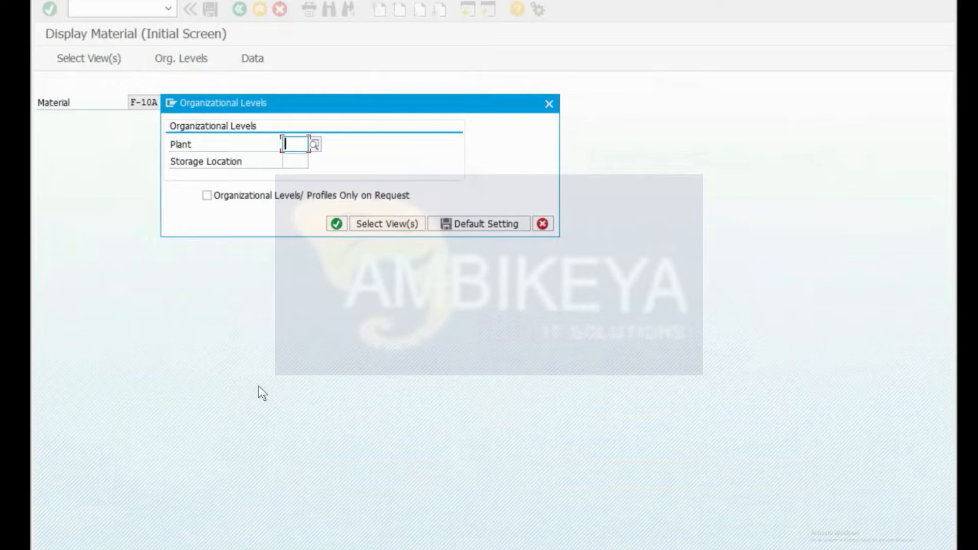
Step: Enter plant 1710 in the organizational levels dialog and continue
{"action": "key", "text": "alt+Tab"}
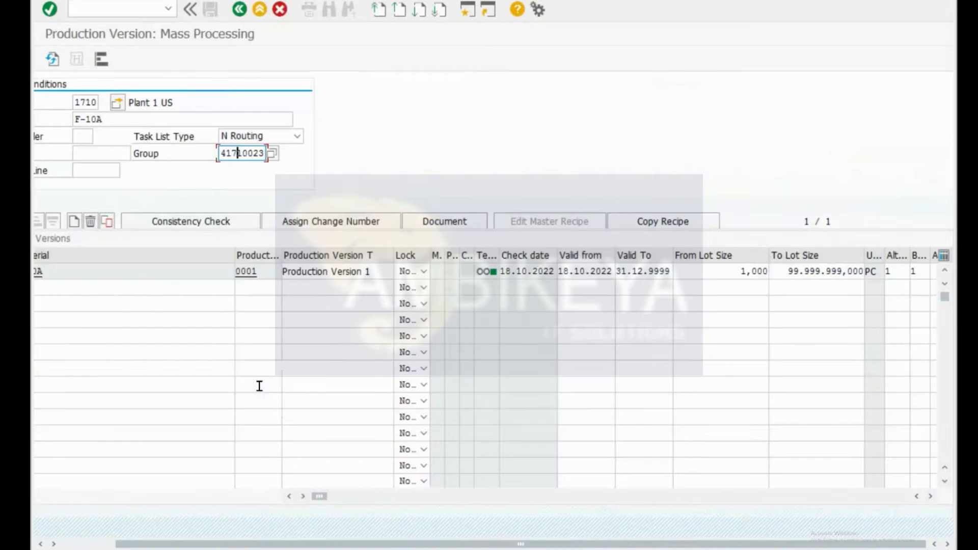
{"action": "key", "text": "alt+Tab"}
{"action": "type", "text": "171"}
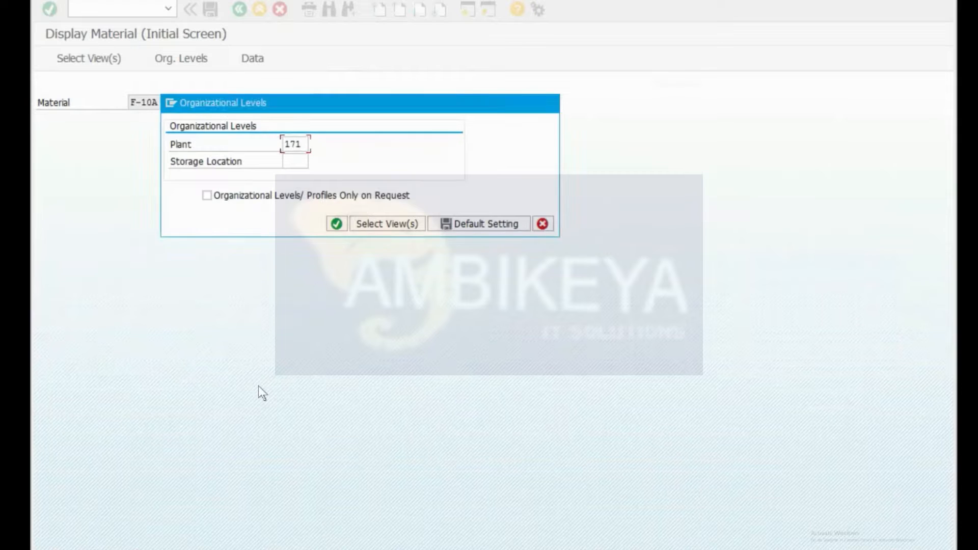
{"action": "key", "text": "Return"}
{"action": "key", "text": "Return"}
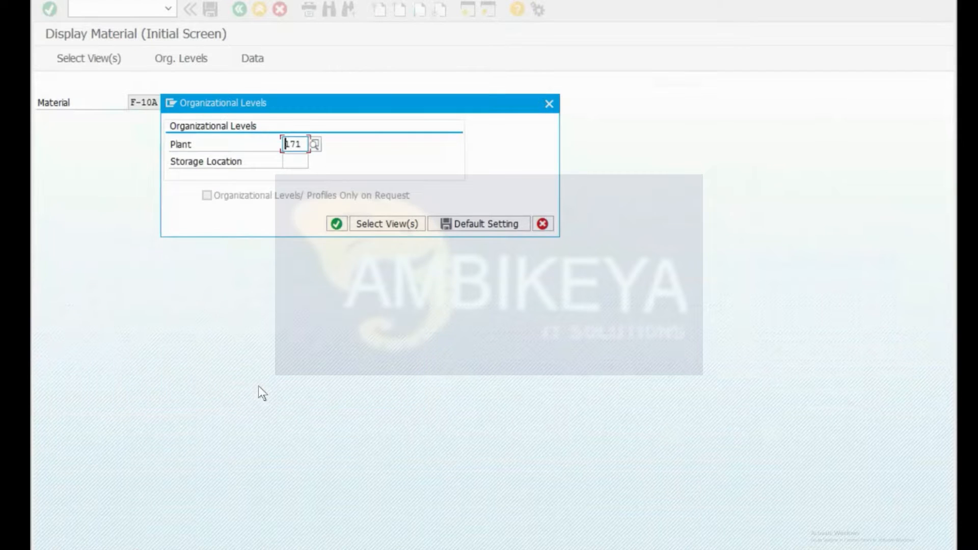
{"action": "type", "text": "0"}
{"action": "key", "text": "Return"}
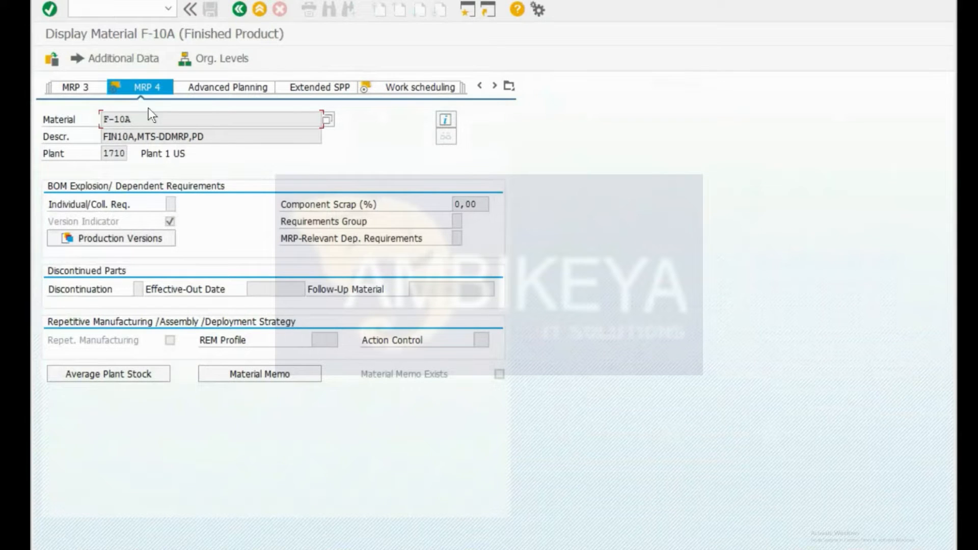
Step: Open F-10A's production version overview from the MRP 4 view
{"action": "left_click", "coordinate": [104, 234]}
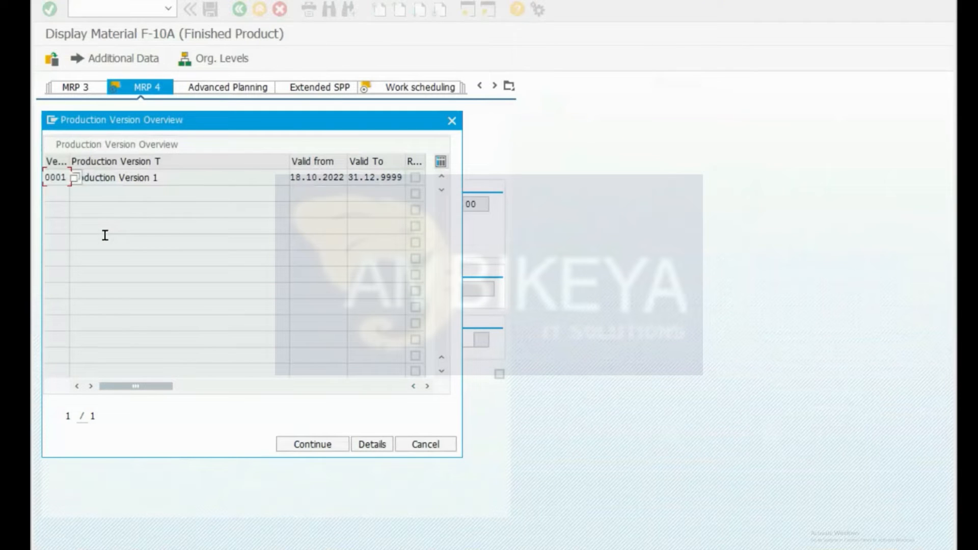
{"action": "left_click_drag", "start_coordinate": [118, 132], "coordinate": [319, 186]}
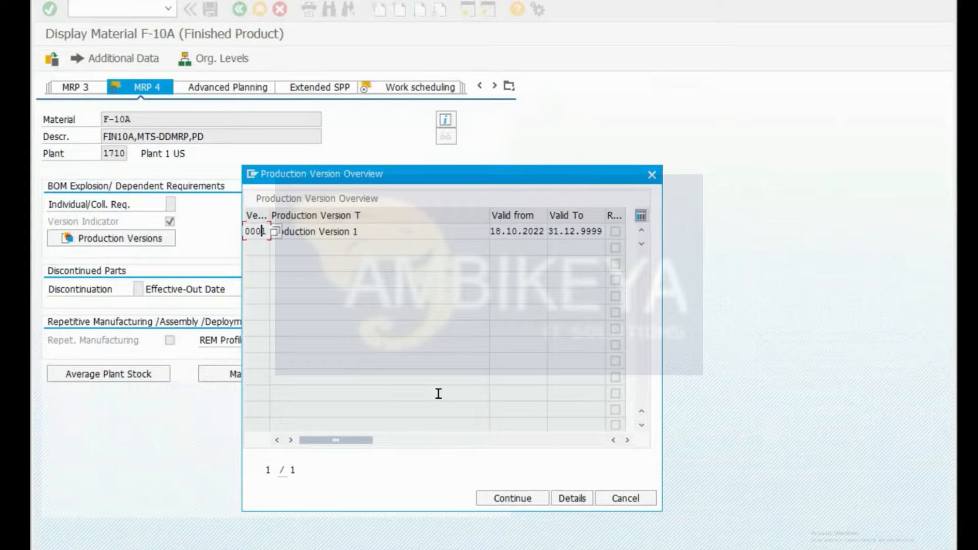
{"action": "left_click", "coordinate": [527, 499]}
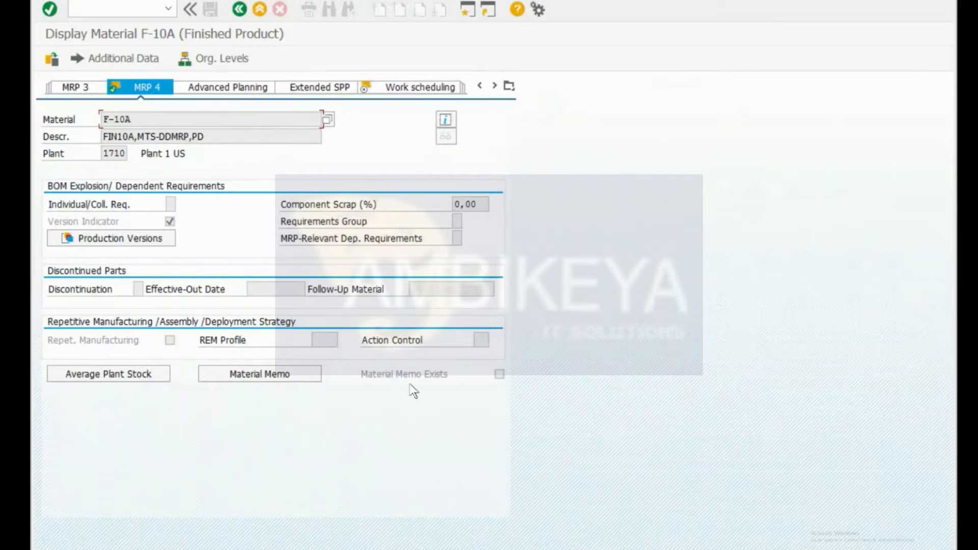
{"action": "left_click", "coordinate": [135, 243]}
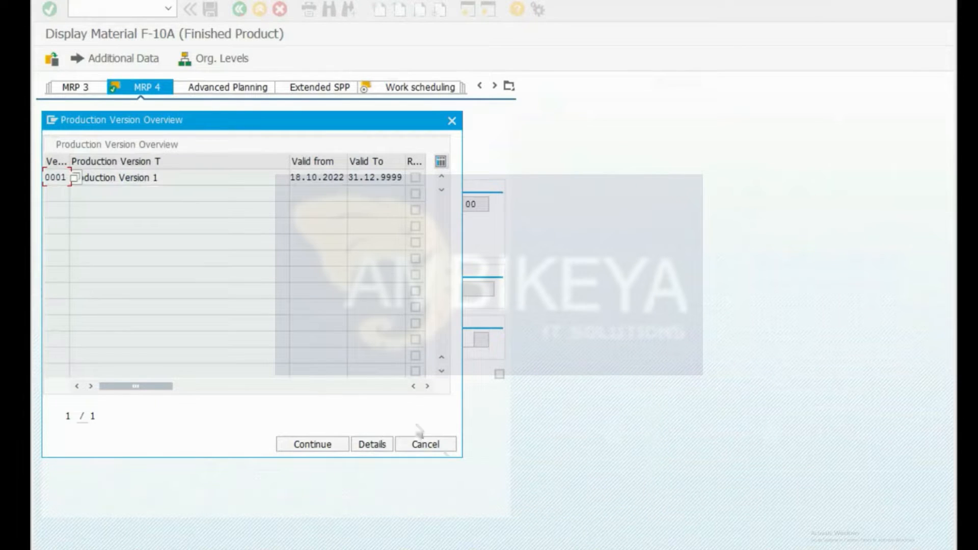
Step: Review version 0001's details, routing group 41710023 and alternative BOM 1, then close them
{"action": "left_click", "coordinate": [381, 442]}
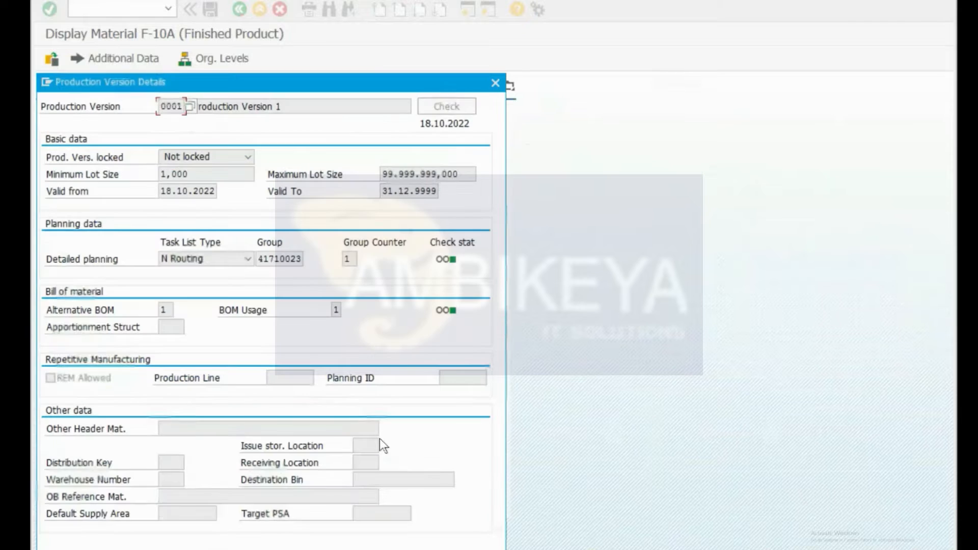
{"action": "left_click_drag", "start_coordinate": [298, 87], "coordinate": [582, 49]}
{"action": "left_click_drag", "start_coordinate": [447, 67], "coordinate": [468, 70]}
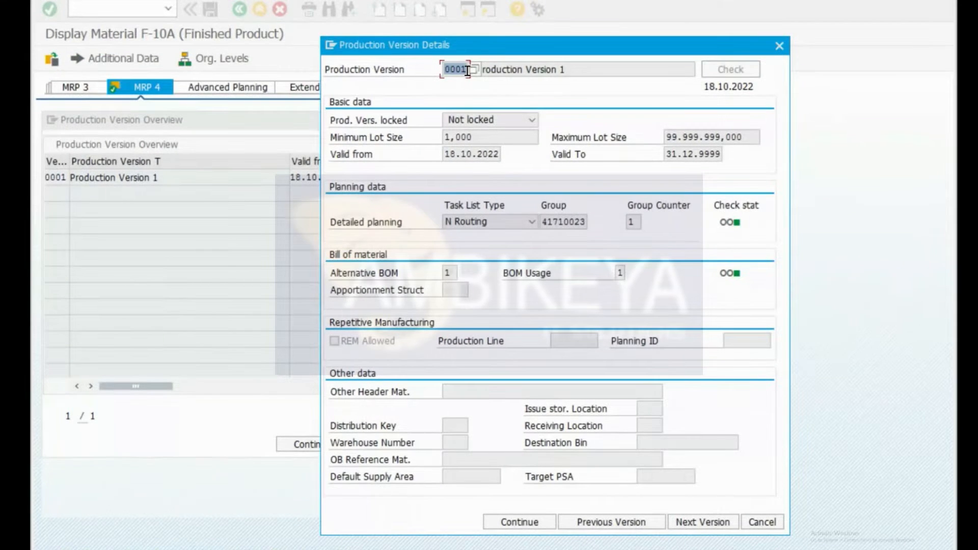
{"action": "left_click", "coordinate": [562, 220]}
{"action": "double_click", "coordinate": [562, 220]}
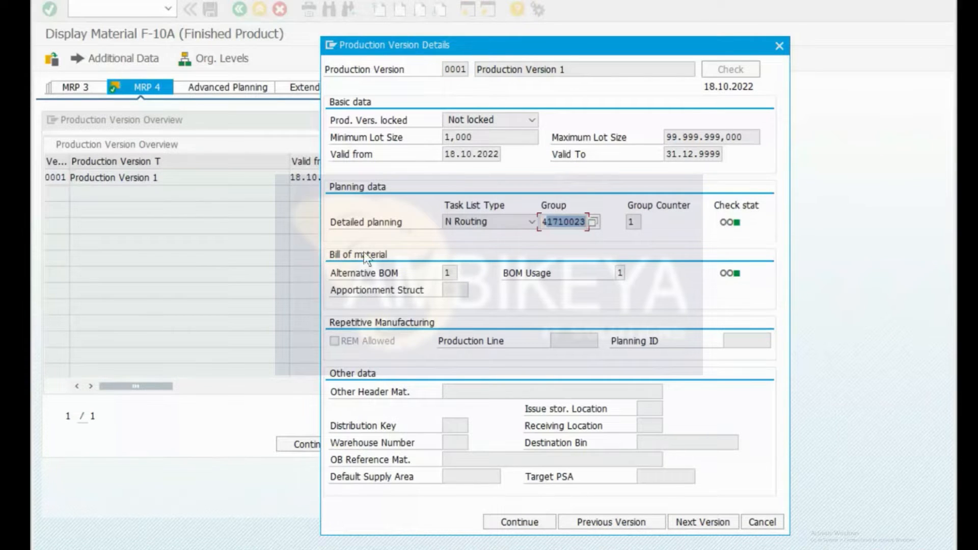
{"action": "left_click", "coordinate": [442, 270]}
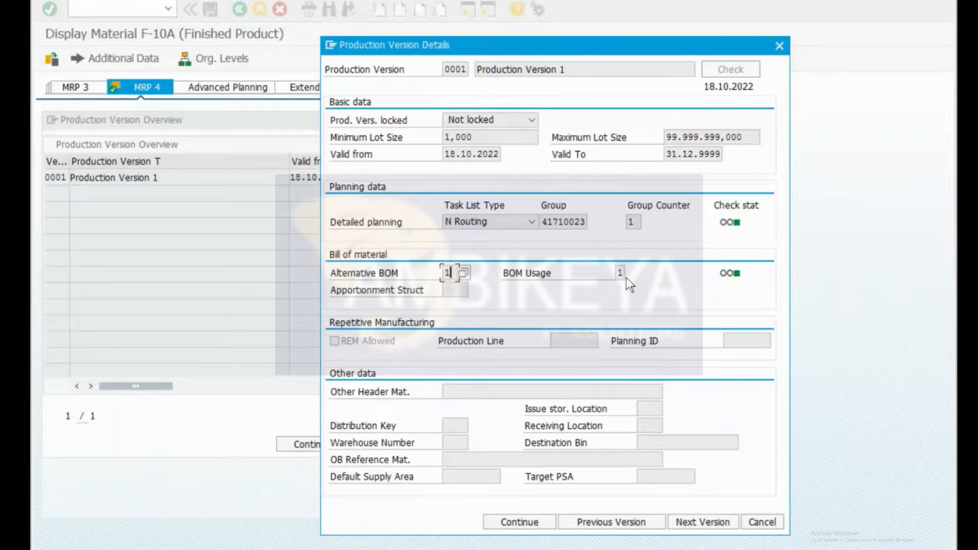
{"action": "left_click", "coordinate": [779, 46]}
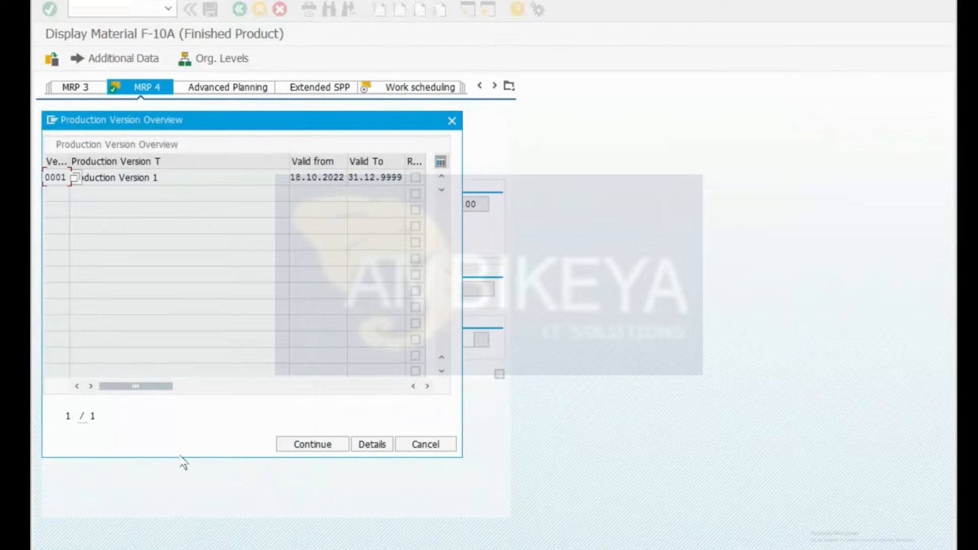
Step: Enter material F-10A in the second row of the production version grid
{"action": "key", "text": "alt+Tab"}
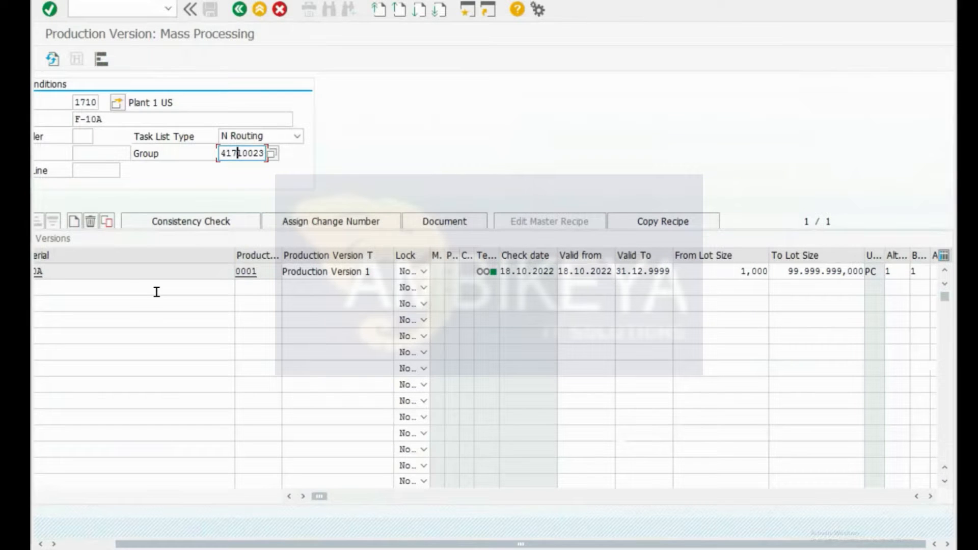
{"action": "left_click", "coordinate": [129, 293]}
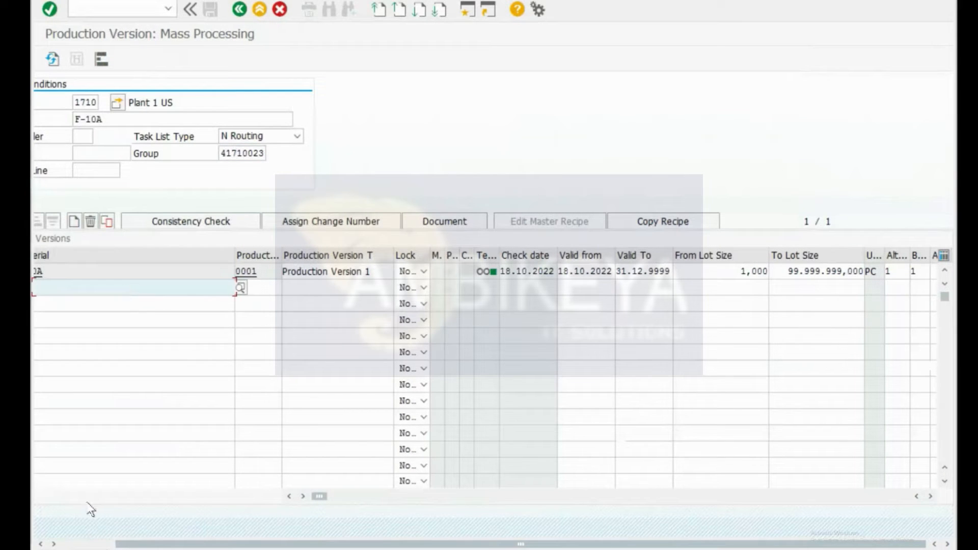
{"action": "left_click_drag", "start_coordinate": [125, 547], "coordinate": [54, 544]}
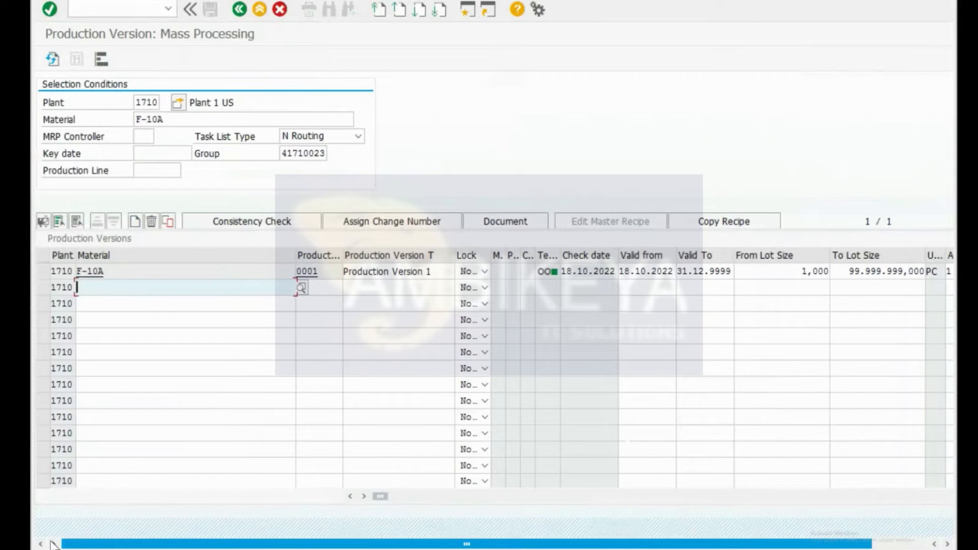
{"action": "left_click", "coordinate": [108, 293]}
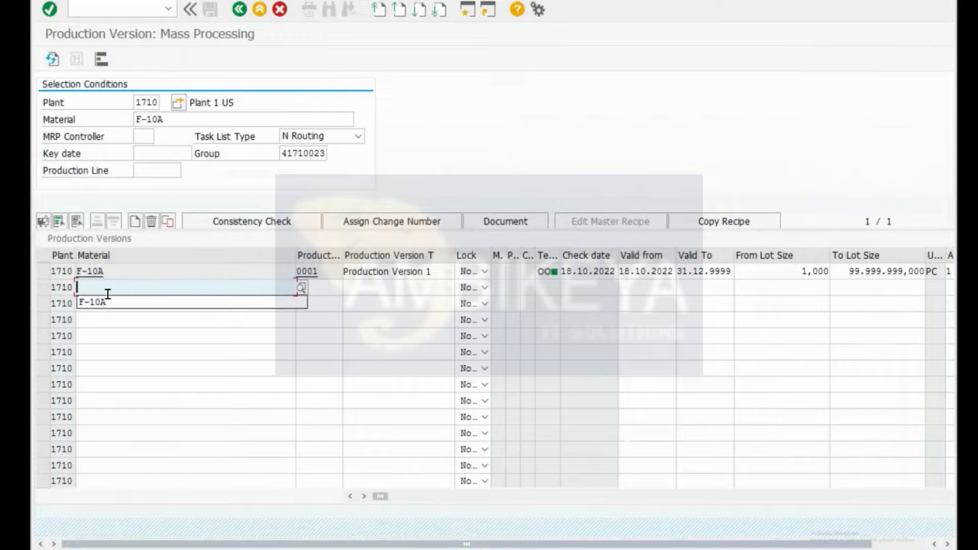
{"action": "key", "text": "Down"}
{"action": "key", "text": "Return"}
{"action": "key", "text": "Tab"}
{"action": "key", "text": "Tab"}
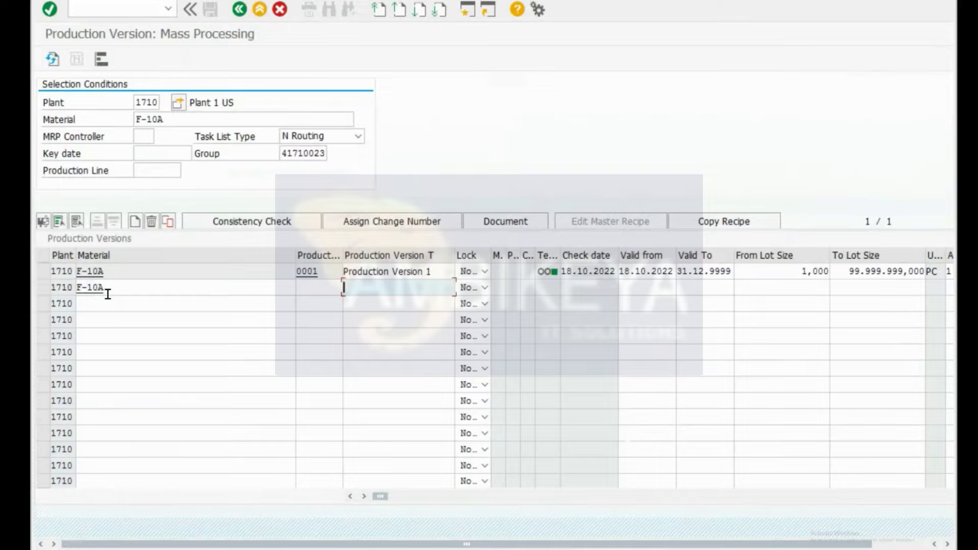
Step: Give row 2 version number 0002 and description 'Production Version 2'
{"action": "key", "text": "shift+Tab"}
{"action": "type", "text": "0002"}
{"action": "key", "text": "Tab"}
{"action": "type", "text": "Production Cer"}
{"action": "key", "text": "BackSpace"}
{"action": "type", "text": "Version 2"}
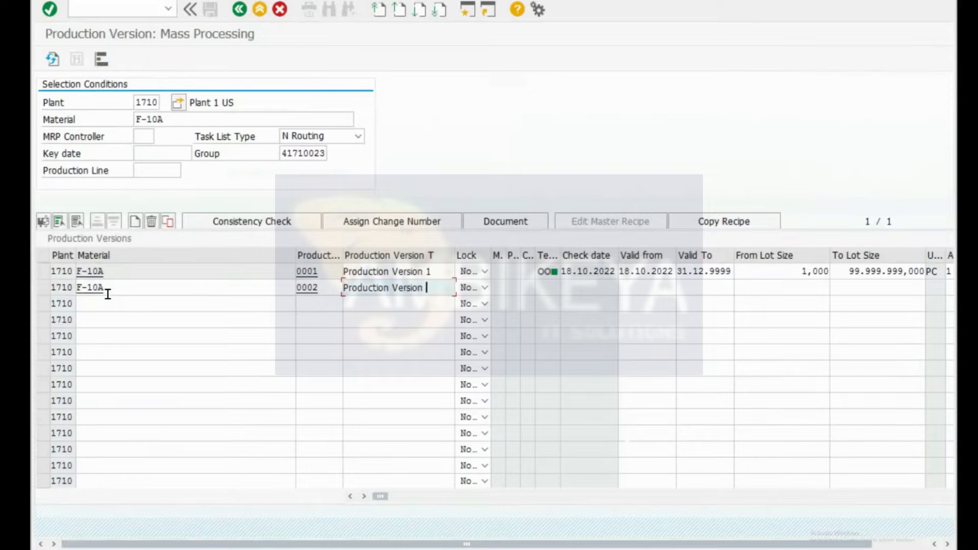
{"action": "key", "text": "Tab"}
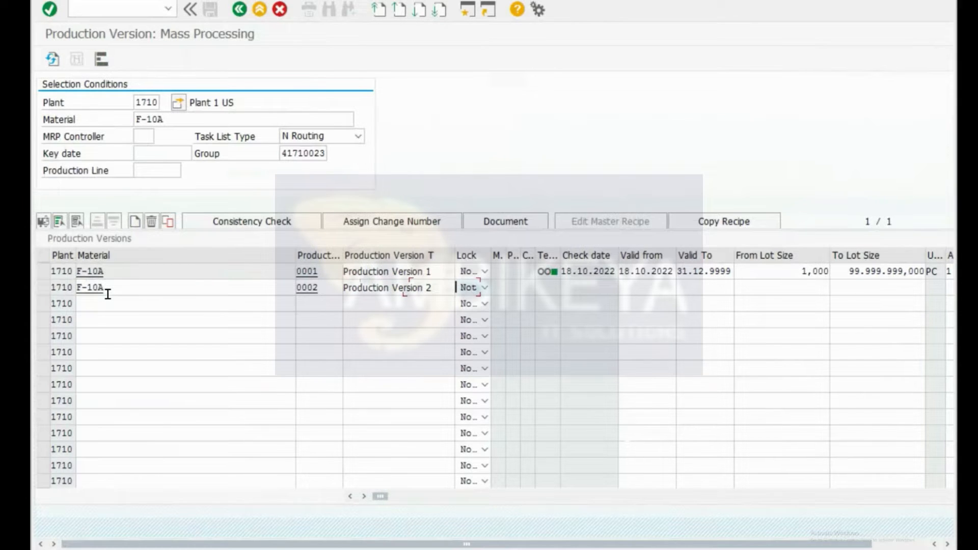
{"action": "key", "text": "Tab"}
{"action": "key", "text": "Tab"}
{"action": "key", "text": "Tab"}
{"action": "key", "text": "Tab"}
Step: Set row 1's upper lot size to 100 and row 2's lot sizes to 101–999
{"action": "left_click", "coordinate": [845, 271]}
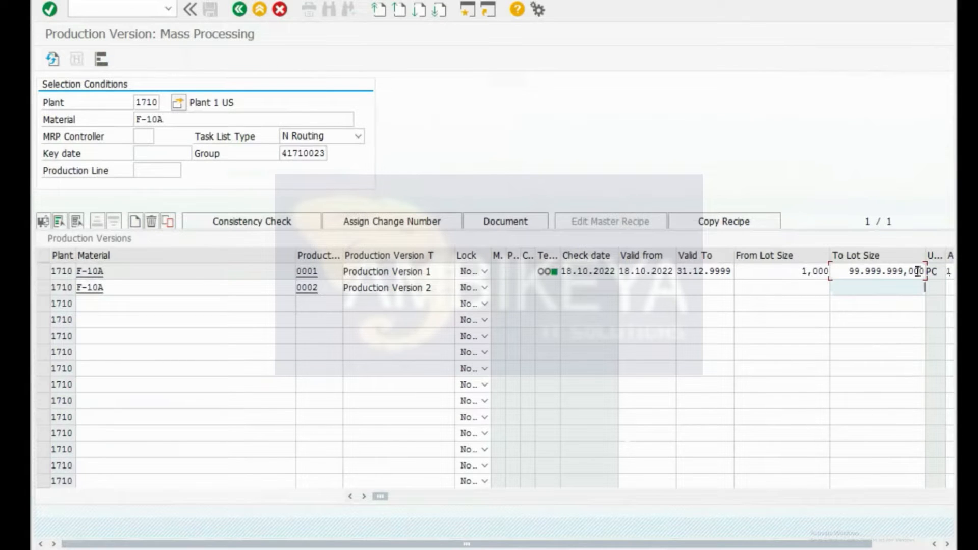
{"action": "left_click_drag", "start_coordinate": [847, 270], "coordinate": [939, 272]}
{"action": "type", "text": "1"}
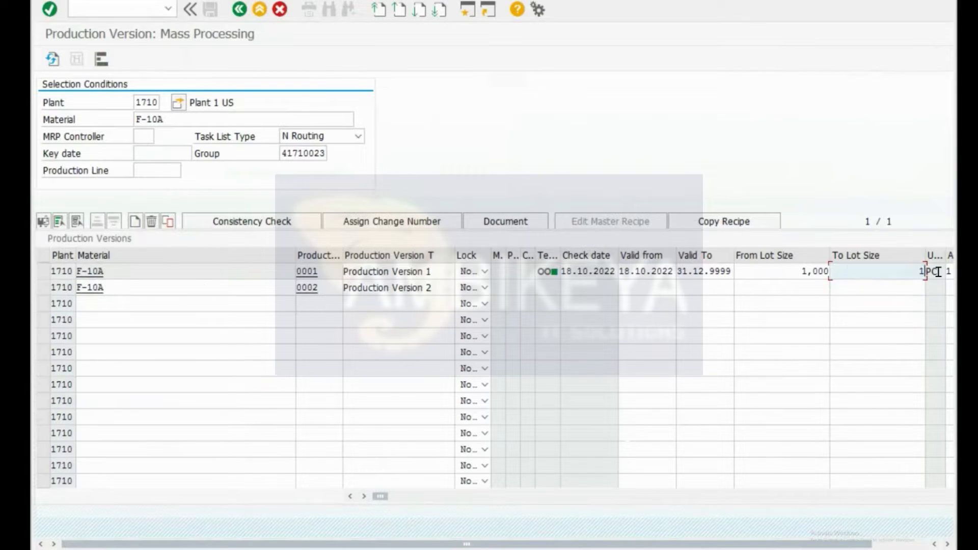
{"action": "type", "text": "00"}
{"action": "left_click", "coordinate": [785, 289]}
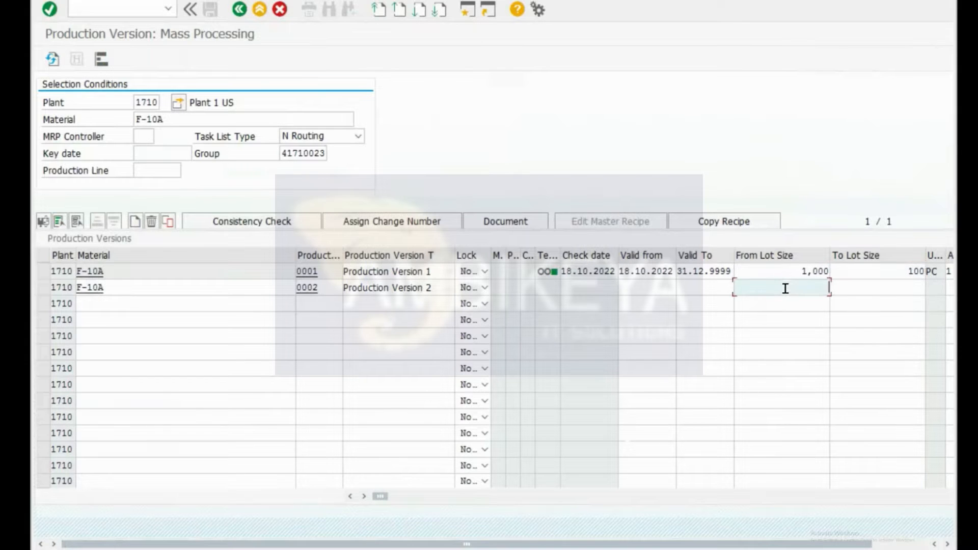
{"action": "type", "text": "101"}
{"action": "key", "text": "Tab"}
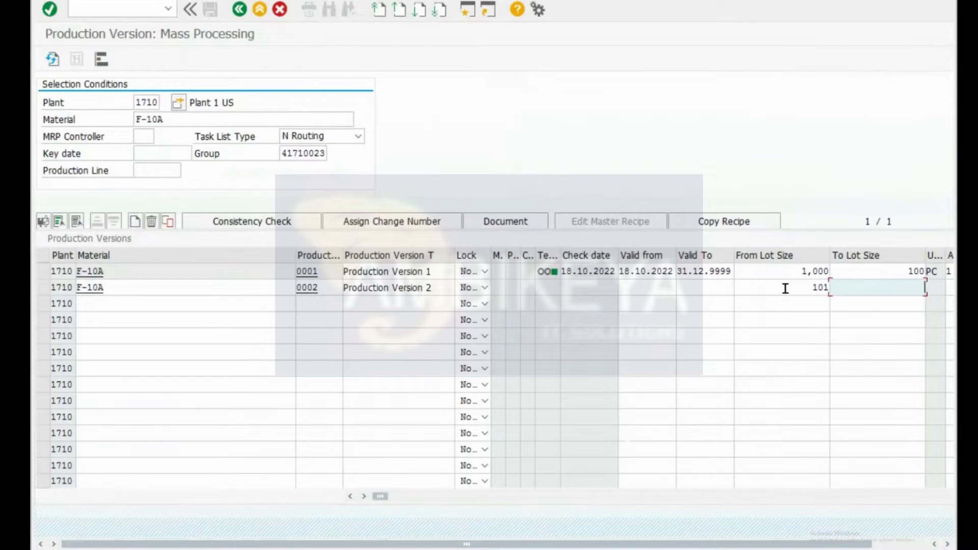
{"action": "type", "text": "999"}
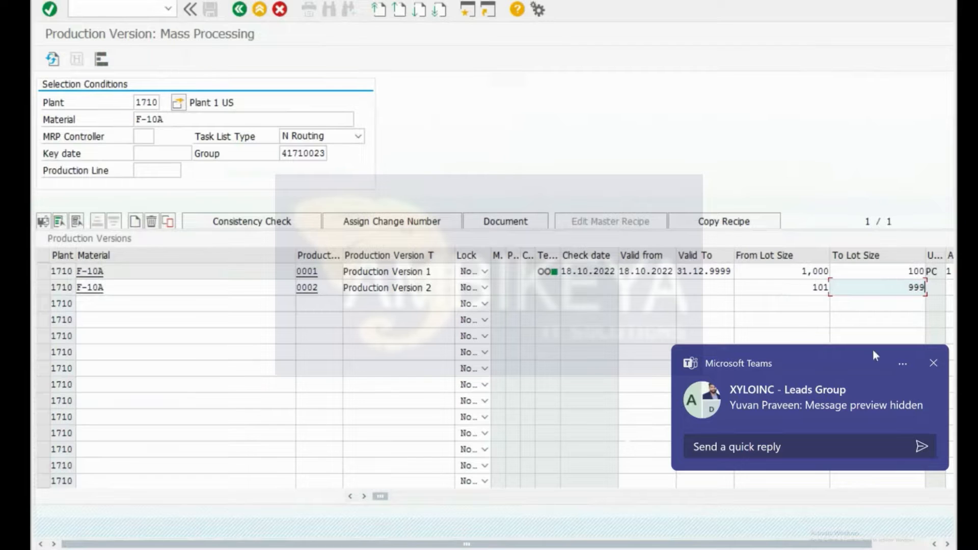
{"action": "left_click", "coordinate": [933, 362]}
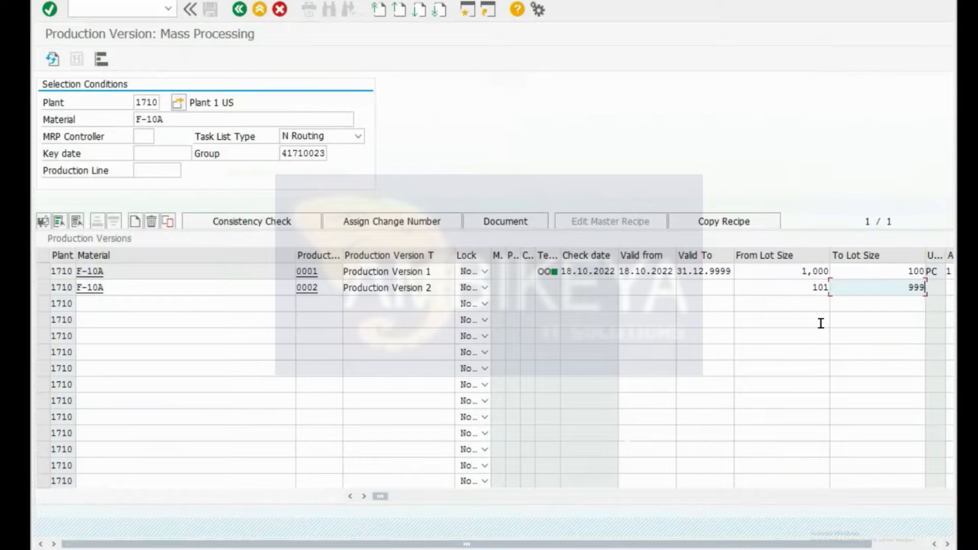
Step: Enter row 2's validity dates 01032023 to 31129999
{"action": "left_click", "coordinate": [634, 290]}
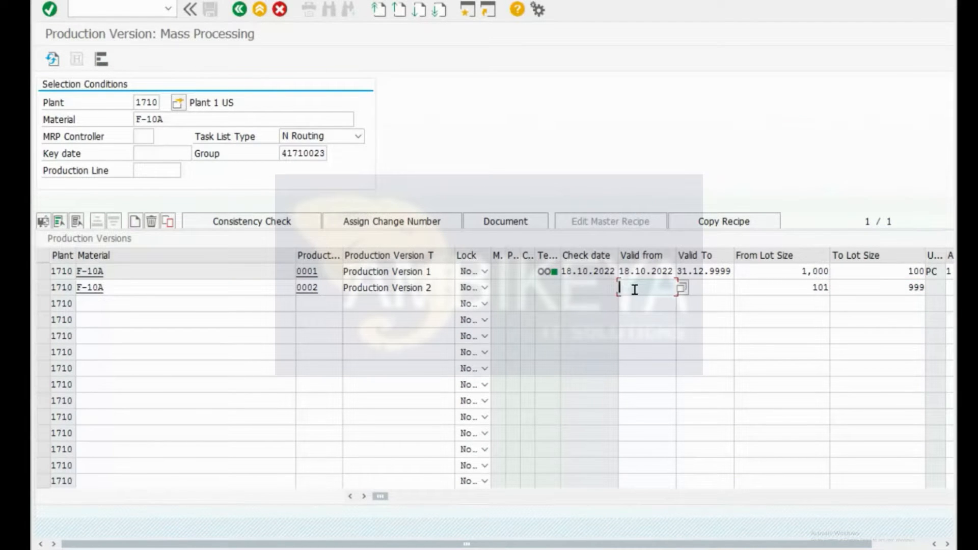
{"action": "key", "text": "F4"}
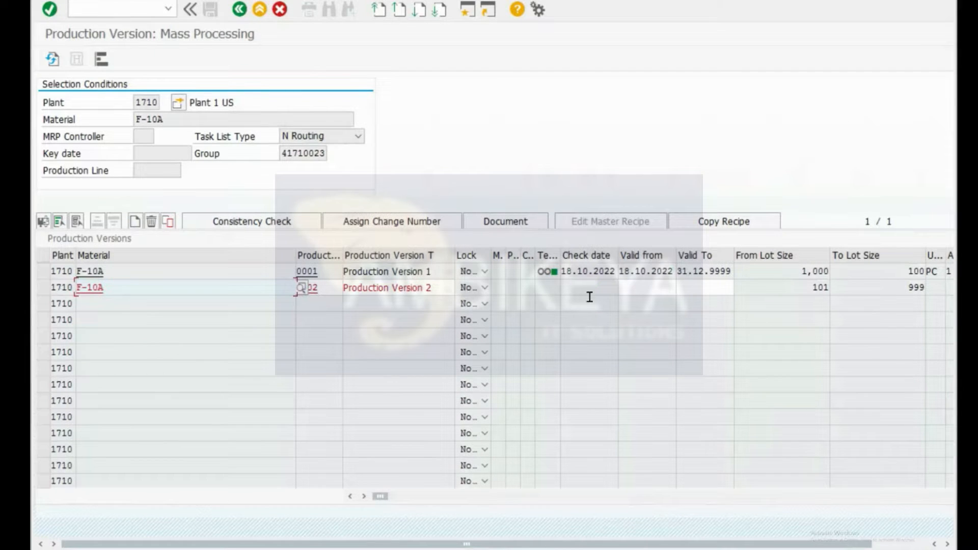
{"action": "left_click", "coordinate": [643, 295]}
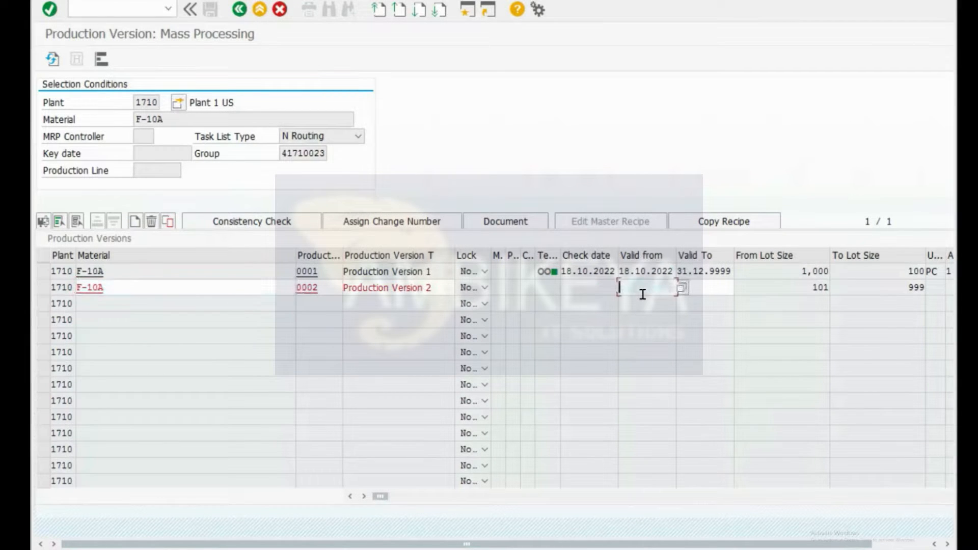
{"action": "type", "text": "01032023"}
{"action": "key", "text": "Tab"}
{"action": "type", "text": "3112999"}
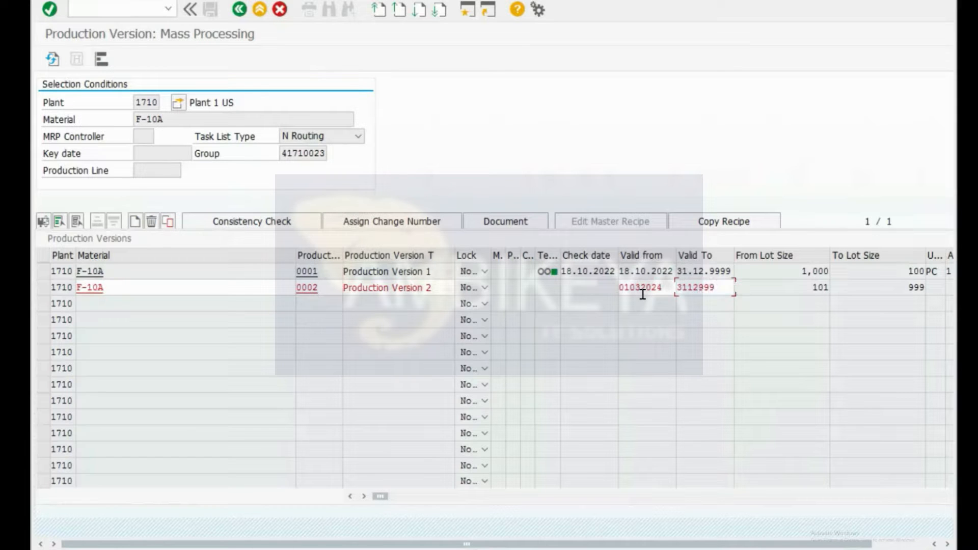
{"action": "left_click", "coordinate": [643, 294]}
{"action": "left_click", "coordinate": [714, 288]}
{"action": "type", "text": "9"}
{"action": "key", "text": "Return"}
{"action": "key", "text": "Return"}
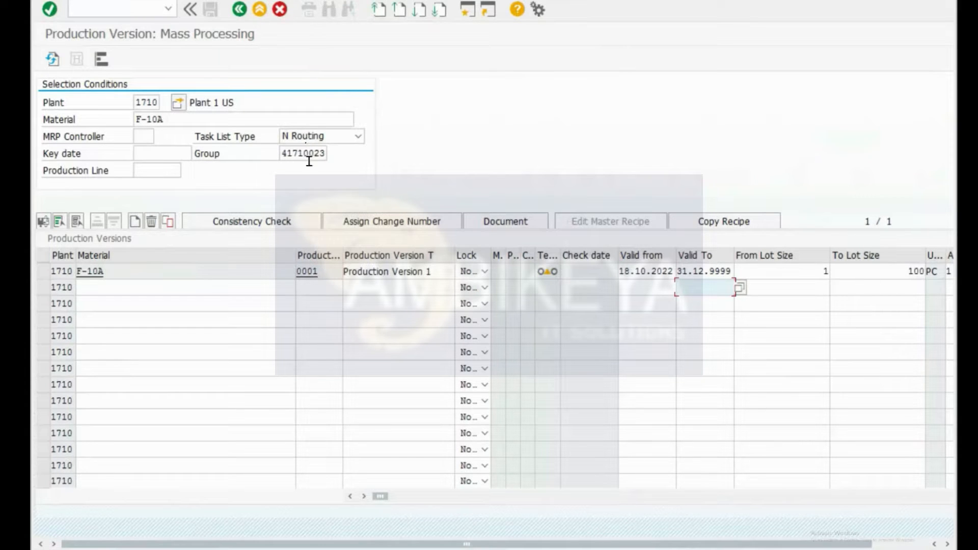
Step: Re-enter row 2 as F-10A, version 0002, 'Production Version 2' from input history
{"action": "left_click", "coordinate": [552, 271]}
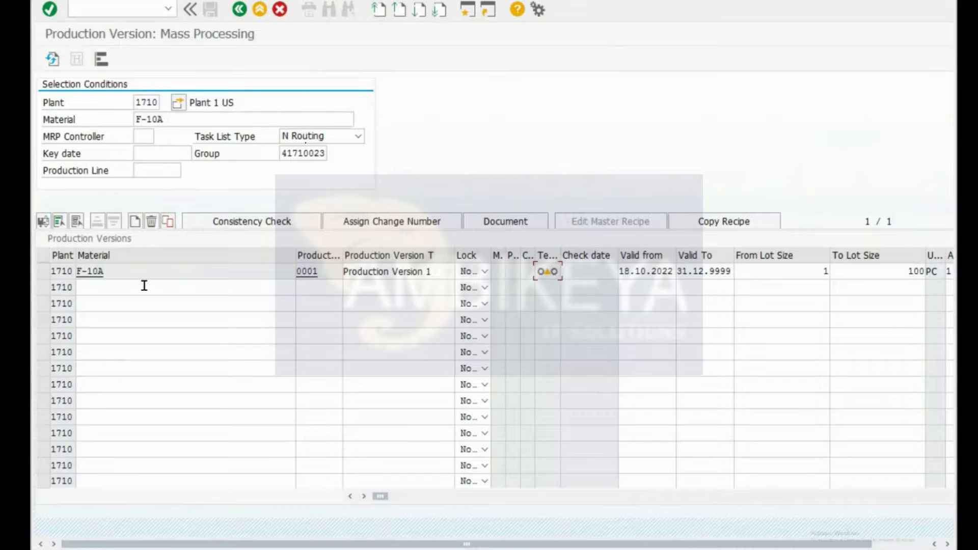
{"action": "left_click", "coordinate": [138, 288]}
{"action": "key", "text": "BackSpace"}
{"action": "key", "text": "Down"}
{"action": "key", "text": "Return"}
{"action": "key", "text": "Tab"}
{"action": "key", "text": "BackSpace"}
{"action": "key", "text": "Down"}
{"action": "key", "text": "Return"}
{"action": "key", "text": "Tab"}
{"action": "key", "text": "BackSpace"}
{"action": "key", "text": "Down"}
{"action": "key", "text": "Return"}
Step: Set row 2's validity 01032024–31129999 and lot sizes 101 to 9999
{"action": "key", "text": "Tab"}
{"action": "key", "text": "Tab"}
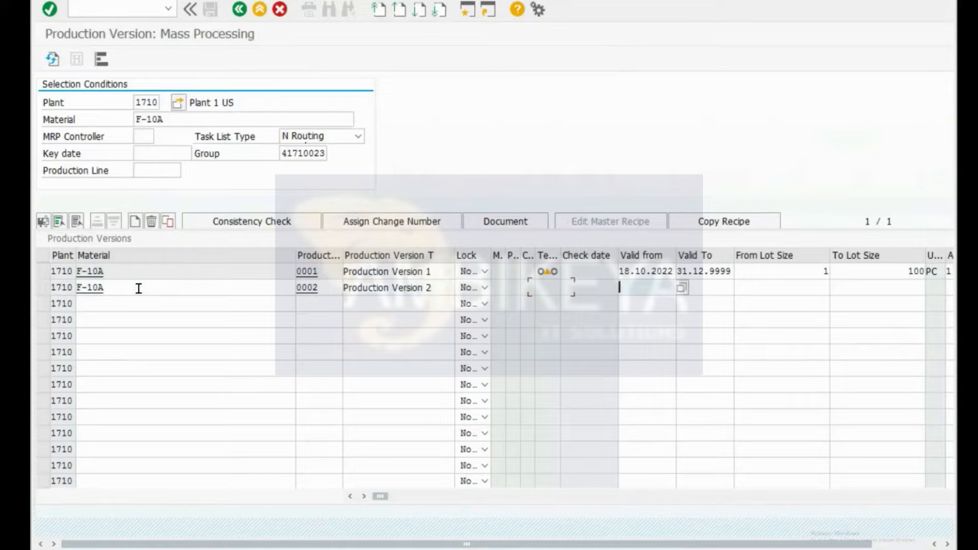
{"action": "key", "text": "BackSpace"}
{"action": "key", "text": "Down"}
{"action": "key", "text": "Return"}
{"action": "key", "text": "Tab"}
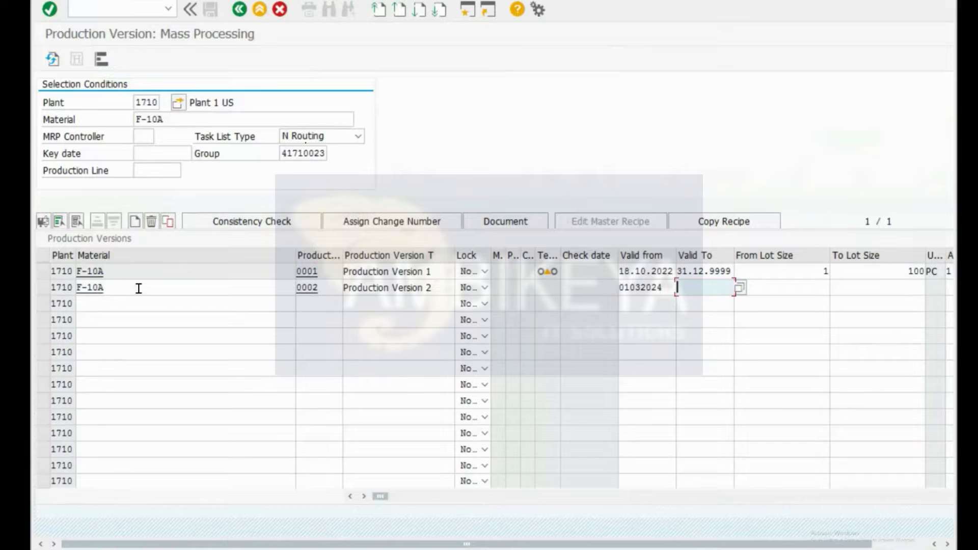
{"action": "key", "text": "BackSpace"}
{"action": "key", "text": "Down"}
{"action": "key", "text": "Return"}
{"action": "key", "text": "Tab"}
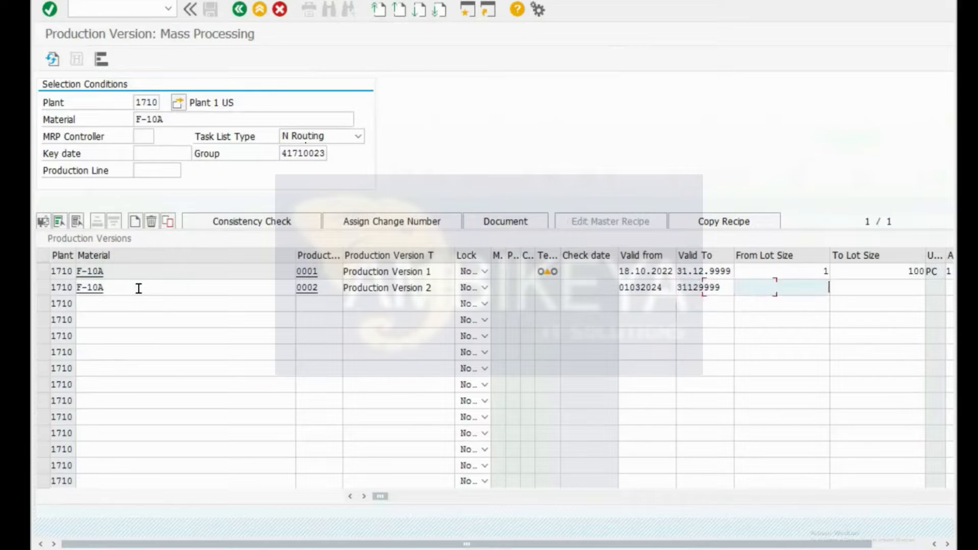
{"action": "type", "text": "101"}
{"action": "key", "text": "Tab"}
{"action": "type", "text": "9999"}
{"action": "key", "text": "Tab"}
{"action": "key", "text": "Tab"}
{"action": "key", "text": "Tab"}
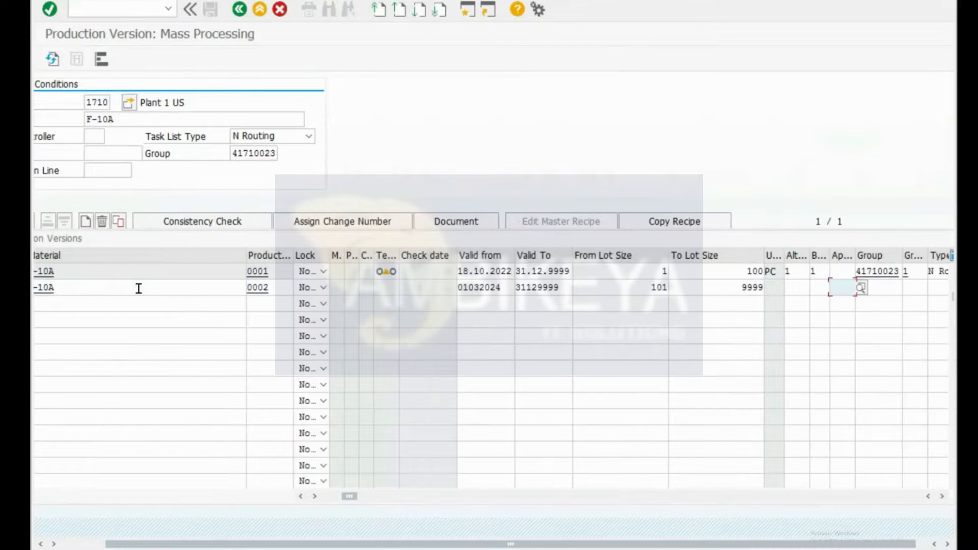
Step: Set row 2's BOM alternative to 1 and submit the row for validation
{"action": "key", "text": "shift+Tab"}
{"action": "key", "text": "shift+Tab"}
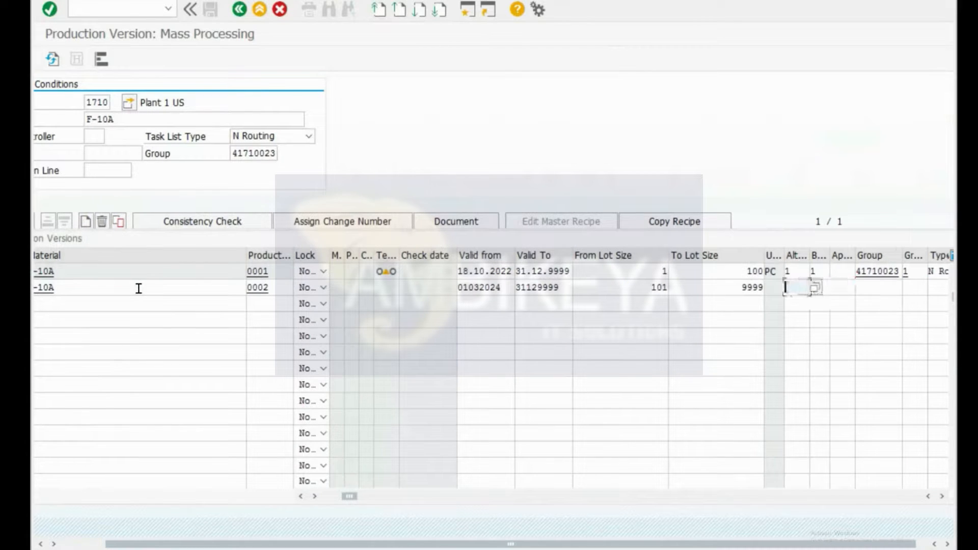
{"action": "key", "text": "Down"}
{"action": "key", "text": "Up"}
{"action": "key", "text": "Tab"}
{"action": "type", "text": "1"}
{"action": "key", "text": "Tab"}
{"action": "key", "text": "Tab"}
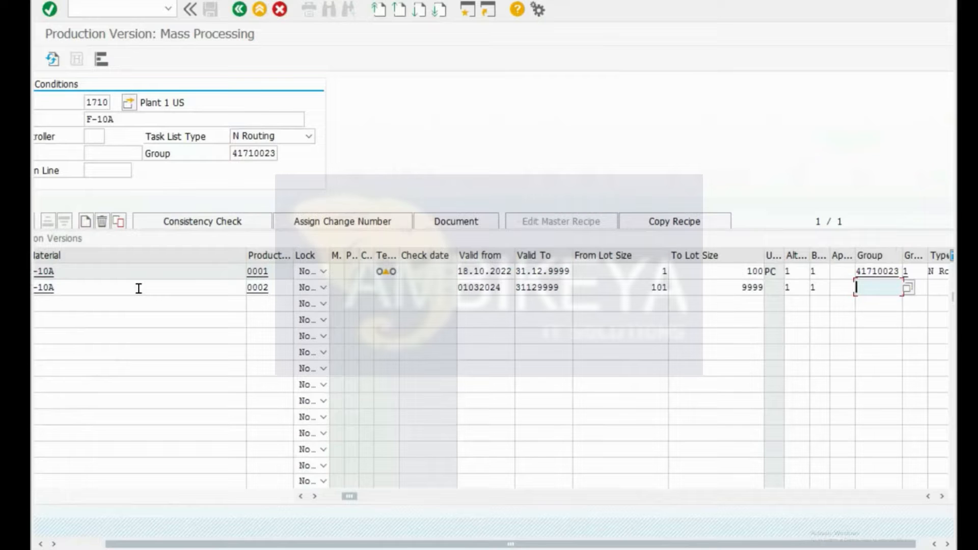
{"action": "key", "text": "Return"}
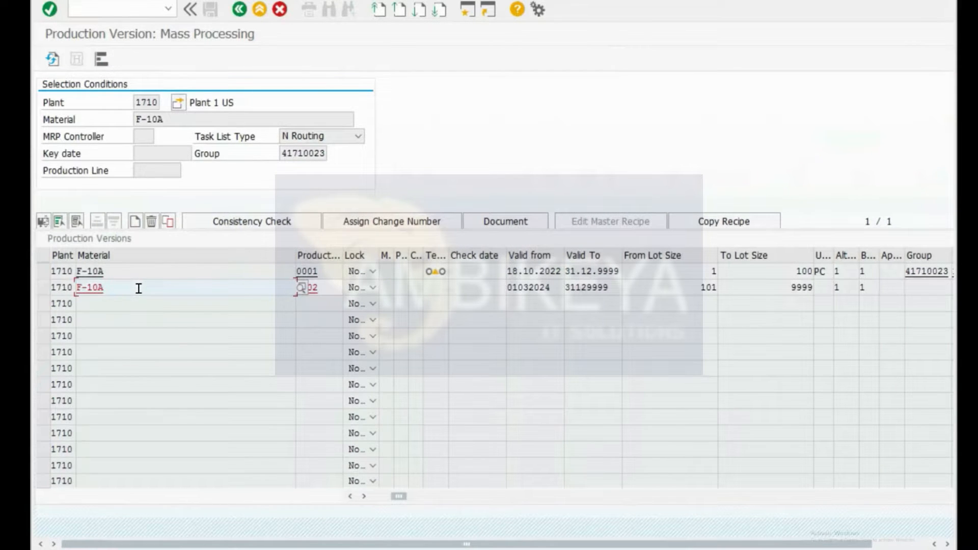
Step: Restart the transaction with /nC223, discarding the unsaved row
{"action": "key", "text": "Return"}
{"action": "key", "text": "Return"}
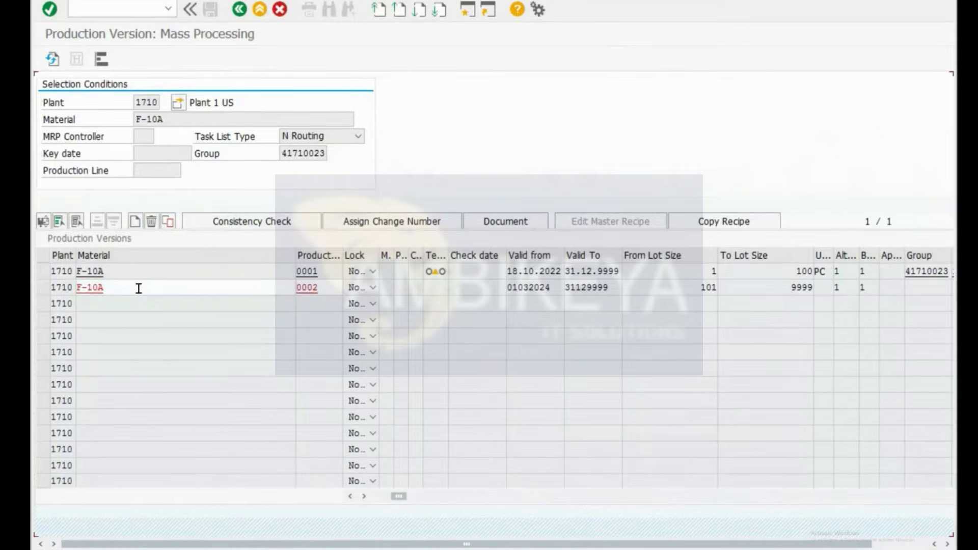
{"action": "type", "text": "/ncs"}
{"action": "key", "text": "BackSpace"}
{"action": "type", "text": "223"}
{"action": "key", "text": "Return"}
{"action": "key", "text": "Tab"}
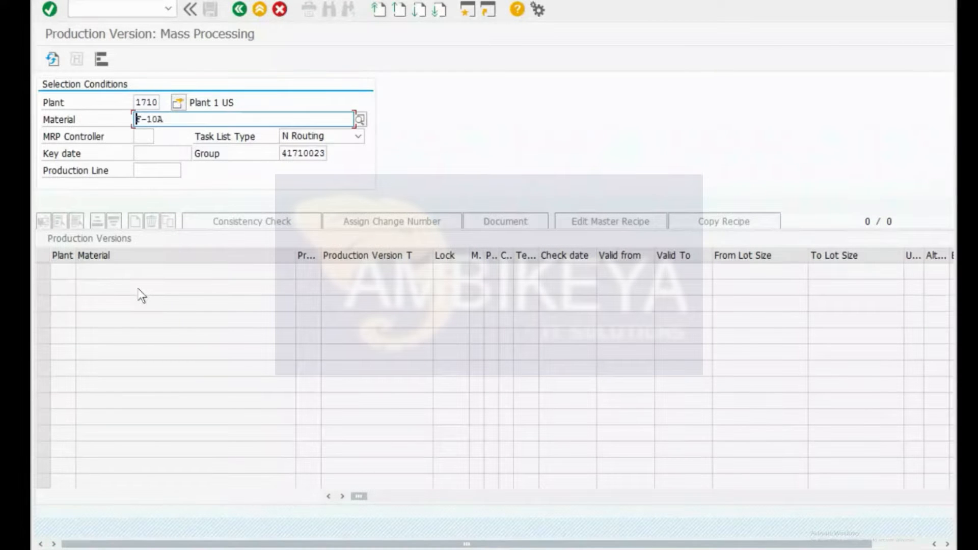
Step: Load F-10A's versions for plant 1710 and consistency-check version 0001, then return
{"action": "key", "text": "Return"}
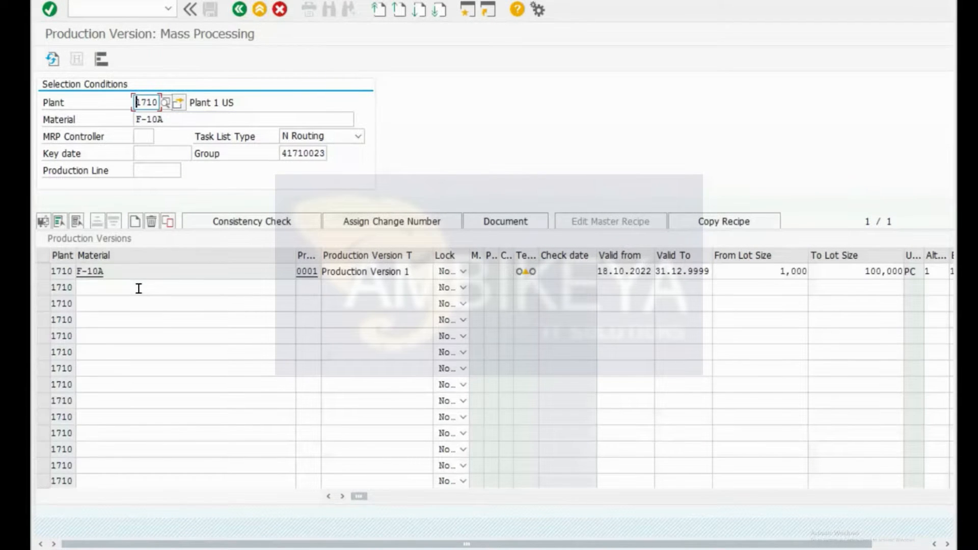
{"action": "left_click_drag", "start_coordinate": [824, 548], "coordinate": [877, 547]}
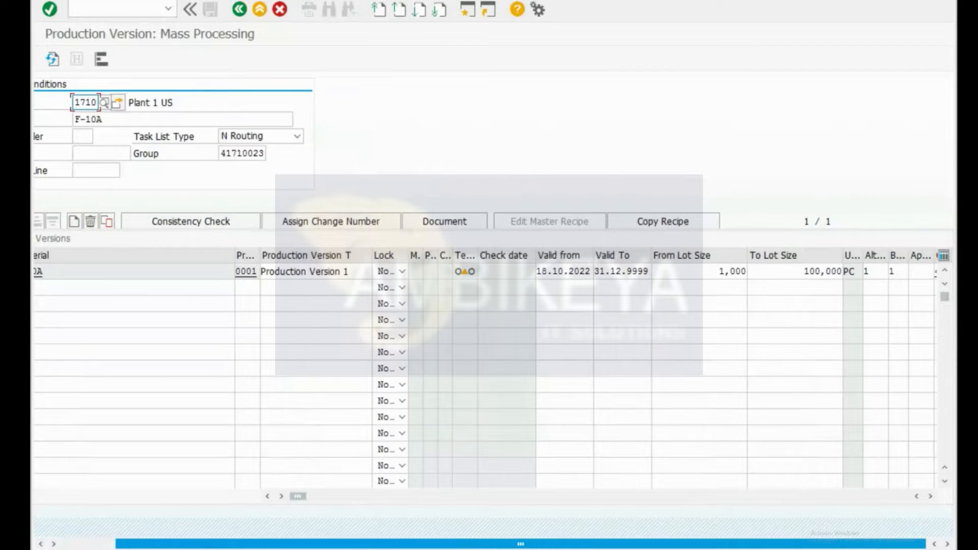
{"action": "scroll", "coordinate": [736, 372], "scroll_direction": "left", "scroll_amount": 2}
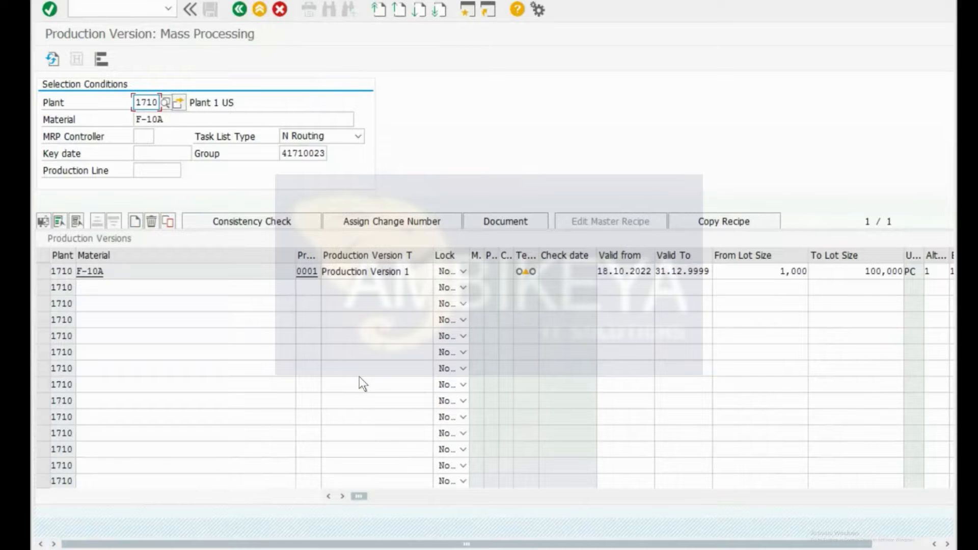
{"action": "left_click", "coordinate": [534, 272]}
{"action": "left_click", "coordinate": [273, 221]}
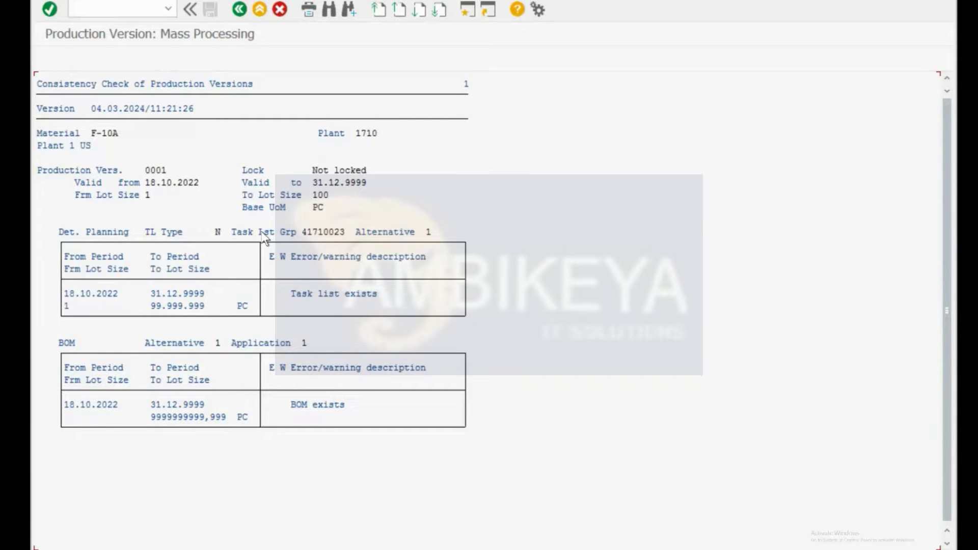
{"action": "key", "text": "F3"}
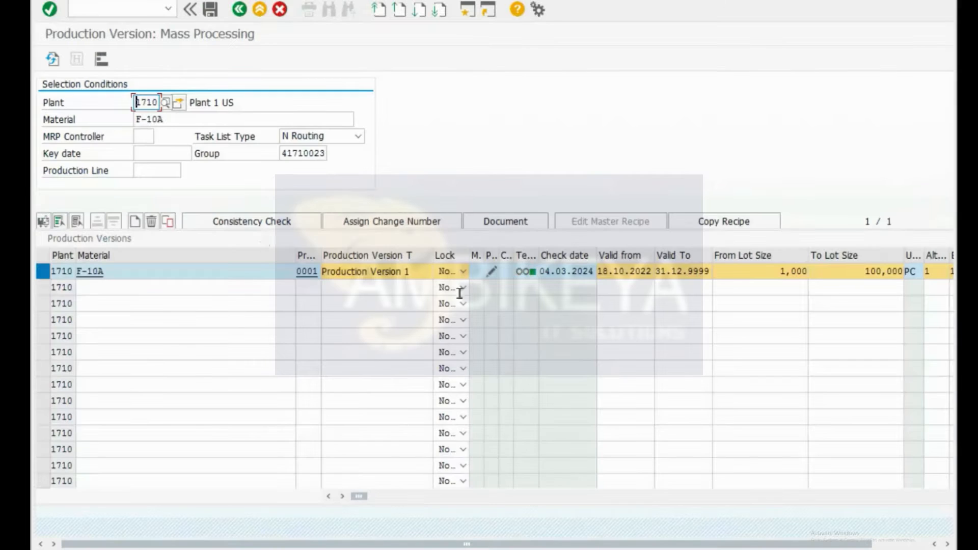
Step: Fill row 2 with material F-10A, version 0002 and description 'Production Version 2'
{"action": "left_click", "coordinate": [152, 292]}
{"action": "key", "text": "space"}
{"action": "key", "text": "Down"}
{"action": "key", "text": "Return"}
{"action": "key", "text": "Tab"}
{"action": "key", "text": "space"}
{"action": "key", "text": "Down"}
{"action": "key", "text": "Return"}
{"action": "key", "text": "Tab"}
{"action": "key", "text": "space"}
{"action": "key", "text": "Down"}
{"action": "key", "text": "Return"}
{"action": "key", "text": "Tab"}
{"action": "key", "text": "Tab"}
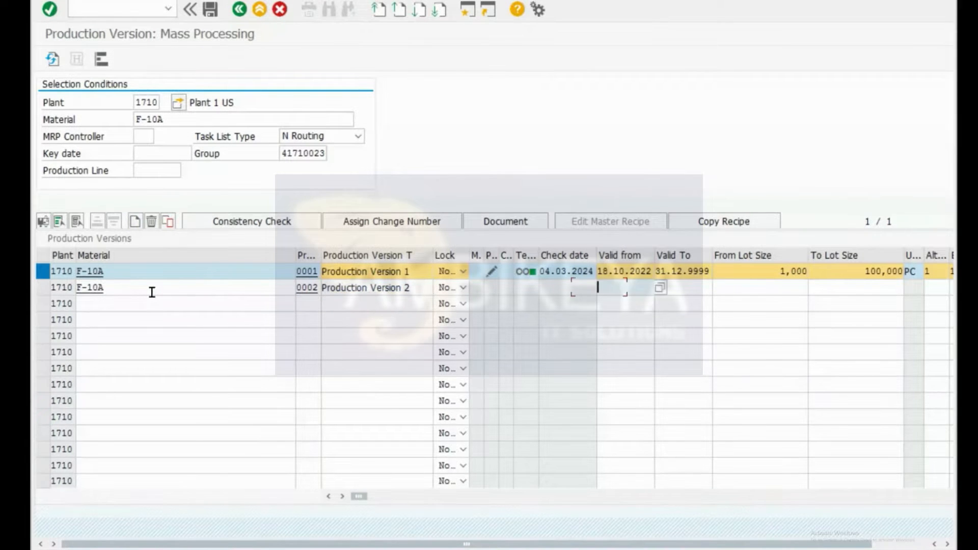
Step: Set row 2's validity 01032024–31129999 and lot sizes 101 to 9999
{"action": "key", "text": "space"}
{"action": "key", "text": "Down"}
{"action": "key", "text": "Return"}
{"action": "key", "text": "Tab"}
{"action": "key", "text": "space"}
{"action": "key", "text": "Down"}
{"action": "key", "text": "Return"}
{"action": "key", "text": "Tab"}
{"action": "key", "text": "space"}
{"action": "key", "text": "Down"}
{"action": "key", "text": "Return"}
{"action": "key", "text": "Tab"}
{"action": "key", "text": "space"}
{"action": "key", "text": "Return"}
{"action": "key", "text": "Tab"}
{"action": "key", "text": "Tab"}
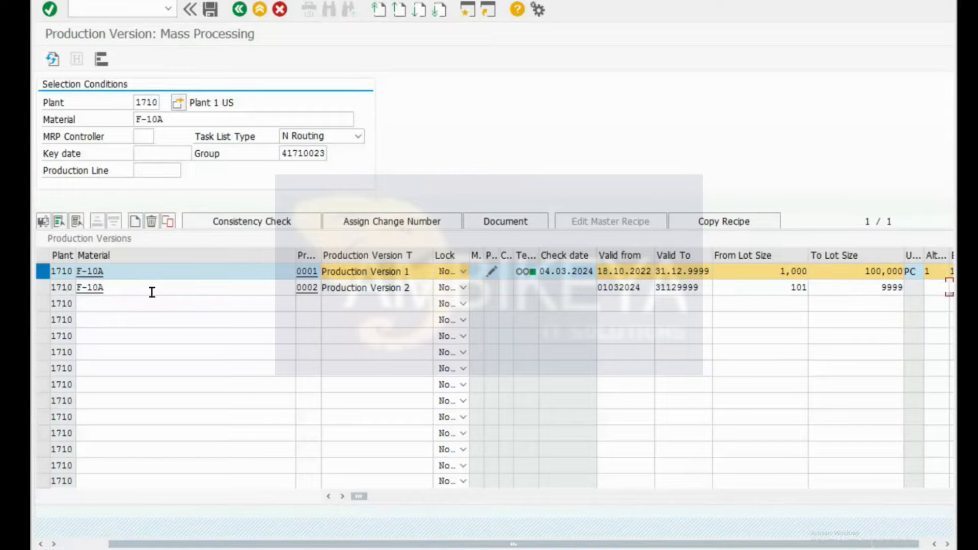
{"action": "key", "text": "Tab"}
{"action": "key", "text": "Tab"}
Step: Set alternative BOM 1 and BOM usage 1, then submit row 2
{"action": "key", "text": "shift+Tab"}
{"action": "key", "text": "shift+Tab"}
{"action": "key", "text": "shift+Tab"}
{"action": "key", "text": "space"}
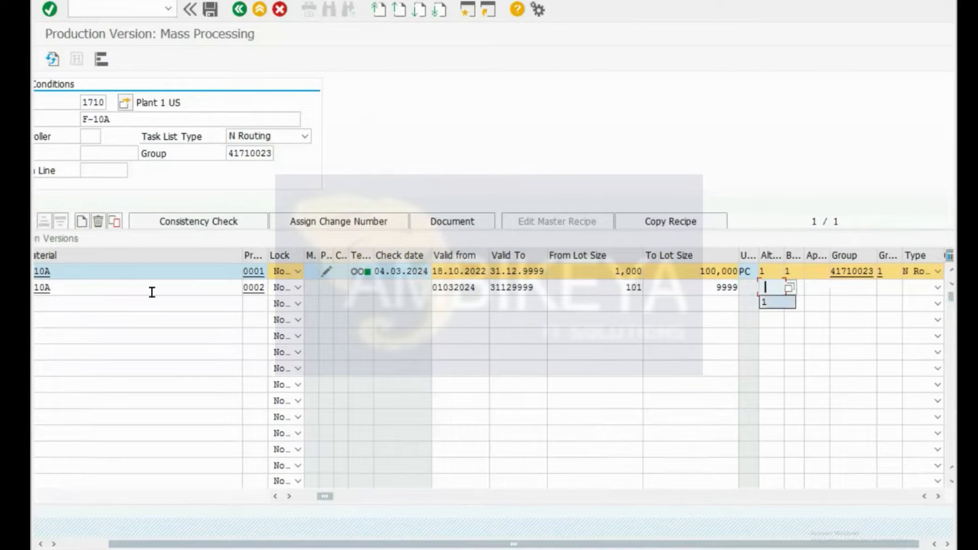
{"action": "key", "text": "Down"}
{"action": "key", "text": "Return"}
{"action": "key", "text": "Tab"}
{"action": "key", "text": "space"}
{"action": "key", "text": "Down"}
{"action": "key", "text": "Return"}
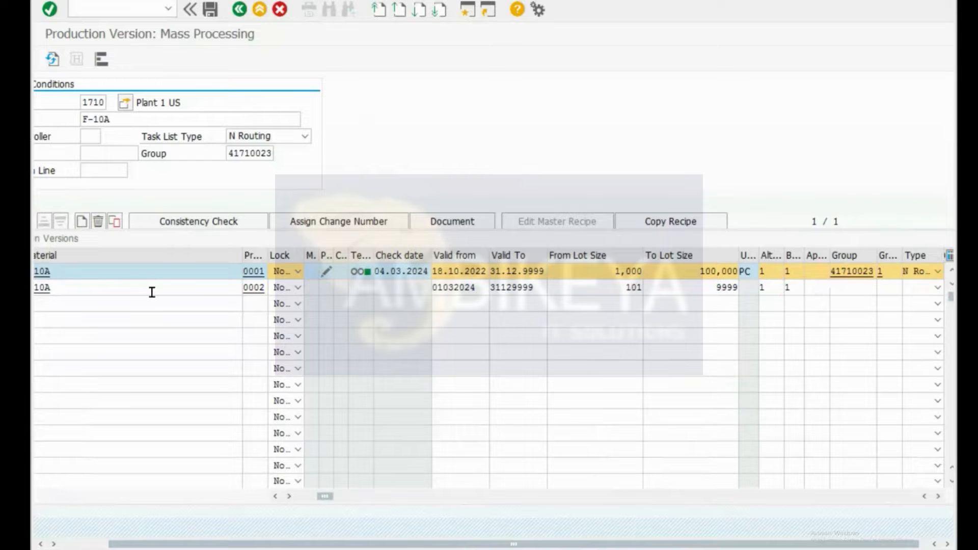
{"action": "key", "text": "Return"}
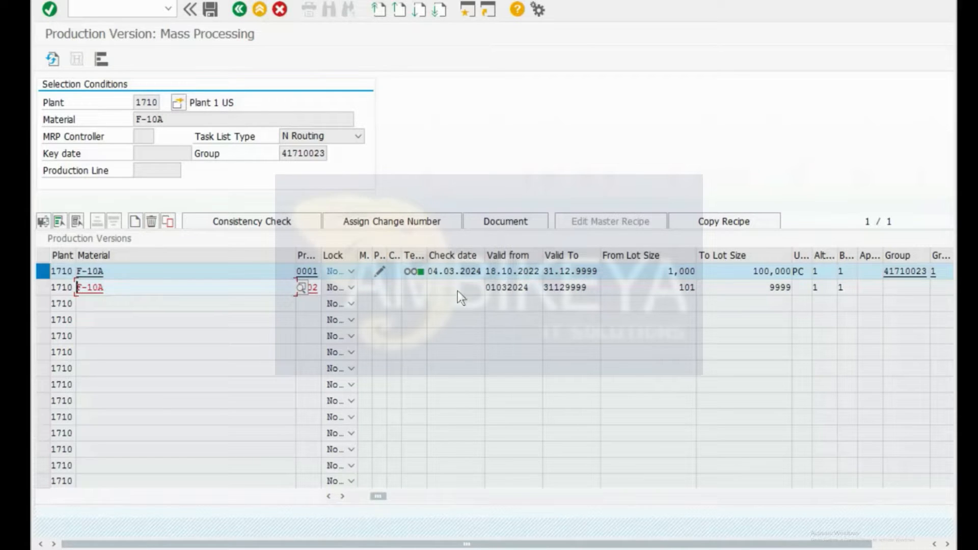
{"action": "left_click_drag", "start_coordinate": [486, 270], "coordinate": [540, 272]}
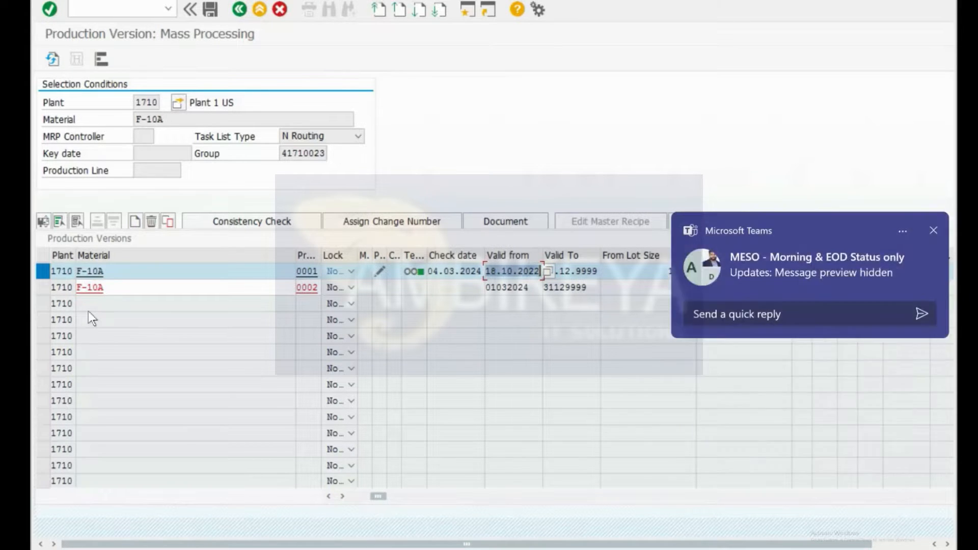
{"action": "left_click", "coordinate": [934, 231]}
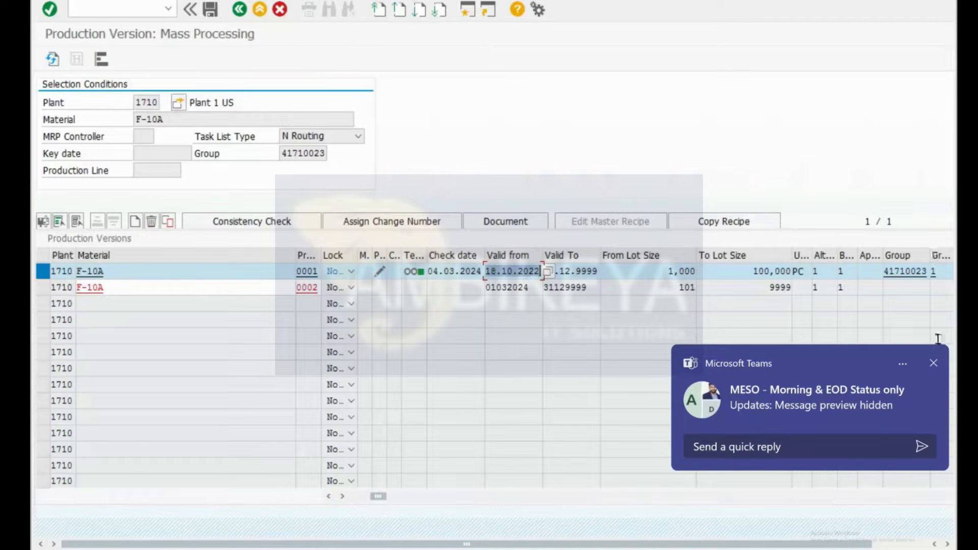
{"action": "left_click", "coordinate": [936, 368]}
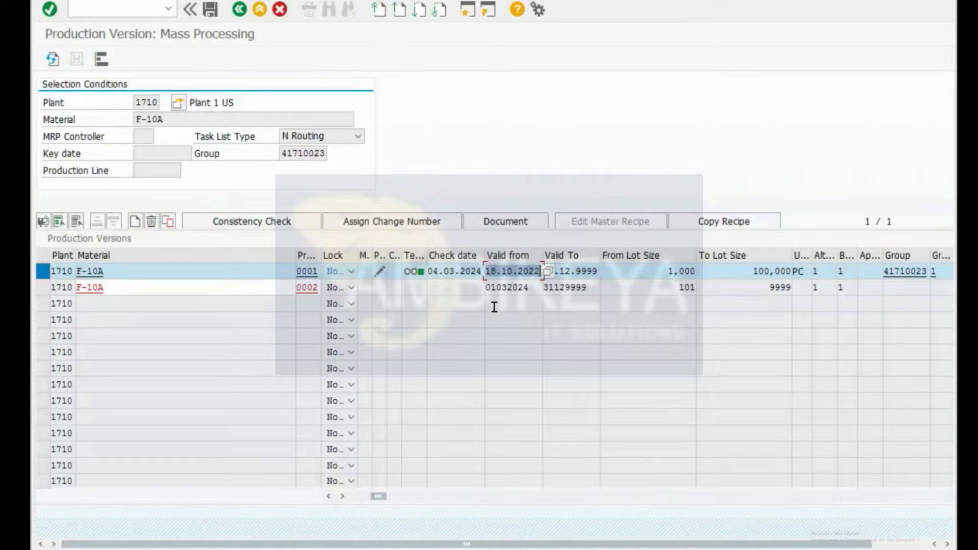
{"action": "key", "text": "Return"}
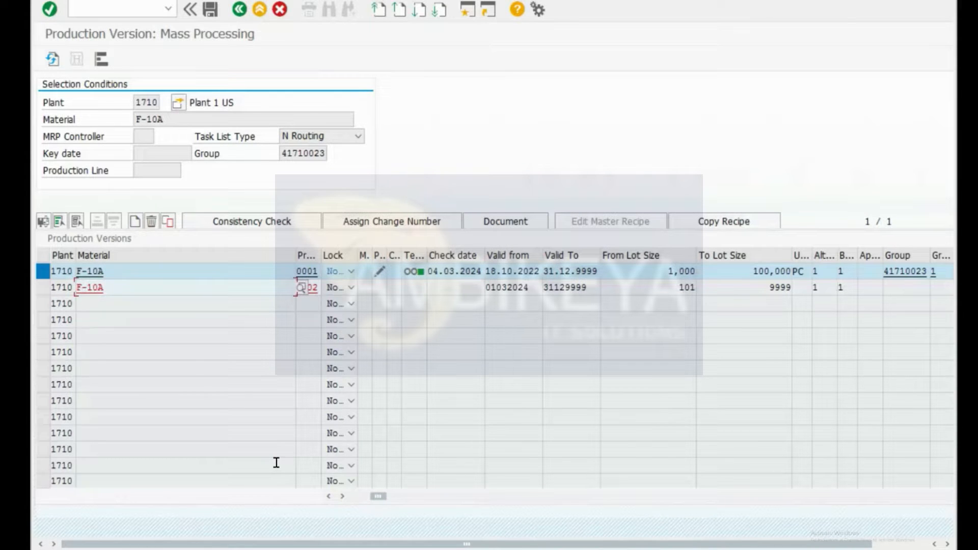
Step: Change row 2's version number from 0002 to PR01 and confirm saving the changes
{"action": "left_click", "coordinate": [316, 288]}
{"action": "key", "text": "BackSpace"}
{"action": "key", "text": "BackSpace"}
{"action": "key", "text": "BackSpace"}
{"action": "key", "text": "BackSpace"}
{"action": "type", "text": "PR"}
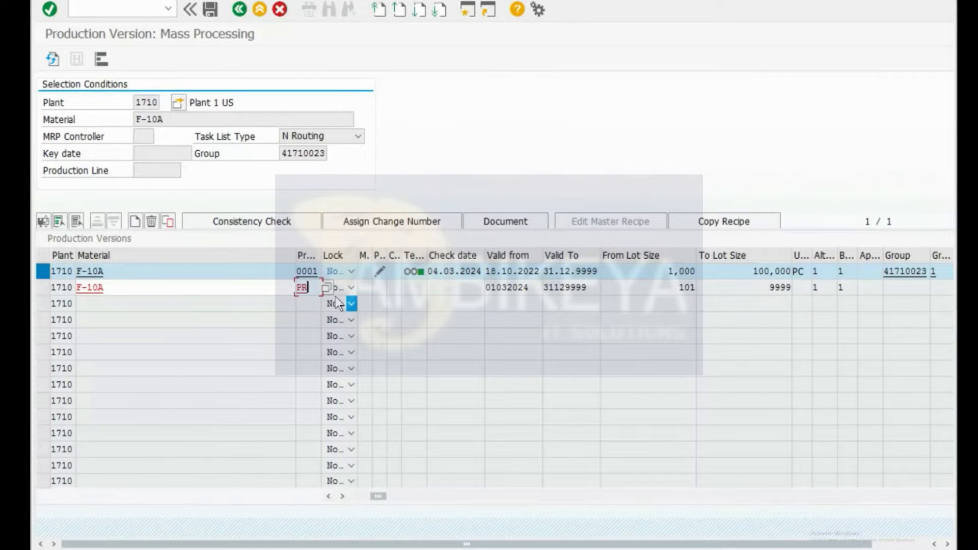
{"action": "type", "text": "01"}
{"action": "key", "text": "Return"}
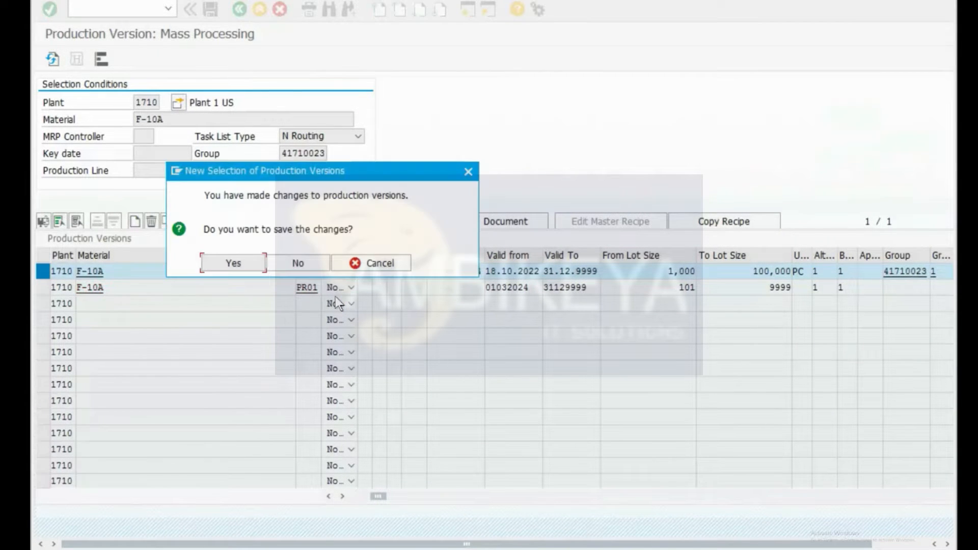
{"action": "key", "text": "Return"}
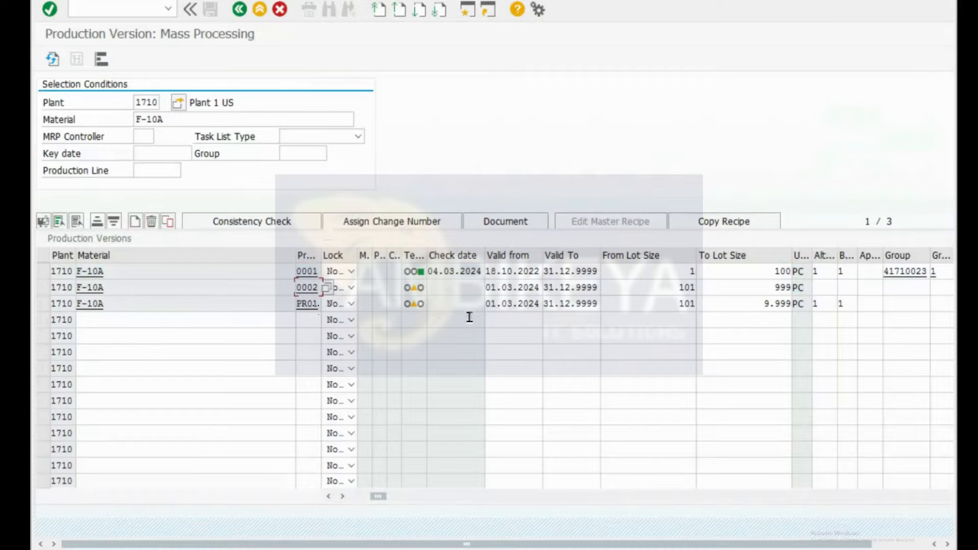
Step: Clear the routing group selection filter and reload all versions for plant 1710
{"action": "left_click", "coordinate": [886, 305]}
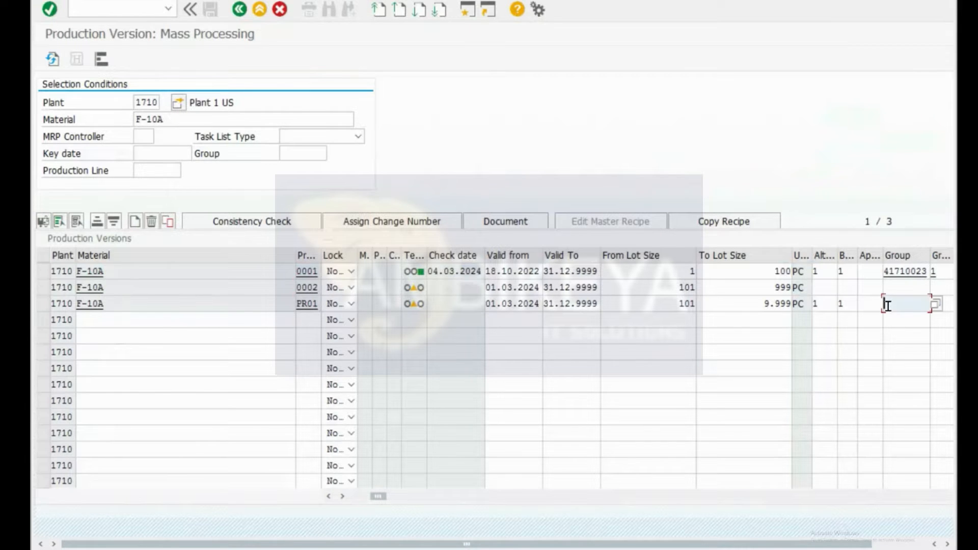
{"action": "left_click", "coordinate": [308, 155]}
{"action": "key", "text": "Down"}
{"action": "key", "text": "Return"}
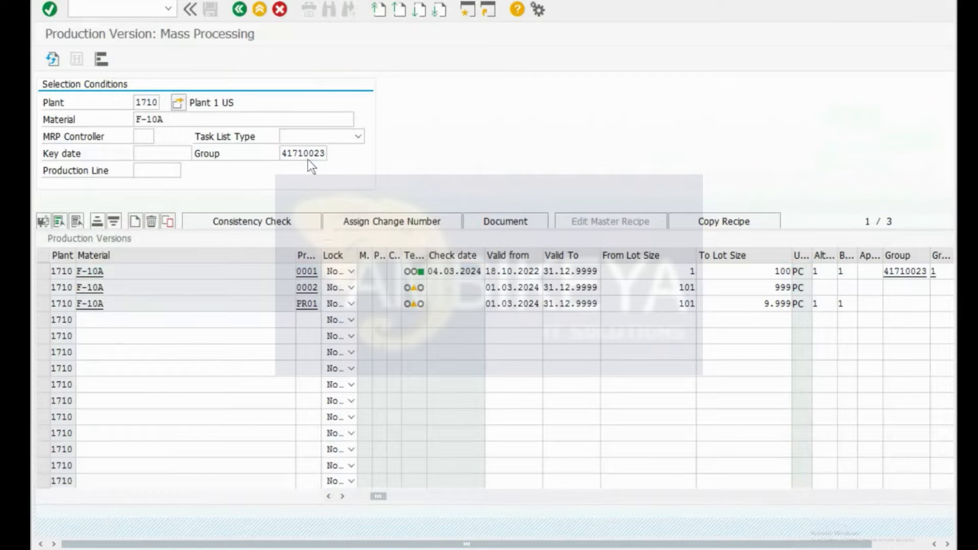
{"action": "key", "text": "Return"}
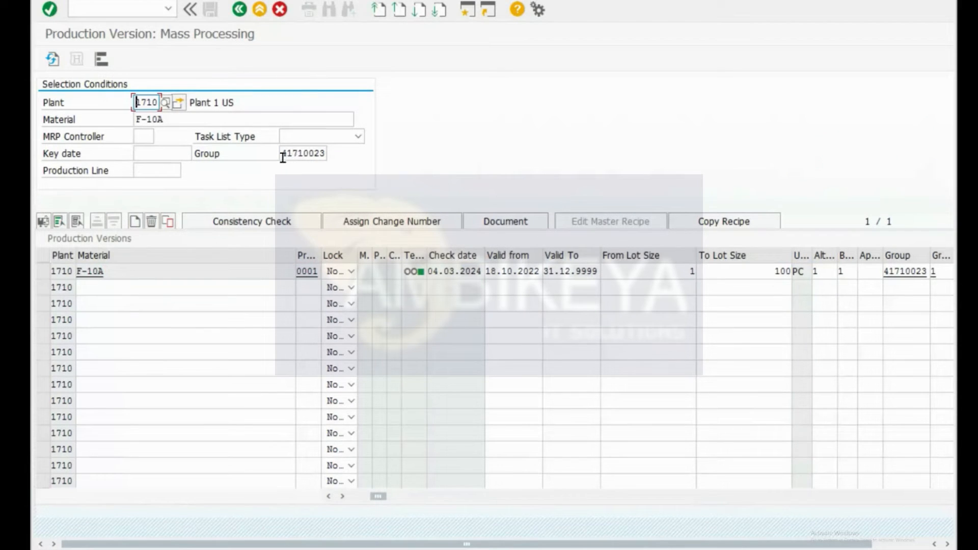
{"action": "left_click_drag", "start_coordinate": [282, 155], "coordinate": [334, 154]}
{"action": "key", "text": "Return"}
{"action": "key", "text": "BackSpace"}
{"action": "key", "text": "BackSpace"}
{"action": "key", "text": "BackSpace"}
{"action": "key", "text": "BackSpace"}
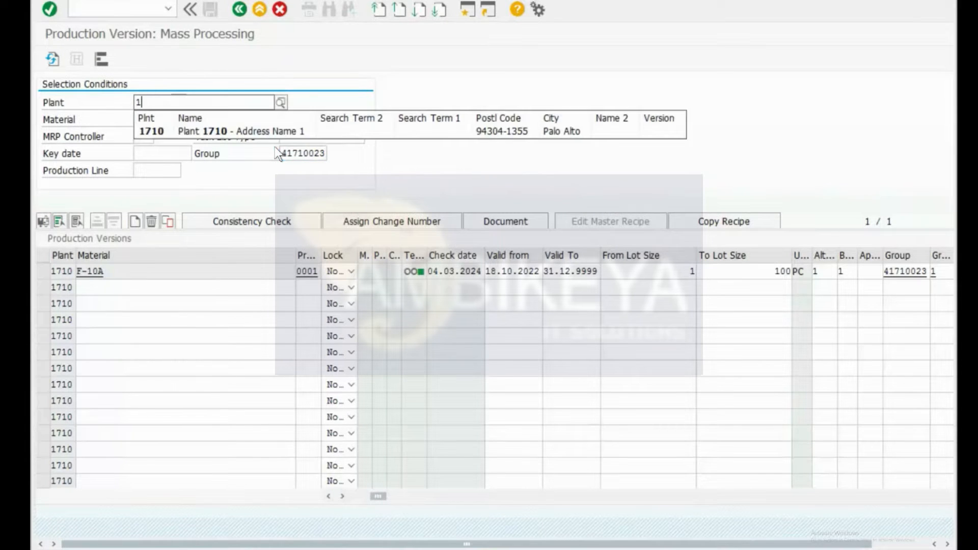
{"action": "key", "text": "Down"}
{"action": "key", "text": "Return"}
{"action": "key", "text": "Return"}
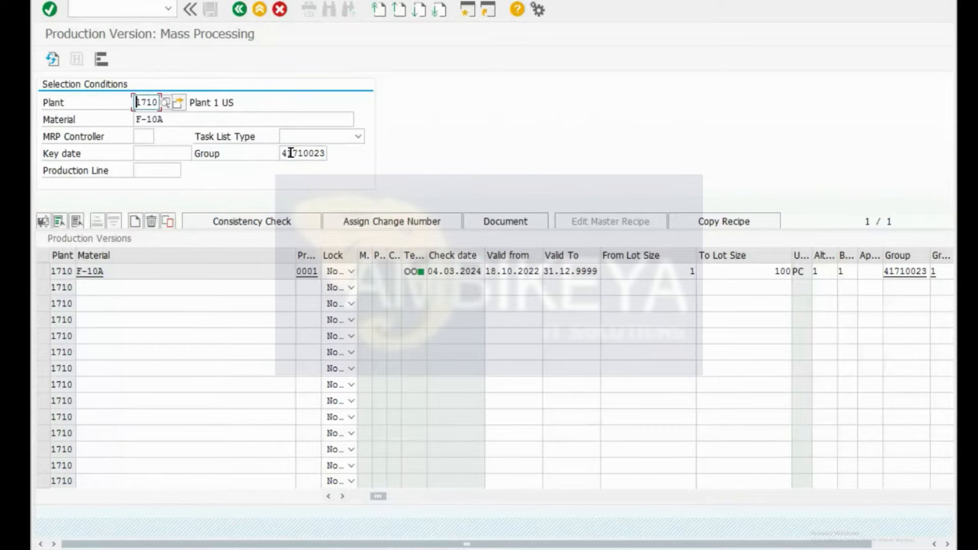
{"action": "left_click_drag", "start_coordinate": [282, 155], "coordinate": [378, 156]}
{"action": "key", "text": "ctrl+c"}
{"action": "key", "text": "BackSpace"}
{"action": "key", "text": "Return"}
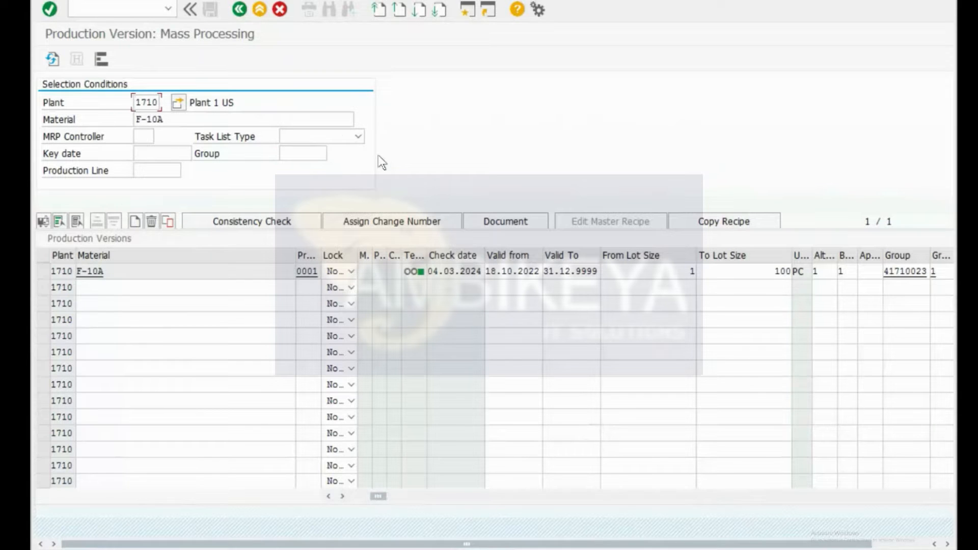
Step: Give PR01 routing group 41710023, group counter 1 and routing type N, and save
{"action": "left_click", "coordinate": [900, 303]}
{"action": "key", "text": "ctrl+v"}
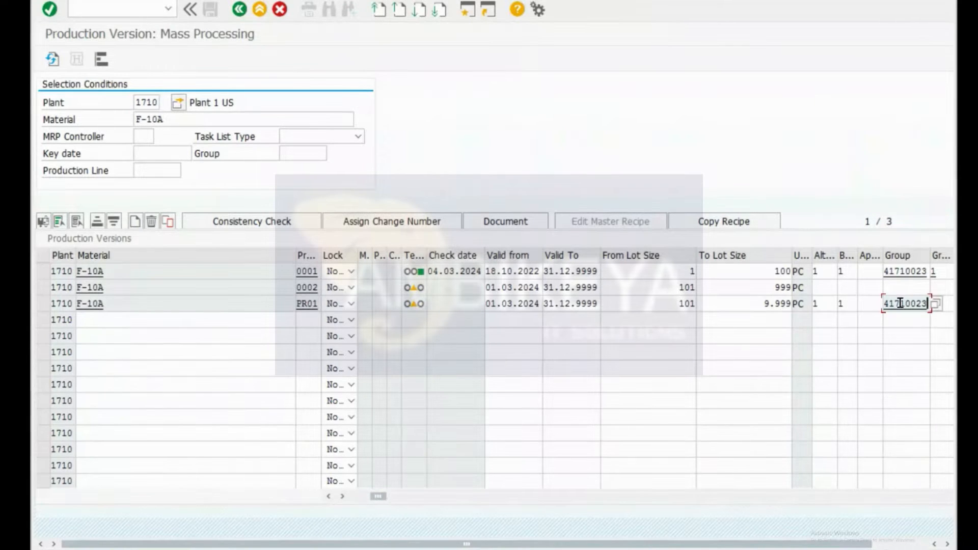
{"action": "key", "text": "Tab"}
{"action": "type", "text": "1"}
{"action": "key", "text": "Tab"}
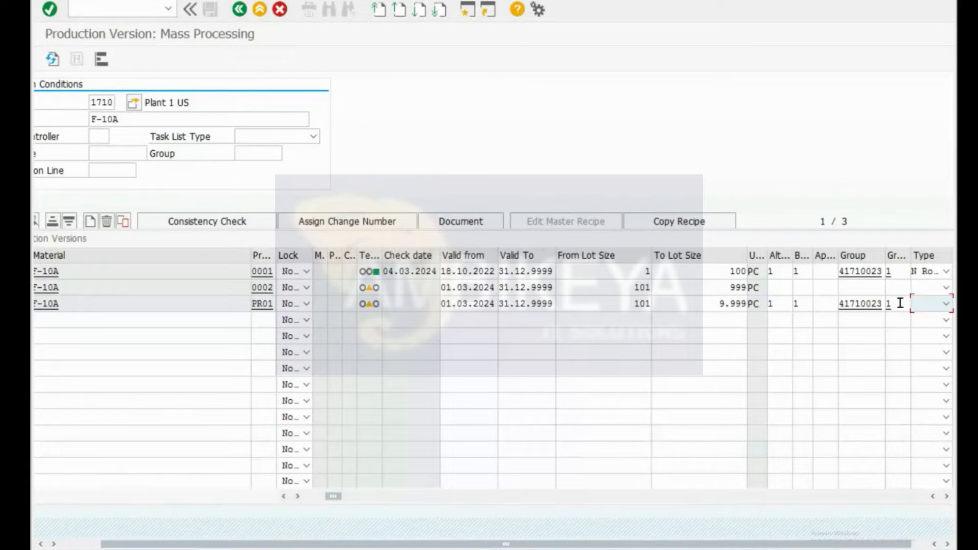
{"action": "type", "text": "N Ro.."}
{"action": "key", "text": "Tab"}
{"action": "key", "text": "Return"}
{"action": "key", "text": "Return"}
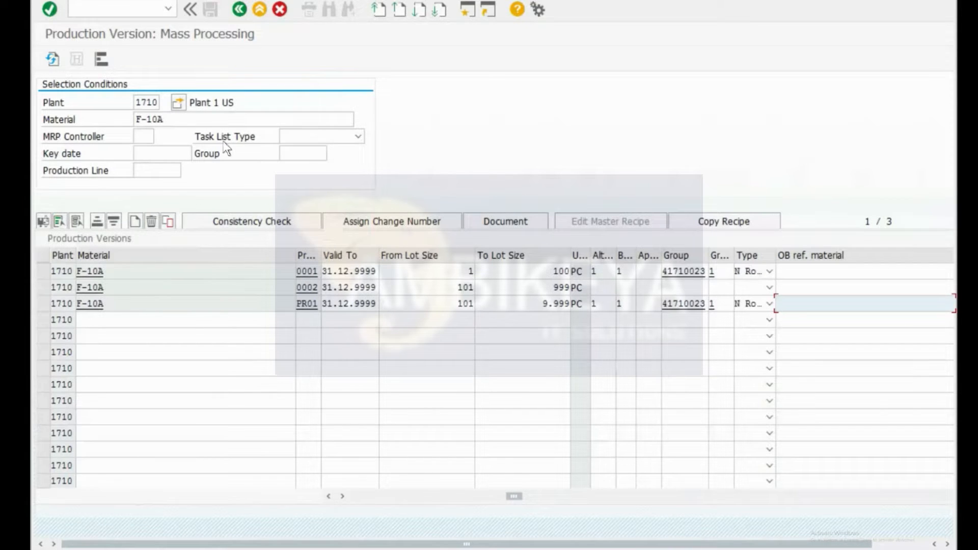
{"action": "left_click", "coordinate": [299, 153]}
Step: Pick group 41710023 from the Group history so only versions 0001 and PR01 remain
{"action": "key", "text": "Down"}
{"action": "key", "text": "Return"}
{"action": "key", "text": "Return"}
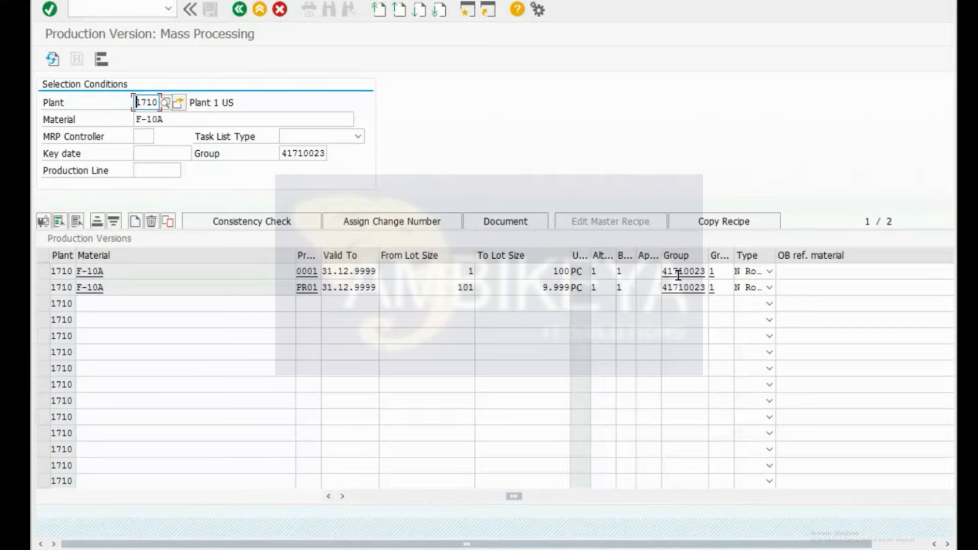
{"action": "key", "text": "alt+Tab"}
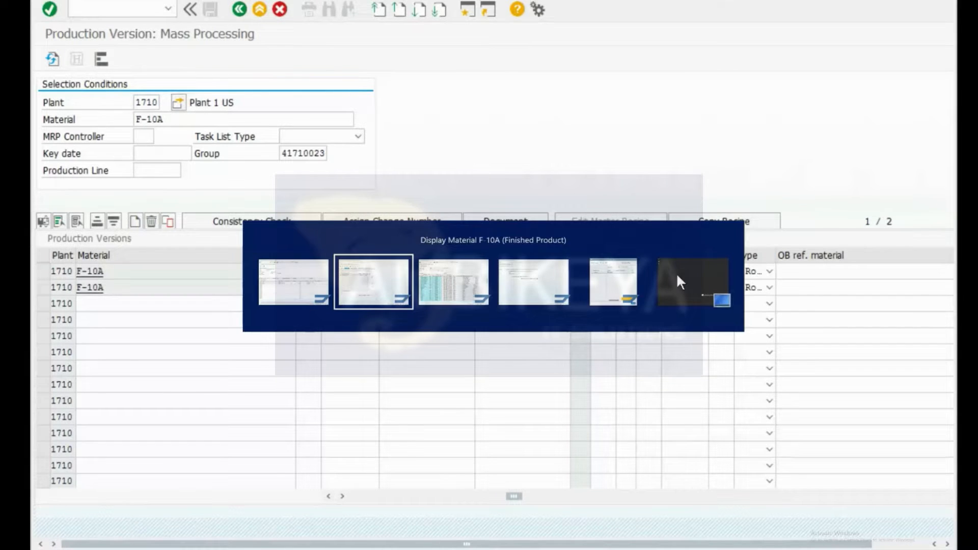
Step: Display F-10A's routing in CA03 and review operation 0010, group 41710023 and its counter
{"action": "key", "text": "Escape"}
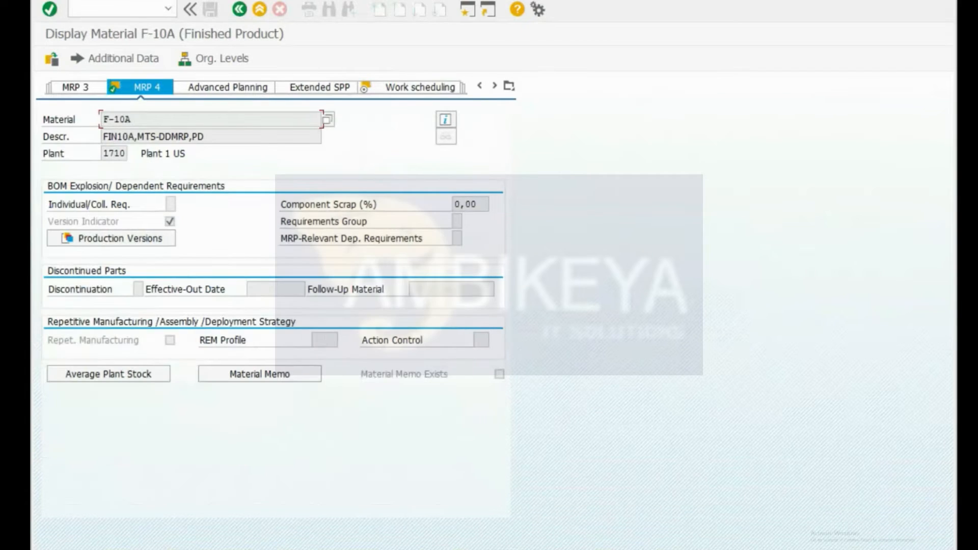
{"action": "key", "text": "alt+Tab"}
{"action": "key", "text": "alt+Tab"}
{"action": "key", "text": "alt+Tab"}
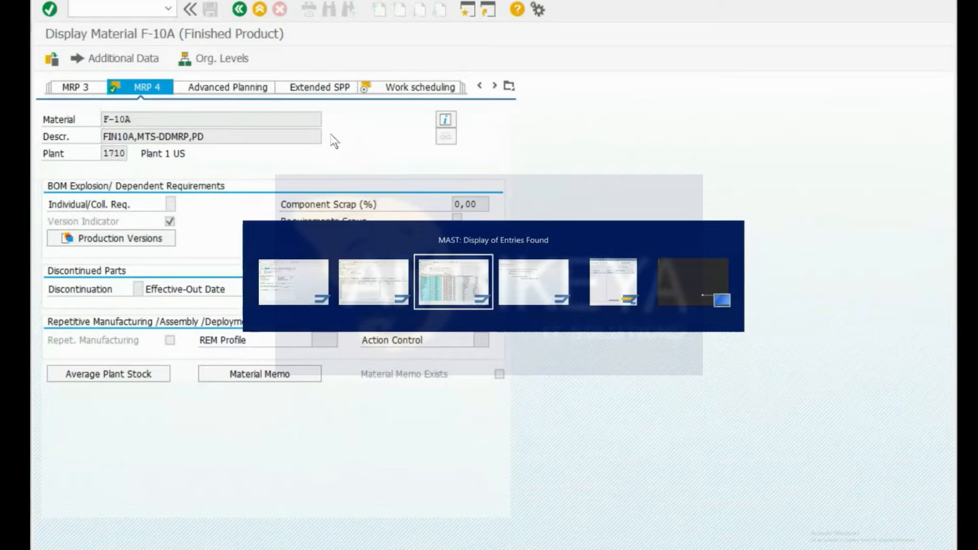
{"action": "key", "text": "Escape"}
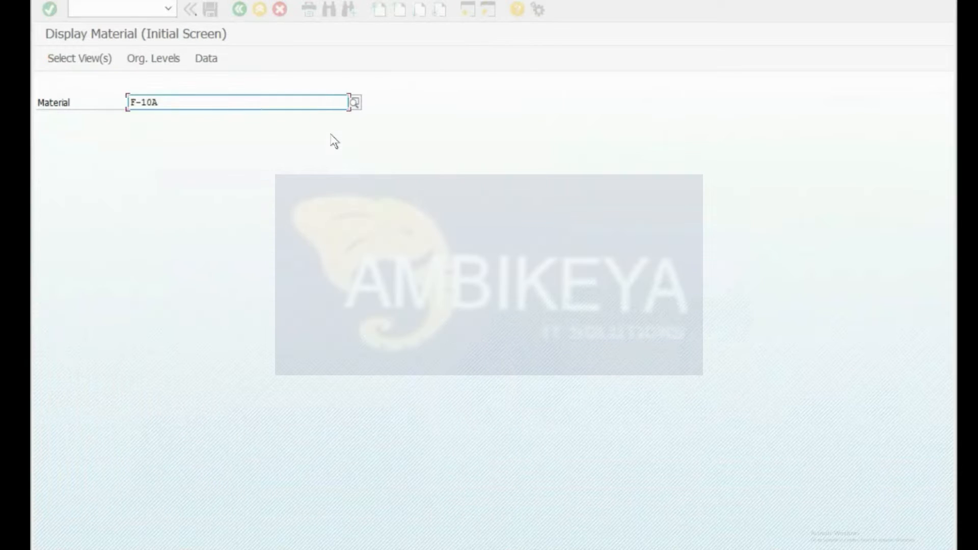
{"action": "key", "text": "Escape"}
{"action": "type", "text": "nca"}
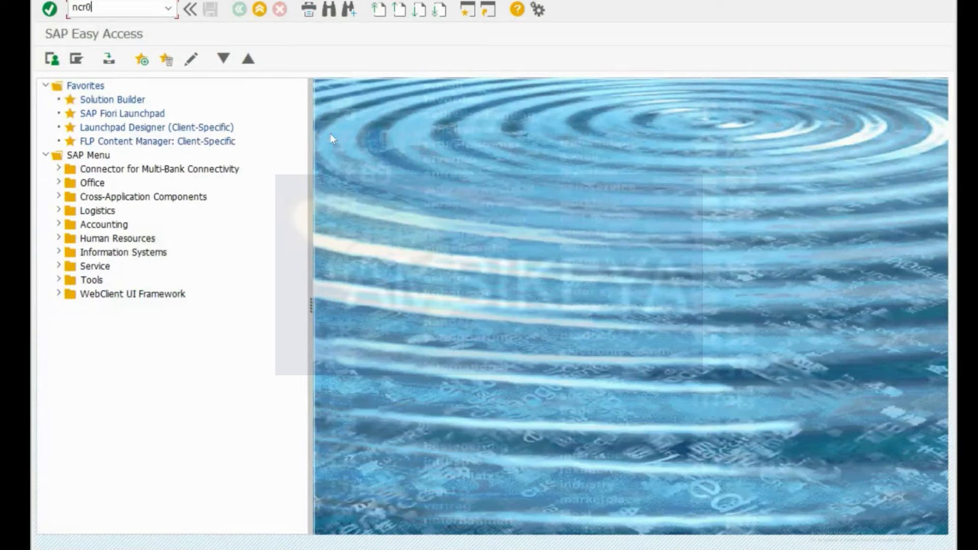
{"action": "key", "text": "BackSpace"}
{"action": "key", "text": "BackSpace"}
{"action": "key", "text": "BackSpace"}
{"action": "type", "text": "/nca03"}
{"action": "key", "text": "Return"}
{"action": "key", "text": "Return"}
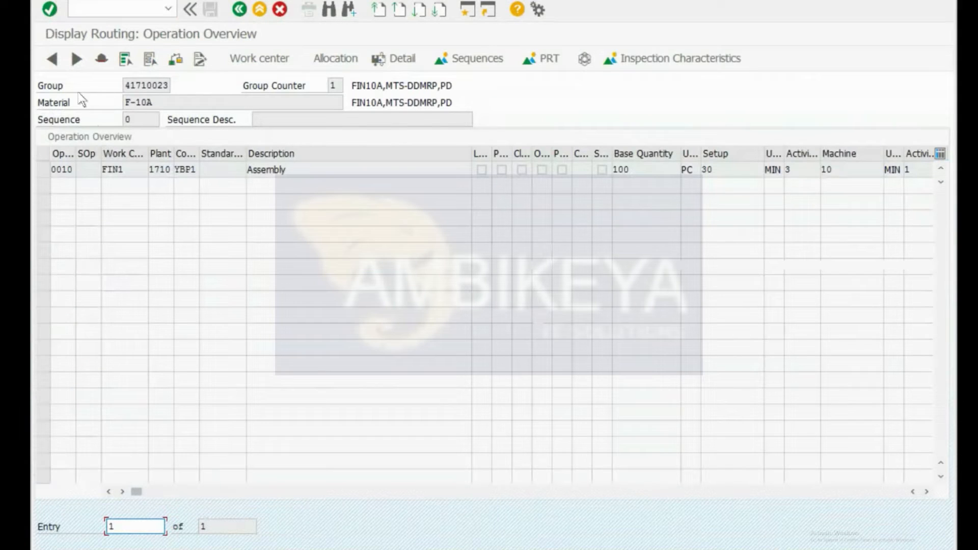
{"action": "left_click", "coordinate": [44, 169]}
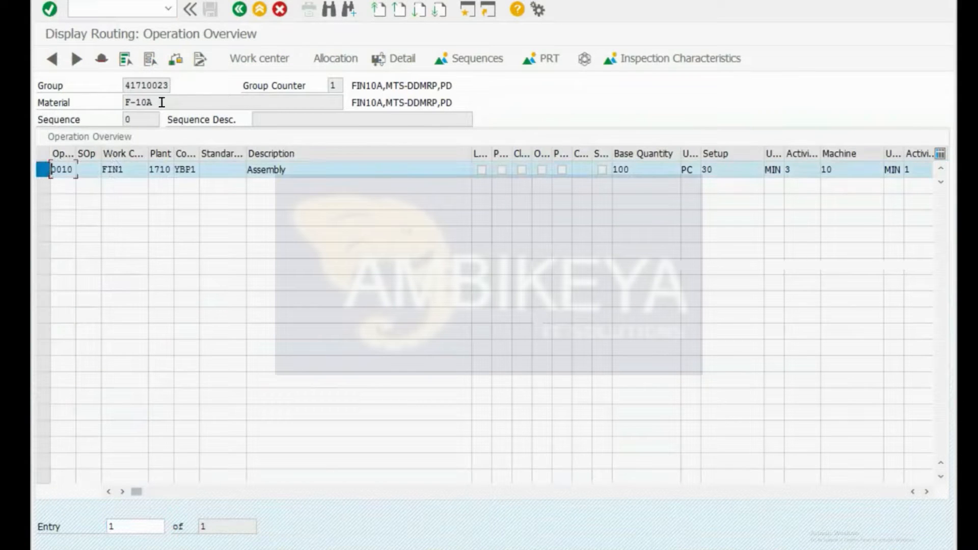
{"action": "double_click", "coordinate": [153, 85]}
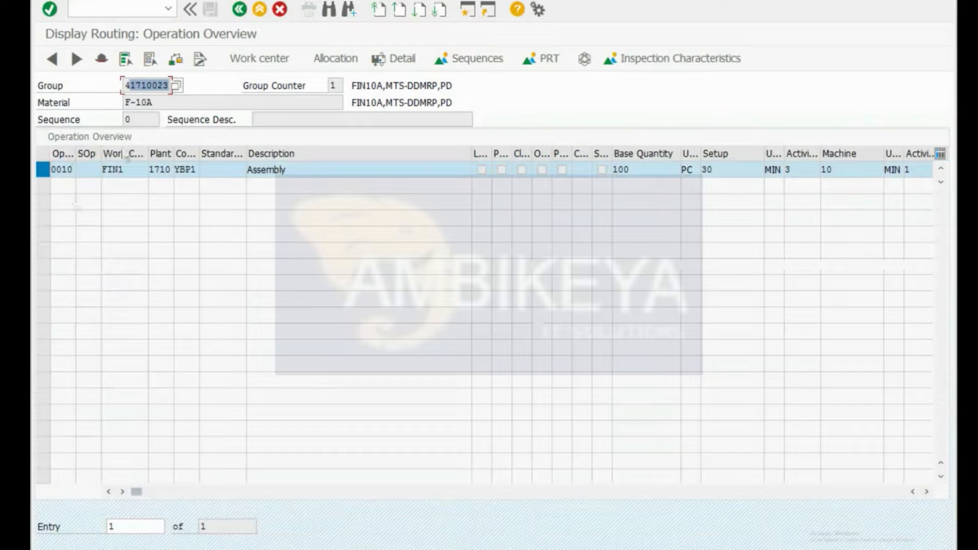
{"action": "double_click", "coordinate": [334, 85]}
Step: Display F-10A's BOM in CS03 for plant 1710, usage 1
{"action": "key", "text": "ctrl+slash"}
{"action": "type", "text": "/ncs03"}
{"action": "key", "text": "Return"}
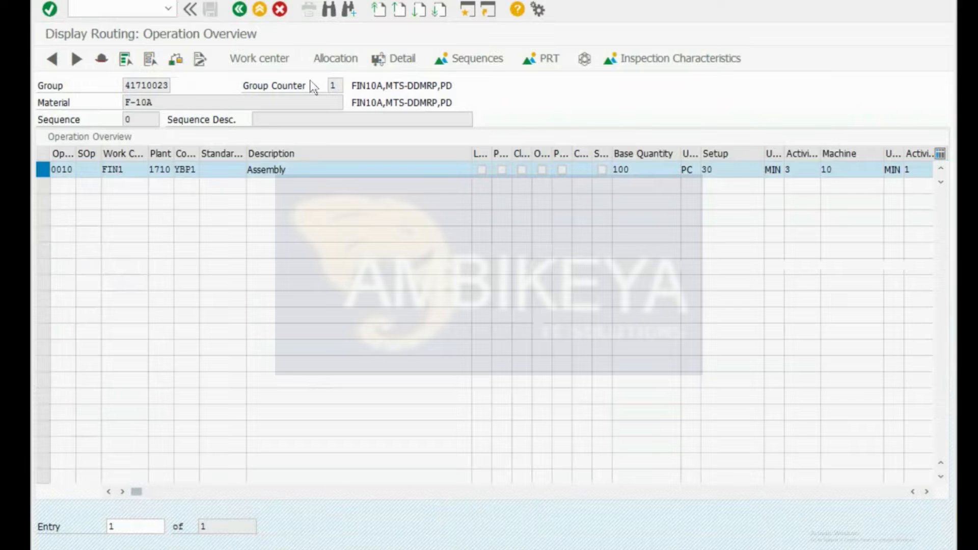
{"action": "key", "text": "Return"}
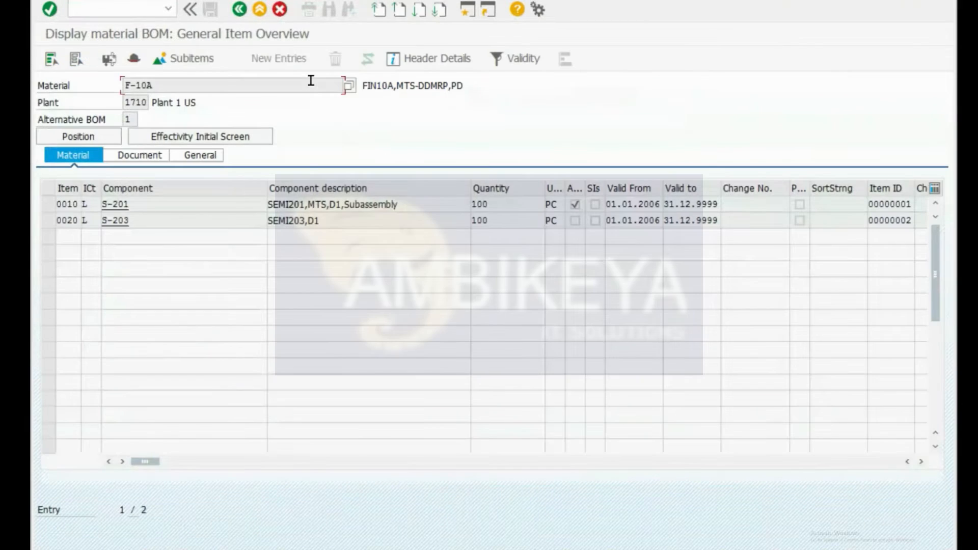
Step: Check the BOM header and its BOM number, then return to the production versions session
{"action": "left_click", "coordinate": [135, 60]}
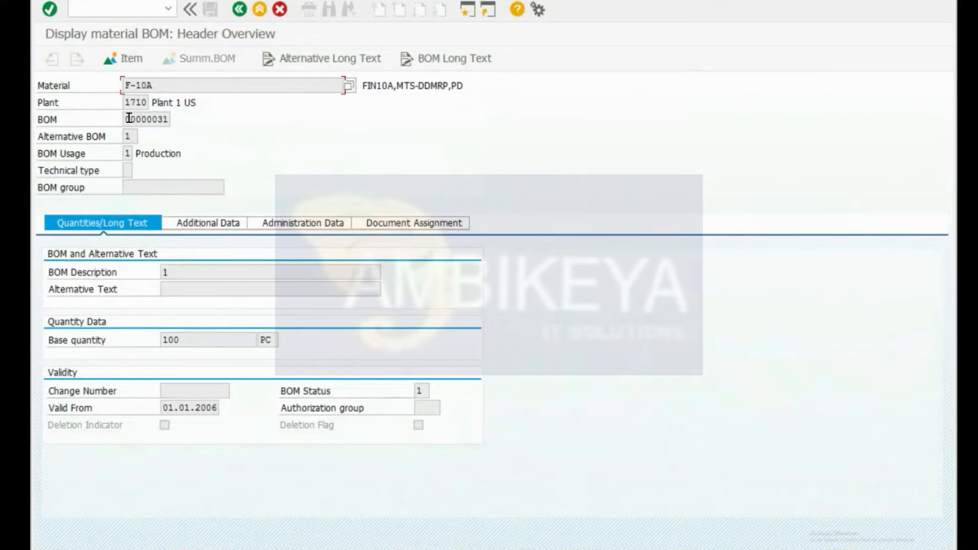
{"action": "left_click_drag", "start_coordinate": [131, 119], "coordinate": [183, 122]}
{"action": "key", "text": "alt+Tab"}
{"action": "key", "text": "alt+Tab"}
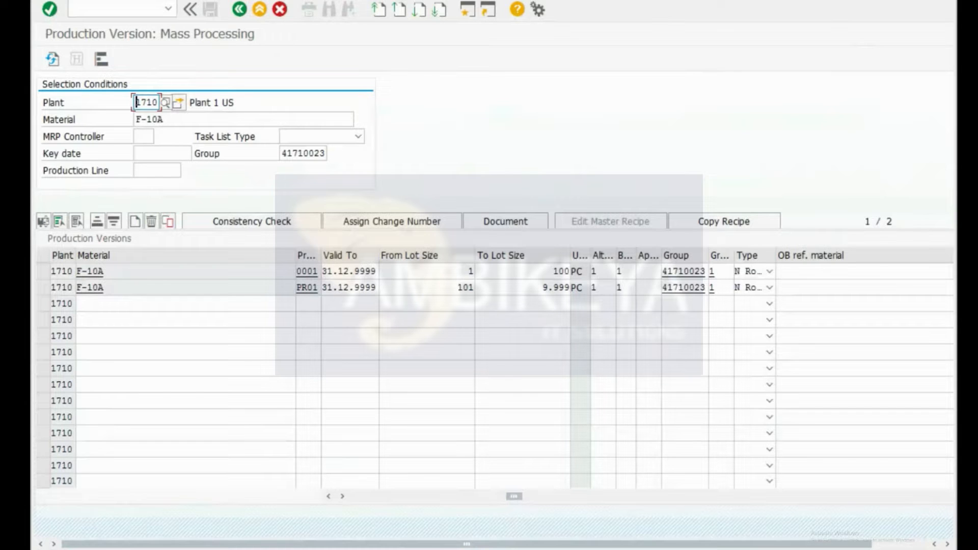
Step: Glance at the material's production versions, then start MM02 to change the material
{"action": "key", "text": "alt+Tab"}
{"action": "left_click", "coordinate": [143, 239]}
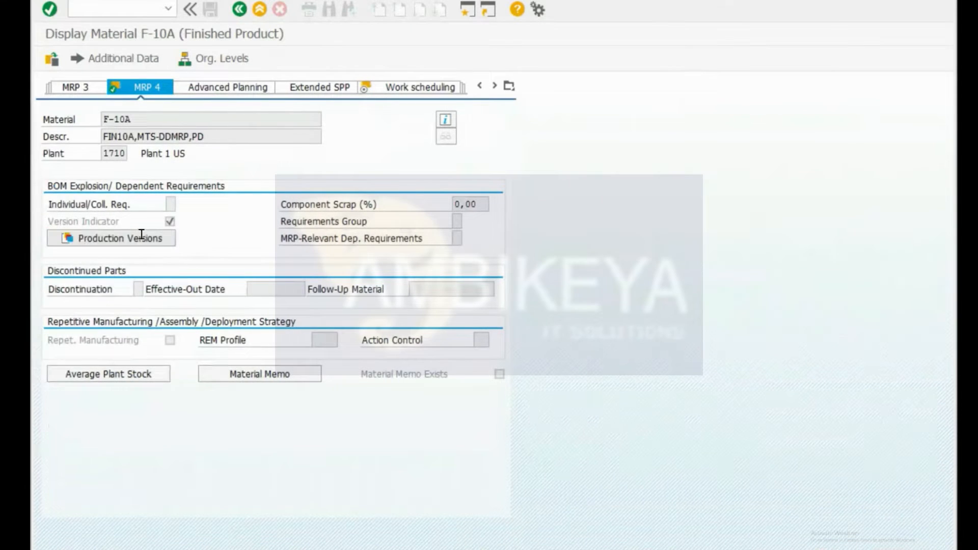
{"action": "key", "text": "Return"}
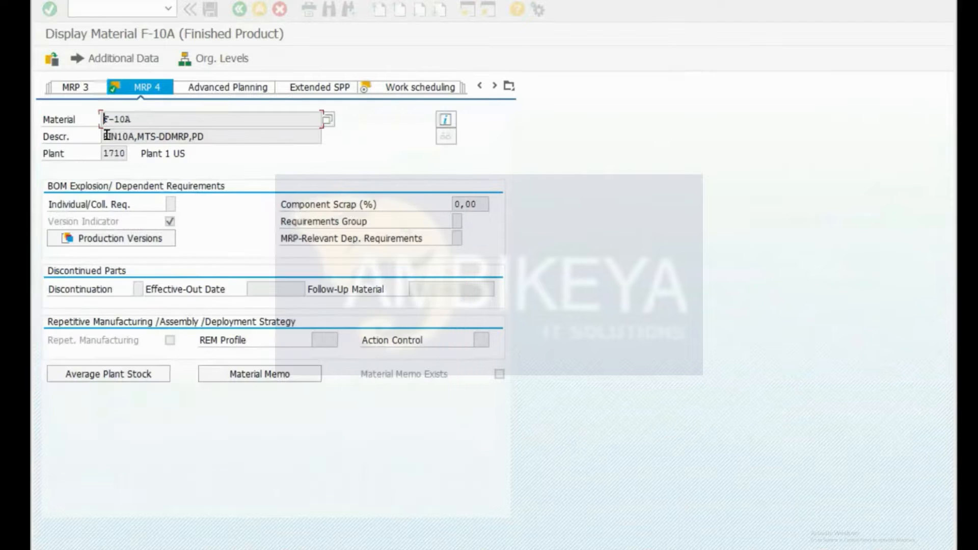
{"action": "type", "text": "/ncs"}
{"action": "key", "text": "BackSpace"}
{"action": "key", "text": "BackSpace"}
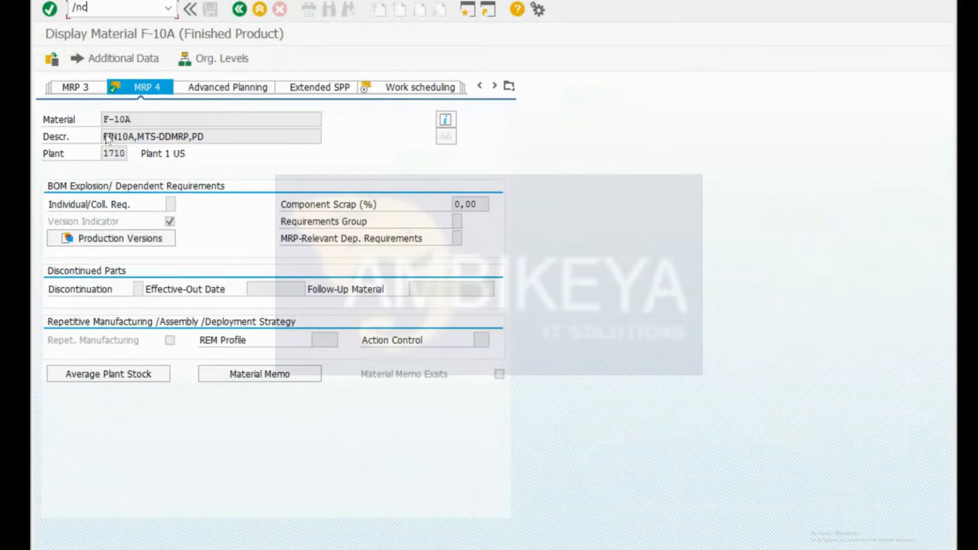
{"action": "type", "text": "mm02"}
{"action": "key", "text": "Return"}
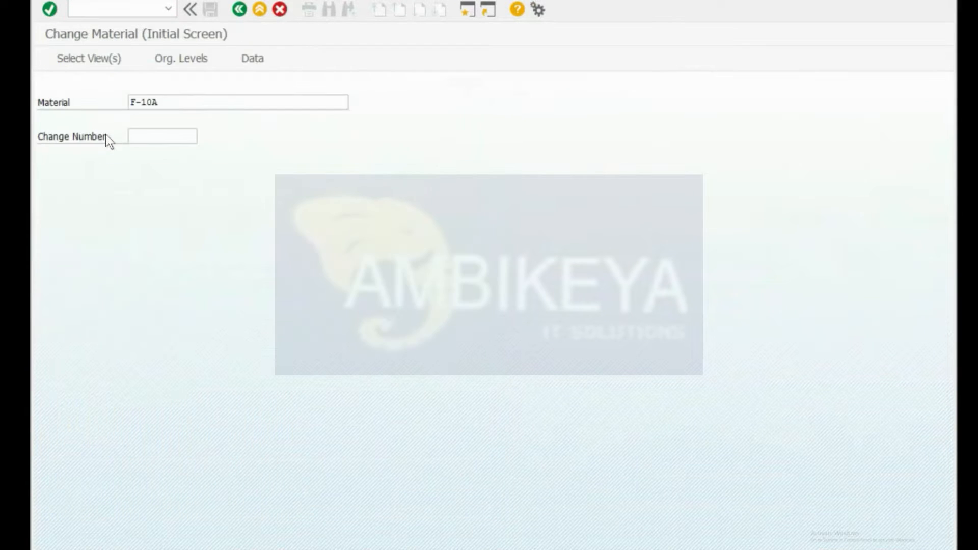
Step: Open F-10A's MRP 4 view for plant 1710 and list versions 0001, 0002 and PR01
{"action": "key", "text": "Return"}
{"action": "left_click", "coordinate": [256, 339]}
{"action": "key", "text": "Return"}
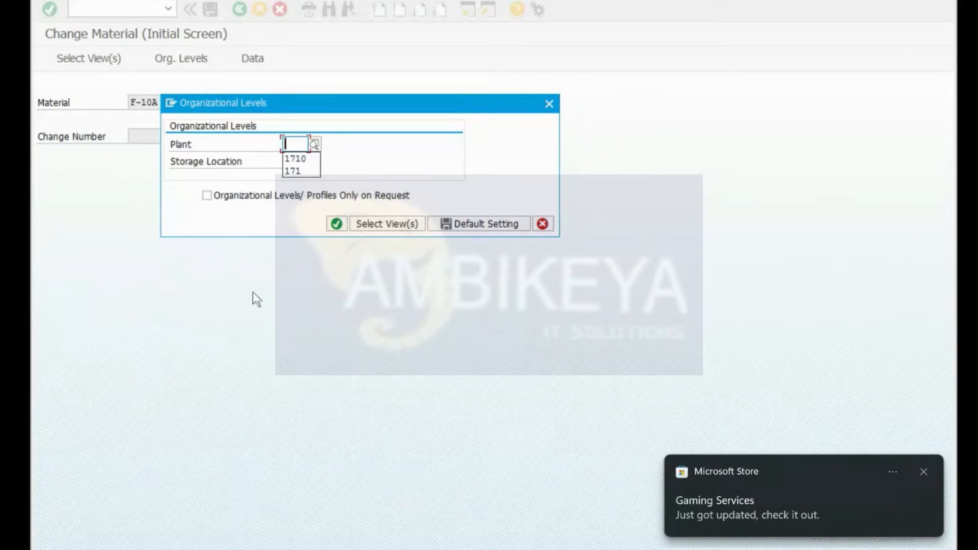
{"action": "key", "text": "Return"}
{"action": "key", "text": "Return"}
{"action": "type", "text": "1710"}
{"action": "key", "text": "Return"}
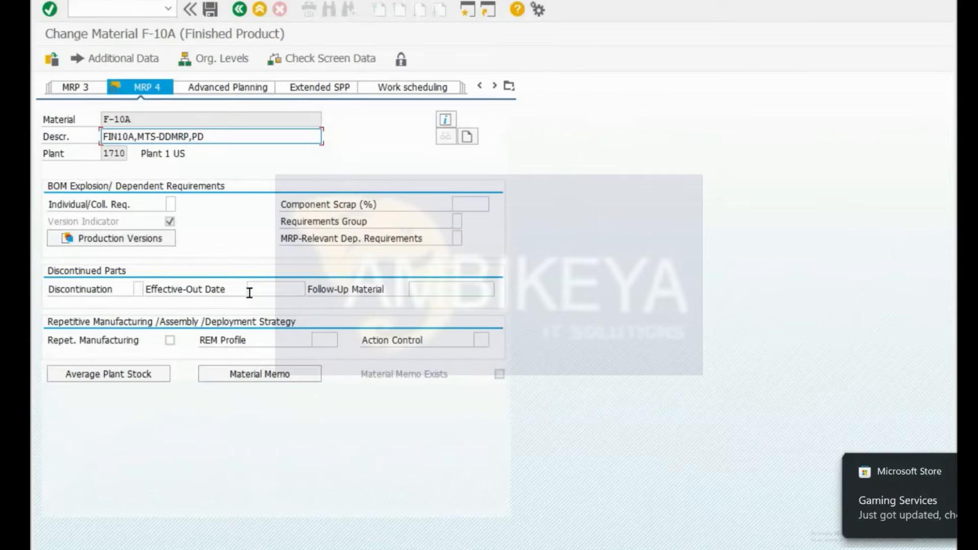
{"action": "left_click", "coordinate": [127, 240]}
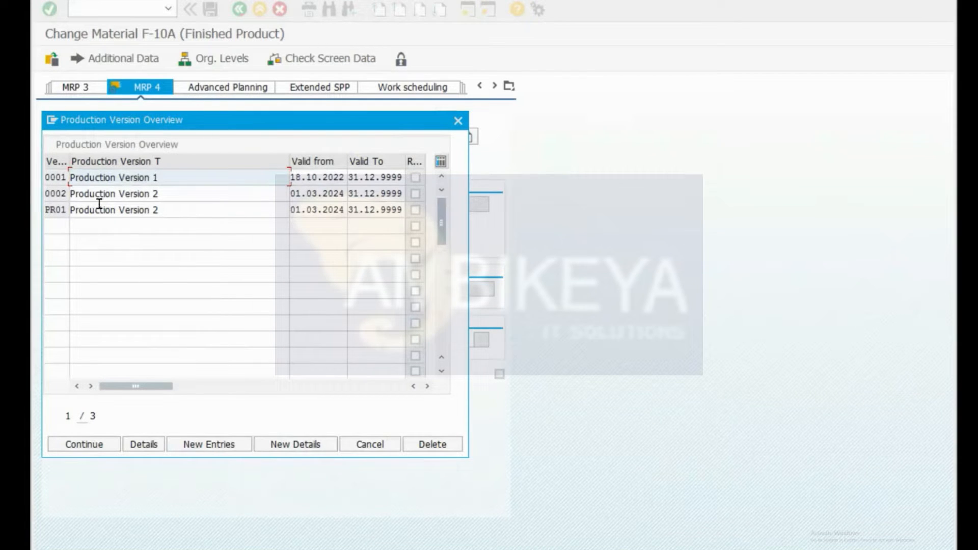
Step: Run the consistency check on PR01, close the log and return to the version overview
{"action": "double_click", "coordinate": [57, 210]}
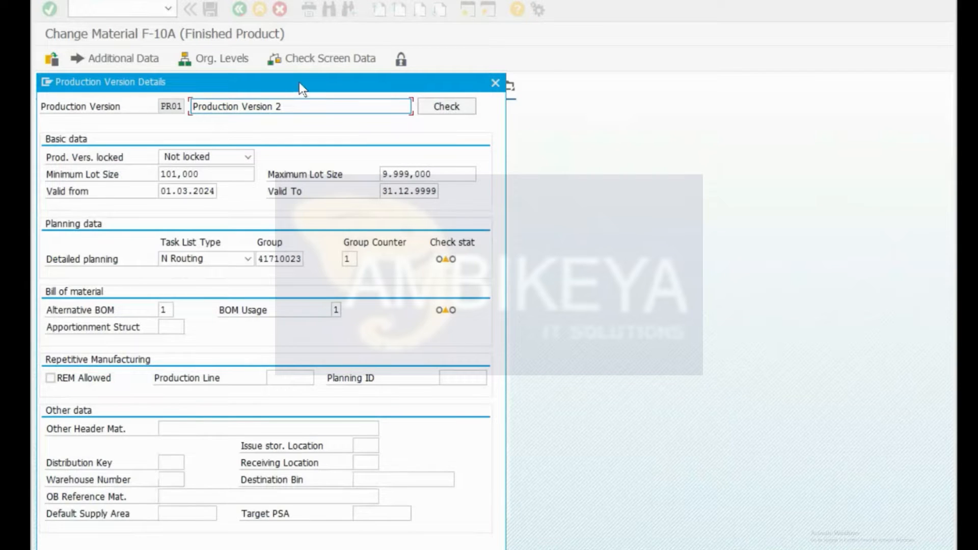
{"action": "left_click_drag", "start_coordinate": [298, 81], "coordinate": [454, 29]}
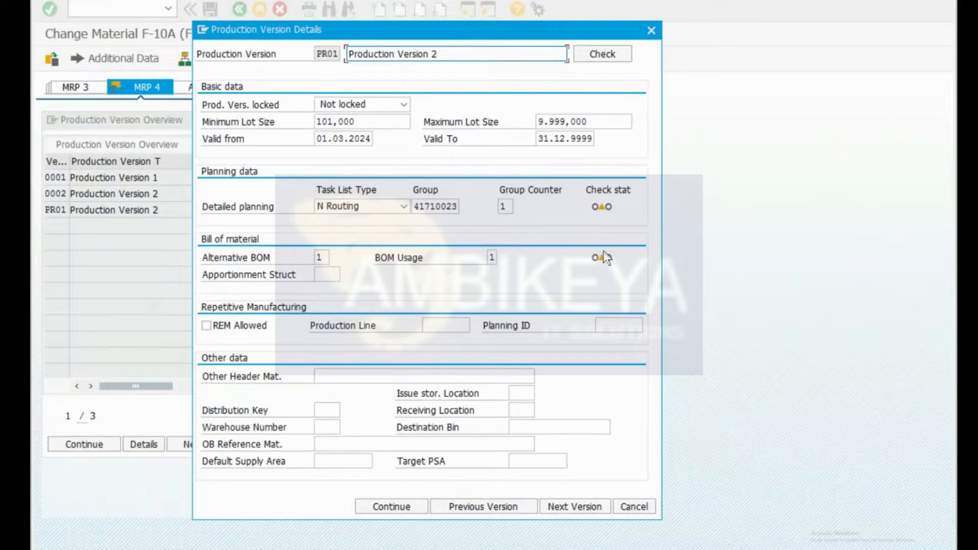
{"action": "left_click", "coordinate": [607, 49]}
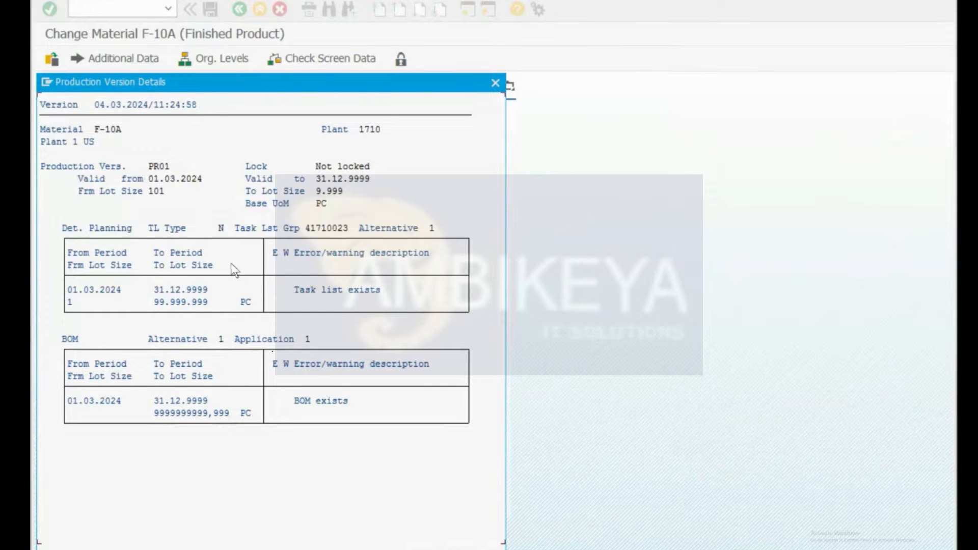
{"action": "left_click_drag", "start_coordinate": [308, 88], "coordinate": [604, 27]}
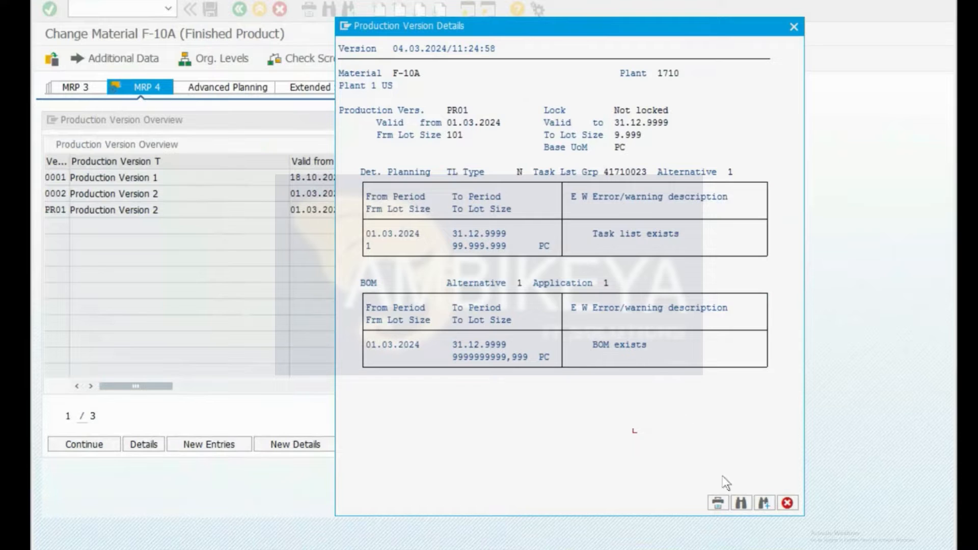
{"action": "left_click", "coordinate": [787, 503]}
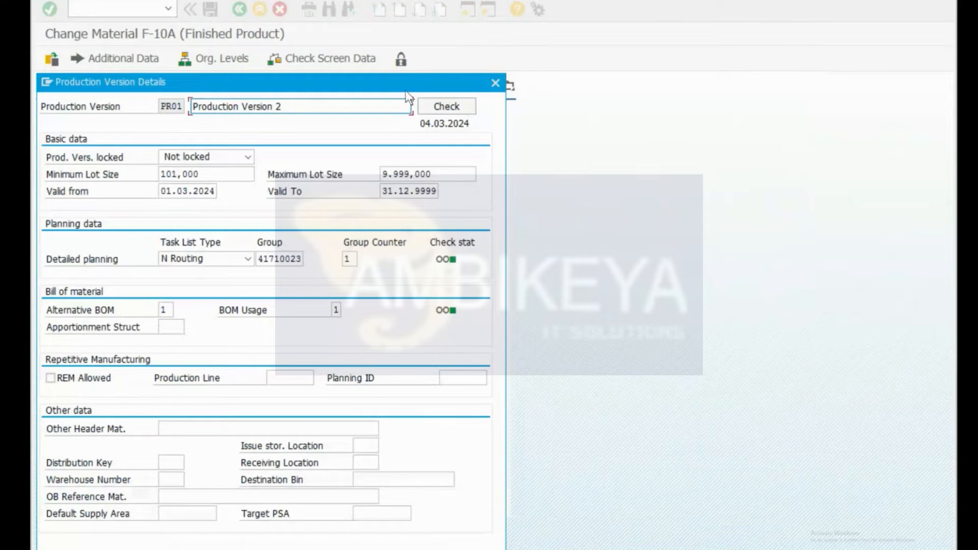
{"action": "left_click_drag", "start_coordinate": [430, 83], "coordinate": [603, 34]}
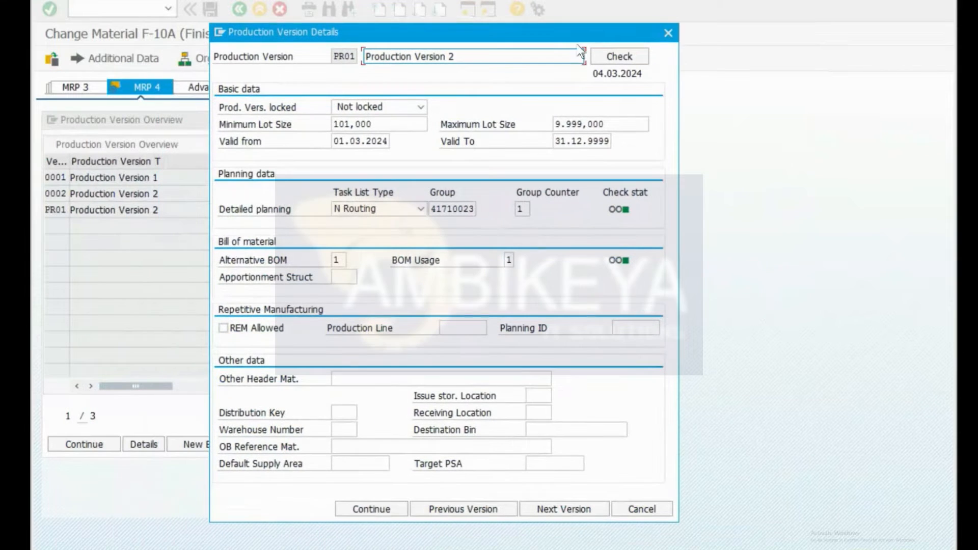
{"action": "left_click", "coordinate": [382, 509]}
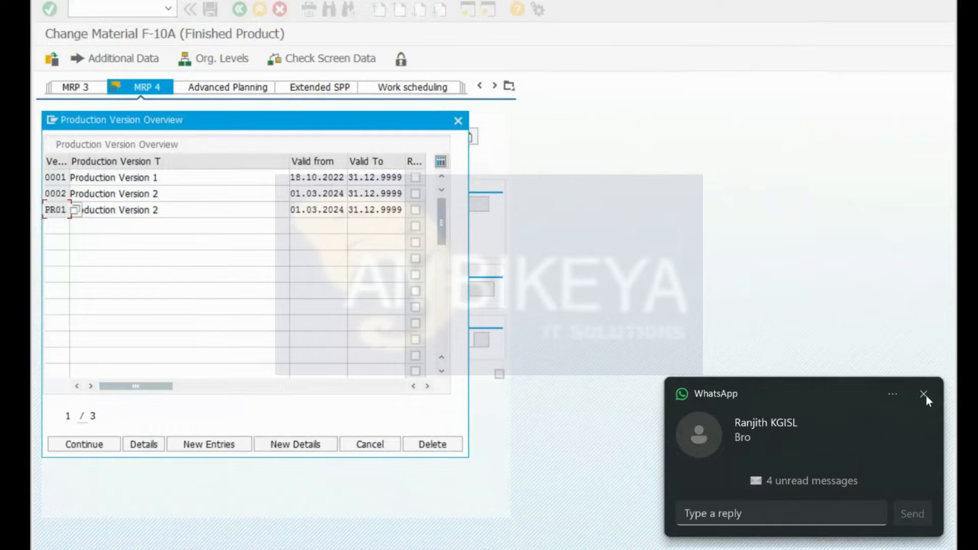
{"action": "left_click", "coordinate": [924, 394]}
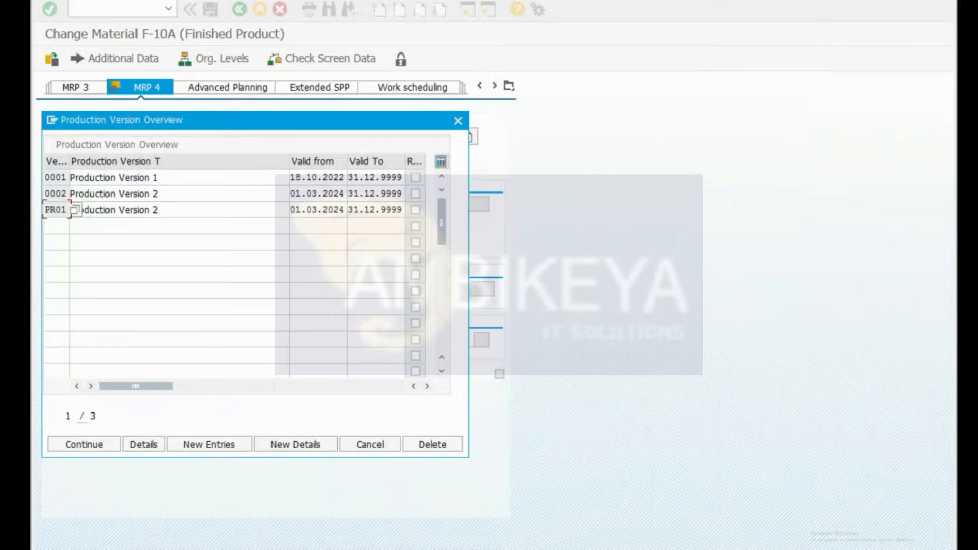
{"action": "key", "text": "ctrl+super+Right"}
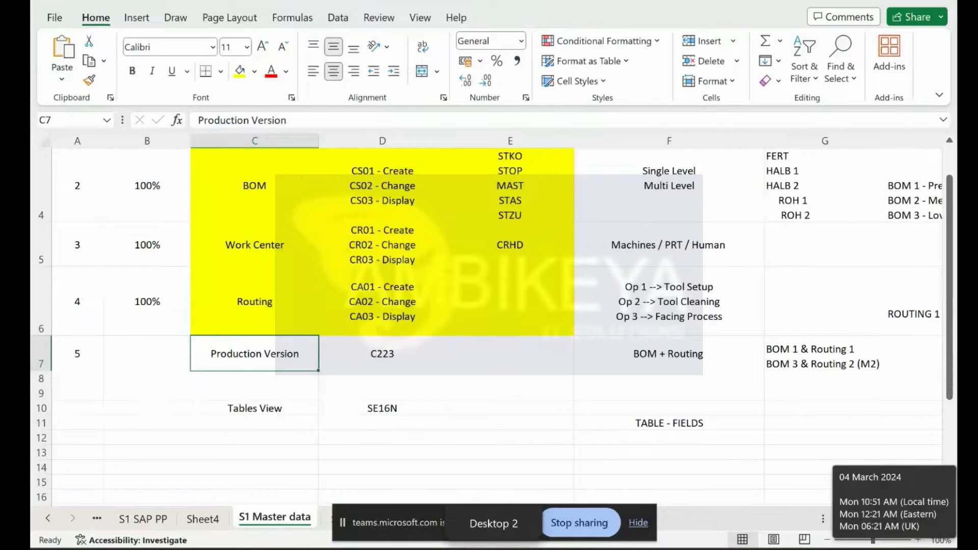
{"action": "right_click", "coordinate": [917, 549]}
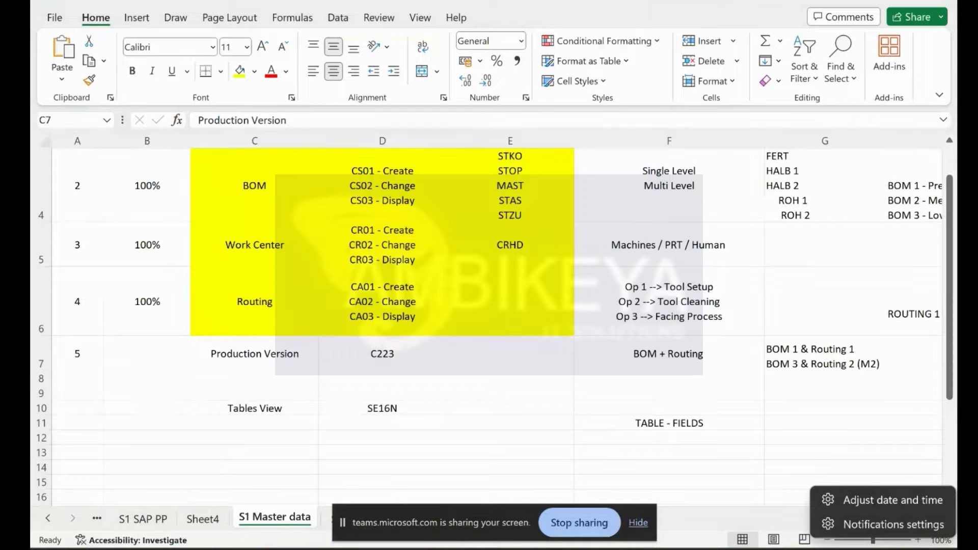
{"action": "key", "text": "Escape"}
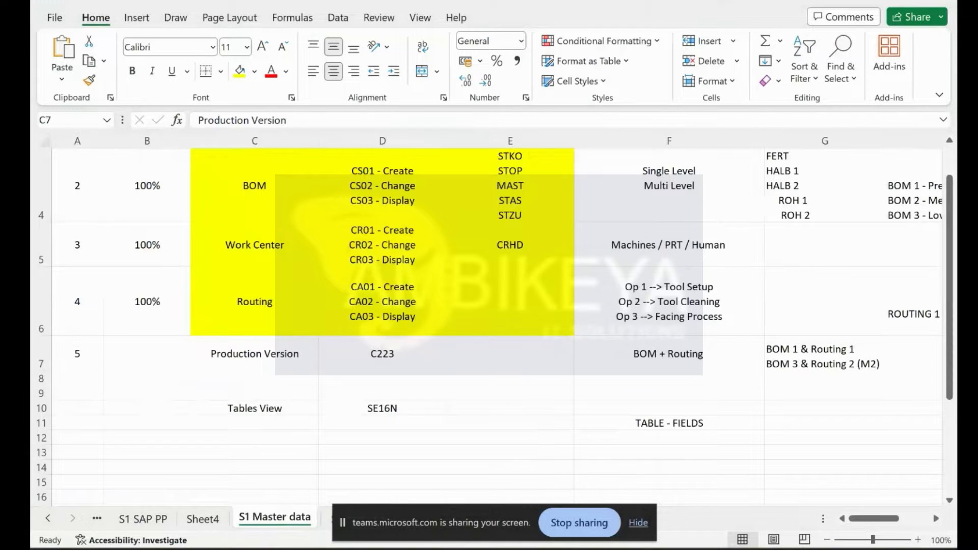
{"action": "left_click", "coordinate": [917, 548]}
{"action": "left_click", "coordinate": [917, 548]}
{"action": "left_click", "coordinate": [917, 549]}
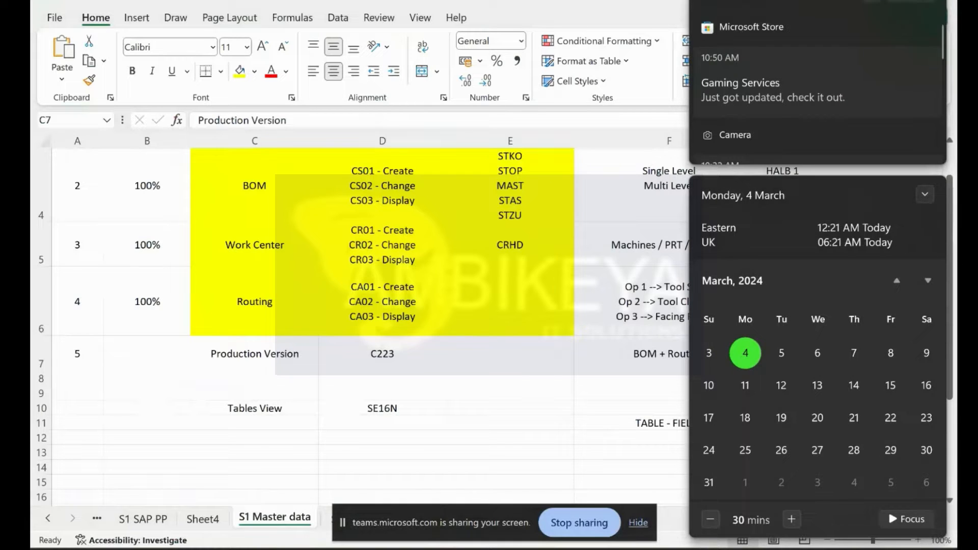
{"action": "left_click", "coordinate": [871, 0]}
{"action": "scroll", "coordinate": [775, 121], "scroll_direction": "down", "scroll_amount": 3}
{"action": "scroll", "coordinate": [775, 121], "scroll_direction": "up", "scroll_amount": 2}
{"action": "scroll", "coordinate": [775, 121], "scroll_direction": "up", "scroll_amount": 1}
{"action": "scroll", "coordinate": [775, 122], "scroll_direction": "down", "scroll_amount": 4}
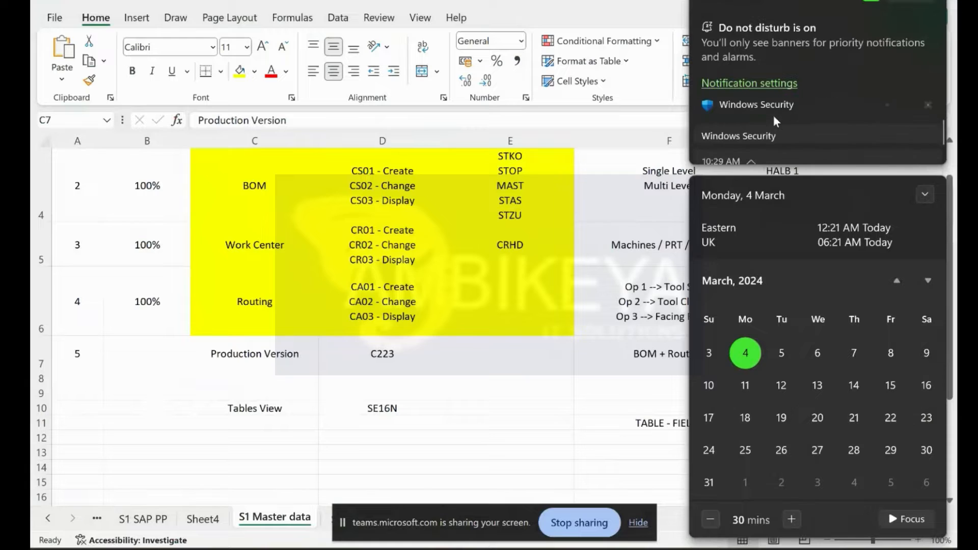
{"action": "scroll", "coordinate": [775, 121], "scroll_direction": "down", "scroll_amount": 3}
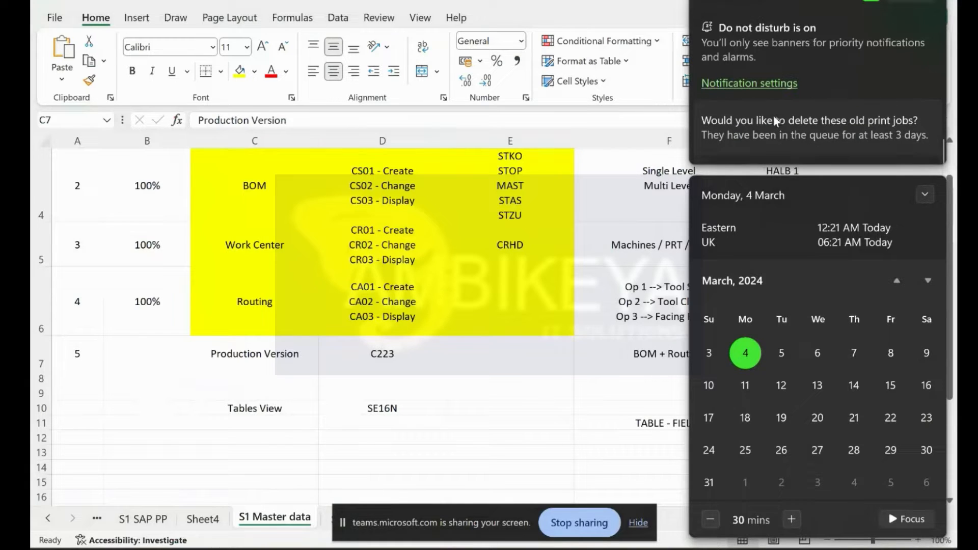
{"action": "key", "text": "XF86AudioRaiseVolume"}
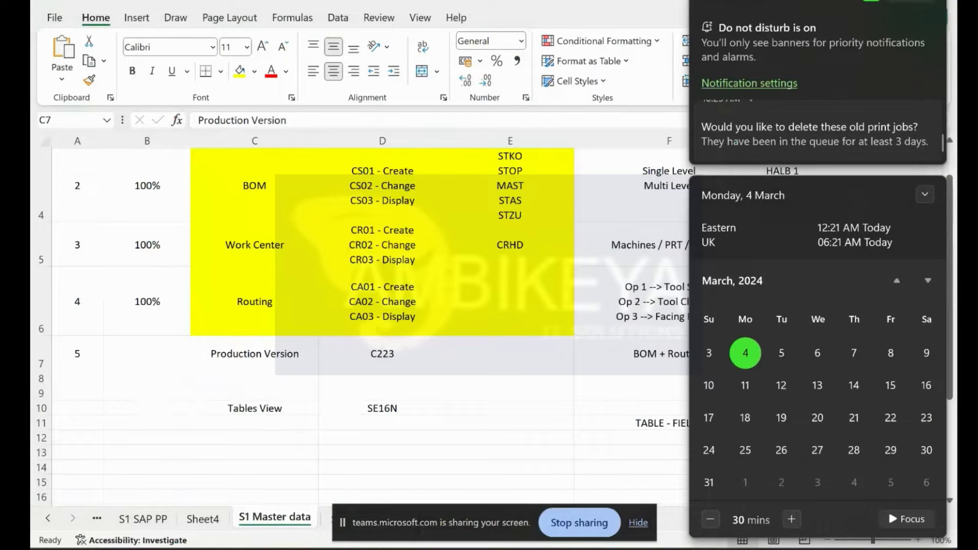
{"action": "key", "text": "Escape"}
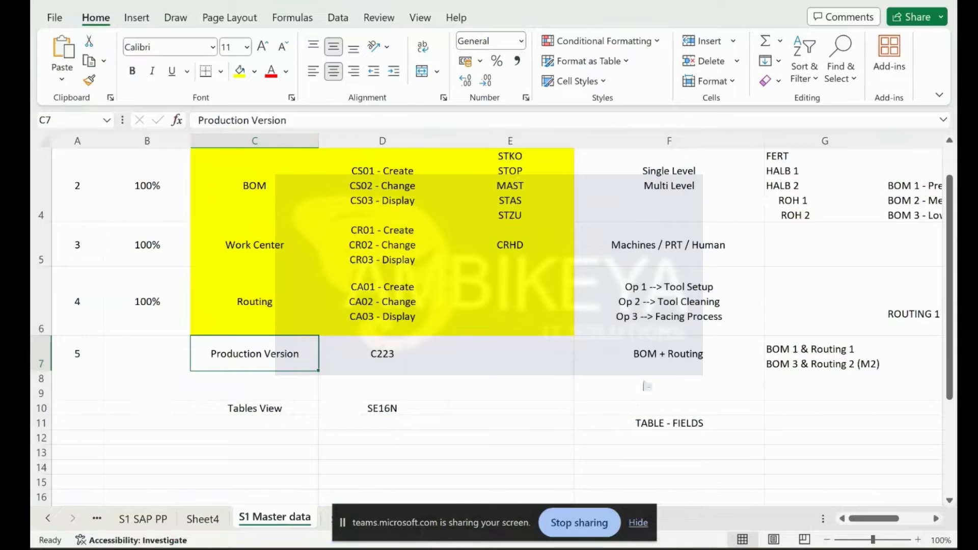
{"action": "key", "text": "ctrl+super+Left"}
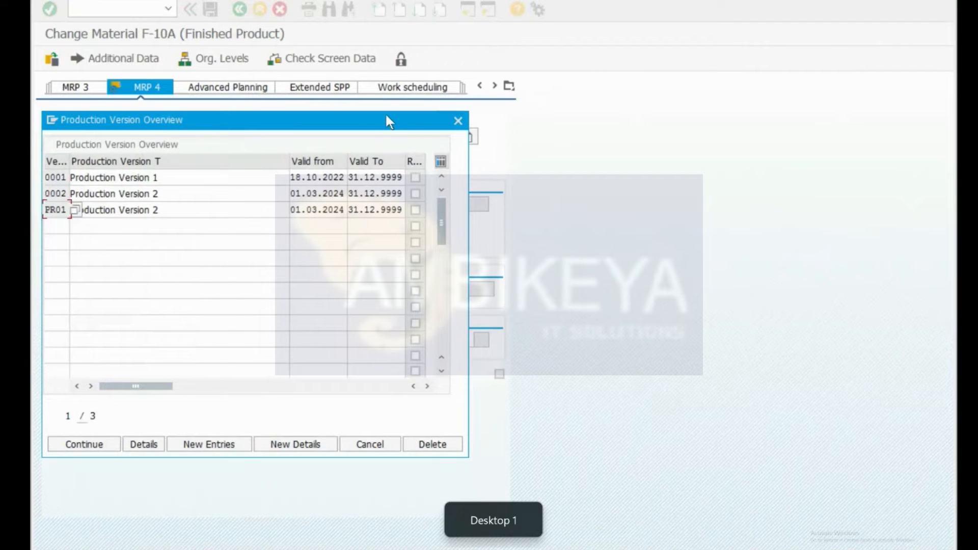
Step: Review version 0001's details, close the version windows, then reopen and close the version list
{"action": "left_click_drag", "start_coordinate": [385, 122], "coordinate": [494, 133]}
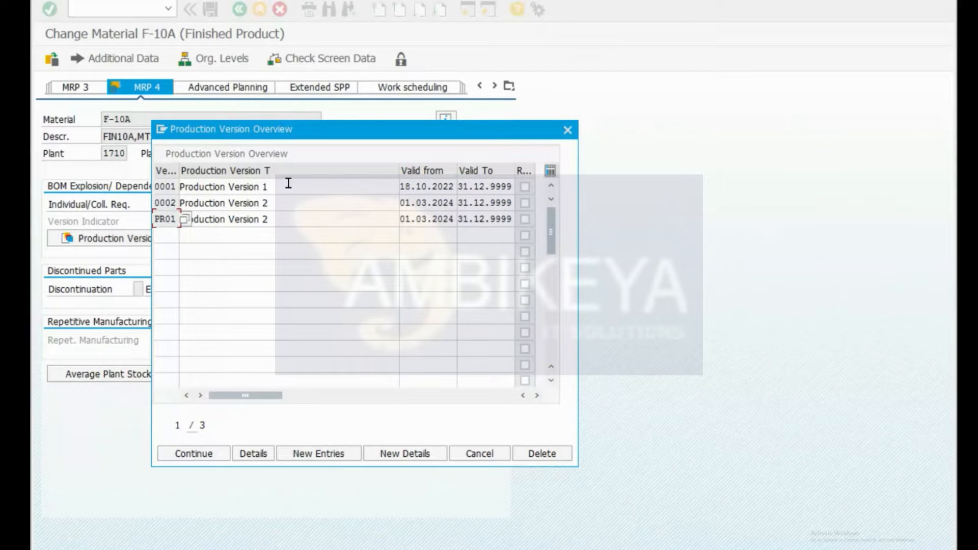
{"action": "double_click", "coordinate": [252, 187]}
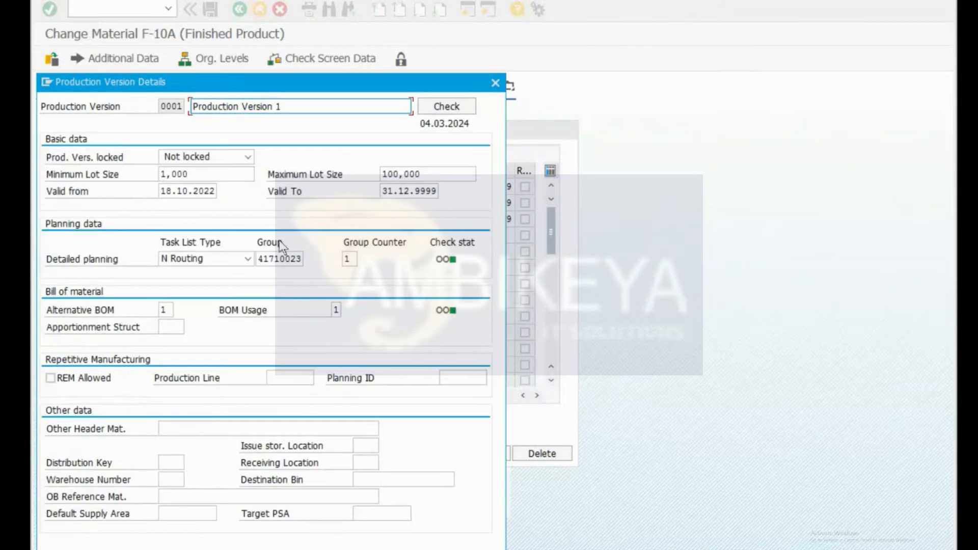
{"action": "left_click_drag", "start_coordinate": [340, 83], "coordinate": [461, 71]}
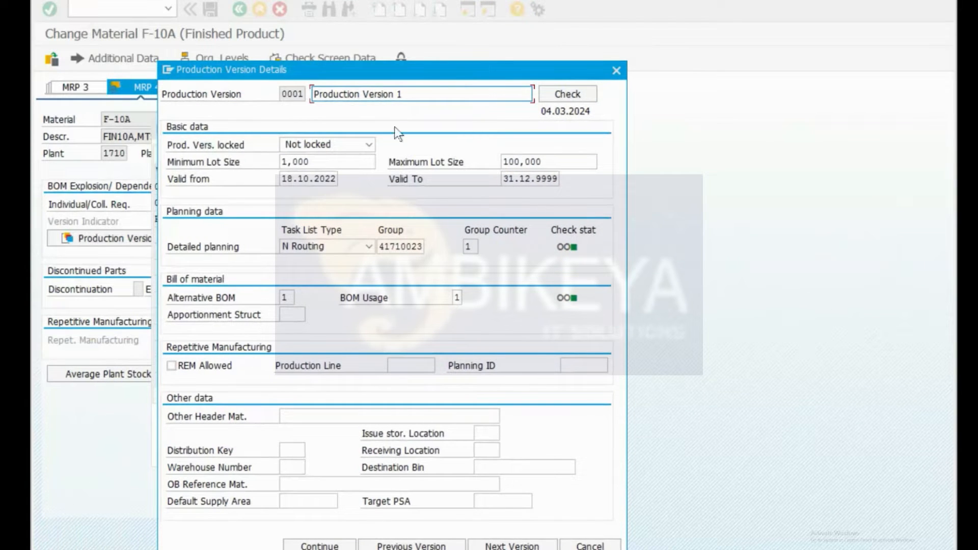
{"action": "left_click", "coordinate": [617, 75]}
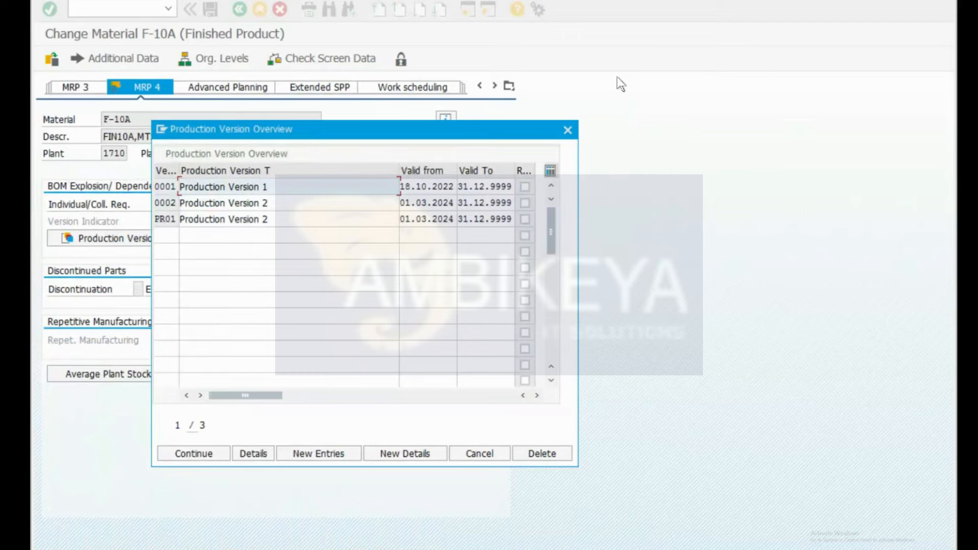
{"action": "left_click", "coordinate": [569, 131]}
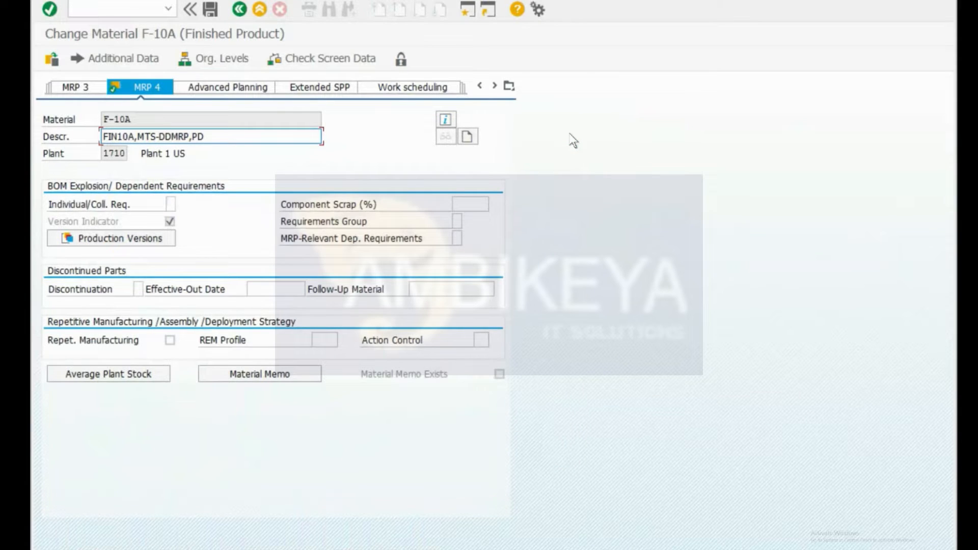
{"action": "left_click", "coordinate": [148, 236]}
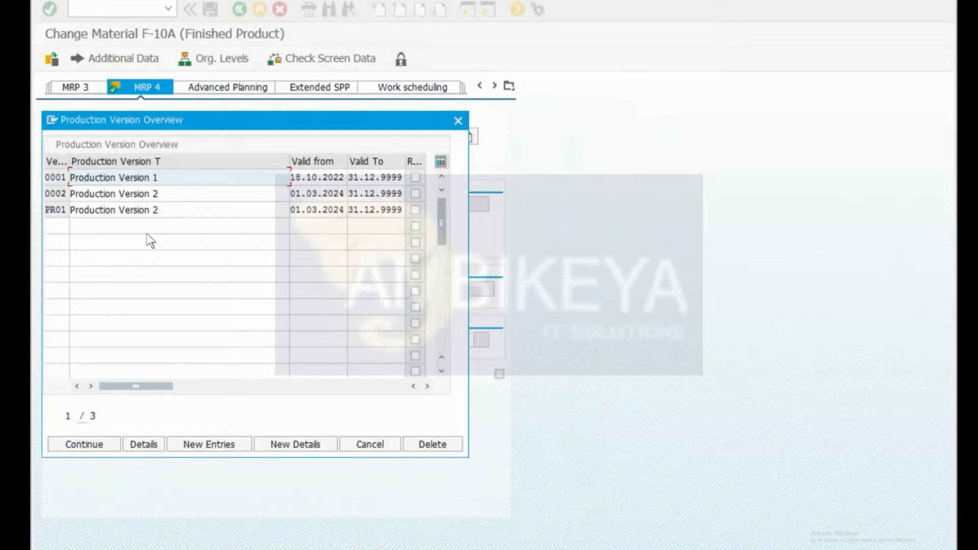
{"action": "left_click", "coordinate": [75, 444]}
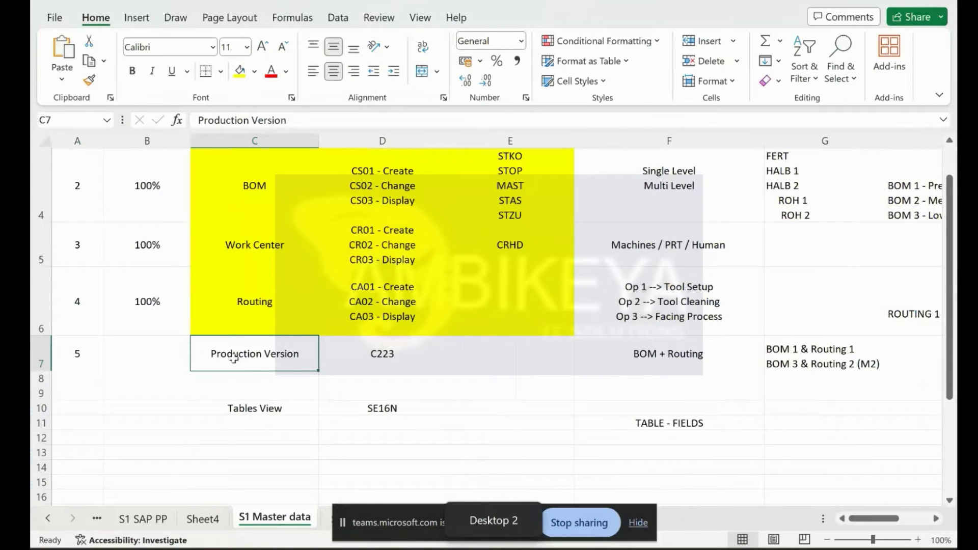
{"action": "left_click_drag", "start_coordinate": [280, 365], "coordinate": [385, 362]}
{"action": "left_click", "coordinate": [168, 356]}
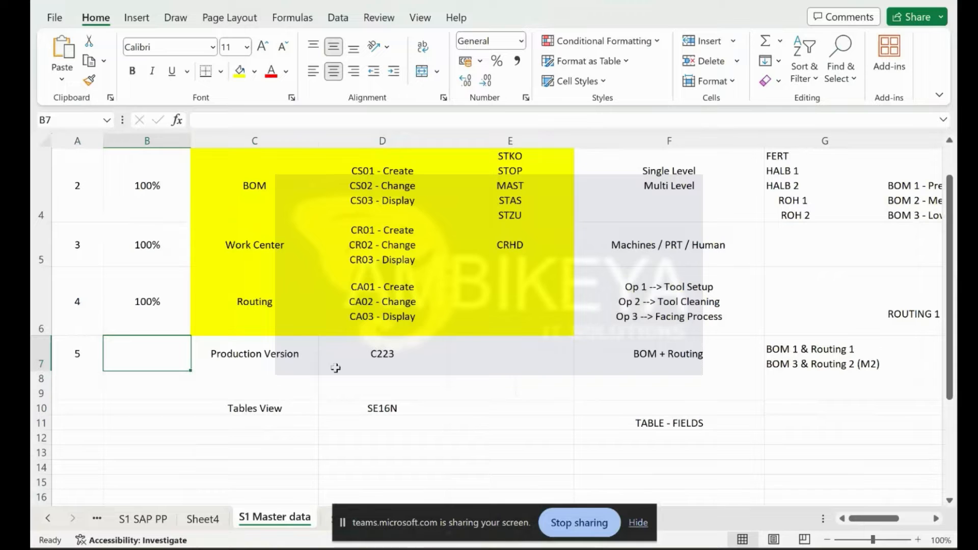
{"action": "mouse_move", "coordinate": [609, 548]}
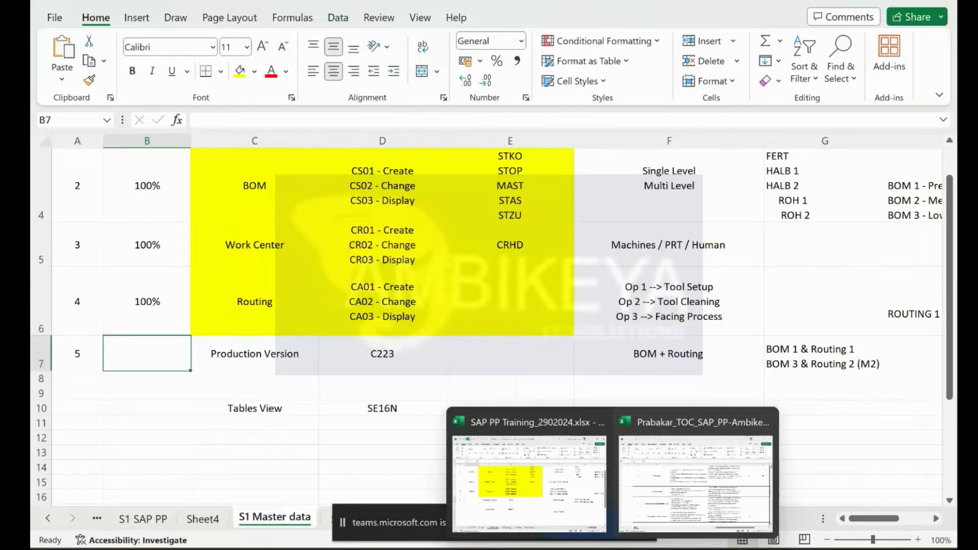
{"action": "left_click", "coordinate": [670, 478]}
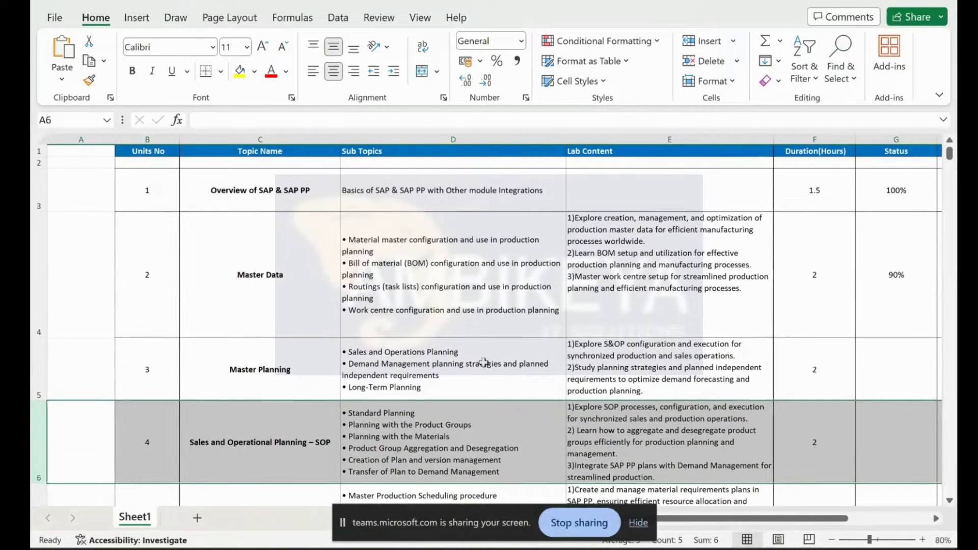
{"action": "left_click_drag", "start_coordinate": [152, 372], "coordinate": [641, 383]}
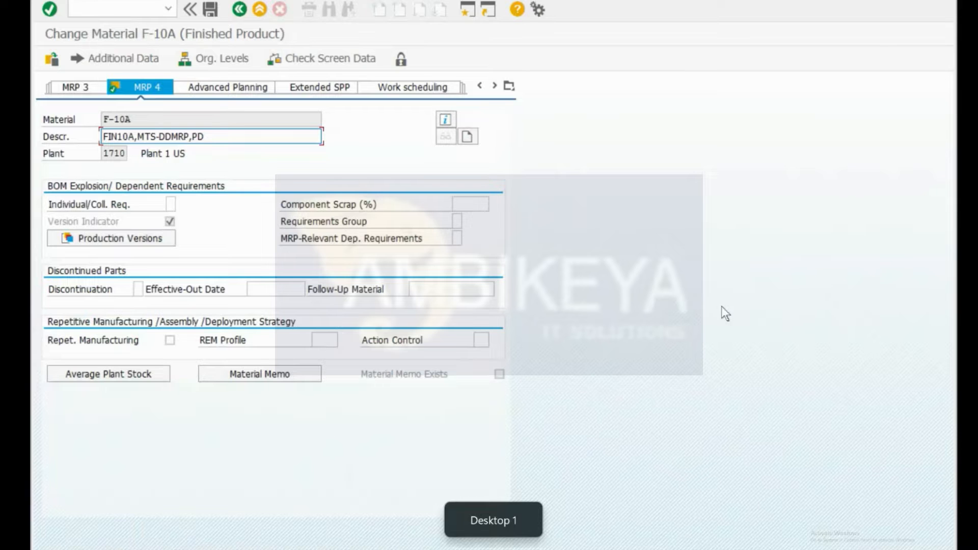
{"action": "key", "text": "ctrl+super+Right"}
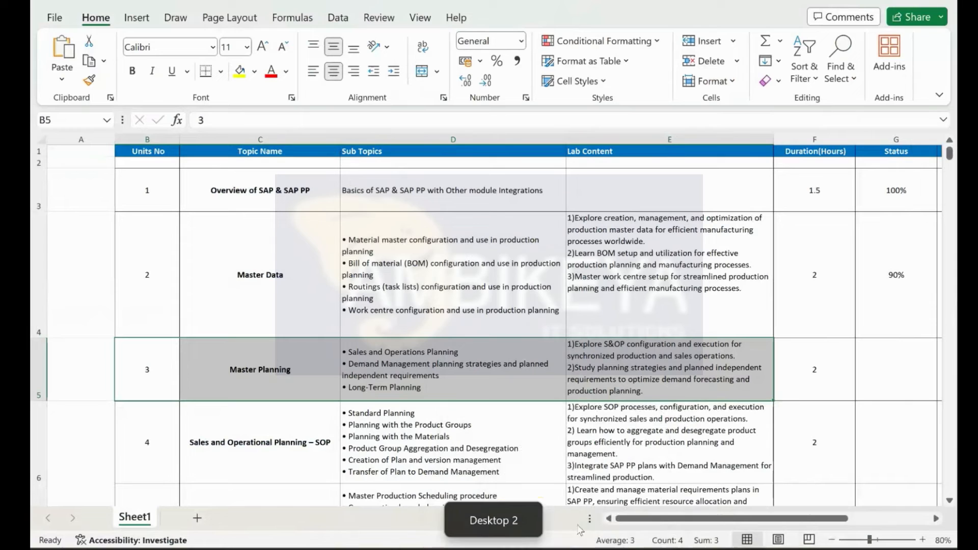
{"action": "mouse_move", "coordinate": [611, 547]}
{"action": "left_click", "coordinate": [555, 505]}
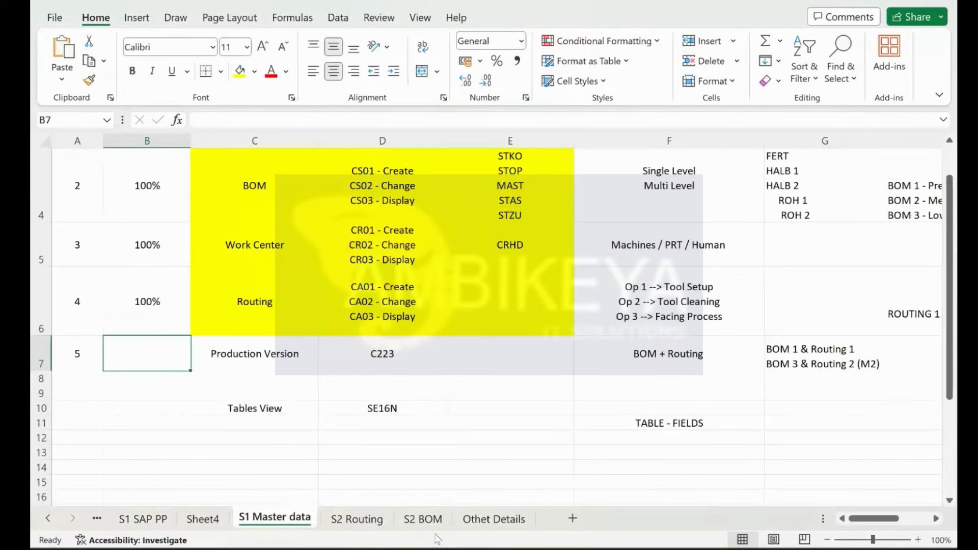
Step: Add a new sheet after S2 BOM named 'S3 Master Planning'
{"action": "left_click", "coordinate": [422, 518]}
{"action": "left_click", "coordinate": [572, 518]}
{"action": "double_click", "coordinate": [476, 518]}
{"action": "type", "text": "S3"}
{"action": "key", "text": "Return"}
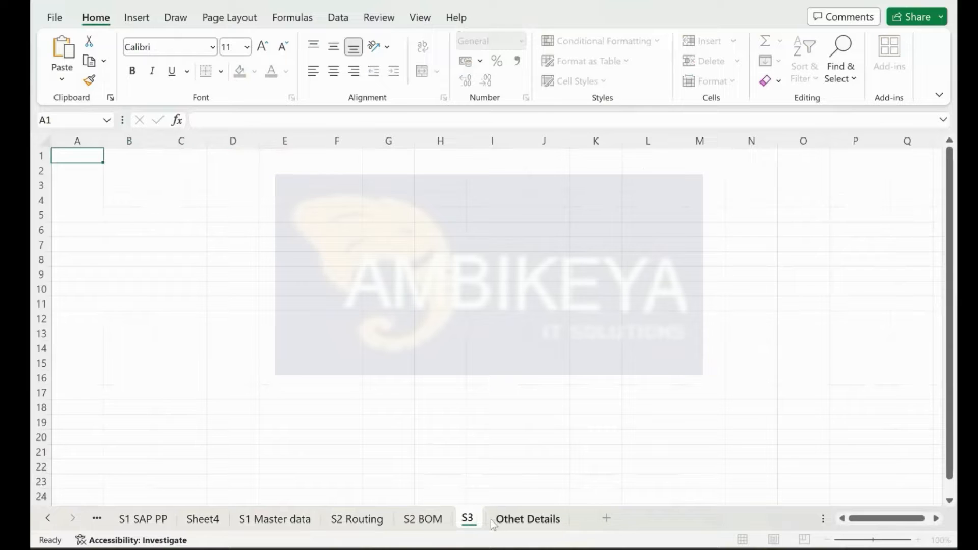
{"action": "type", "text": "Master"}
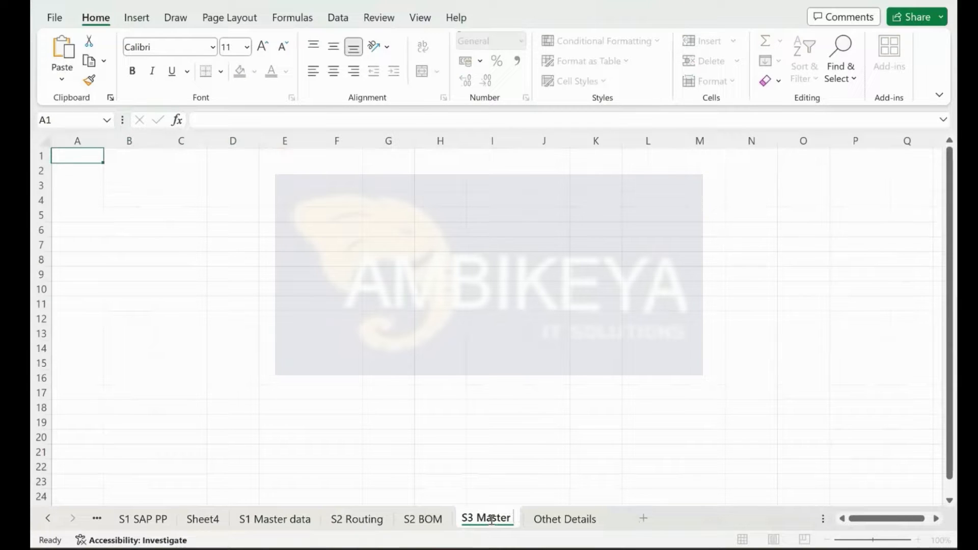
{"action": "type", "text": " Planning"}
{"action": "key", "text": "Return"}
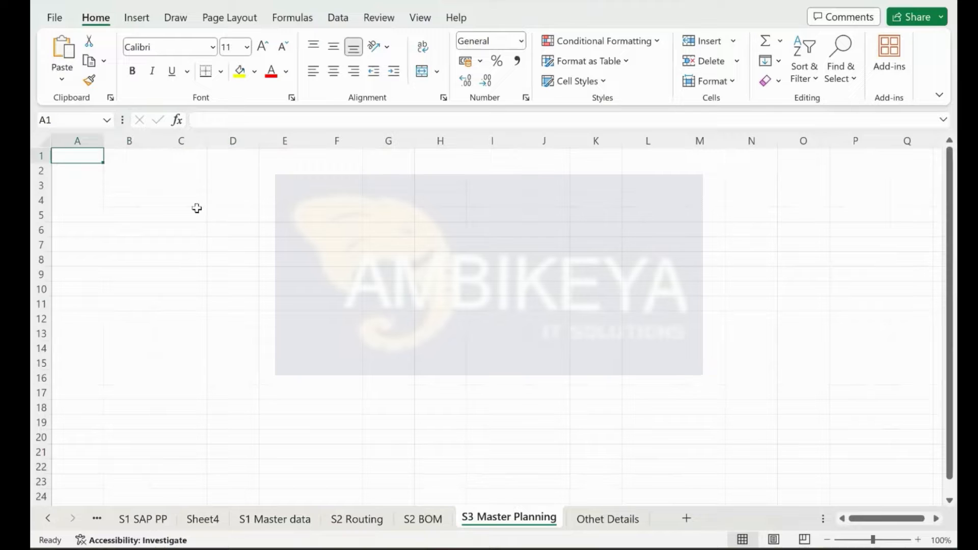
Step: Enter PP in F6 and 'Production Planning and Controlling' in G6, widen G and centre F
{"action": "left_click", "coordinate": [343, 226]}
{"action": "type", "text": "PP"}
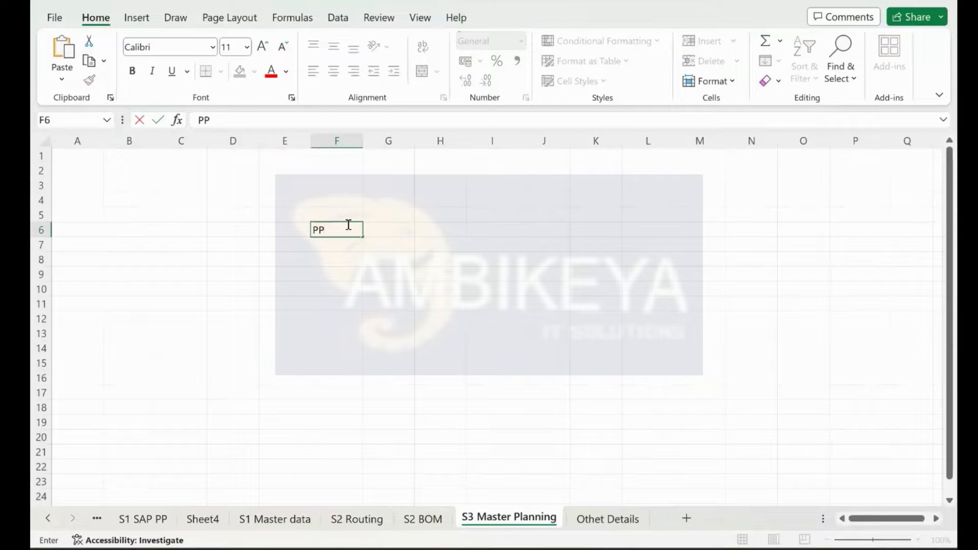
{"action": "key", "text": "Tab"}
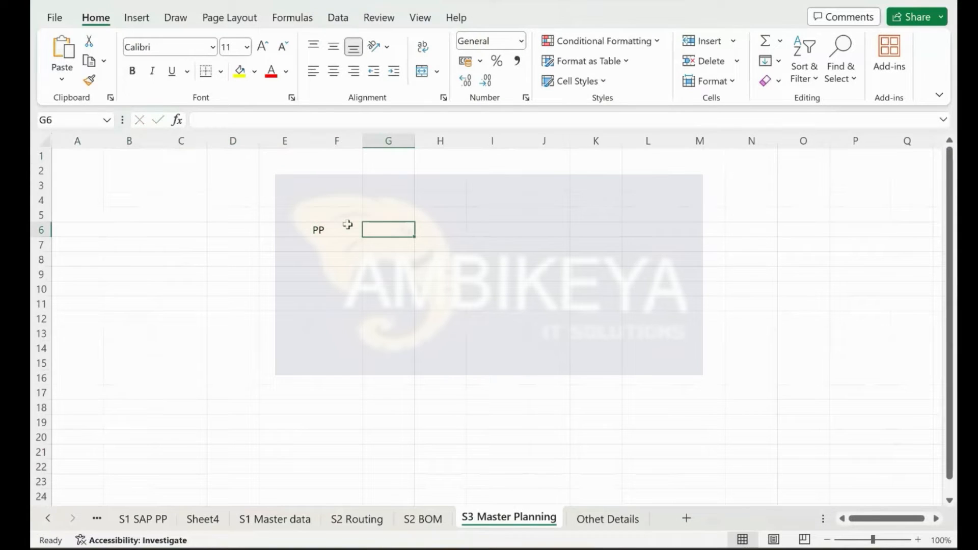
{"action": "type", "text": "Production Planning and Controlling"}
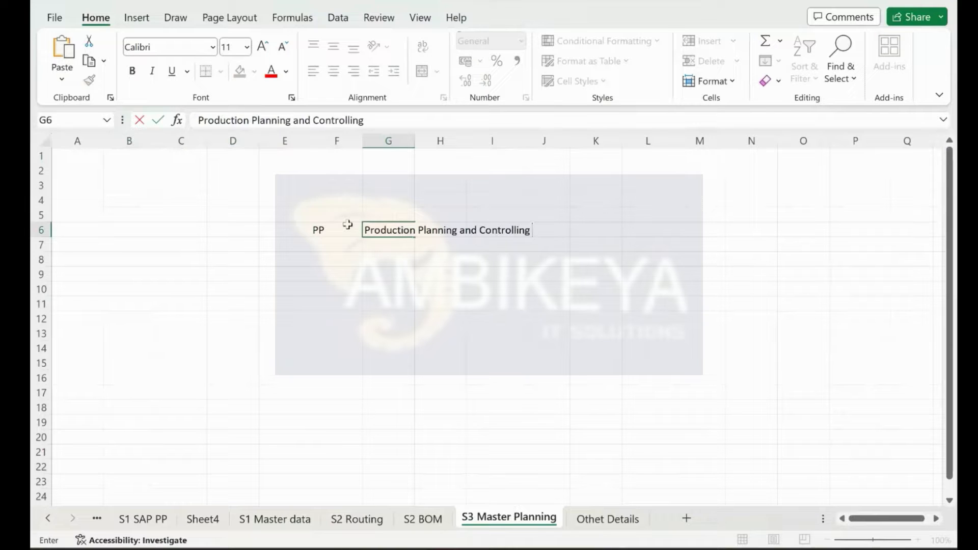
{"action": "key", "text": "Return"}
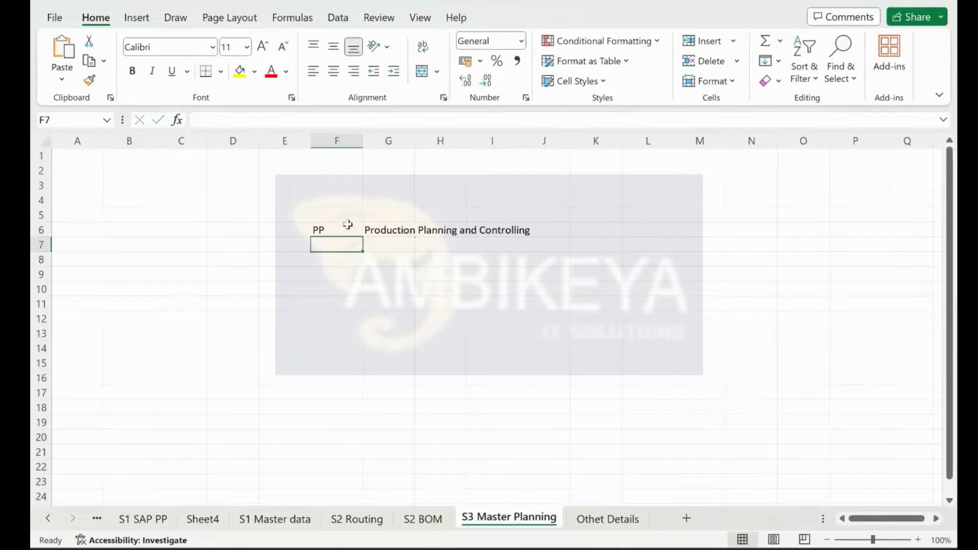
{"action": "left_click_drag", "start_coordinate": [413, 144], "coordinate": [559, 183]}
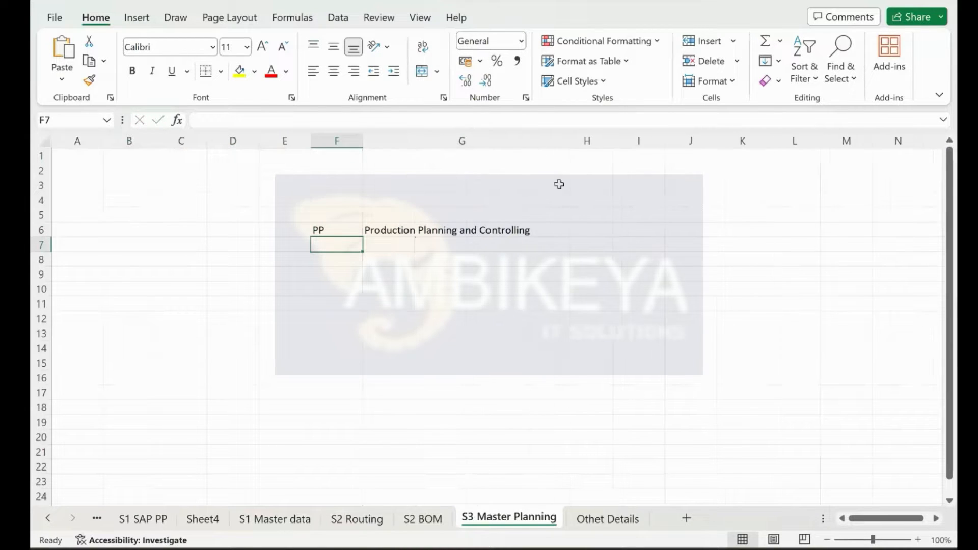
{"action": "left_click", "coordinate": [336, 141]}
{"action": "right_click", "coordinate": [337, 141]}
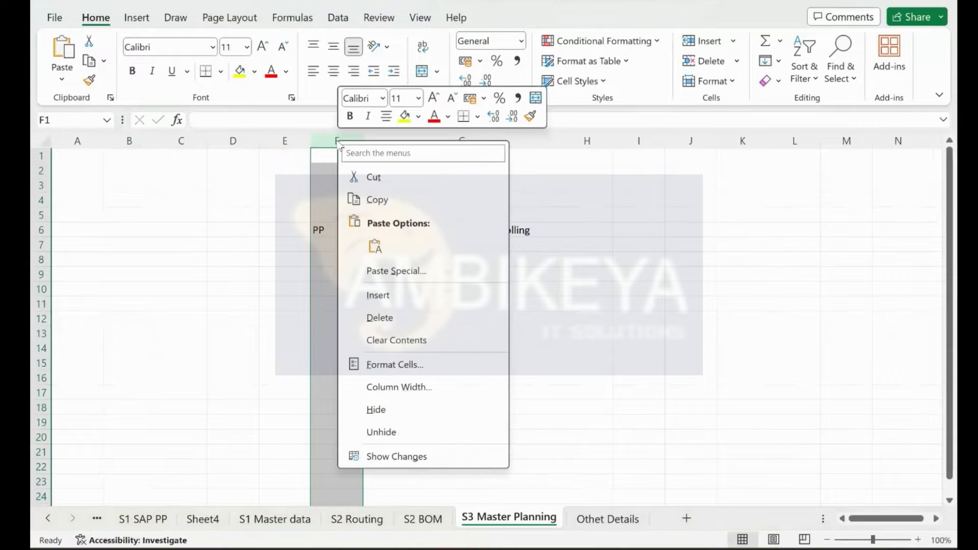
{"action": "left_click", "coordinate": [386, 116]}
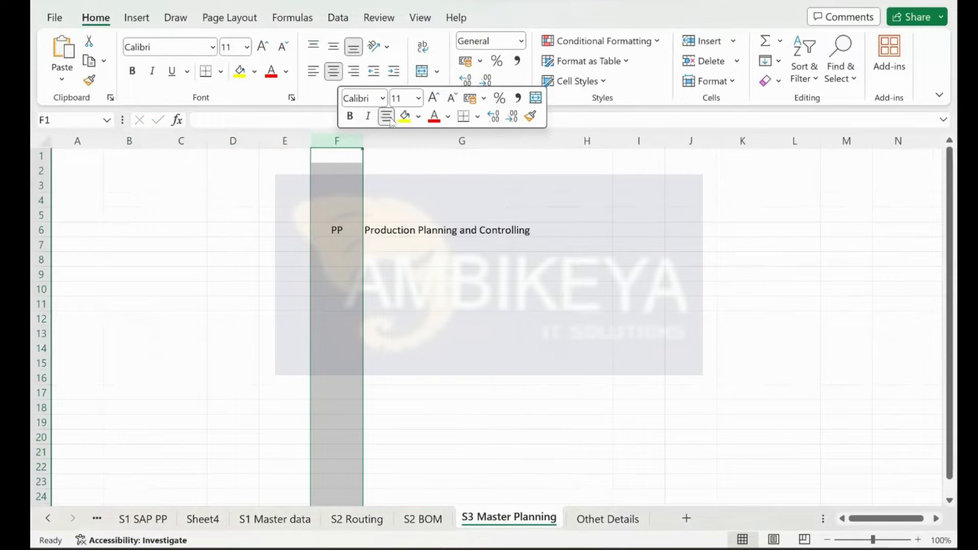
{"action": "left_click", "coordinate": [378, 270]}
{"action": "left_click", "coordinate": [589, 231]}
{"action": "left_click", "coordinate": [592, 218]}
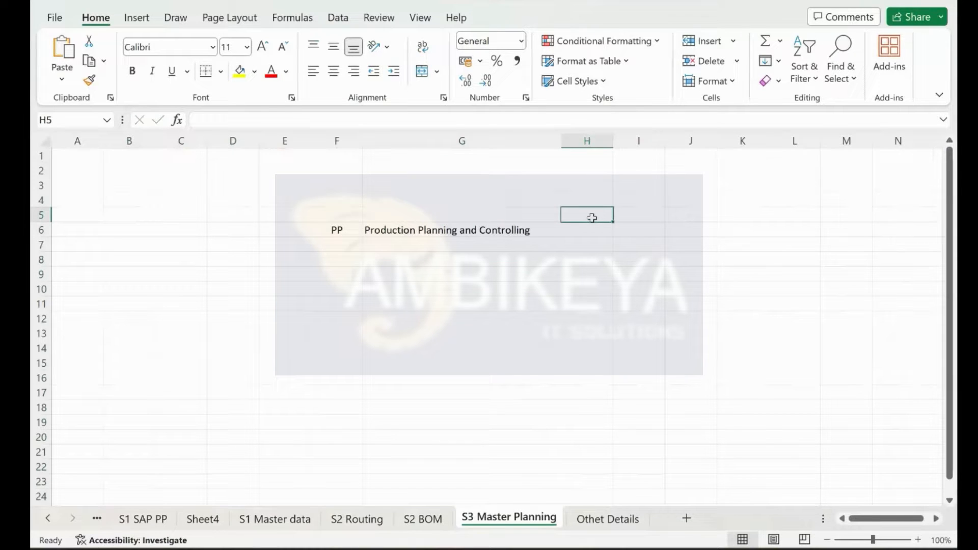
Step: Enter the heading 'till 2017' in H5
{"action": "type", "text": "Since "}
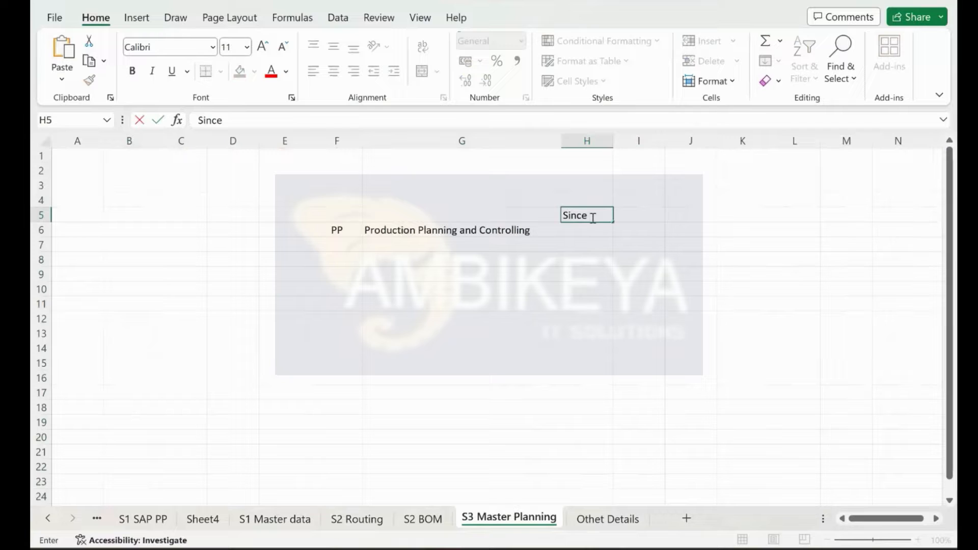
{"action": "type", "text": "1016"}
{"action": "key", "text": "BackSpace"}
{"action": "key", "text": "BackSpace"}
{"action": "key", "text": "BackSpace"}
{"action": "key", "text": "BackSpace"}
{"action": "type", "text": "2017"}
{"action": "key", "text": "Return"}
{"action": "double_click", "coordinate": [592, 218]}
{"action": "left_click_drag", "start_coordinate": [611, 217], "coordinate": [498, 209]}
{"action": "type", "text": "till"}
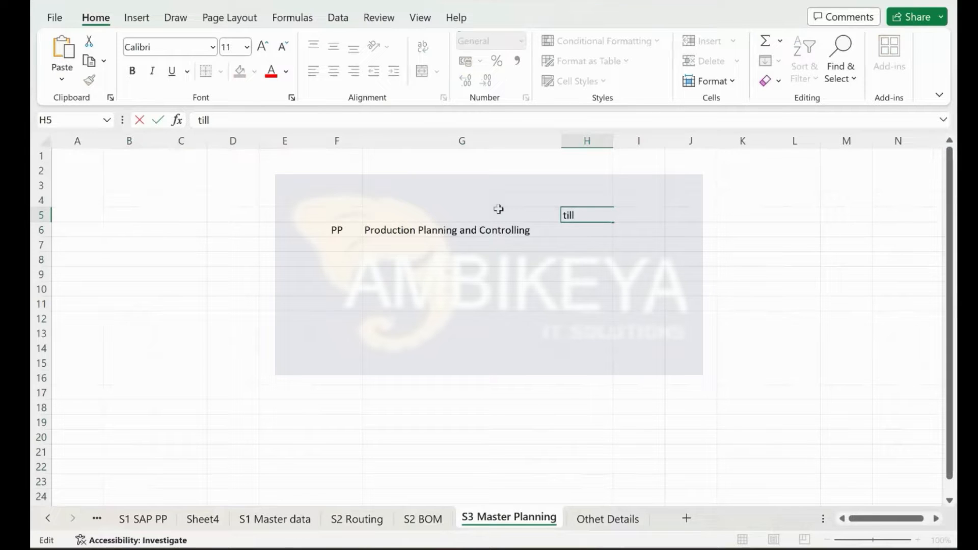
{"action": "type", "text": " 2017"}
{"action": "key", "text": "Tab"}
{"action": "key", "text": "Return"}
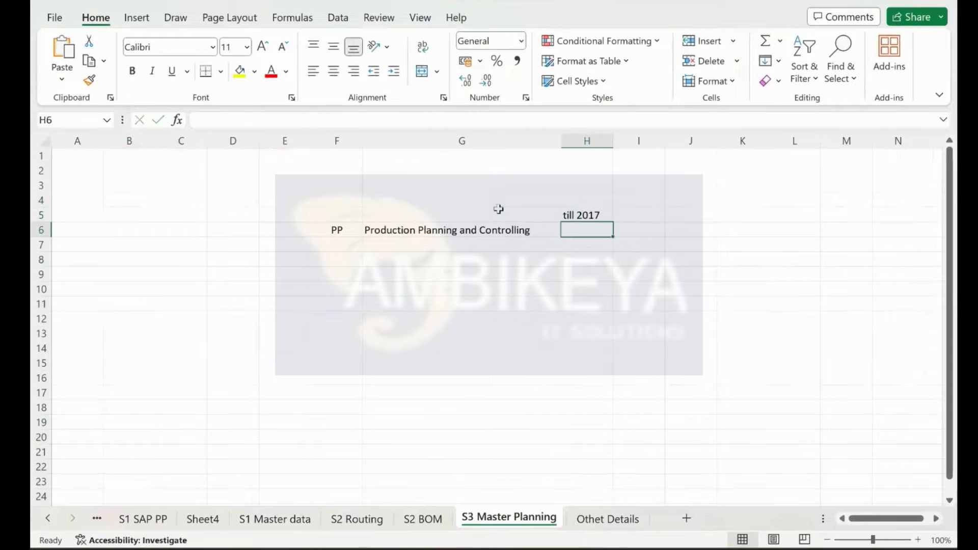
Step: Enter 'Planning' in H6 and 'Execution' in H7
{"action": "type", "text": "Plannign"}
{"action": "key", "text": "BackSpace"}
{"action": "key", "text": "BackSpace"}
{"action": "type", "text": "ng"}
{"action": "key", "text": "Return"}
{"action": "type", "text": "Execution"}
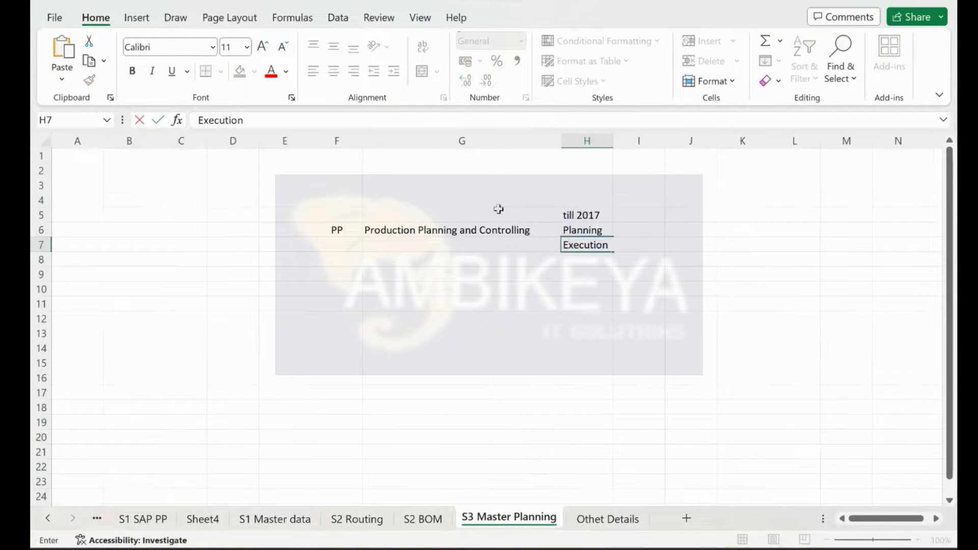
{"action": "key", "text": "Return"}
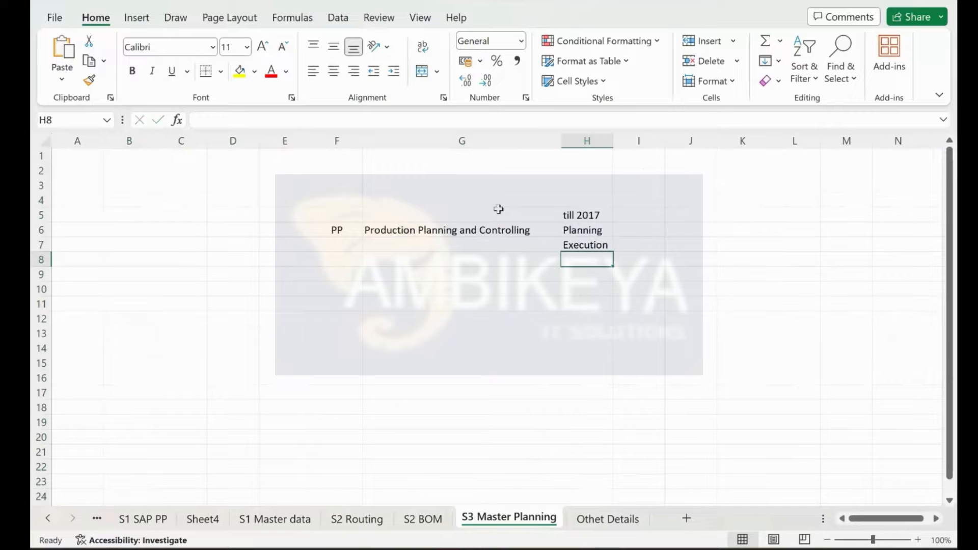
Step: Type an Interface entry in H8, widen column H, then clear H8 again
{"action": "type", "text": "Intercacti"}
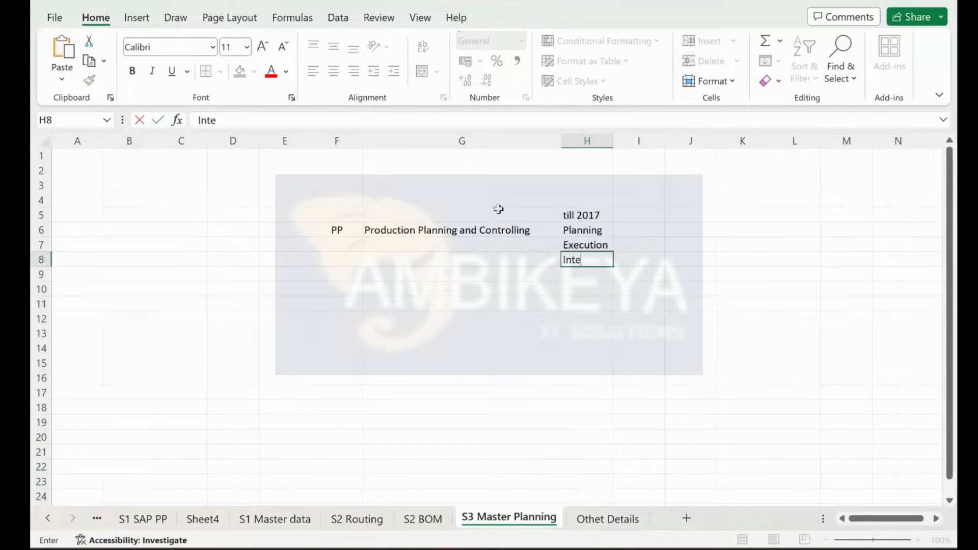
{"action": "key", "text": "BackSpace"}
{"action": "key", "text": "BackSpace"}
{"action": "key", "text": "BackSpace"}
{"action": "key", "text": "BackSpace"}
{"action": "key", "text": "BackSpace"}
{"action": "key", "text": "BackSpace"}
{"action": "type", "text": "face"}
{"action": "key", "text": "Return"}
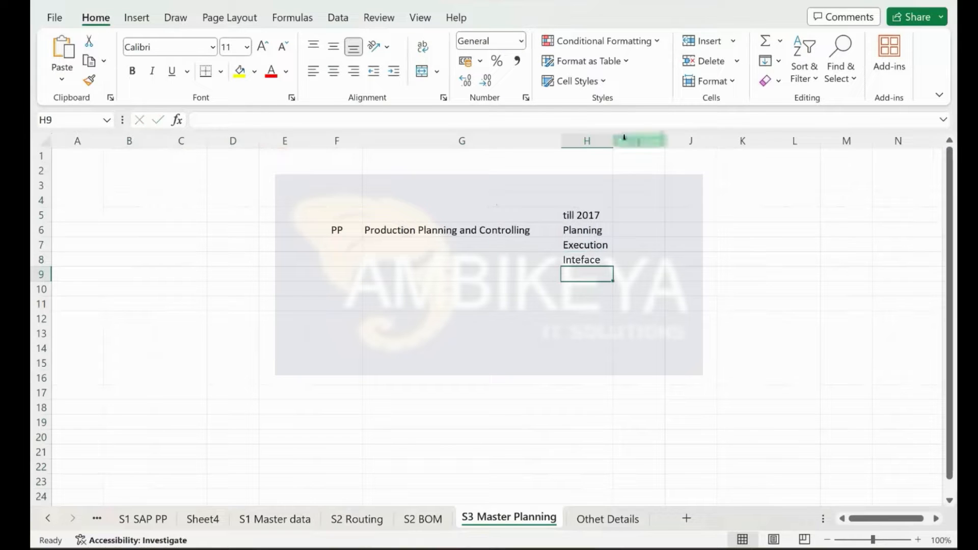
{"action": "left_click_drag", "start_coordinate": [613, 142], "coordinate": [652, 155]}
{"action": "left_click", "coordinate": [589, 260]}
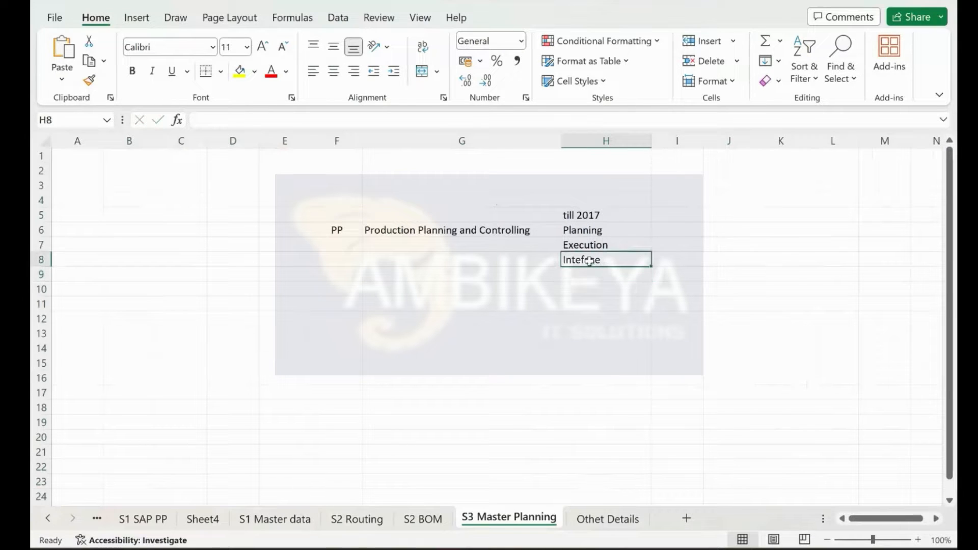
{"action": "key", "text": "Delete"}
Step: Centre column H both horizontally and vertically
{"action": "left_click", "coordinate": [604, 141]}
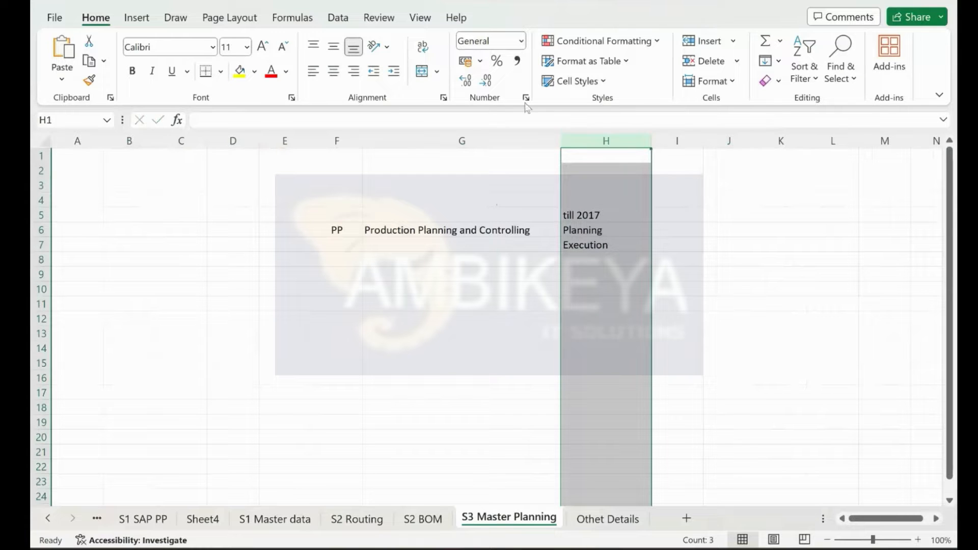
{"action": "left_click", "coordinate": [333, 72]}
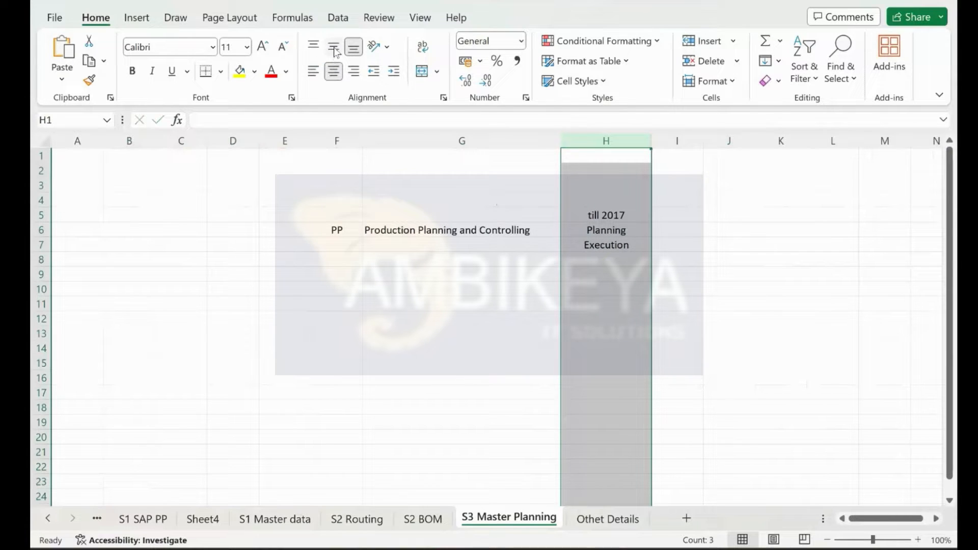
{"action": "left_click", "coordinate": [334, 48]}
{"action": "left_click", "coordinate": [573, 229]}
{"action": "left_click", "coordinate": [581, 242]}
{"action": "left_click_drag", "start_coordinate": [581, 230], "coordinate": [602, 243]}
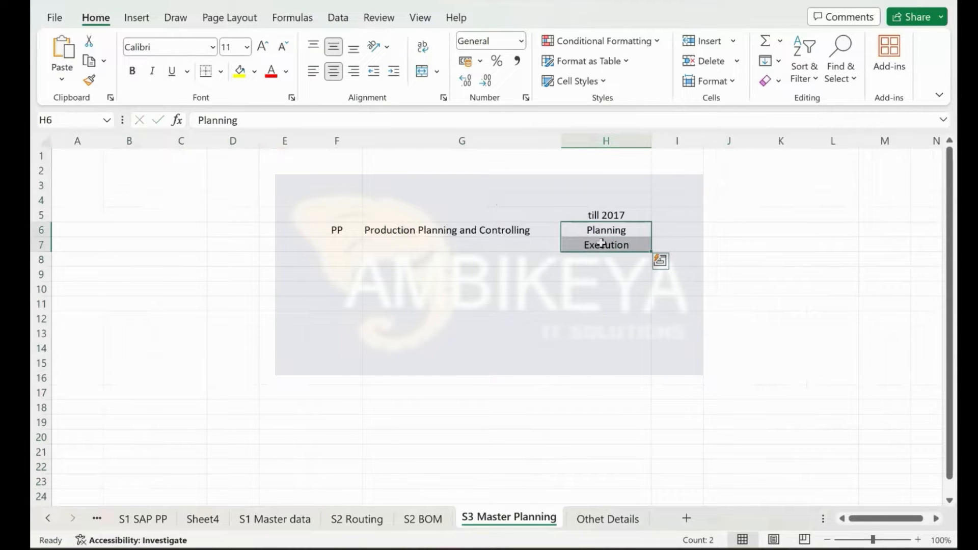
Step: Enter the heading 'post 2017' in I5
{"action": "left_click", "coordinate": [665, 211]}
{"action": "type", "text": "20"}
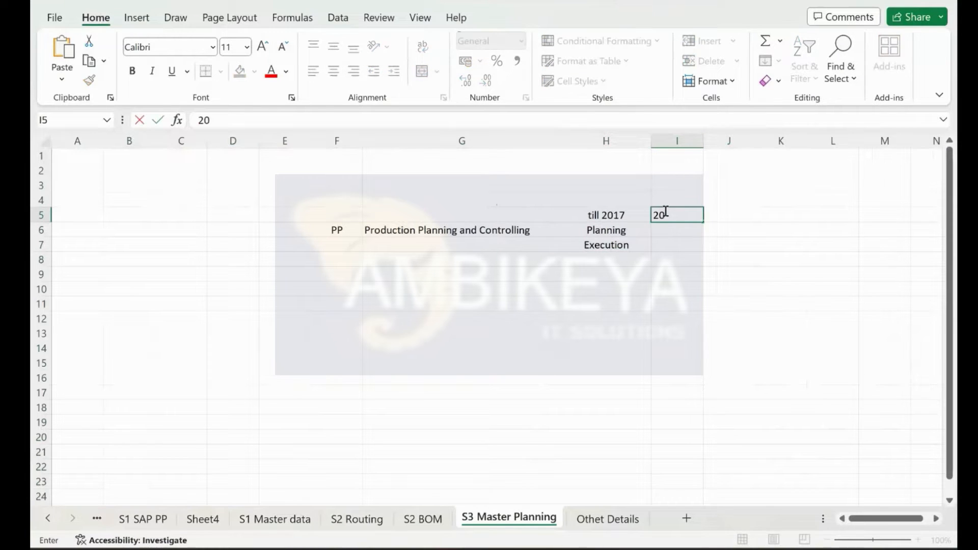
{"action": "key", "text": "BackSpace"}
{"action": "key", "text": "BackSpace"}
{"action": "type", "text": "post 2017"}
{"action": "key", "text": "Return"}
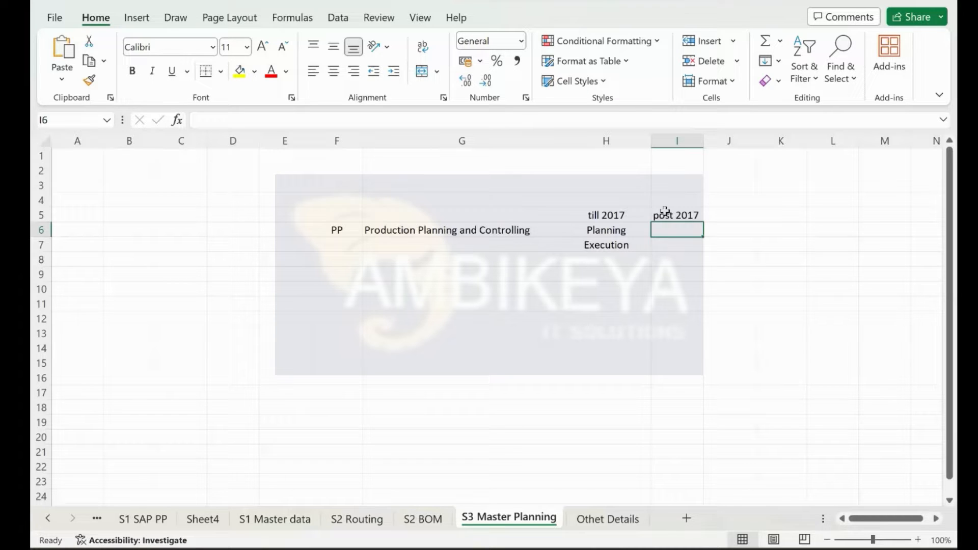
Step: Review the Planning, Execution and Production Planning and Controlling cells in columns G and H
{"action": "left_click", "coordinate": [605, 230]}
{"action": "left_click", "coordinate": [604, 243]}
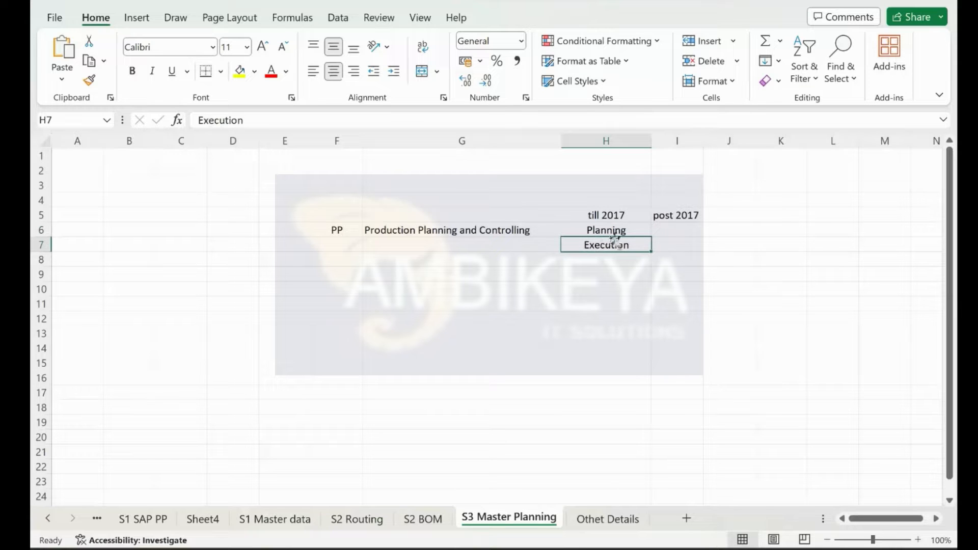
{"action": "left_click_drag", "start_coordinate": [605, 244], "coordinate": [511, 245]}
{"action": "left_click", "coordinate": [508, 229]}
{"action": "left_click", "coordinate": [593, 230]}
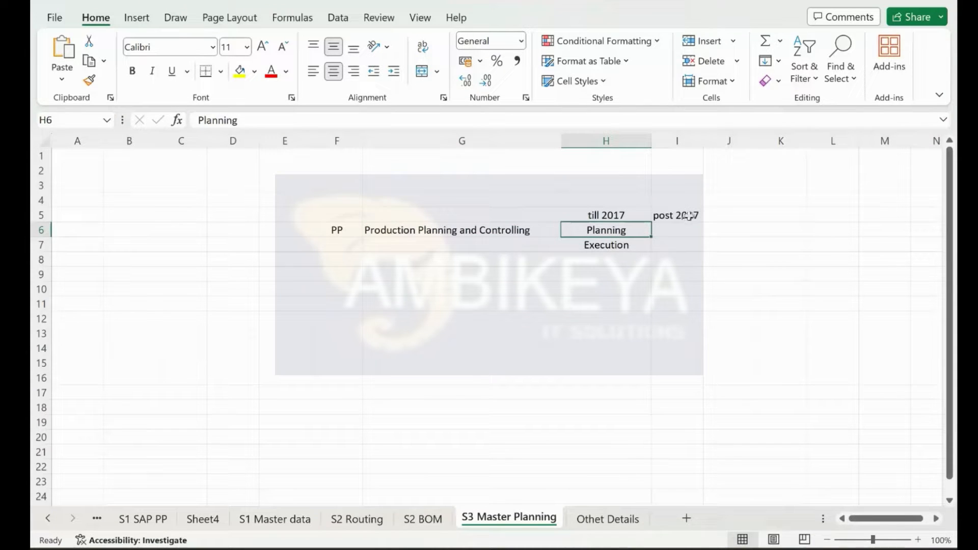
Step: Widen column I to fit 'post 2017' and enter the heading APO in I4
{"action": "left_click_drag", "start_coordinate": [700, 146], "coordinate": [727, 145]}
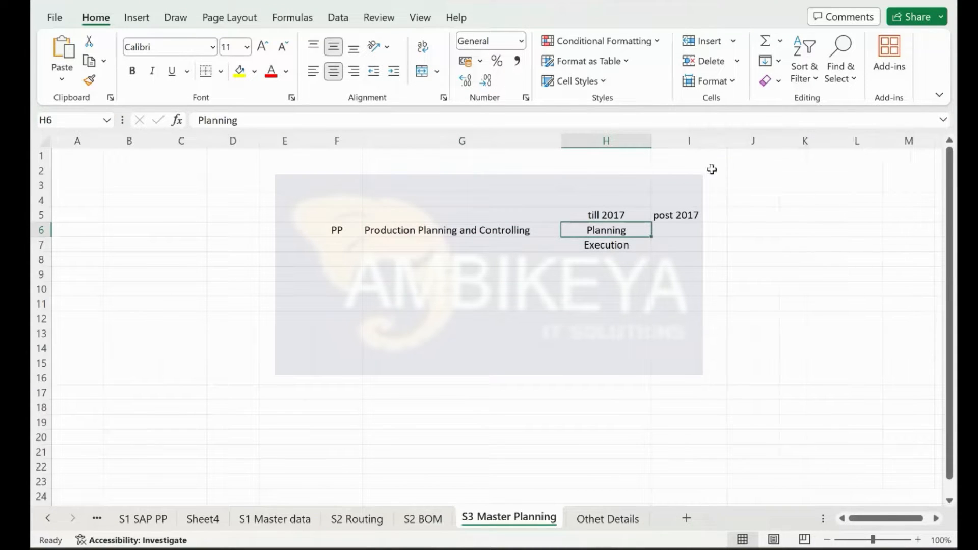
{"action": "left_click", "coordinate": [691, 200]}
{"action": "type", "text": "APO"}
{"action": "key", "text": "Return"}
{"action": "left_click", "coordinate": [691, 200]}
Step: Enter 'Advance Planning and Opti' in J4 as the APO description
{"action": "left_click", "coordinate": [745, 200]}
{"action": "type", "text": "Ap"}
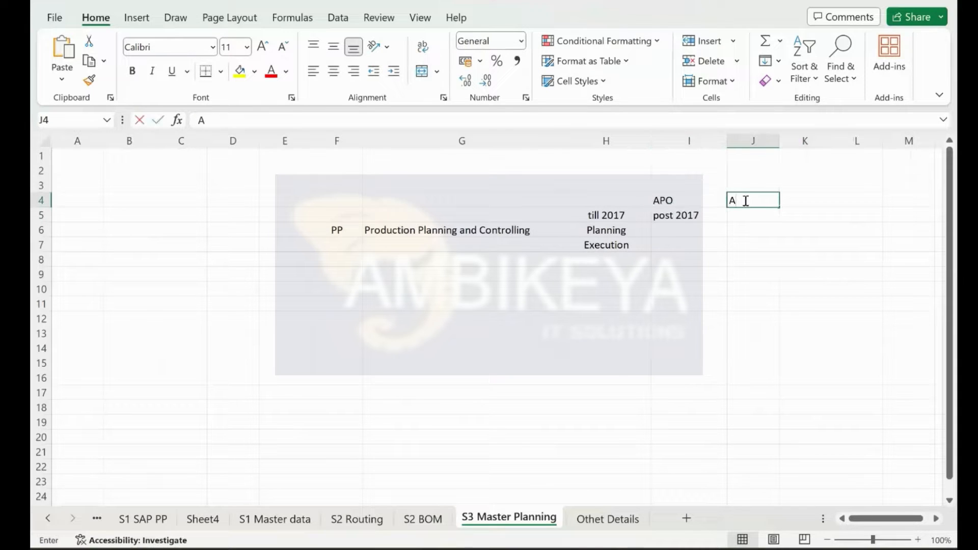
{"action": "key", "text": "BackSpace"}
{"action": "type", "text": "dvanc"}
{"action": "key", "text": "BackSpace"}
{"action": "key", "text": "BackSpace"}
{"action": "type", "text": "nce Planning and Opti"}
{"action": "key", "text": "Return"}
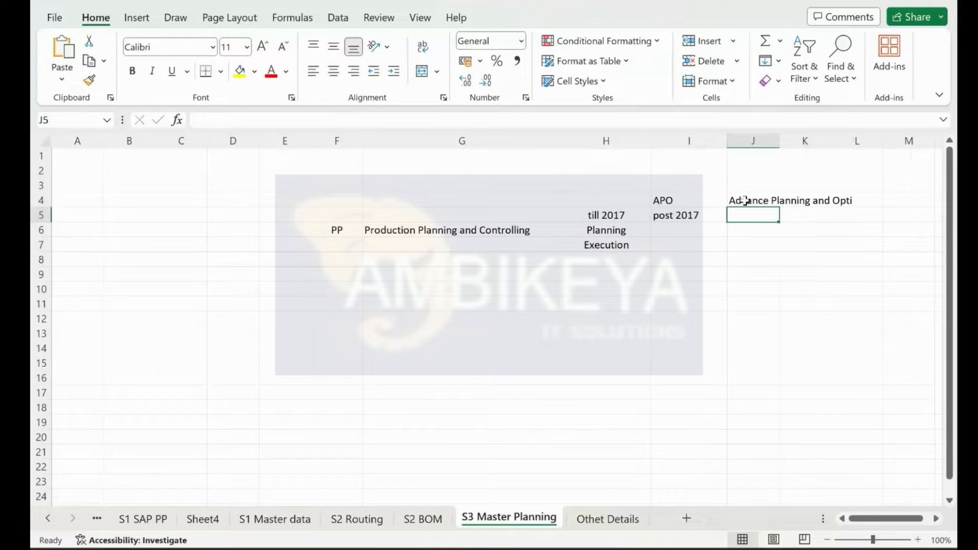
Step: After checking the APO and PP cells, enter DP in L4
{"action": "left_click", "coordinate": [657, 198]}
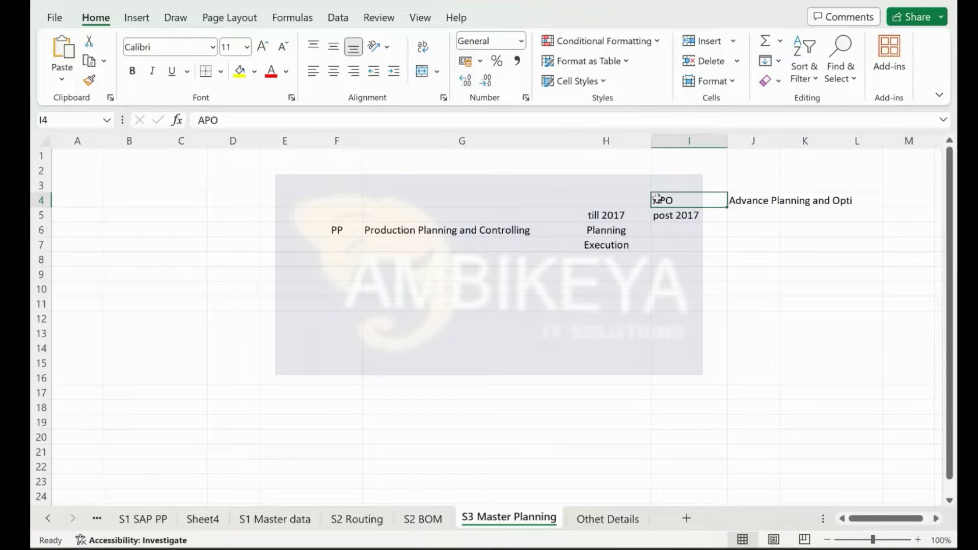
{"action": "left_click", "coordinate": [338, 230]}
{"action": "left_click", "coordinate": [666, 197]}
{"action": "left_click", "coordinate": [859, 201]}
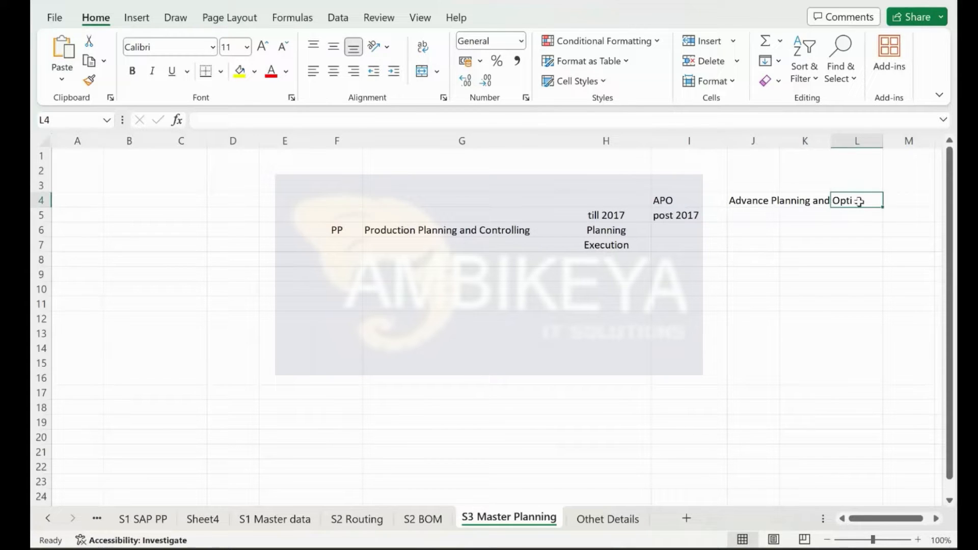
{"action": "type", "text": "DP"}
{"action": "key", "text": "Return"}
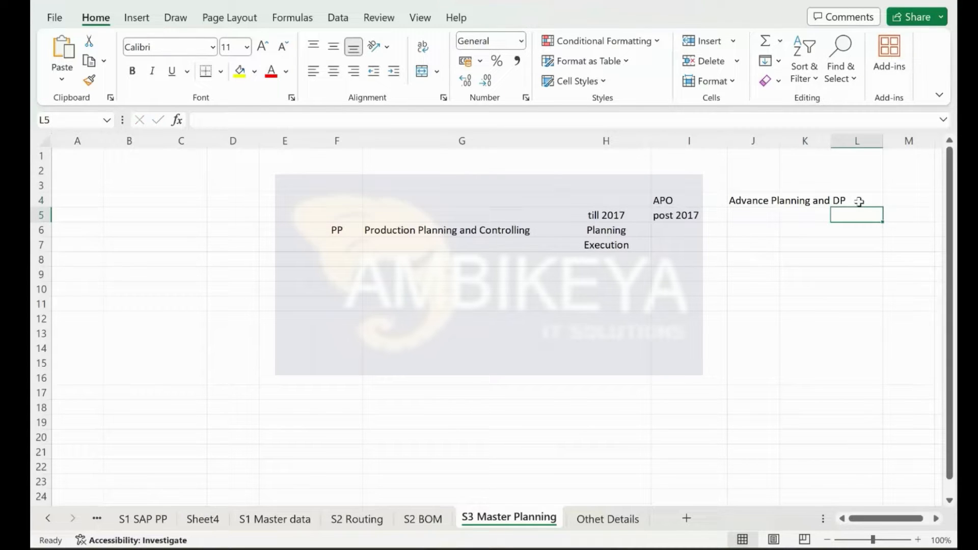
Step: Enter SNP, GATP and PP/DS in L5, L6 and L7, ending back on PP/DS
{"action": "type", "text": "SN"}
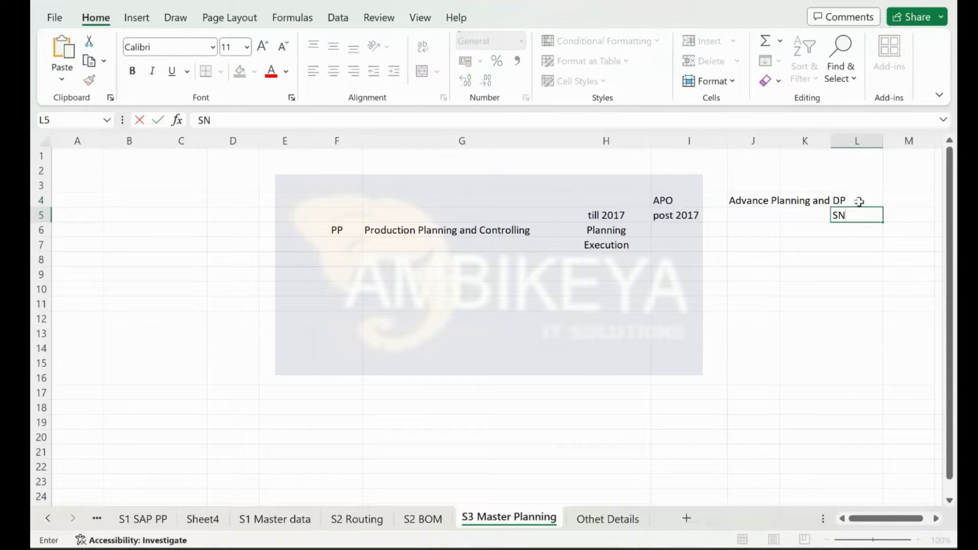
{"action": "type", "text": "P"}
{"action": "key", "text": "Return"}
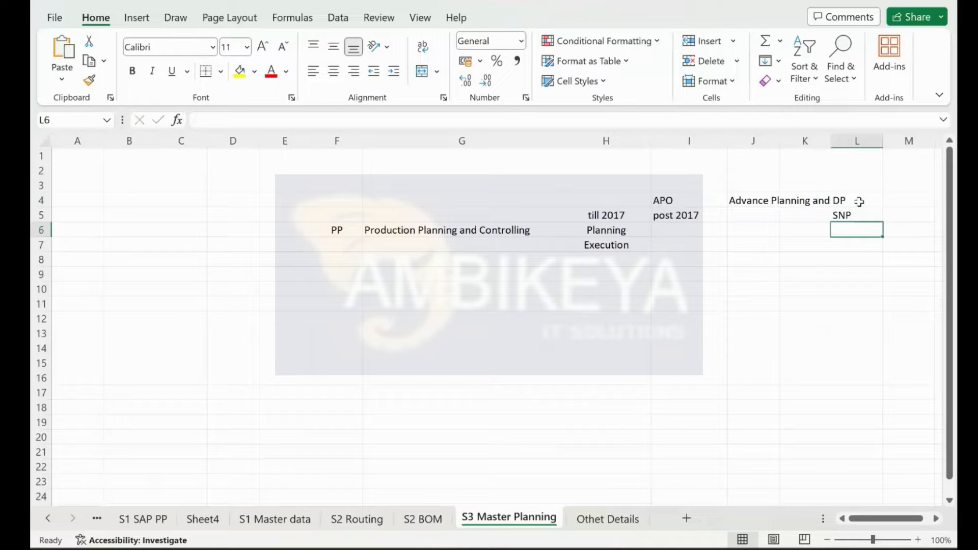
{"action": "type", "text": "G"}
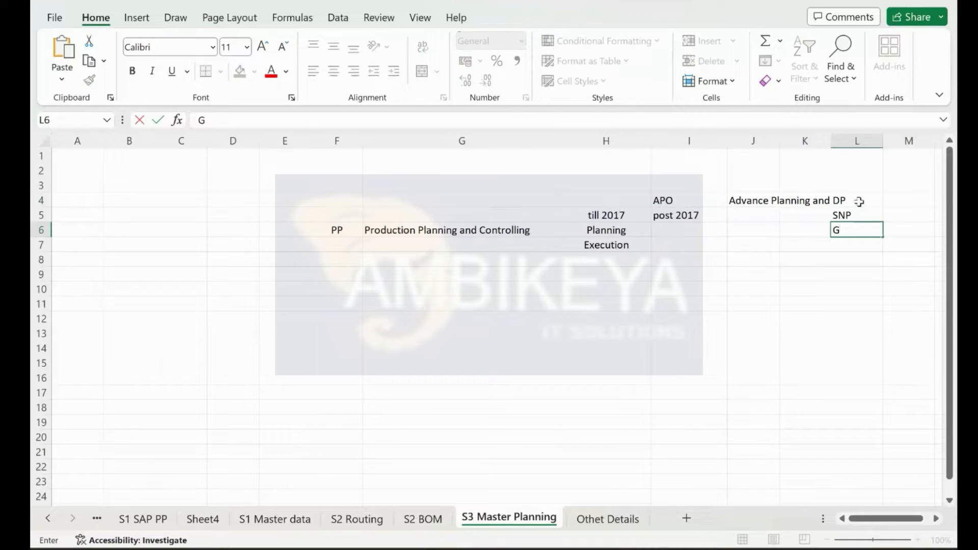
{"action": "type", "text": "ATP"}
{"action": "key", "text": "Return"}
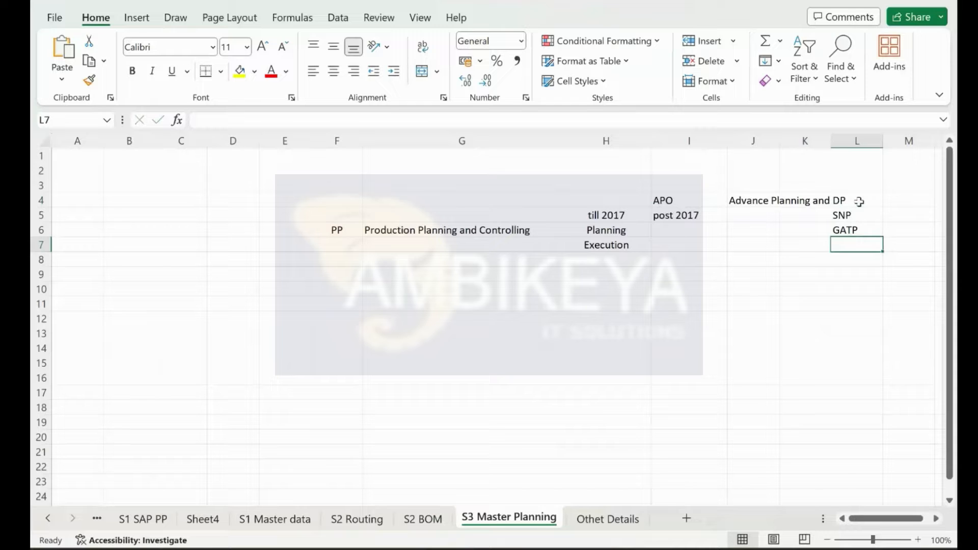
{"action": "type", "text": "PP"}
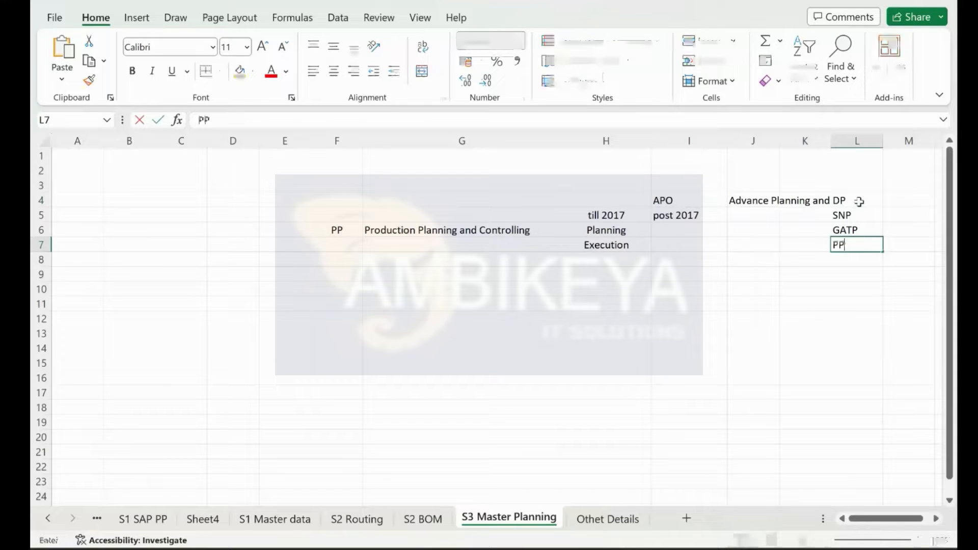
{"action": "type", "text": "/DS"}
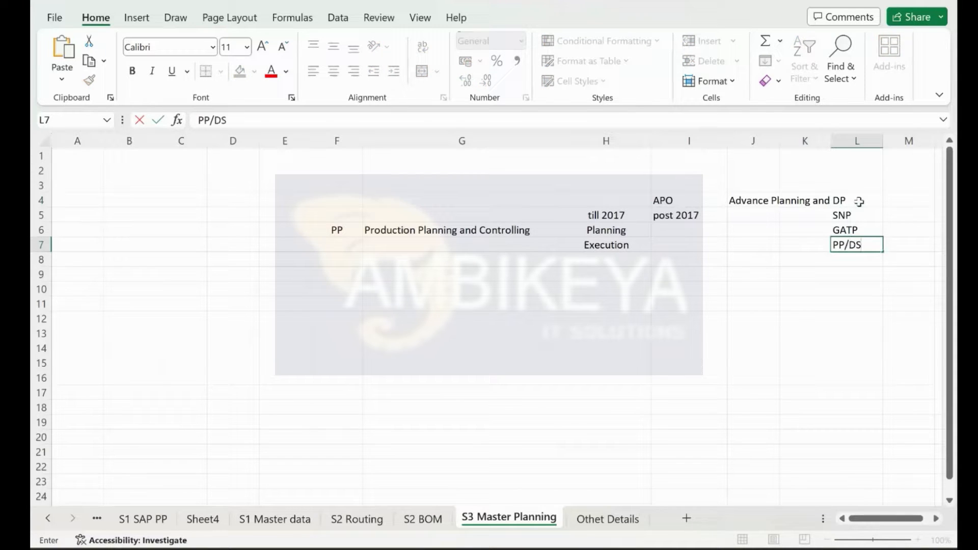
{"action": "key", "text": "Return"}
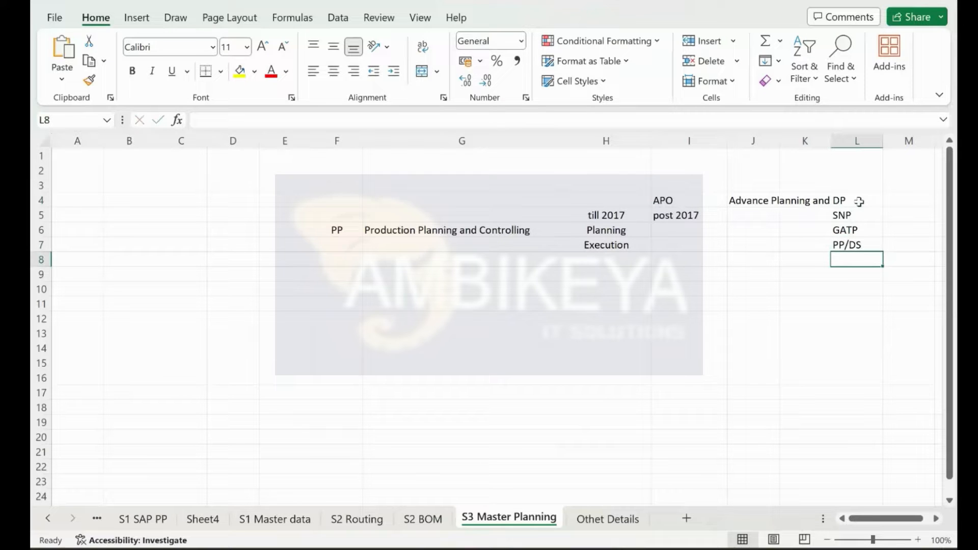
{"action": "key", "text": "Up"}
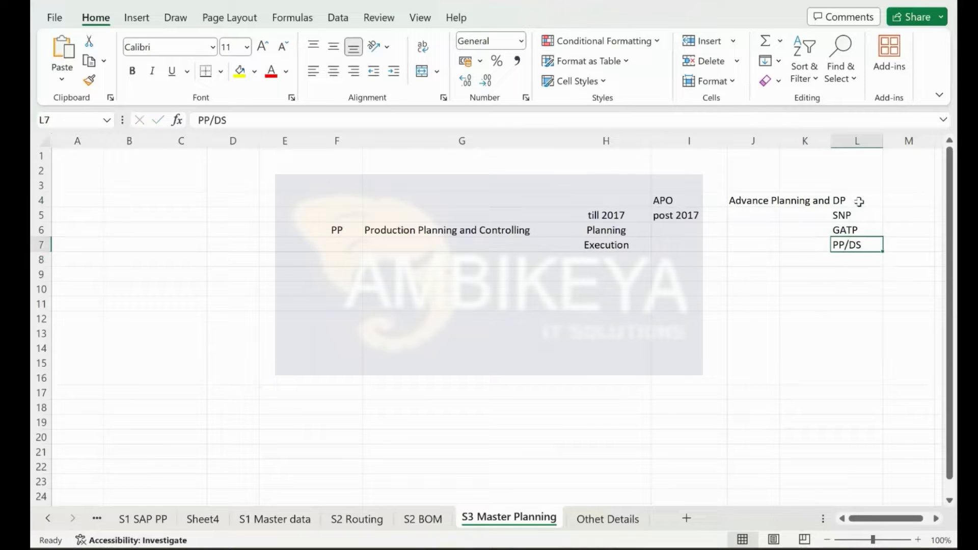
Step: Give the PP/DS cell L7 a yellow fill colour
{"action": "right_click", "coordinate": [846, 252]}
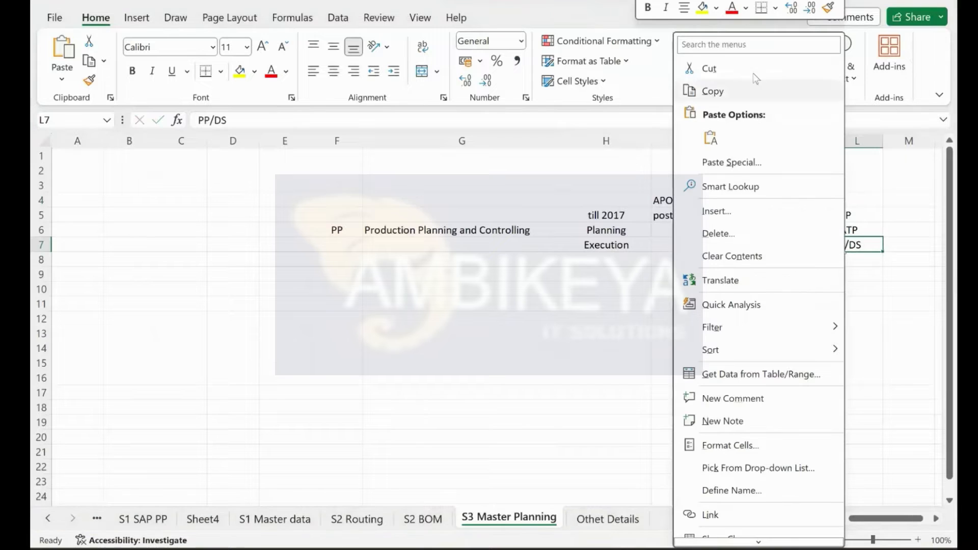
{"action": "left_click", "coordinate": [703, 7]}
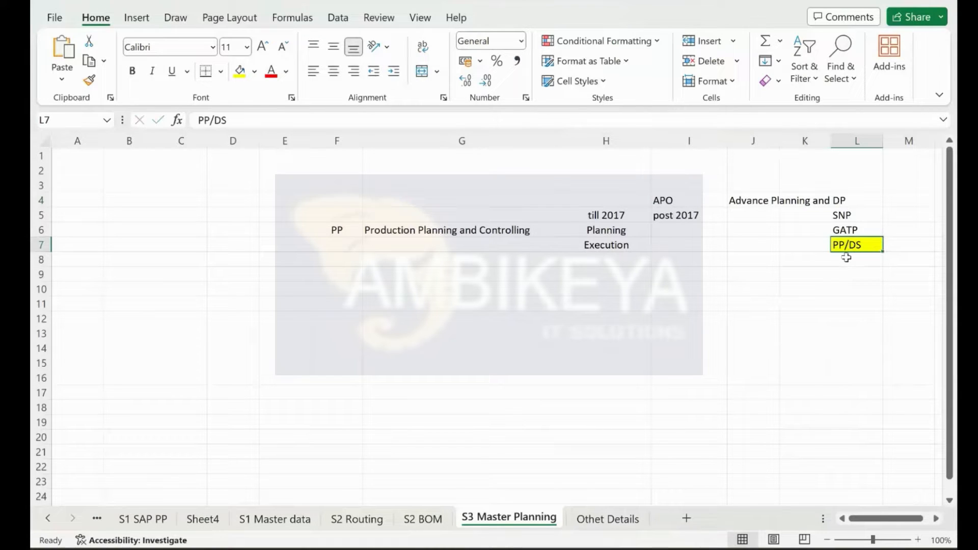
{"action": "left_click", "coordinate": [342, 233]}
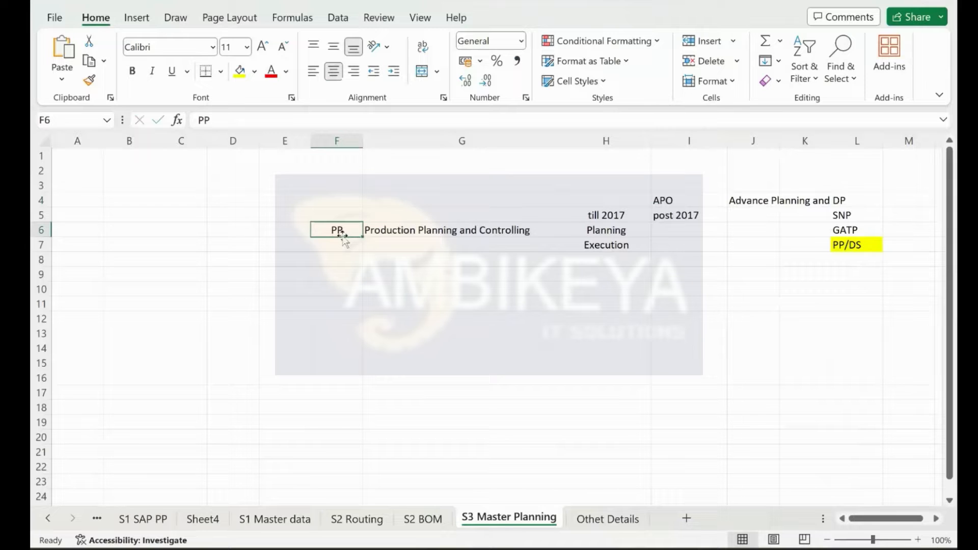
{"action": "left_click", "coordinate": [859, 246]}
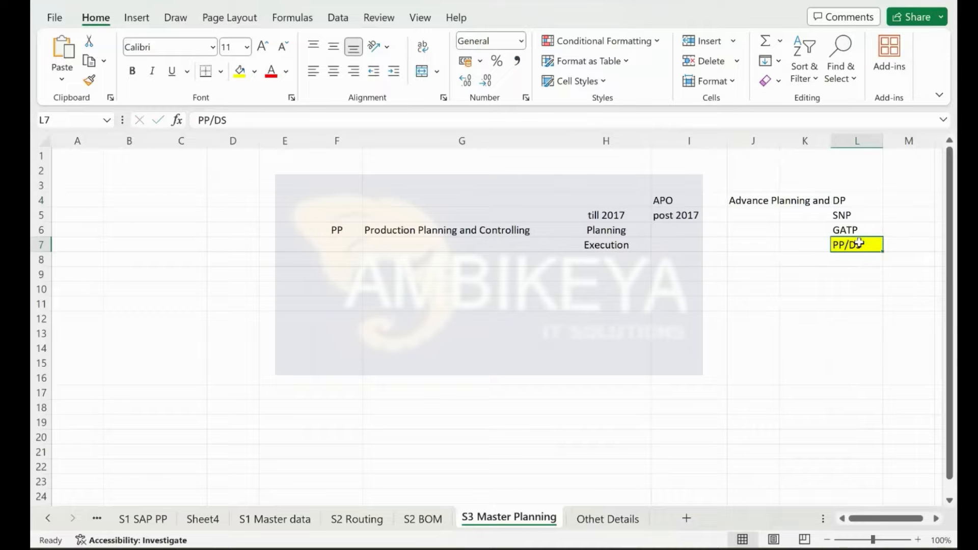
Step: Replace the advanced-planning label in J4 with APO
{"action": "key", "text": "Left"}
{"action": "key", "text": "Up"}
{"action": "key", "text": "Up"}
{"action": "key", "text": "Up"}
{"action": "key", "text": "Left"}
{"action": "key", "text": "F2"}
{"action": "type", "text": "APO"}
{"action": "key", "text": "Return"}
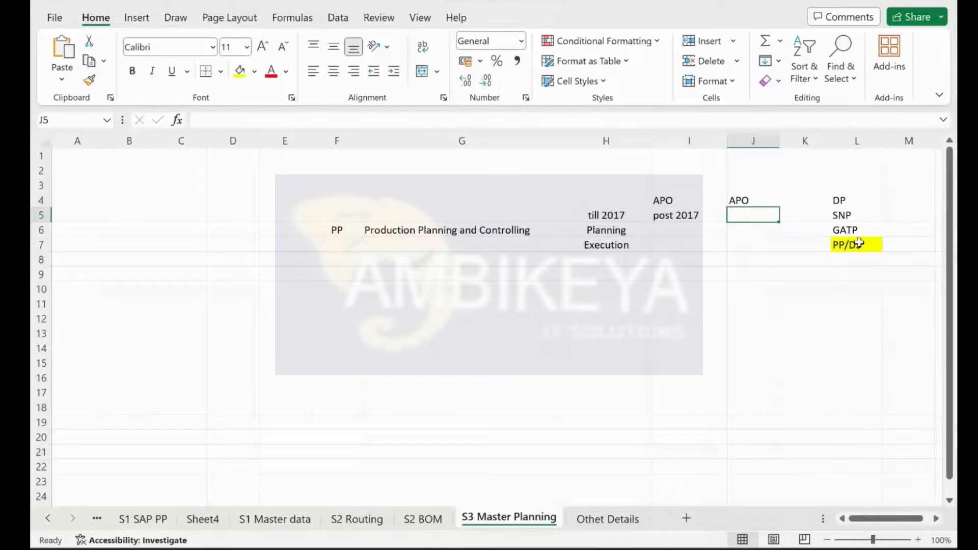
Step: Move the APO label from J4 into K4, beside the DP-to-PP/DS list
{"action": "key", "text": "Up"}
{"action": "key", "text": "ctrl+c"}
{"action": "key", "text": "Right"}
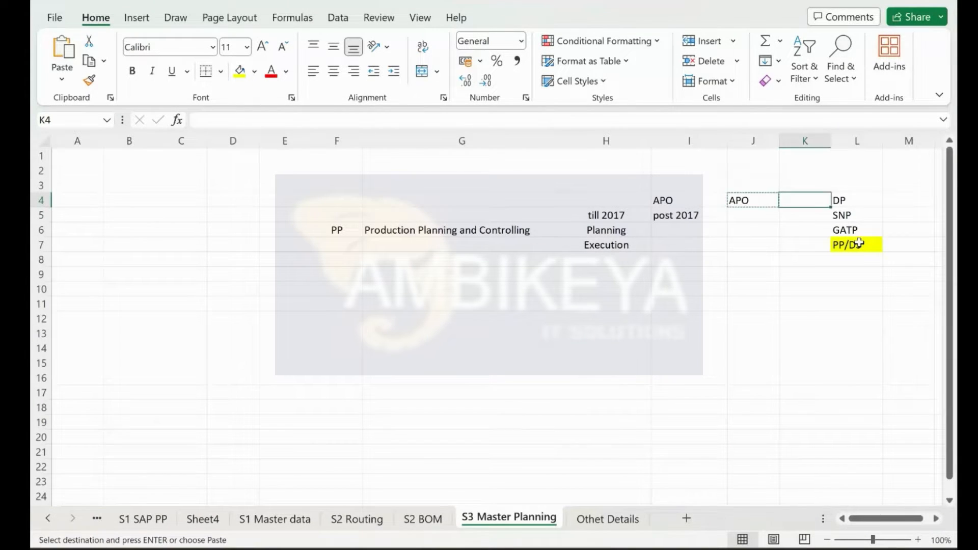
{"action": "key", "text": "ctrl+v"}
{"action": "key", "text": "Down"}
{"action": "key", "text": "Down"}
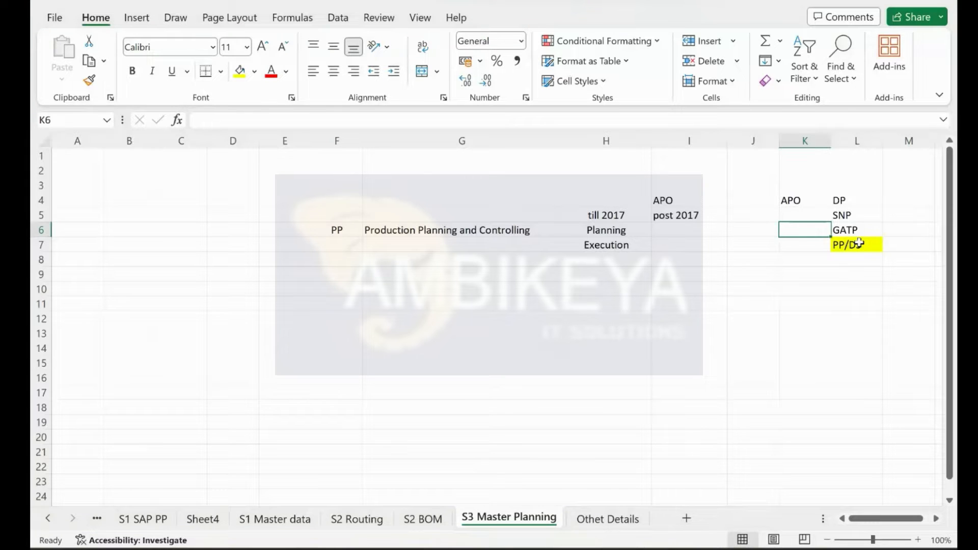
Step: Check the APO, PP and PP/DS cells before returning to the SAP session
{"action": "left_click", "coordinate": [858, 244]}
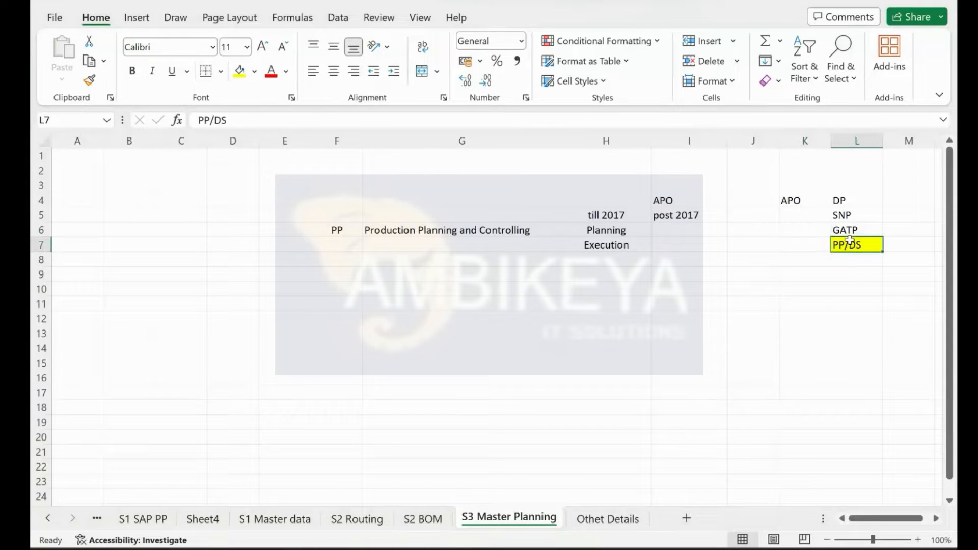
{"action": "left_click", "coordinate": [326, 243]}
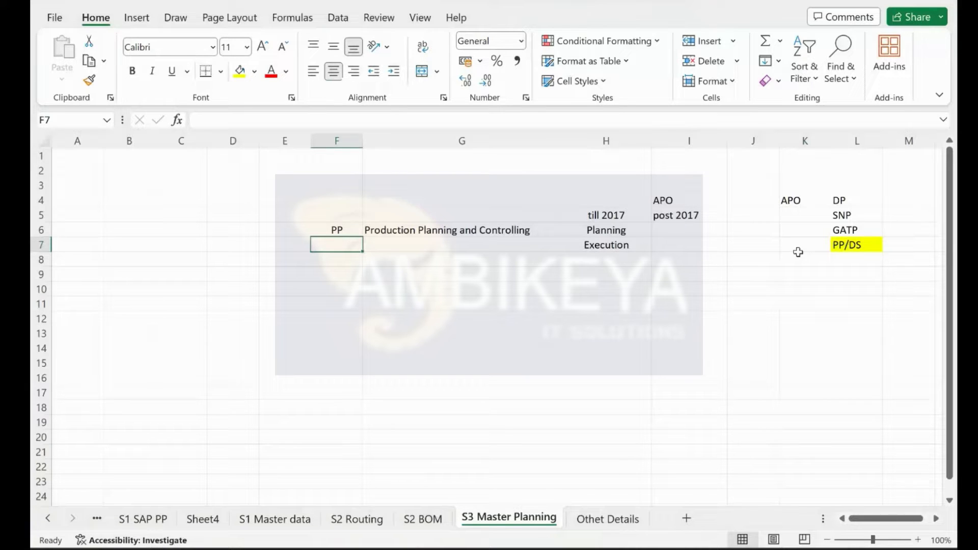
{"action": "left_click", "coordinate": [808, 201]}
{"action": "left_click", "coordinate": [860, 245]}
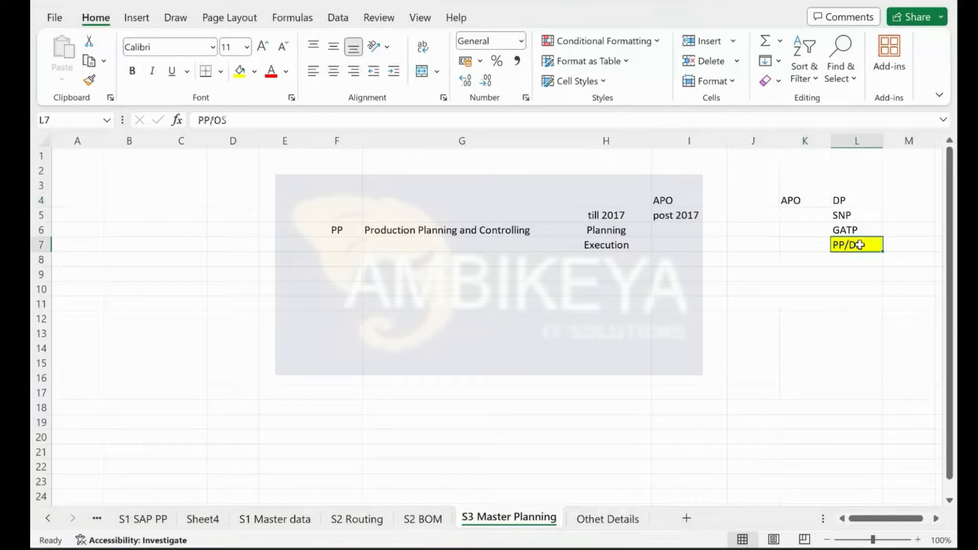
{"action": "left_click", "coordinate": [810, 201]}
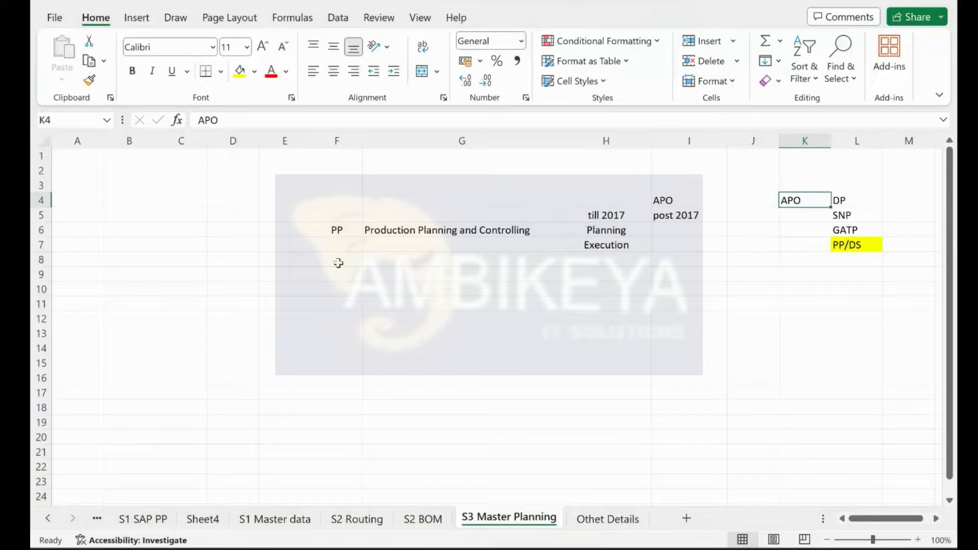
{"action": "left_click", "coordinate": [336, 230]}
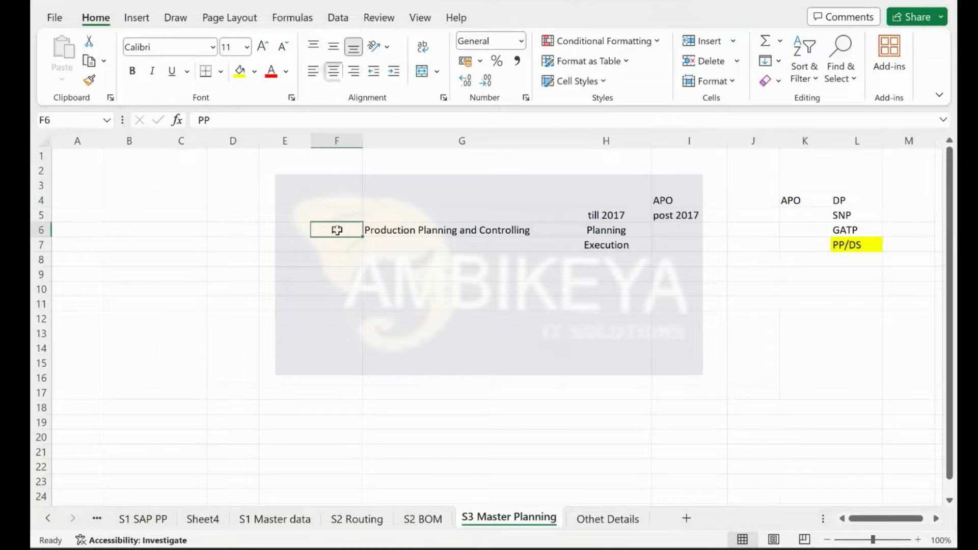
{"action": "left_click", "coordinate": [791, 201]}
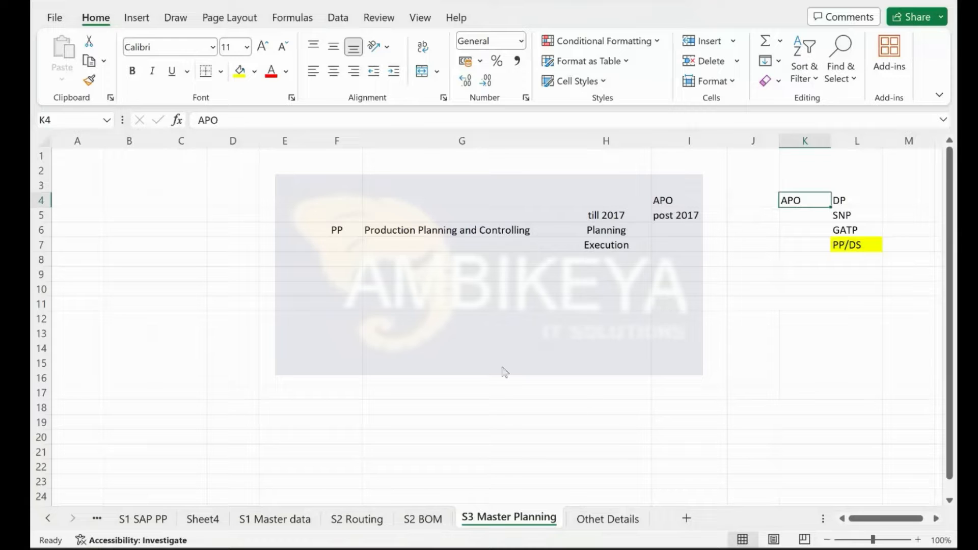
{"action": "key", "text": "ctrl+super+Left"}
Step: Display the bill of material for F-10A with CS03
{"action": "type", "text": "/nm"}
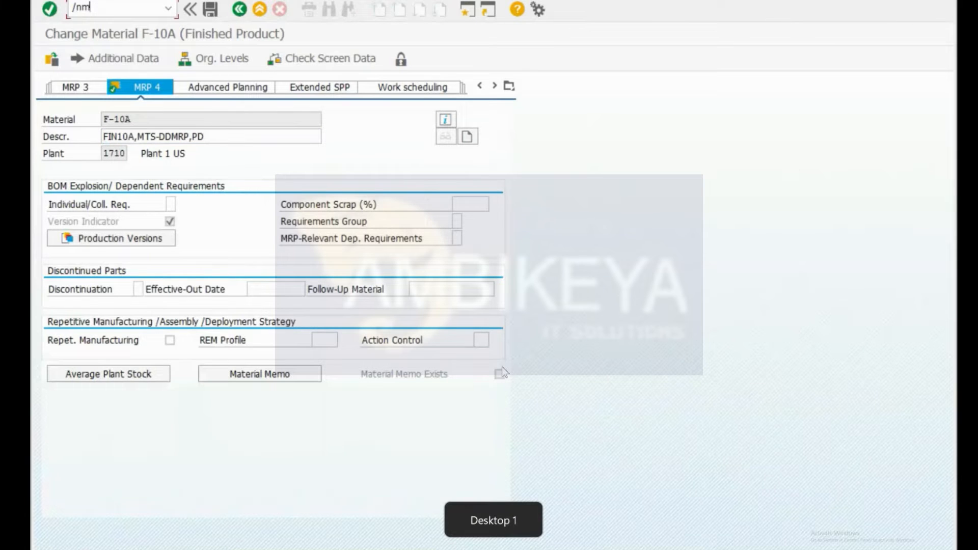
{"action": "key", "text": "BackSpace"}
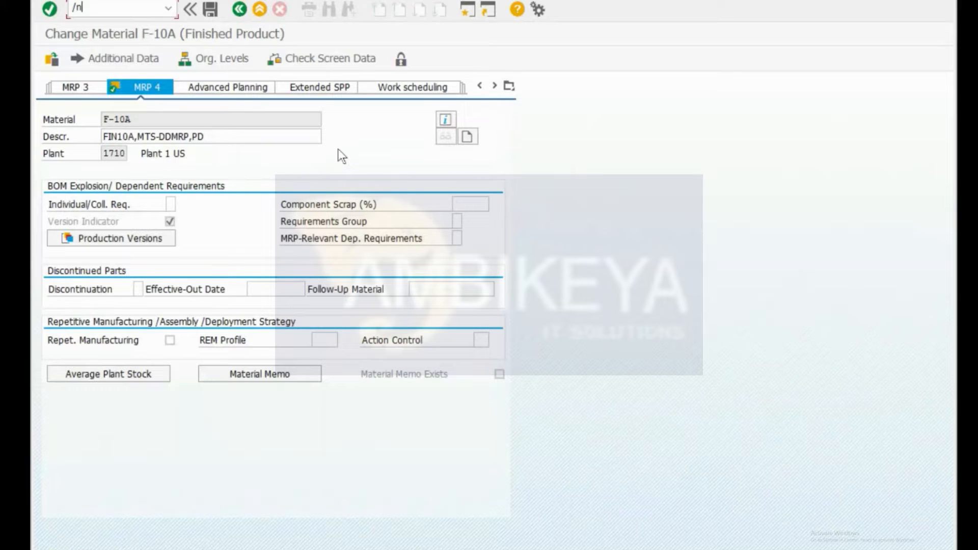
{"action": "type", "text": "cs03"}
{"action": "key", "text": "Return"}
{"action": "key", "text": "ctrl+slash"}
{"action": "type", "text": "/ncs03"}
{"action": "key", "text": "Return"}
{"action": "key", "text": "Return"}
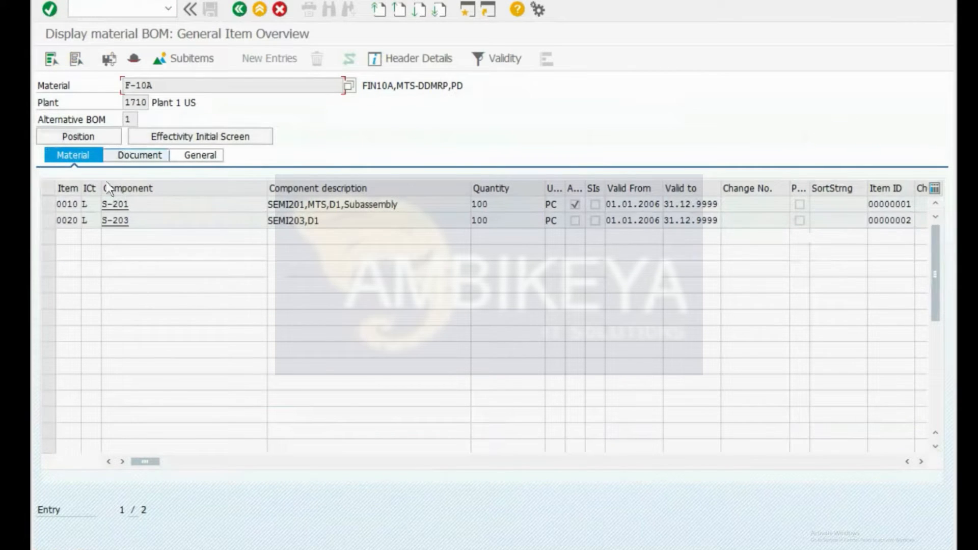
Step: Open the routing of F-10A with CA02
{"action": "key", "text": "ctrl+slash"}
{"action": "type", "text": "/ncs"}
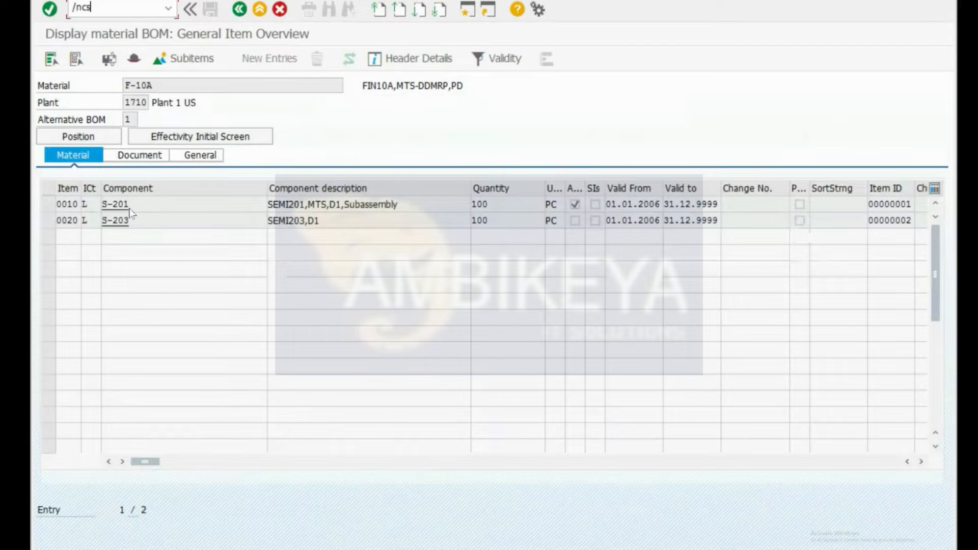
{"action": "key", "text": "BackSpace"}
{"action": "type", "text": "a02"}
{"action": "key", "text": "Return"}
{"action": "key", "text": "Return"}
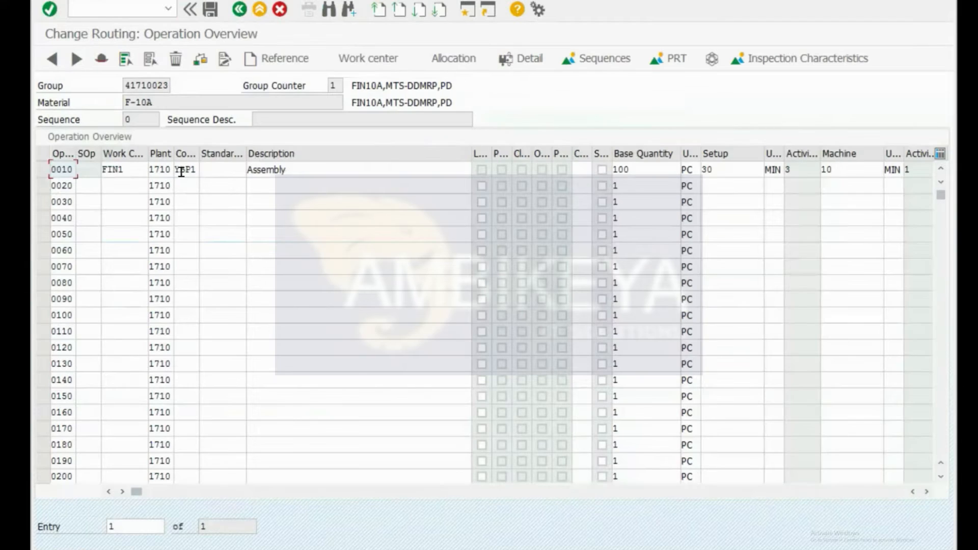
Step: Open work center FIN1 from the routing and check its unset Advanced Planning flag
{"action": "double_click", "coordinate": [117, 169]}
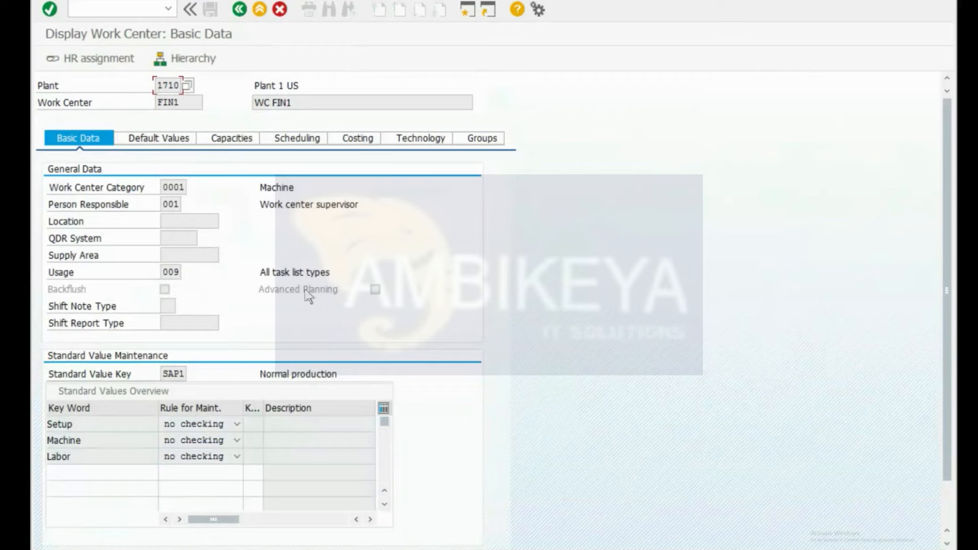
{"action": "left_click", "coordinate": [274, 292]}
{"action": "left_click", "coordinate": [108, 2]}
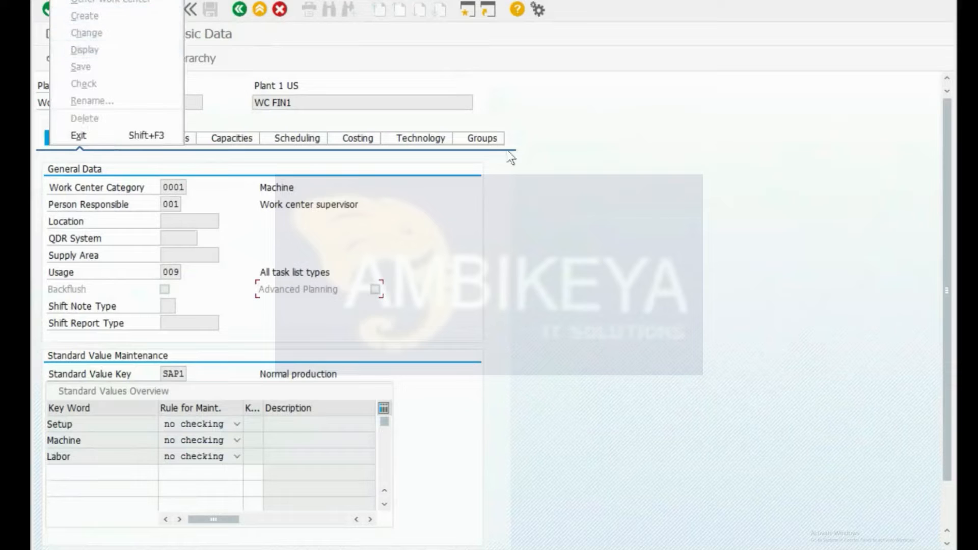
{"action": "left_click", "coordinate": [676, 225]}
{"action": "left_click_drag", "start_coordinate": [190, 100], "coordinate": [34, 111]}
Step: Open work center FIN1 for editing with CR02
{"action": "key", "text": "ctrl+slash"}
{"action": "type", "text": "/mncaa"}
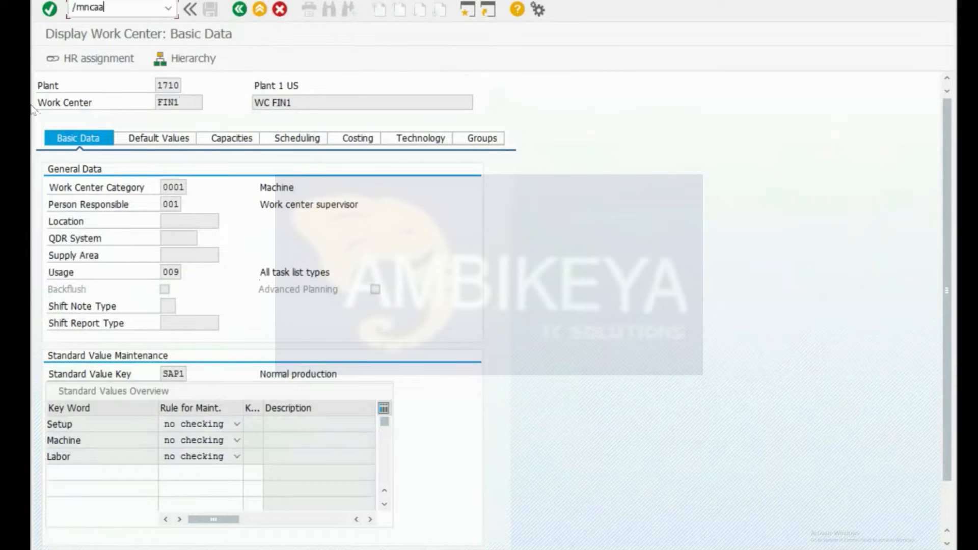
{"action": "key", "text": "BackSpace"}
{"action": "key", "text": "BackSpace"}
{"action": "key", "text": "BackSpace"}
{"action": "key", "text": "BackSpace"}
{"action": "key", "text": "BackSpace"}
{"action": "type", "text": "ncr02"}
{"action": "key", "text": "Return"}
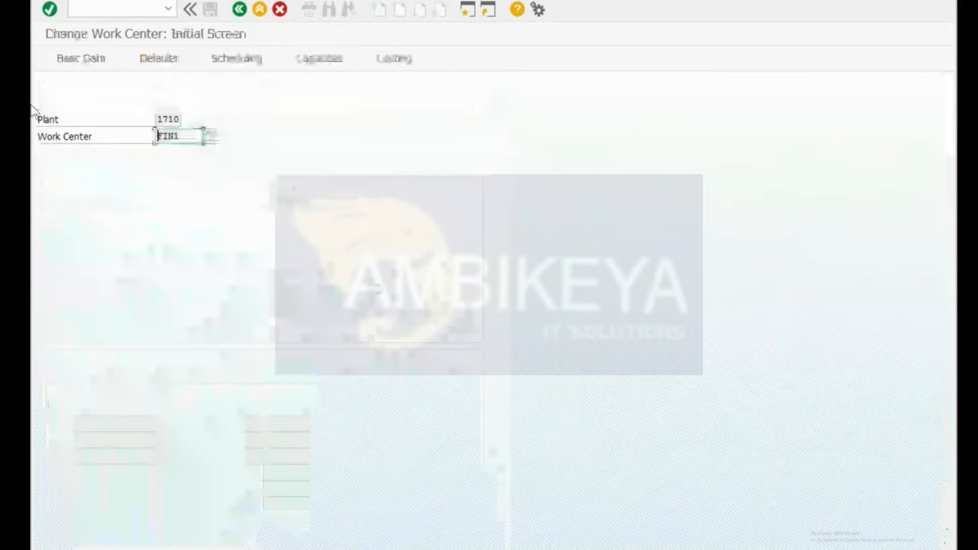
{"action": "key", "text": "Return"}
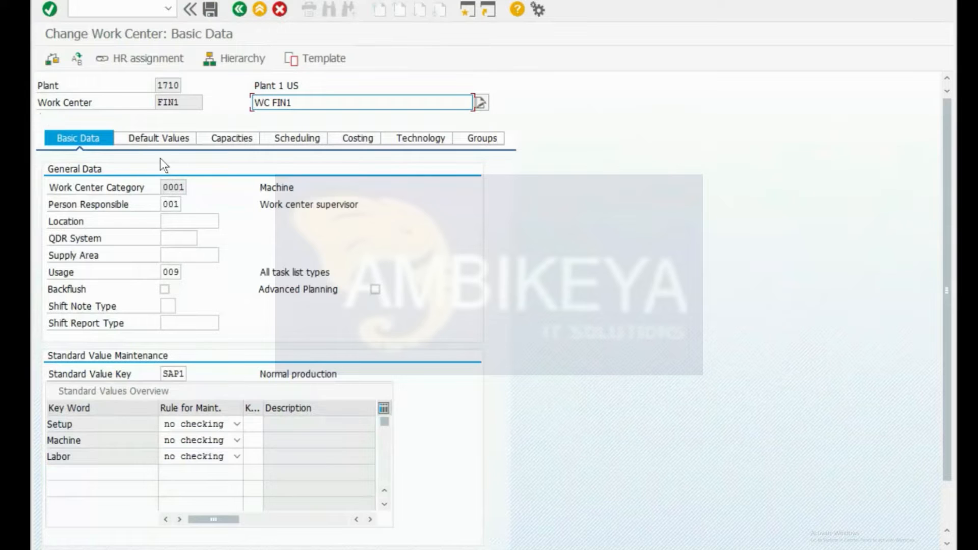
Step: Check FIN1's capacity header, then tick Advanced Planning in its basic data
{"action": "right_click", "coordinate": [237, 136]}
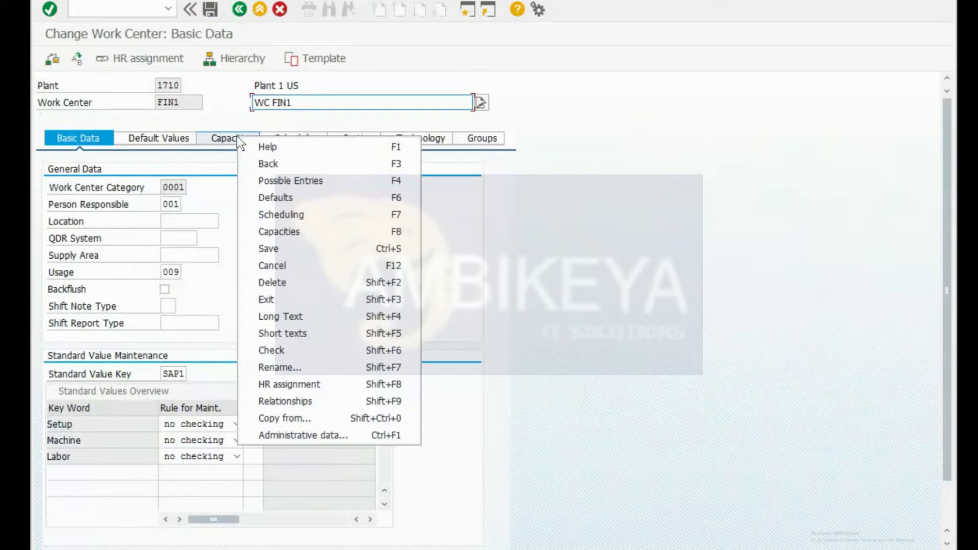
{"action": "left_click", "coordinate": [226, 141]}
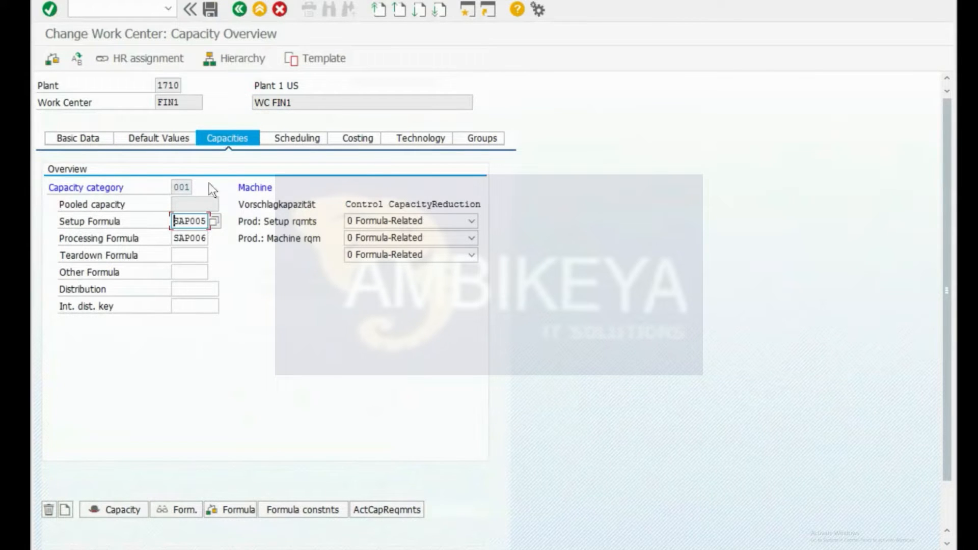
{"action": "left_click", "coordinate": [112, 508]}
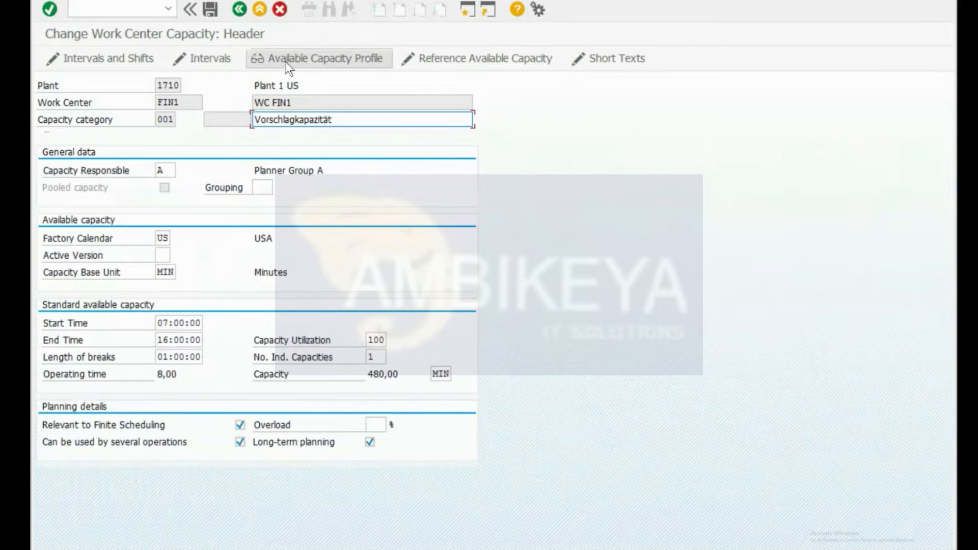
{"action": "left_click", "coordinate": [237, 14]}
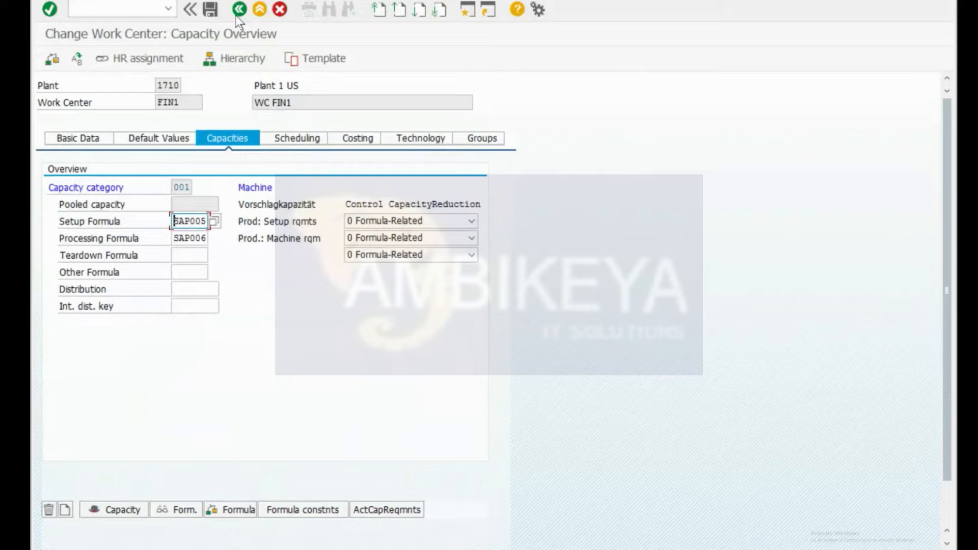
{"action": "left_click", "coordinate": [76, 142]}
{"action": "left_click", "coordinate": [375, 290]}
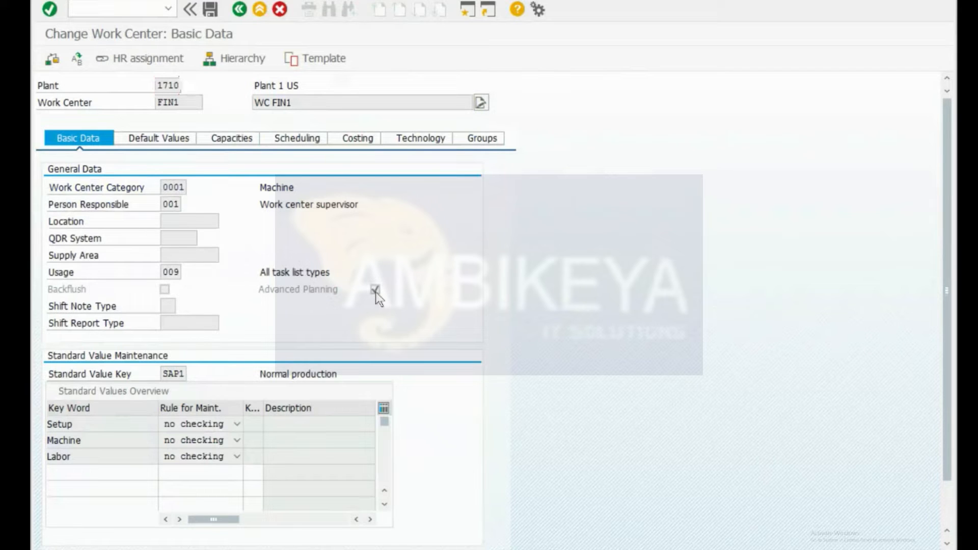
Step: Browse FIN1's costing and scheduling settings and capacity header, ending on basic data
{"action": "left_click", "coordinate": [364, 144]}
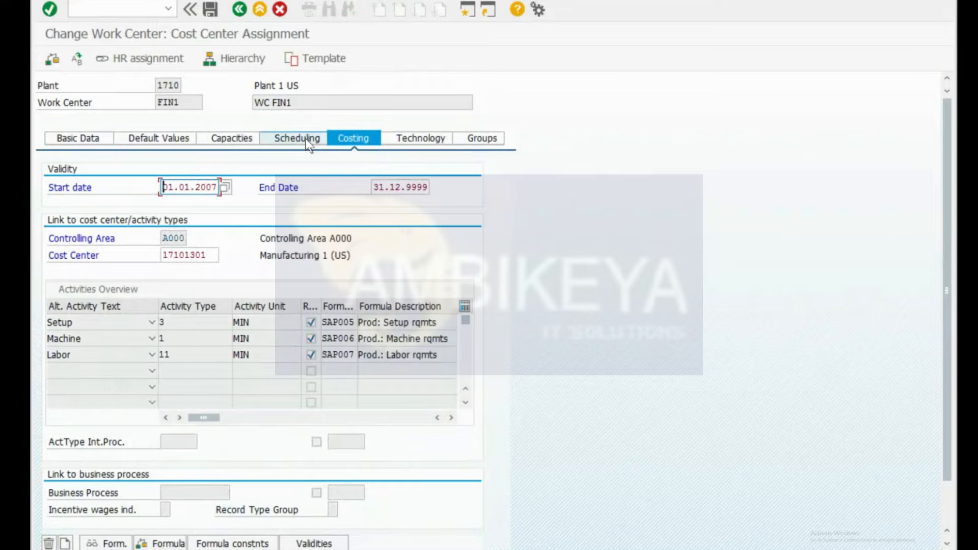
{"action": "left_click", "coordinate": [306, 140]}
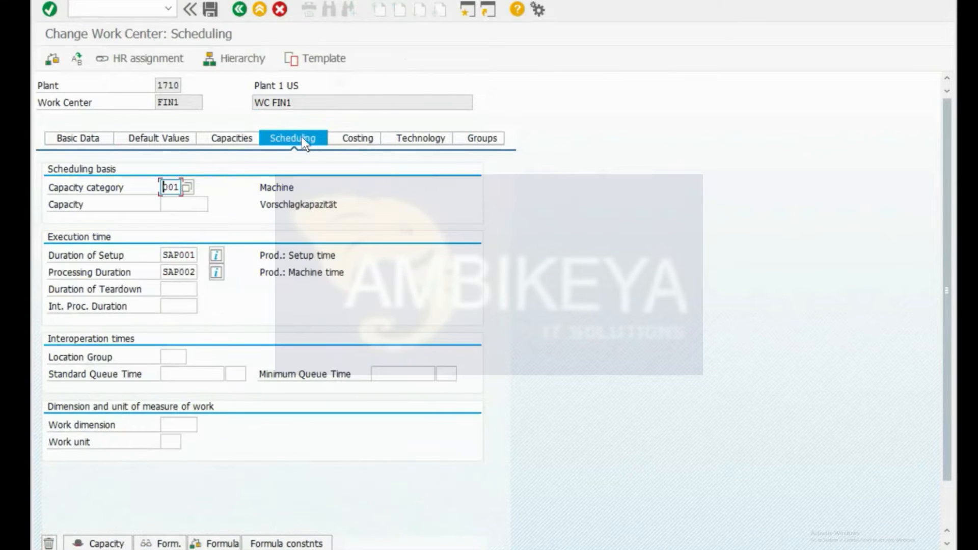
{"action": "left_click", "coordinate": [101, 543]}
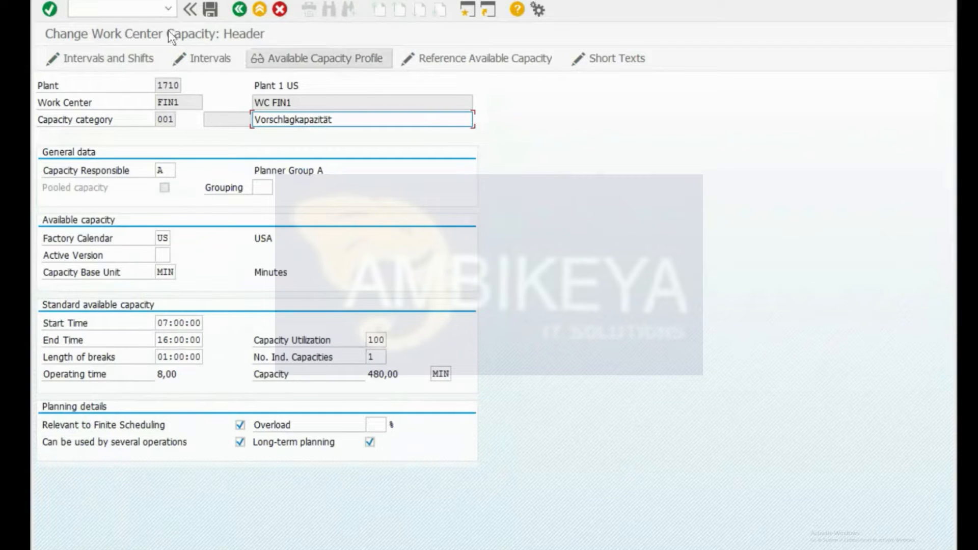
{"action": "left_click", "coordinate": [239, 9]}
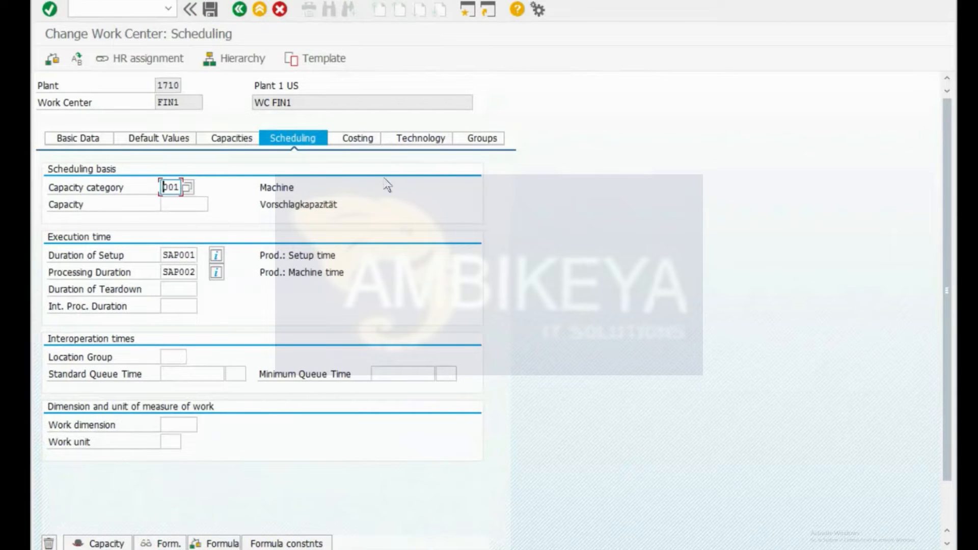
{"action": "left_click", "coordinate": [370, 136]}
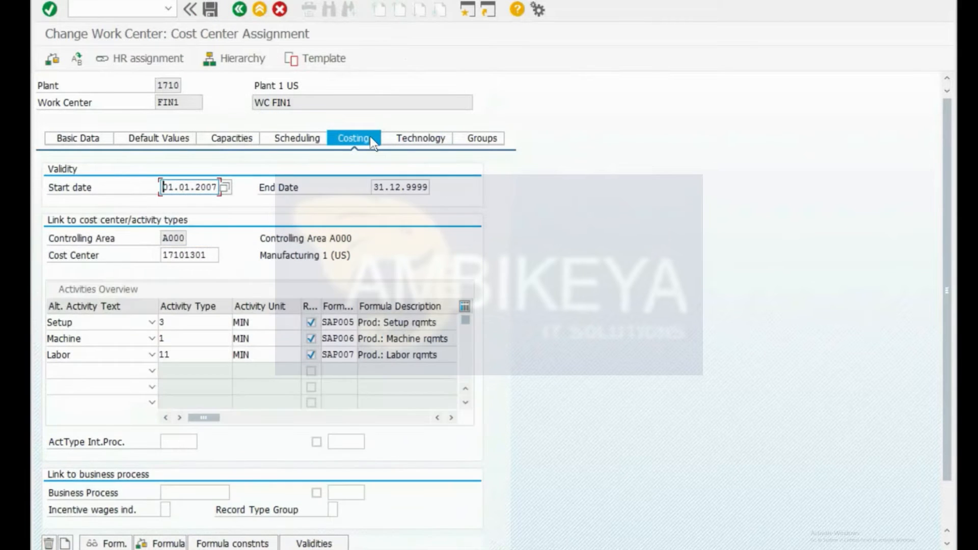
{"action": "left_click", "coordinate": [278, 138]}
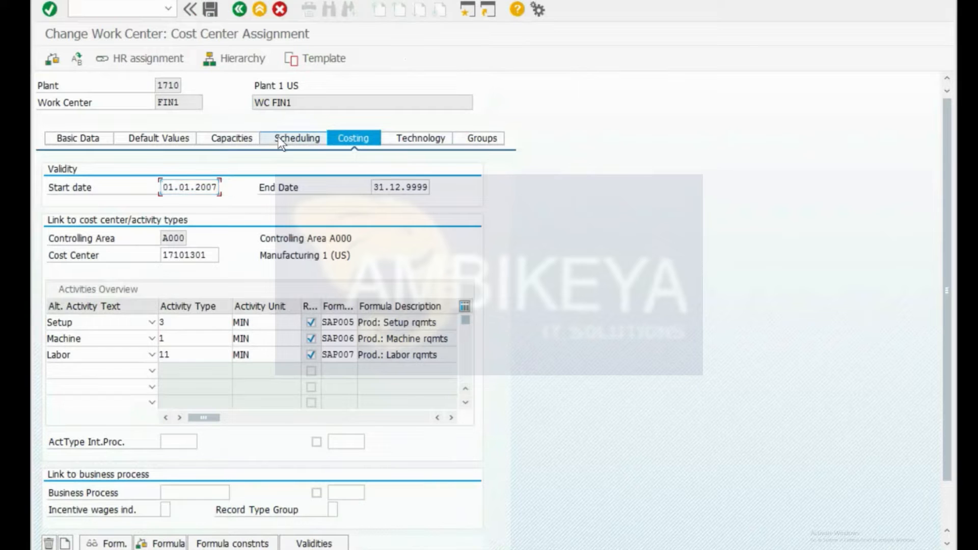
{"action": "key", "text": "Return"}
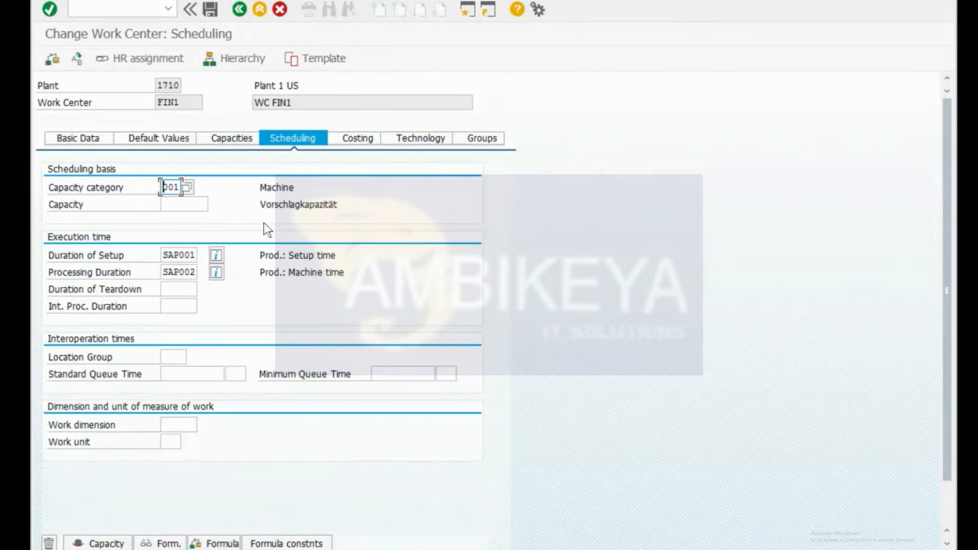
{"action": "left_click", "coordinate": [104, 543]}
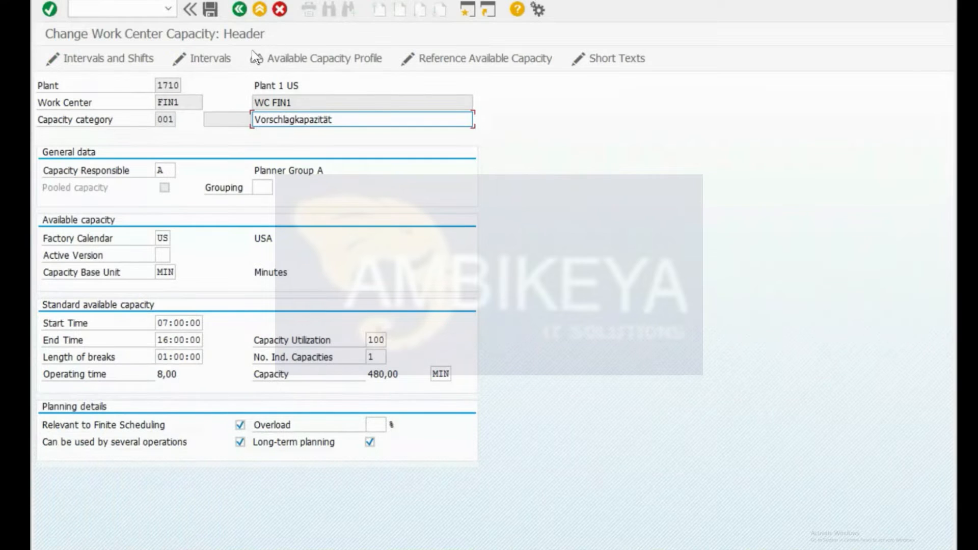
{"action": "left_click", "coordinate": [239, 9]}
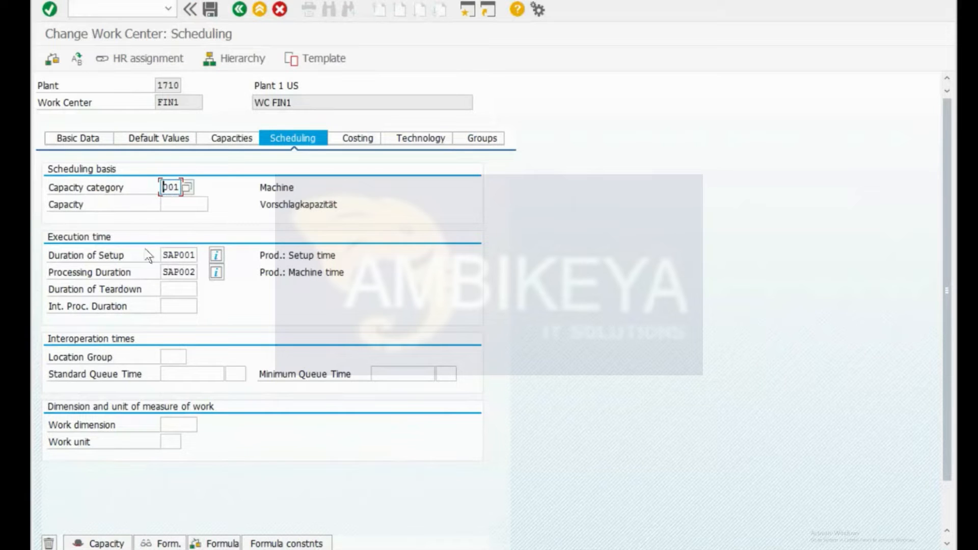
{"action": "left_click", "coordinate": [90, 139]}
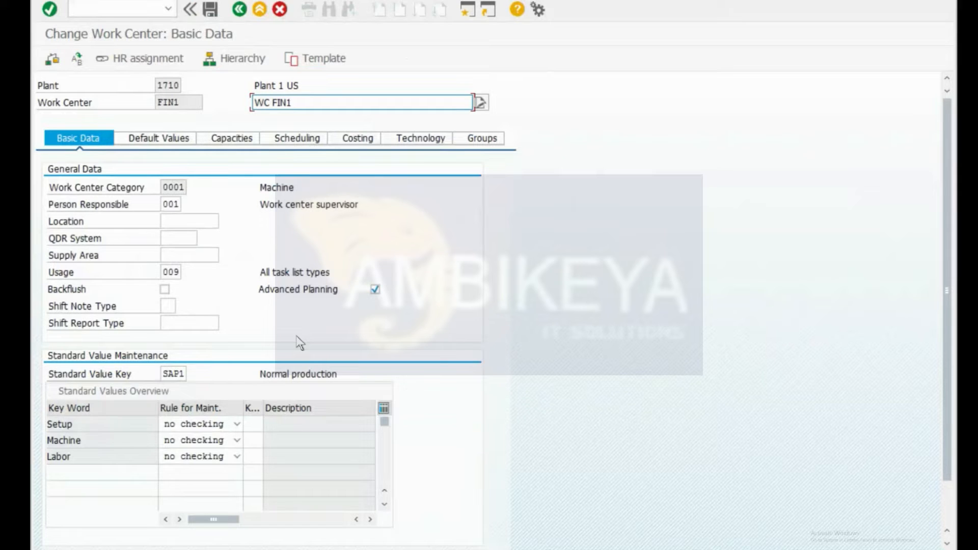
Step: Toggle work center FIN1 to display-only and back to change mode
{"action": "left_click", "coordinate": [383, 300]}
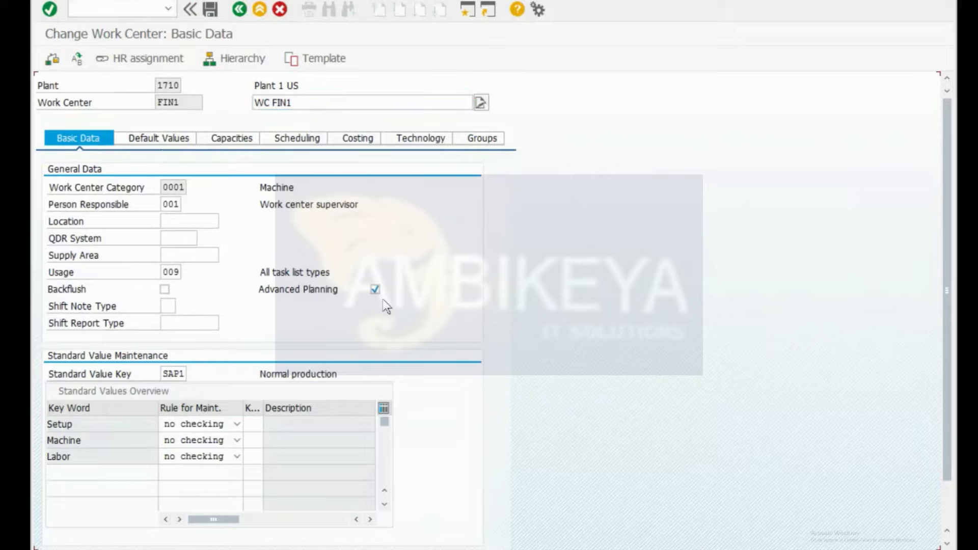
{"action": "key", "text": "Tab"}
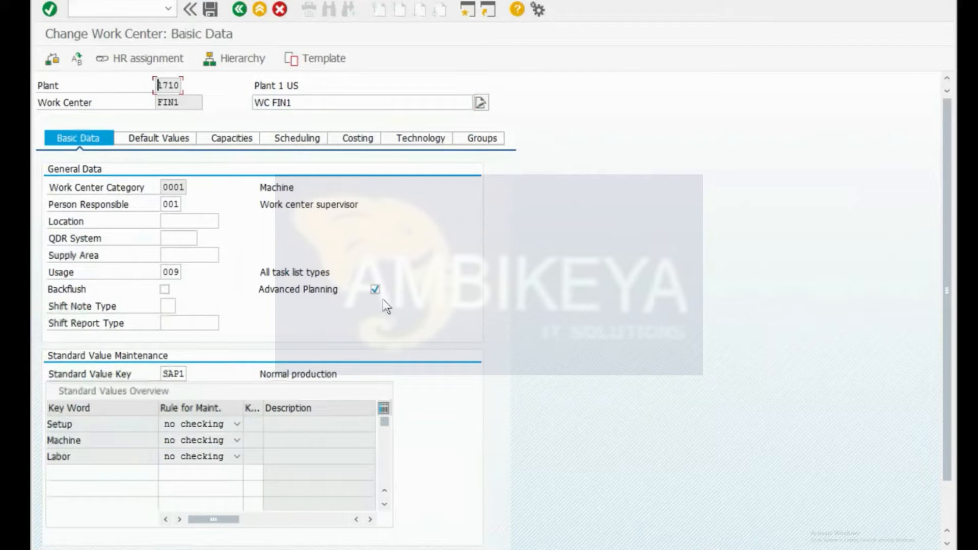
{"action": "key", "text": "Return"}
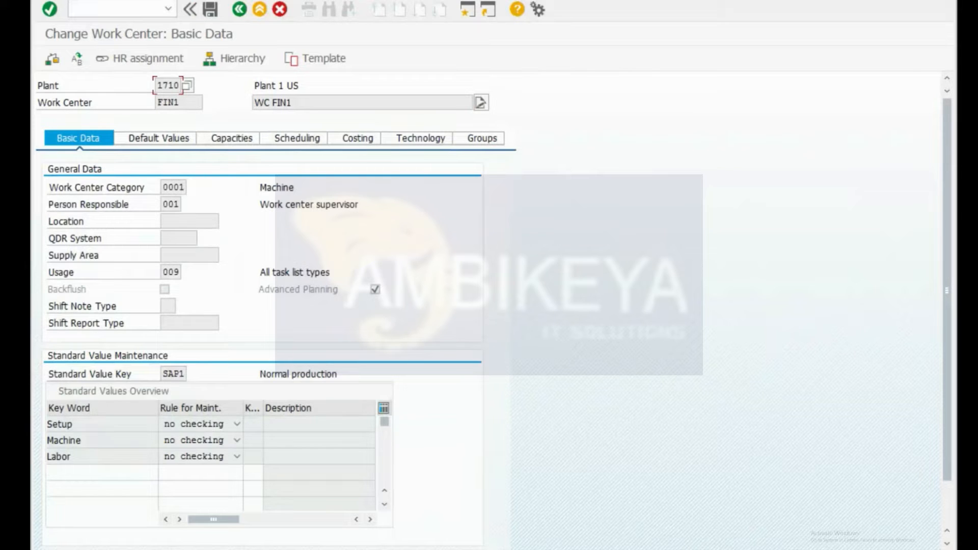
{"action": "key", "text": "Return"}
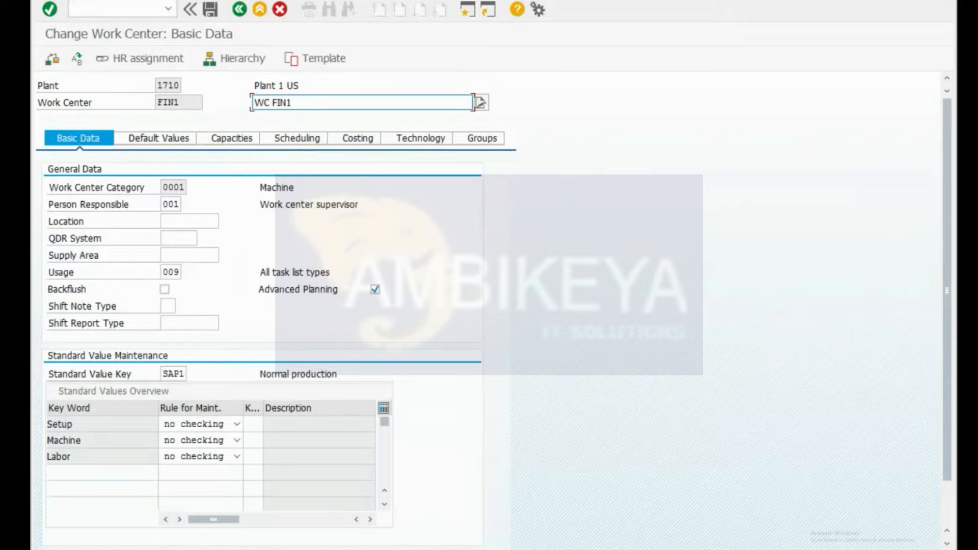
{"action": "left_click", "coordinate": [118, 9]}
Step: Start CR01 and enter a new work center ID for plant 1710
{"action": "type", "text": "/ncr01"}
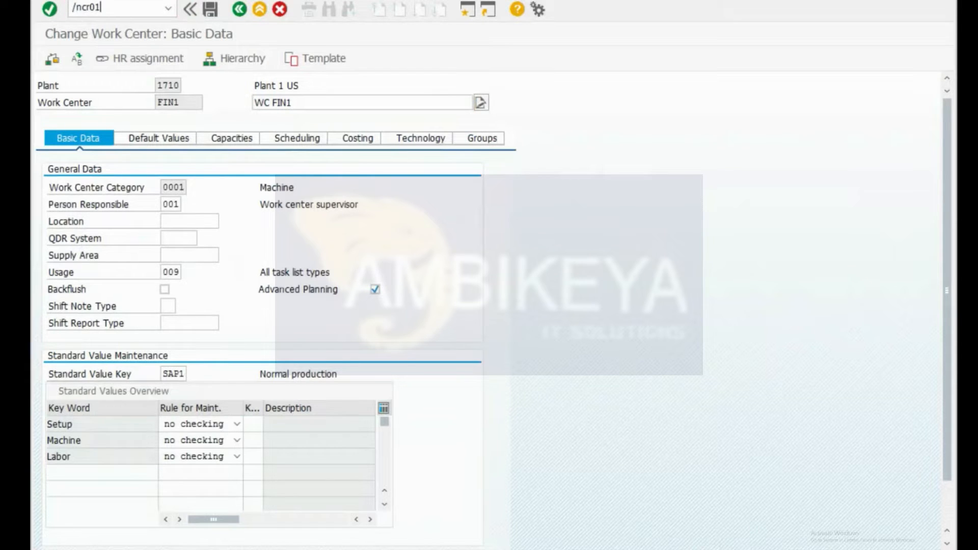
{"action": "key", "text": "Return"}
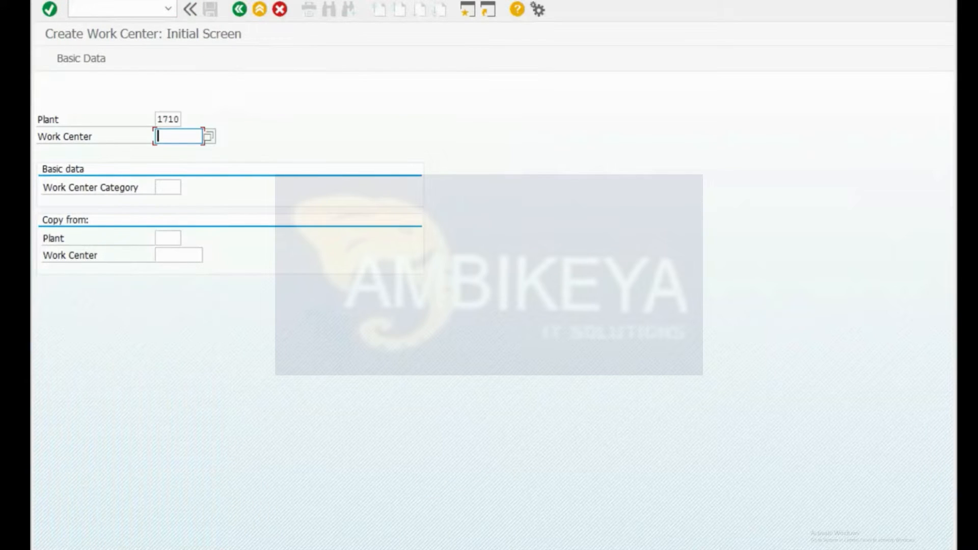
{"action": "type", "text": "praba"}
{"action": "key", "text": "Return"}
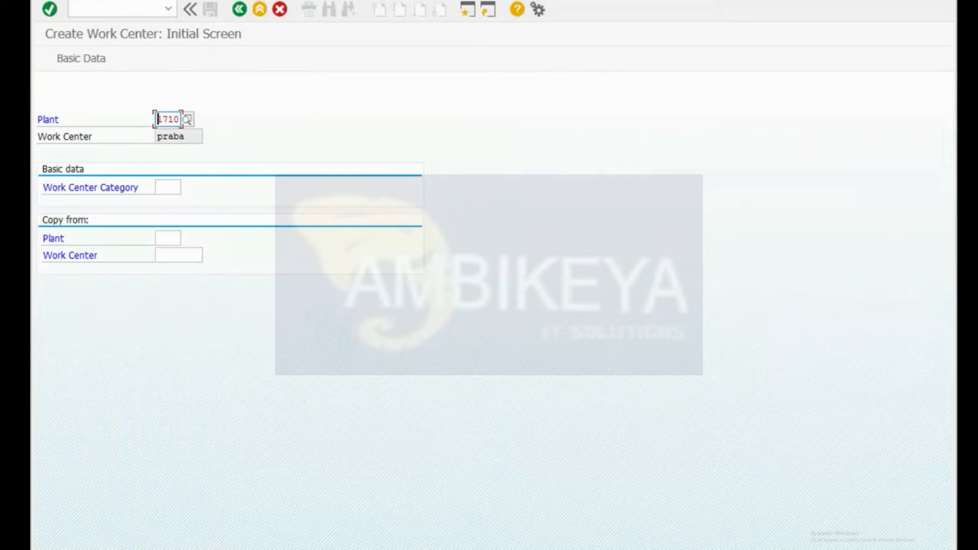
{"action": "key", "text": "Tab"}
{"action": "key", "text": "Return"}
{"action": "key", "text": "End"}
{"action": "type", "text": "000"}
{"action": "key", "text": "BackSpace"}
{"action": "key", "text": "BackSpace"}
{"action": "key", "text": "BackSpace"}
{"action": "key", "text": "Tab"}
{"action": "key", "text": "Tab"}
{"action": "key", "text": "Tab"}
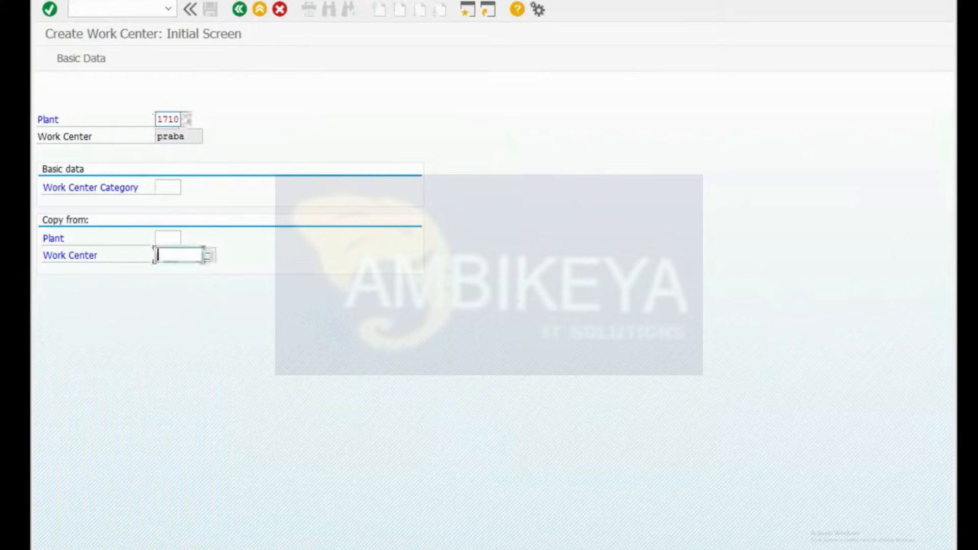
{"action": "key", "text": "shift+Tab"}
Step: Set work center category 0001 and proceed to basic data
{"action": "type", "text": "0001"}
{"action": "key", "text": "BackSpace"}
{"action": "key", "text": "BackSpace"}
{"action": "key", "text": "BackSpace"}
{"action": "key", "text": "BackSpace"}
{"action": "key", "text": "shift+Tab"}
{"action": "type", "text": "0001"}
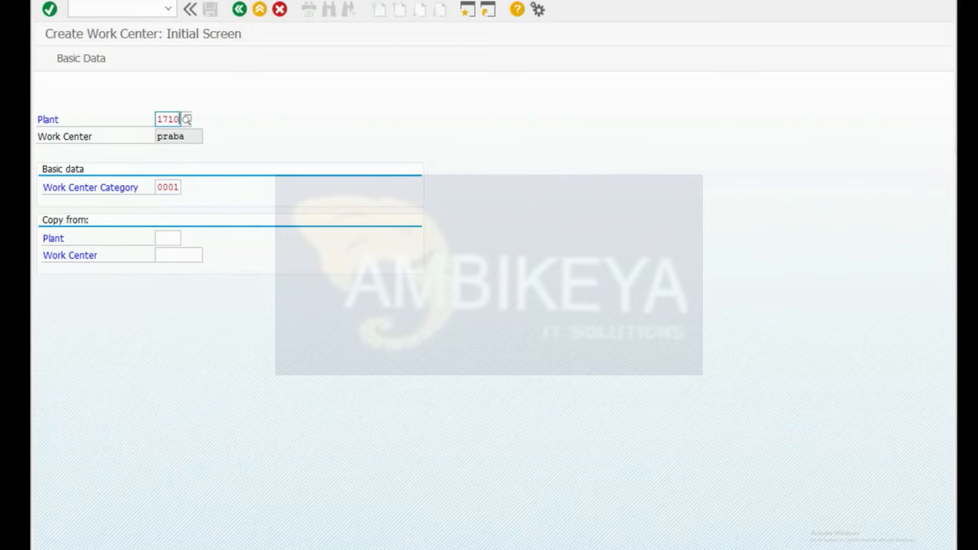
{"action": "key", "text": "Return"}
Step: Enter description test and person responsible 001
{"action": "type", "text": "test"}
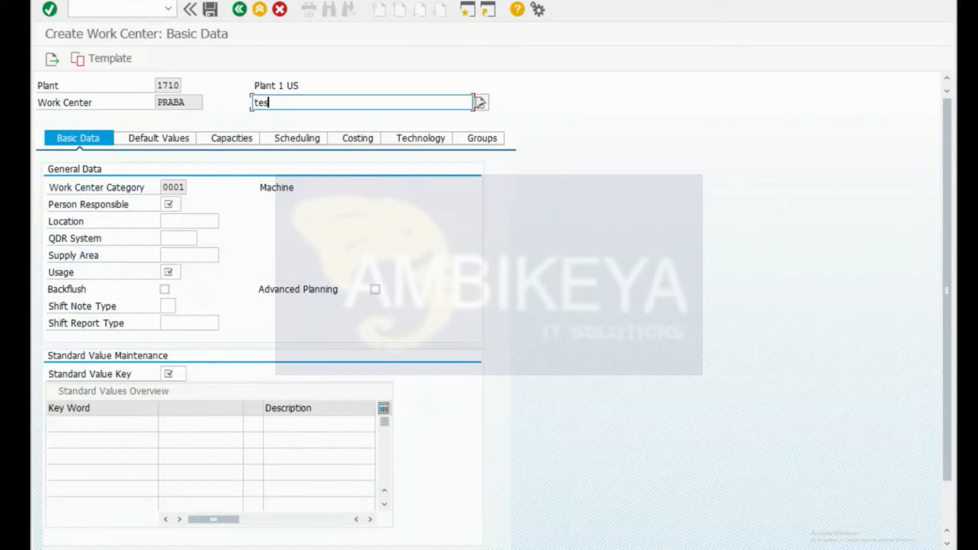
{"action": "key", "text": "Tab"}
{"action": "key", "text": "Tab"}
{"action": "key", "text": "Tab"}
{"action": "type", "text": "001"}
{"action": "key", "text": "Tab"}
{"action": "key", "text": "Tab"}
{"action": "key", "text": "shift+Tab"}
{"action": "key", "text": "shift+Tab"}
{"action": "key", "text": "shift+Tab"}
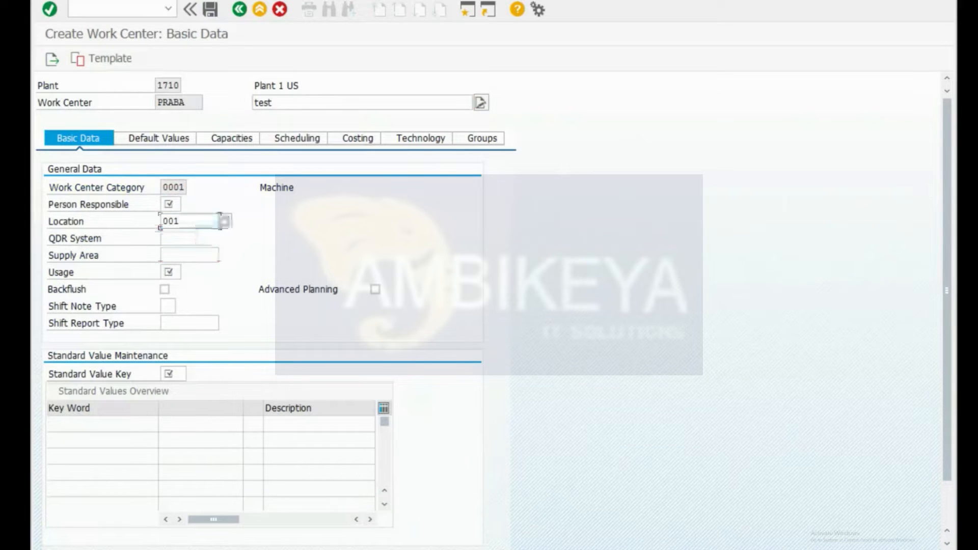
{"action": "type", "text": "001"}
{"action": "key", "text": "Tab"}
{"action": "key", "text": "BackSpace"}
{"action": "key", "text": "BackSpace"}
{"action": "key", "text": "BackSpace"}
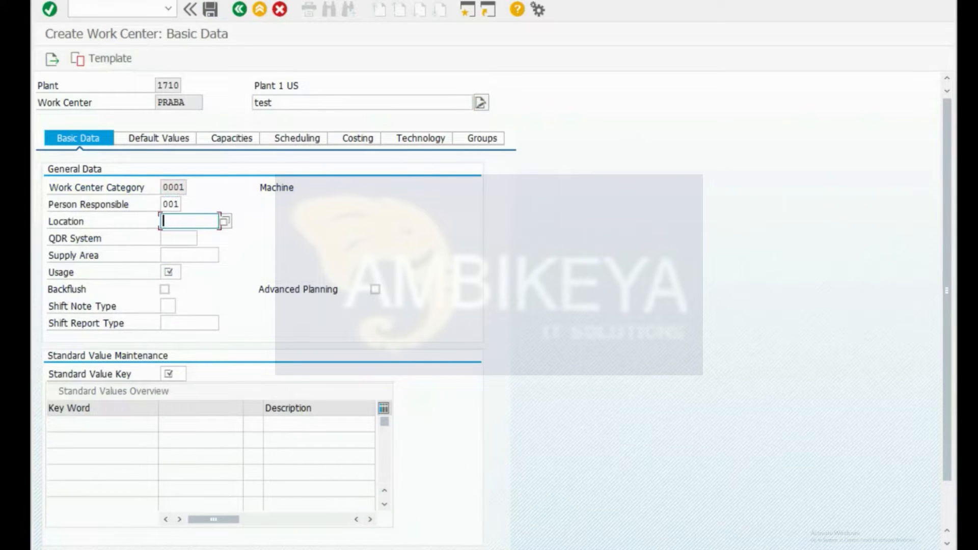
{"action": "key", "text": "Tab"}
{"action": "key", "text": "Tab"}
{"action": "key", "text": "Tab"}
Step: Set usage 009 and standard value key SAP1, then view the default values
{"action": "type", "text": "009"}
{"action": "key", "text": "Return"}
{"action": "type", "text": "SAP1"}
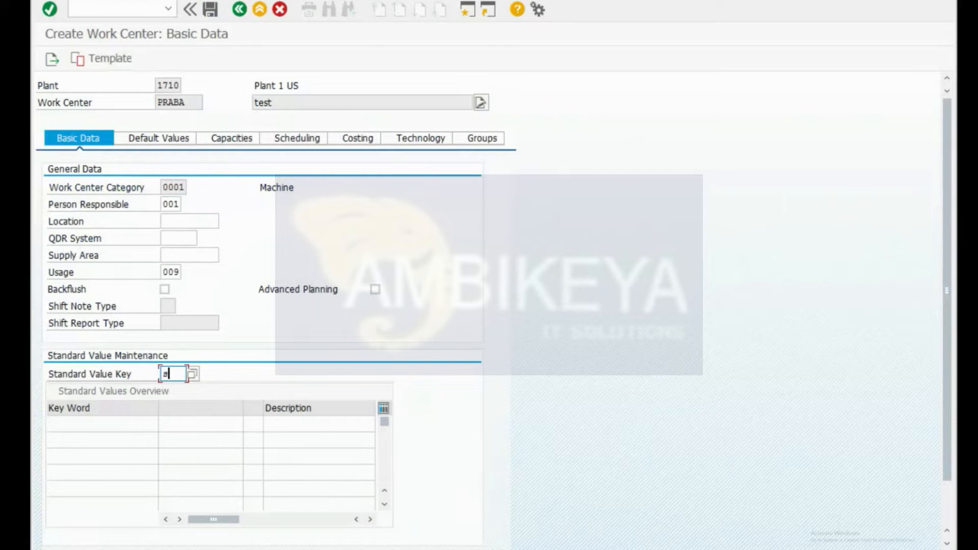
{"action": "key", "text": "Return"}
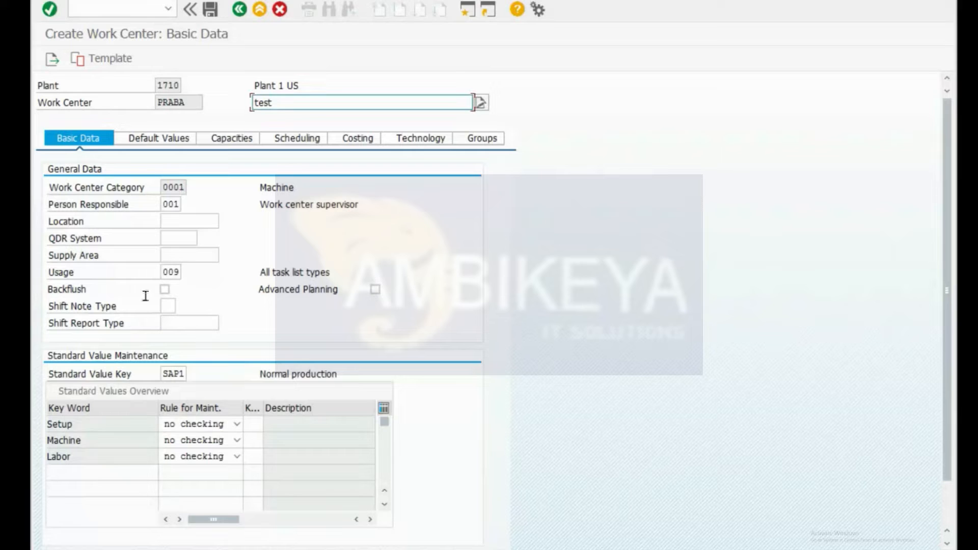
{"action": "left_click", "coordinate": [173, 141]}
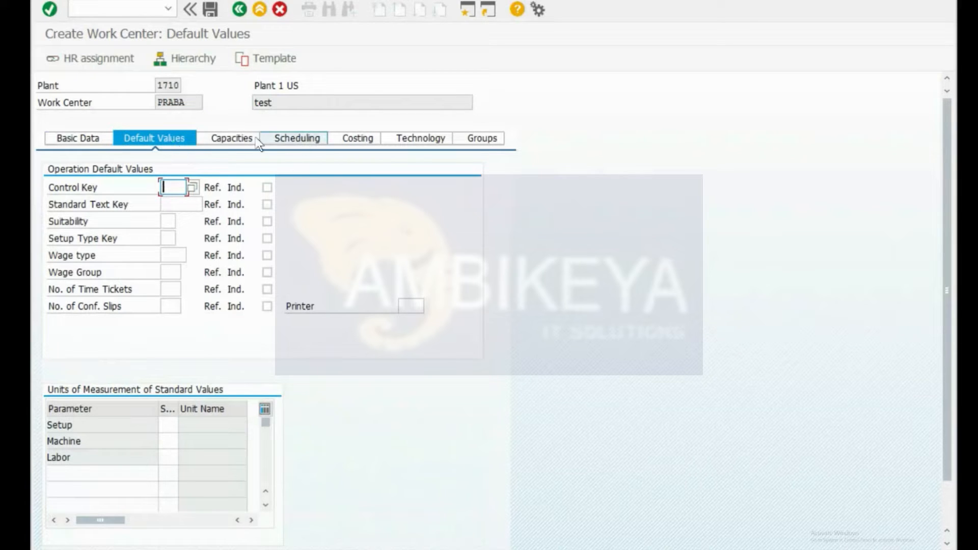
Step: Enter capacity category 001, replacing the mistaken 010, to reach its capacity header
{"action": "left_click", "coordinate": [235, 136]}
{"action": "type", "text": "010"}
{"action": "key", "text": "Return"}
{"action": "key", "text": "Delete"}
{"action": "key", "text": "Delete"}
{"action": "key", "text": "Delete"}
{"action": "type", "text": "001"}
{"action": "key", "text": "Return"}
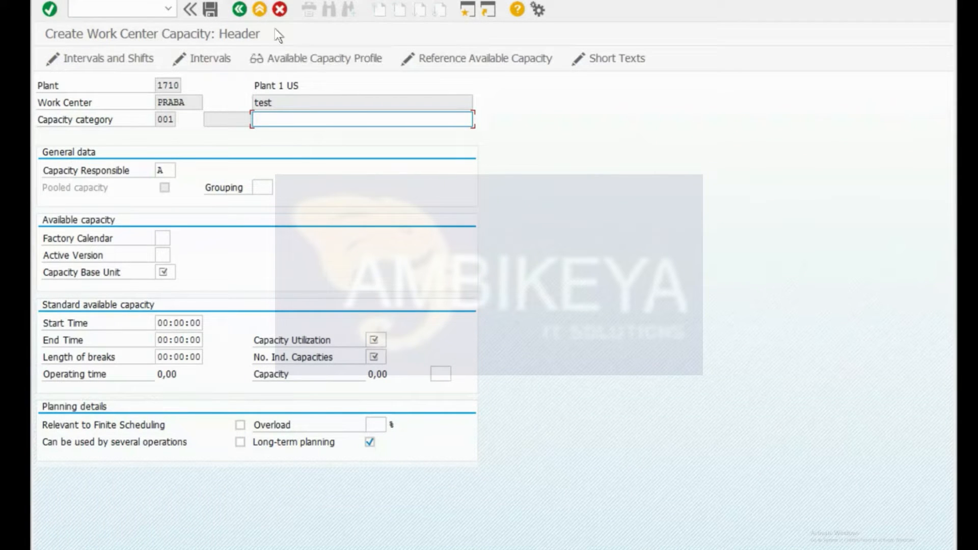
Step: Exit the empty capacity header back to the capacities overview
{"action": "left_click", "coordinate": [239, 9]}
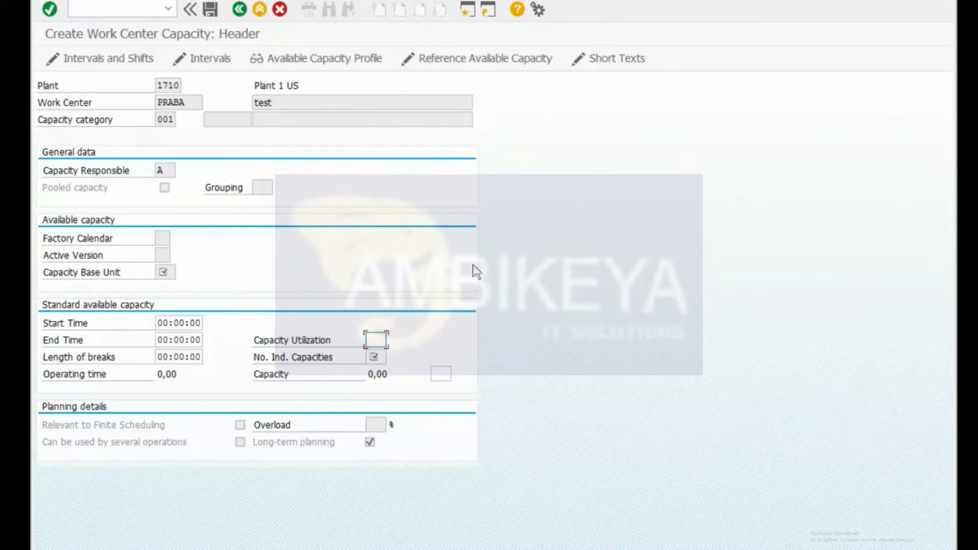
{"action": "left_click", "coordinate": [243, 10]}
{"action": "left_click", "coordinate": [261, 9]}
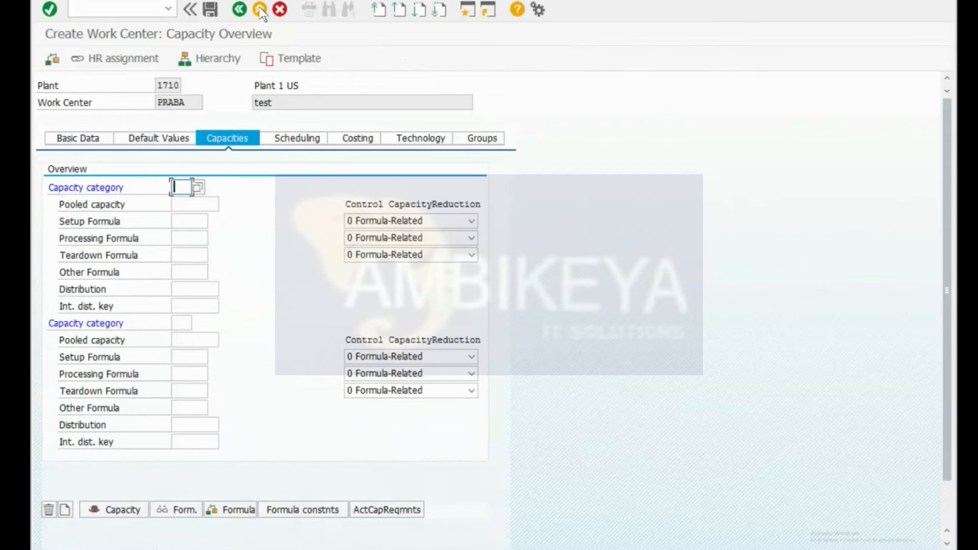
Step: Set capacity category 001 (Machine) on the Scheduling tab
{"action": "left_click", "coordinate": [313, 143]}
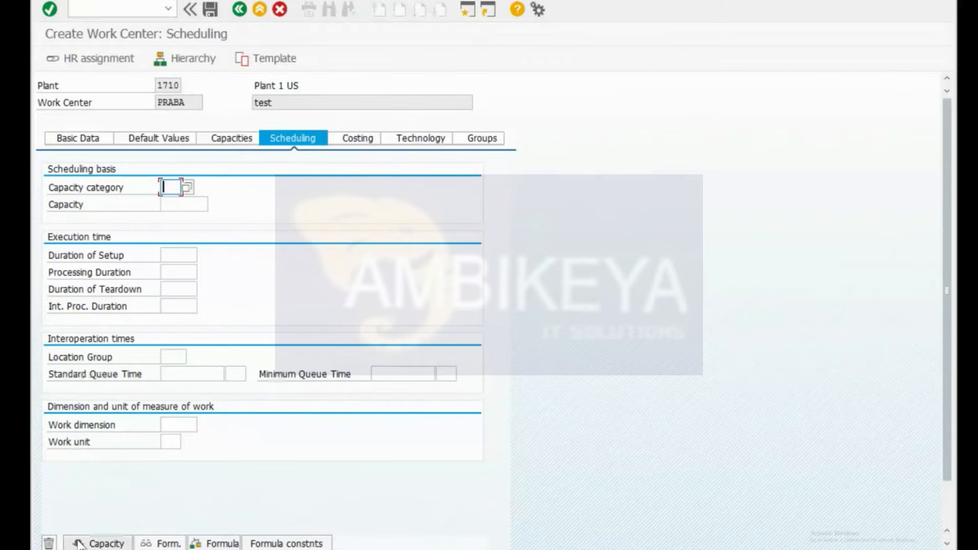
{"action": "type", "text": "001"}
{"action": "key", "text": "Return"}
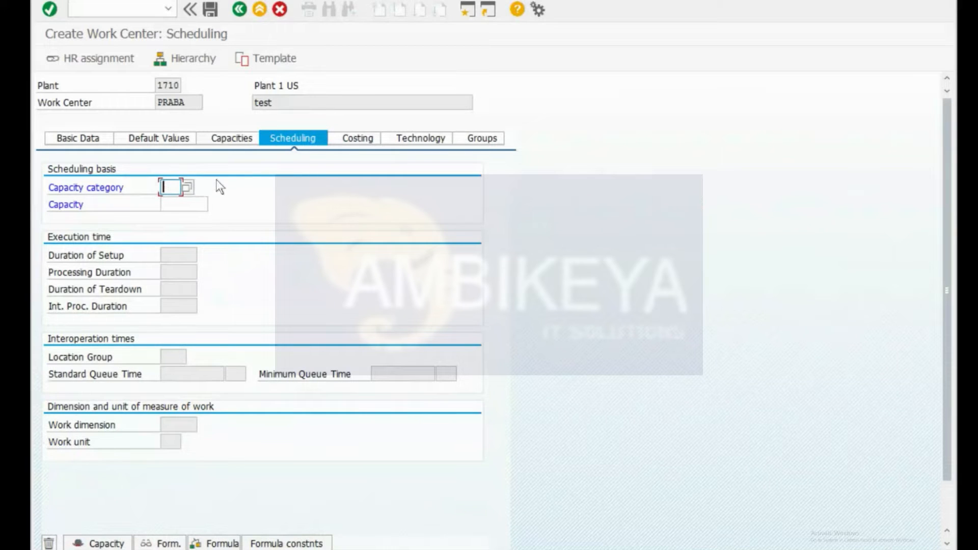
{"action": "left_click", "coordinate": [187, 185]}
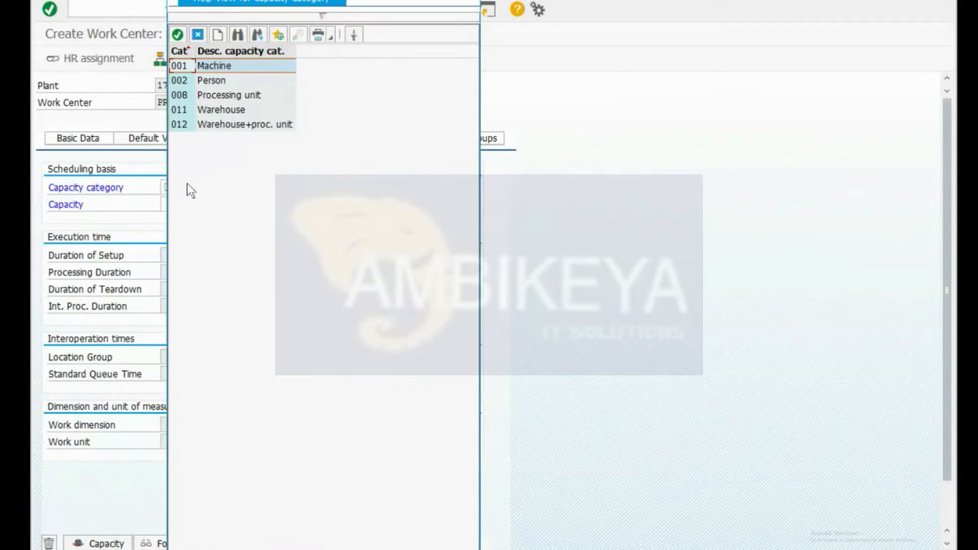
{"action": "double_click", "coordinate": [236, 71]}
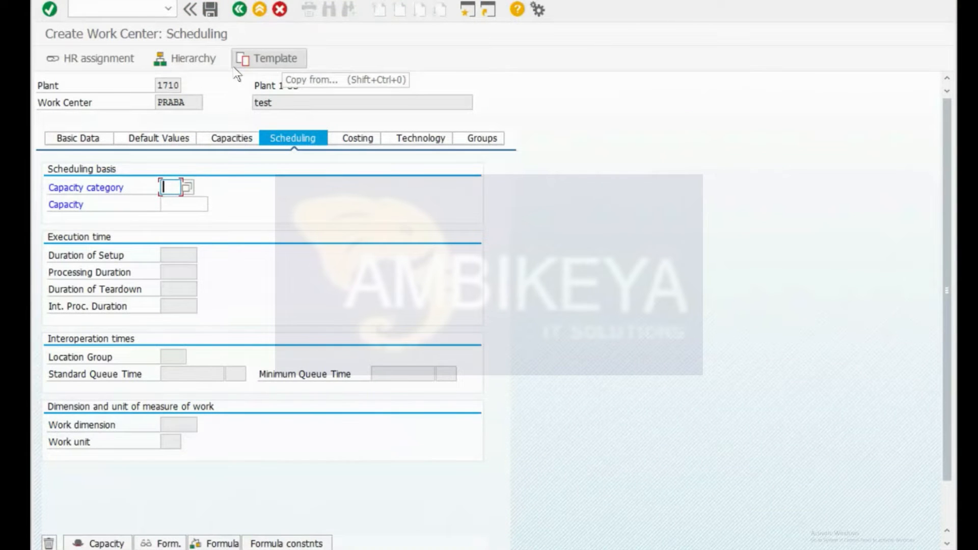
Step: Leave the unsaved work center with /n and return to the Excel workbook
{"action": "key", "text": "ctrl+slash"}
{"action": "type", "text": "/n"}
{"action": "key", "text": "Return"}
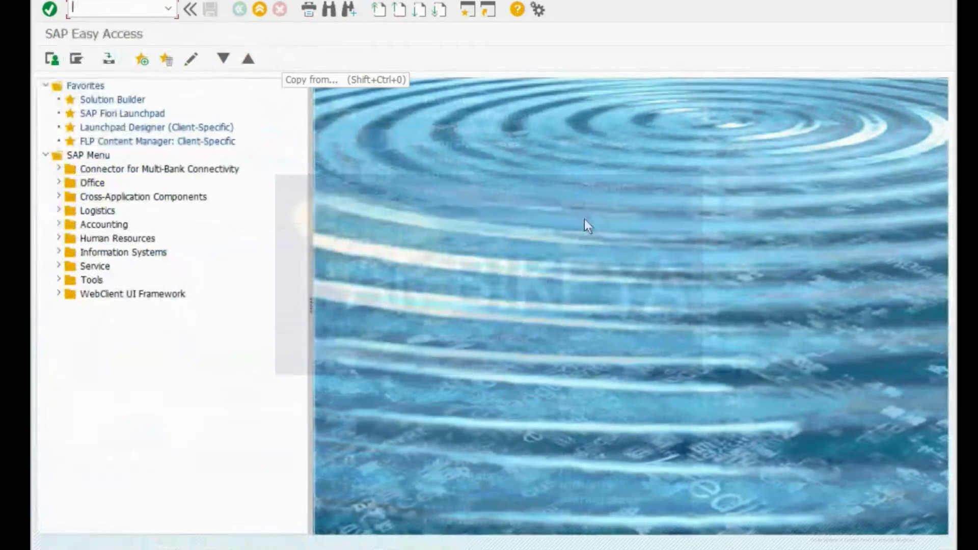
{"action": "key", "text": "ctrl+super+Right"}
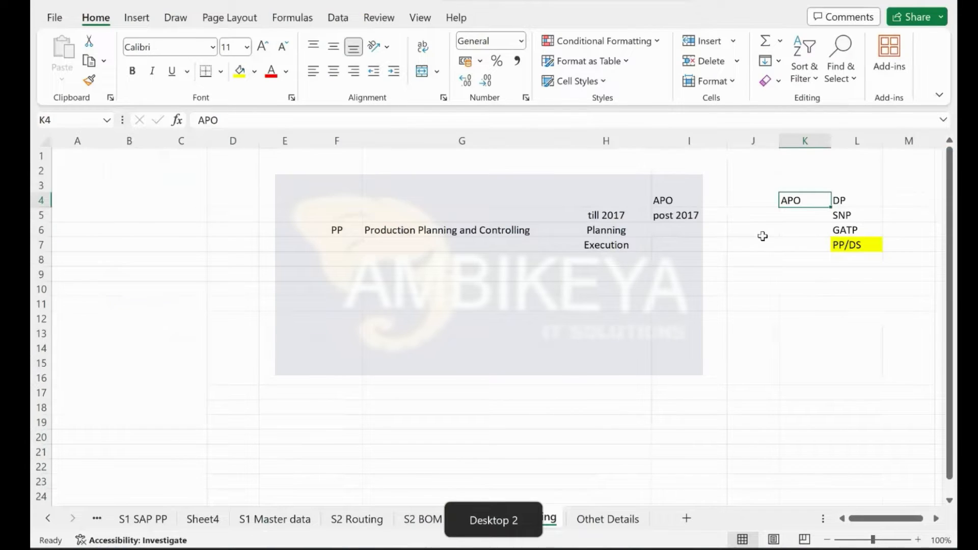
{"action": "scroll", "coordinate": [762, 236], "scroll_direction": "right", "scroll_amount": 3}
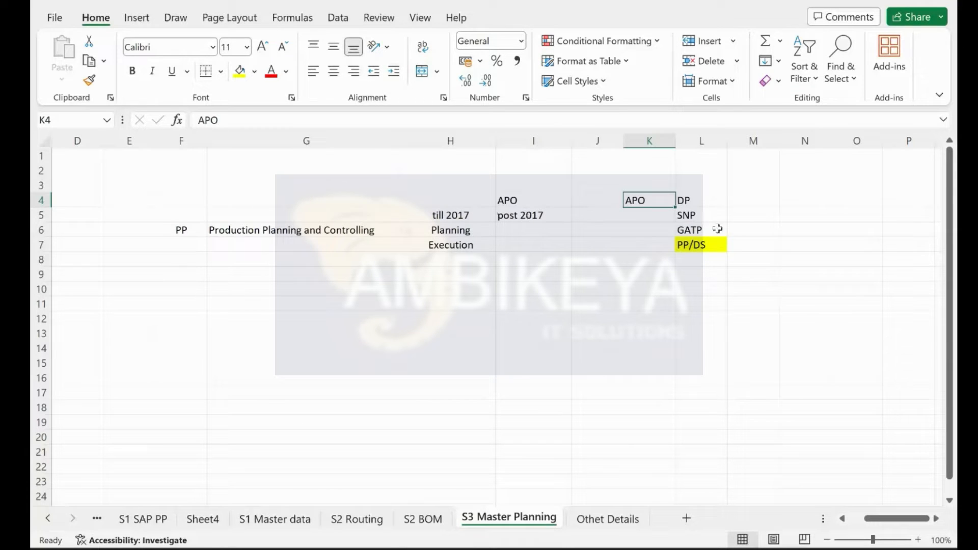
{"action": "left_click", "coordinate": [697, 243]}
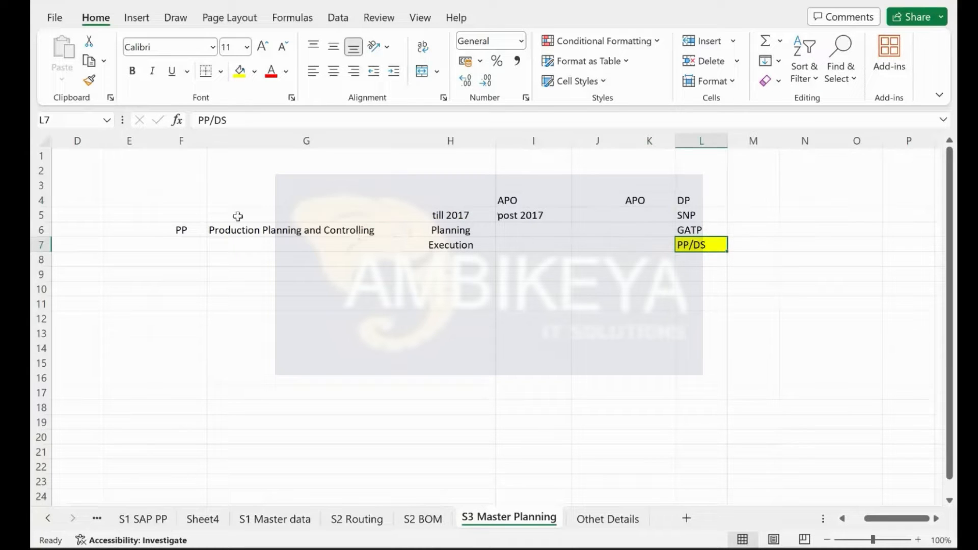
{"action": "left_click", "coordinate": [177, 239]}
{"action": "left_click", "coordinate": [182, 228]}
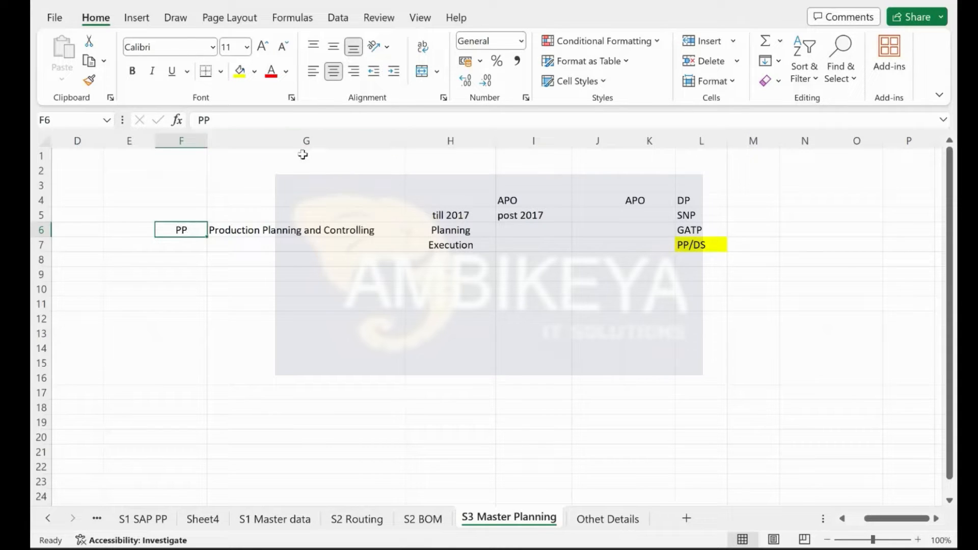
{"action": "left_click", "coordinate": [735, 244]}
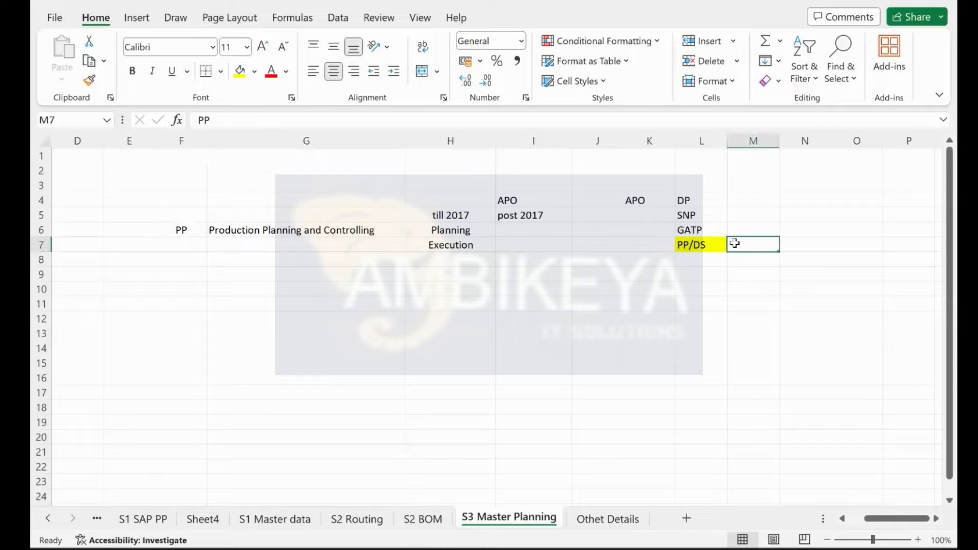
{"action": "scroll", "coordinate": [734, 243], "scroll_direction": "up", "scroll_amount": 2}
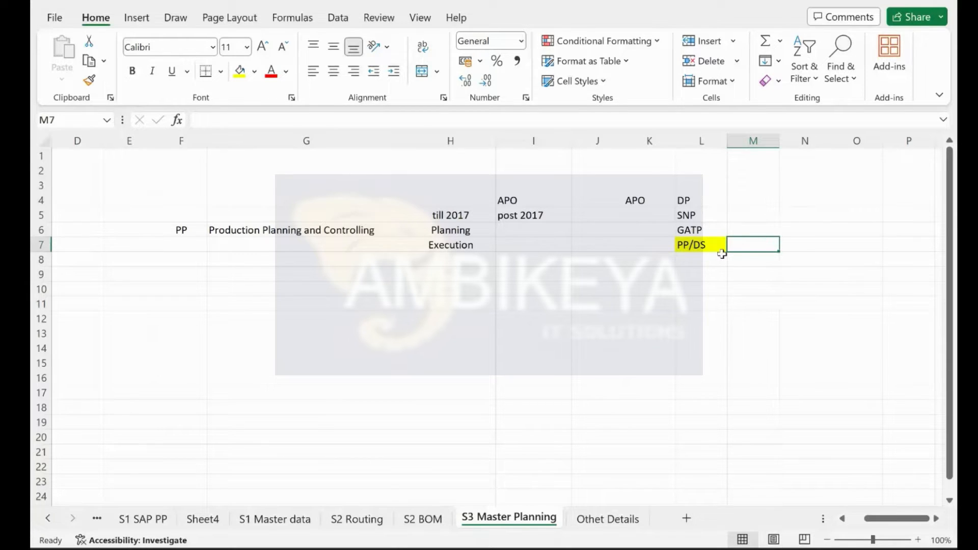
Step: Enter 1 PIR and 2 SO in columns D–E, add 3, and centre column D
{"action": "left_click", "coordinate": [63, 173]}
{"action": "type", "text": "1"}
{"action": "key", "text": "Tab"}
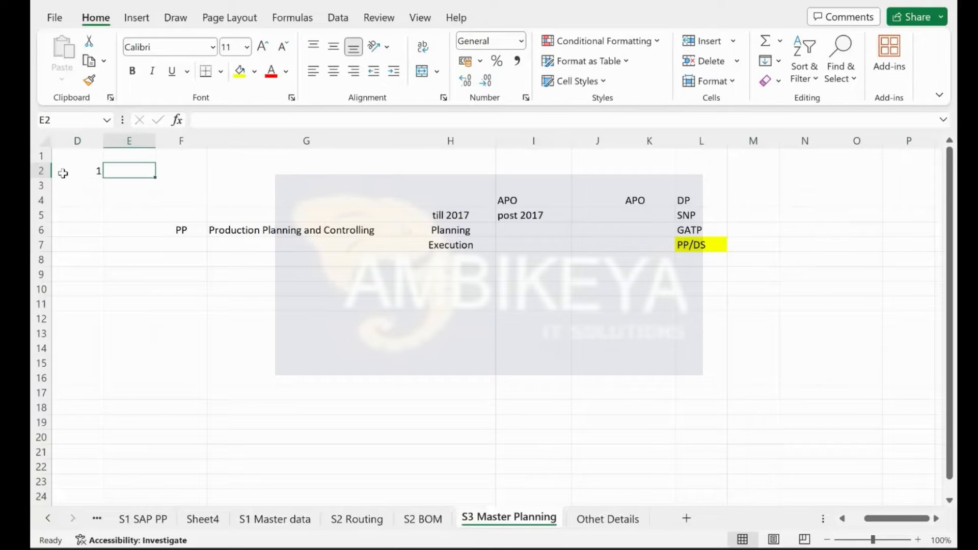
{"action": "type", "text": "PIR"}
{"action": "key", "text": "Return"}
{"action": "type", "text": "2"}
{"action": "key", "text": "Tab"}
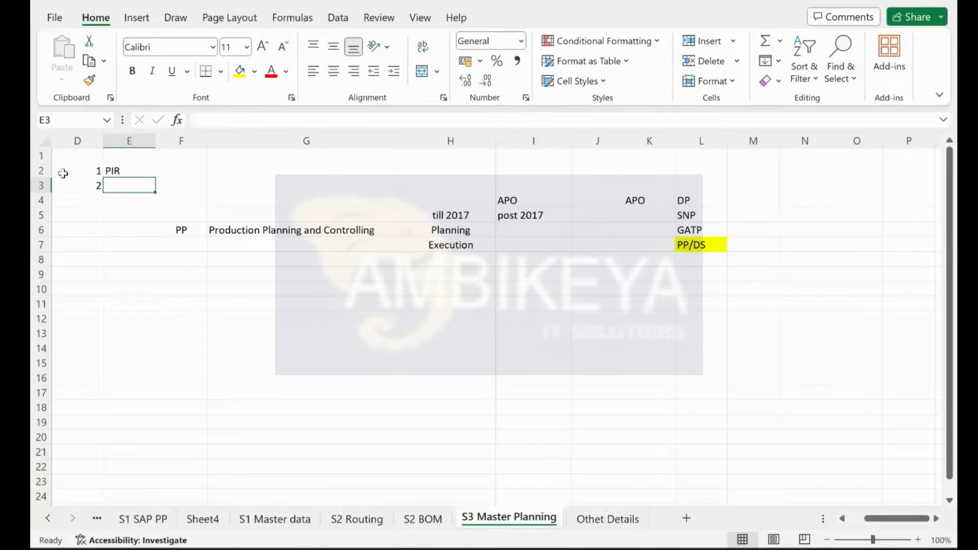
{"action": "type", "text": "SO"}
{"action": "key", "text": "Return"}
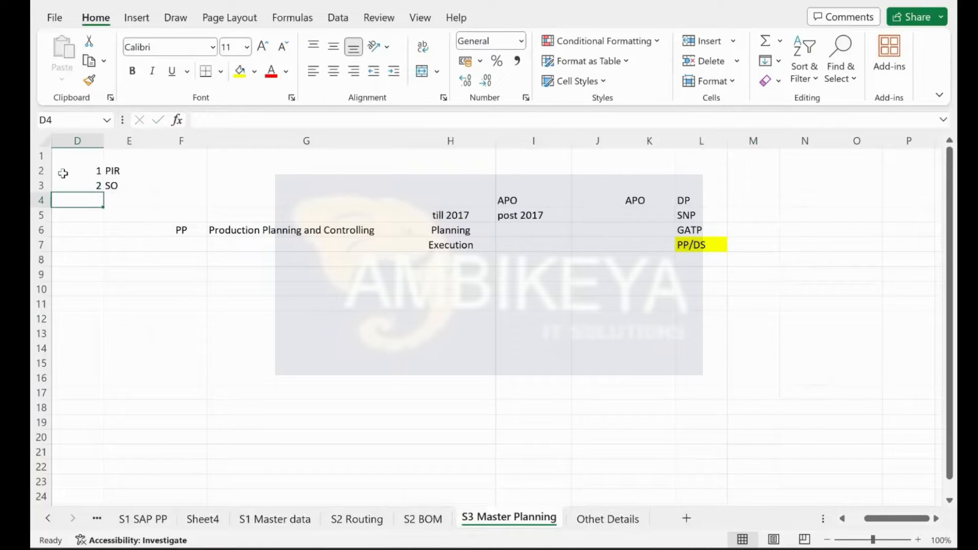
{"action": "type", "text": "3"}
{"action": "key", "text": "Tab"}
{"action": "right_click", "coordinate": [70, 141]}
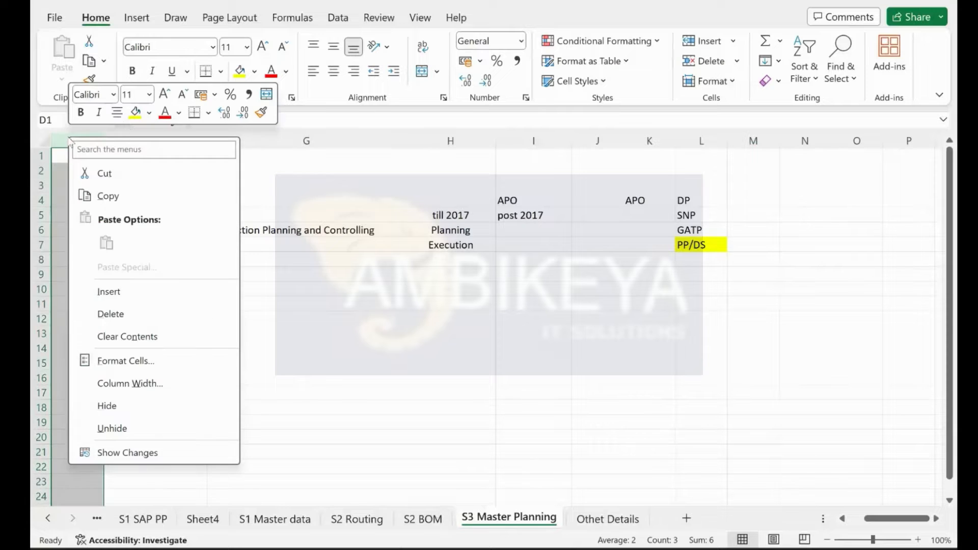
{"action": "left_click", "coordinate": [117, 113]}
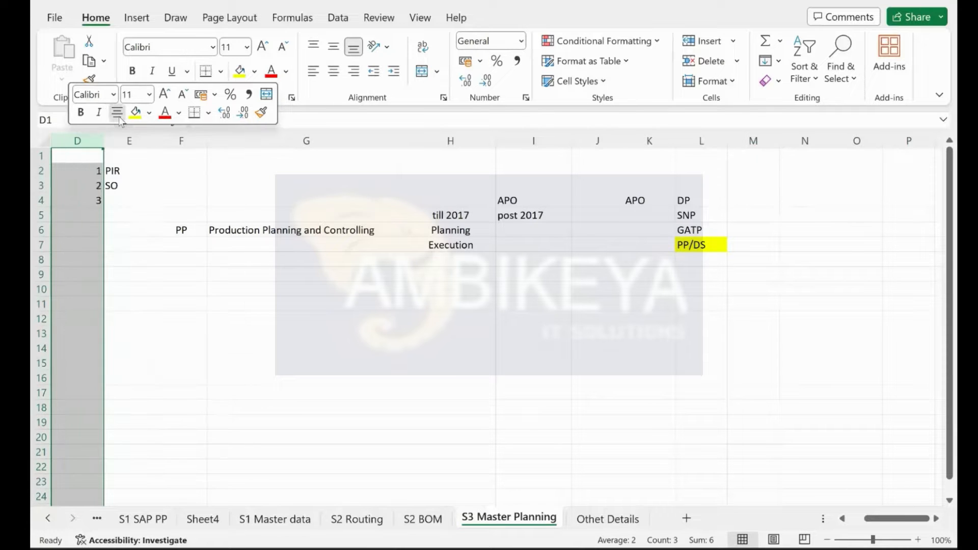
Step: Complete the list with S&OP beside 3, then 4 LTP and 5 FBP
{"action": "left_click", "coordinate": [126, 205]}
{"action": "type", "text": "S&OP"}
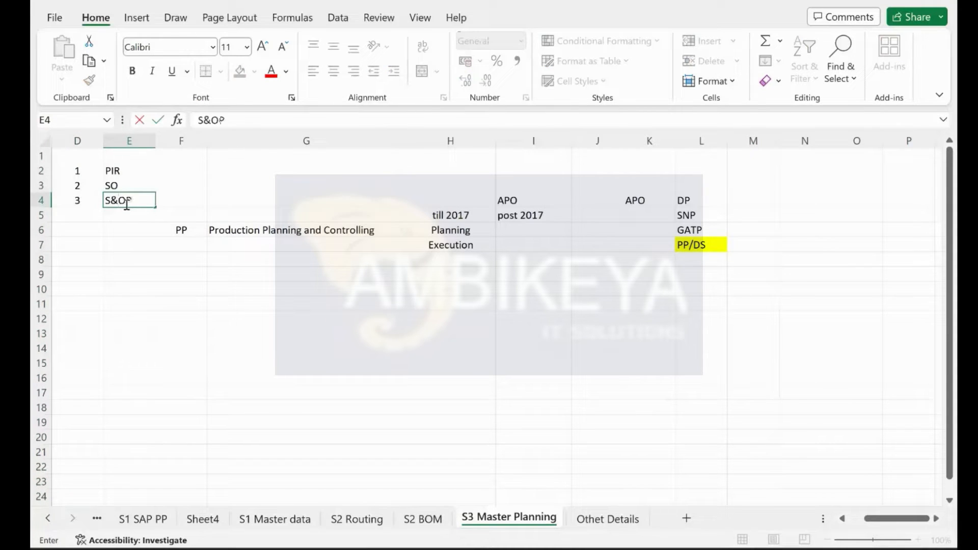
{"action": "key", "text": "Return"}
{"action": "key", "text": "Left"}
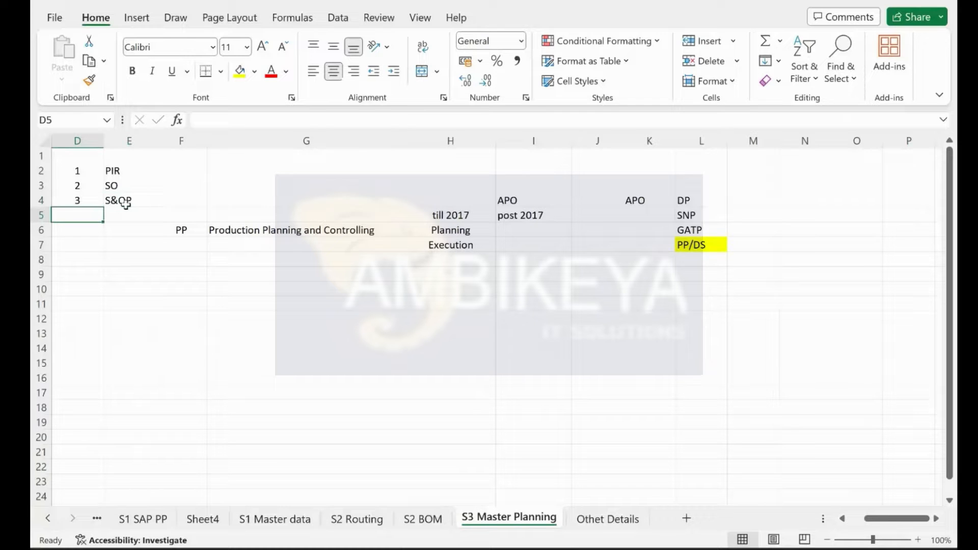
{"action": "type", "text": "4"}
{"action": "key", "text": "Tab"}
{"action": "type", "text": "LTP"}
{"action": "key", "text": "Return"}
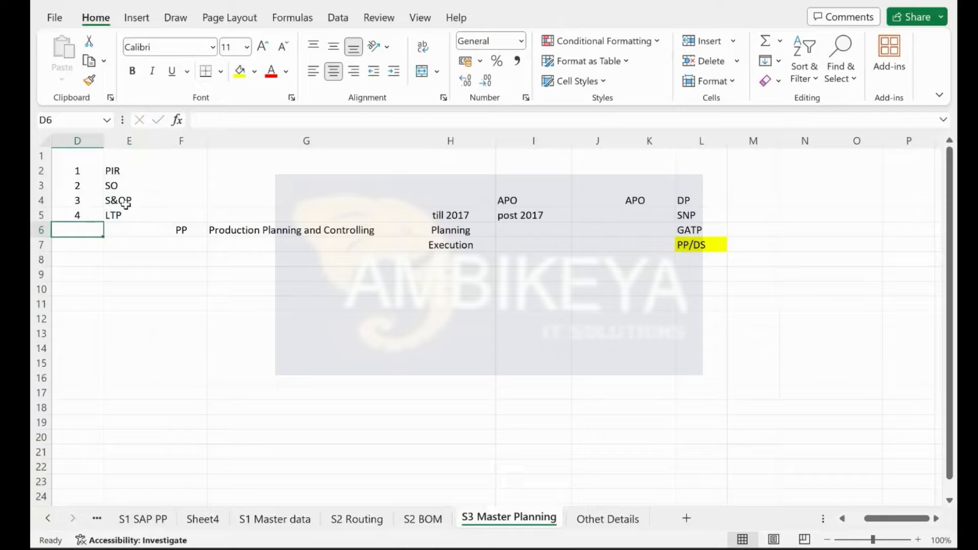
{"action": "type", "text": "5"}
{"action": "key", "text": "Tab"}
{"action": "type", "text": "FBP"}
{"action": "key", "text": "Return"}
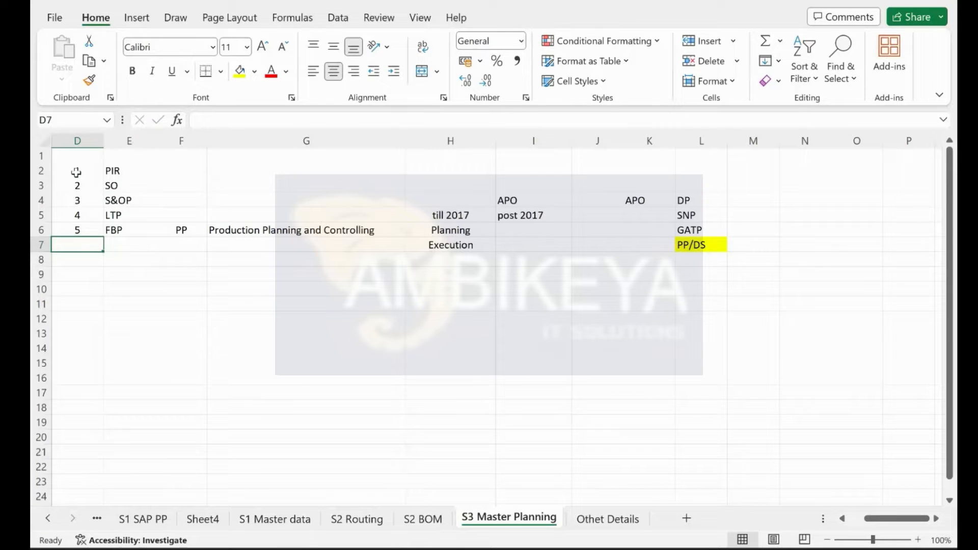
{"action": "left_click_drag", "start_coordinate": [40, 170], "coordinate": [36, 193]}
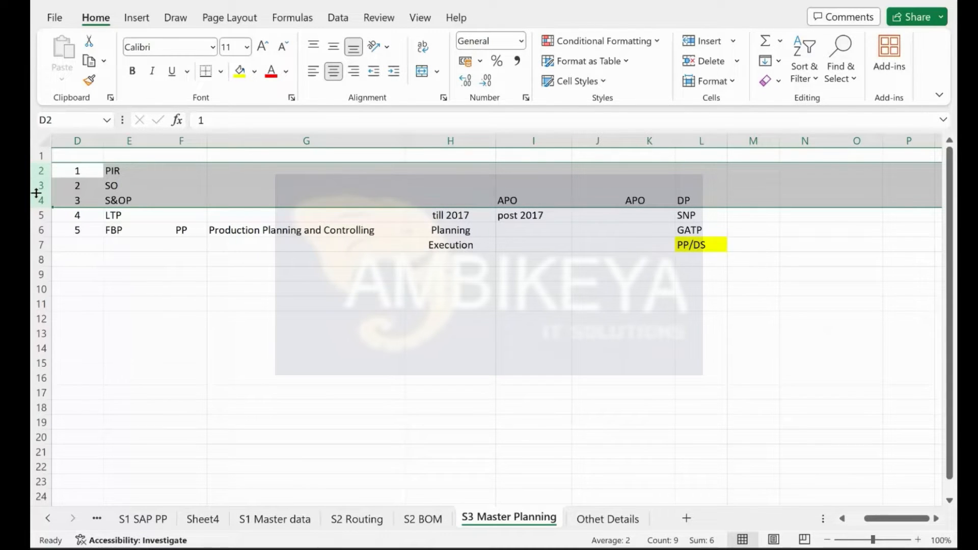
{"action": "scroll", "coordinate": [83, 310], "scroll_direction": "down", "scroll_amount": 3}
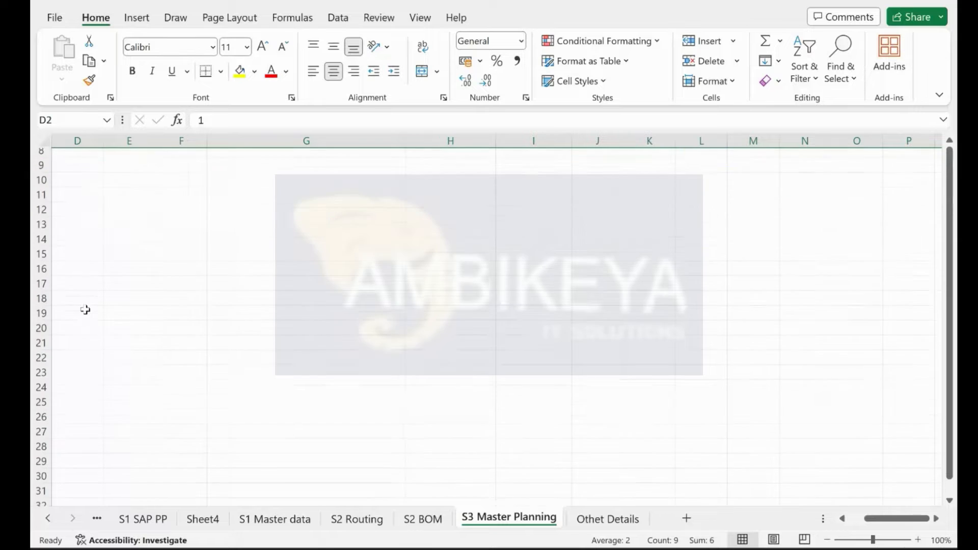
Step: Dismiss the Teams toast and move via S1 Master data and Sheet4 to the S1 SAP PP flow
{"action": "left_click", "coordinate": [165, 202]}
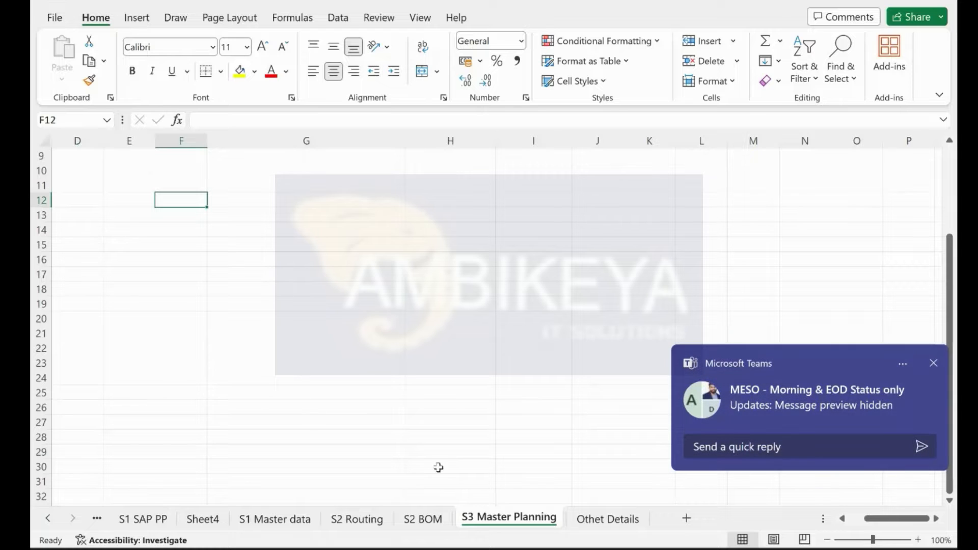
{"action": "left_click", "coordinate": [933, 363]}
{"action": "left_click", "coordinate": [274, 519]}
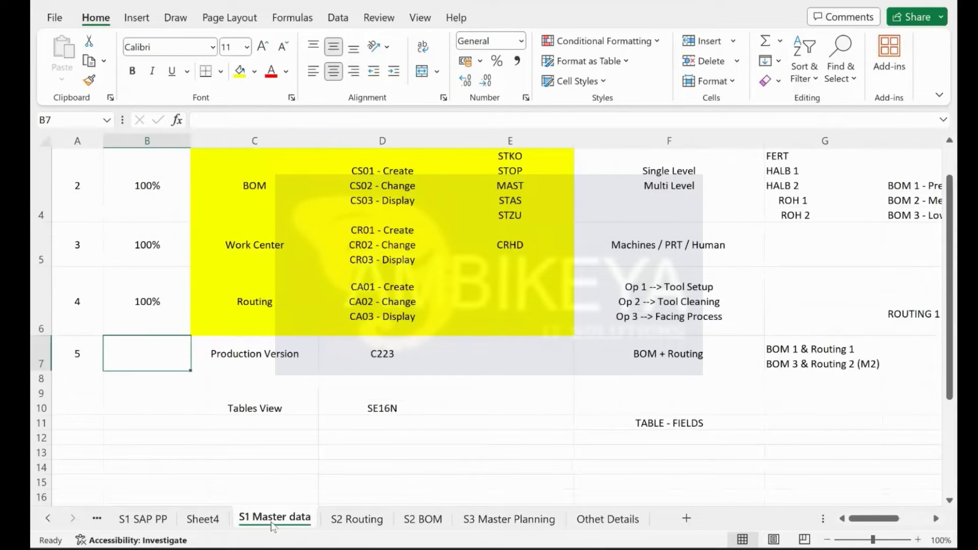
{"action": "scroll", "coordinate": [369, 377], "scroll_direction": "up", "scroll_amount": 2}
{"action": "scroll", "coordinate": [367, 375], "scroll_direction": "right", "scroll_amount": 2}
{"action": "scroll", "coordinate": [366, 375], "scroll_direction": "left", "scroll_amount": 3}
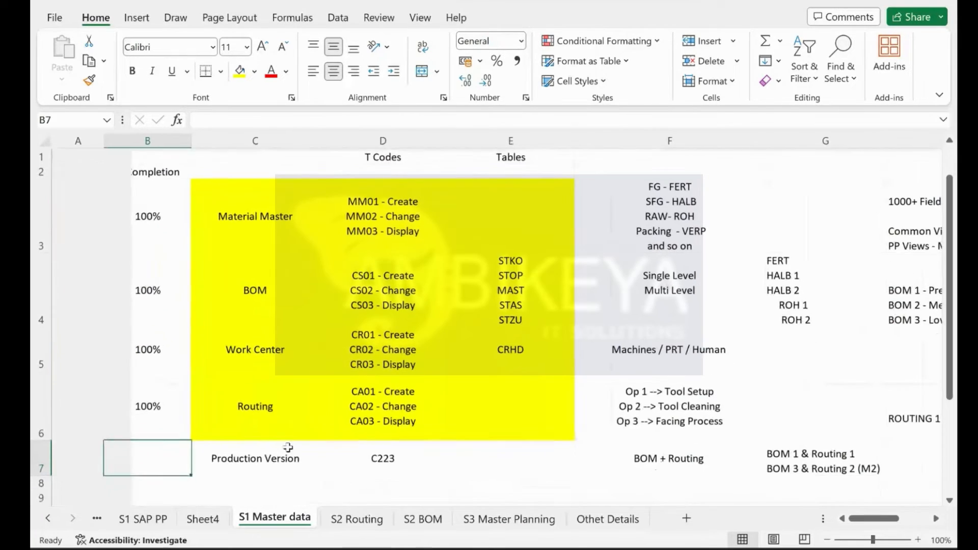
{"action": "scroll", "coordinate": [367, 375], "scroll_direction": "up", "scroll_amount": 1}
{"action": "left_click", "coordinate": [203, 519]}
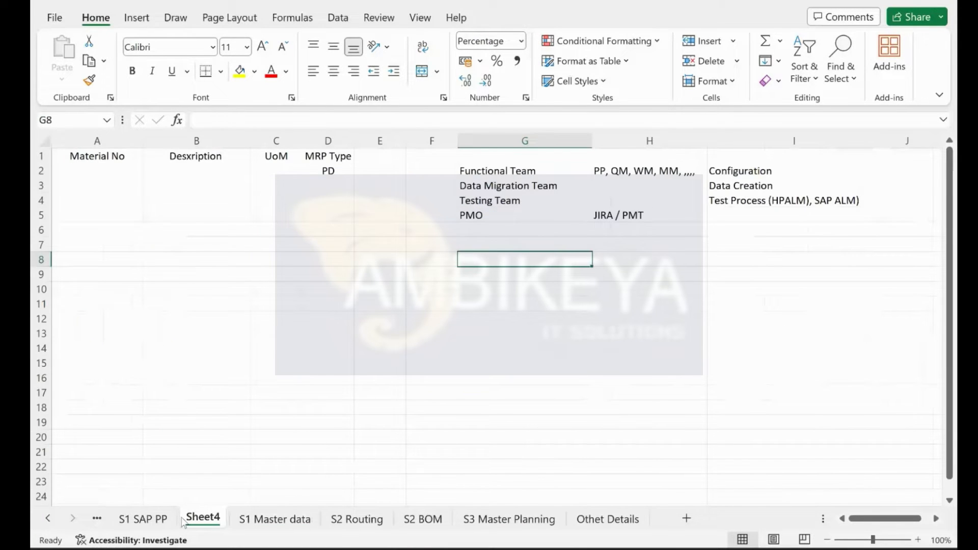
{"action": "left_click", "coordinate": [148, 518]}
{"action": "scroll", "coordinate": [563, 282], "scroll_direction": "up", "scroll_amount": 3}
{"action": "scroll", "coordinate": [587, 272], "scroll_direction": "right", "scroll_amount": 6}
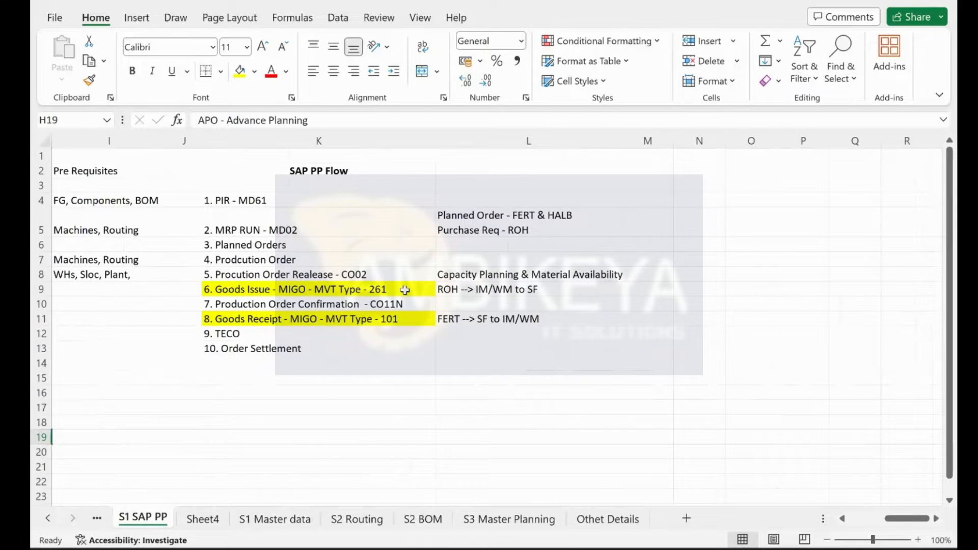
{"action": "scroll", "coordinate": [347, 332], "scroll_direction": "right", "scroll_amount": 3}
{"action": "scroll", "coordinate": [348, 332], "scroll_direction": "up", "scroll_amount": 1}
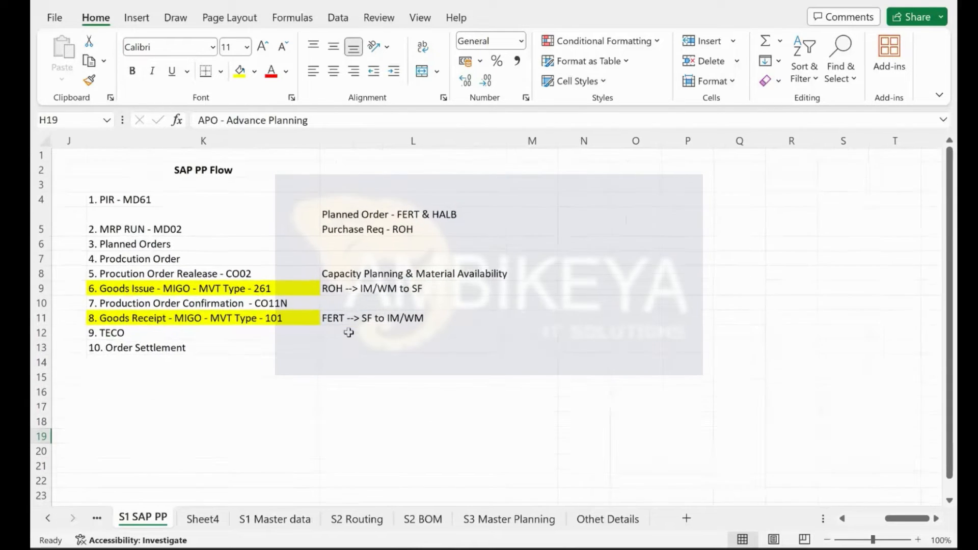
{"action": "left_click", "coordinate": [111, 202]}
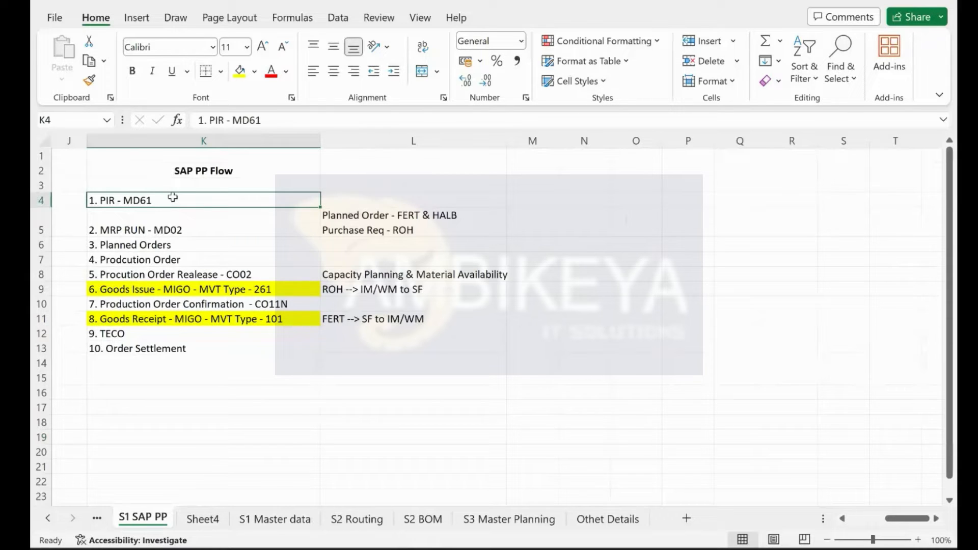
{"action": "left_click", "coordinate": [36, 201]}
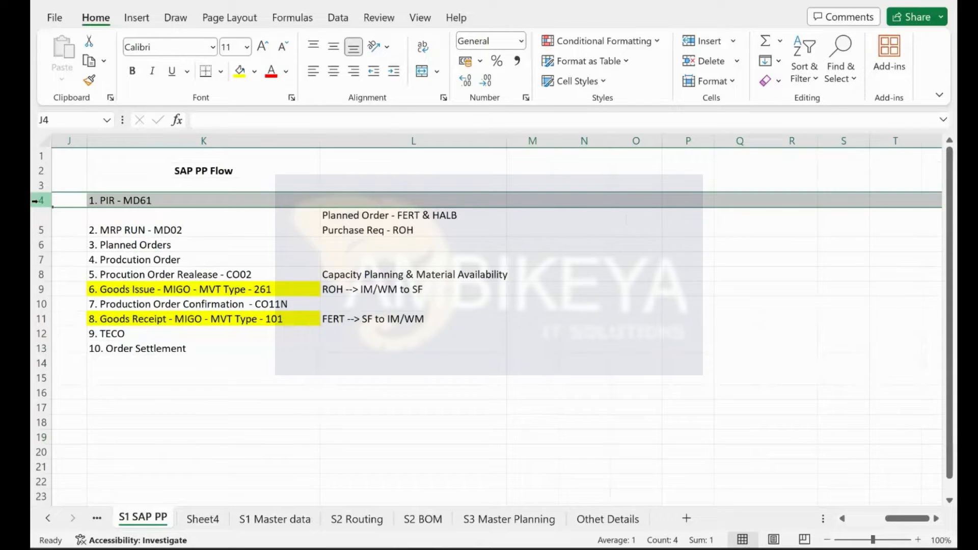
{"action": "left_click", "coordinate": [109, 203]}
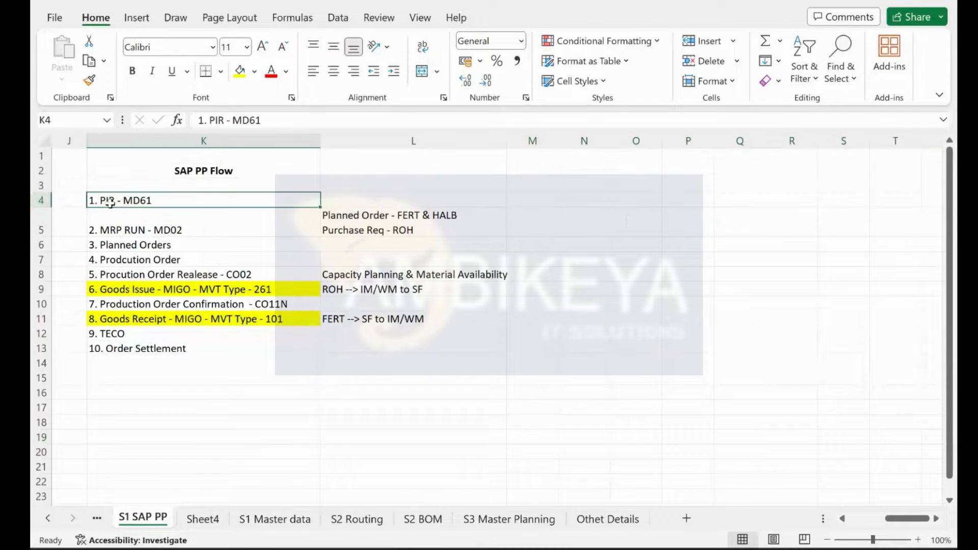
{"action": "left_click", "coordinate": [590, 199]}
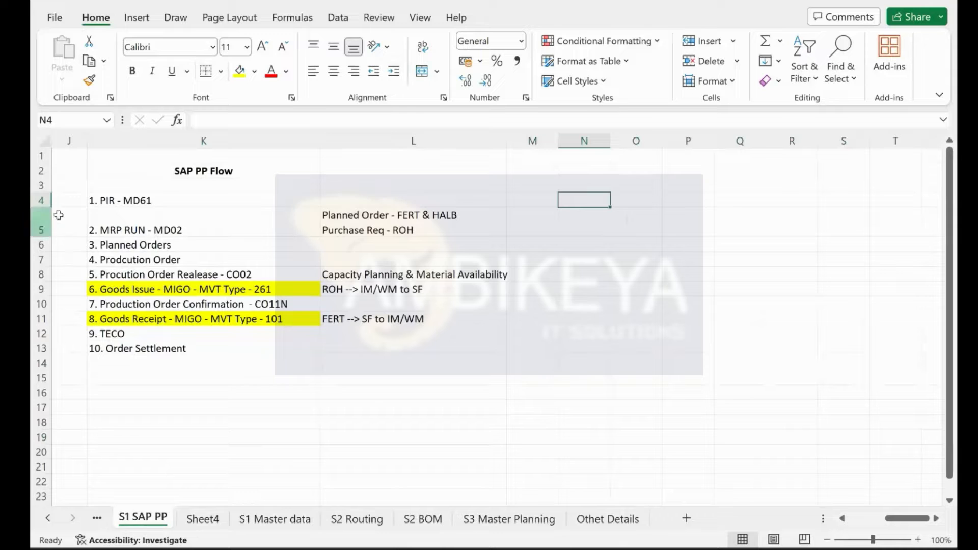
{"action": "left_click_drag", "start_coordinate": [117, 209], "coordinate": [419, 350]}
{"action": "key", "text": "ctrl+c"}
{"action": "left_click", "coordinate": [155, 245]}
{"action": "key", "text": "Return"}
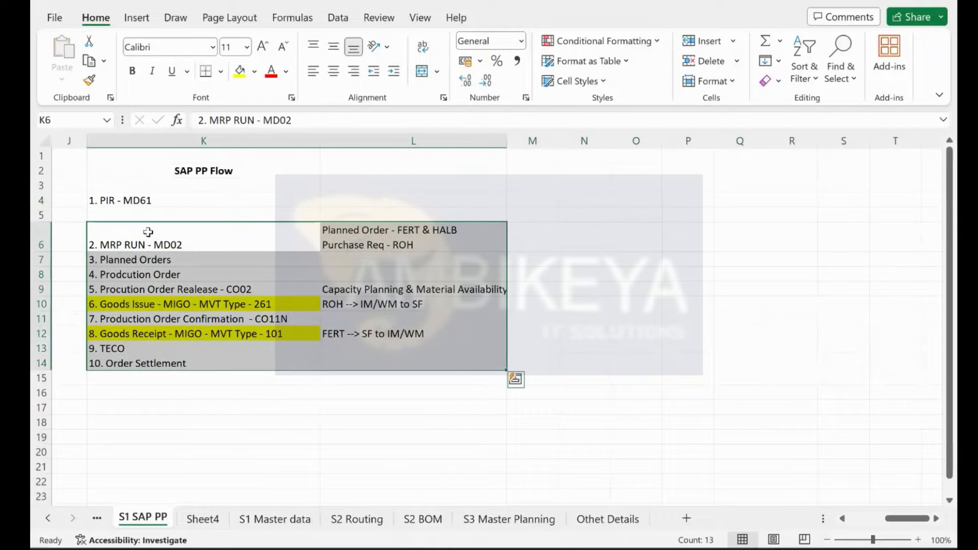
{"action": "left_click", "coordinate": [156, 217]}
{"action": "type", "text": "MD04"}
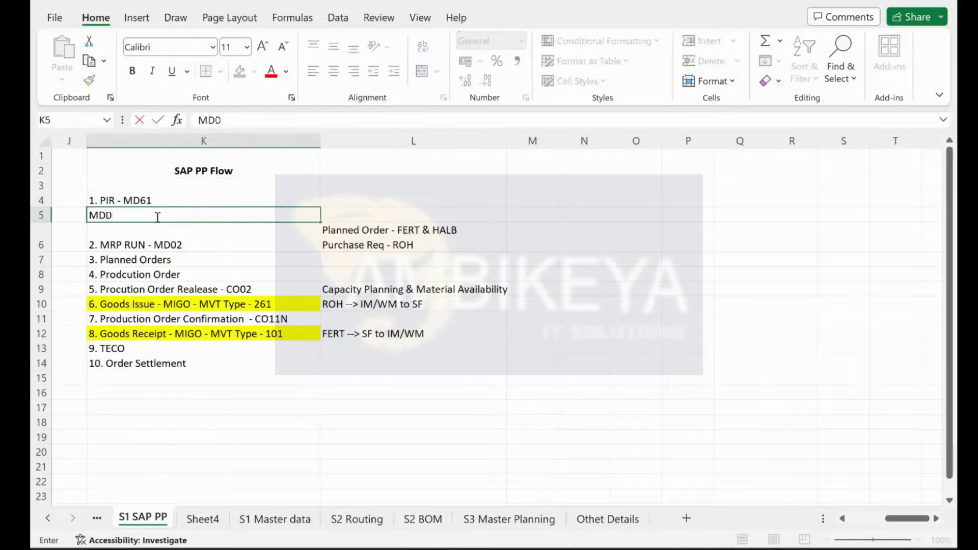
{"action": "type", "text": " - SRL"}
{"action": "key", "text": "Return"}
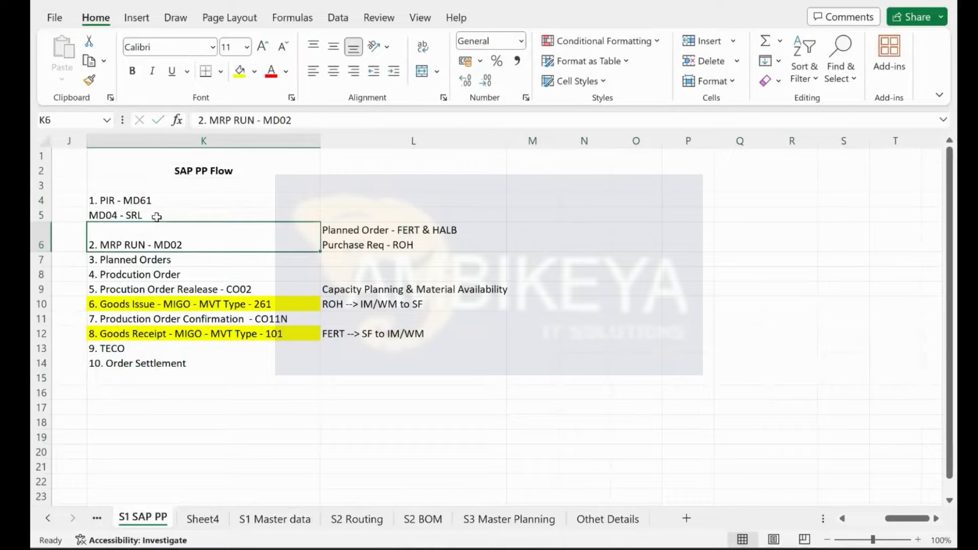
{"action": "left_click", "coordinate": [99, 206]}
{"action": "left_click", "coordinate": [110, 214]}
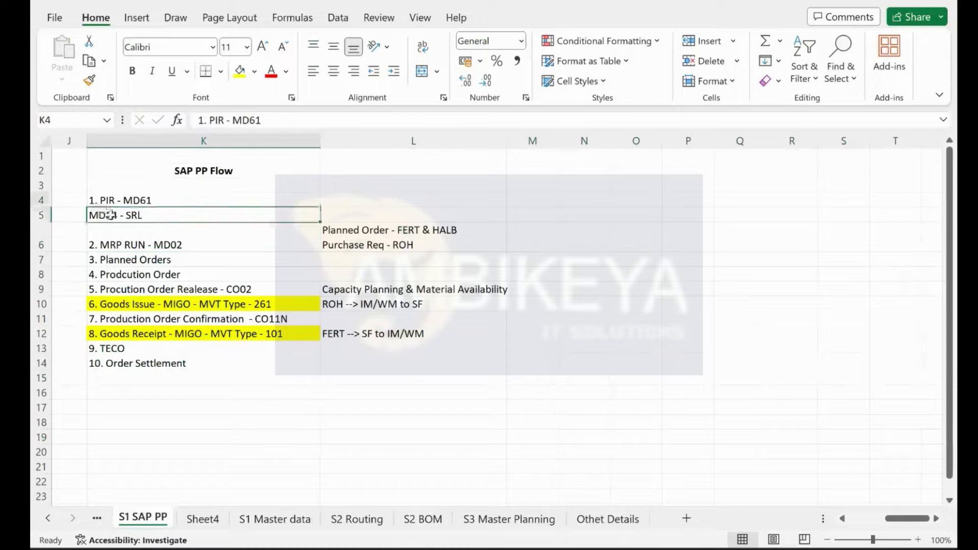
{"action": "left_click", "coordinate": [353, 71]}
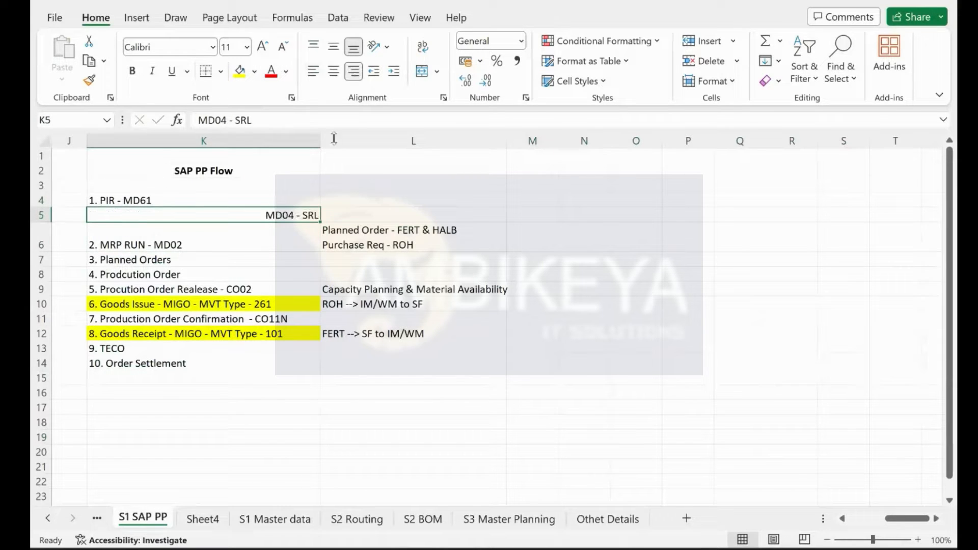
{"action": "left_click", "coordinate": [169, 201]}
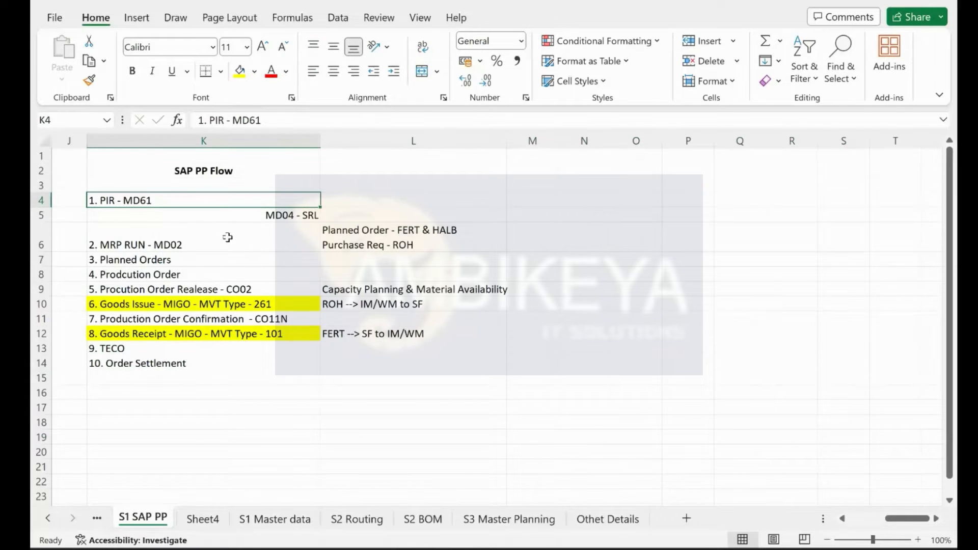
{"action": "left_click", "coordinate": [255, 215]}
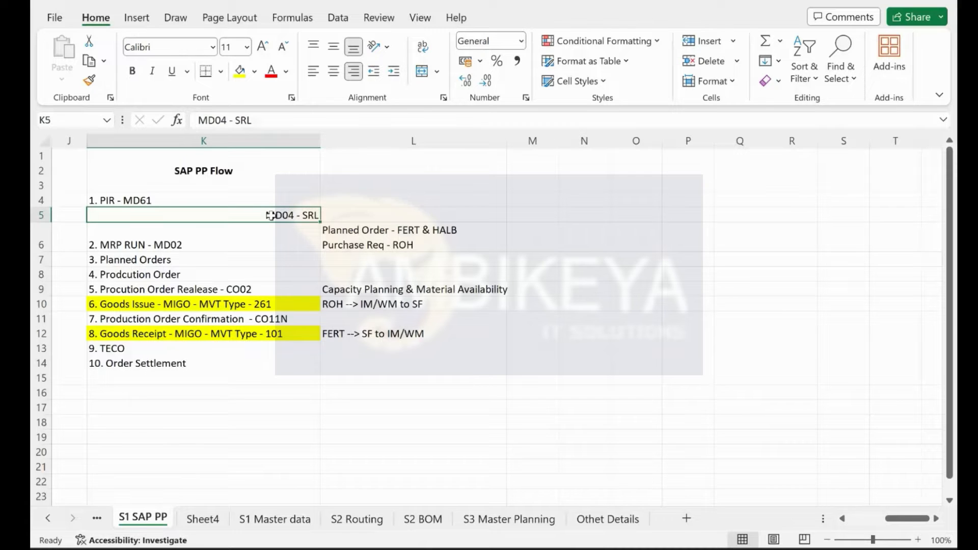
{"action": "left_click", "coordinate": [167, 198]}
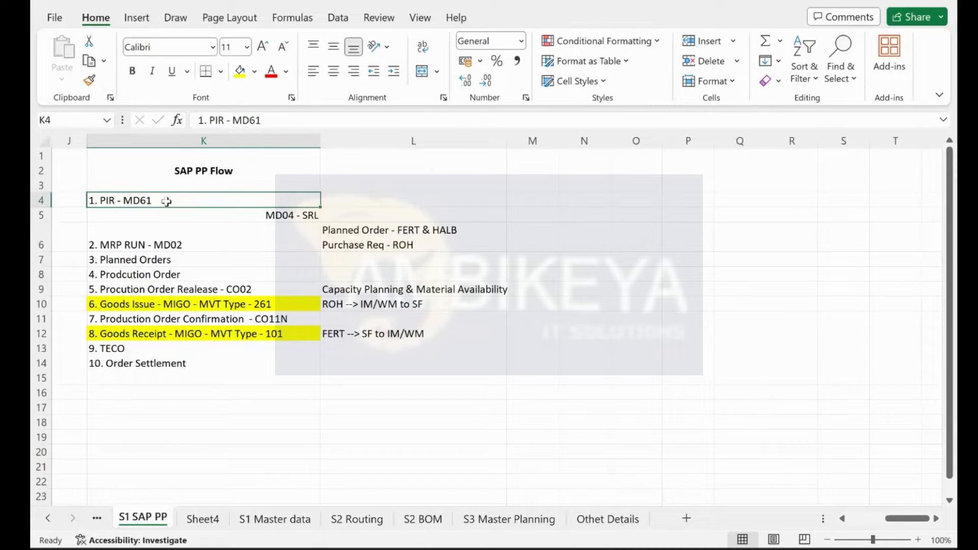
{"action": "left_click", "coordinate": [167, 244]}
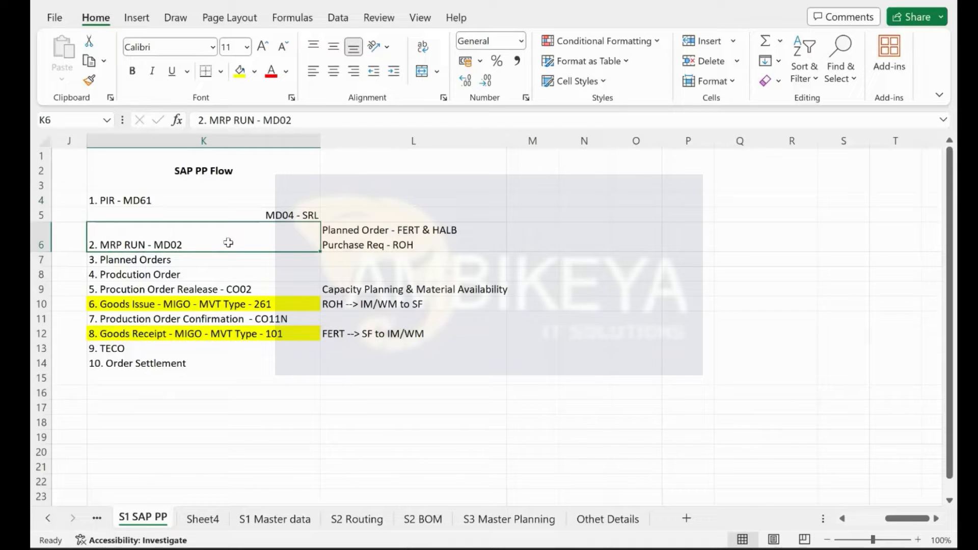
Step: Write '1. Material which is not ND' in N4, widen column N, and start '2.' in N5
{"action": "left_click", "coordinate": [585, 194]}
{"action": "type", "text": "1. Ma"}
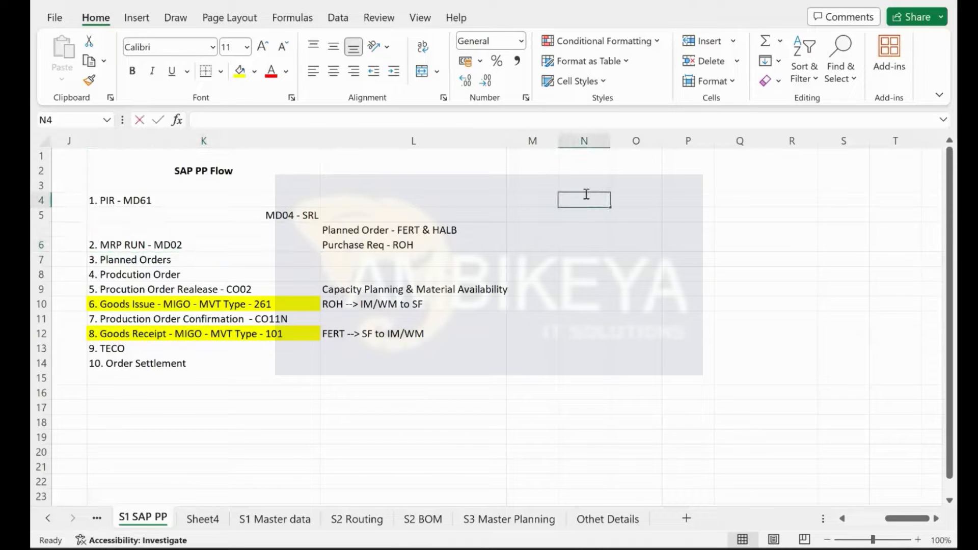
{"action": "type", "text": "terial with"}
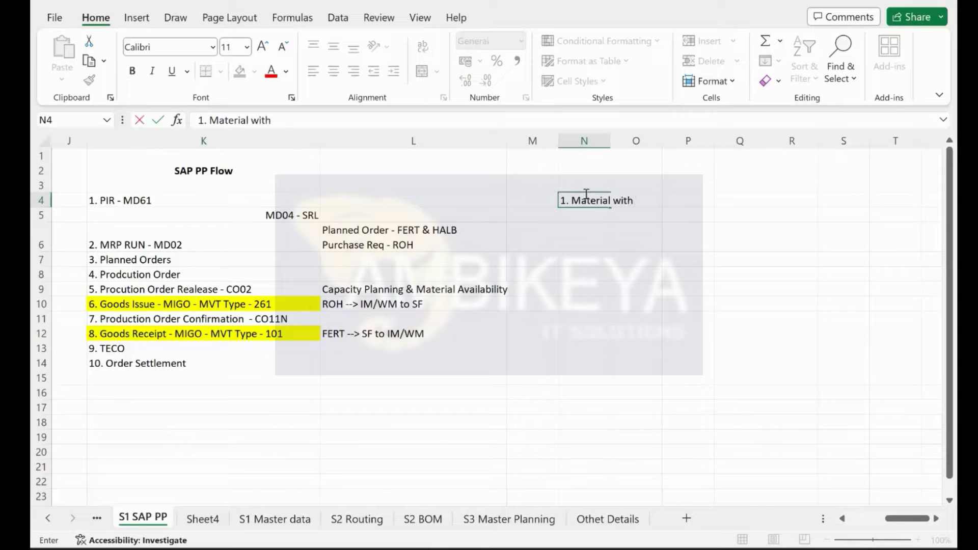
{"action": "key", "text": "BackSpace"}
{"action": "key", "text": "BackSpace"}
{"action": "key", "text": "BackSpace"}
{"action": "key", "text": "BackSpace"}
{"action": "key", "text": "BackSpace"}
{"action": "type", "text": "which is not ND"}
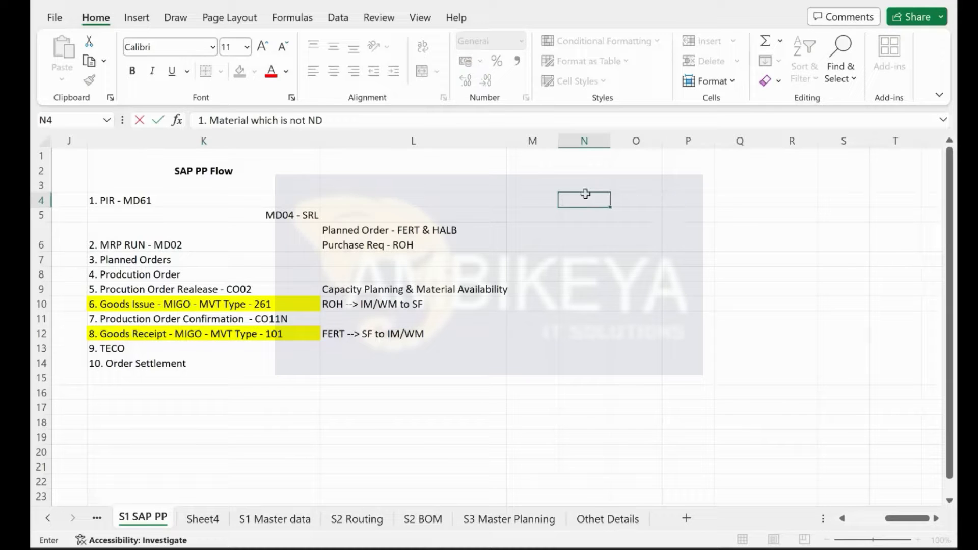
{"action": "key", "text": "Return"}
{"action": "left_click_drag", "start_coordinate": [610, 141], "coordinate": [733, 154]}
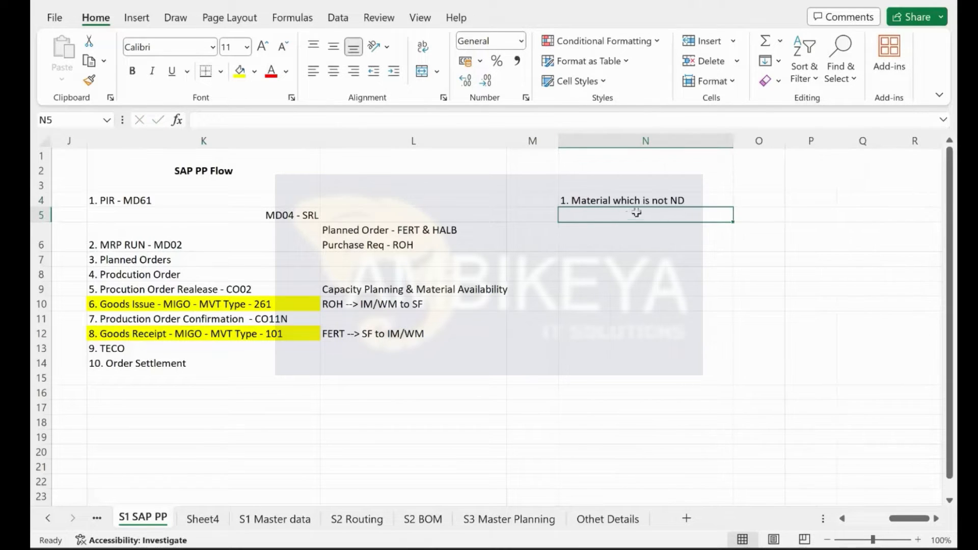
{"action": "left_click", "coordinate": [688, 202]}
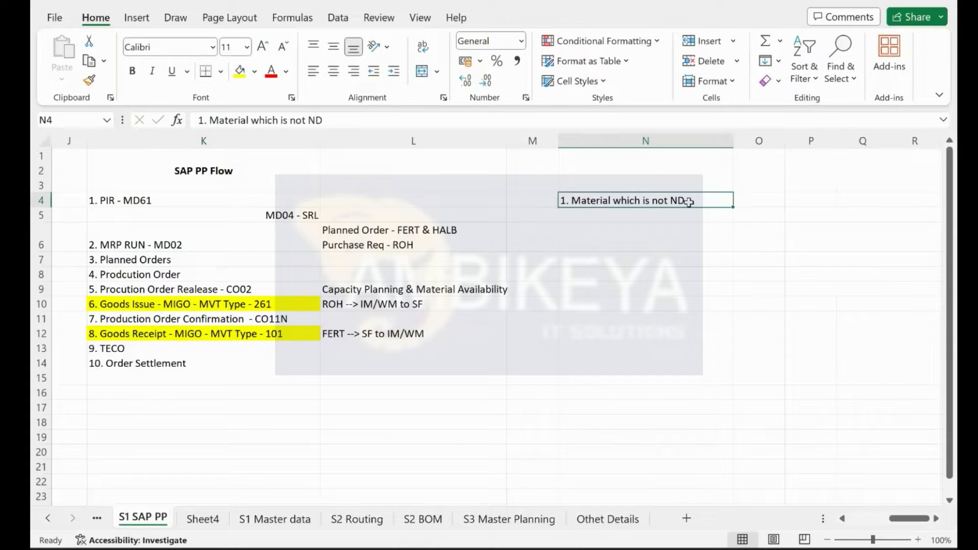
{"action": "left_click", "coordinate": [607, 215]}
{"action": "type", "text": "2."}
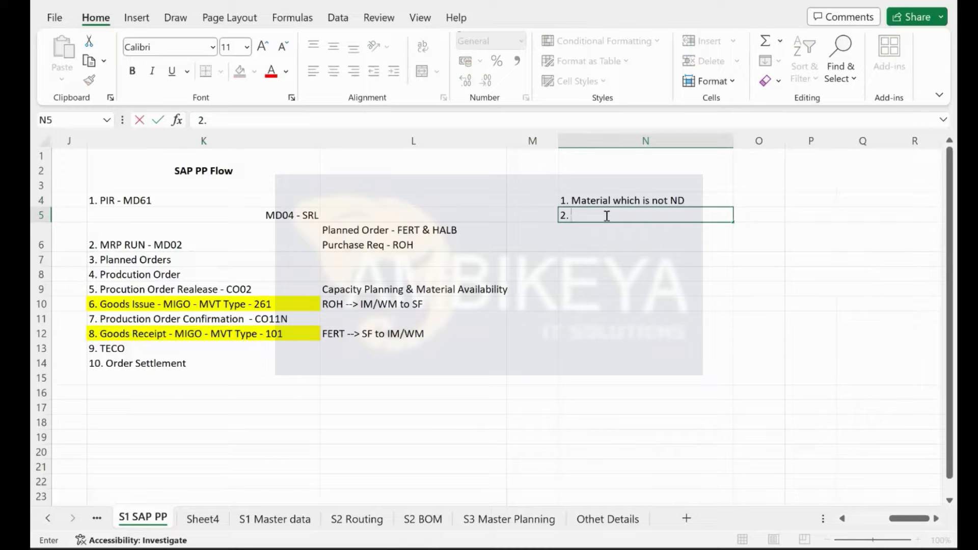
Step: Extend the N4 note to end with '(MRY Type)'
{"action": "double_click", "coordinate": [697, 200]}
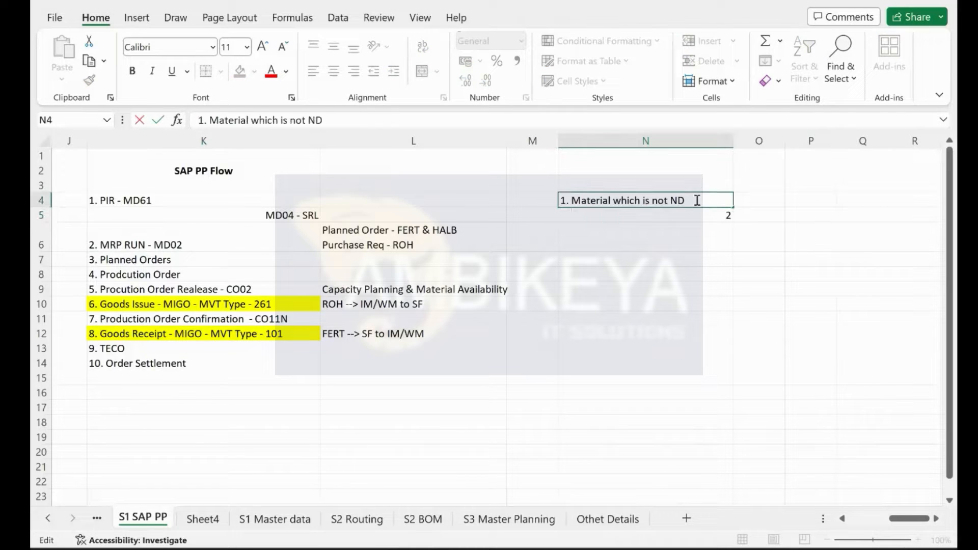
{"action": "type", "text": "(MRY Tu"}
{"action": "key", "text": "BackSpace"}
{"action": "type", "text": "ype)"}
{"action": "key", "text": "Return"}
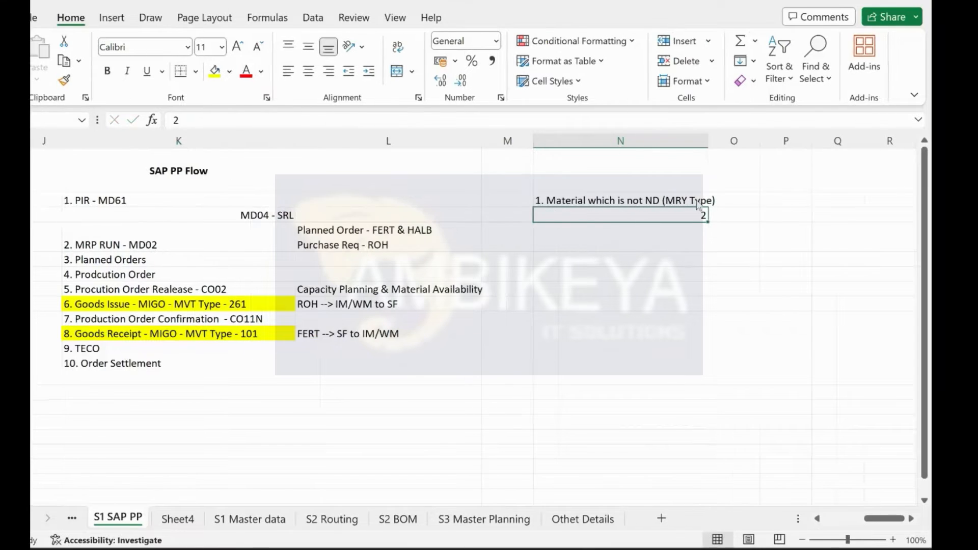
Step: In SAP, run /nmm03 to display a material
{"action": "key", "text": "ctrl+super+Left"}
{"action": "type", "text": "/nmm03"}
{"action": "key", "text": "Return"}
Step: Open F-10A's MRP 1 view for plant 1710 and check the MRP type list for ND (No planning)
{"action": "key", "text": "Return"}
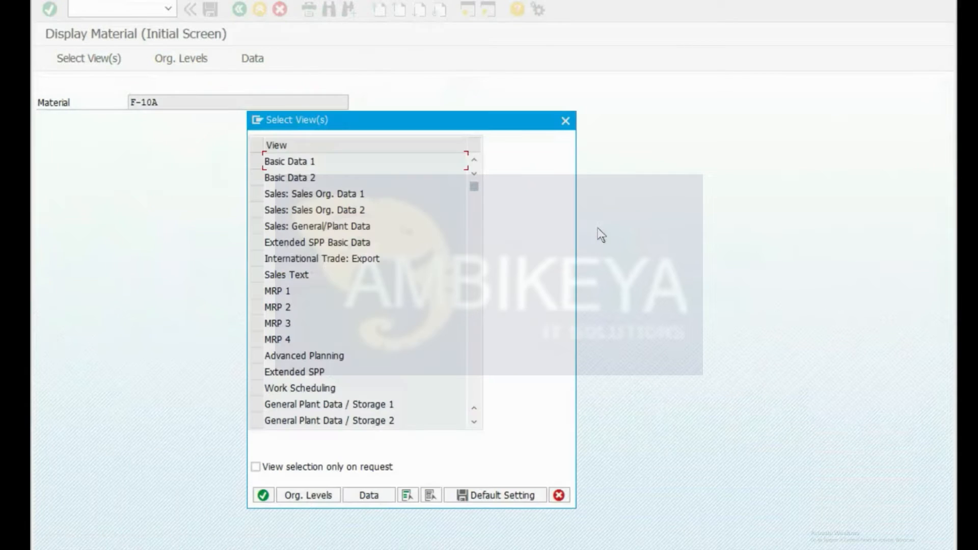
{"action": "left_click", "coordinate": [262, 294]}
{"action": "key", "text": "Return"}
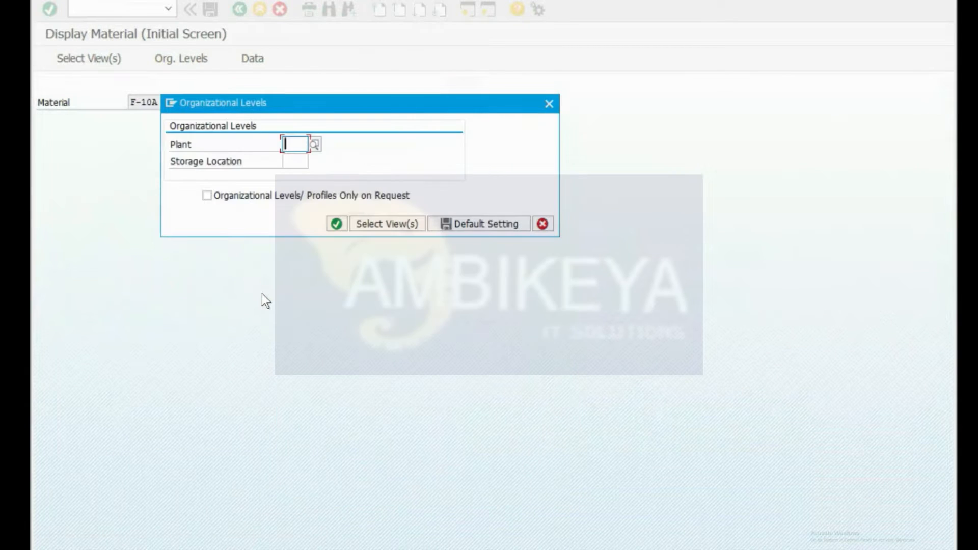
{"action": "key", "text": "Down"}
{"action": "key", "text": "Return"}
{"action": "key", "text": "Return"}
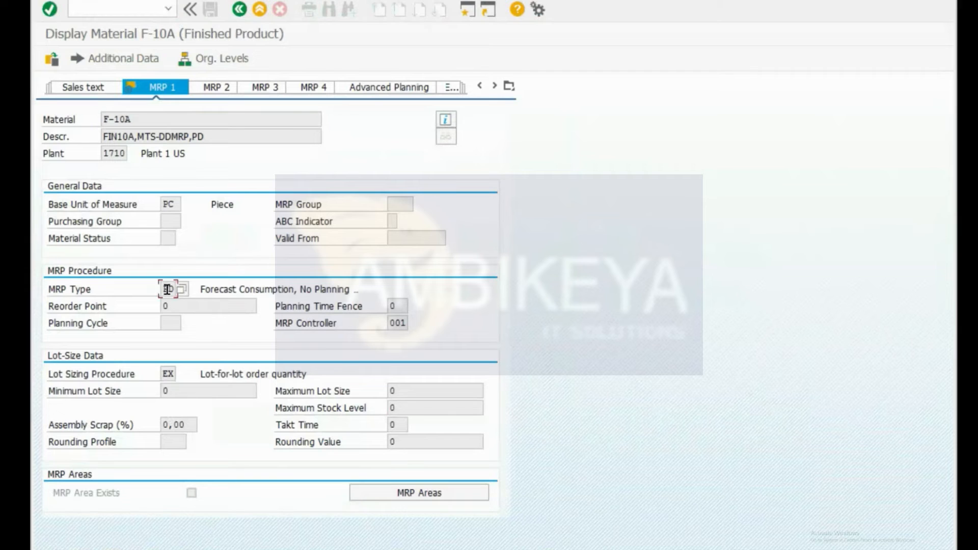
{"action": "key", "text": "F4"}
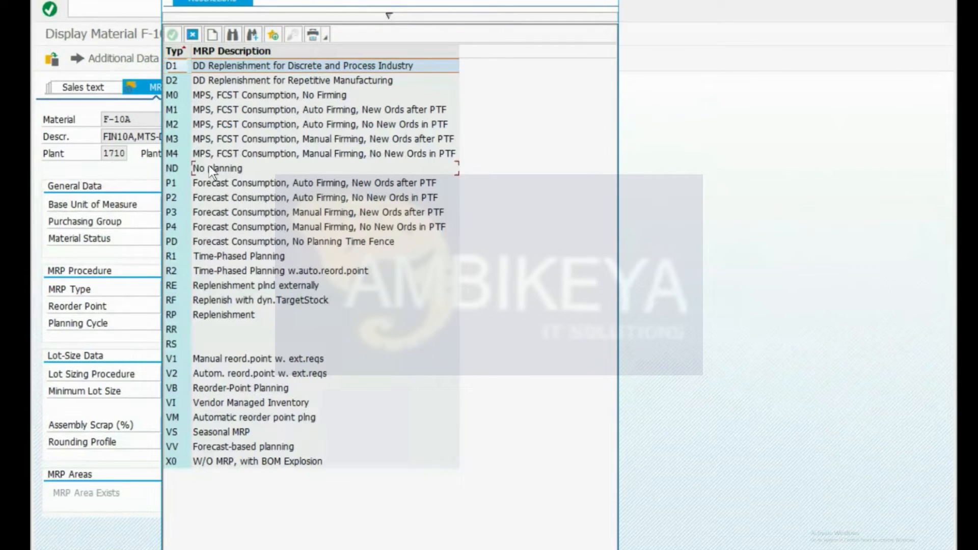
{"action": "left_click", "coordinate": [209, 168]}
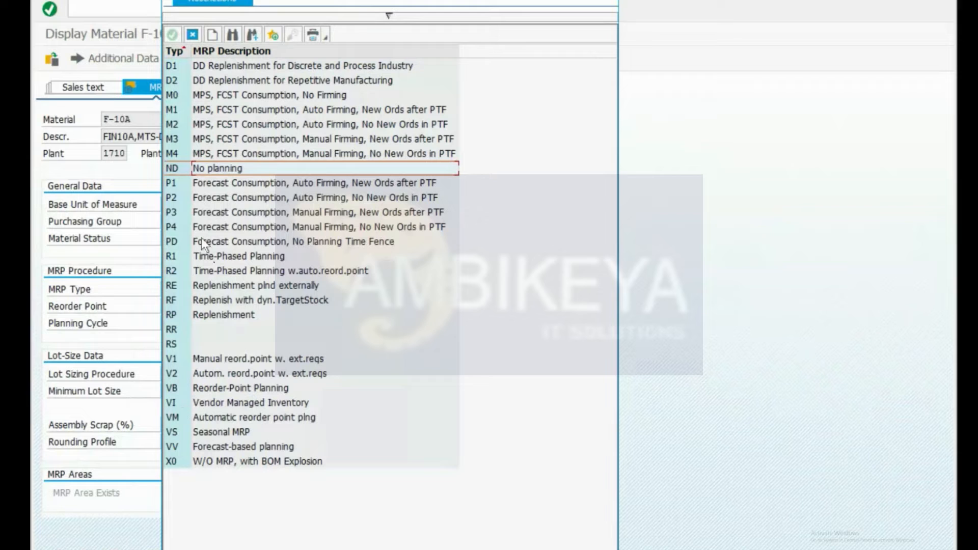
{"action": "left_click", "coordinate": [175, 168]}
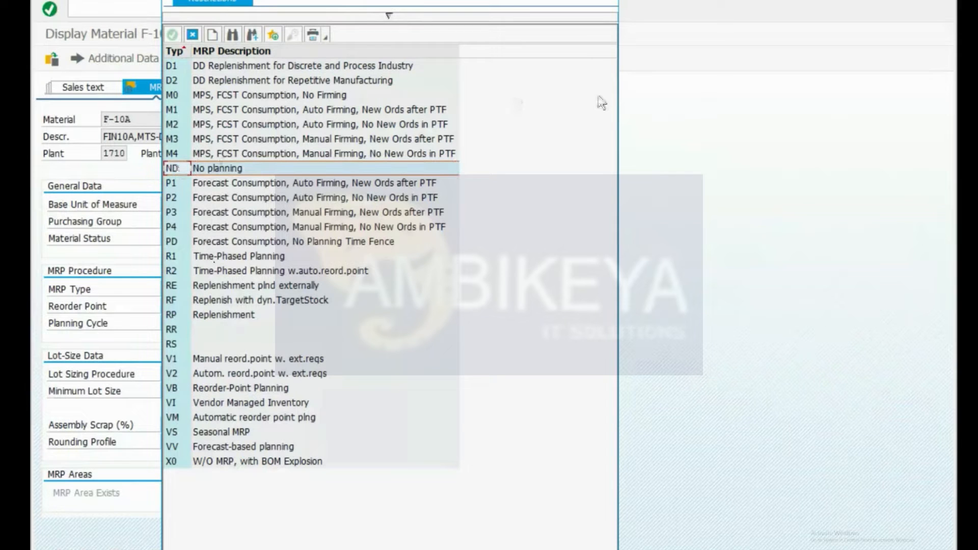
{"action": "key", "text": "ctrl+super+Right"}
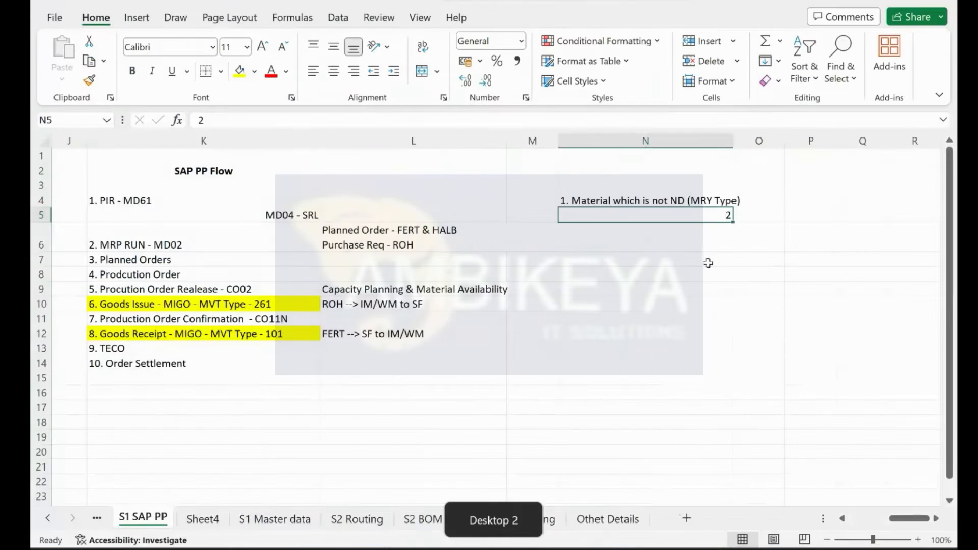
Step: Append ', Check the Ind Req for the Material' to the note in N5
{"action": "left_click", "coordinate": [268, 117]}
{"action": "type", "text": ", Ch"}
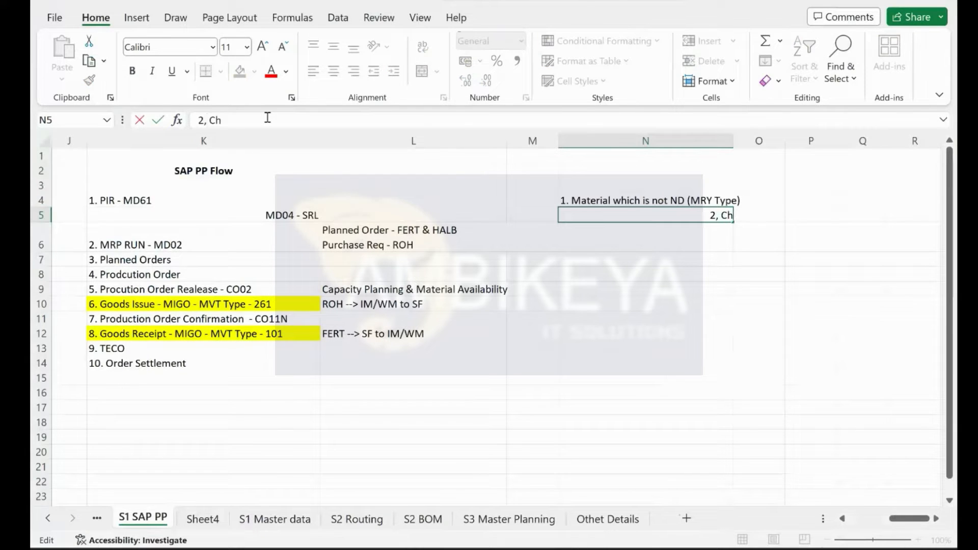
{"action": "type", "text": "eck the IN"}
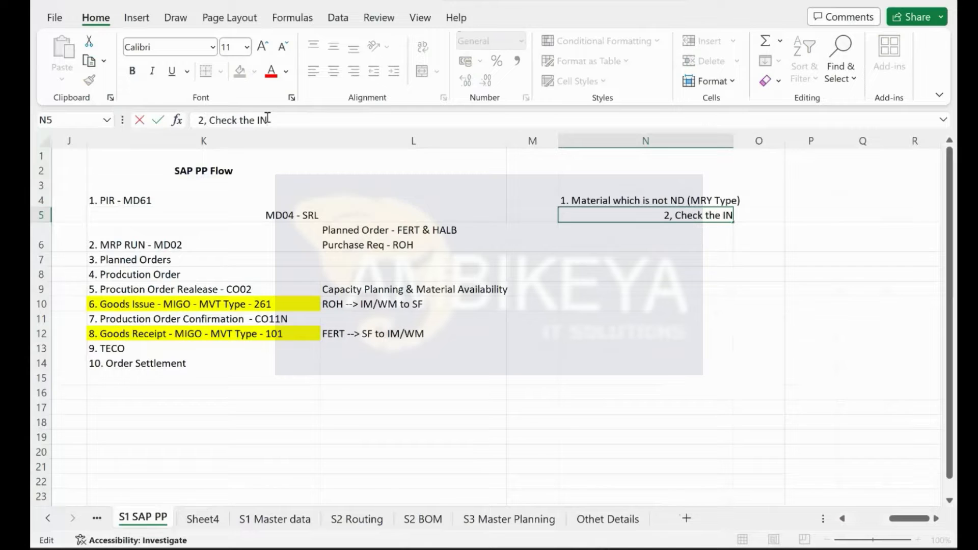
{"action": "key", "text": "BackSpace"}
{"action": "type", "text": "nd "}
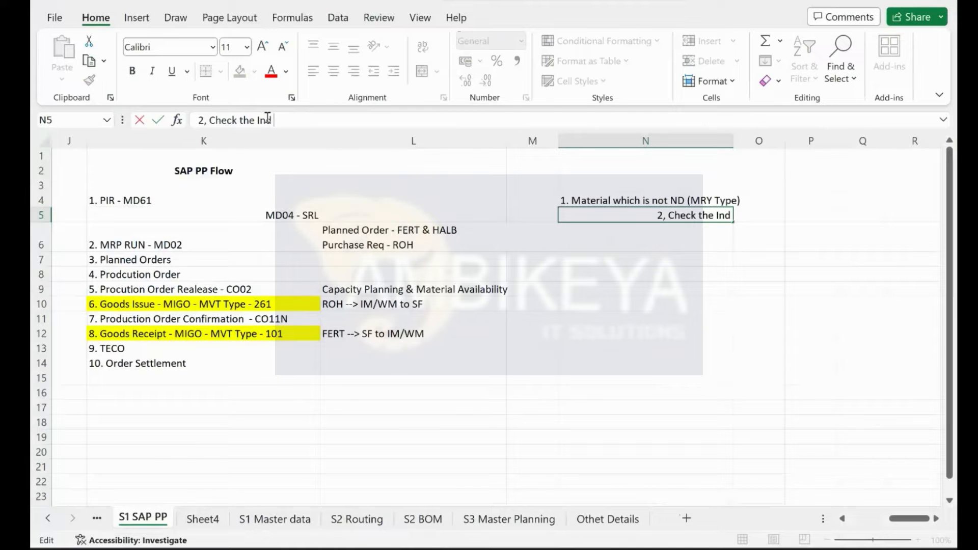
{"action": "type", "text": "Req for the"}
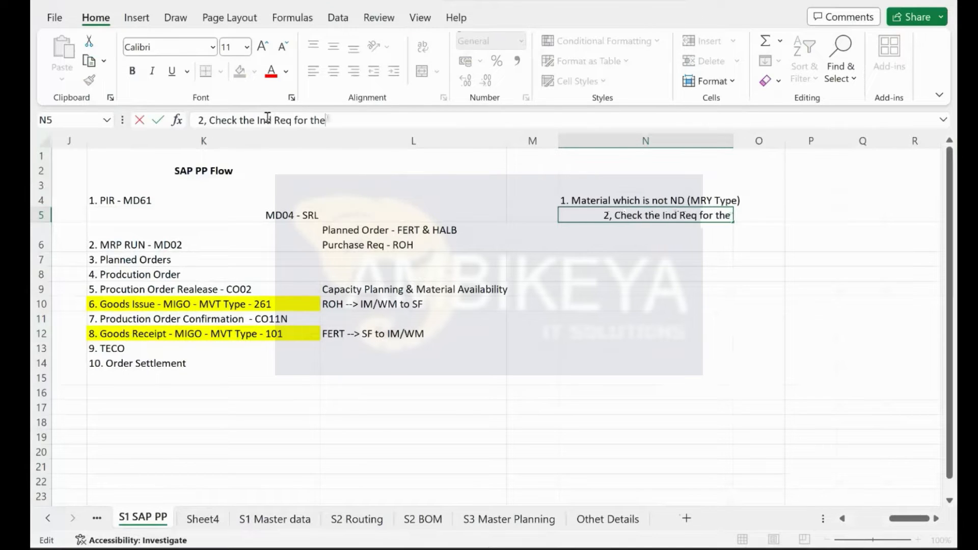
{"action": "type", "text": " Mater"}
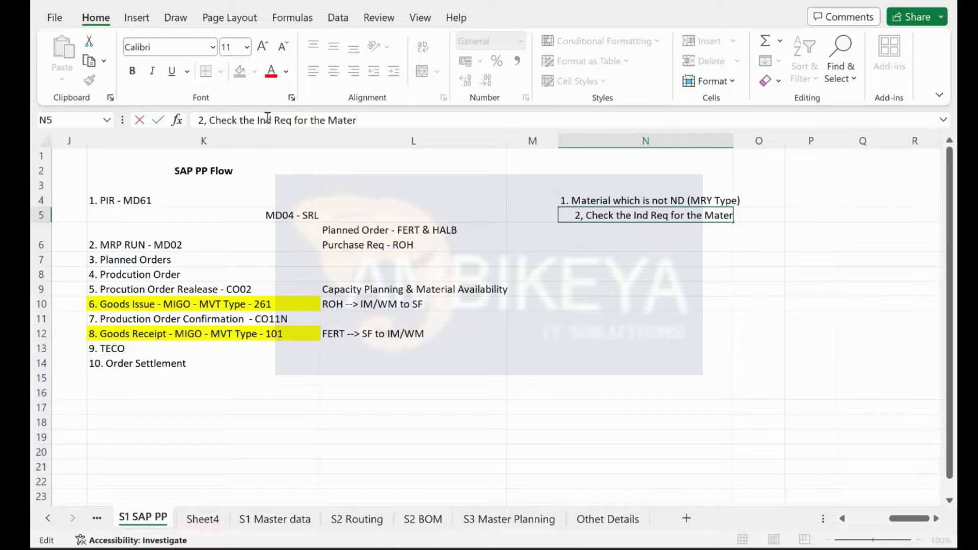
{"action": "type", "text": "ial"}
{"action": "key", "text": "Return"}
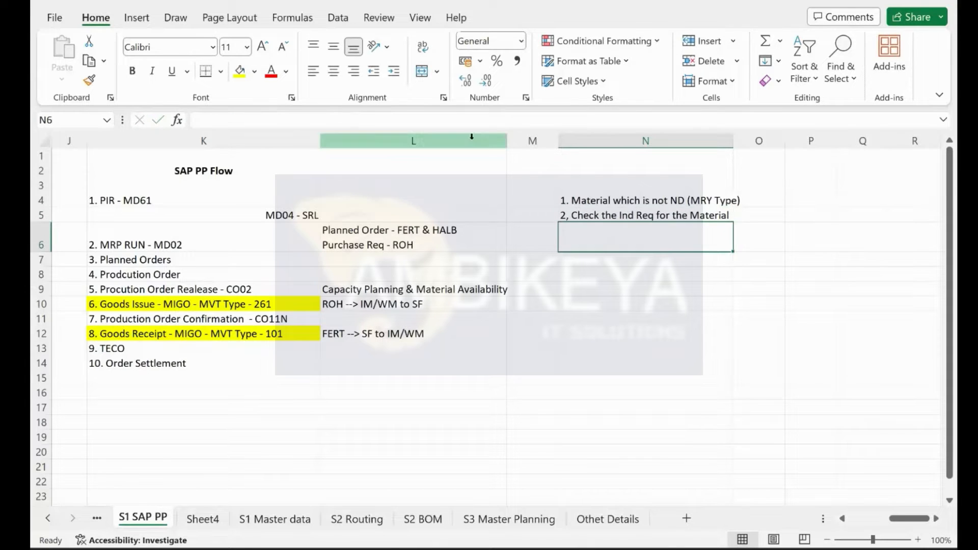
Step: Type 'Ind Req' in P3 and 'Dep Req' in P4, then point out both labels
{"action": "left_click", "coordinate": [818, 187]}
{"action": "type", "text": "I"}
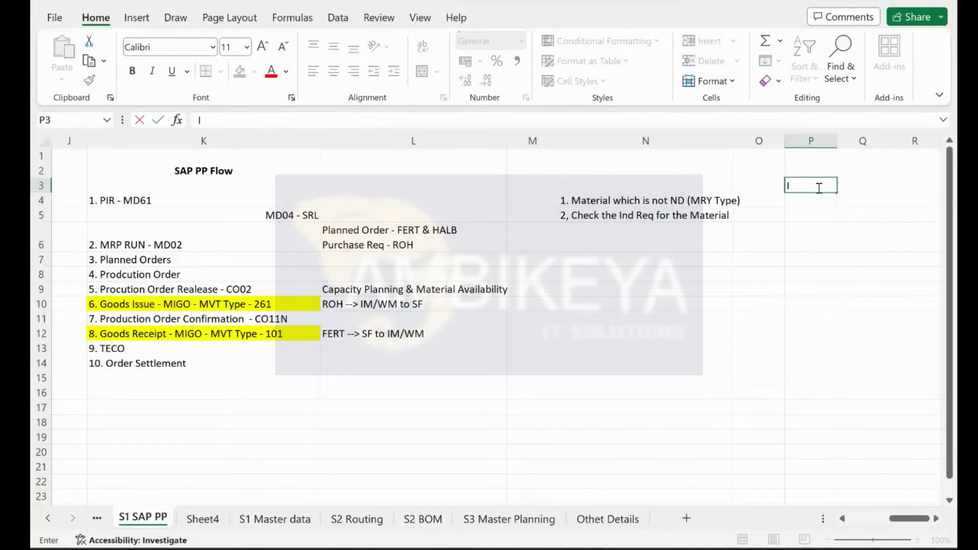
{"action": "type", "text": "nd Req"}
{"action": "key", "text": "Return"}
{"action": "type", "text": "Dep Req"}
{"action": "key", "text": "Return"}
{"action": "left_click", "coordinate": [847, 185]}
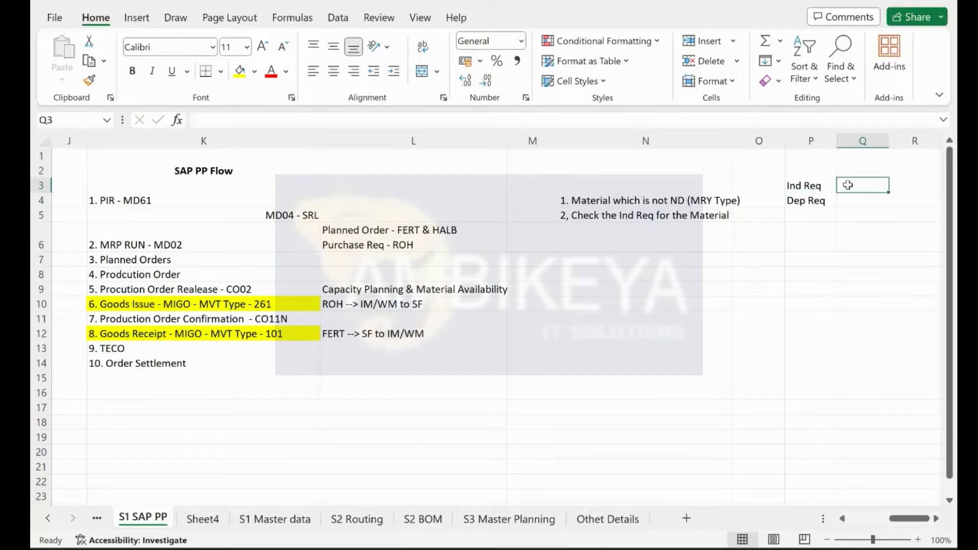
{"action": "left_click", "coordinate": [850, 201]}
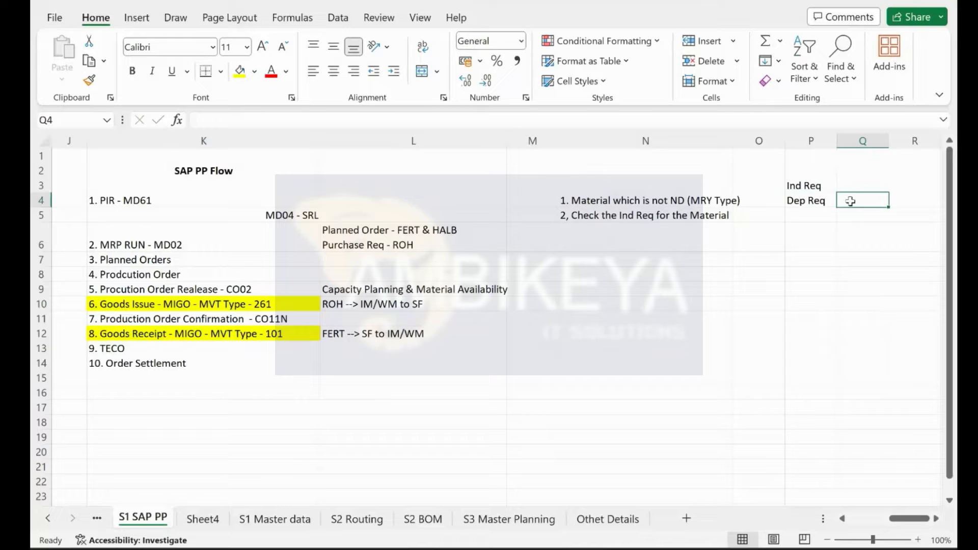
{"action": "left_click", "coordinate": [799, 197]}
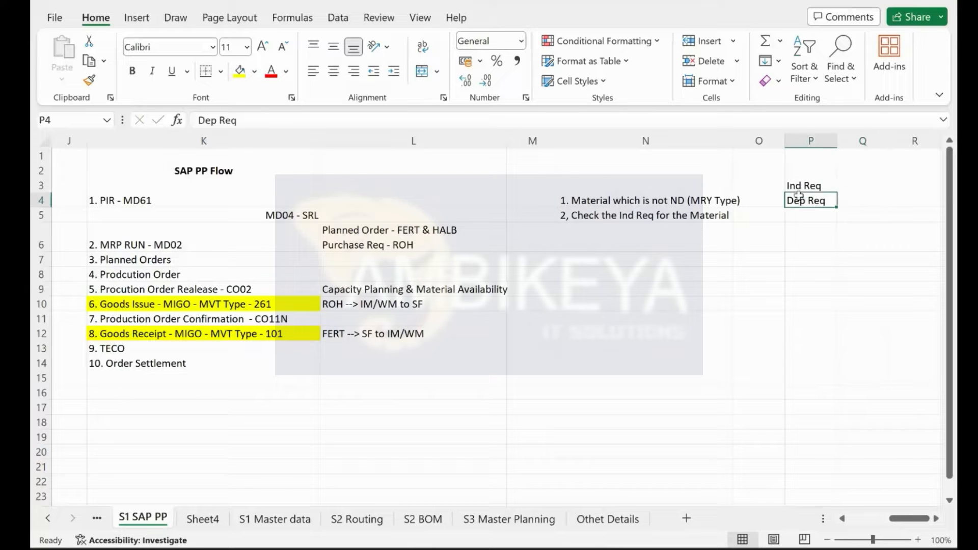
{"action": "left_click", "coordinate": [845, 203]}
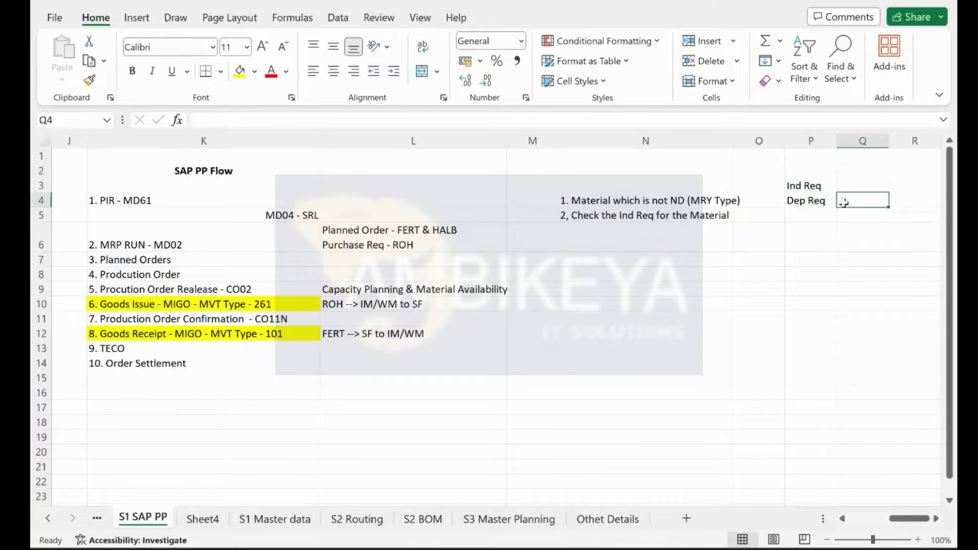
{"action": "left_click", "coordinate": [807, 187]}
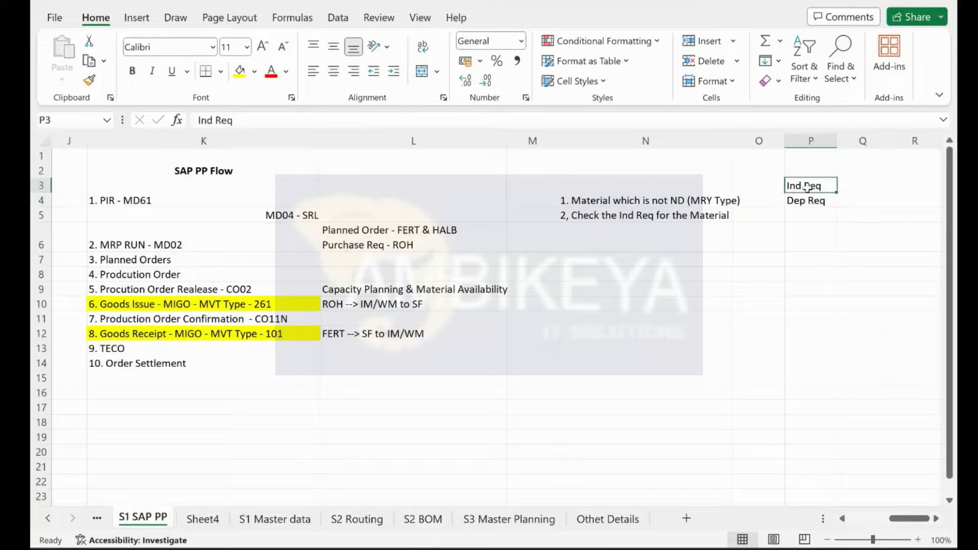
{"action": "left_click", "coordinate": [808, 198]}
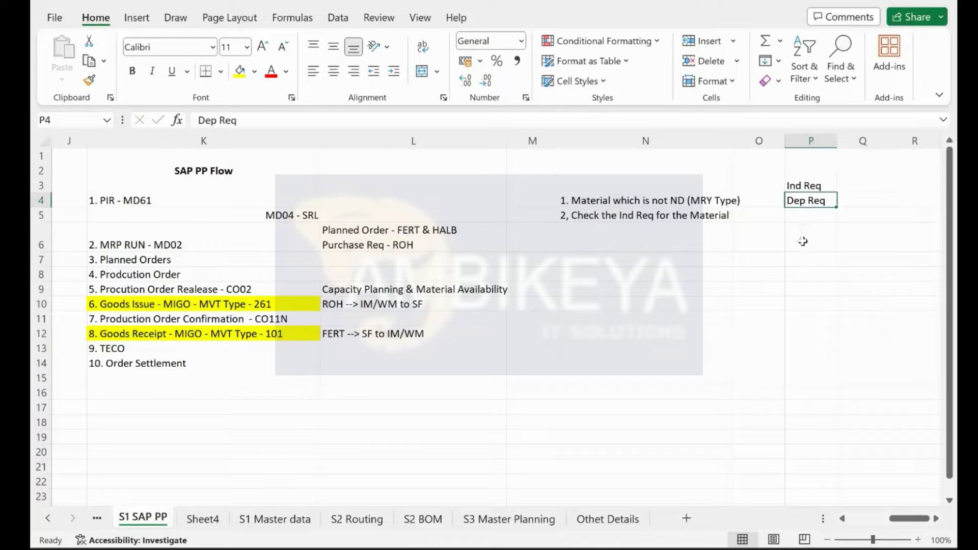
Step: Enter FERT 1 in P8, HALB 1 in Q9 and ROH1 in R10 as a staircase
{"action": "left_click", "coordinate": [797, 271]}
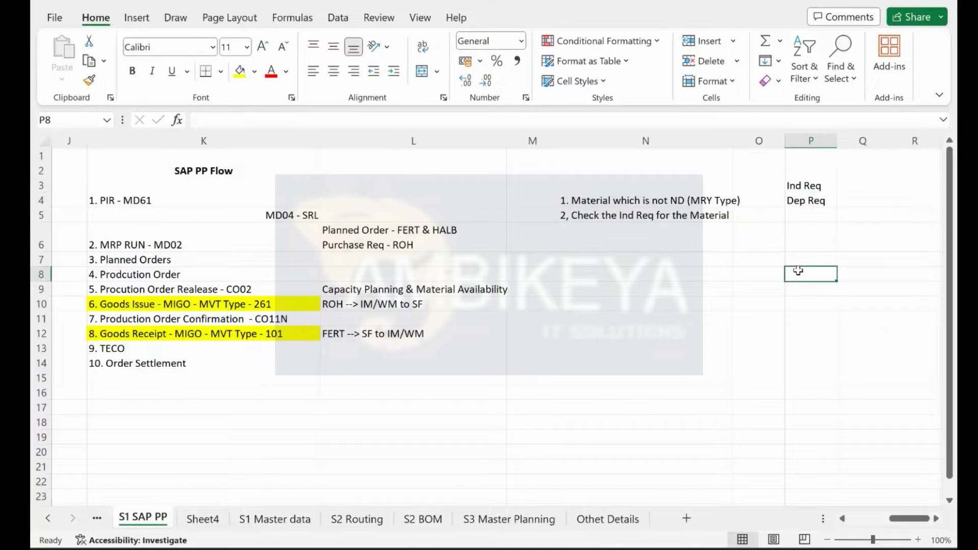
{"action": "type", "text": "FERT"}
{"action": "key", "text": "Return"}
{"action": "key", "text": "Right"}
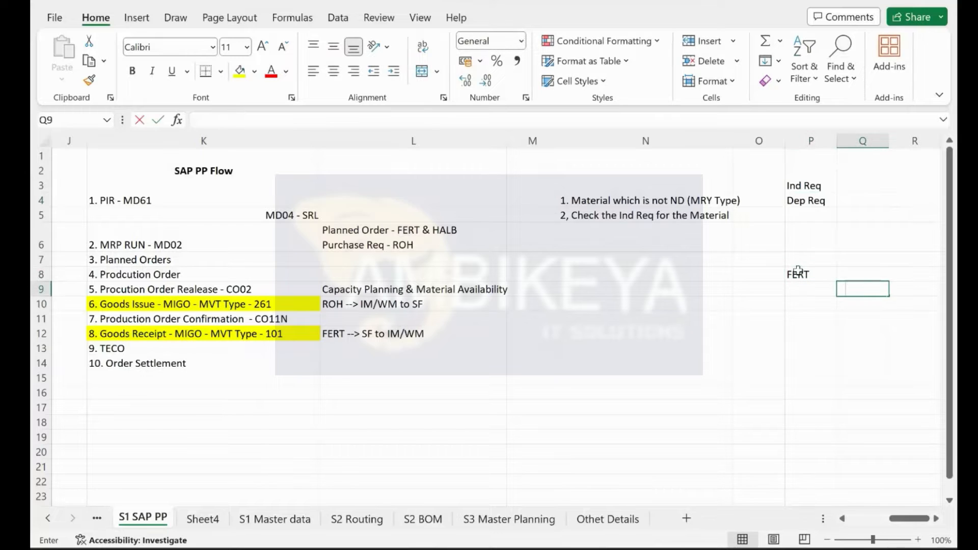
{"action": "type", "text": "HALB 1"}
{"action": "key", "text": "Return"}
{"action": "key", "text": "Right"}
{"action": "key", "text": "Right"}
{"action": "key", "text": "Return"}
{"action": "key", "text": "Right"}
{"action": "key", "text": "Right"}
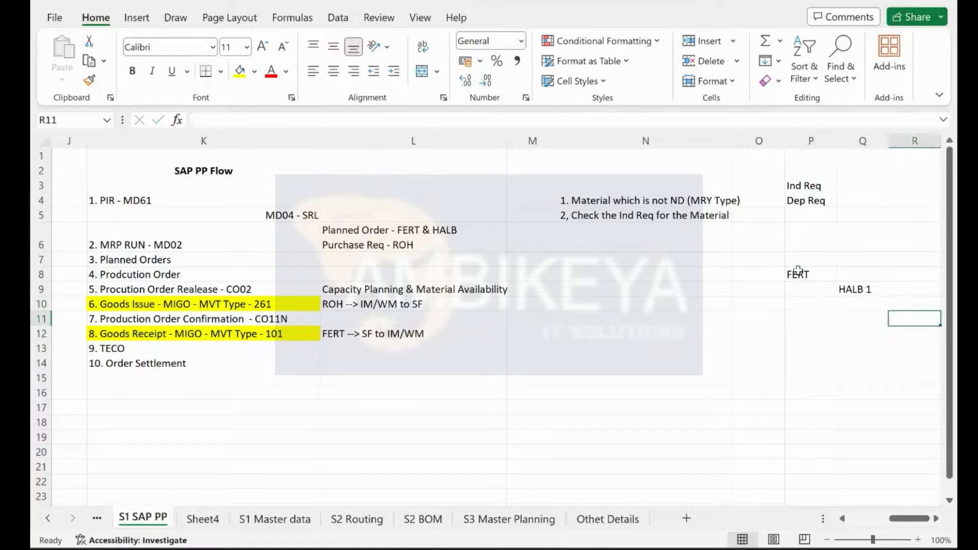
{"action": "key", "text": "Up"}
{"action": "type", "text": "ROH1"}
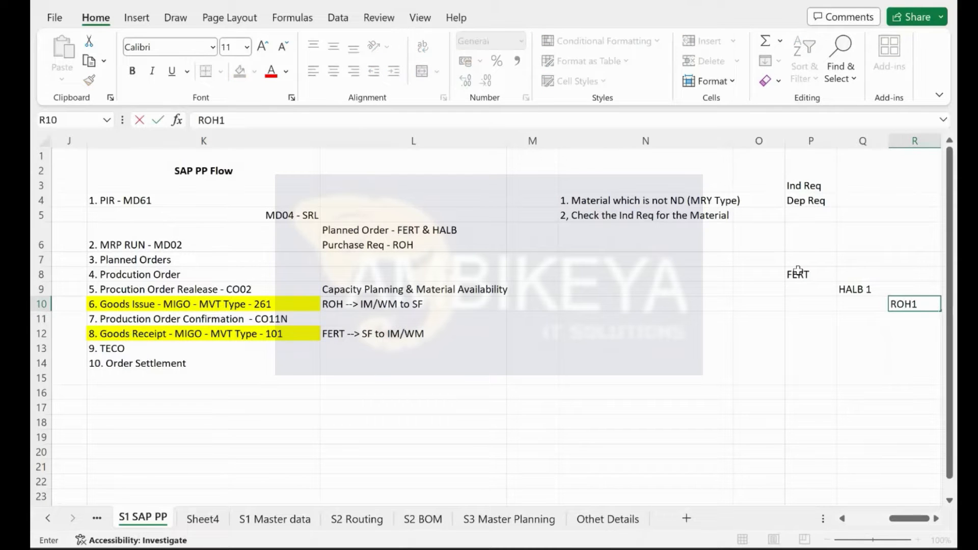
{"action": "key", "text": "Return"}
{"action": "double_click", "coordinate": [826, 274]}
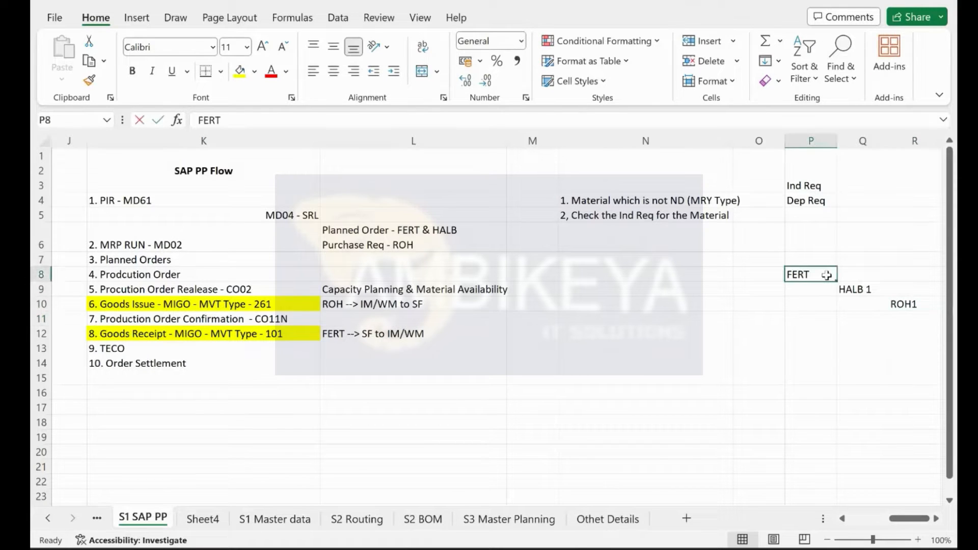
{"action": "type", "text": "1"}
{"action": "key", "text": "Return"}
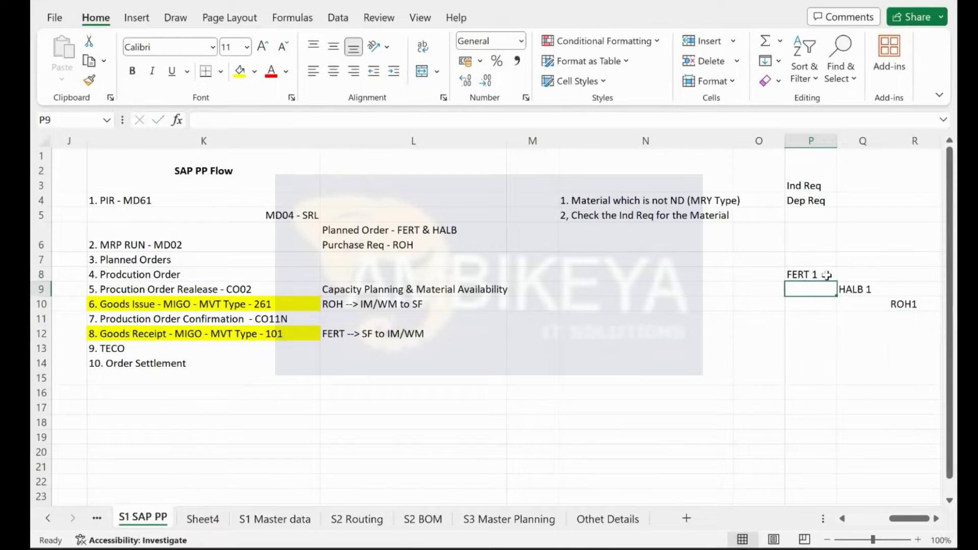
Step: Walk through the FERT 1, HALB 1 and ROH1 entries against the Ind Req and Dep Req labels
{"action": "left_click", "coordinate": [856, 286]}
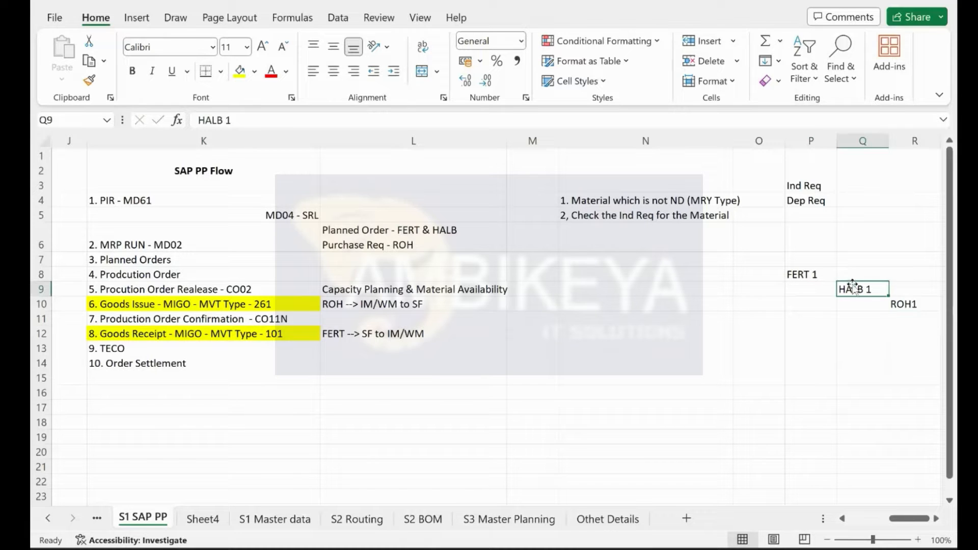
{"action": "left_click", "coordinate": [910, 305]}
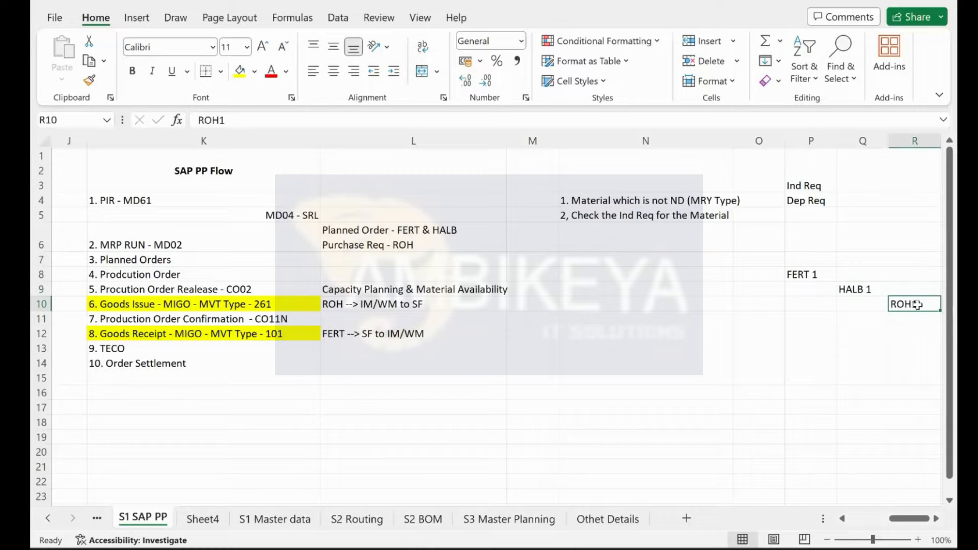
{"action": "left_click", "coordinate": [854, 288]}
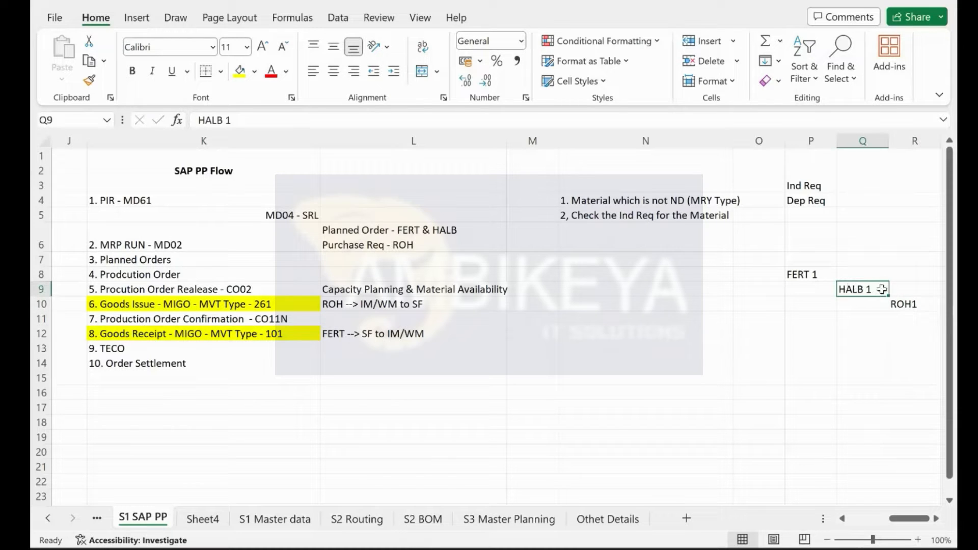
{"action": "left_click", "coordinate": [822, 186]}
{"action": "left_click", "coordinate": [821, 199]}
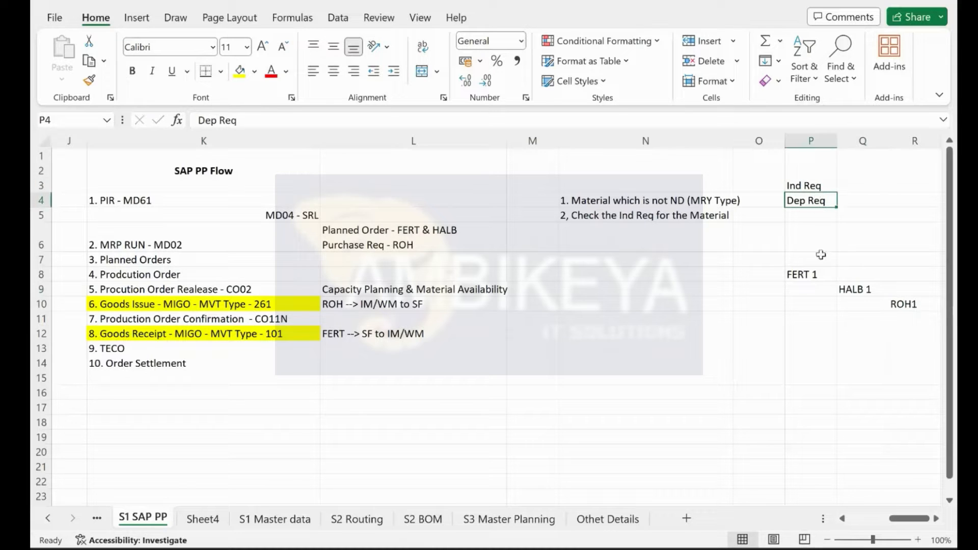
{"action": "left_click", "coordinate": [817, 276]}
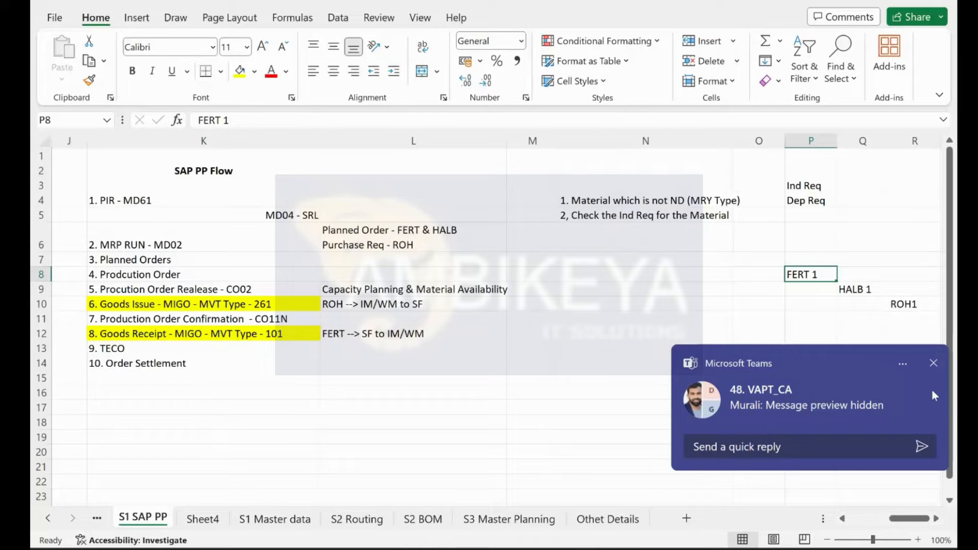
{"action": "left_click", "coordinate": [933, 363]}
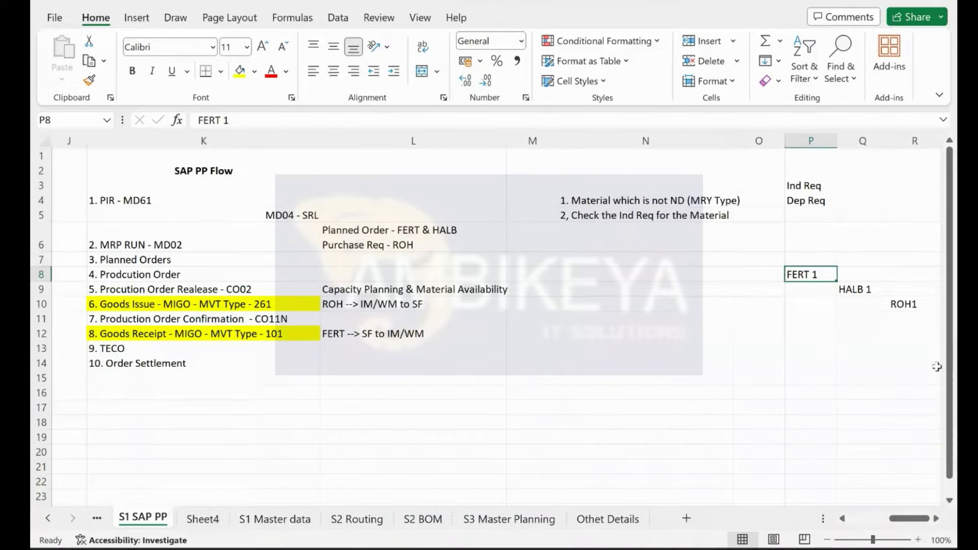
{"action": "left_click", "coordinate": [747, 361]}
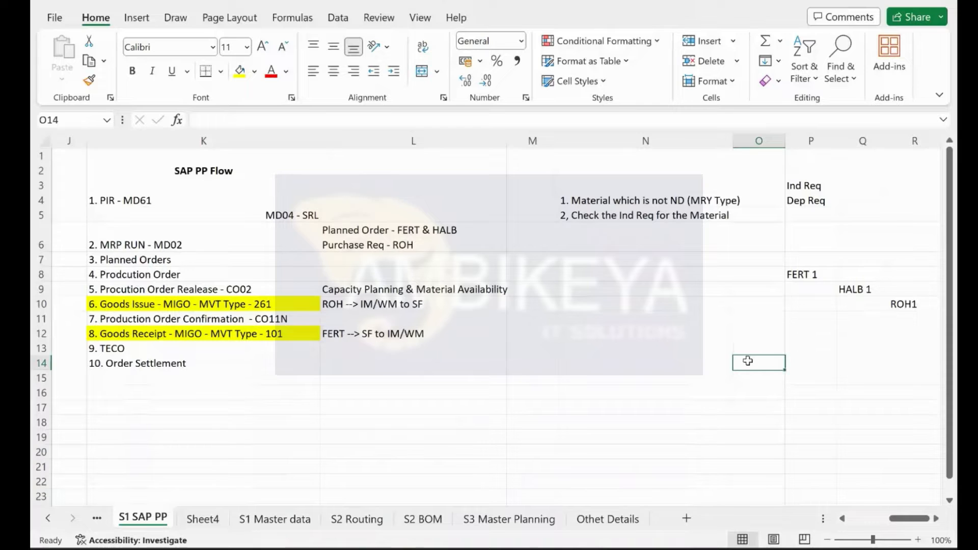
{"action": "left_click", "coordinate": [796, 187]}
{"action": "left_click", "coordinate": [798, 196]}
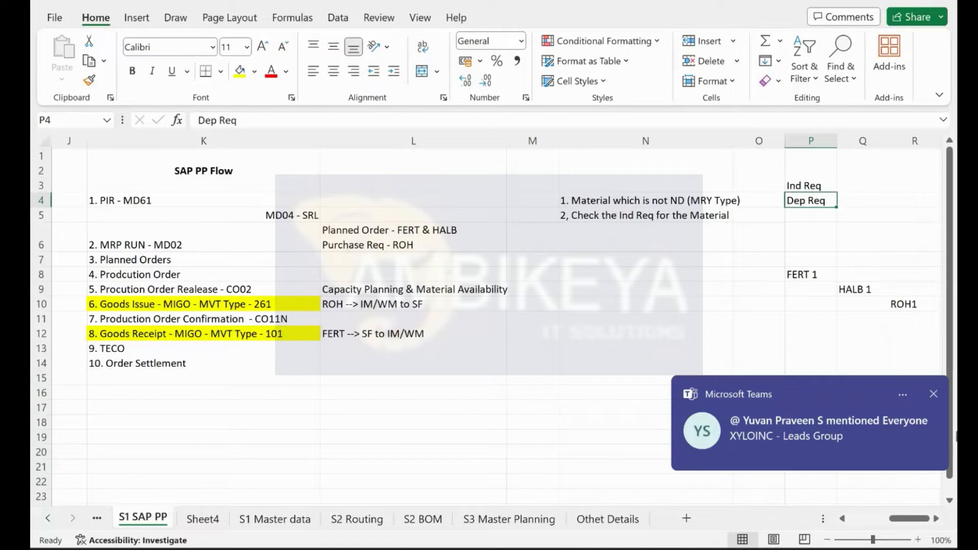
{"action": "left_click", "coordinate": [933, 395]}
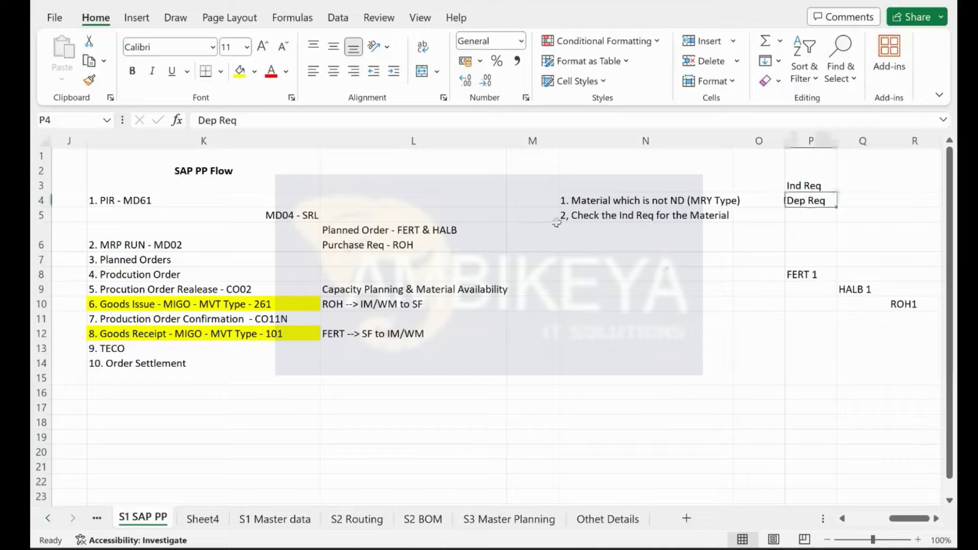
{"action": "left_click", "coordinate": [641, 225]}
Step: Add '3. BOM for Material' in N6 and '4. Dep req for Components' in N7
{"action": "type", "text": "3. BOM for Material"}
{"action": "key", "text": "Return"}
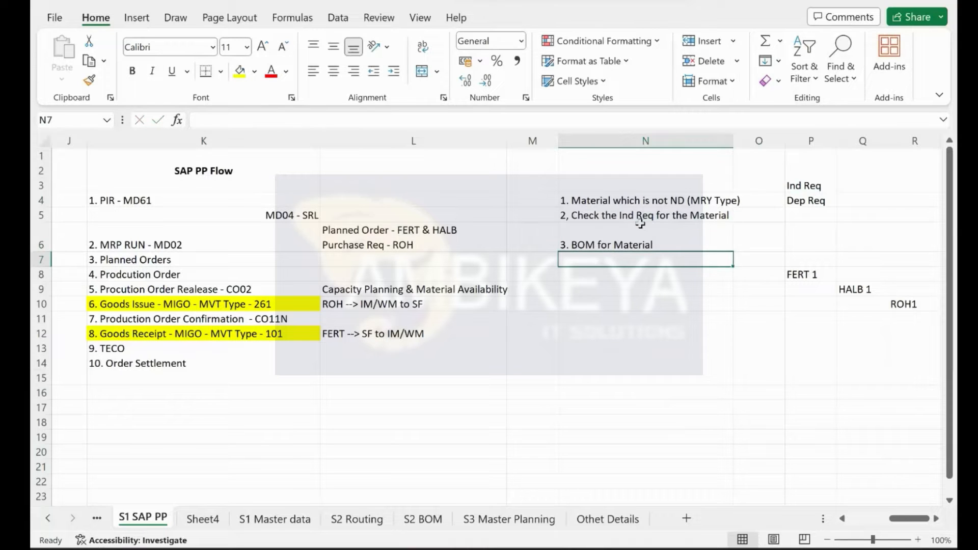
{"action": "type", "text": "4. Dep requitement"}
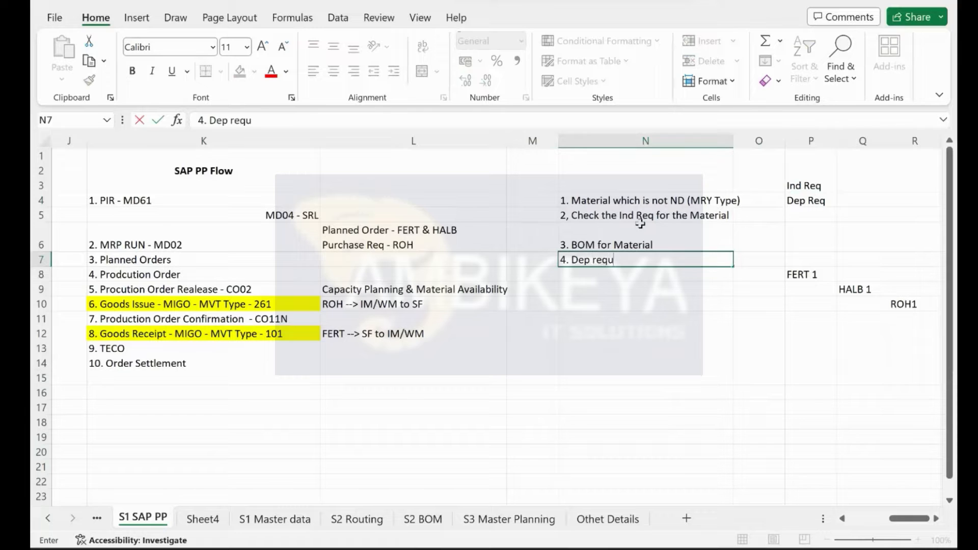
{"action": "key", "text": "BackSpace"}
{"action": "key", "text": "BackSpace"}
{"action": "key", "text": "BackSpace"}
{"action": "key", "text": "BackSpace"}
{"action": "key", "text": "BackSpace"}
{"action": "key", "text": "BackSpace"}
{"action": "key", "text": "BackSpace"}
{"action": "key", "text": "BackSpace"}
{"action": "type", "text": "for COmpo"}
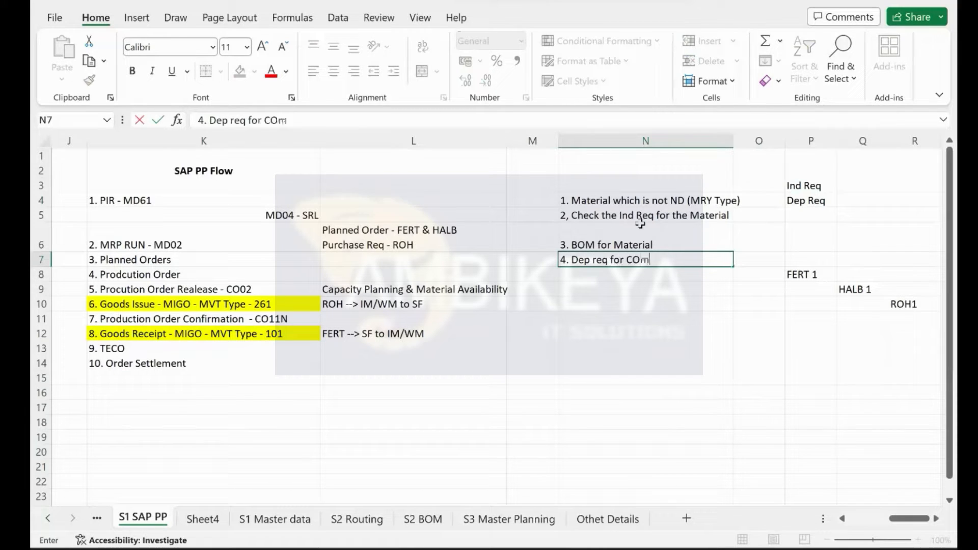
{"action": "key", "text": "BackSpace"}
{"action": "key", "text": "BackSpace"}
{"action": "key", "text": "BackSpace"}
{"action": "key", "text": "BackSpace"}
{"action": "type", "text": "omponents"}
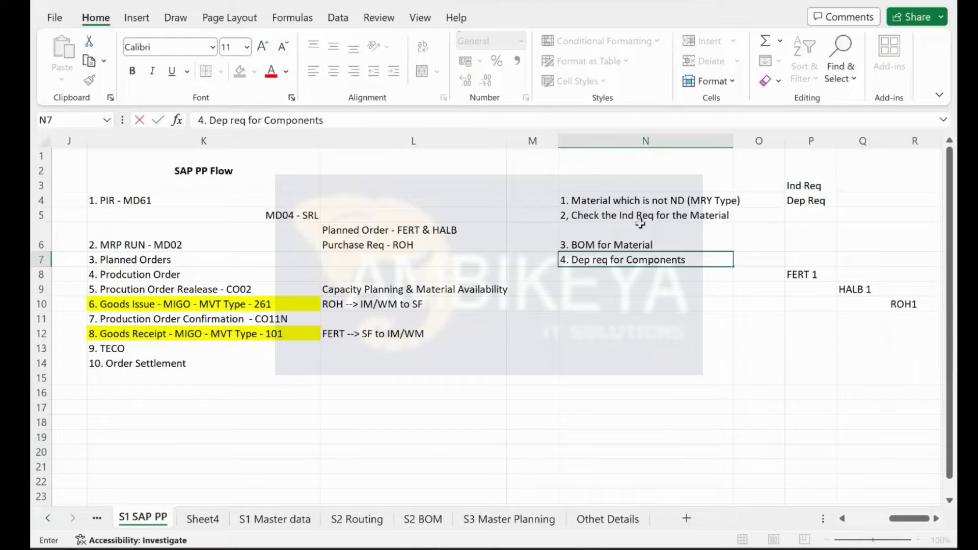
{"action": "key", "text": "Return"}
Step: Add '5. Pl Ord or Pur Req' in N8, quitting Microsoft Teams midway
{"action": "type", "text": "5"}
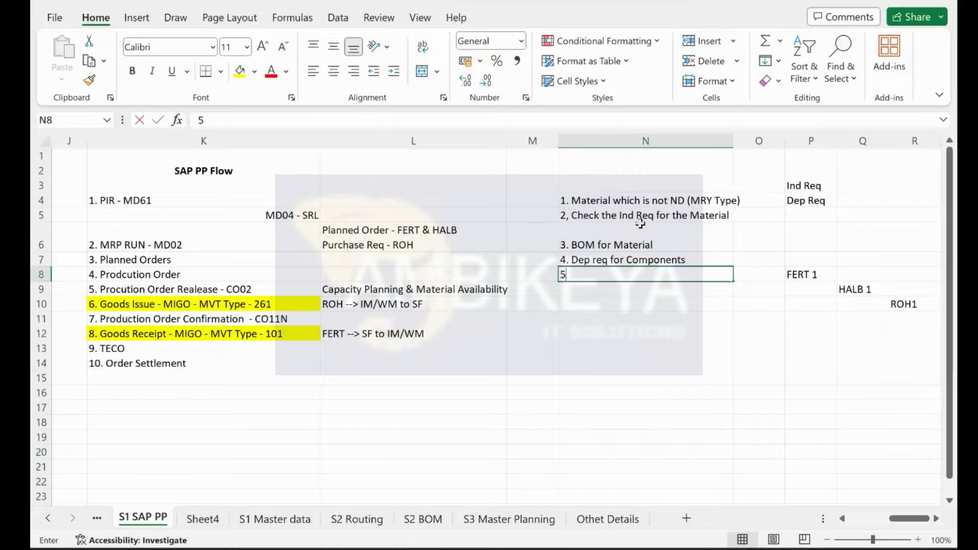
{"action": "type", "text": ". Pl Ord or"}
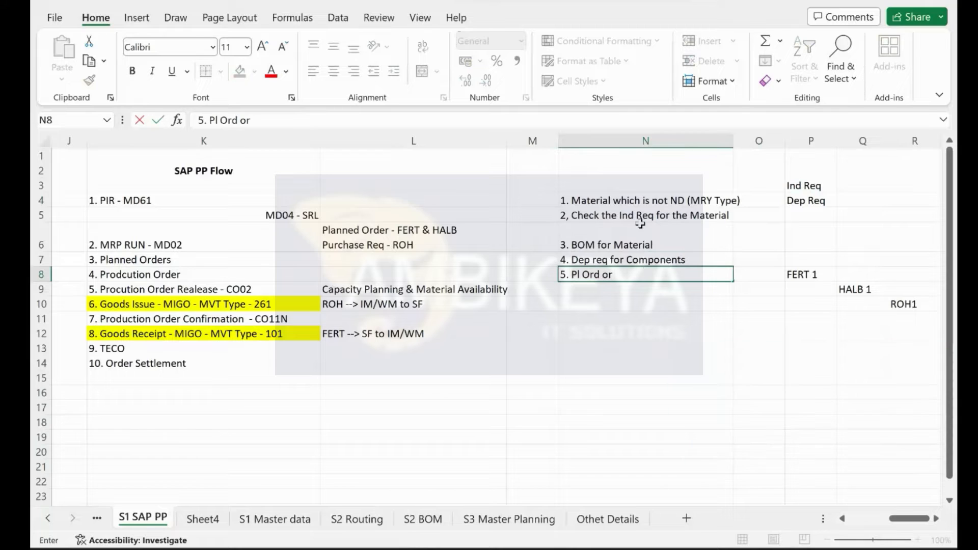
{"action": "left_click", "coordinate": [662, 549]}
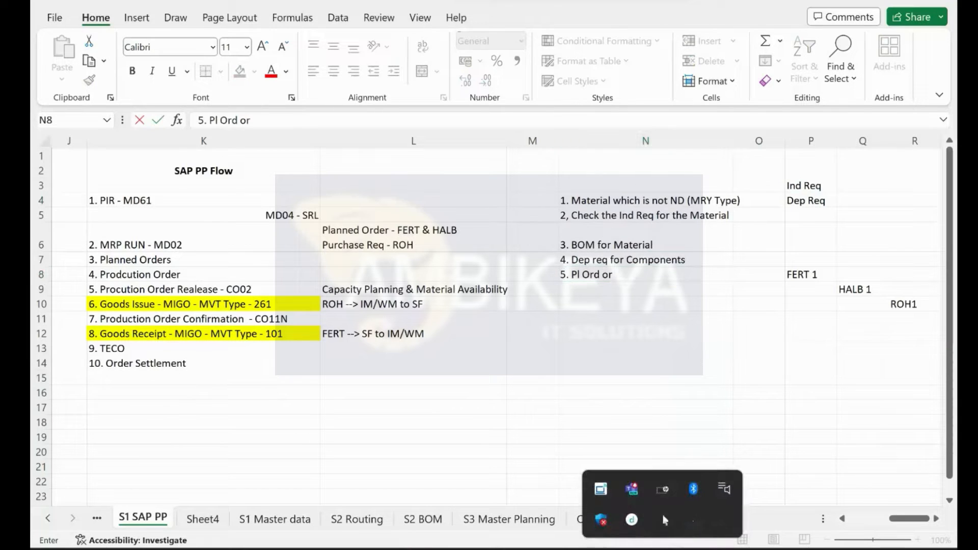
{"action": "right_click", "coordinate": [635, 492]}
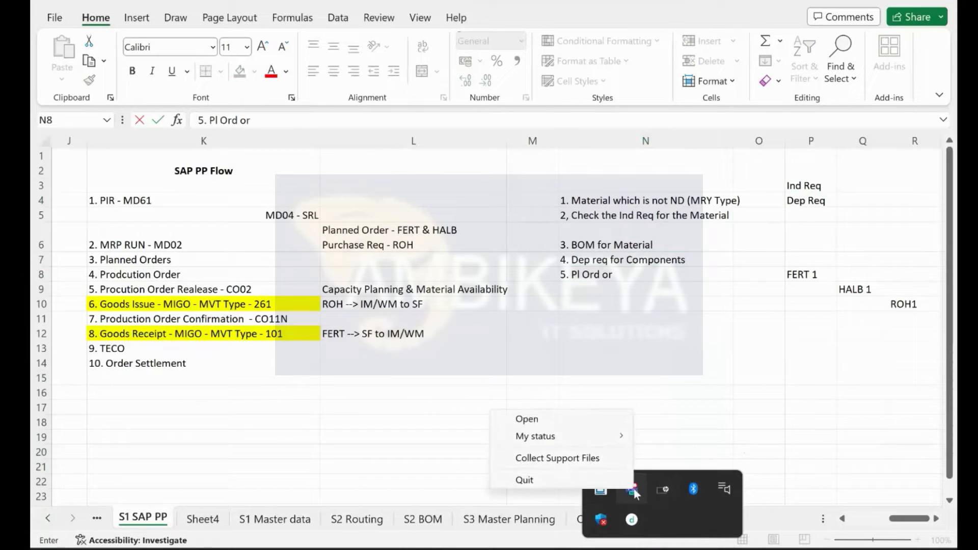
{"action": "left_click", "coordinate": [570, 477]}
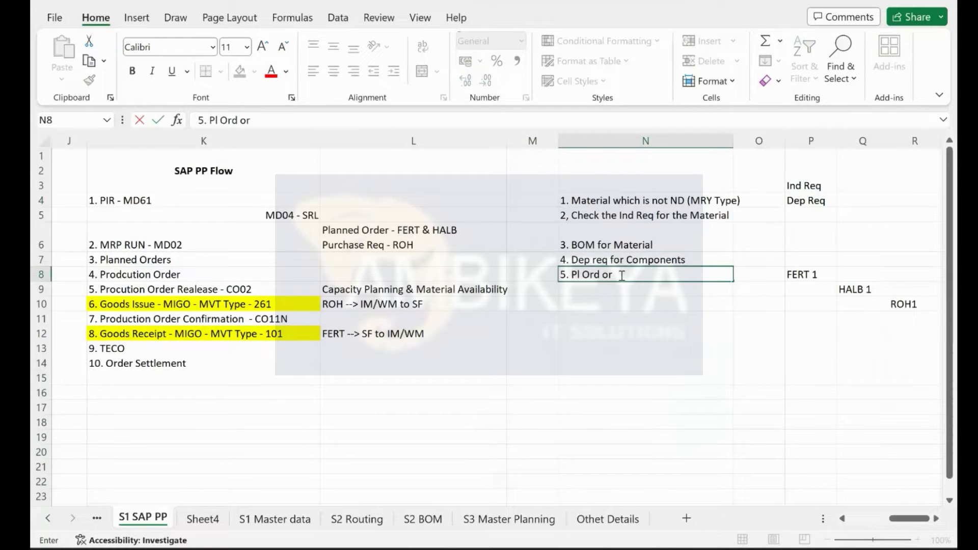
{"action": "type", "text": "Pur Req"}
{"action": "key", "text": "Return"}
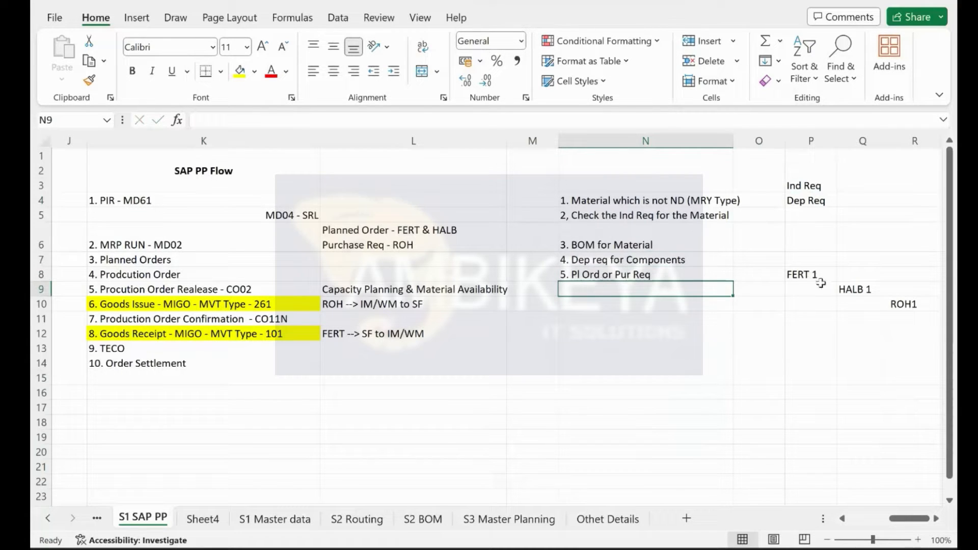
{"action": "left_click", "coordinate": [864, 289]}
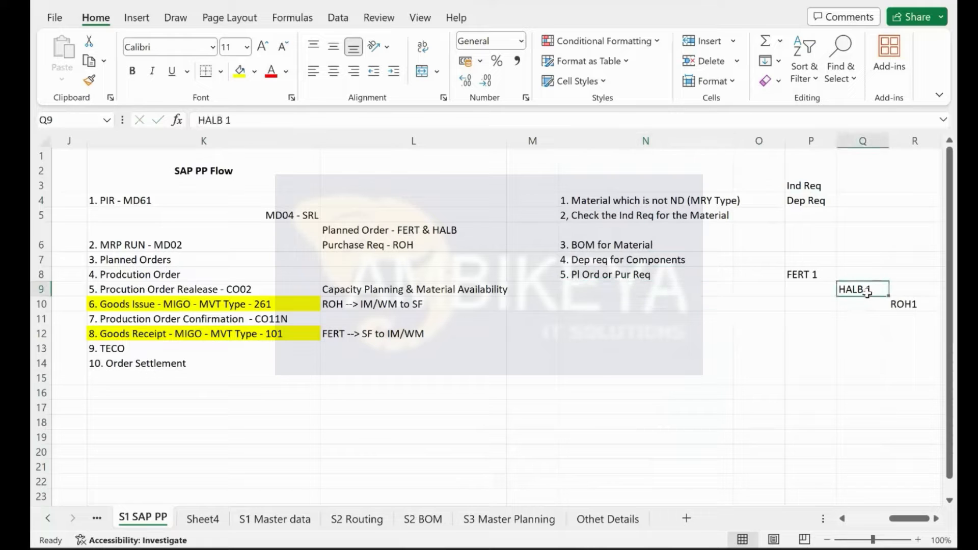
{"action": "key", "text": "ctrl+super+Left"}
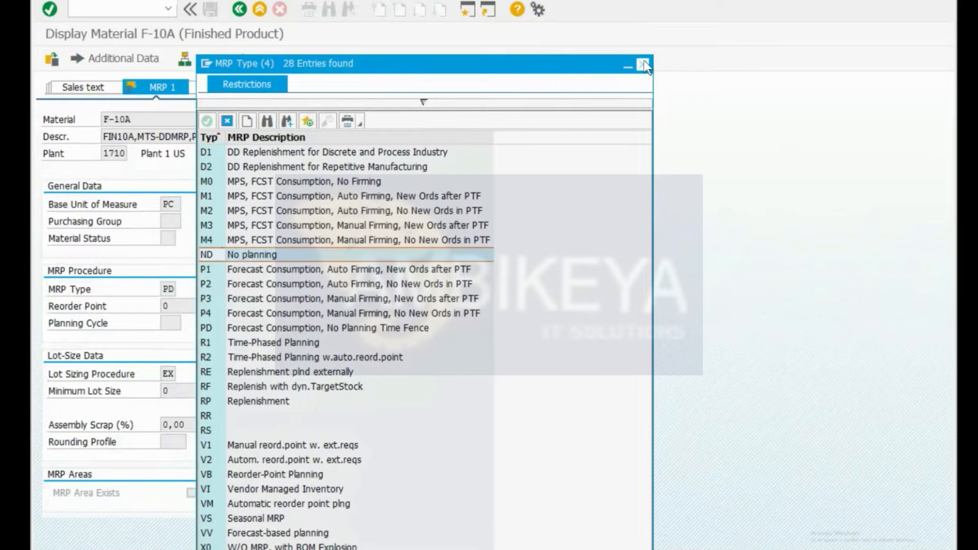
Step: Open F-10A's MRP 2 view and review the procurement type options, keeping E
{"action": "left_click", "coordinate": [644, 65]}
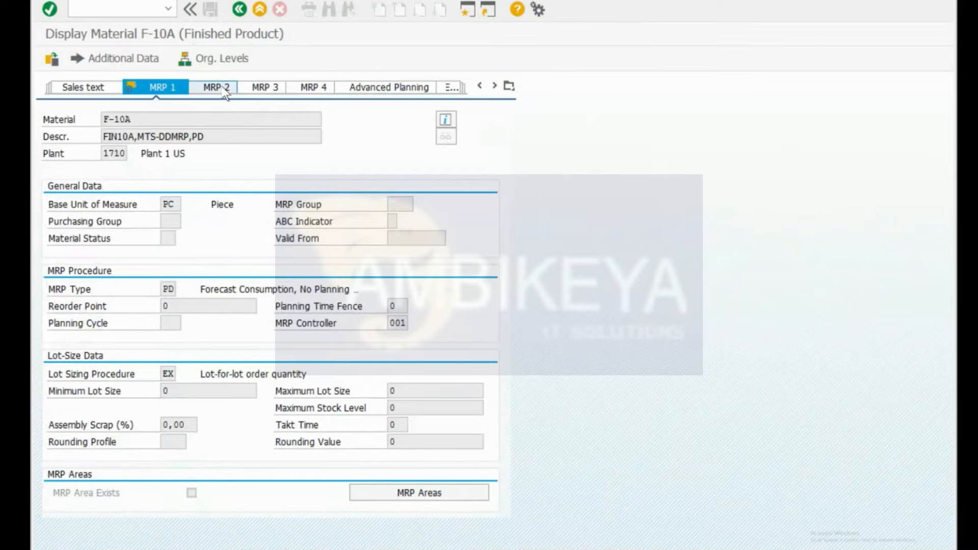
{"action": "left_click", "coordinate": [226, 92]}
{"action": "left_click", "coordinate": [171, 204]}
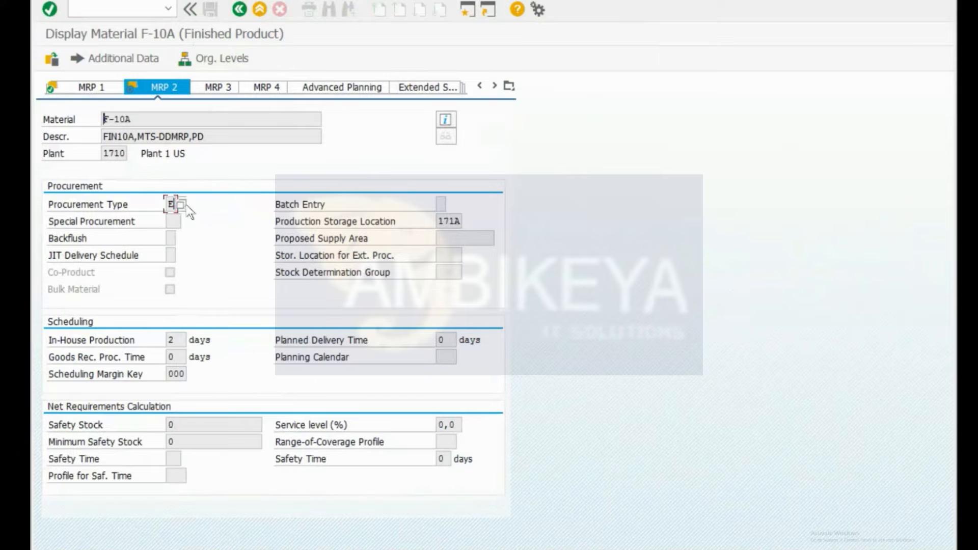
{"action": "left_click", "coordinate": [182, 204]}
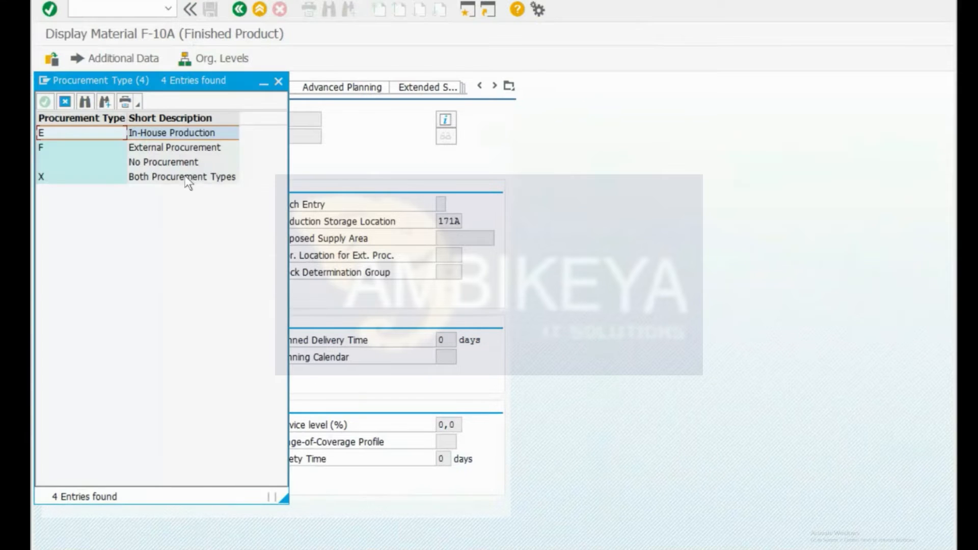
{"action": "left_click", "coordinate": [180, 147]}
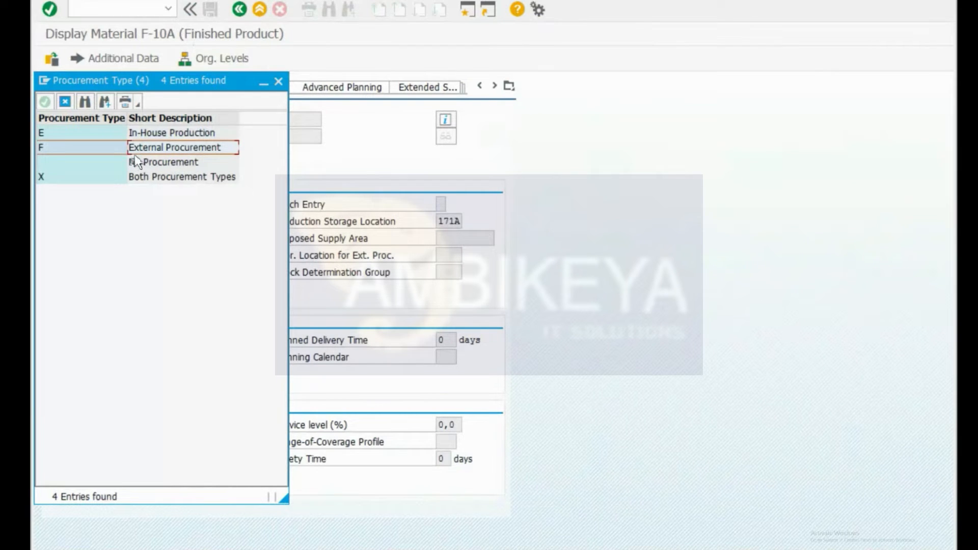
{"action": "left_click", "coordinate": [278, 82]}
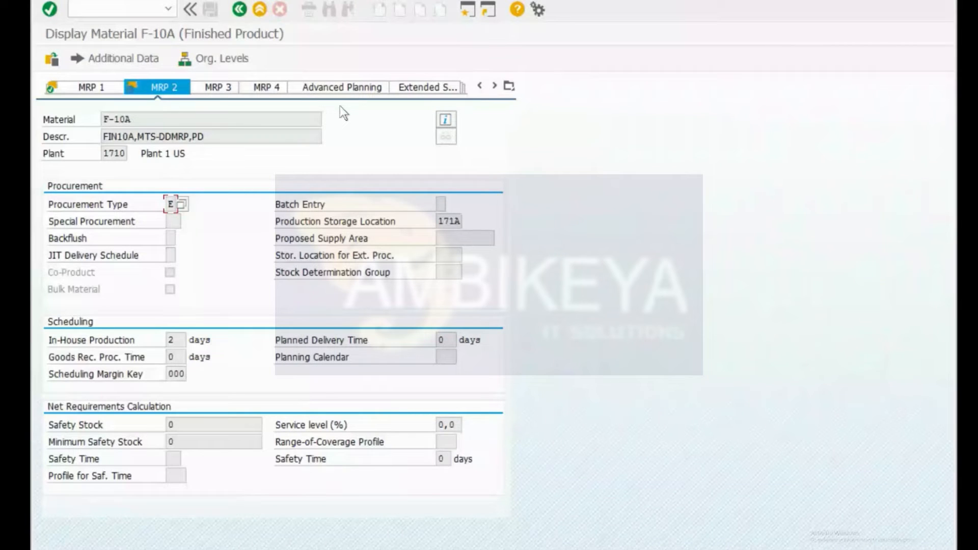
Step: In Excel, select the MRP notes N4:N8 and the '2. MRP RUN - MD02' step, then return to SAP
{"action": "key", "text": "ctrl+super+Right"}
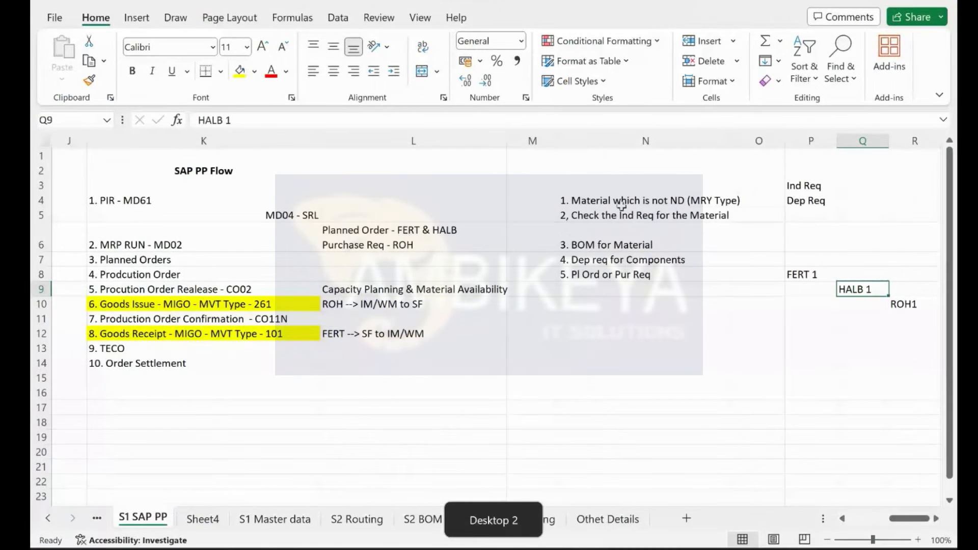
{"action": "left_click_drag", "start_coordinate": [621, 203], "coordinate": [614, 268]}
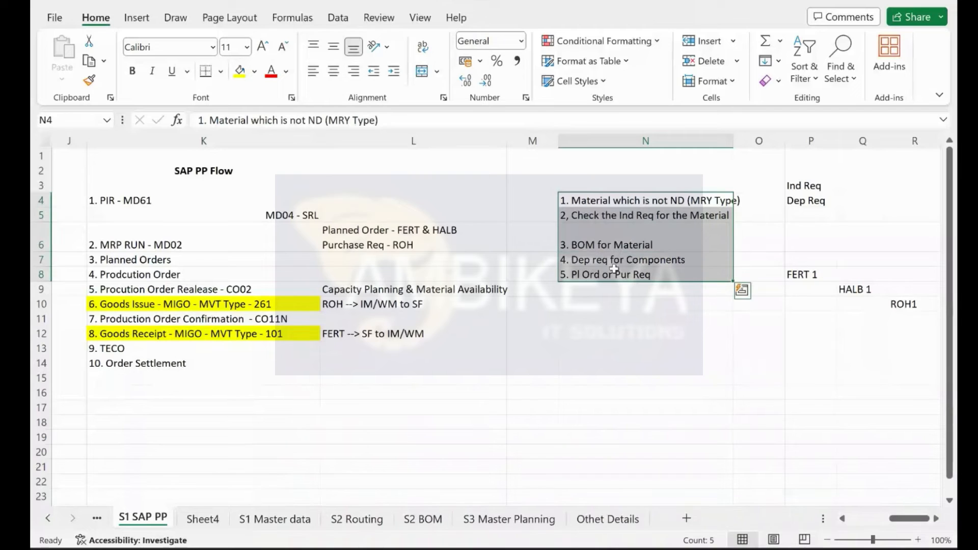
{"action": "left_click", "coordinate": [128, 243]}
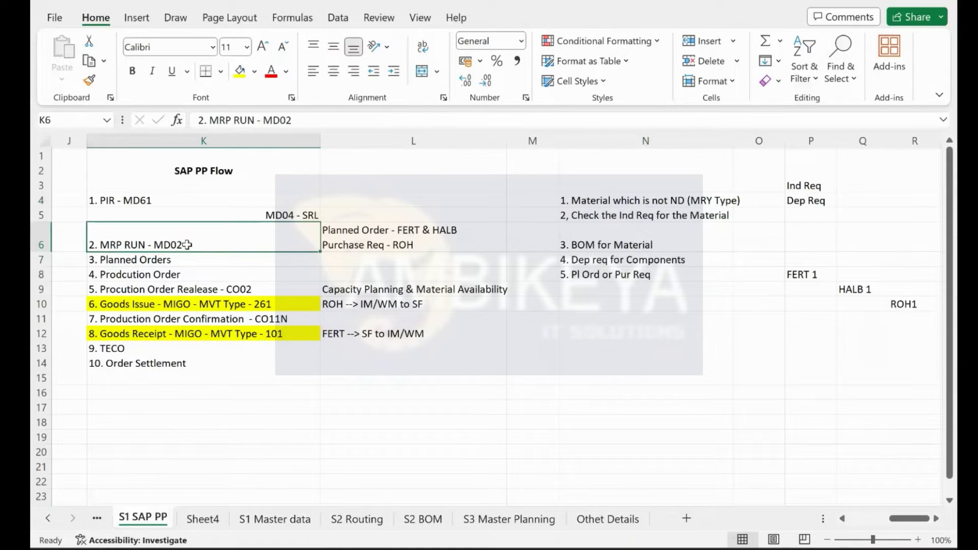
{"action": "key", "text": "ctrl+super+Left"}
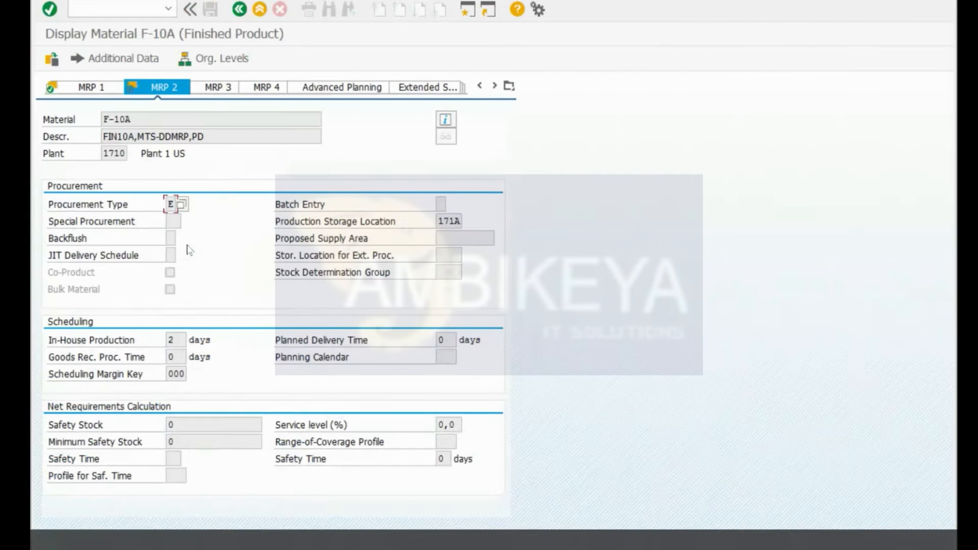
Step: Launch the multi-level MRP run via /nMD04 and validate material F-10A at plant 1710
{"action": "type", "text": "/nmd04"}
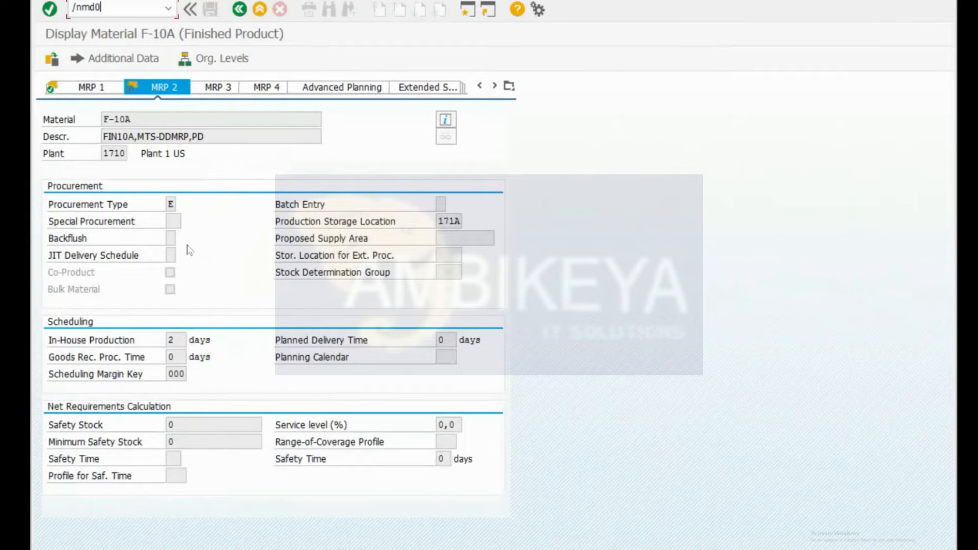
{"action": "key", "text": "Return"}
{"action": "type", "text": "/nm"}
{"action": "key", "text": "BackSpace"}
{"action": "key", "text": "BackSpace"}
{"action": "key", "text": "BackSpace"}
{"action": "type", "text": "/nmd04"}
{"action": "key", "text": "Return"}
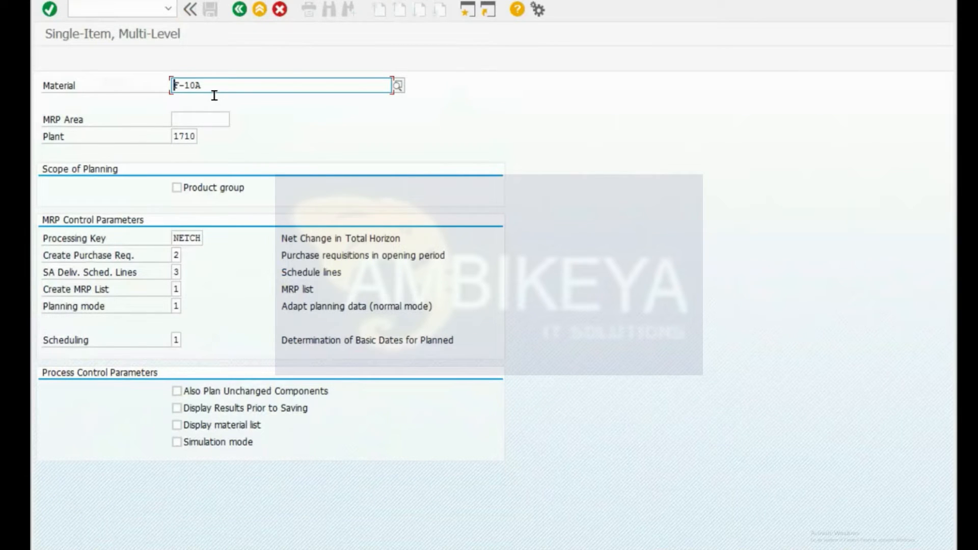
{"action": "left_click", "coordinate": [184, 104]}
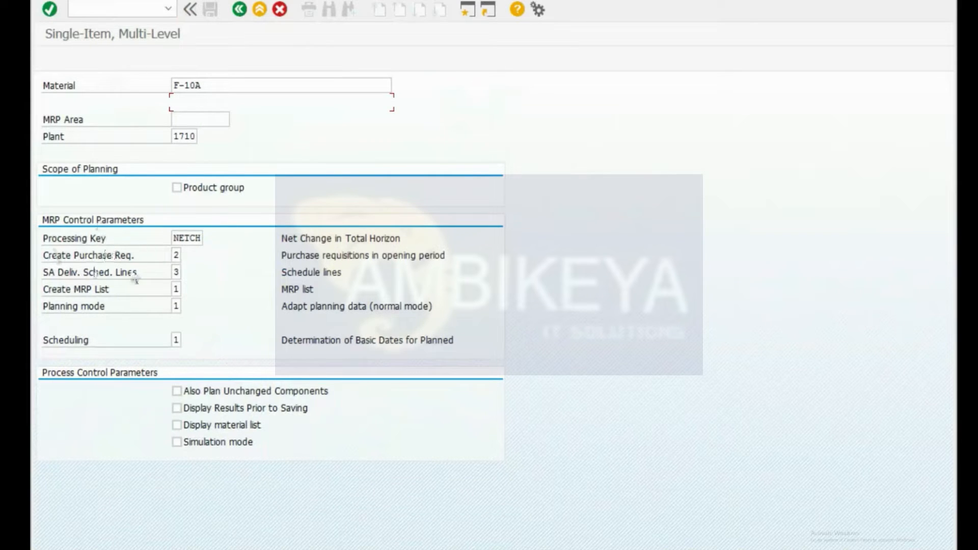
{"action": "key", "text": "Return"}
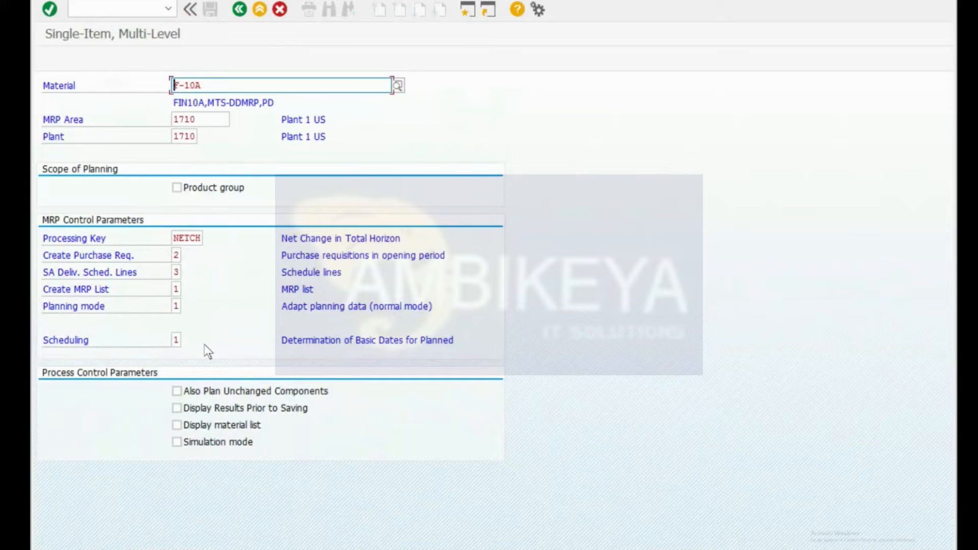
{"action": "key", "text": "ctrl+super+Right"}
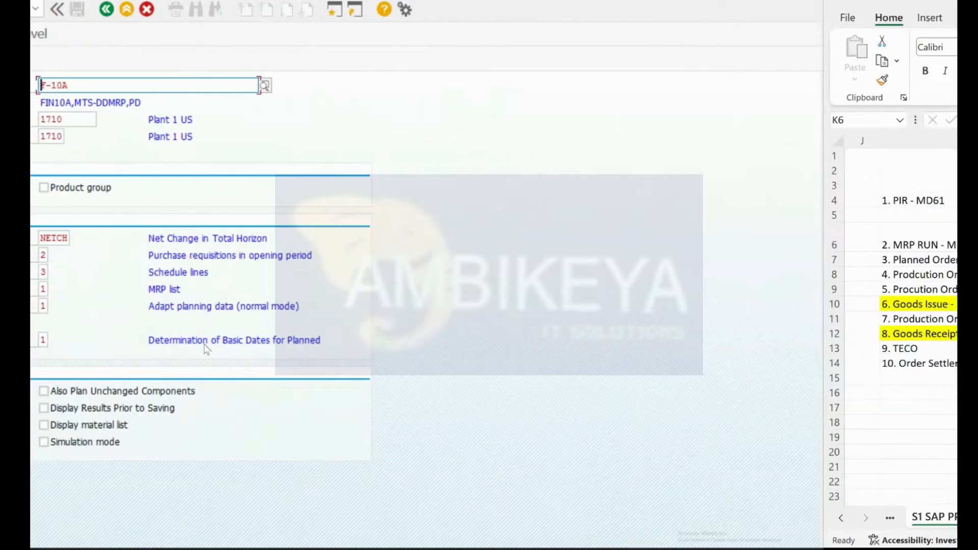
Step: Change the K8 step from Production Order to 'Pur Req'
{"action": "left_click", "coordinate": [590, 202]}
{"action": "left_click_drag", "start_coordinate": [588, 224], "coordinate": [590, 275]}
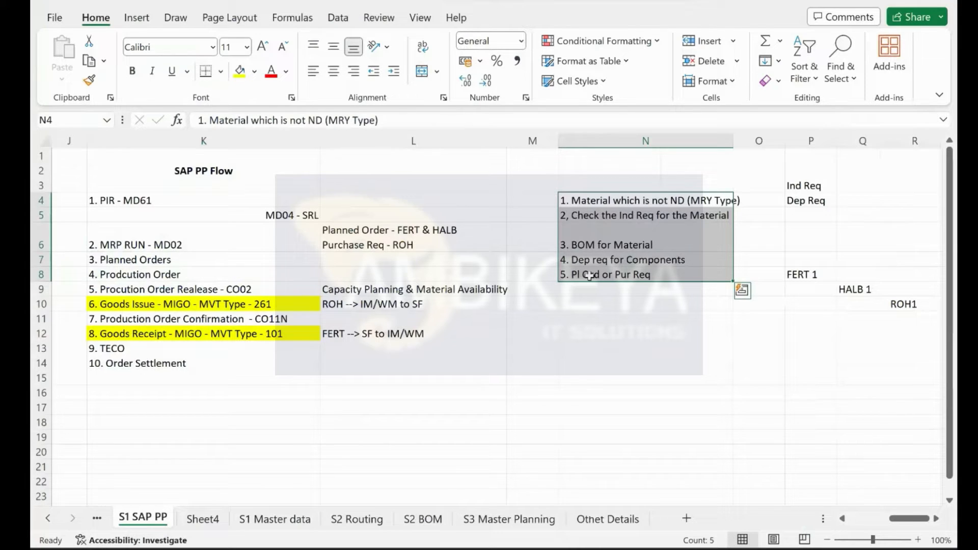
{"action": "left_click", "coordinate": [196, 245]}
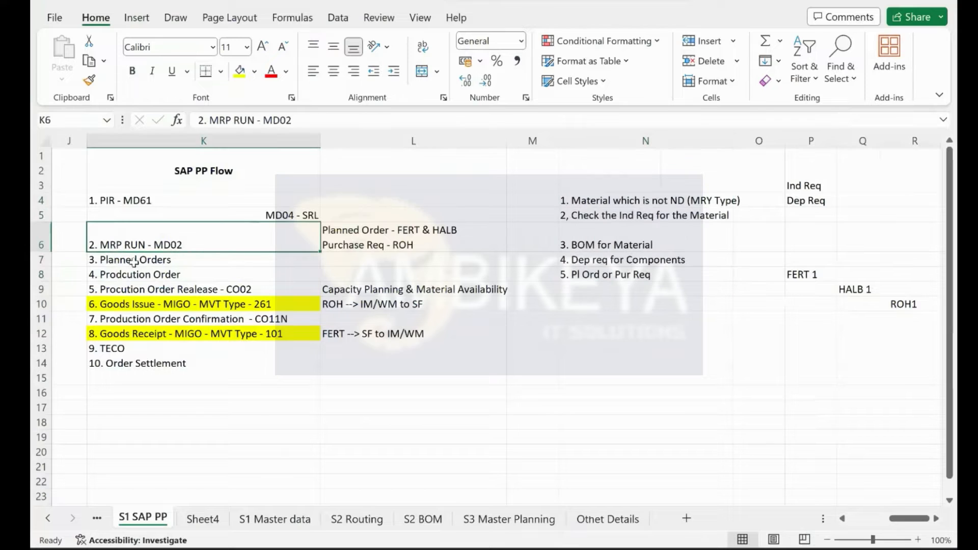
{"action": "left_click_drag", "start_coordinate": [110, 262], "coordinate": [117, 271]}
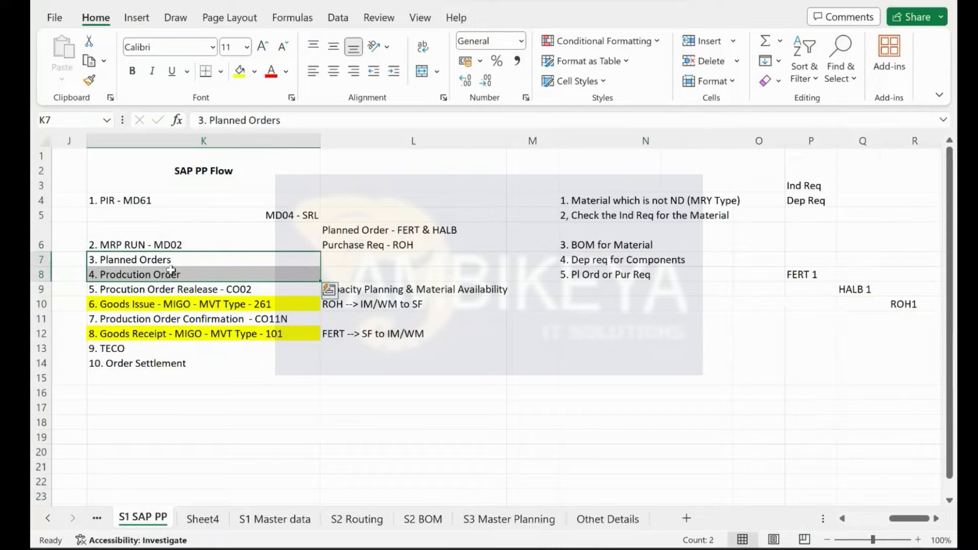
{"action": "double_click", "coordinate": [143, 274]}
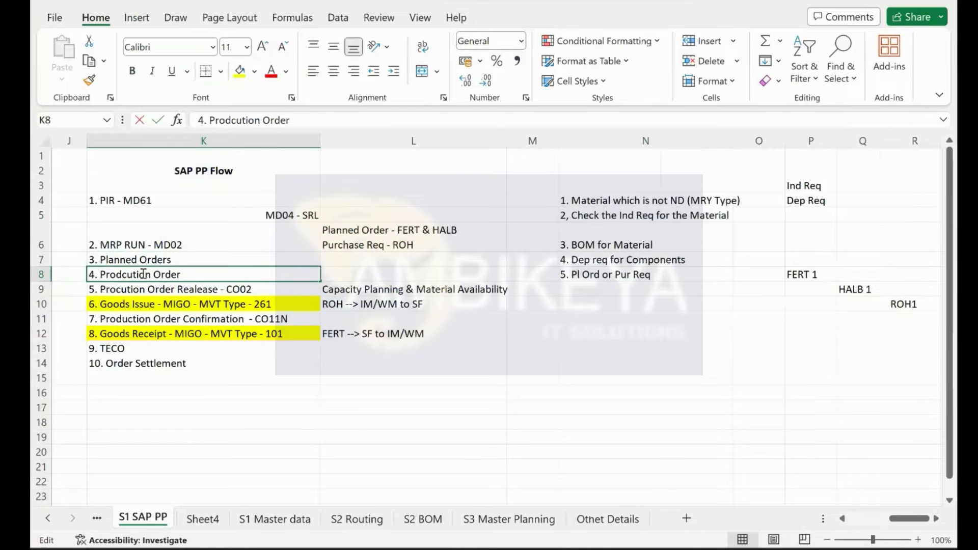
{"action": "double_click", "coordinate": [143, 274]}
{"action": "type", "text": "Pur Req"}
{"action": "key", "text": "Delete"}
{"action": "key", "text": "Delete"}
{"action": "key", "text": "Delete"}
{"action": "key", "text": "Delete"}
{"action": "key", "text": "Delete"}
{"action": "key", "text": "Delete"}
{"action": "key", "text": "Return"}
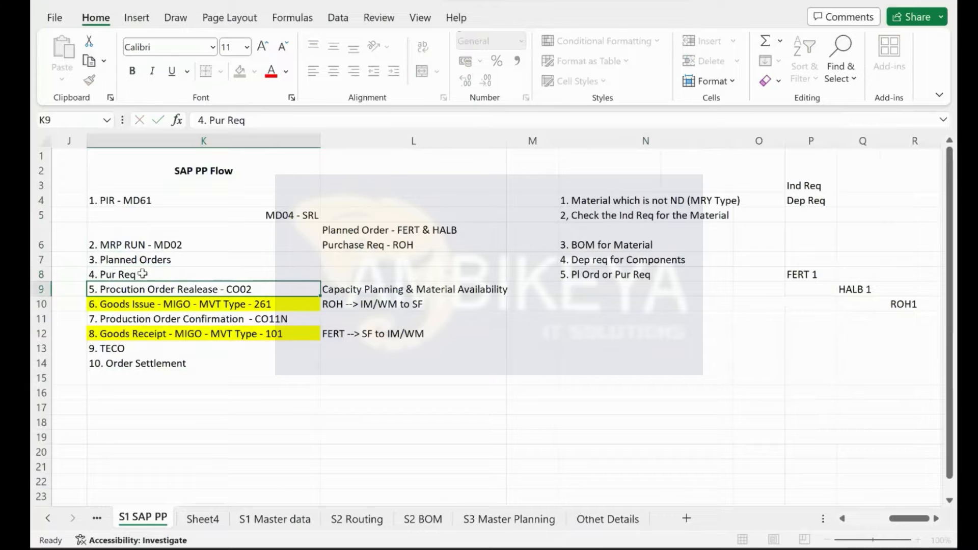
Step: Right-align K7:K8 and remove the '3. ' and '4. ' numbering from both cells
{"action": "left_click_drag", "start_coordinate": [142, 259], "coordinate": [142, 271]}
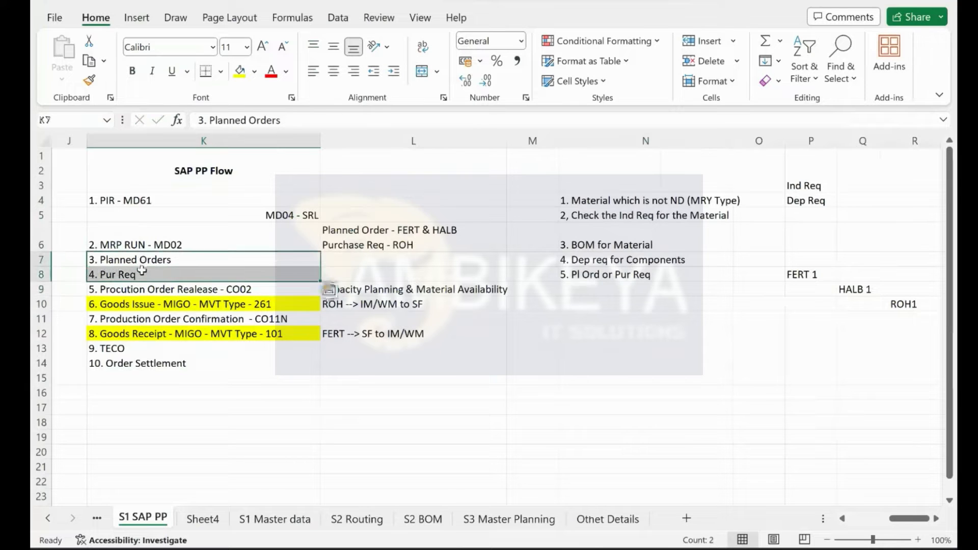
{"action": "left_click", "coordinate": [353, 71]}
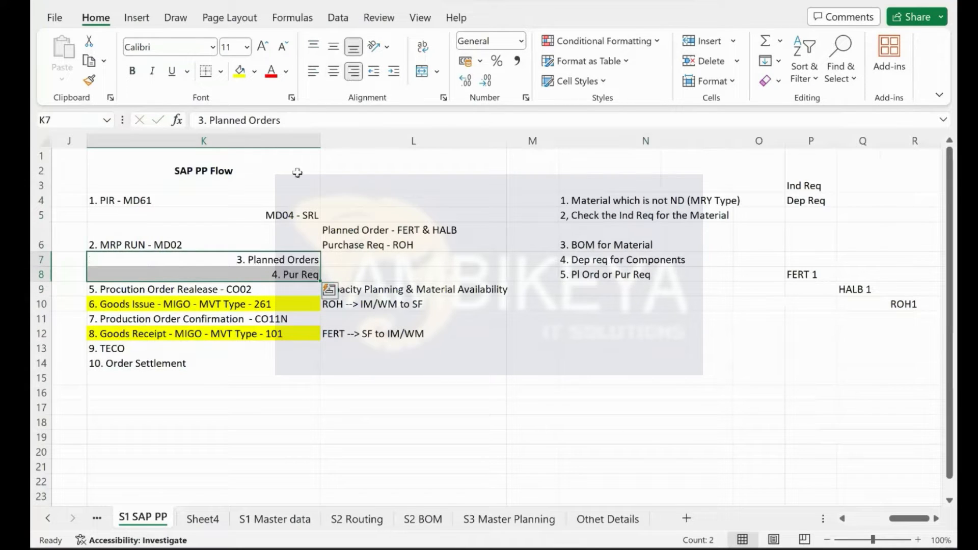
{"action": "double_click", "coordinate": [249, 260]}
{"action": "key", "text": "BackSpace"}
{"action": "key", "text": "BackSpace"}
{"action": "key", "text": "BackSpace"}
{"action": "key", "text": "Return"}
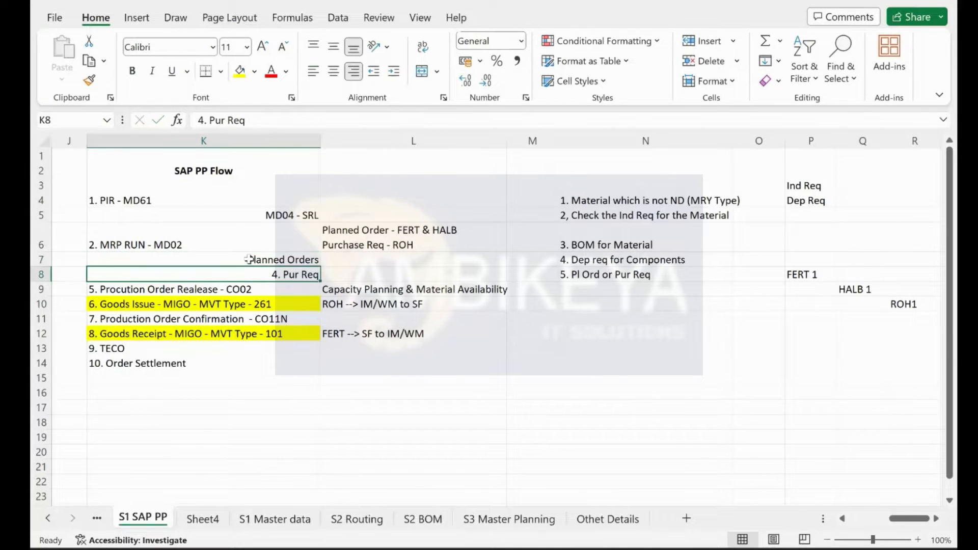
{"action": "double_click", "coordinate": [284, 273]}
{"action": "key", "text": "BackSpace"}
{"action": "key", "text": "BackSpace"}
{"action": "key", "text": "BackSpace"}
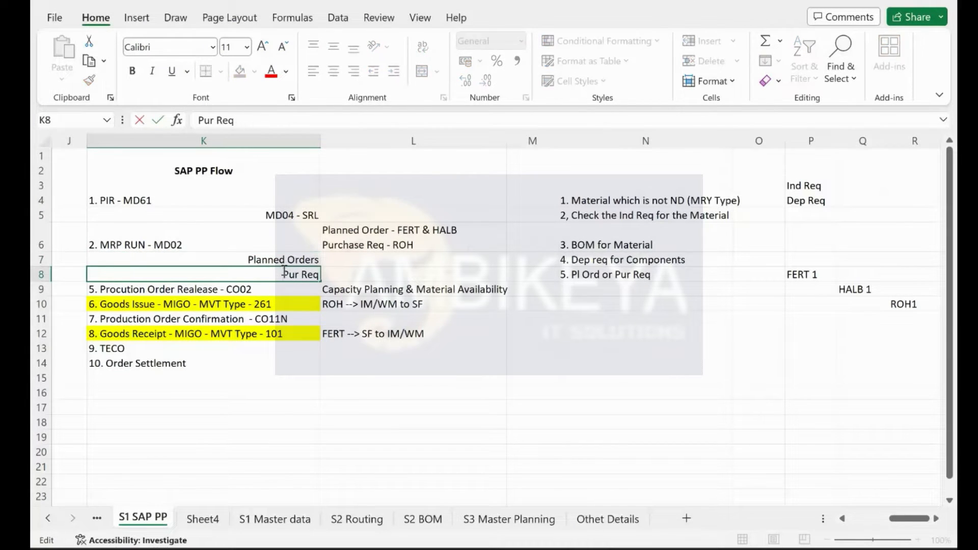
{"action": "key", "text": "Return"}
Step: Relate Planned Orders and Pur Req to FERT 1, HALB 1 and ROH1 in the flow sheet
{"action": "left_click", "coordinate": [262, 262]}
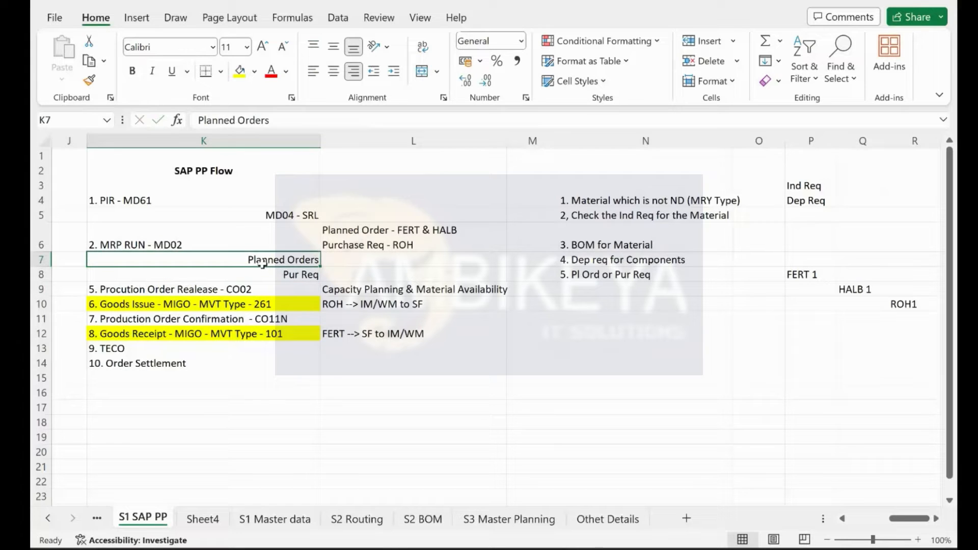
{"action": "left_click", "coordinate": [823, 277]}
{"action": "left_click", "coordinate": [845, 286]}
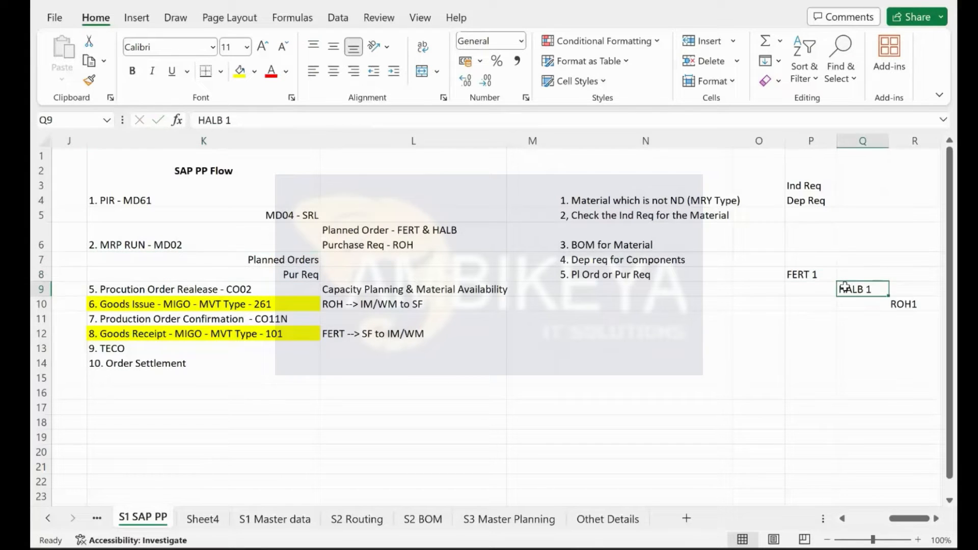
{"action": "left_click", "coordinate": [288, 275]}
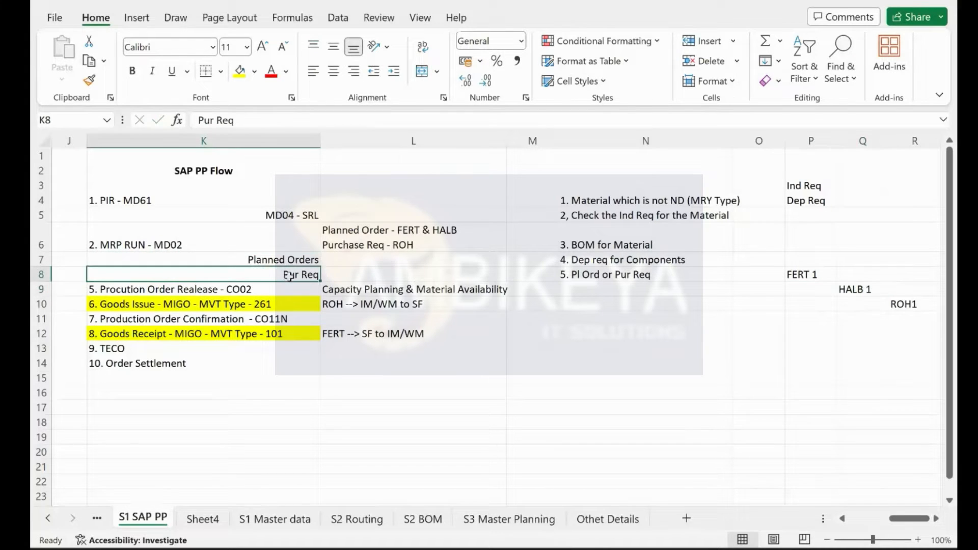
{"action": "left_click", "coordinate": [923, 304]}
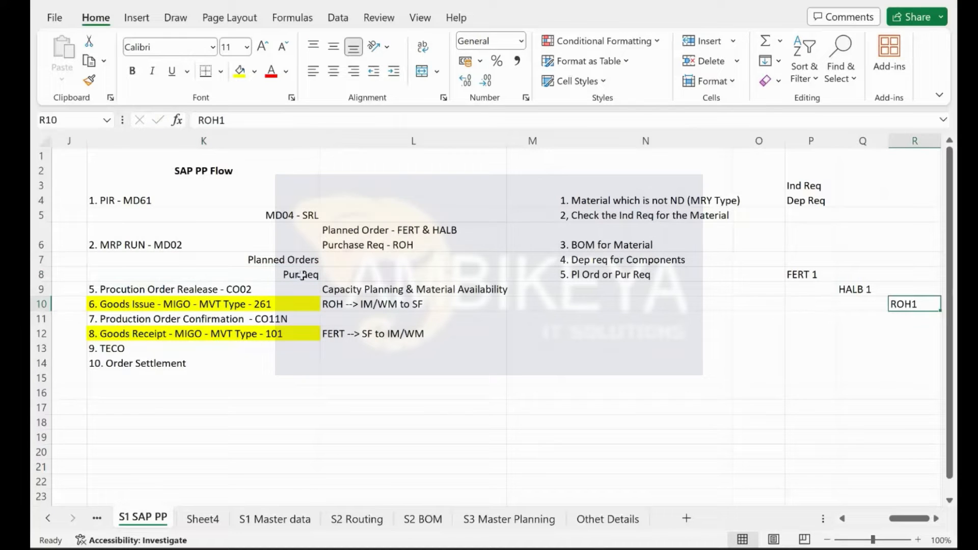
{"action": "left_click", "coordinate": [302, 275]}
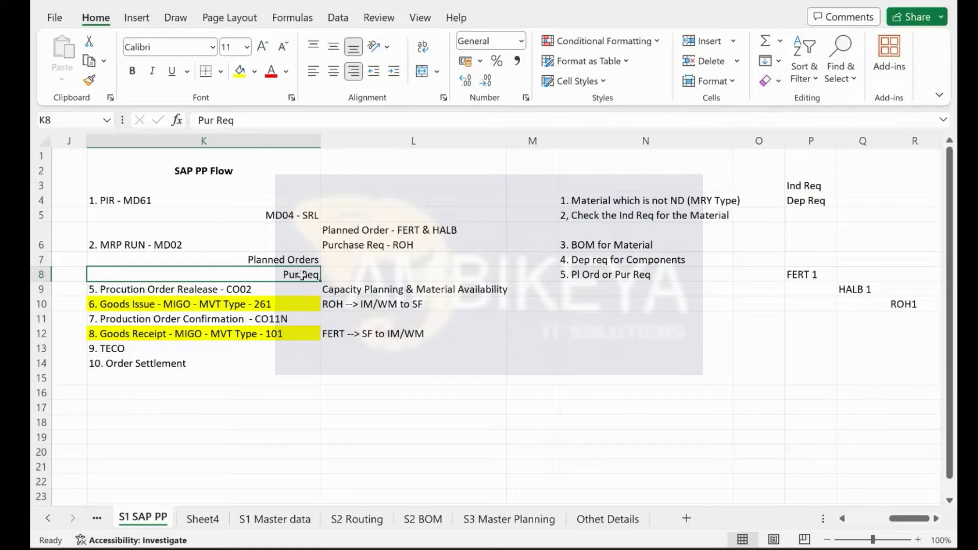
{"action": "left_click", "coordinate": [246, 255]}
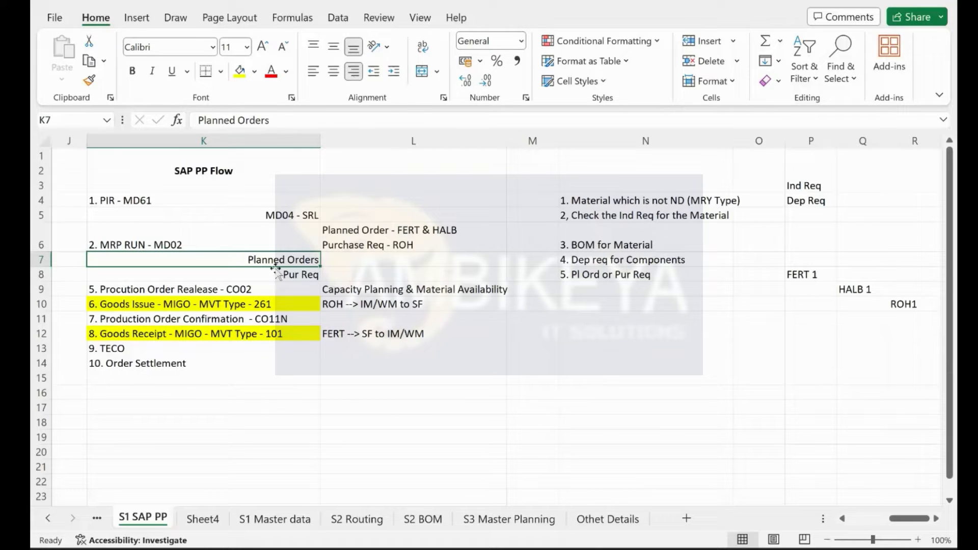
{"action": "left_click", "coordinate": [172, 290]}
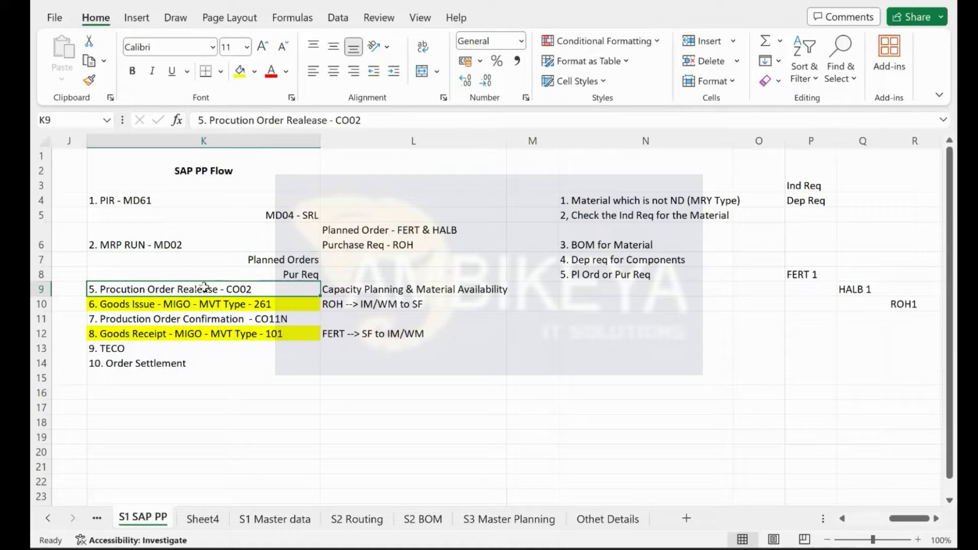
{"action": "left_click", "coordinate": [162, 305]}
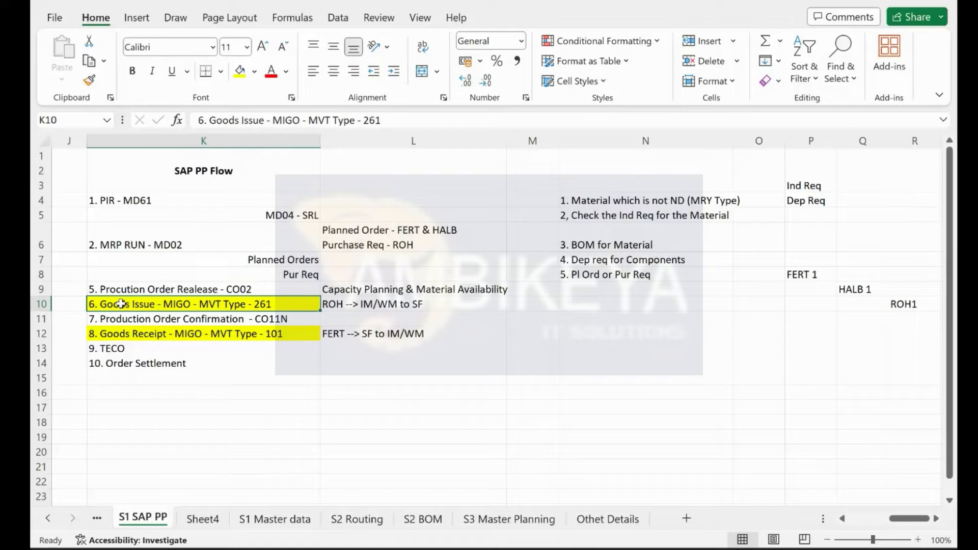
{"action": "left_click", "coordinate": [105, 317]}
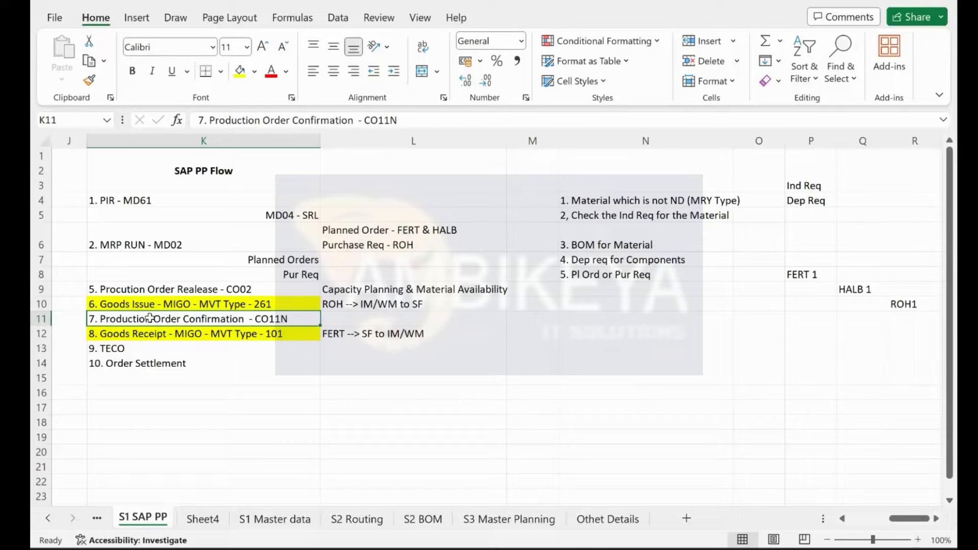
{"action": "left_click", "coordinate": [145, 334]}
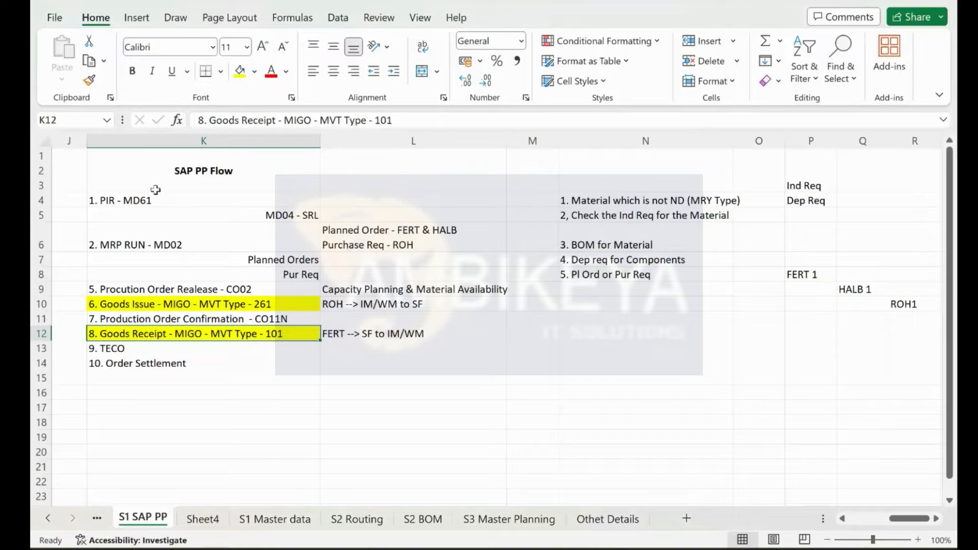
{"action": "left_click", "coordinate": [138, 202]}
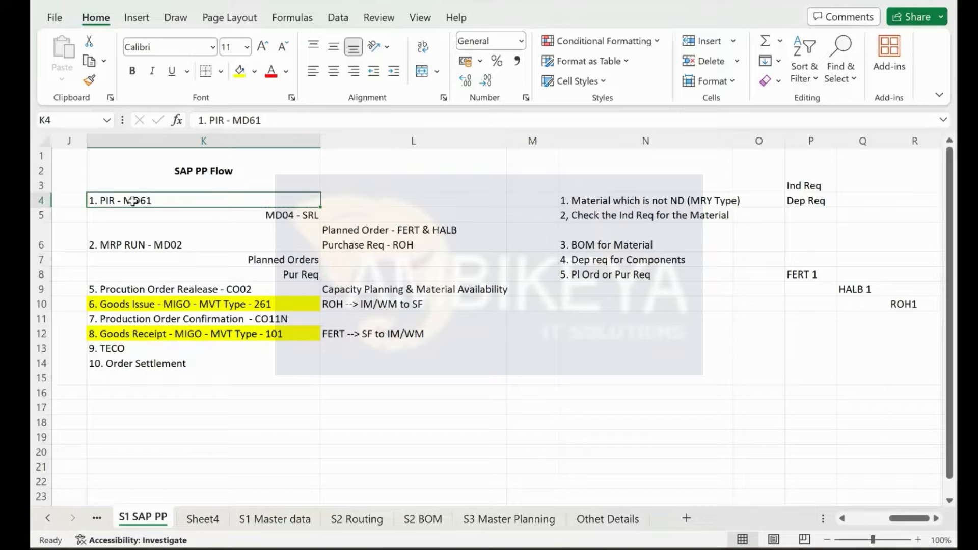
Step: Switch to the SAP session and open the stock/requirements list with /nMD04
{"action": "key", "text": "ctrl+super+Left"}
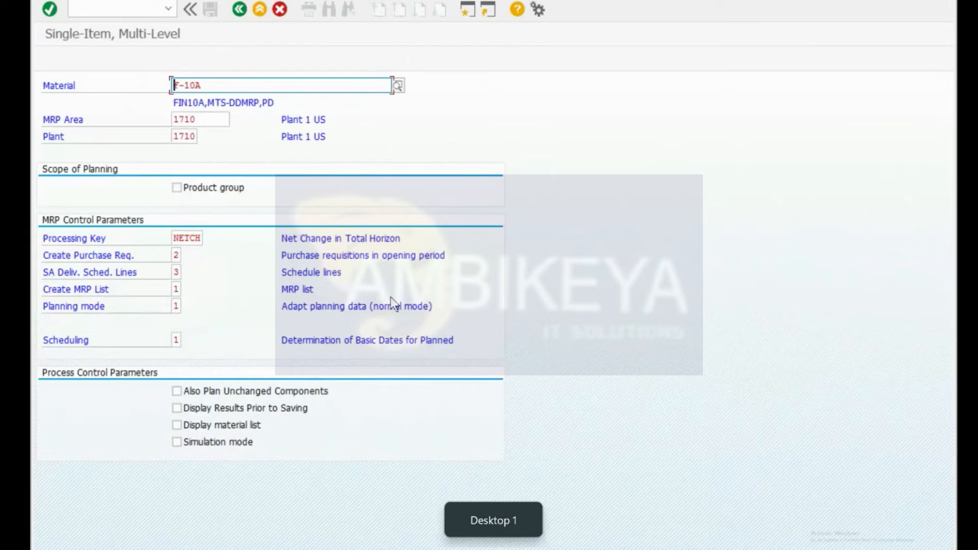
{"action": "key", "text": "ctrl+slash"}
{"action": "type", "text": "/nmd"}
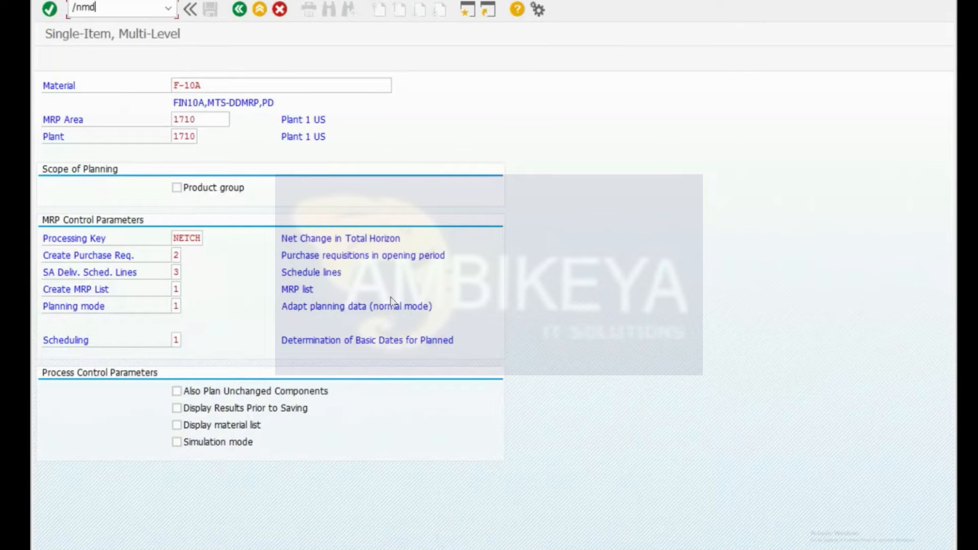
{"action": "type", "text": "04"}
{"action": "key", "text": "Return"}
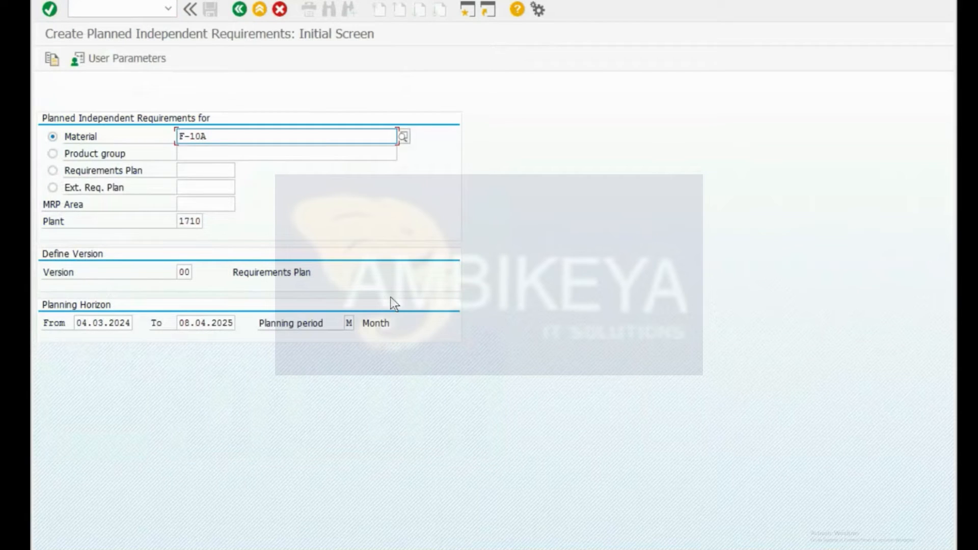
{"action": "key", "text": "ctrl+slash"}
{"action": "type", "text": "/omd04"}
{"action": "key", "text": "Return"}
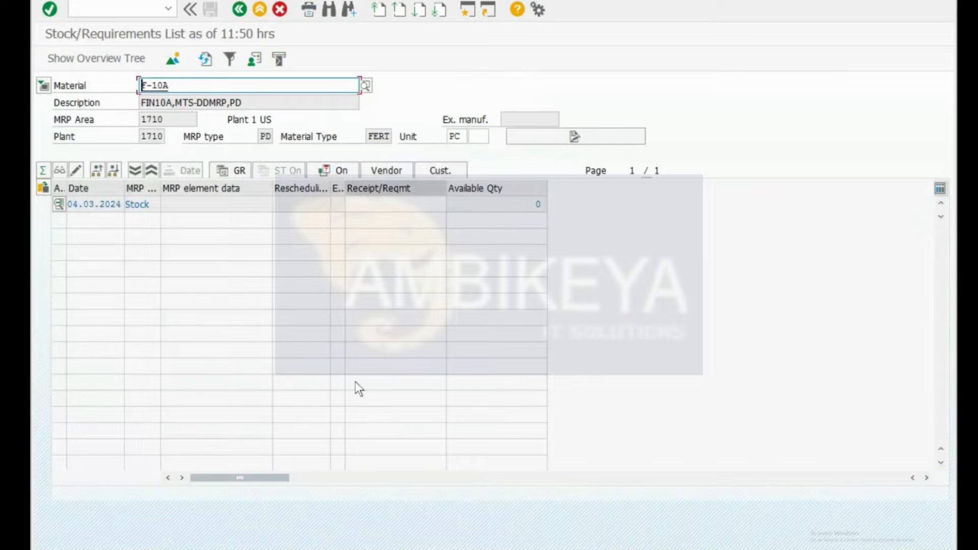
Step: Display the stock/requirements list for F-10A at plant 1710, showing zero available stock
{"action": "left_click", "coordinate": [240, 9]}
{"action": "left_click", "coordinate": [137, 8]}
{"action": "type", "text": "/nmd04"}
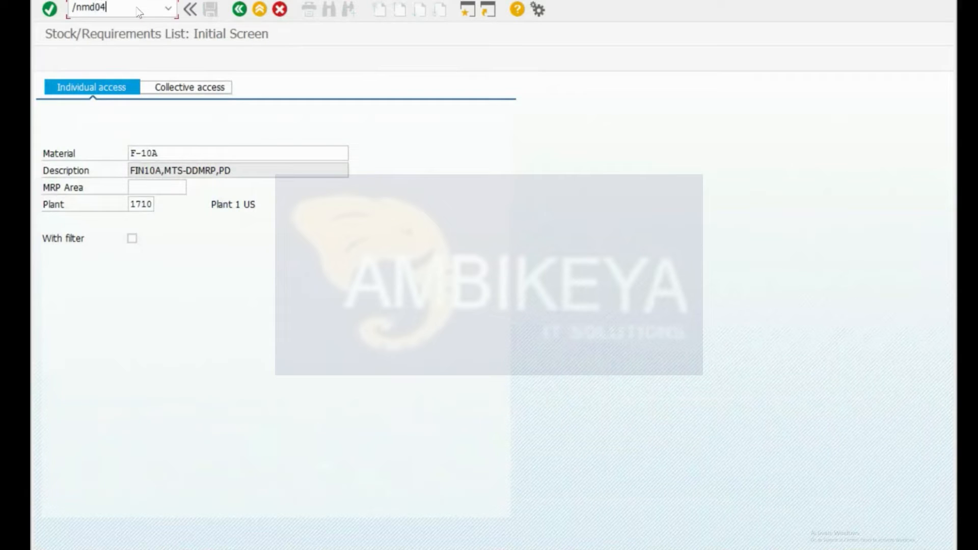
{"action": "key", "text": "Return"}
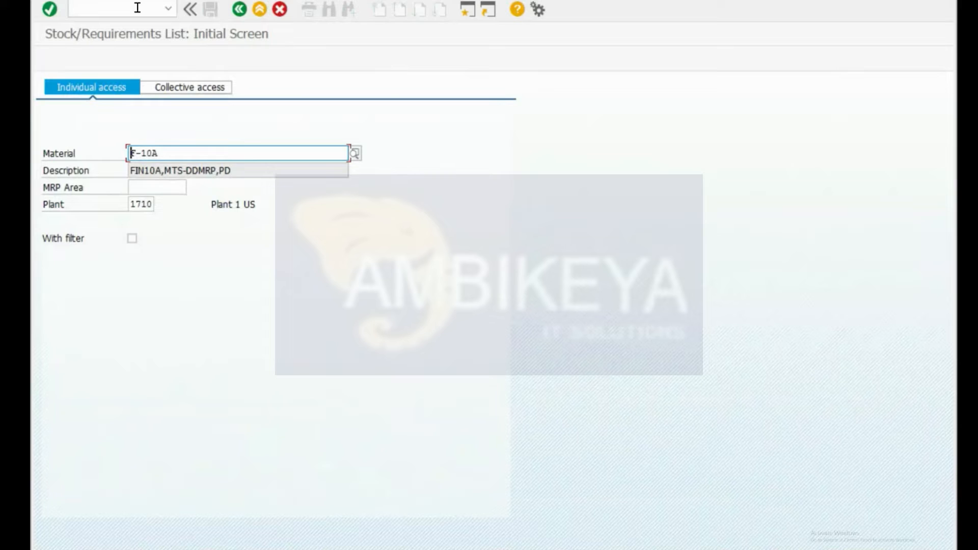
{"action": "left_click_drag", "start_coordinate": [166, 154], "coordinate": [130, 154]}
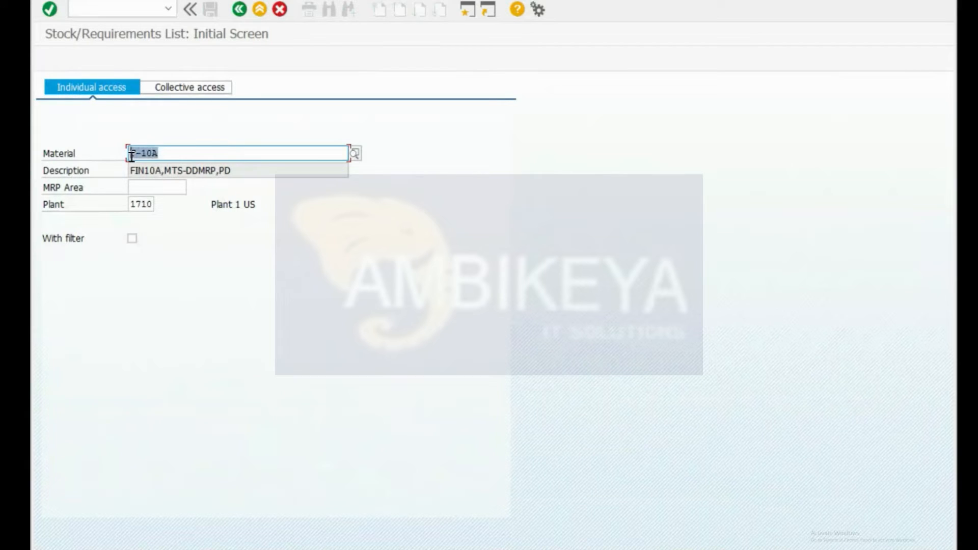
{"action": "left_click", "coordinate": [149, 206]}
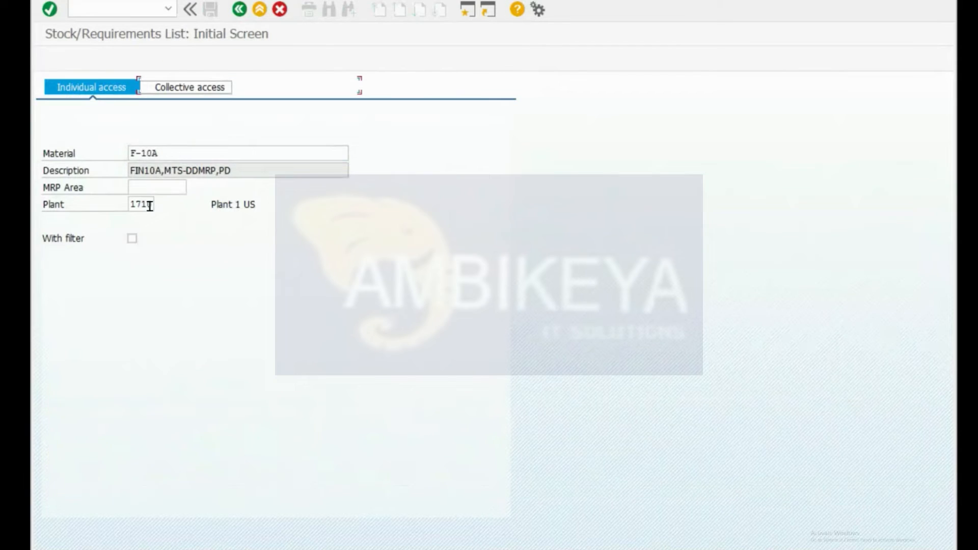
{"action": "key", "text": "Return"}
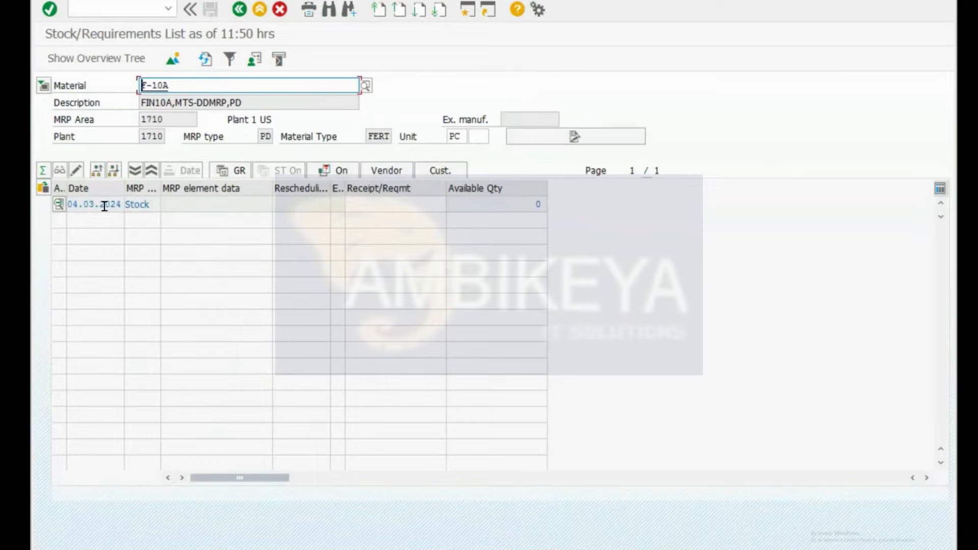
{"action": "left_click", "coordinate": [539, 205]}
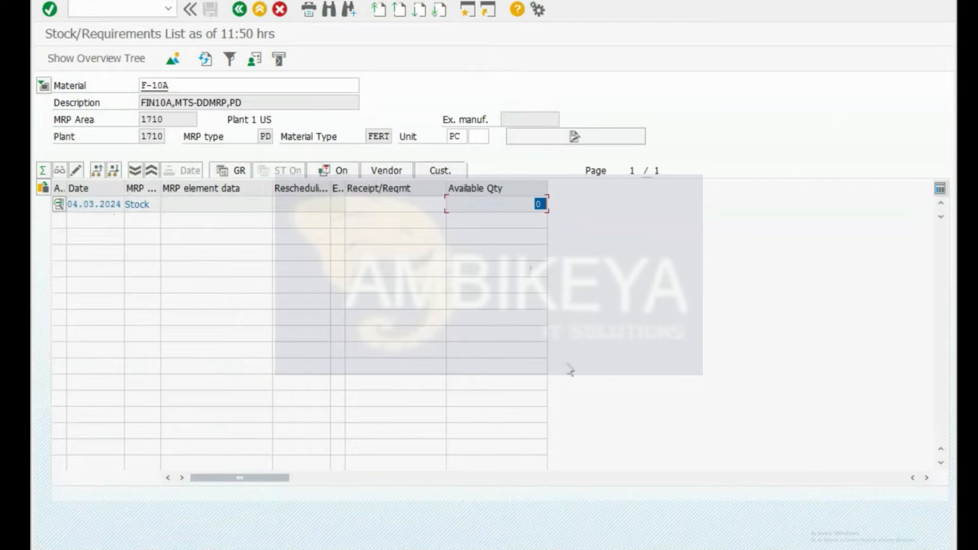
Step: Review the MD04 - SRL and 1. PIR - MD61 notes, then close the extra SAP windows
{"action": "left_click", "coordinate": [233, 215]}
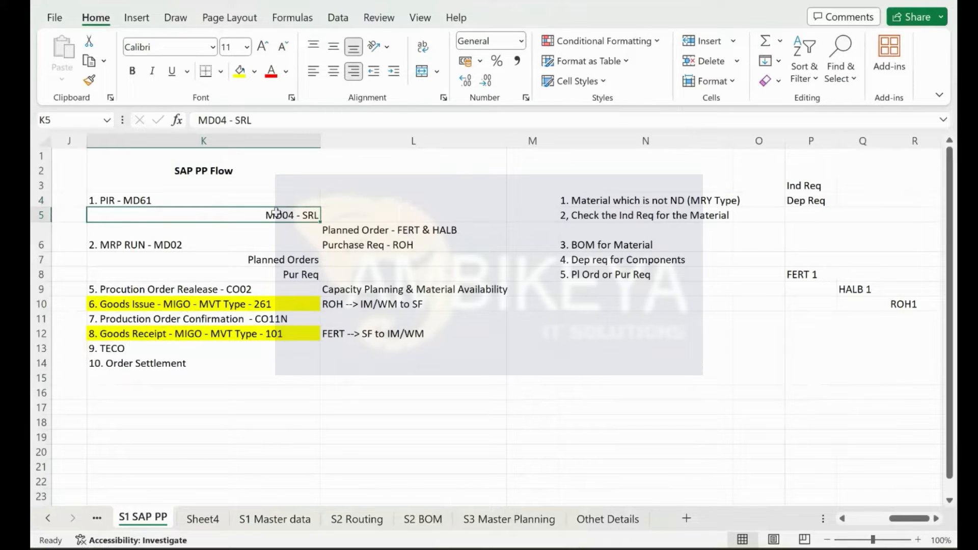
{"action": "left_click", "coordinate": [197, 199]}
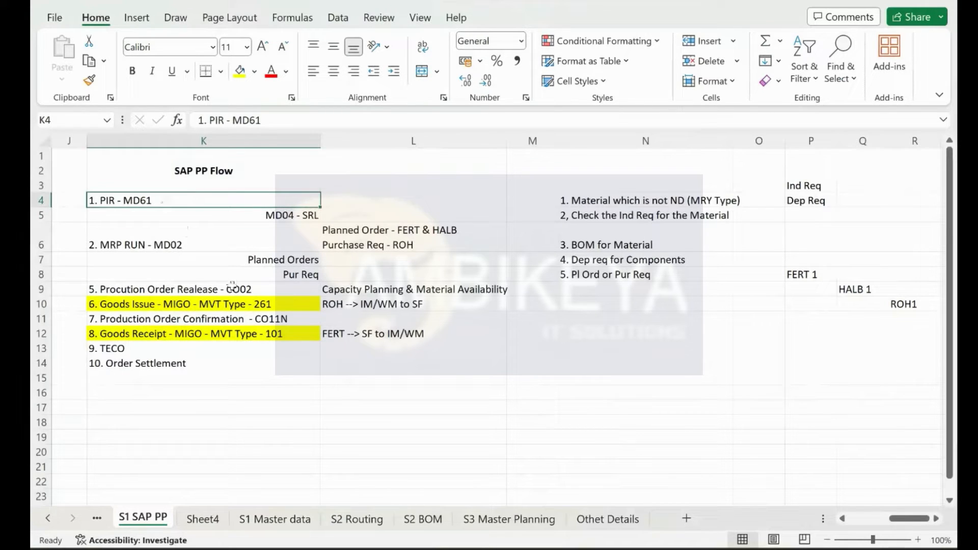
{"action": "key", "text": "ctrl+super+Left"}
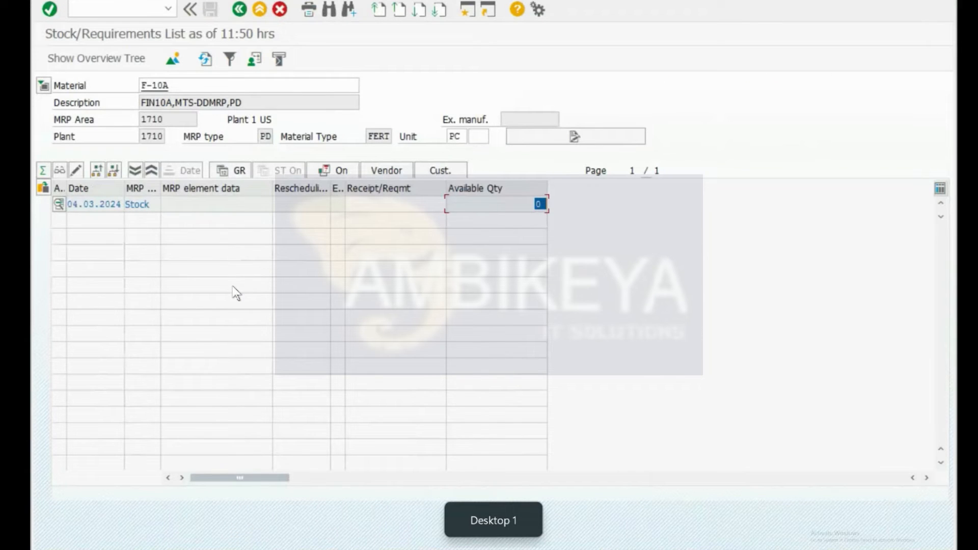
{"action": "mouse_move", "coordinate": [168, 549]}
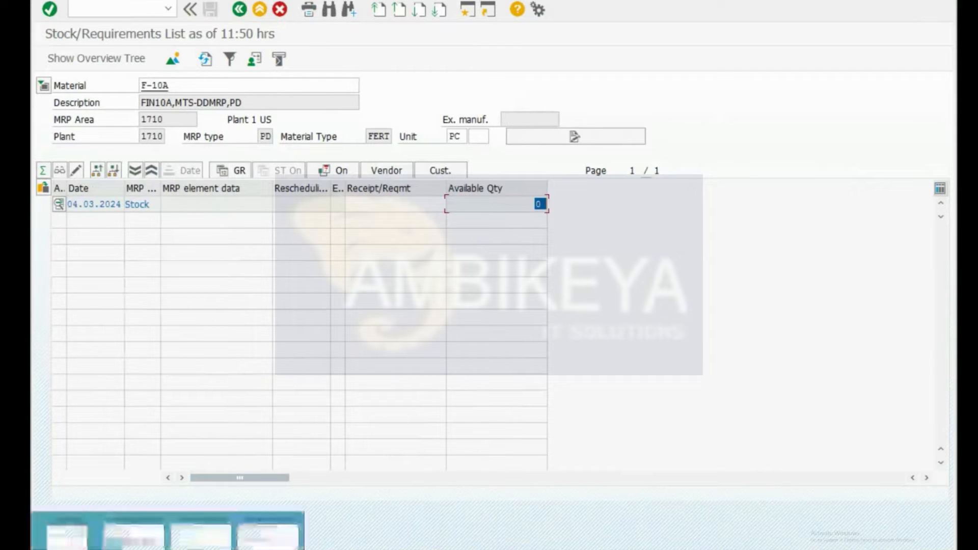
{"action": "left_click", "coordinate": [230, 520]}
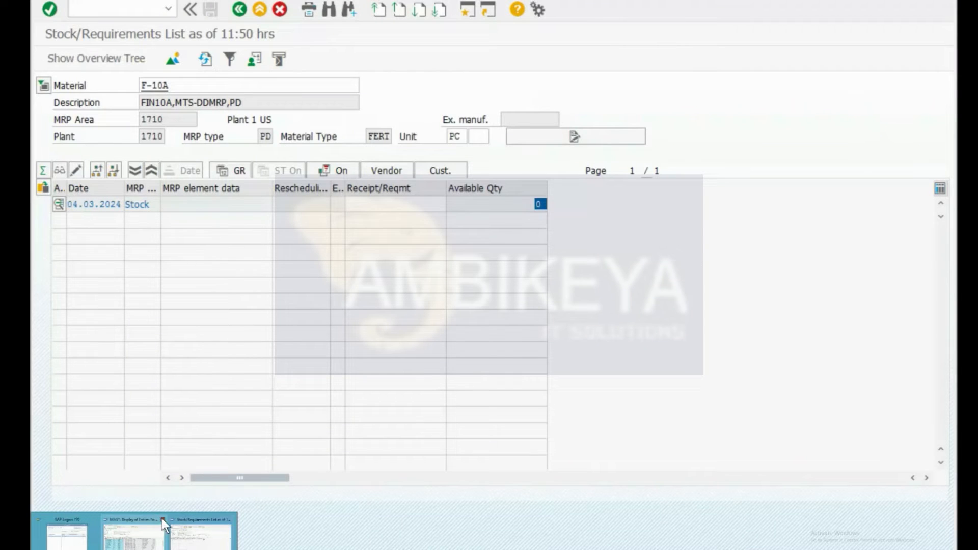
{"action": "left_click", "coordinate": [163, 518]}
Step: Open /nMD61 and check material F-10A, plant 1710 and requirements version 00
{"action": "key", "text": "ctrl+slash"}
{"action": "type", "text": "/nmd61"}
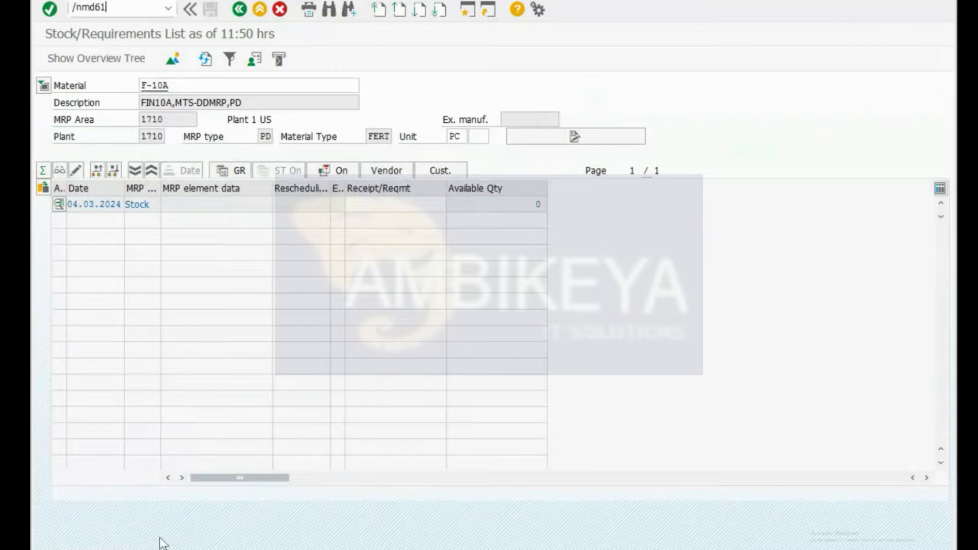
{"action": "key", "text": "Return"}
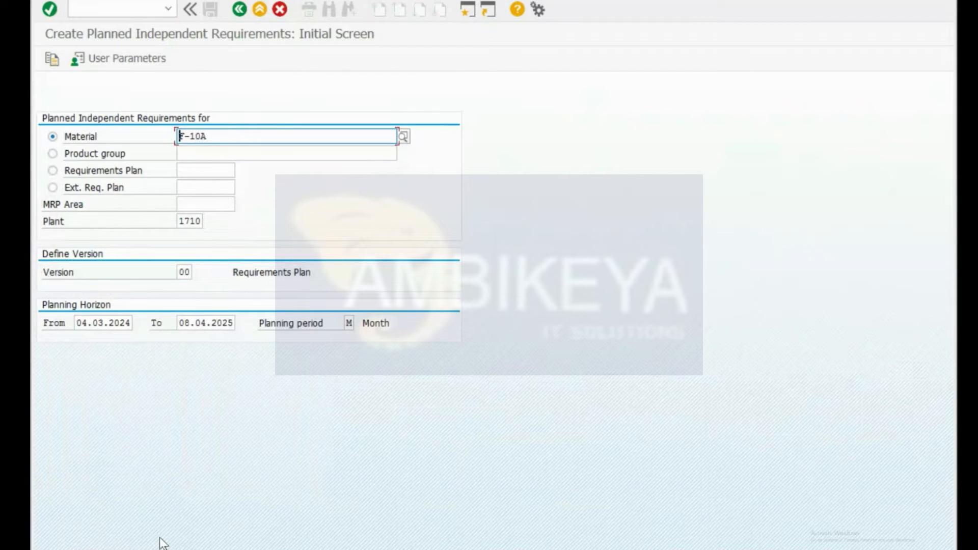
{"action": "left_click", "coordinate": [222, 135]}
{"action": "left_click", "coordinate": [190, 223]}
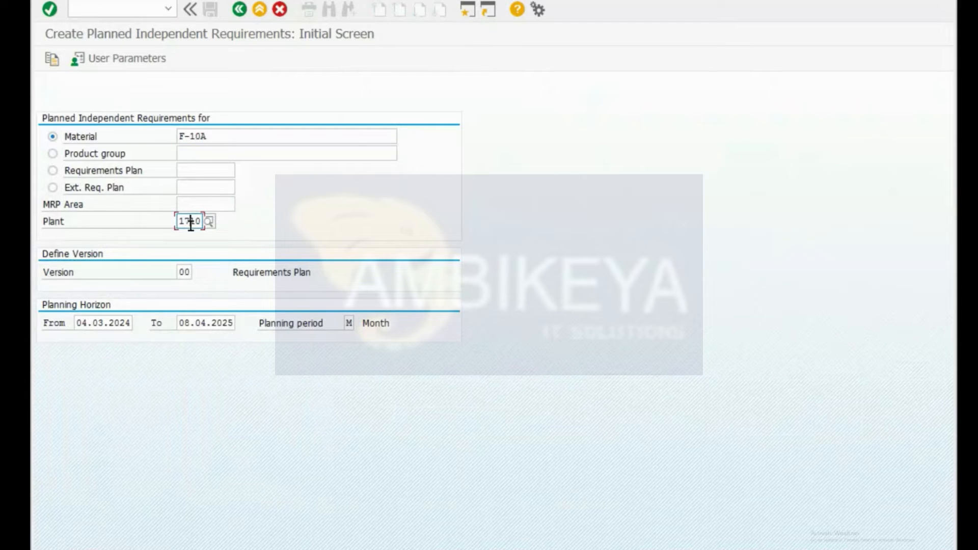
{"action": "left_click", "coordinate": [187, 270]}
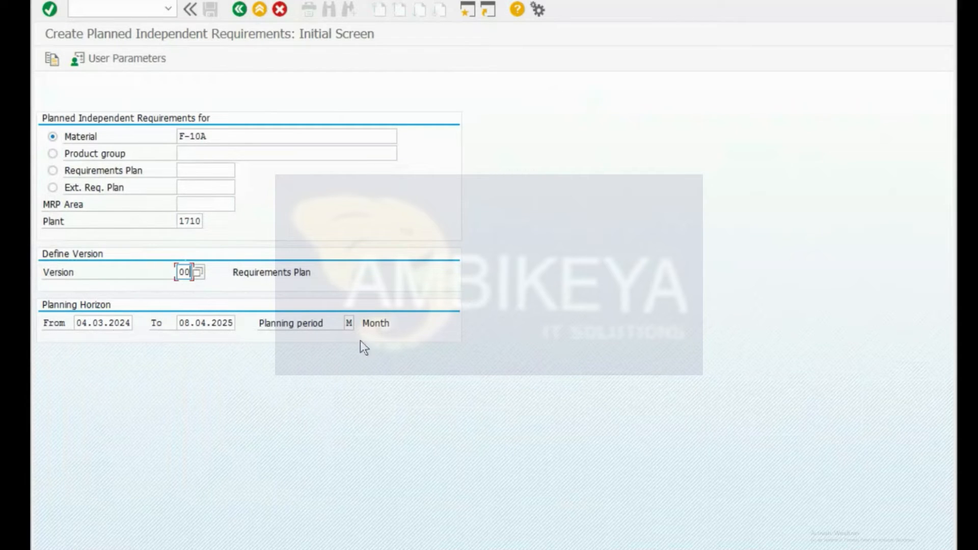
Step: Keep monthly planning period M, keep the remote session connected, and open the planning table
{"action": "left_click", "coordinate": [349, 323]}
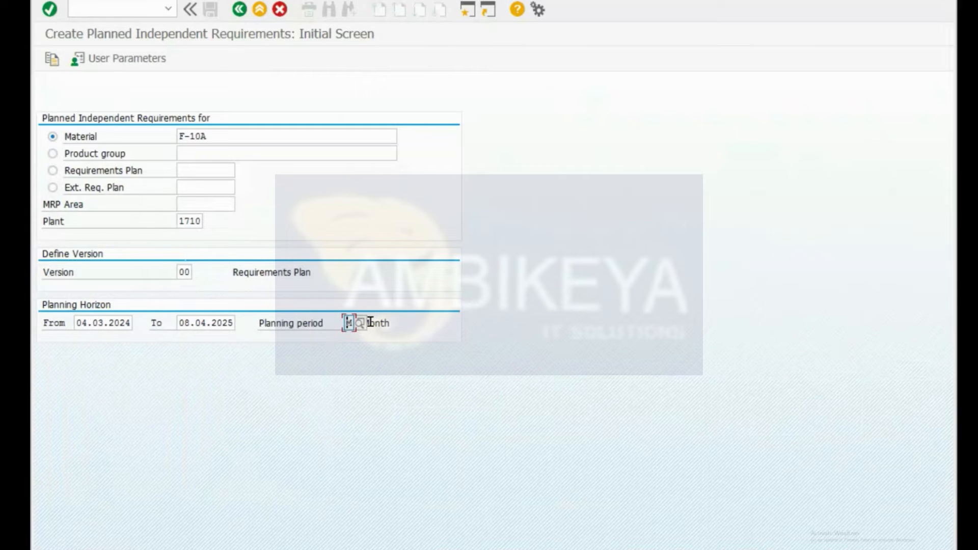
{"action": "left_click", "coordinate": [360, 322]}
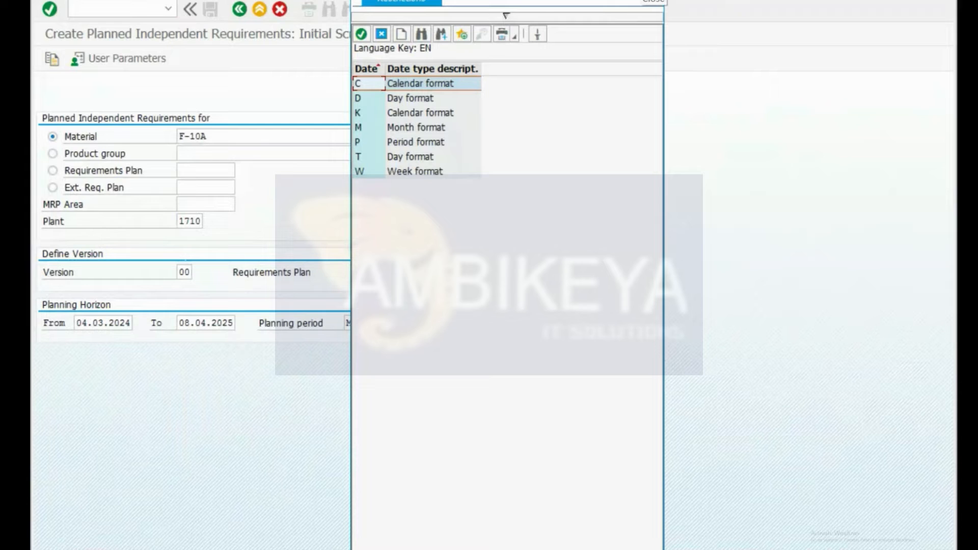
{"action": "left_click", "coordinate": [645, 1]}
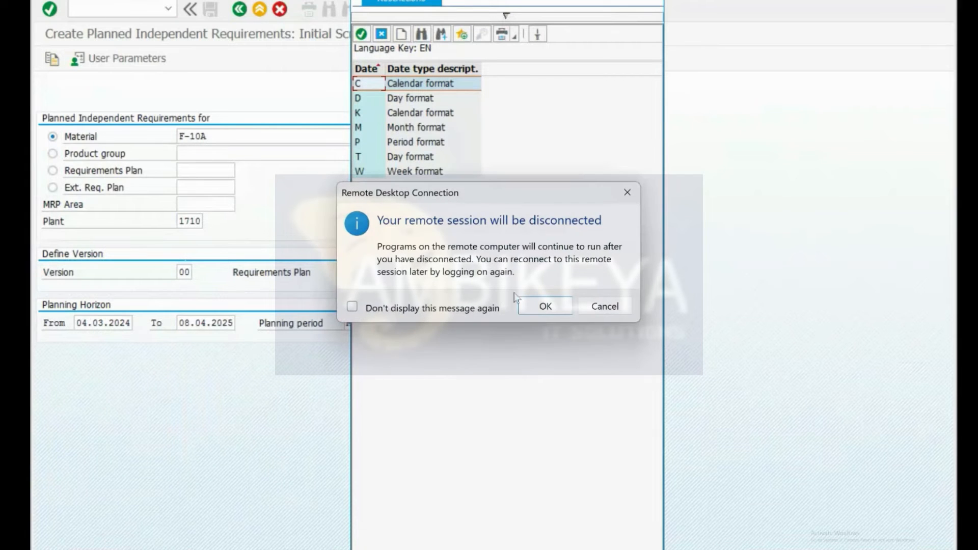
{"action": "left_click", "coordinate": [613, 313]}
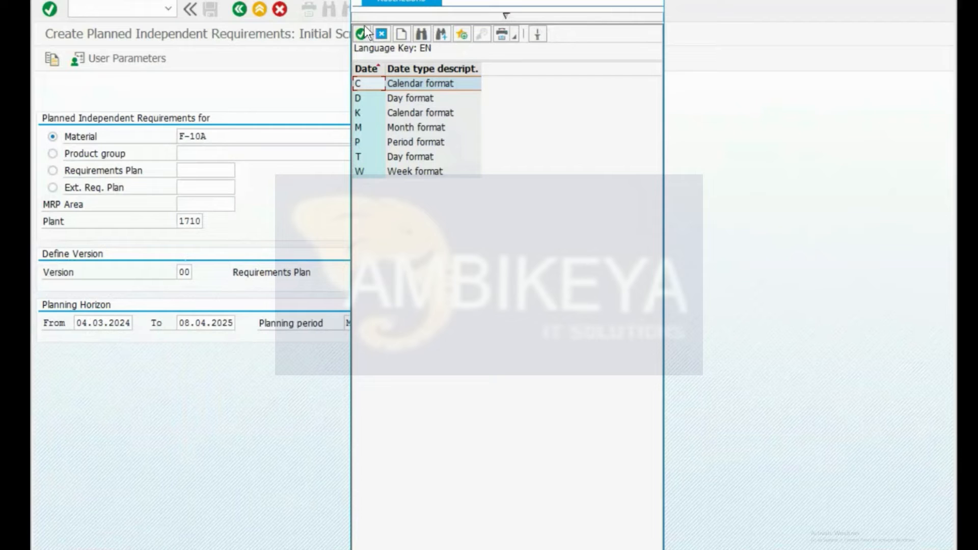
{"action": "left_click", "coordinate": [384, 37]}
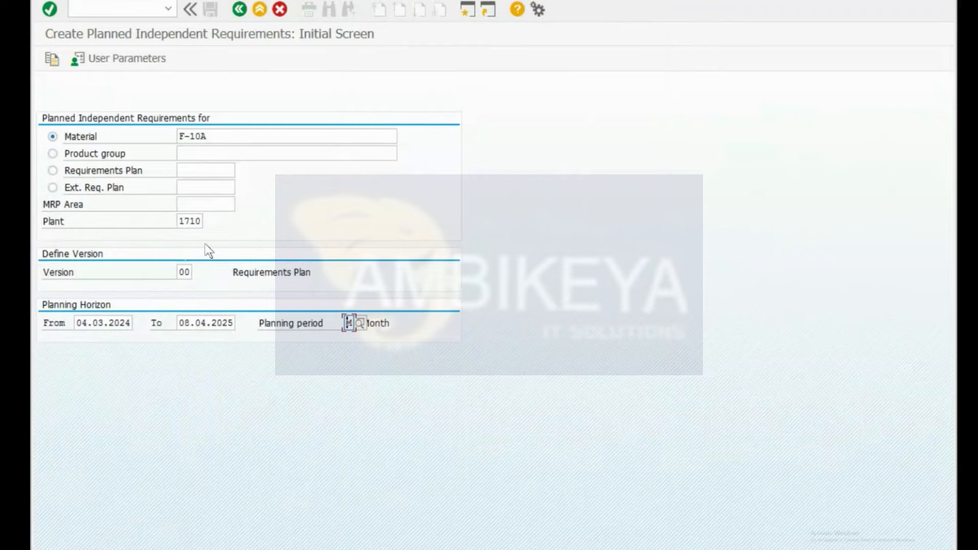
{"action": "key", "text": "Return"}
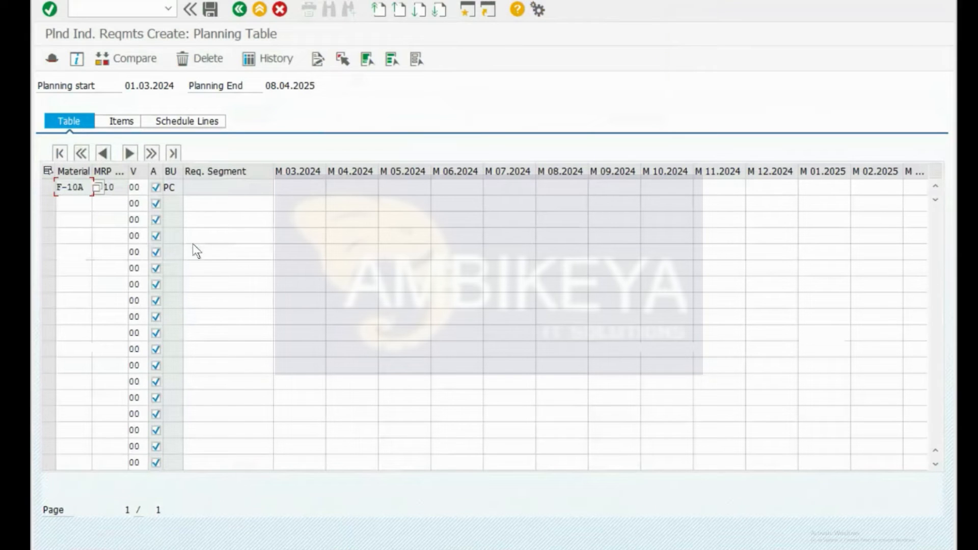
Step: Set the active flags on the first three requirement rows
{"action": "left_click", "coordinate": [155, 188]}
{"action": "left_click", "coordinate": [49, 189]}
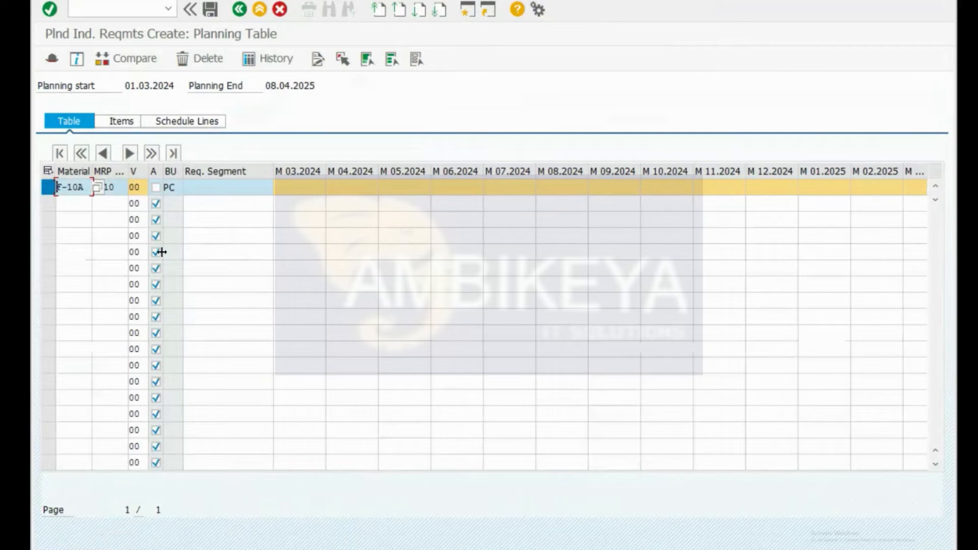
{"action": "left_click", "coordinate": [156, 188]}
{"action": "left_click", "coordinate": [155, 205]}
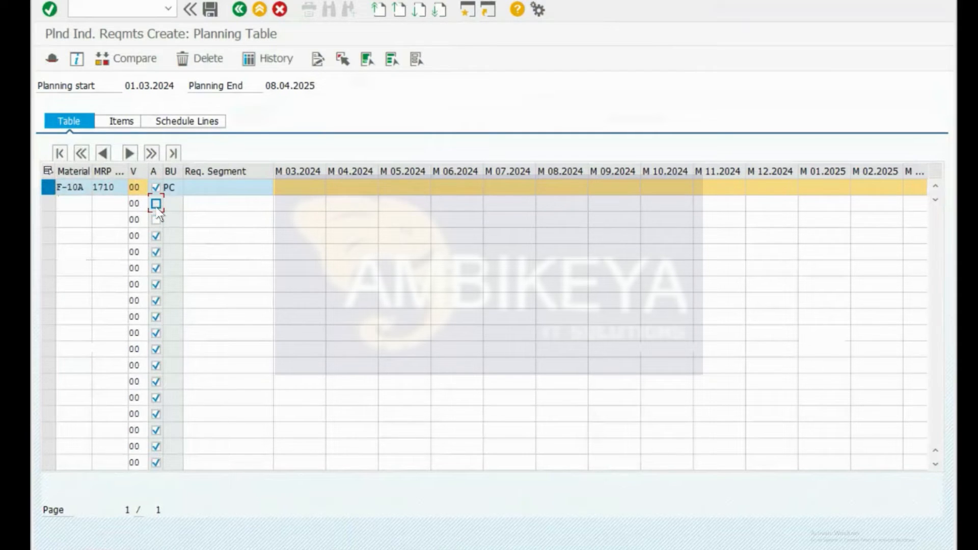
{"action": "left_click", "coordinate": [156, 220]}
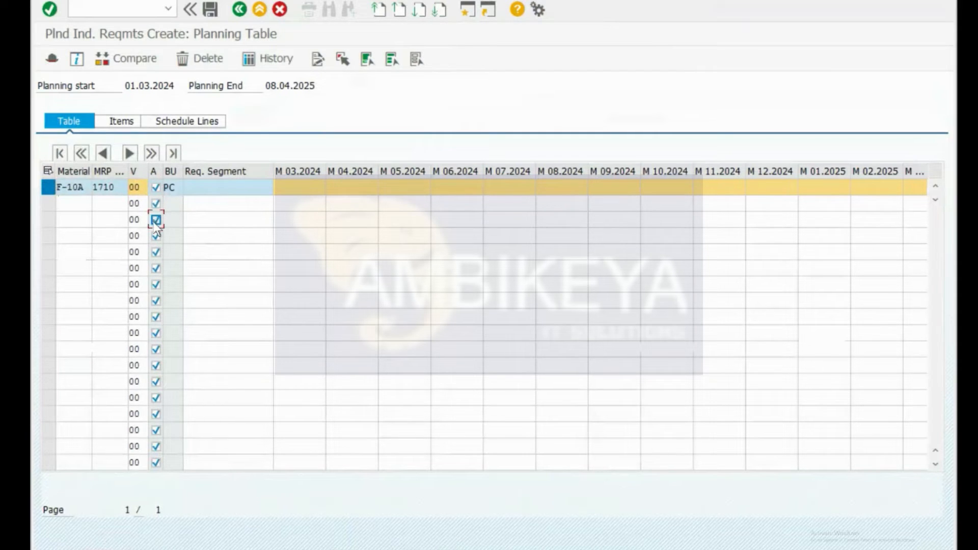
Step: Enter 10, 20 and 30 PC for 03.2024, 04.2024 and 05.2024, then save
{"action": "left_click", "coordinate": [301, 189]}
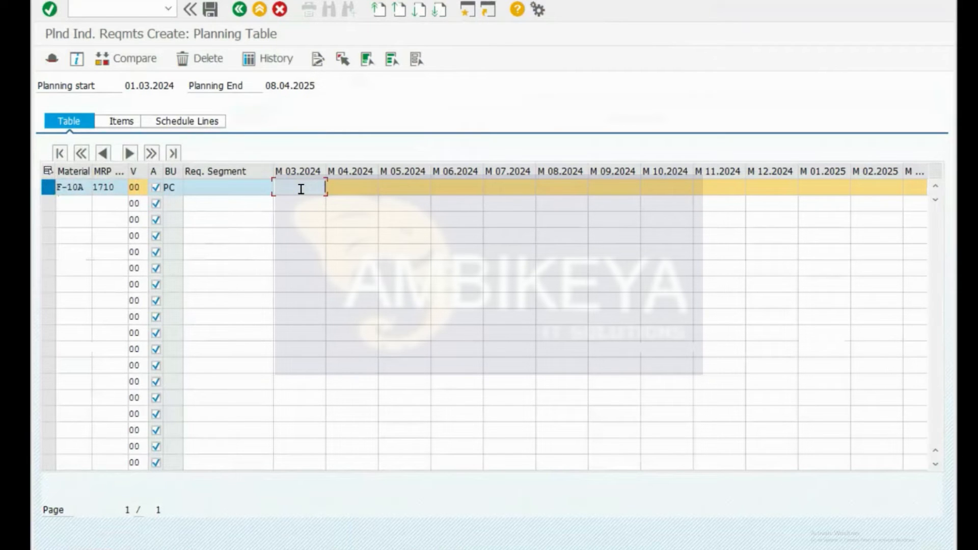
{"action": "type", "text": "10"}
{"action": "key", "text": "Tab"}
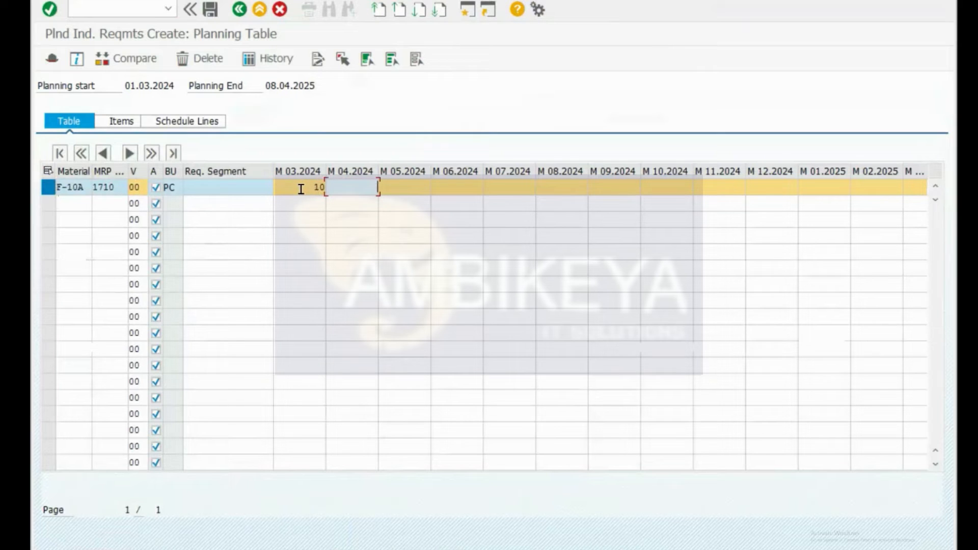
{"action": "type", "text": "20"}
{"action": "key", "text": "Tab"}
{"action": "type", "text": "30"}
{"action": "key", "text": "Return"}
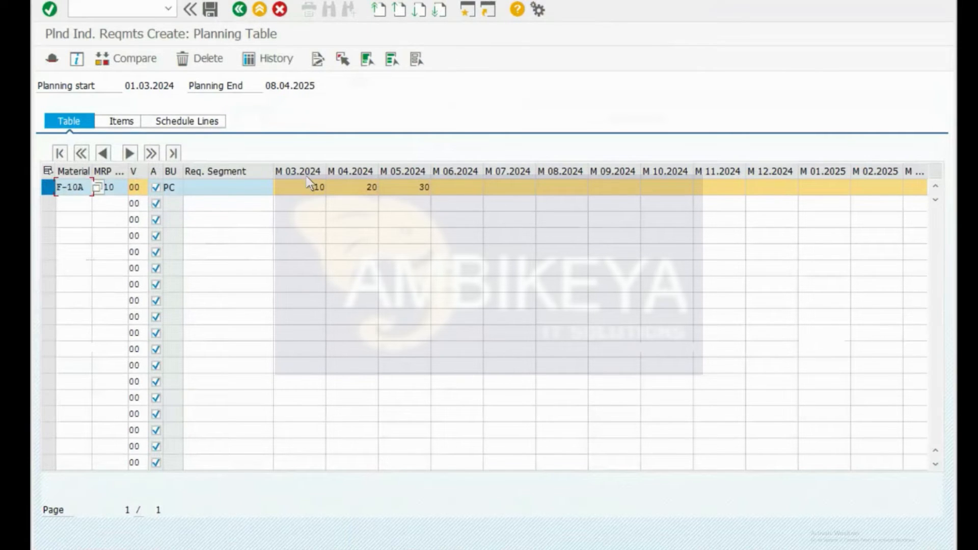
{"action": "left_click_drag", "start_coordinate": [88, 188], "coordinate": [55, 187]}
{"action": "left_click", "coordinate": [213, 10]}
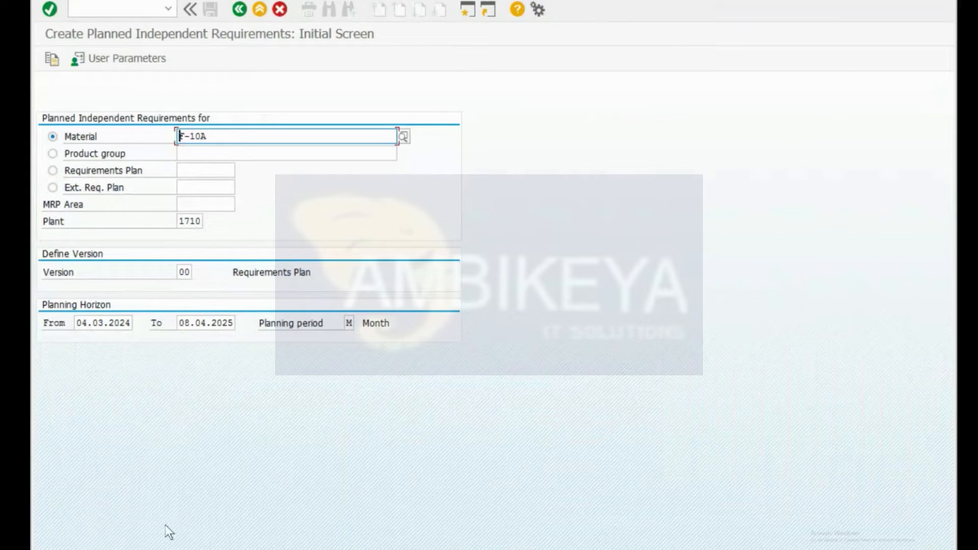
Step: Display the stock/requirements list for F-10A with /nmd04
{"action": "key", "text": "ctrl+slash"}
{"action": "type", "text": "/nmd04"}
{"action": "key", "text": "Return"}
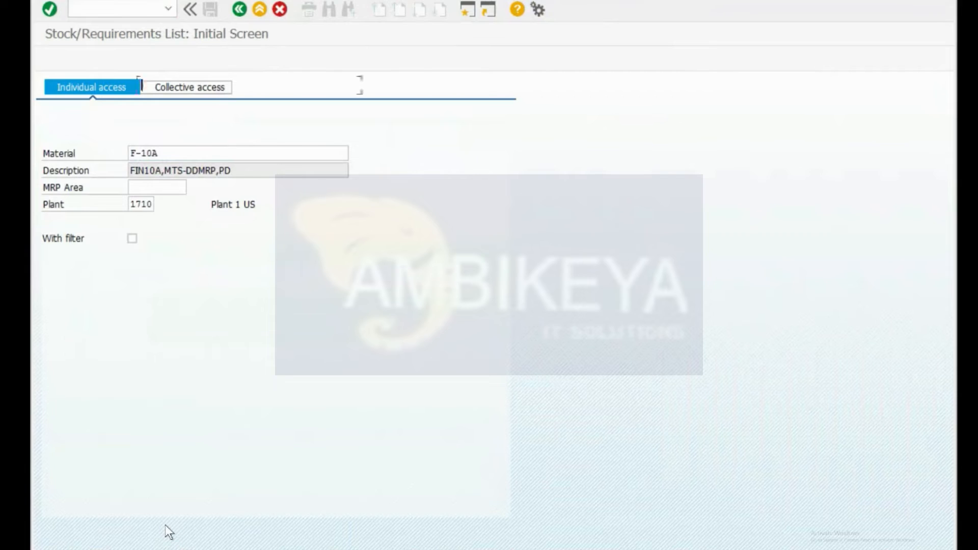
{"action": "key", "text": "Return"}
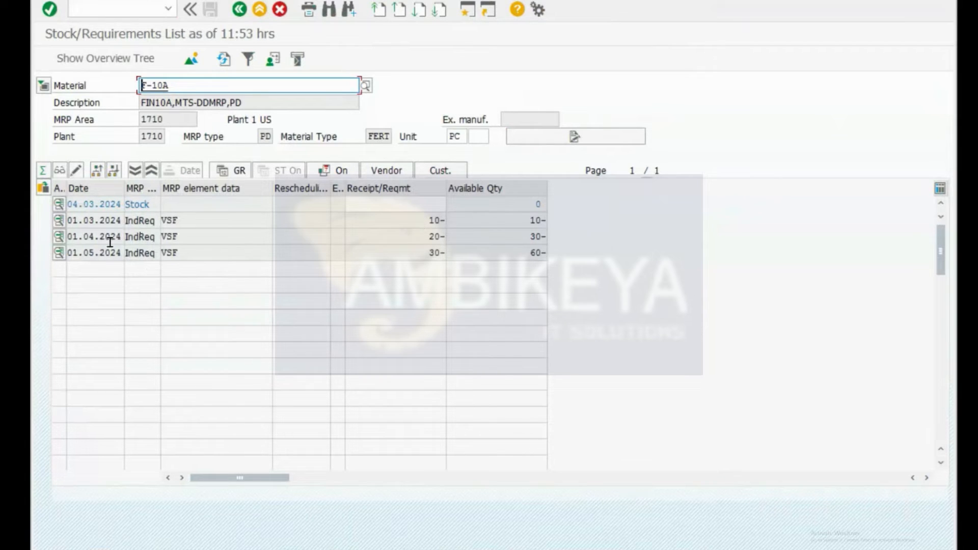
Step: Point out the first requirement's date, its IndReq type and its VSF element
{"action": "left_click", "coordinate": [81, 220]}
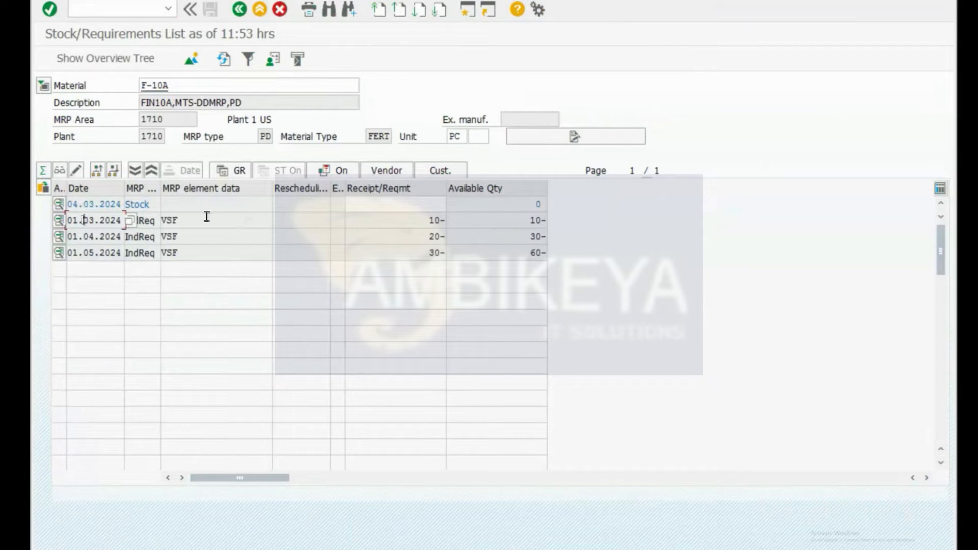
{"action": "left_click", "coordinate": [185, 220]}
{"action": "left_click", "coordinate": [138, 221]}
{"action": "left_click_drag", "start_coordinate": [177, 220], "coordinate": [161, 218]}
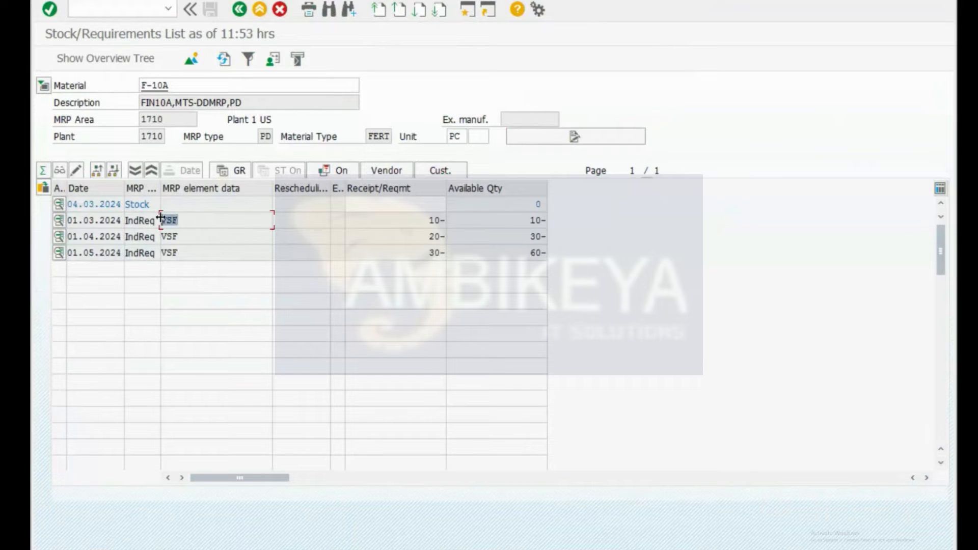
{"action": "left_click", "coordinate": [177, 220]}
{"action": "left_click_drag", "start_coordinate": [177, 221], "coordinate": [150, 220]}
{"action": "left_click", "coordinate": [148, 220]}
Step: Compare requirement quantities 10 and 30 with stock 0 and available quantities 10- and 30-
{"action": "left_click_drag", "start_coordinate": [422, 222], "coordinate": [439, 221]}
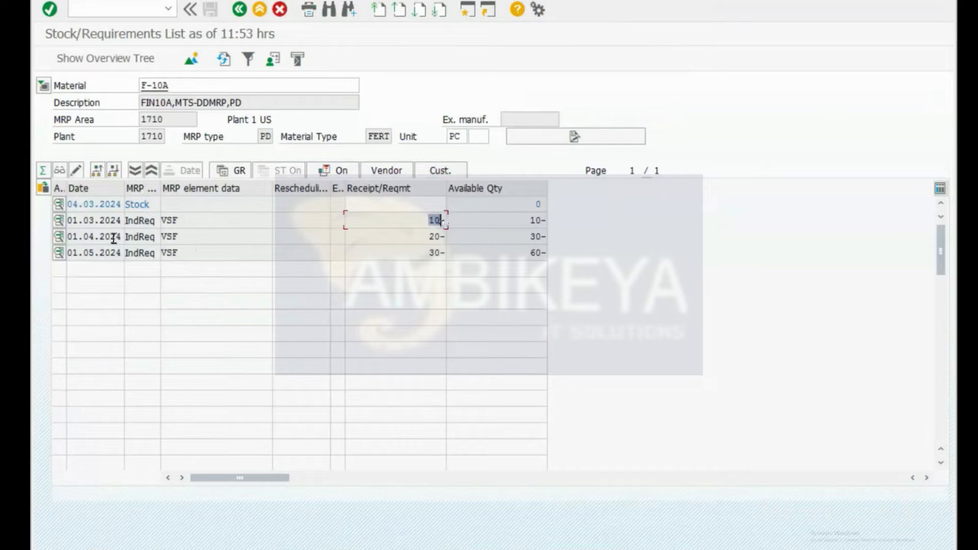
{"action": "left_click", "coordinate": [415, 252]}
{"action": "left_click_drag", "start_coordinate": [530, 203], "coordinate": [551, 203]}
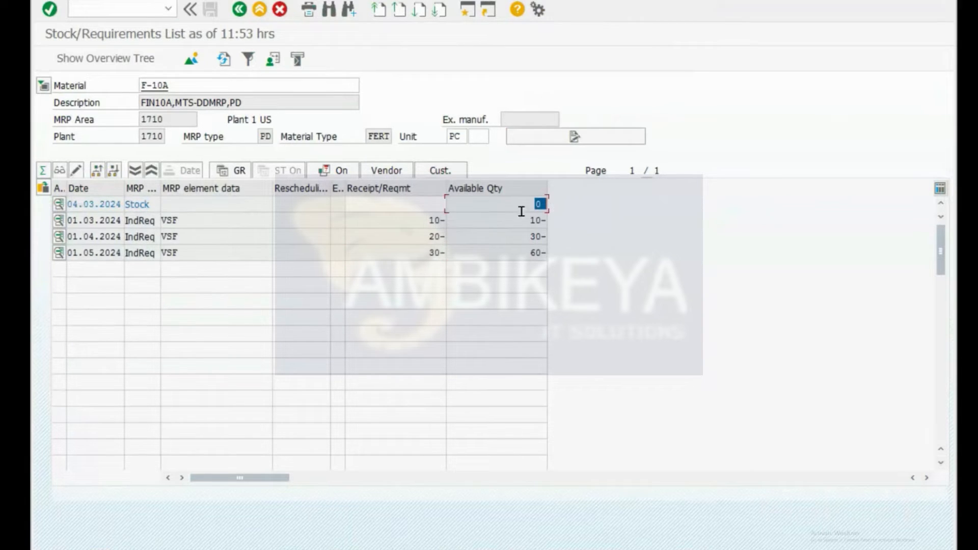
{"action": "left_click", "coordinate": [100, 220]}
{"action": "left_click", "coordinate": [421, 224]}
{"action": "left_click", "coordinate": [518, 222]}
{"action": "left_click_drag", "start_coordinate": [416, 219], "coordinate": [443, 218]}
{"action": "left_click_drag", "start_coordinate": [517, 239], "coordinate": [559, 238]}
Step: Rerun /nmd04 and check which transaction is currently active
{"action": "key", "text": "ctrl+slash"}
{"action": "type", "text": "/n"}
{"action": "type", "text": "md04"}
{"action": "key", "text": "Return"}
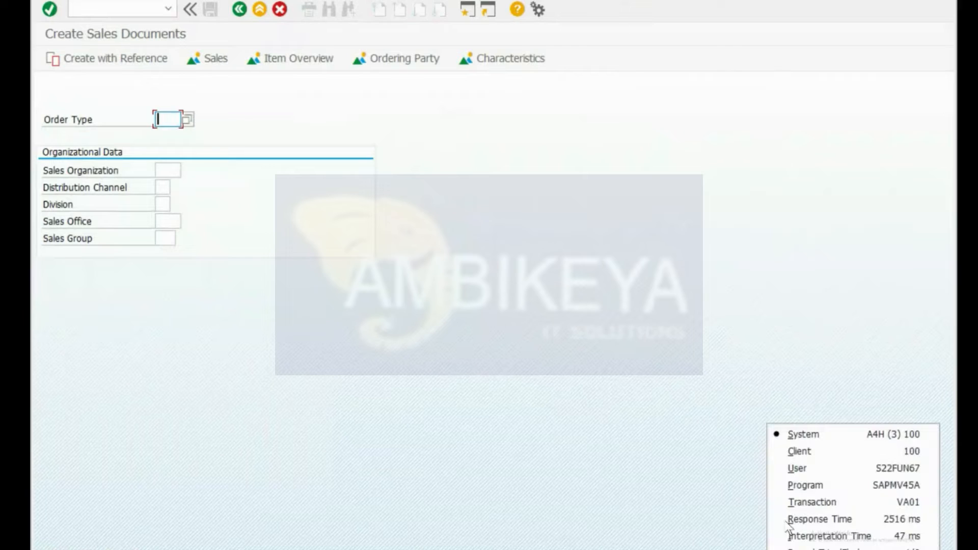
{"action": "left_click", "coordinate": [794, 499]}
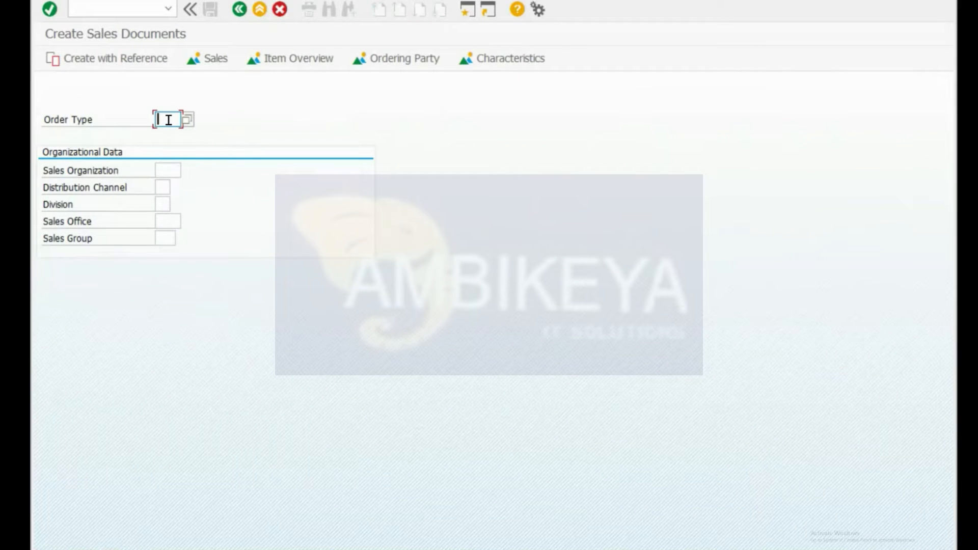
Step: Open a standard sales order overview with order type OR and view its sold-to and material entries
{"action": "type", "text": "or"}
{"action": "key", "text": "Return"}
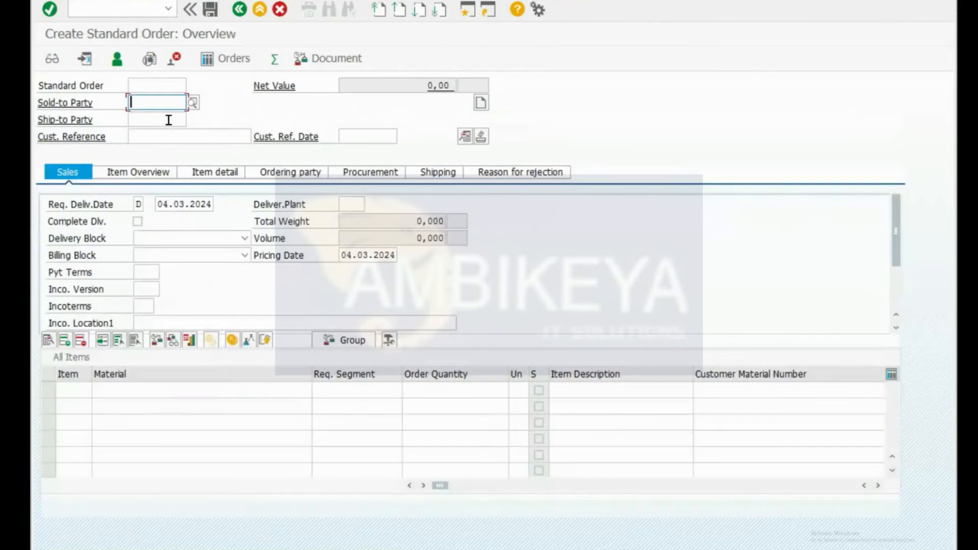
{"action": "left_click", "coordinate": [175, 400]}
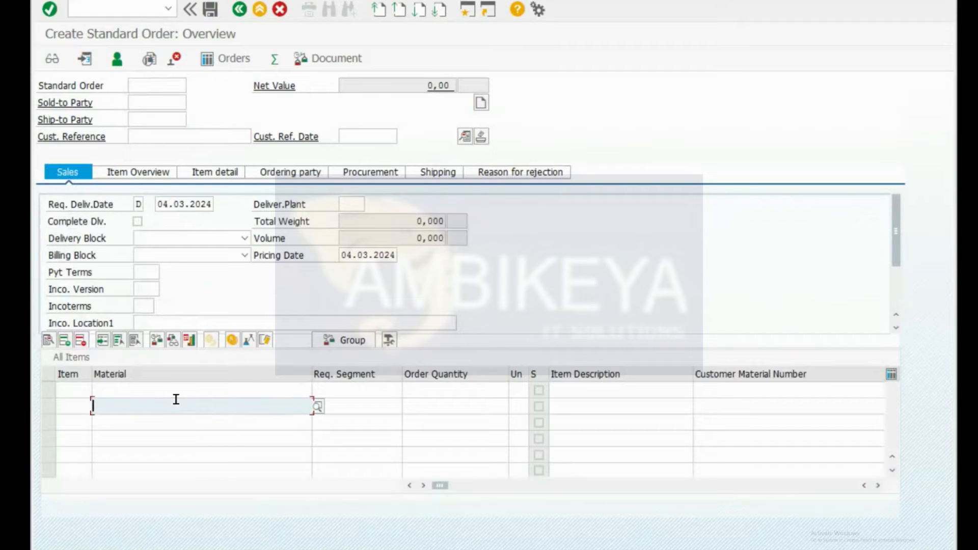
{"action": "left_click", "coordinate": [140, 102]}
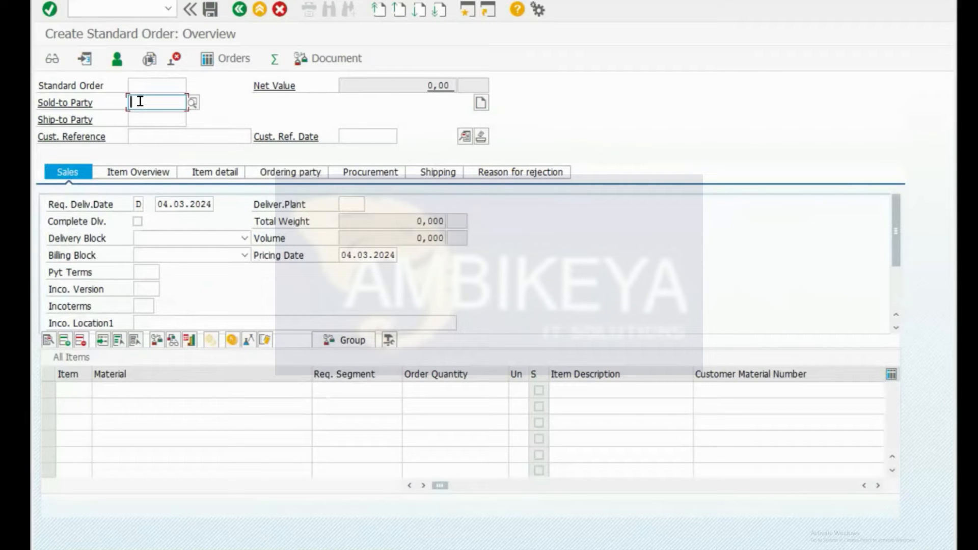
Step: Open the General Table Display with /nse16n
{"action": "key", "text": "ctrl+slash"}
{"action": "type", "text": "/nse16n"}
{"action": "key", "text": "Return"}
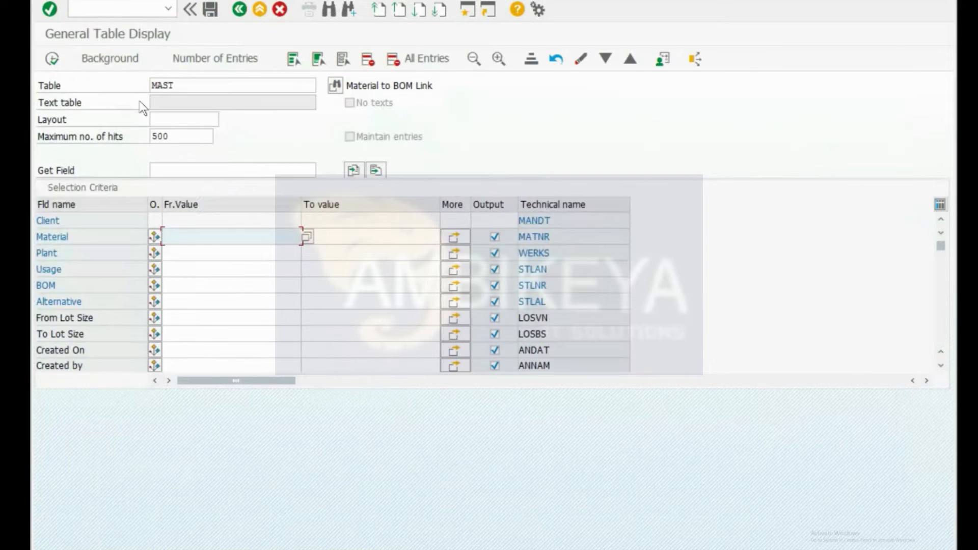
Step: Replace table MAST with VBAK and scroll through its sales header selection fields
{"action": "left_click_drag", "start_coordinate": [188, 83], "coordinate": [111, 81]}
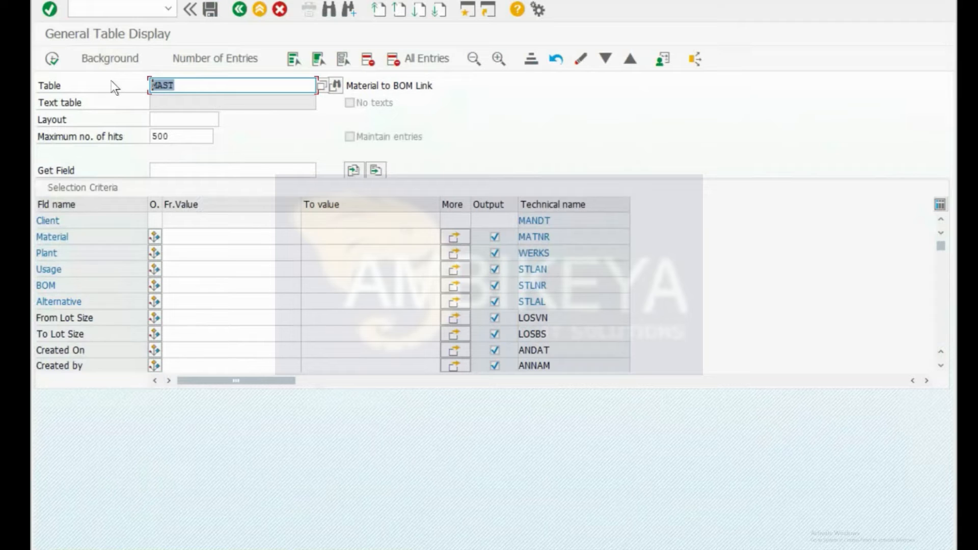
{"action": "type", "text": "VBAK"}
{"action": "key", "text": "Return"}
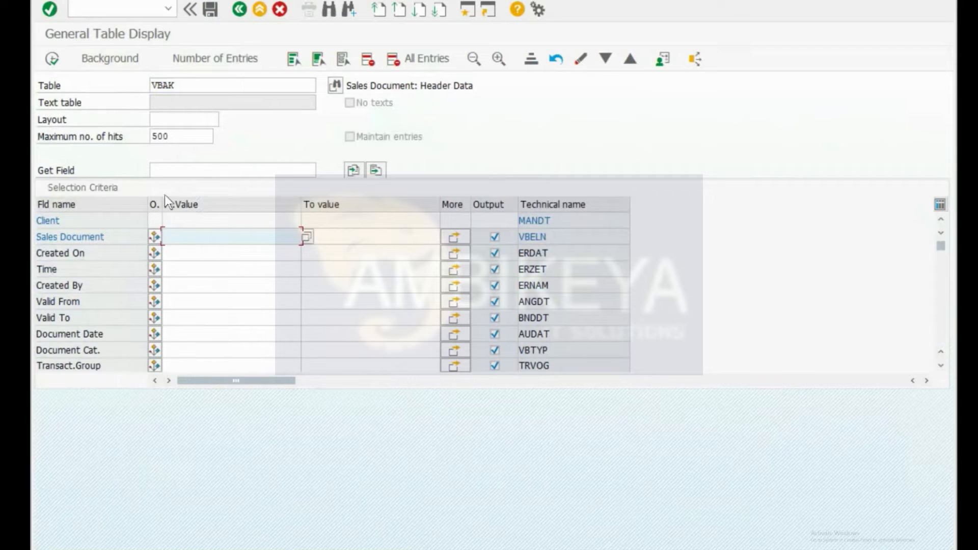
{"action": "scroll", "coordinate": [213, 311], "scroll_direction": "down", "scroll_amount": 1}
{"action": "scroll", "coordinate": [213, 311], "scroll_direction": "down", "scroll_amount": 2}
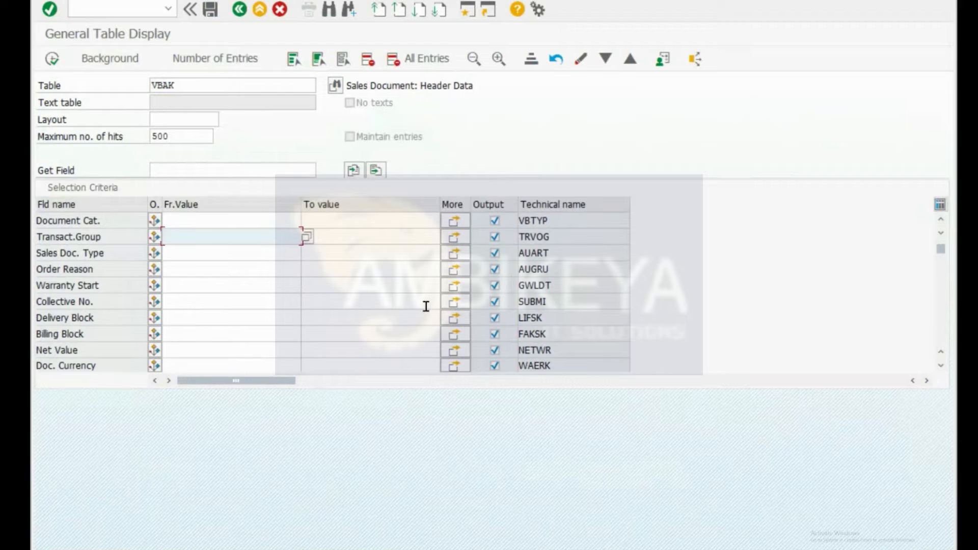
{"action": "scroll", "coordinate": [320, 320], "scroll_direction": "down", "scroll_amount": 2}
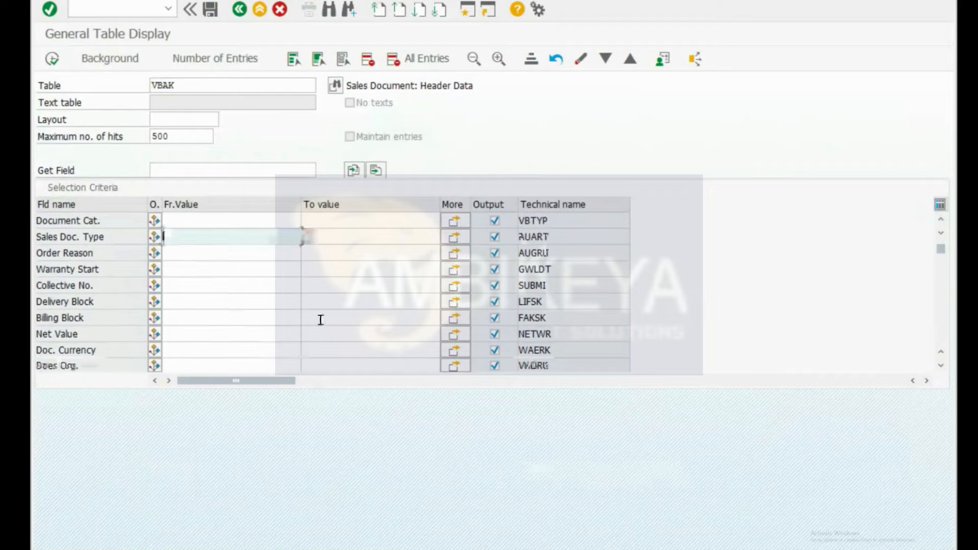
{"action": "scroll", "coordinate": [321, 320], "scroll_direction": "up", "scroll_amount": 5}
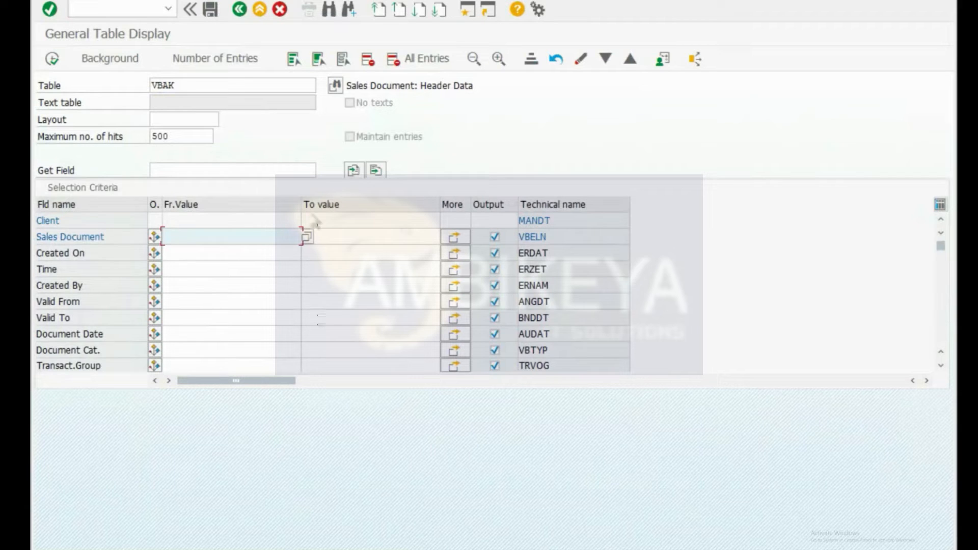
{"action": "left_click", "coordinate": [191, 84]}
Step: Change the table from VBAK to VBAP and load its sales item fields
{"action": "key", "text": "BackSpace"}
{"action": "type", "text": "P"}
{"action": "key", "text": "Return"}
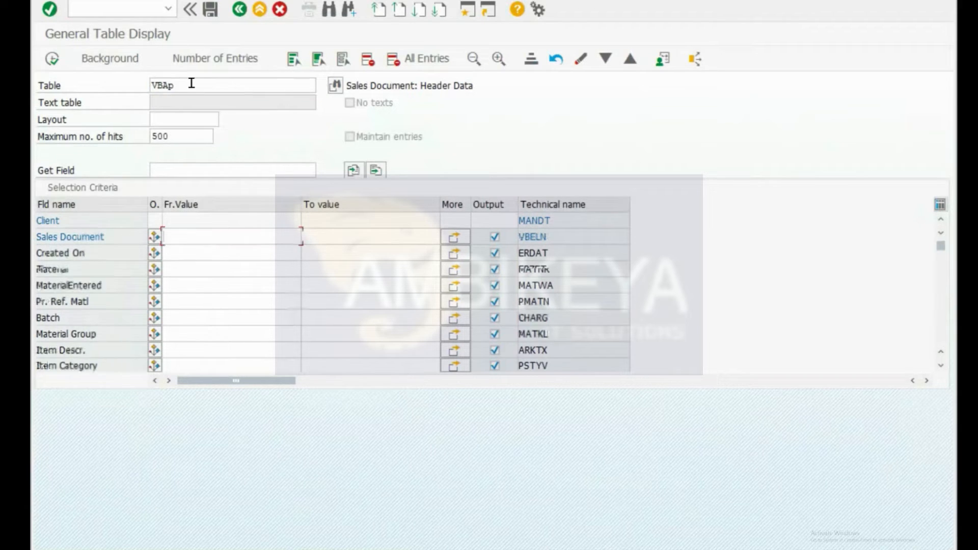
{"action": "left_click", "coordinate": [193, 274]}
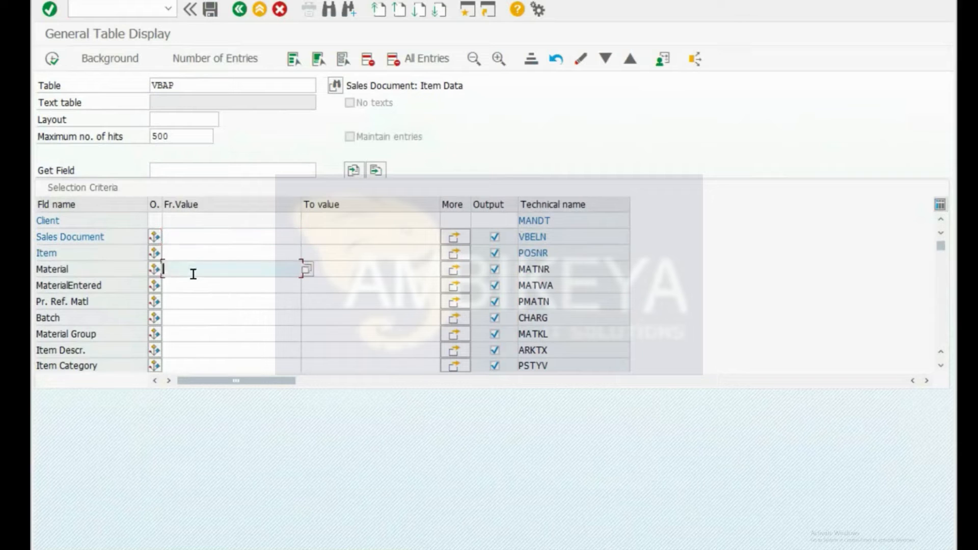
{"action": "key", "text": "alt+Tab"}
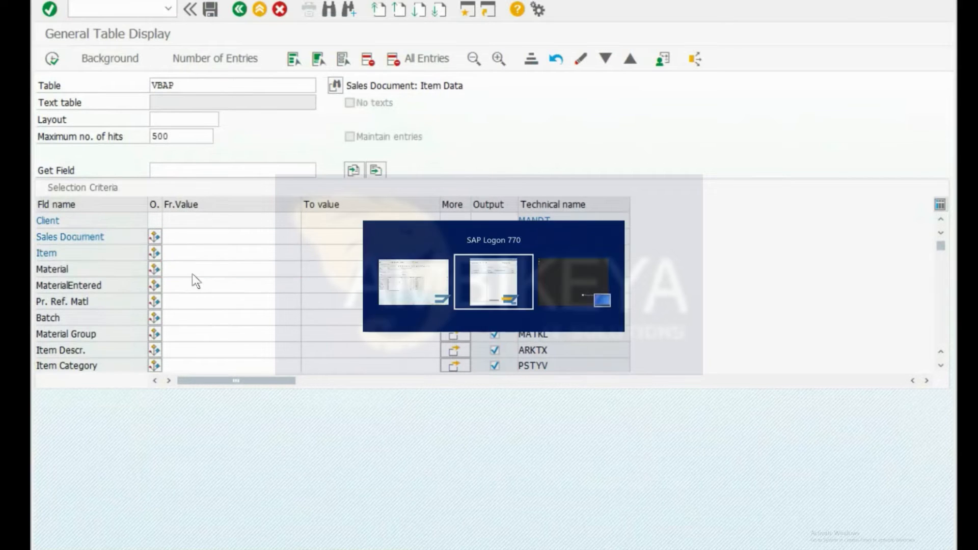
{"action": "key", "text": "alt+Tab"}
{"action": "type", "text": "/o"}
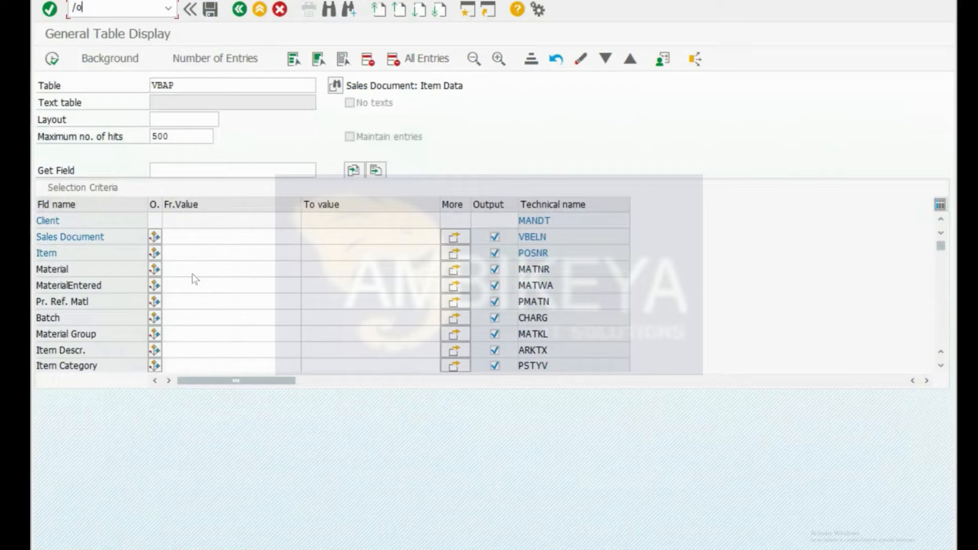
{"action": "key", "text": "BackSpace"}
{"action": "key", "text": "BackSpace"}
Step: Search the VBAP fields for WERKS and start entering a plant value
{"action": "left_click", "coordinate": [226, 312]}
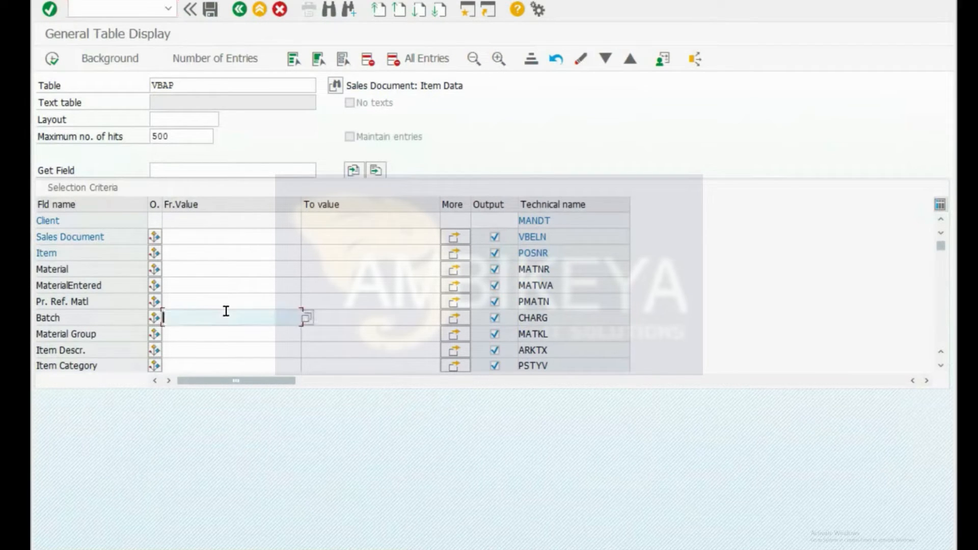
{"action": "scroll", "coordinate": [225, 312], "scroll_direction": "down", "scroll_amount": 2}
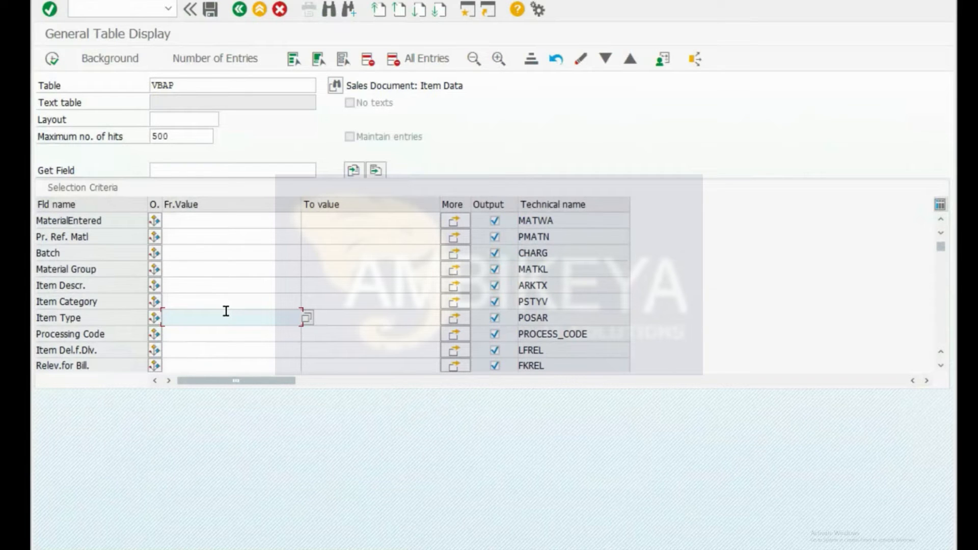
{"action": "scroll", "coordinate": [194, 315], "scroll_direction": "down", "scroll_amount": 3}
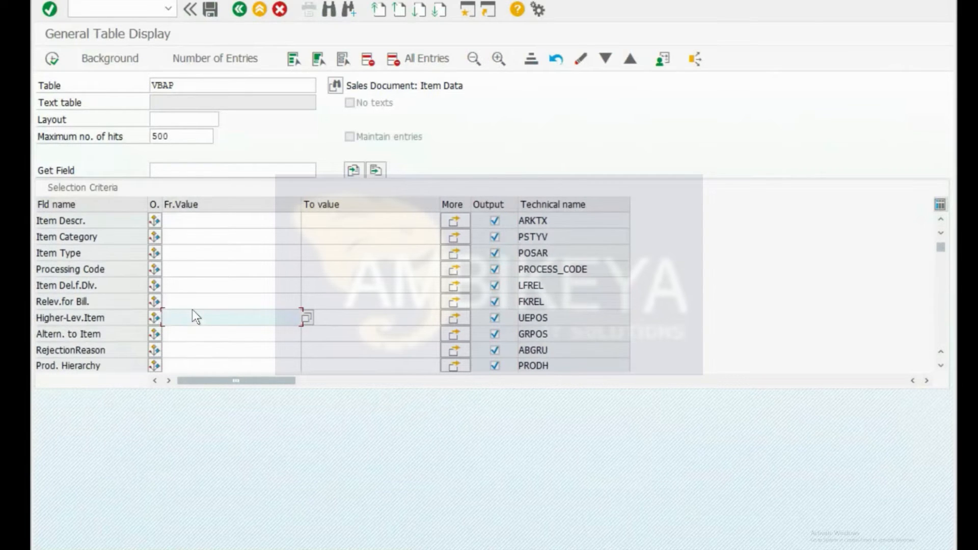
{"action": "scroll", "coordinate": [193, 315], "scroll_direction": "down", "scroll_amount": 1}
{"action": "key", "text": "ctrl+f"}
{"action": "type", "text": "werks"}
{"action": "key", "text": "Return"}
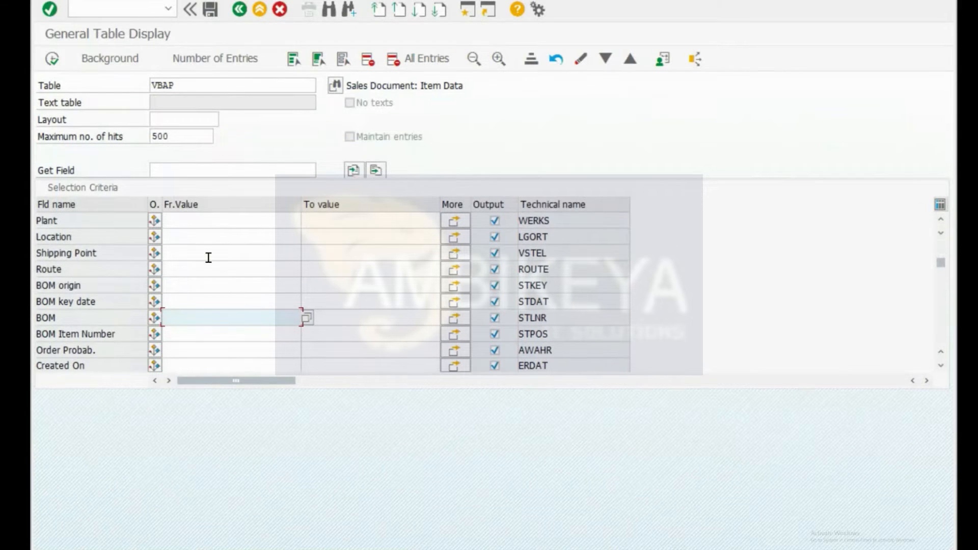
{"action": "left_click", "coordinate": [209, 224]}
{"action": "type", "text": "170"}
Step: Open a new session with /ospro, correct the plant to 1710 and count matching entries
{"action": "key", "text": "ctrl+slash"}
{"action": "type", "text": "/ospro"}
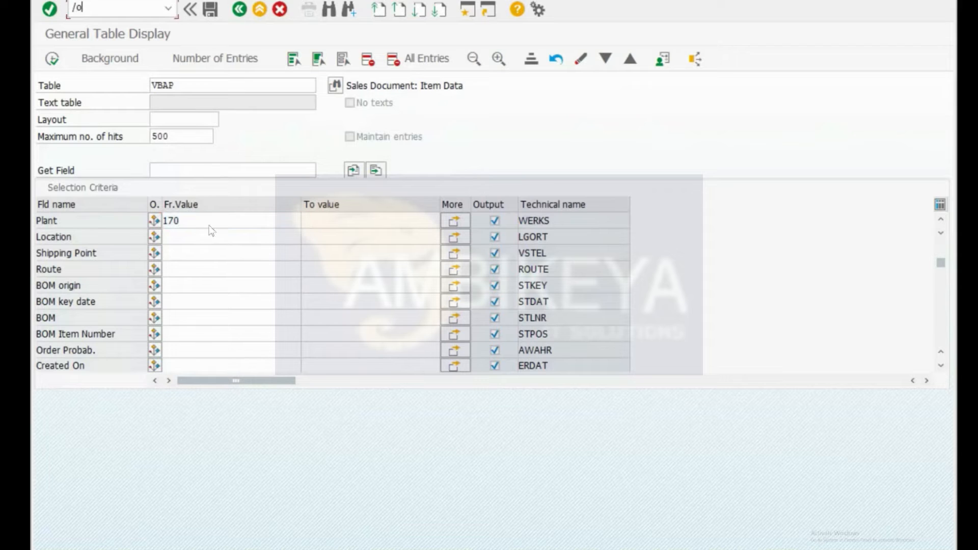
{"action": "key", "text": "Return"}
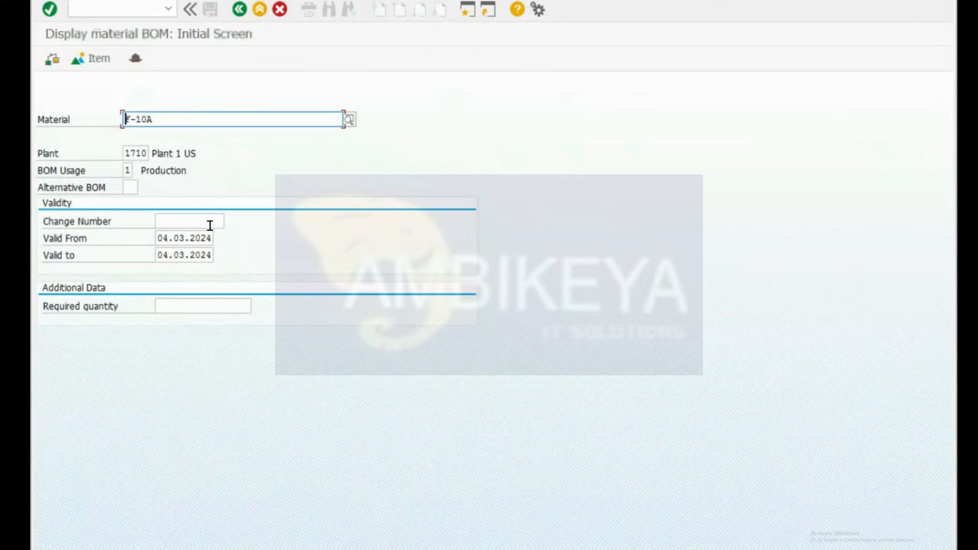
{"action": "key", "text": "alt+Tab"}
{"action": "key", "text": "BackSpace"}
{"action": "key", "text": "BackSpace"}
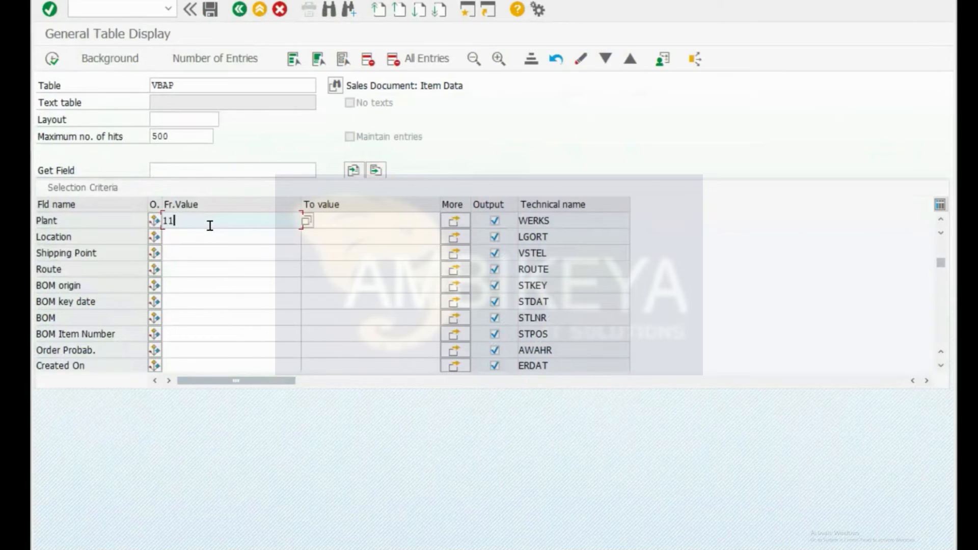
{"action": "type", "text": "710"}
{"action": "left_click", "coordinate": [198, 53]}
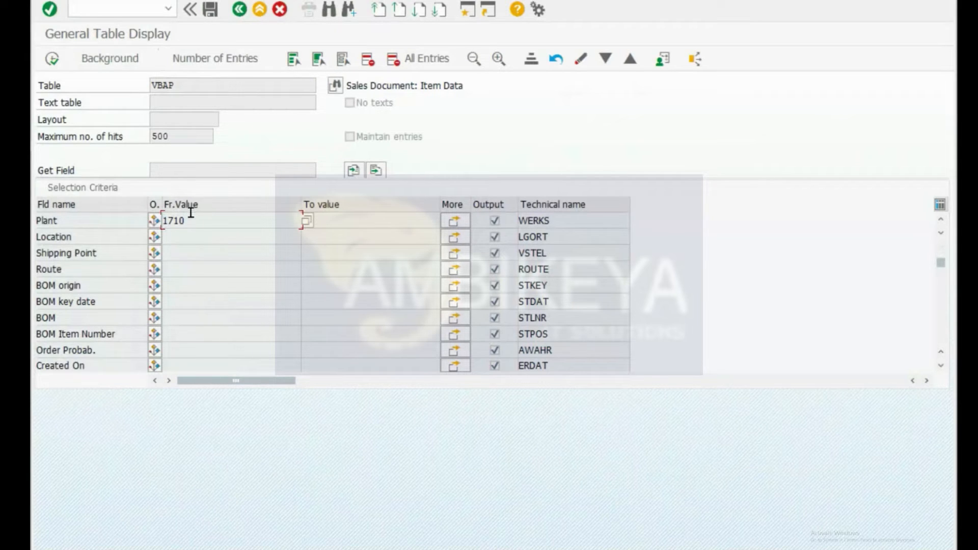
Step: Remove the plant filter, count all entries (10 found) and execute the selection
{"action": "left_click_drag", "start_coordinate": [191, 215], "coordinate": [90, 216]}
{"action": "key", "text": "BackSpace"}
{"action": "key", "text": "Return"}
{"action": "left_click", "coordinate": [231, 62]}
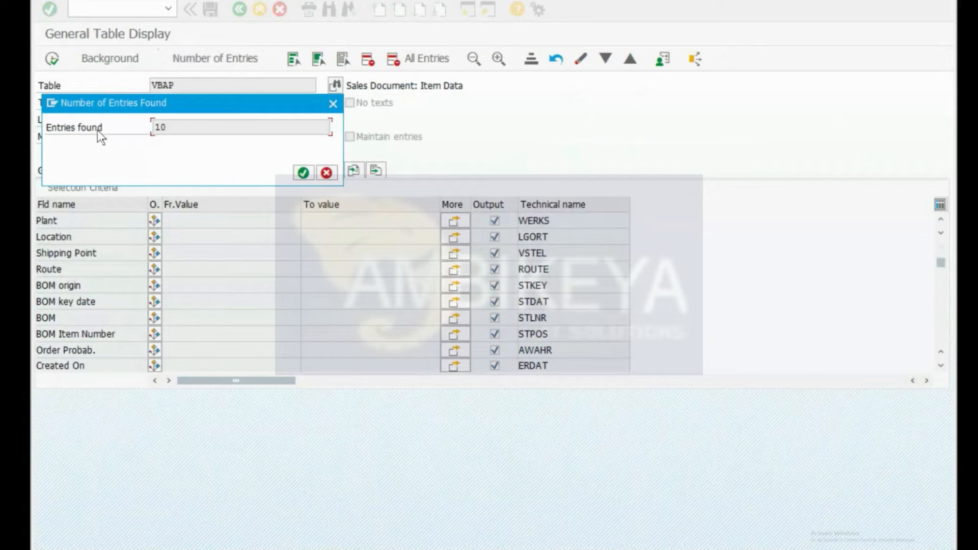
{"action": "left_click_drag", "start_coordinate": [173, 130], "coordinate": [149, 128]}
{"action": "left_click", "coordinate": [303, 172]}
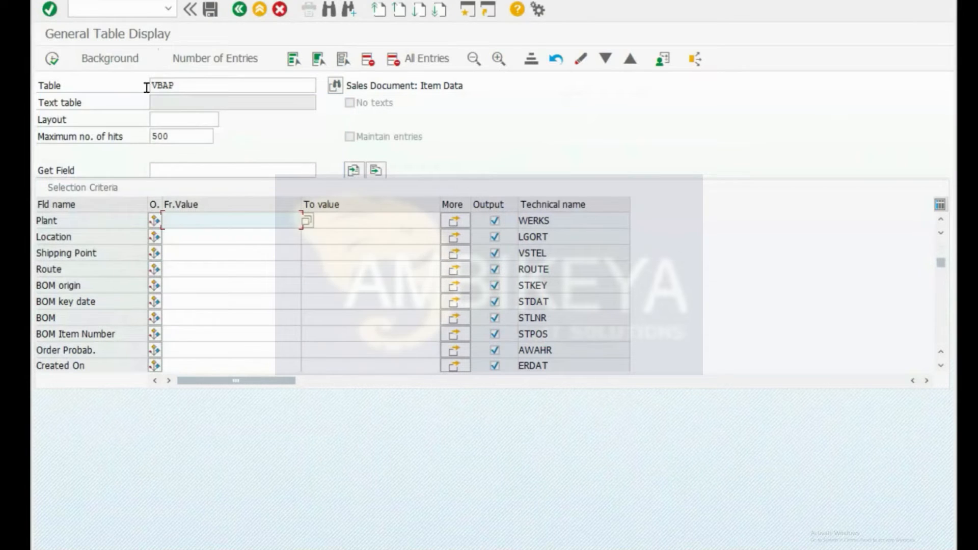
{"action": "left_click", "coordinate": [54, 59]}
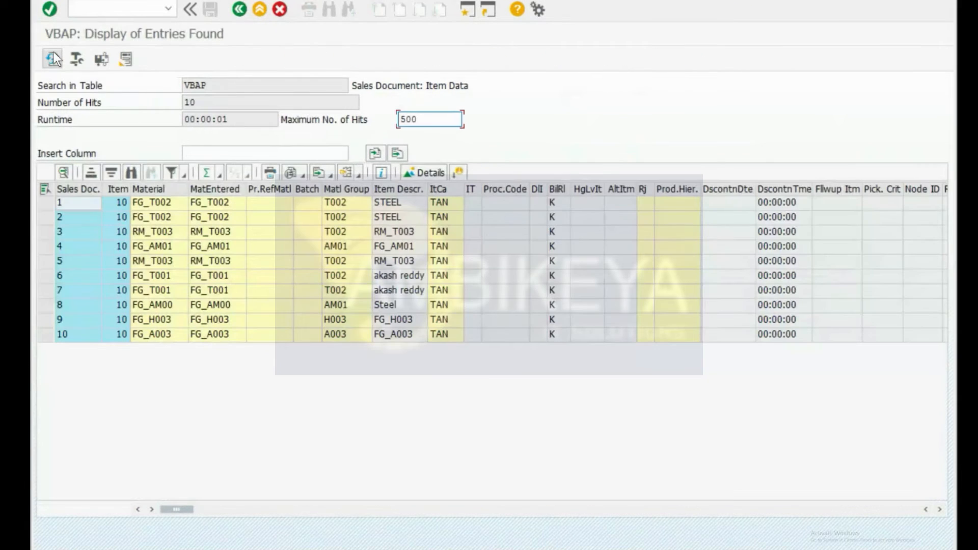
Step: Open /omd04 in a new session and show the stock/requirements list for F-10A
{"action": "left_click", "coordinate": [155, 202]}
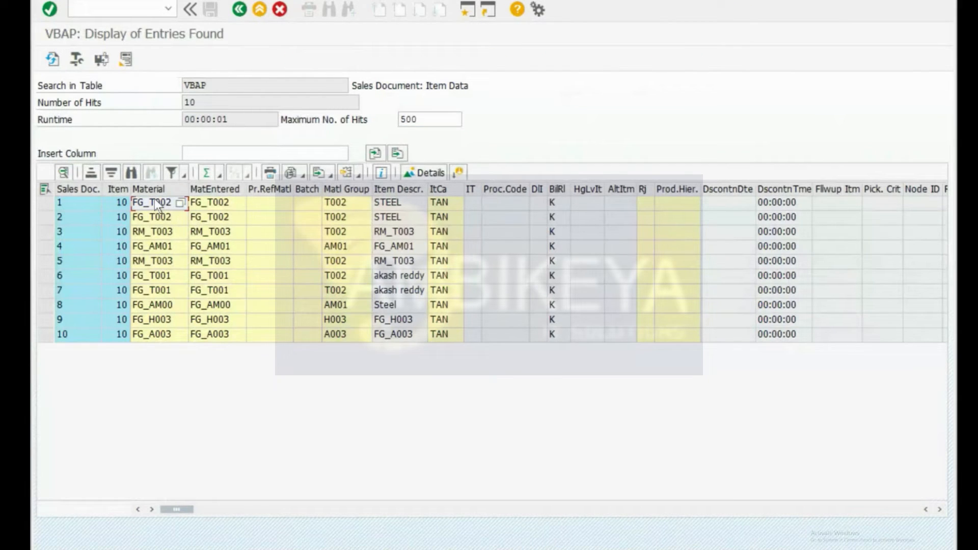
{"action": "key", "text": "ctrl+slash"}
{"action": "type", "text": "/omd04"}
{"action": "key", "text": "Return"}
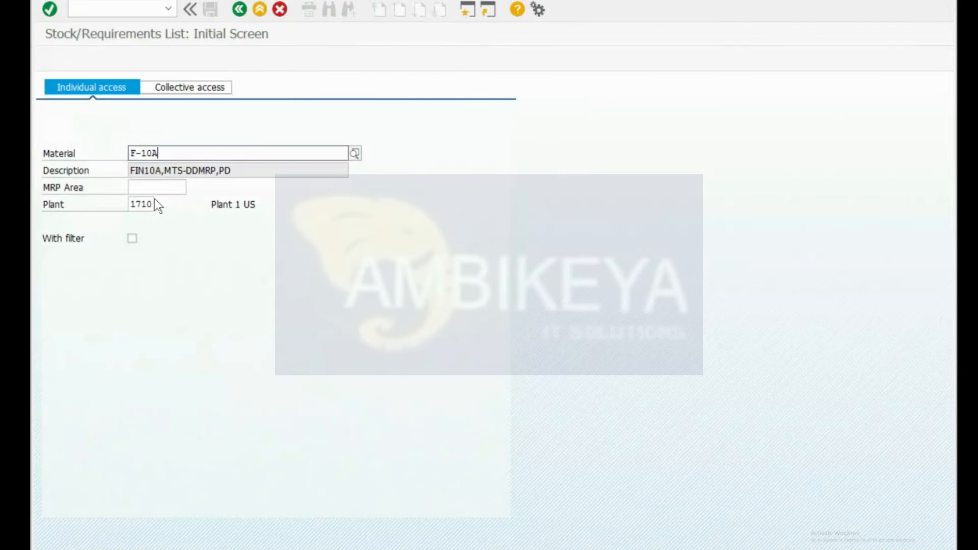
{"action": "key", "text": "alt+Tab"}
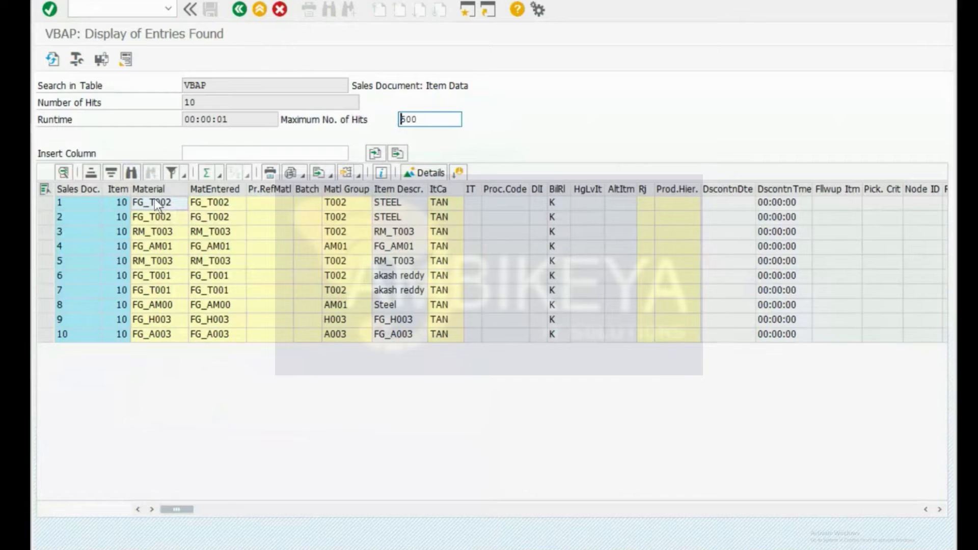
{"action": "key", "text": "alt+Tab"}
{"action": "key", "text": "Return"}
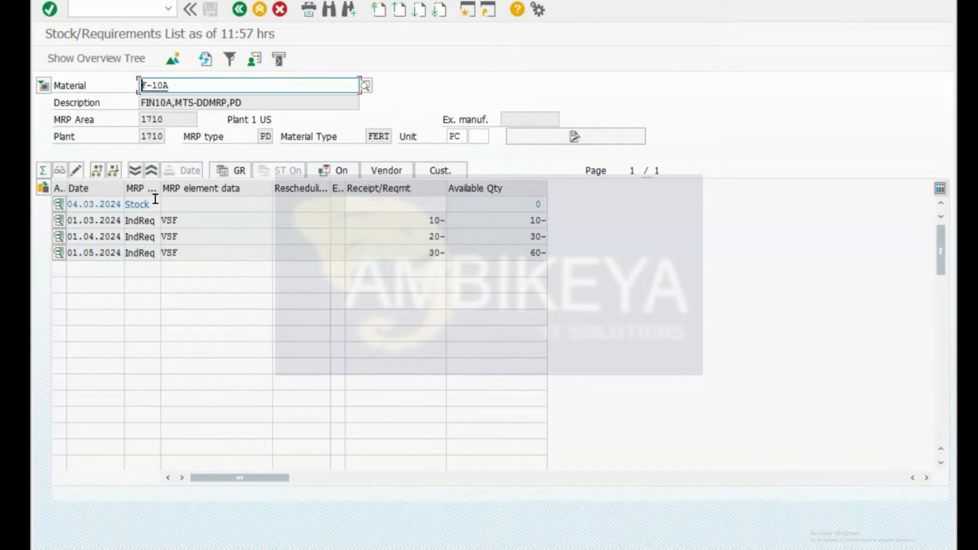
Step: Copy FG_T002 from the VBAP results and enter it as the MD04 material
{"action": "key", "text": "alt+Tab"}
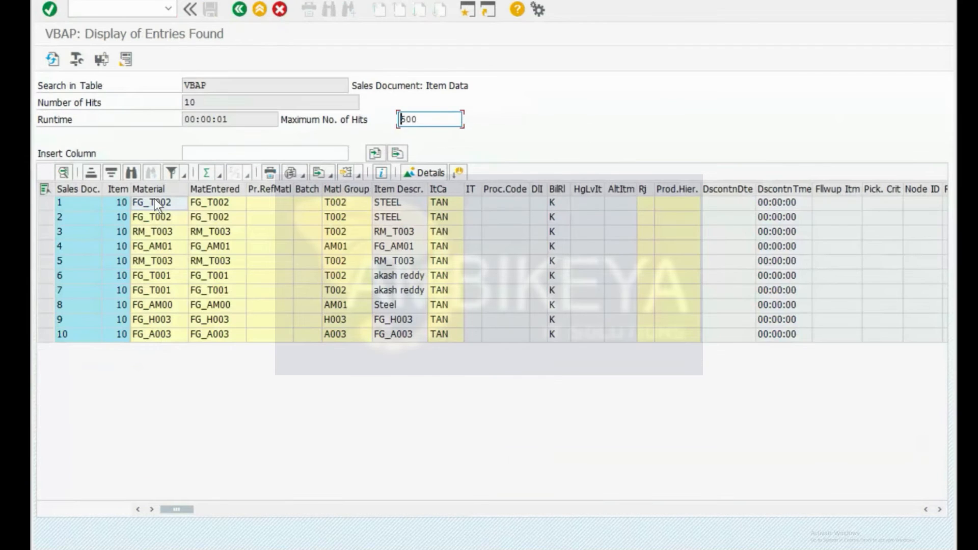
{"action": "left_click", "coordinate": [163, 204]}
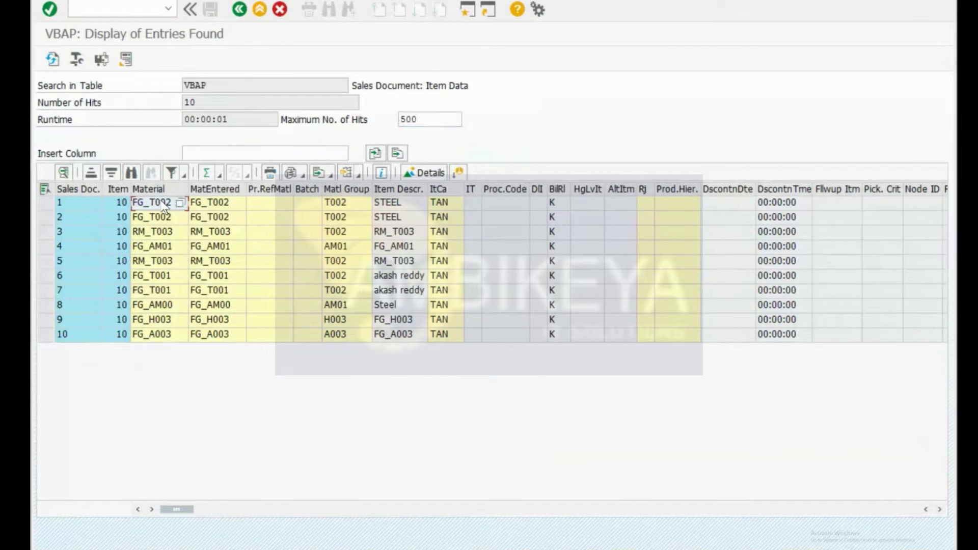
{"action": "key", "text": "alt+Tab"}
{"action": "key", "text": "F3"}
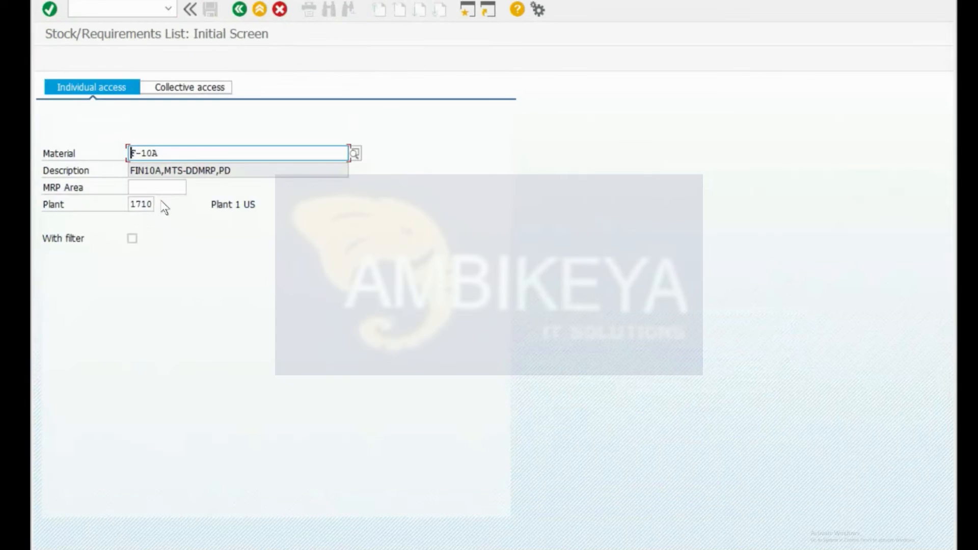
{"action": "type", "text": "FG_T002"}
{"action": "key", "text": "Return"}
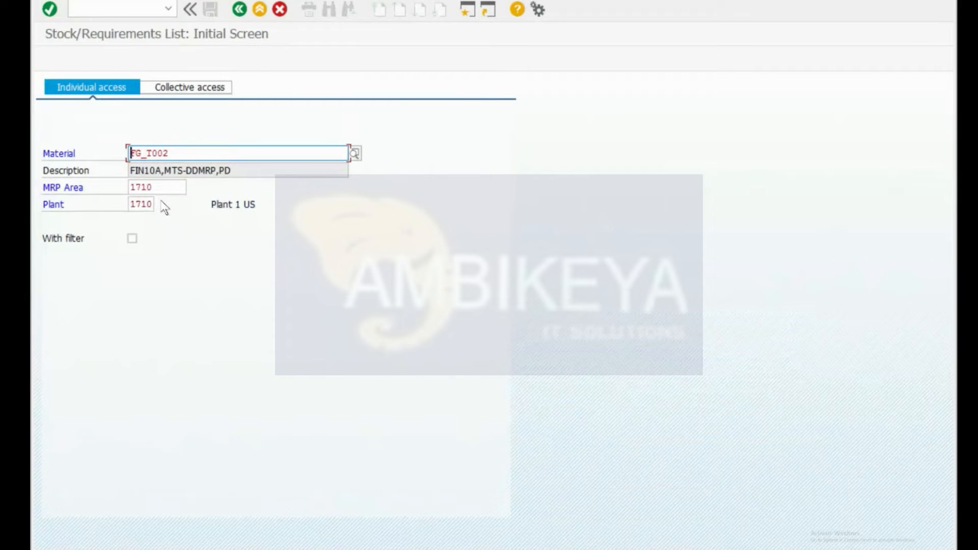
Step: Scroll right through the VBAP sales item result columns
{"action": "key", "text": "alt+Tab"}
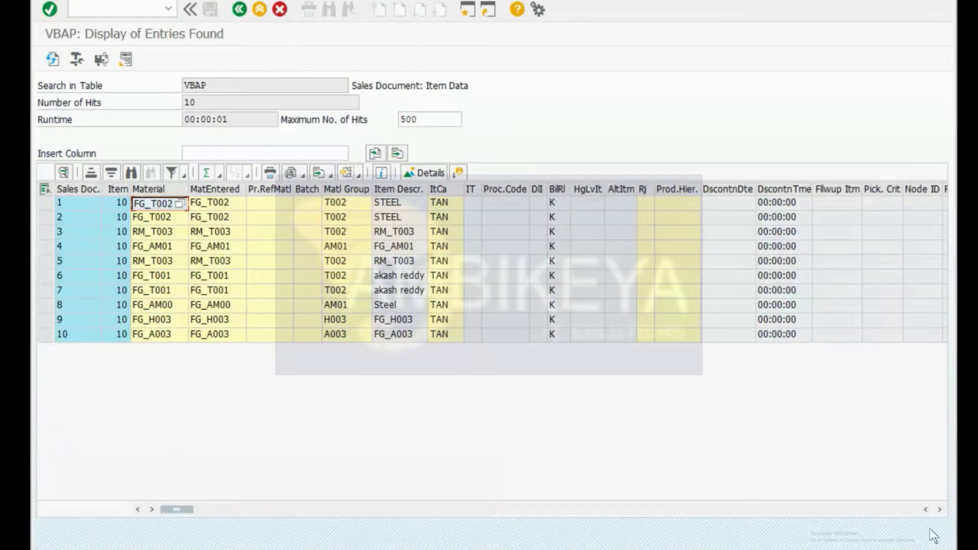
{"action": "scroll", "coordinate": [937, 505], "scroll_direction": "right", "scroll_amount": 12}
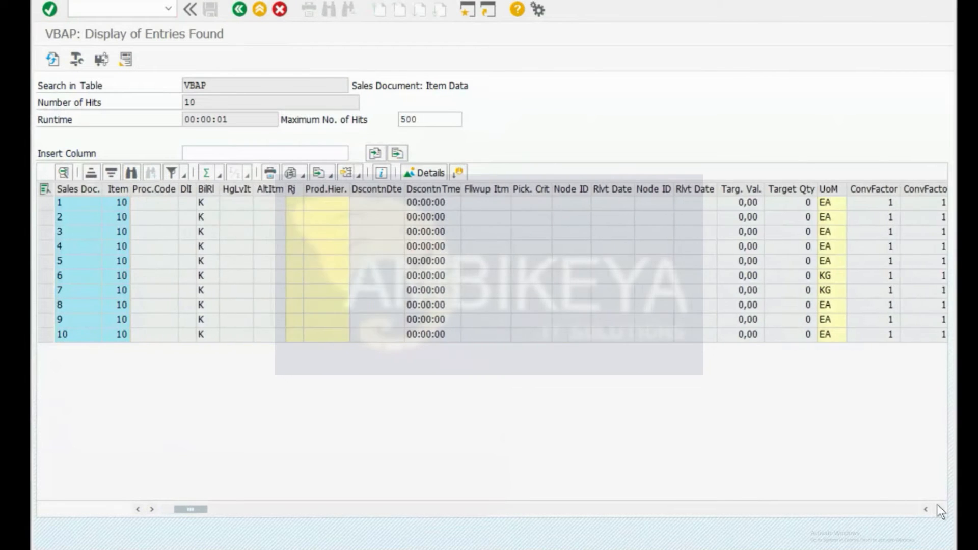
{"action": "scroll", "coordinate": [937, 506], "scroll_direction": "right", "scroll_amount": 14}
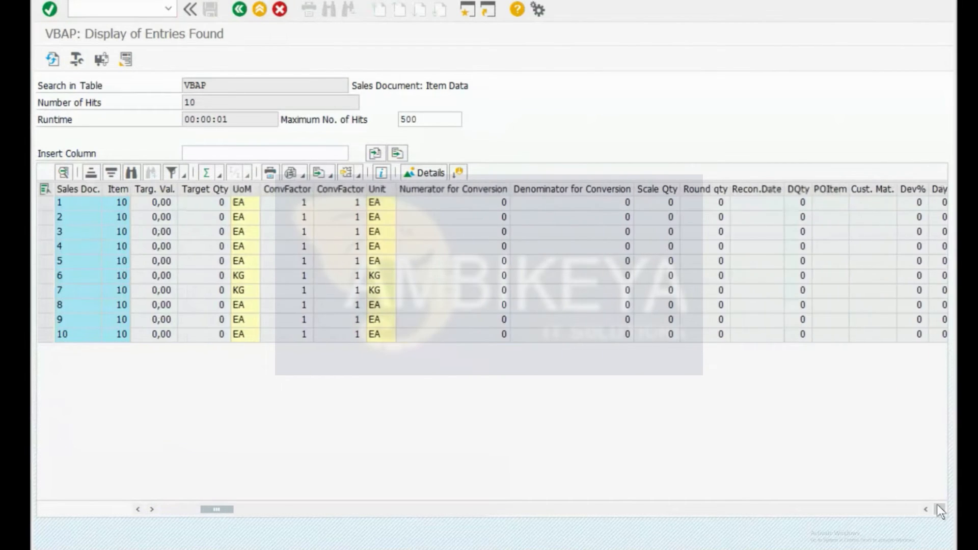
{"action": "scroll", "coordinate": [937, 505], "scroll_direction": "right", "scroll_amount": 7}
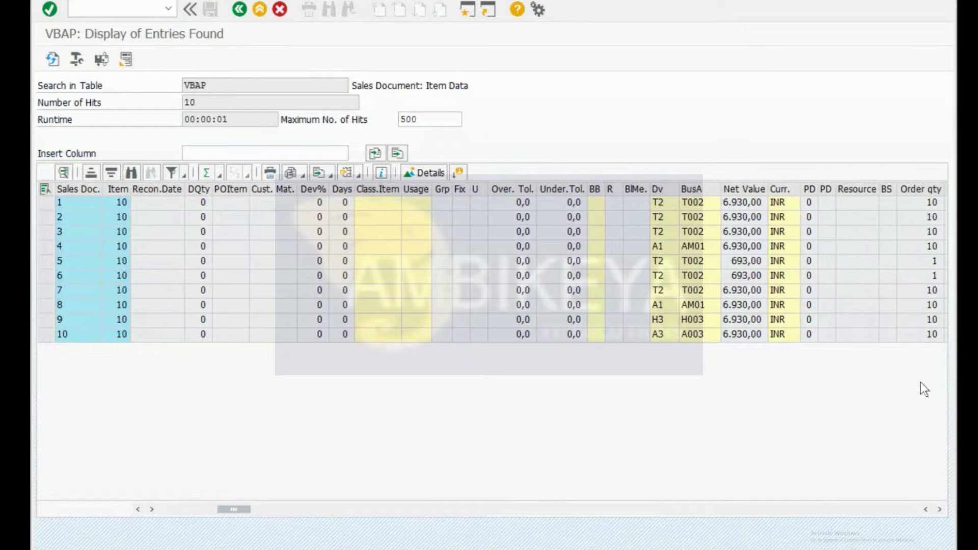
{"action": "left_click", "coordinate": [940, 510]}
{"action": "left_click", "coordinate": [940, 510]}
{"action": "left_click", "coordinate": [939, 509]}
{"action": "left_click", "coordinate": [940, 509]}
{"action": "left_click", "coordinate": [940, 510]}
{"action": "left_click", "coordinate": [939, 510]}
{"action": "left_click", "coordinate": [940, 509]}
{"action": "left_click", "coordinate": [940, 509]}
{"action": "left_click", "coordinate": [940, 510]}
{"action": "left_click", "coordinate": [939, 510]}
{"action": "left_click", "coordinate": [940, 509]}
{"action": "left_click", "coordinate": [940, 509]}
{"action": "left_click", "coordinate": [940, 509]}
{"action": "left_click", "coordinate": [940, 510]}
{"action": "left_click", "coordinate": [940, 509]}
{"action": "left_click", "coordinate": [940, 510]}
{"action": "left_click", "coordinate": [939, 510]}
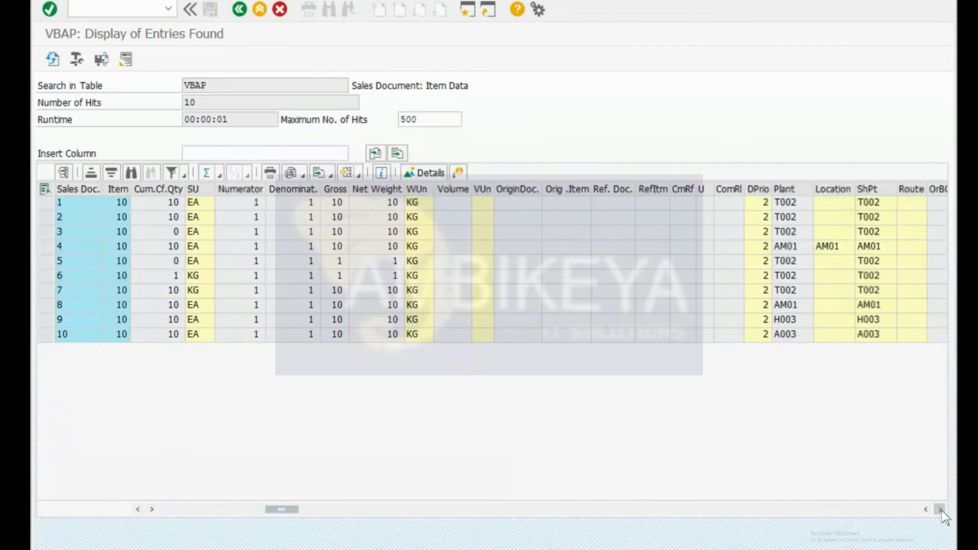
{"action": "left_click", "coordinate": [940, 509]}
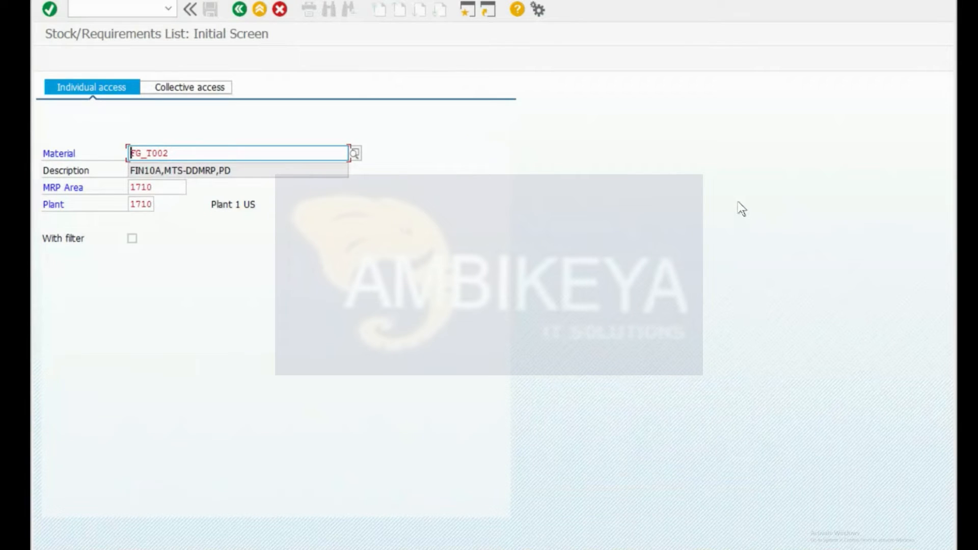
Step: Clear MRP area 1710 and show the stock/requirements list for FG_T002 in plant T002
{"action": "key", "text": "Tab"}
{"action": "key", "text": "Tab"}
{"action": "key", "text": "shift+Tab"}
{"action": "key", "text": "Delete"}
{"action": "key", "text": "Delete"}
{"action": "key", "text": "Delete"}
{"action": "key", "text": "Delete"}
{"action": "key", "text": "Tab"}
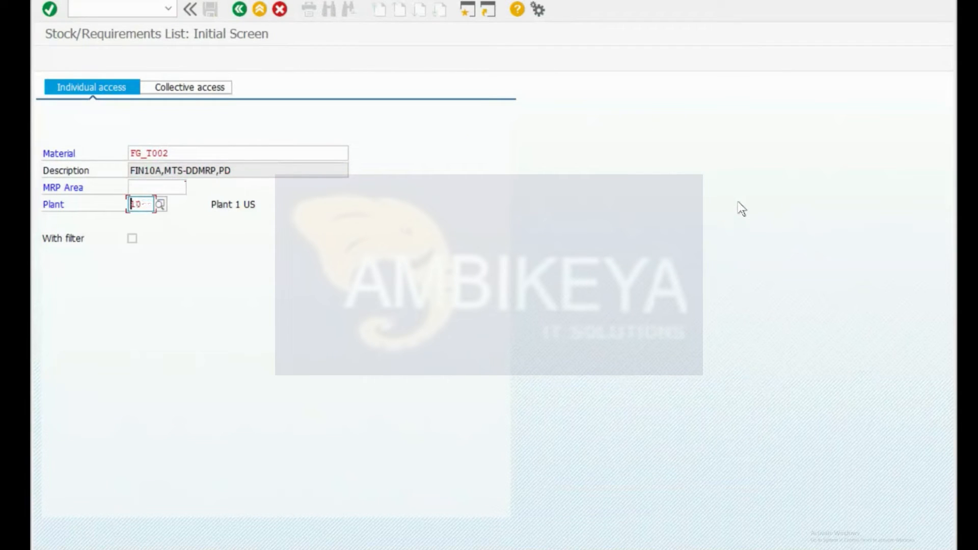
{"action": "type", "text": "T002"}
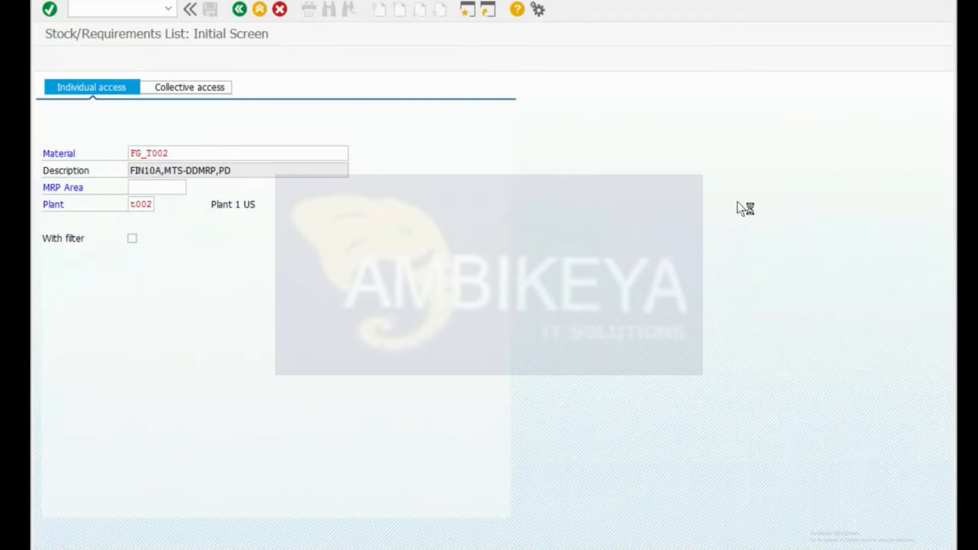
{"action": "key", "text": "Return"}
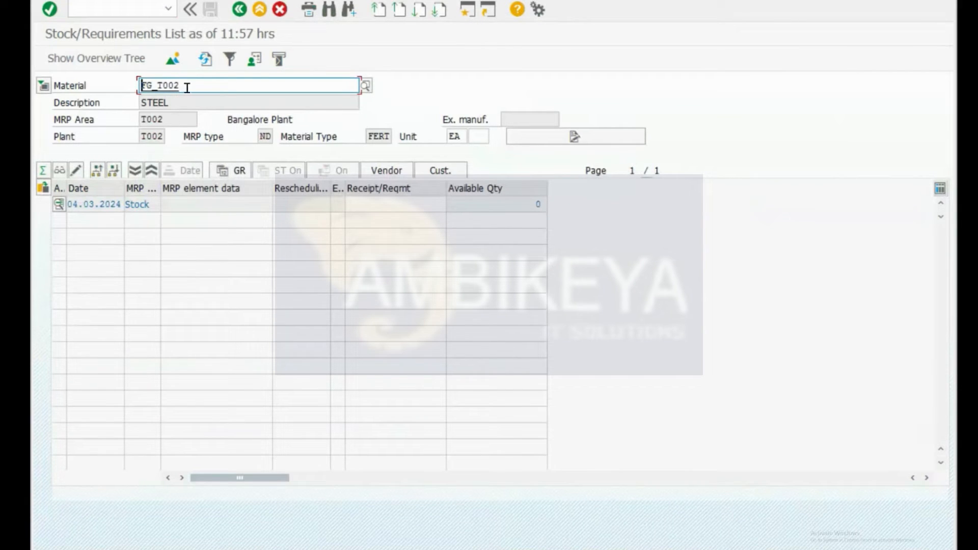
{"action": "left_click_drag", "start_coordinate": [182, 86], "coordinate": [93, 73]}
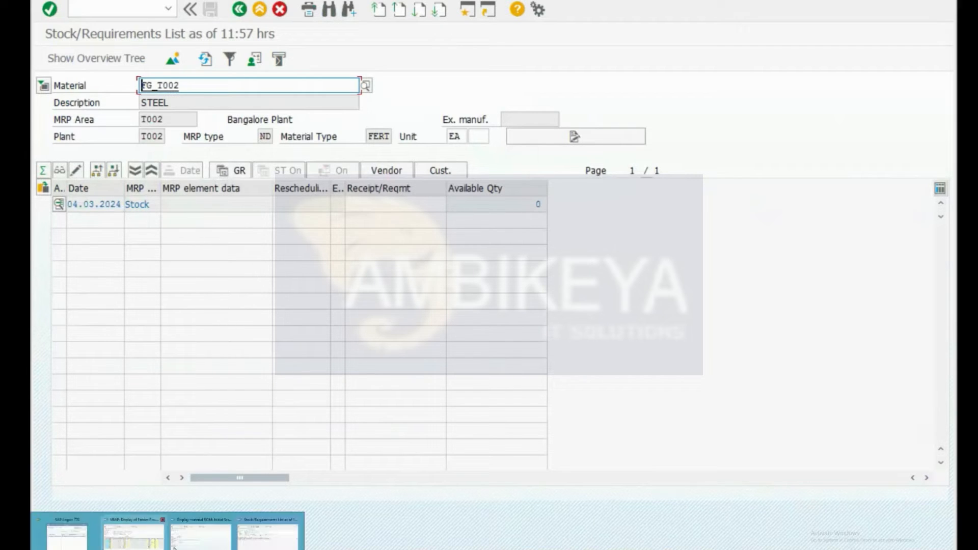
Step: From the BOM display window, open the standard order overview with /nva01
{"action": "left_click", "coordinate": [187, 540]}
{"action": "left_click", "coordinate": [186, 541]}
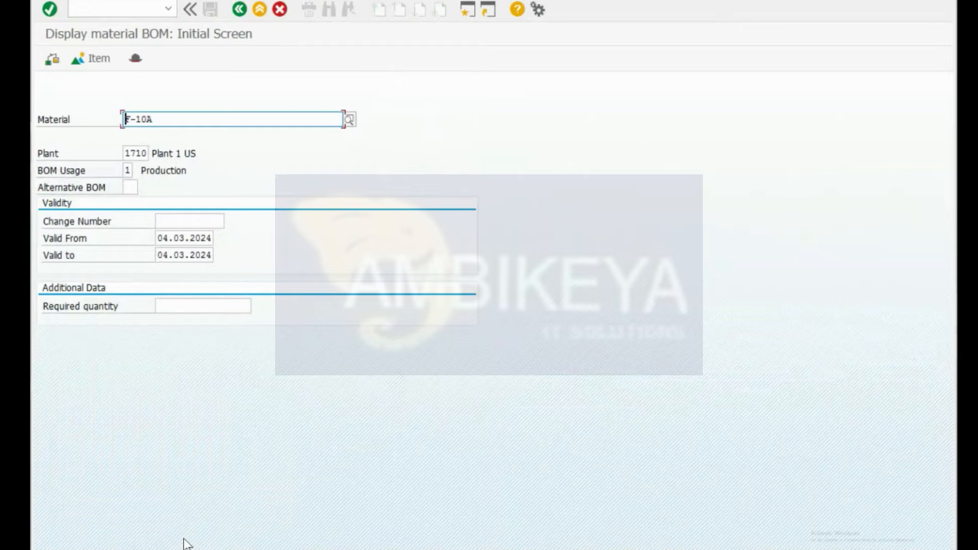
{"action": "key", "text": "ctrl+slash"}
{"action": "type", "text": "/nva01"}
{"action": "key", "text": "Return"}
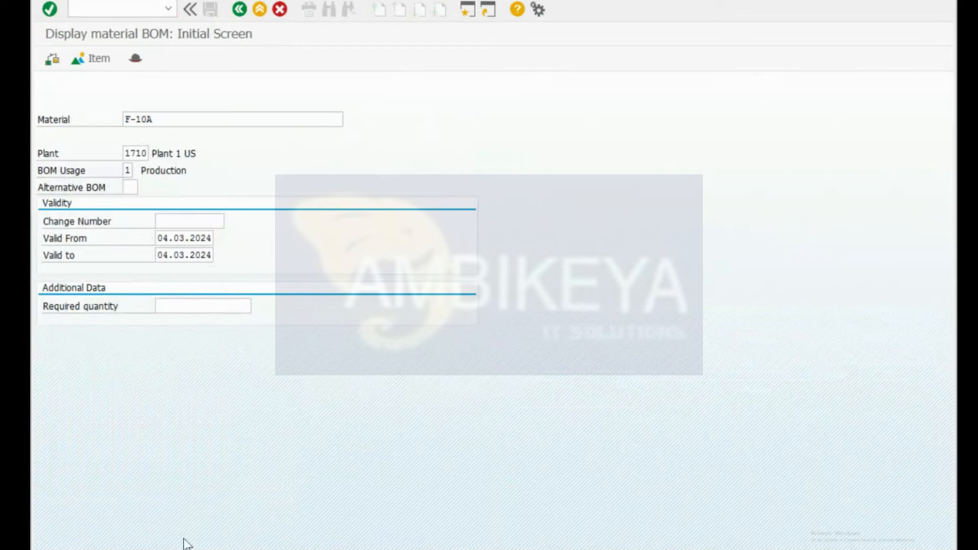
{"action": "key", "text": "Return"}
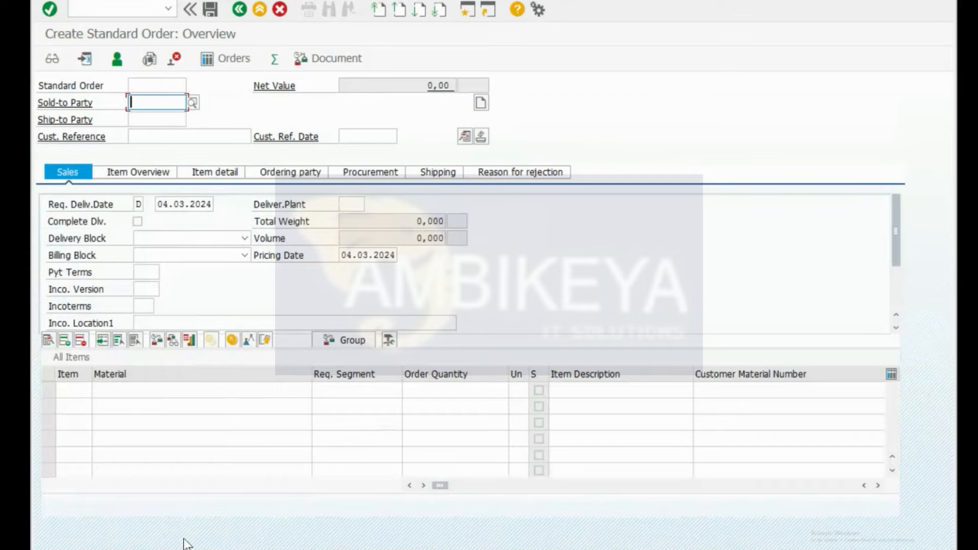
Step: List the VBAP entries again, then return to the selection screen and clear the table name
{"action": "key", "text": "alt+Tab"}
{"action": "key", "text": "alt+Tab"}
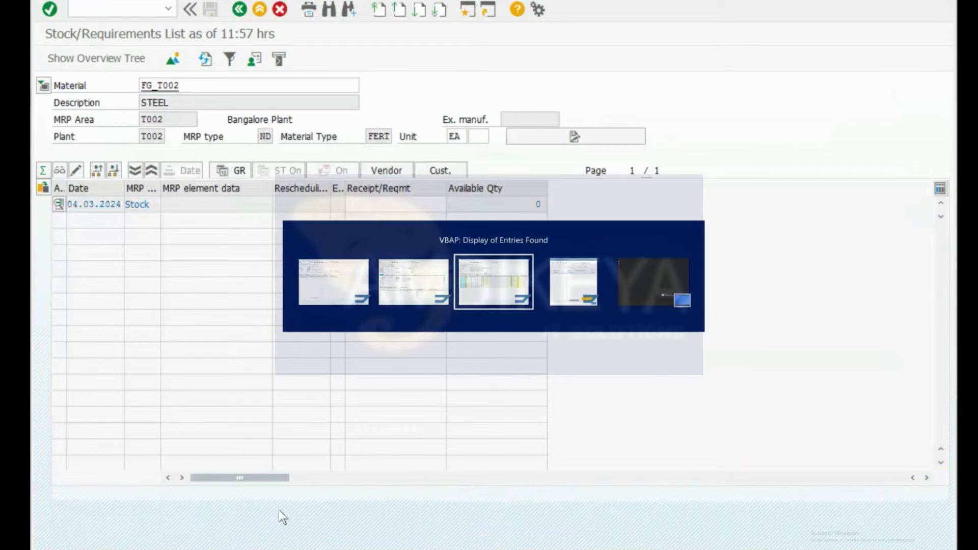
{"action": "key", "text": "F3"}
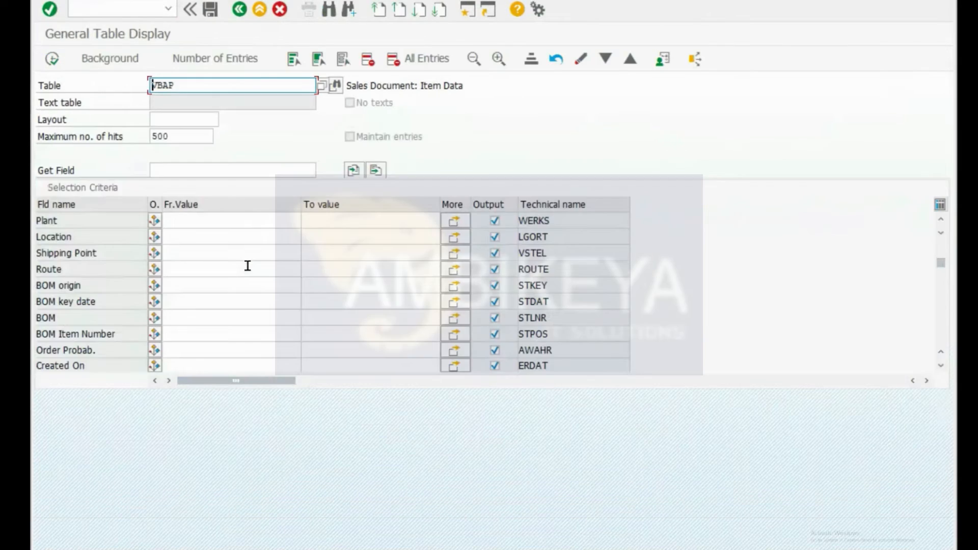
{"action": "left_click", "coordinate": [51, 58]}
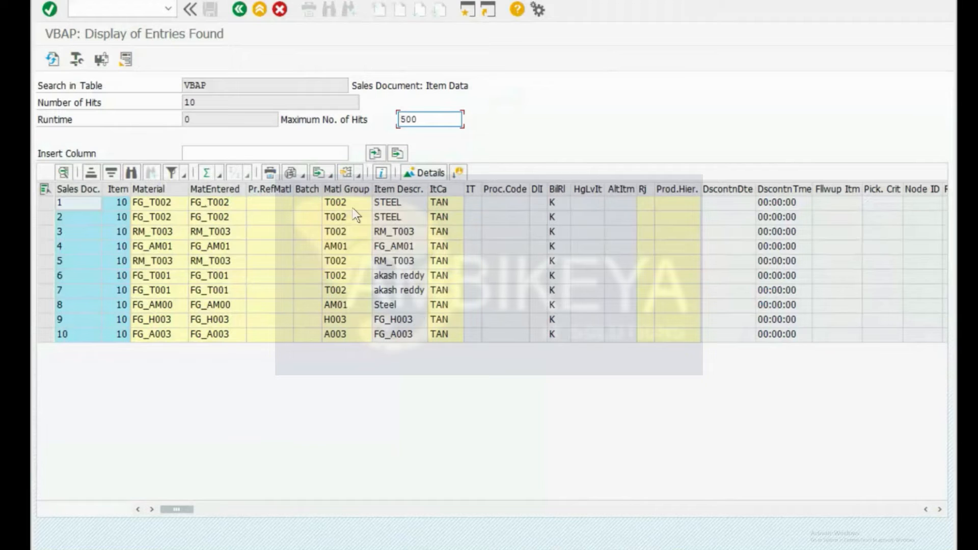
{"action": "left_click", "coordinate": [158, 202]}
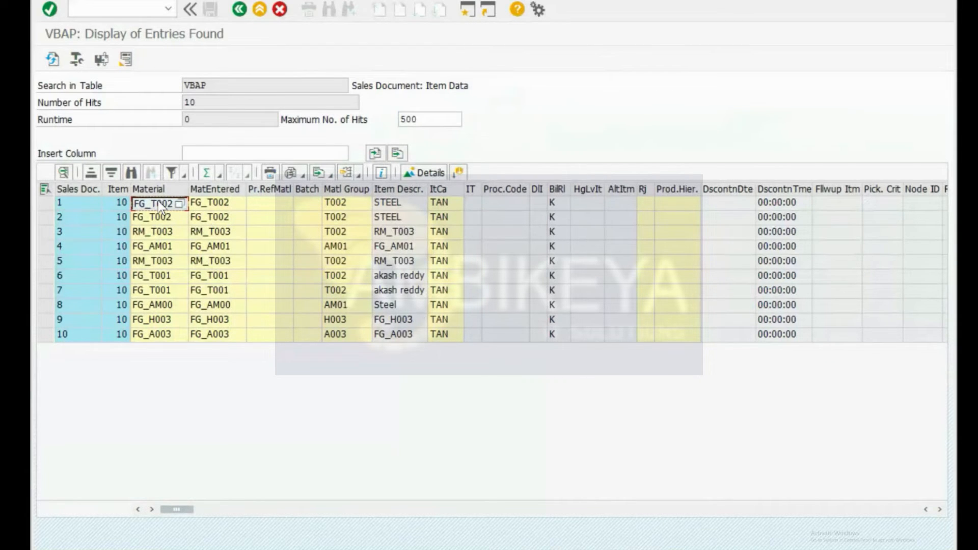
{"action": "key", "text": "F3"}
{"action": "key", "text": "BackSpace"}
{"action": "key", "text": "BackSpace"}
{"action": "key", "text": "BackSpace"}
{"action": "key", "text": "BackSpace"}
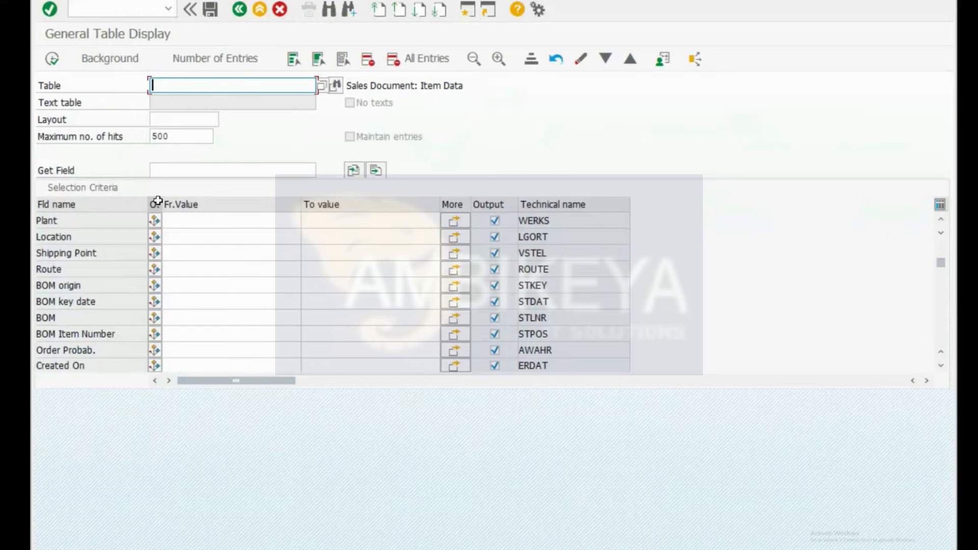
Step: Load table VBAK, search its fields for MATNR and list the sales header entries
{"action": "type", "text": "VBAK"}
{"action": "key", "text": "Return"}
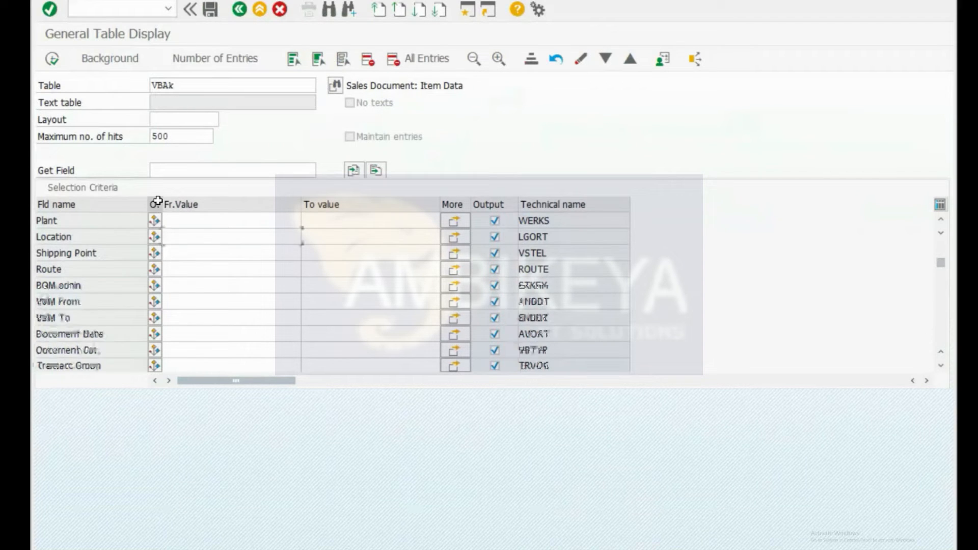
{"action": "key", "text": "F8"}
{"action": "key", "text": "ctrl+f"}
{"action": "type", "text": "matn"}
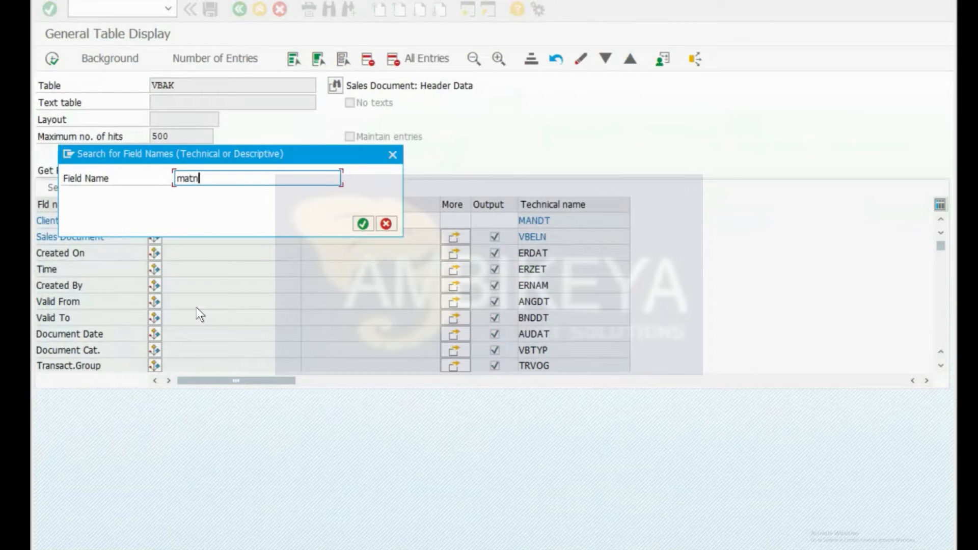
{"action": "type", "text": "r"}
{"action": "key", "text": "Return"}
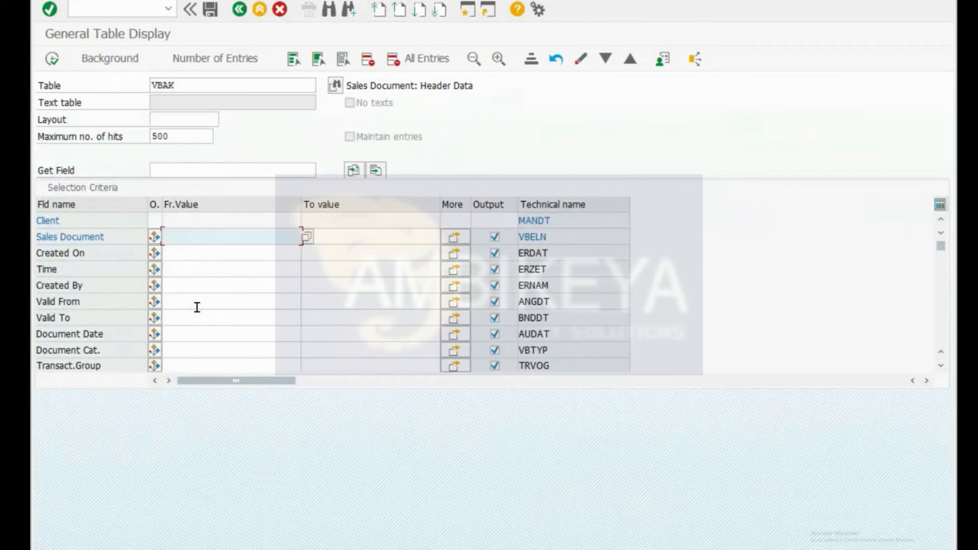
{"action": "left_click", "coordinate": [52, 58]}
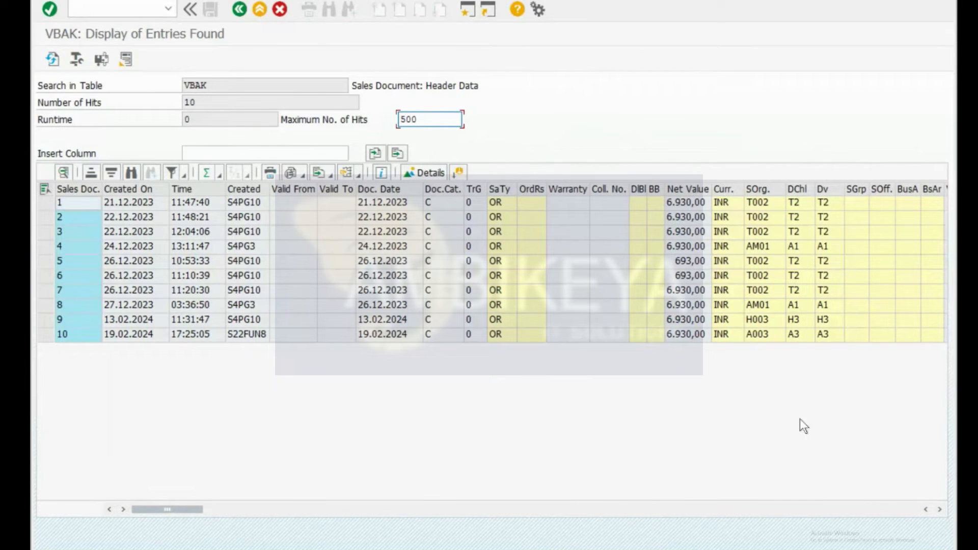
Step: Scroll through the VBAK sales header entries
{"action": "left_click", "coordinate": [940, 509]}
{"action": "left_click", "coordinate": [941, 509]}
{"action": "left_click", "coordinate": [940, 509]}
{"action": "left_click", "coordinate": [701, 203]}
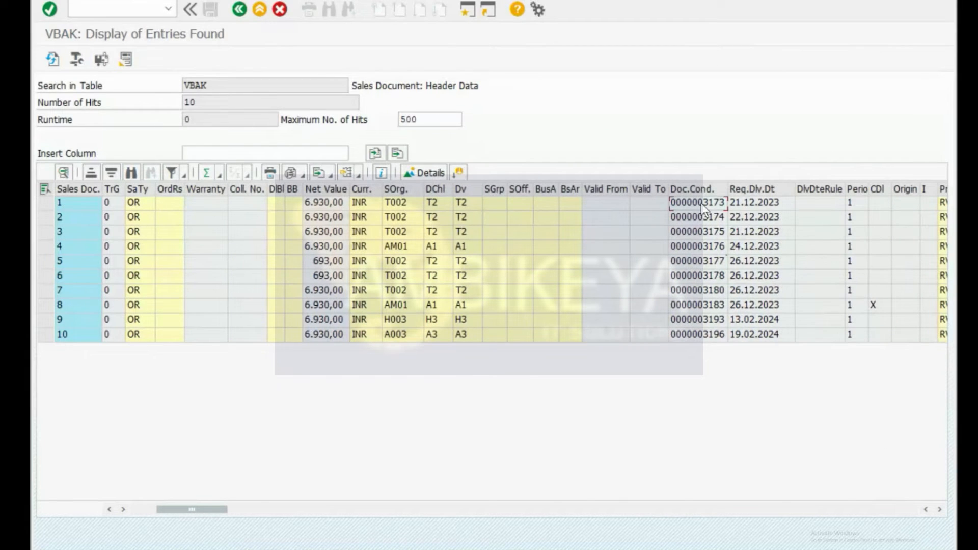
{"action": "left_click", "coordinate": [940, 509]}
{"action": "left_click", "coordinate": [940, 508]}
{"action": "left_click", "coordinate": [940, 509]}
{"action": "left_click", "coordinate": [941, 508]}
{"action": "left_click", "coordinate": [940, 508]}
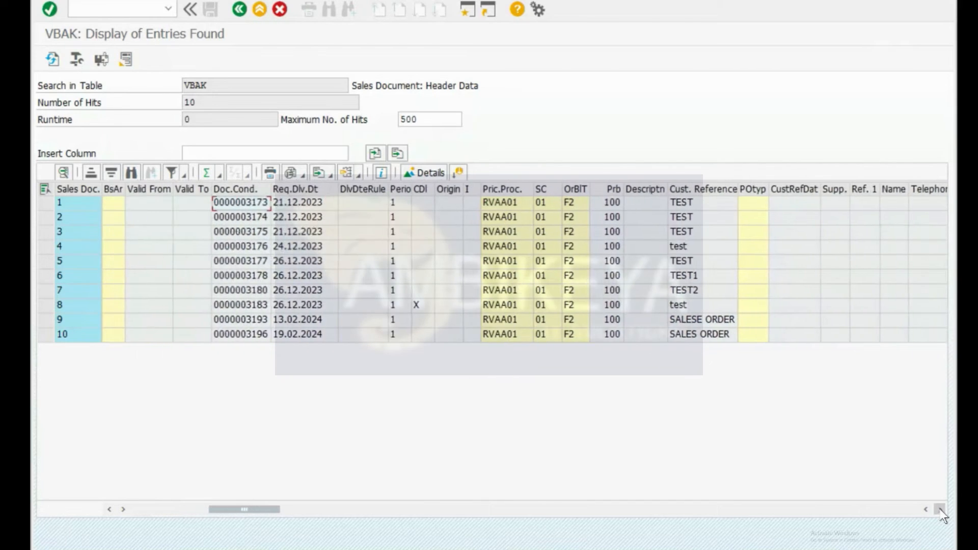
{"action": "left_click", "coordinate": [940, 509]}
{"action": "left_click", "coordinate": [940, 509]}
{"action": "left_click", "coordinate": [940, 509]}
{"action": "left_click", "coordinate": [941, 509]}
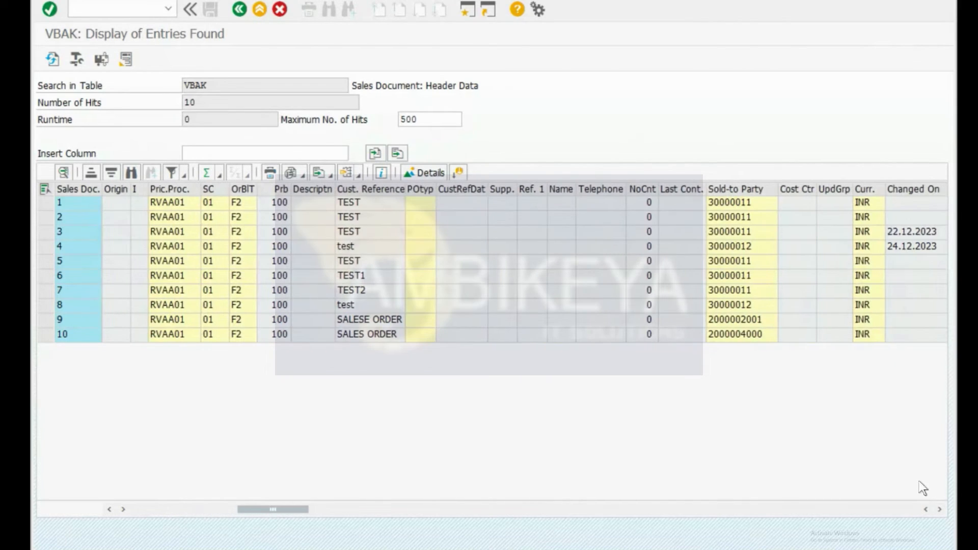
Step: List the VBAK headers with only Sales Document and Created On columns, then enter /nvs03
{"action": "key", "text": "F3"}
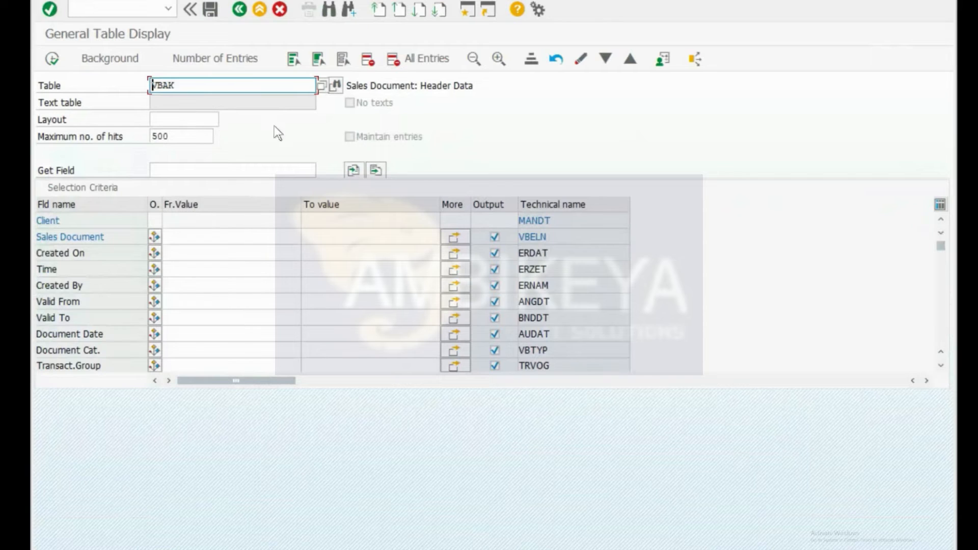
{"action": "left_click", "coordinate": [358, 60]}
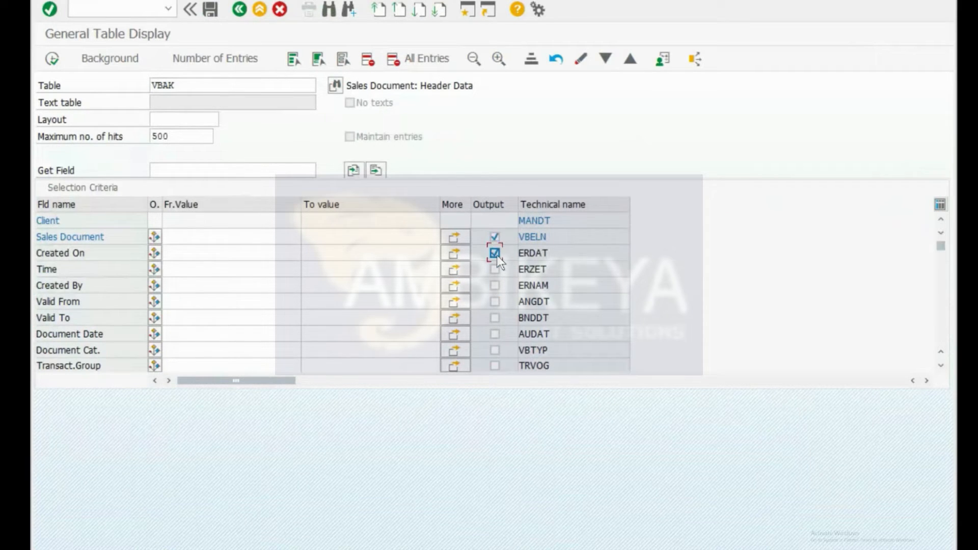
{"action": "left_click", "coordinate": [53, 59]}
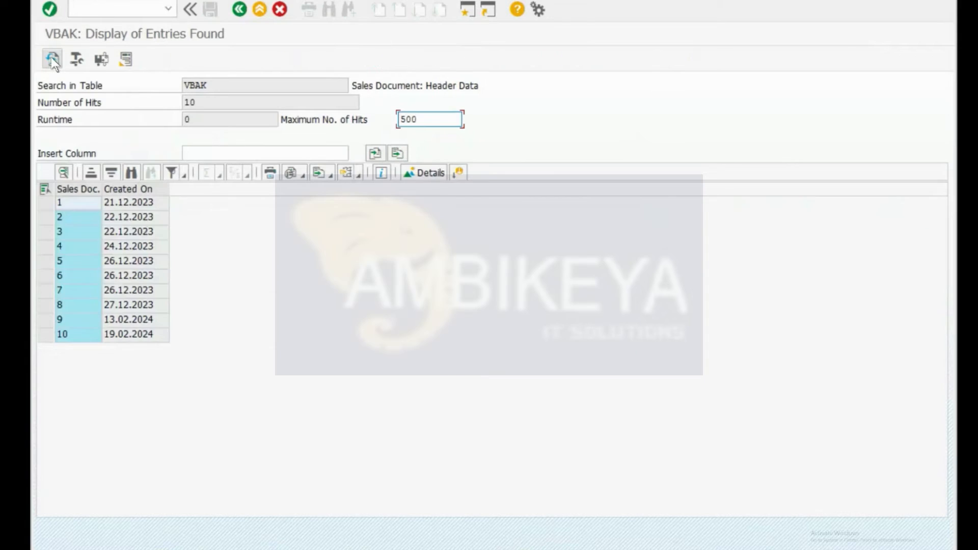
{"action": "left_click", "coordinate": [79, 210]}
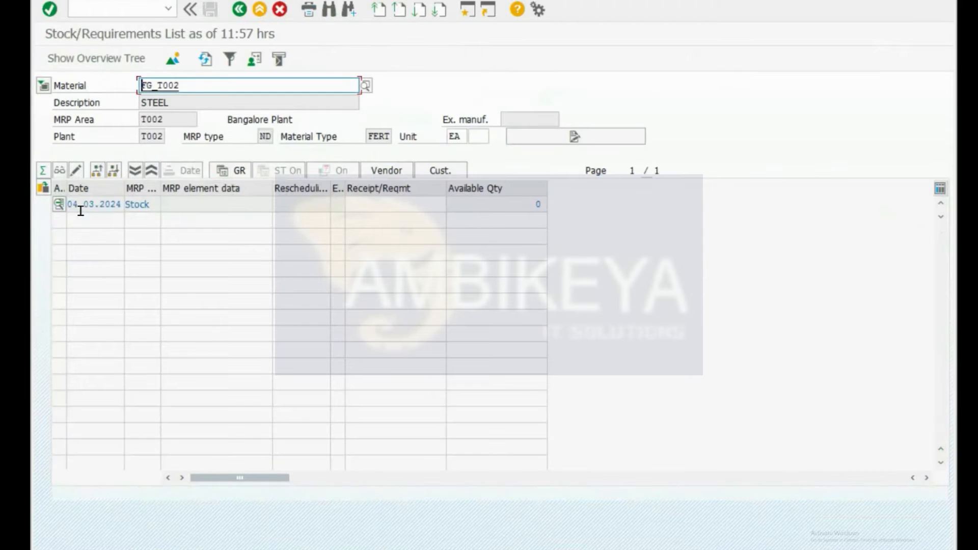
{"action": "type", "text": "/nvs03"}
{"action": "key", "text": "Return"}
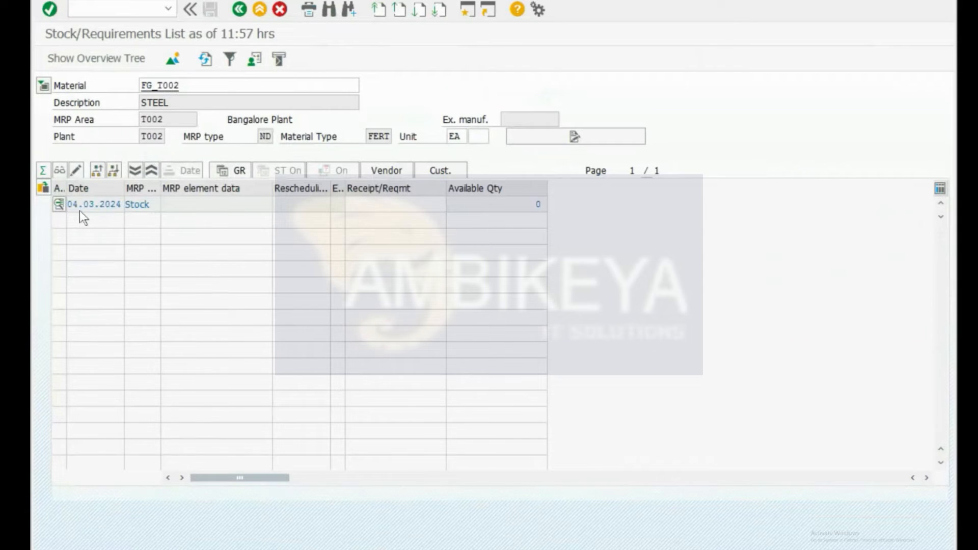
Step: Display sales order 1 with transaction VA03
{"action": "key", "text": "ctrl+slash"}
{"action": "type", "text": "/n"}
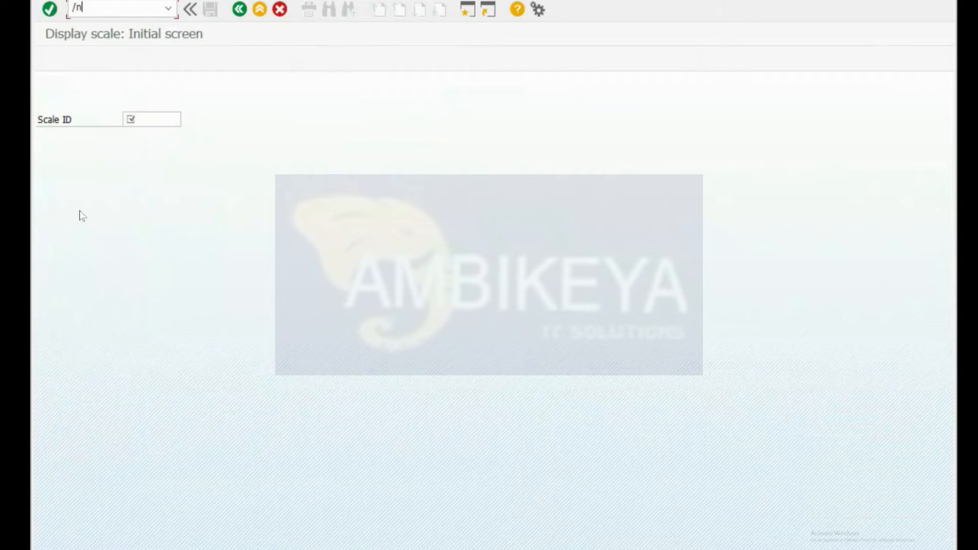
{"action": "type", "text": "va03"}
{"action": "key", "text": "Return"}
{"action": "type", "text": "1"}
{"action": "key", "text": "Return"}
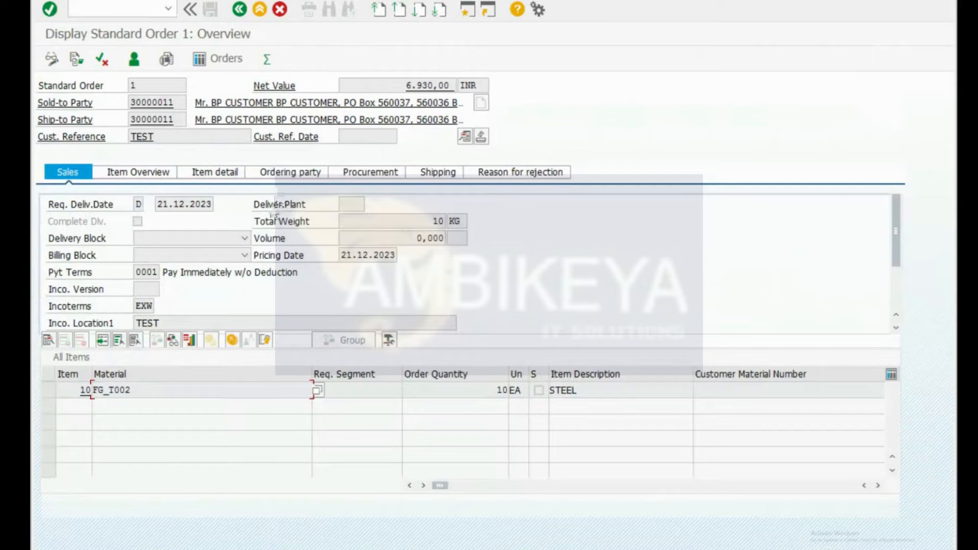
Step: Check FG_T002's stock/requirements list in MD04 and its available stock quantity
{"action": "key", "text": "ctrl+slash"}
{"action": "type", "text": "/o"}
{"action": "mouse_move", "coordinate": [183, 548]}
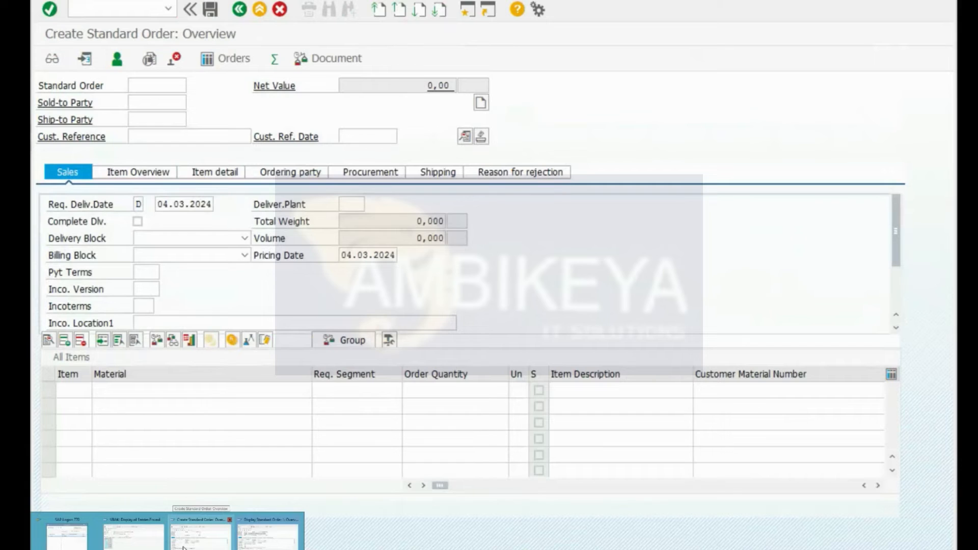
{"action": "left_click", "coordinate": [132, 544]}
{"action": "key", "text": "ctrl+slash"}
{"action": "type", "text": "/nmd04"}
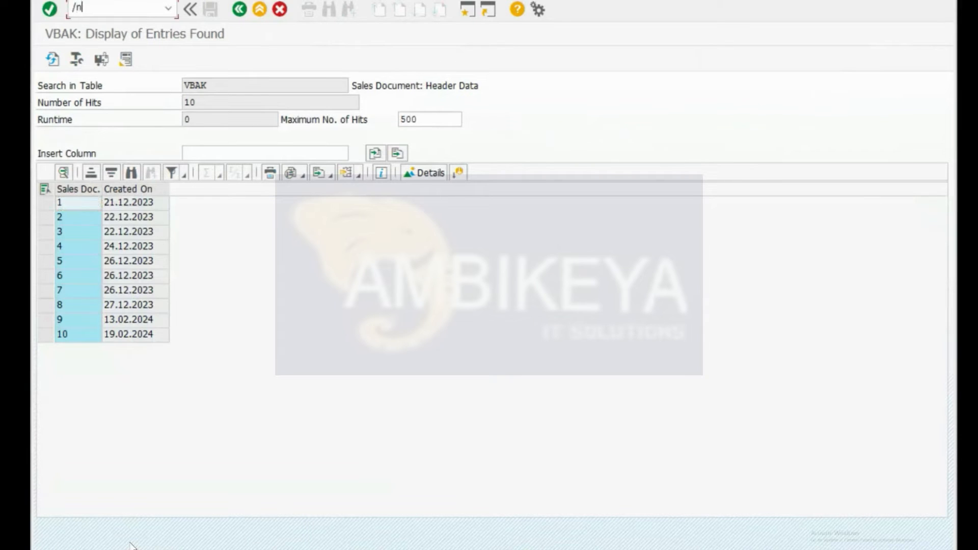
{"action": "key", "text": "Return"}
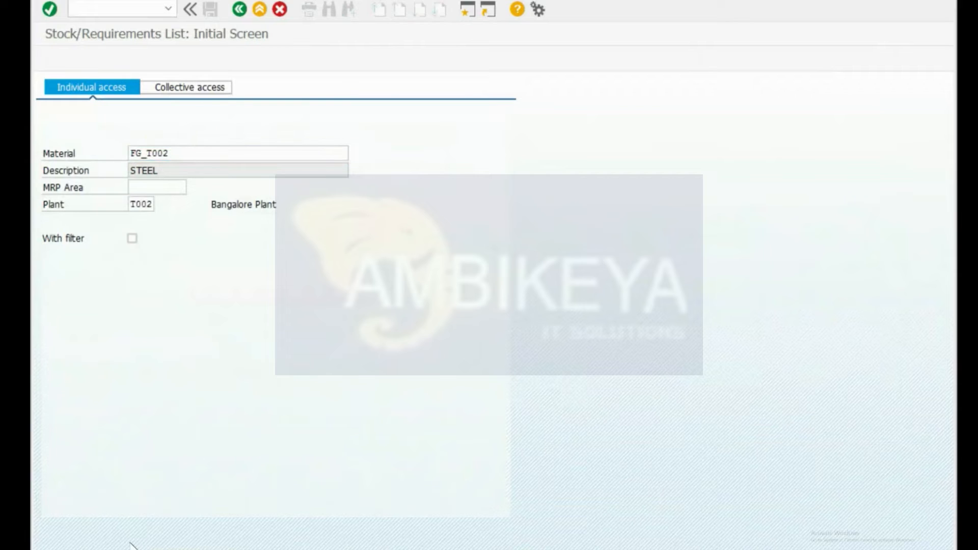
{"action": "key", "text": "Return"}
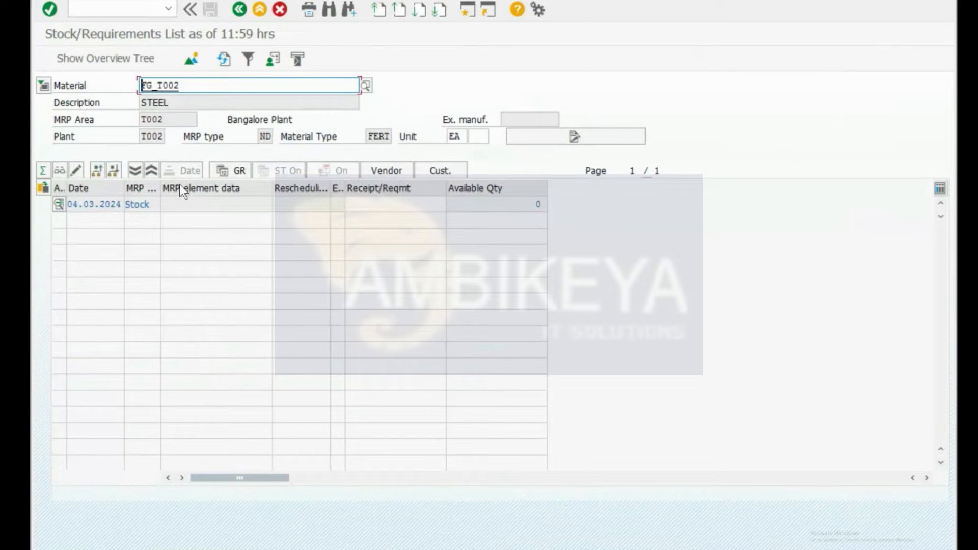
{"action": "left_click", "coordinate": [518, 204]}
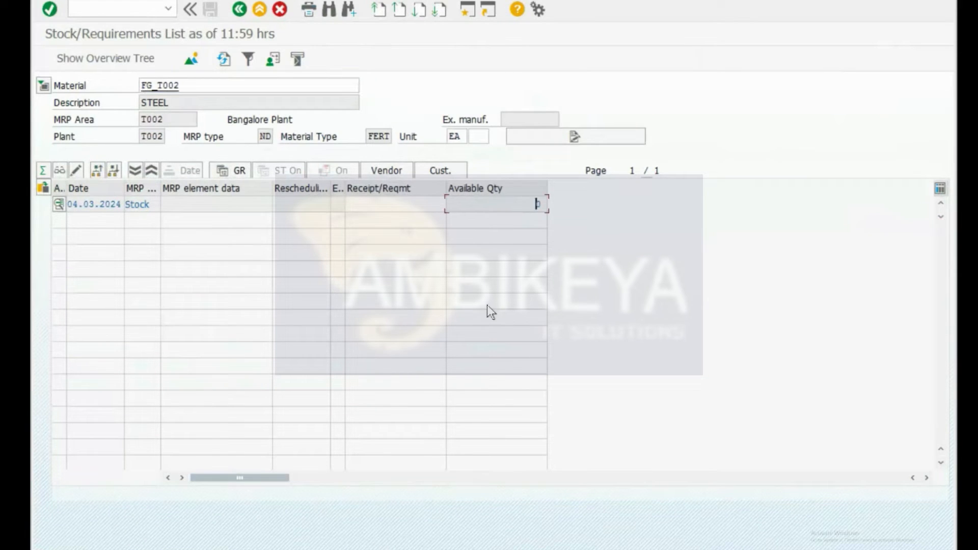
Step: Launch MD61 for FG_T002, restarting it after glancing at the sales order window
{"action": "key", "text": "ctrl+slash"}
{"action": "type", "text": "omd"}
{"action": "type", "text": "0"}
{"action": "key", "text": "Return"}
{"action": "key", "text": "ctrl+slash"}
{"action": "type", "text": "/nmd61"}
{"action": "key", "text": "Return"}
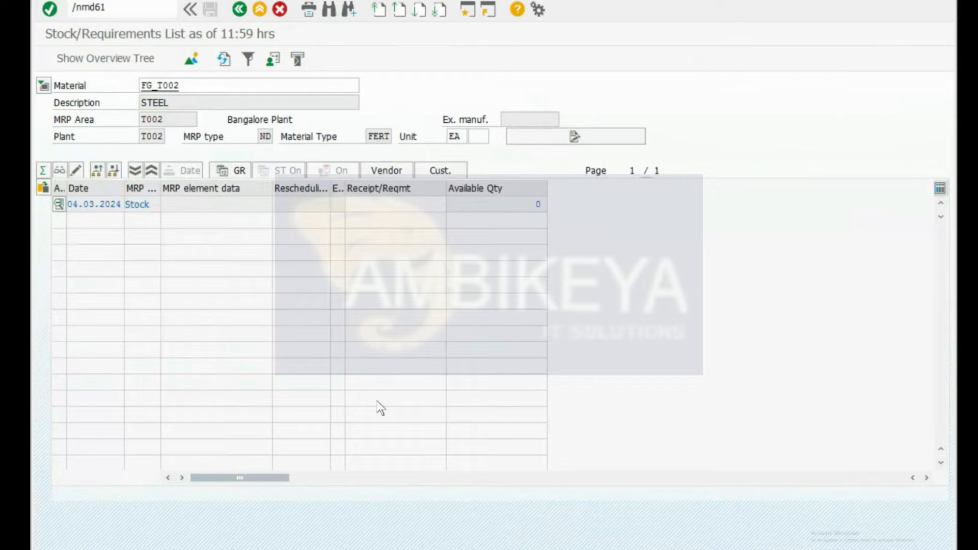
{"action": "key", "text": "ctrl+super+Left"}
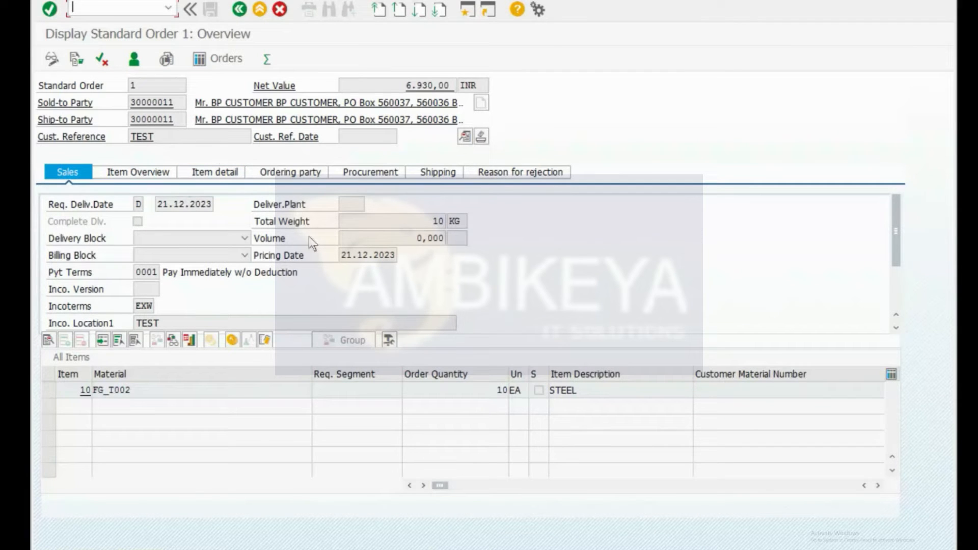
{"action": "key", "text": "alt+Tab"}
{"action": "key", "text": "alt+Tab"}
{"action": "key", "text": "alt+Tab"}
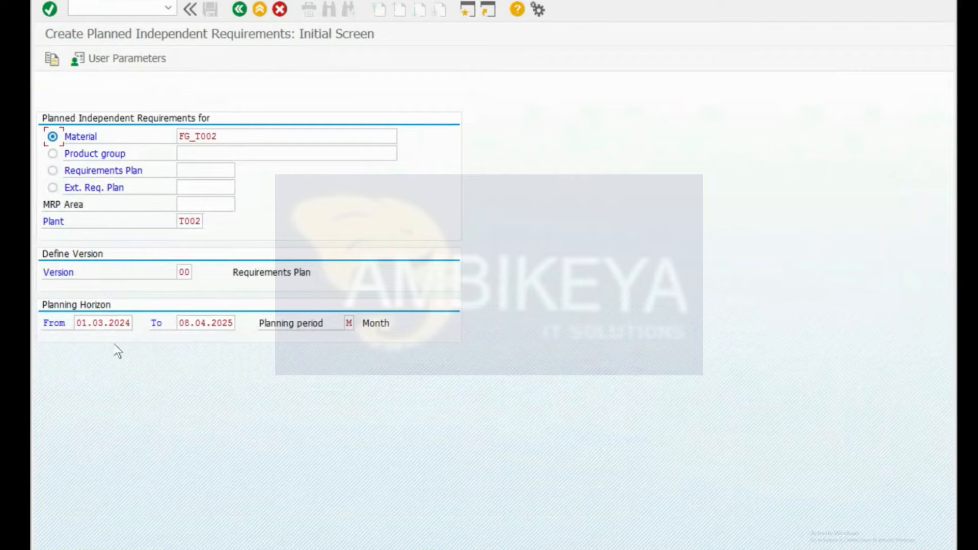
{"action": "left_click", "coordinate": [112, 8]}
{"action": "type", "text": "/nmd61"}
{"action": "key", "text": "Return"}
Step: Append ' - MTS' to the K2 heading so it reads 'SAP PP Flow - MTS'
{"action": "left_click", "coordinate": [227, 135]}
{"action": "key", "text": "alt+Tab"}
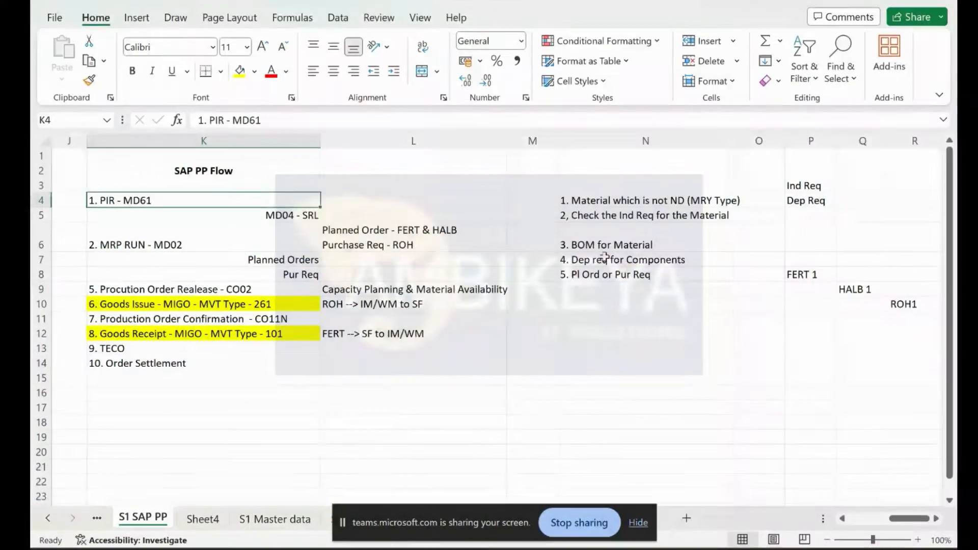
{"action": "double_click", "coordinate": [240, 170]}
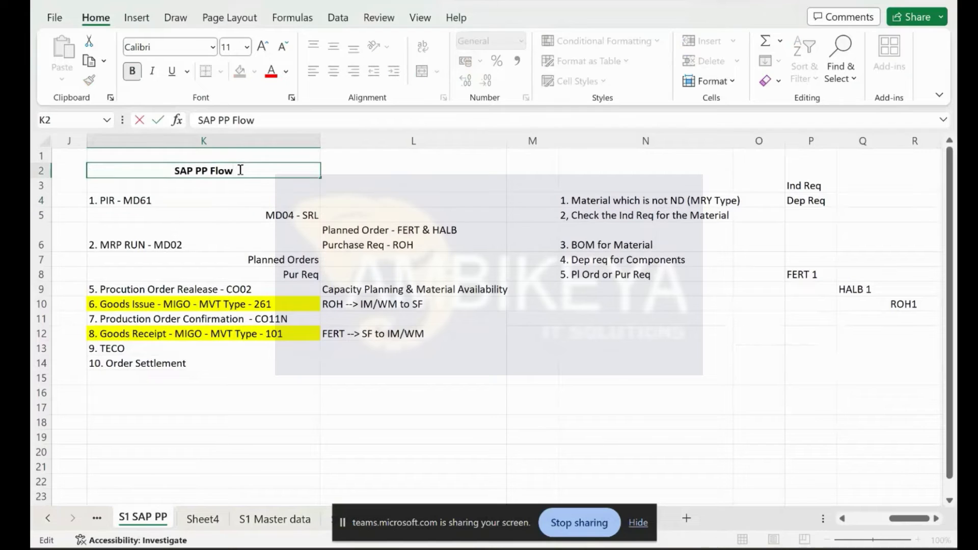
{"action": "type", "text": "- MTS"}
{"action": "key", "text": "Return"}
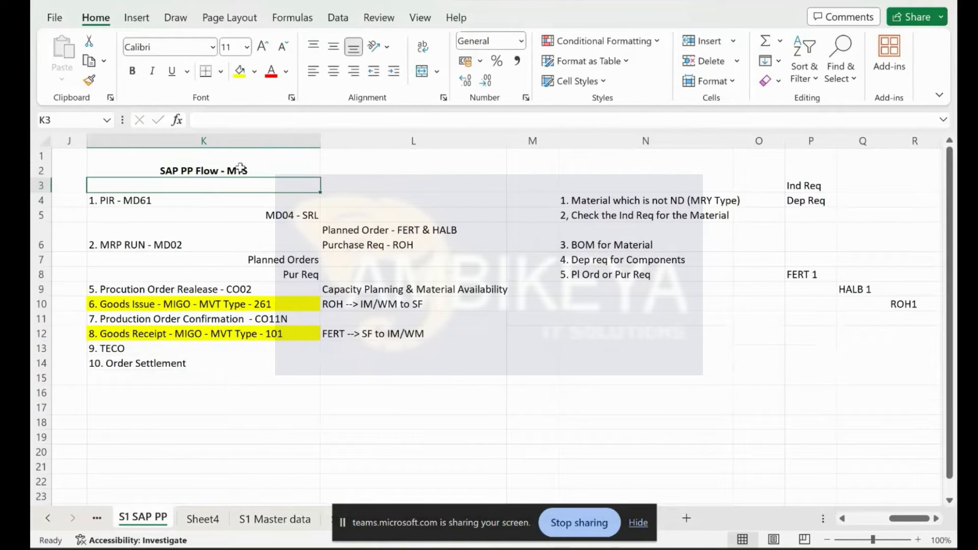
{"action": "left_click", "coordinate": [240, 167]}
{"action": "left_click", "coordinate": [146, 200]}
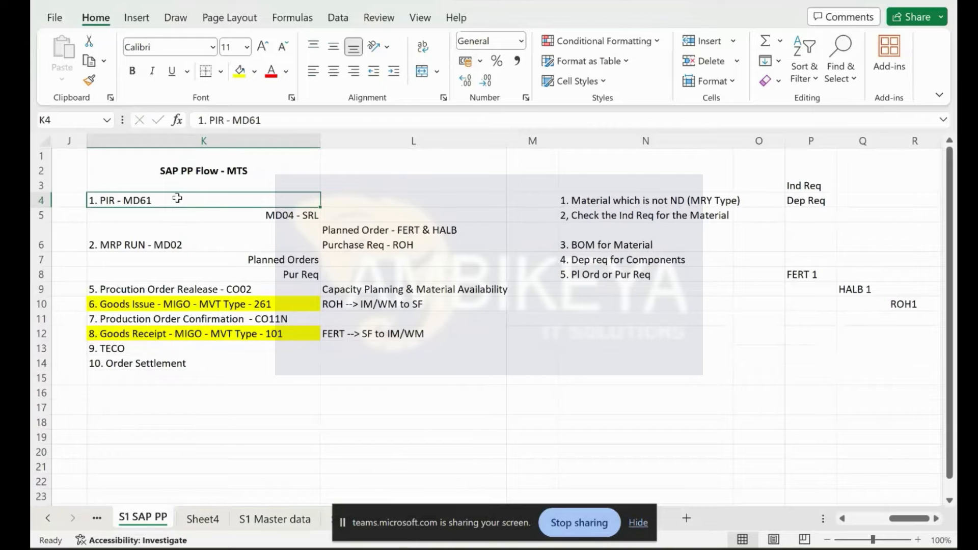
{"action": "key", "text": "ctrl+super+Left"}
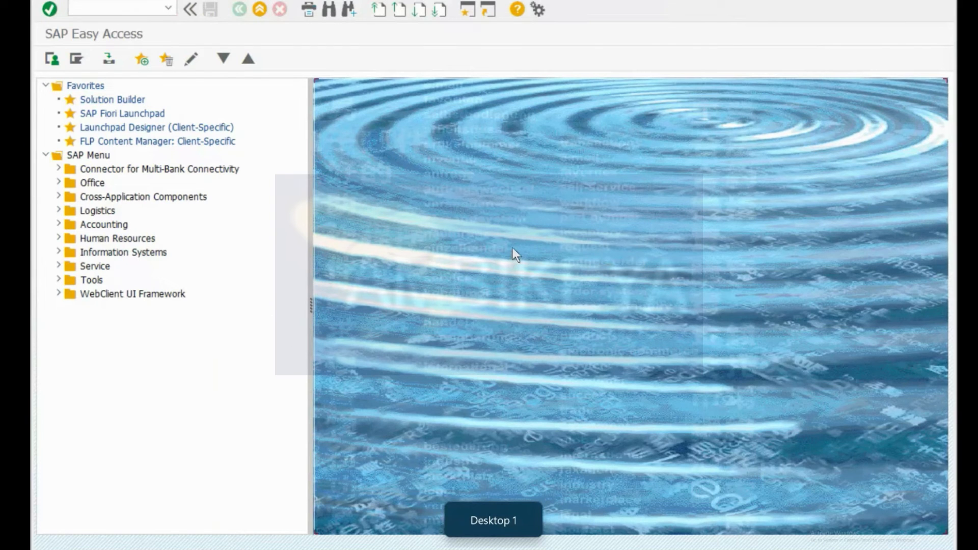
Step: Open the MD61 planning table for material F-10A in plant 1710
{"action": "type", "text": "/nmd61"}
{"action": "key", "text": "Return"}
{"action": "key", "text": "ctrl+a"}
{"action": "key", "text": "BackSpace"}
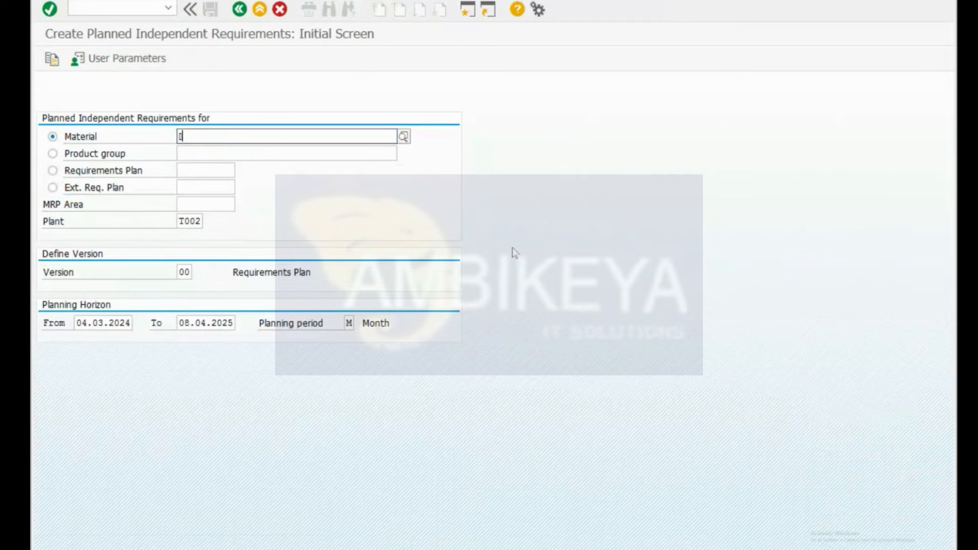
{"action": "key", "text": "Down"}
{"action": "key", "text": "Down"}
{"action": "key", "text": "Return"}
{"action": "key", "text": "Tab"}
{"action": "key", "text": "Tab"}
{"action": "key", "text": "Tab"}
{"action": "key", "text": "Tab"}
{"action": "key", "text": "Tab"}
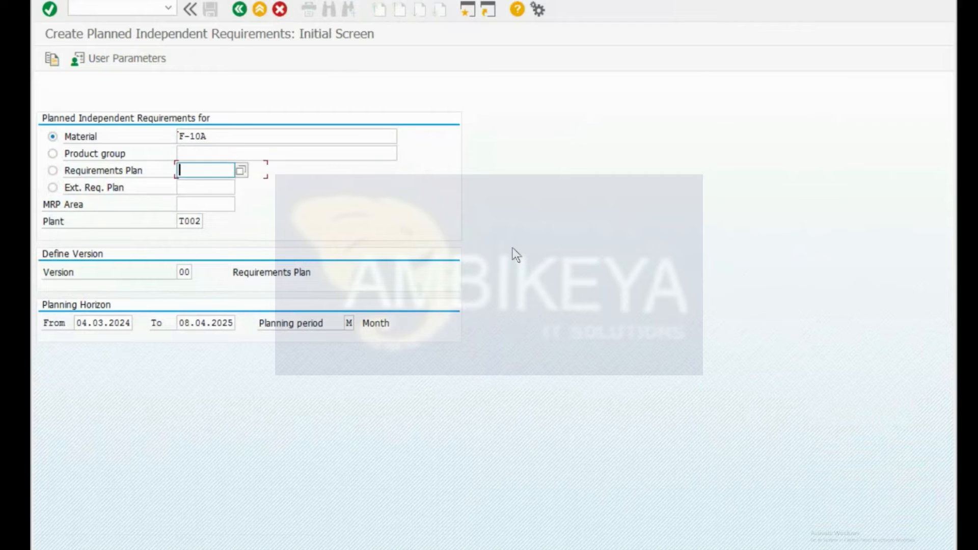
{"action": "key", "text": "BackSpace"}
{"action": "key", "text": "BackSpace"}
{"action": "key", "text": "BackSpace"}
{"action": "key", "text": "BackSpace"}
{"action": "key", "text": "Down"}
{"action": "key", "text": "Down"}
{"action": "key", "text": "Return"}
{"action": "key", "text": "Return"}
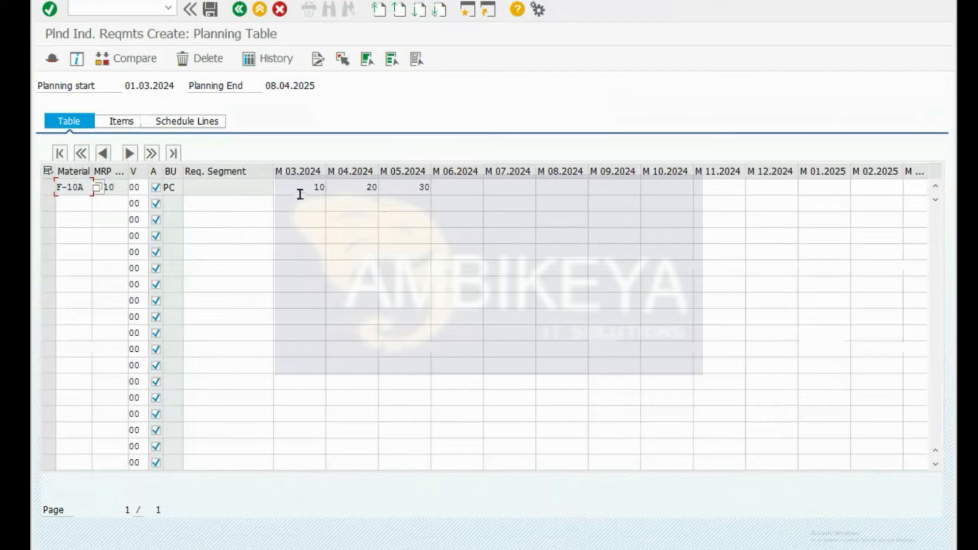
Step: Show F-10A's stock/requirements list with requirements of 10, 20 and 30
{"action": "type", "text": "/nmd04"}
{"action": "key", "text": "Return"}
{"action": "key", "text": "Return"}
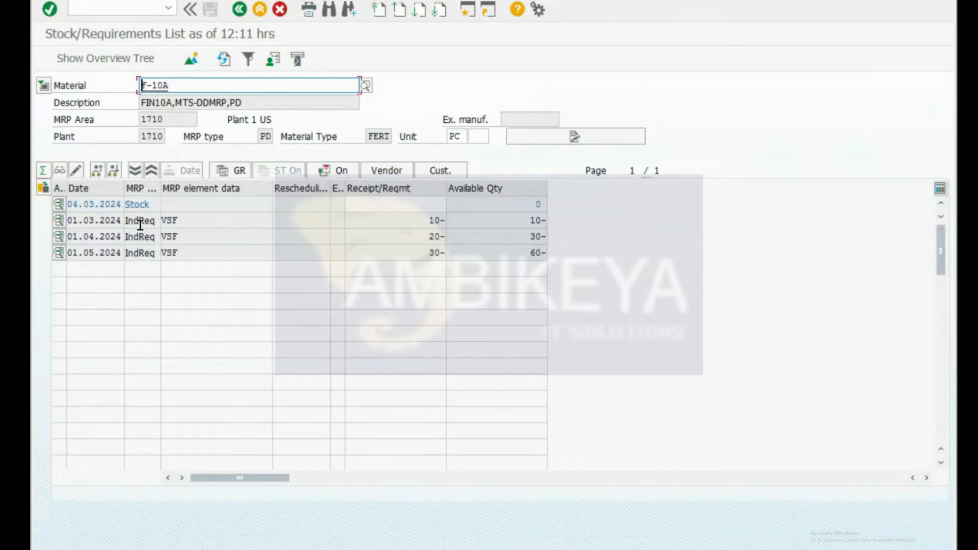
{"action": "type", "text": "/nmd0"}
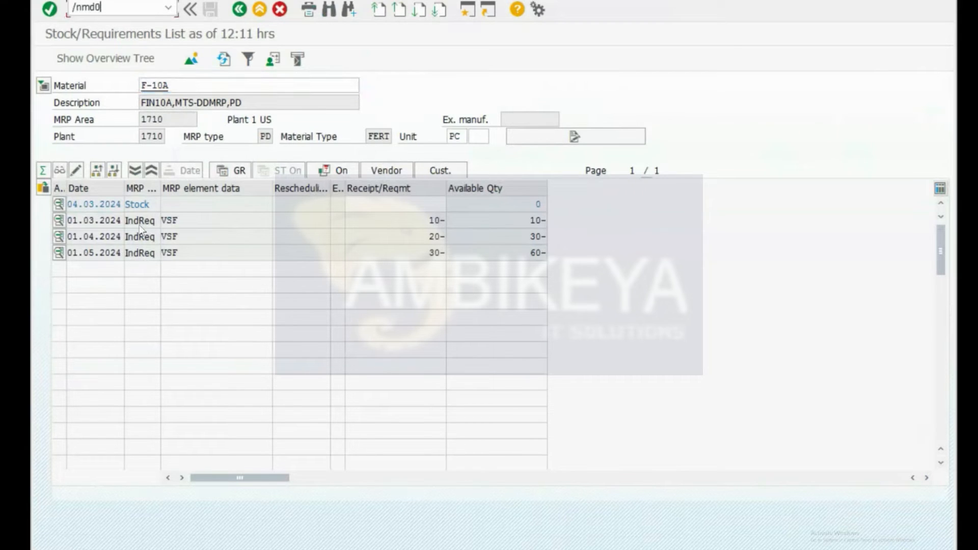
{"action": "key", "text": "BackSpace"}
{"action": "key", "text": "BackSpace"}
{"action": "key", "text": "BackSpace"}
{"action": "type", "text": "cs03"}
Step: Display F-10A's material BOM in a new CS03 session
{"action": "key", "text": "BackSpace"}
{"action": "key", "text": "BackSpace"}
{"action": "key", "text": "BackSpace"}
{"action": "key", "text": "BackSpace"}
{"action": "key", "text": "BackSpace"}
{"action": "type", "text": "ocs03"}
{"action": "key", "text": "Return"}
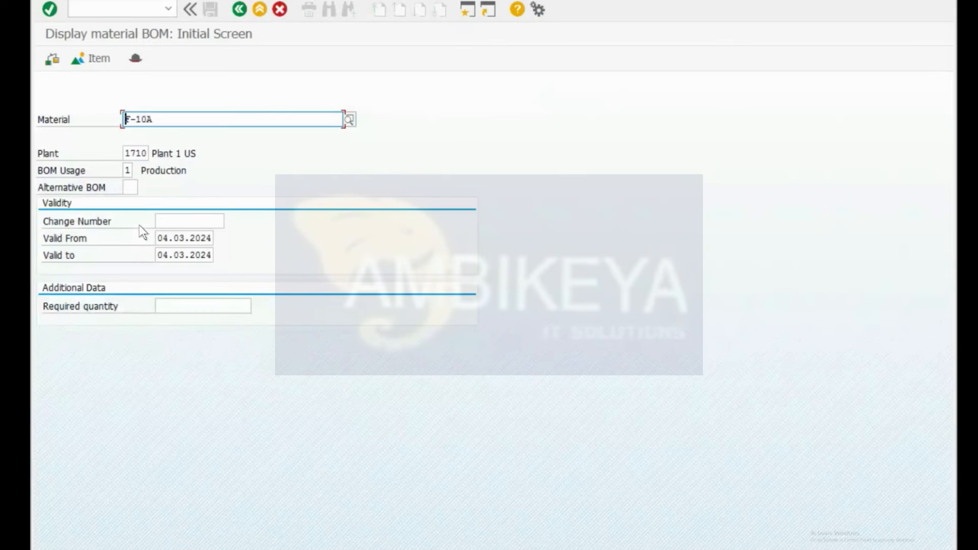
{"action": "key", "text": "Return"}
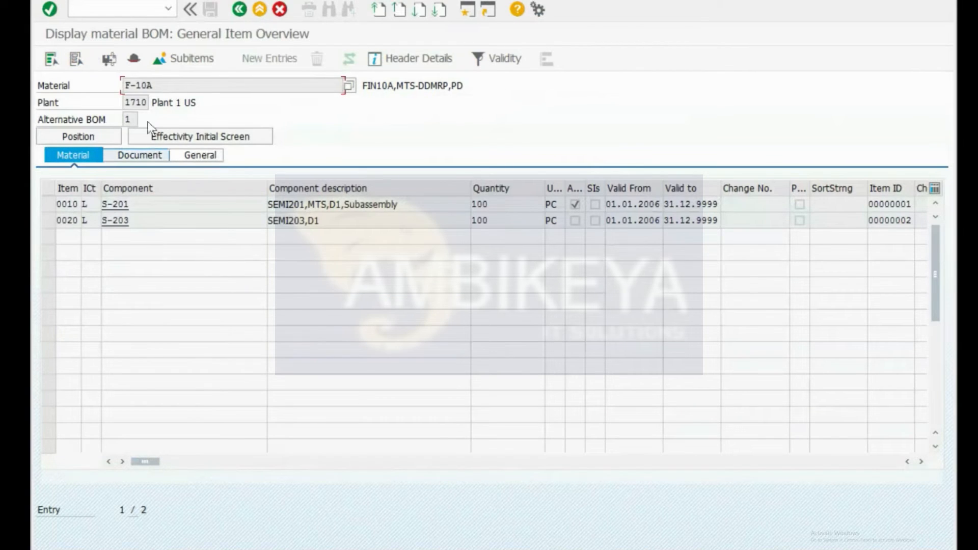
{"action": "left_click_drag", "start_coordinate": [153, 85], "coordinate": [110, 60]}
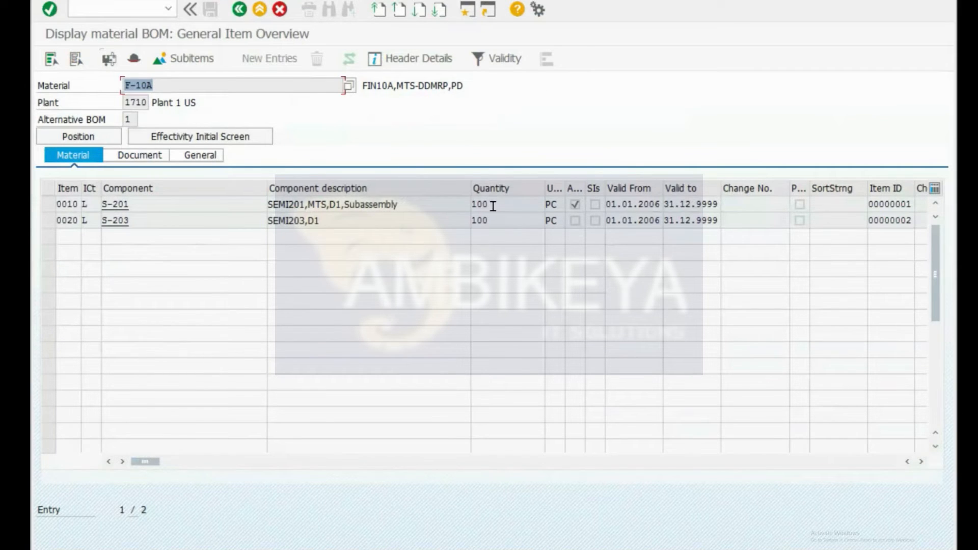
Step: Drill into the S-201 subassembly BOM and then into S-301's BOM
{"action": "left_click", "coordinate": [576, 203]}
{"action": "double_click", "coordinate": [574, 203]}
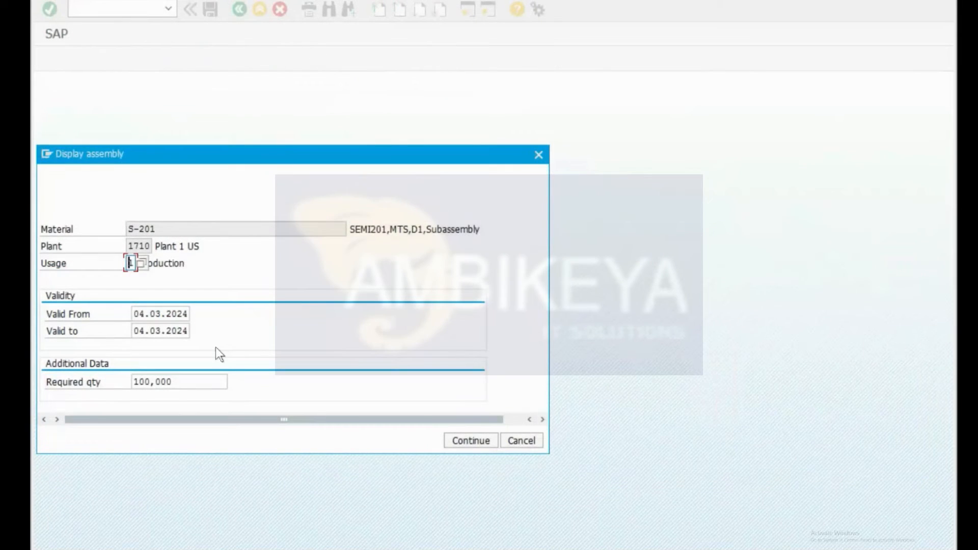
{"action": "key", "text": "Return"}
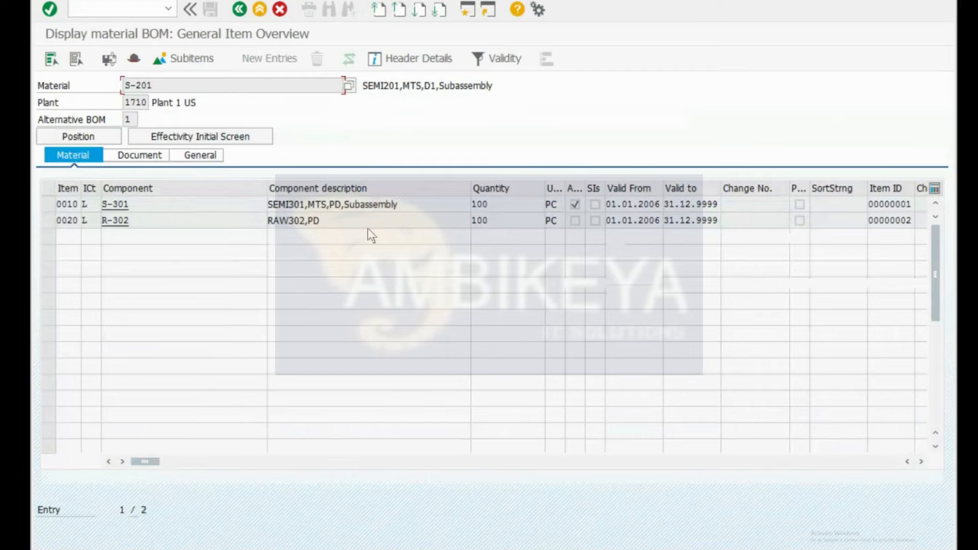
{"action": "left_click", "coordinate": [142, 219]}
{"action": "double_click", "coordinate": [576, 206]}
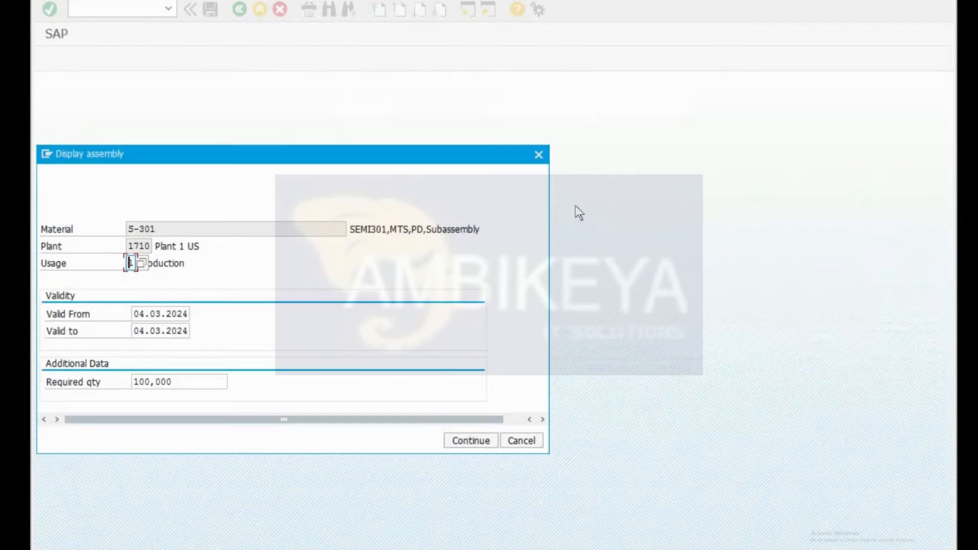
{"action": "key", "text": "Return"}
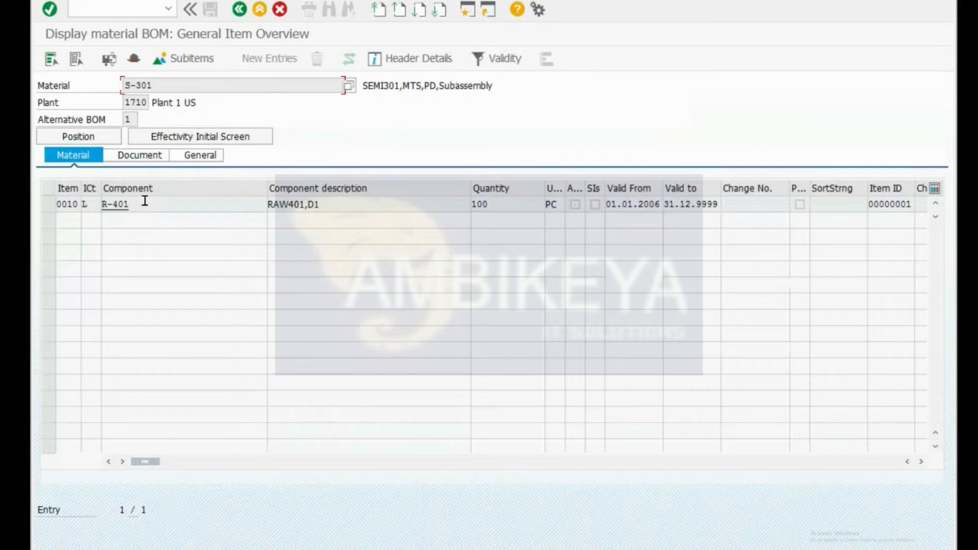
Step: Return to F-10A's BOM and enter component S-201 as the MD04 material
{"action": "left_click", "coordinate": [239, 14]}
{"action": "left_click", "coordinate": [240, 14]}
{"action": "left_click", "coordinate": [239, 14]}
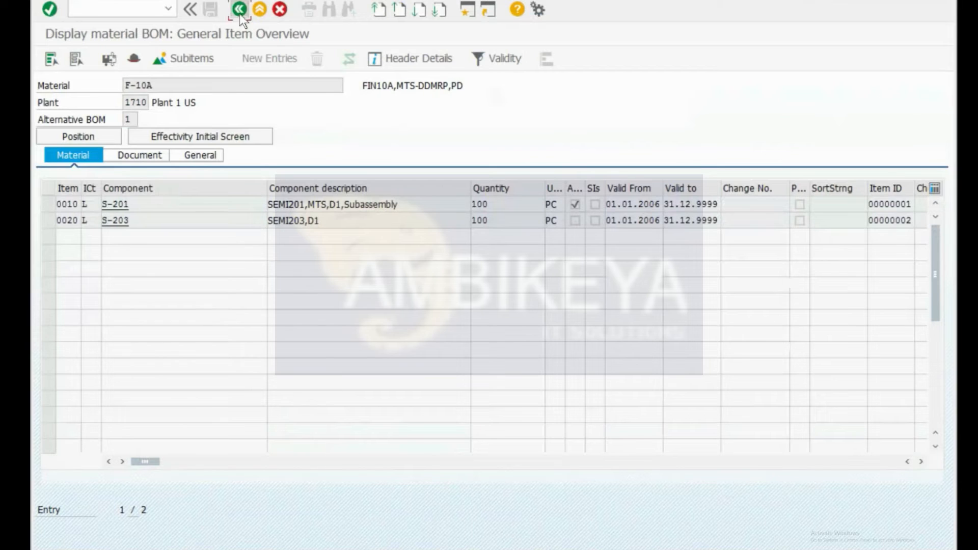
{"action": "key", "text": "Return"}
{"action": "left_click_drag", "start_coordinate": [175, 86], "coordinate": [117, 86]}
{"action": "left_click_drag", "start_coordinate": [135, 204], "coordinate": [81, 210]}
{"action": "left_click_drag", "start_coordinate": [137, 221], "coordinate": [78, 223]}
{"action": "left_click_drag", "start_coordinate": [136, 204], "coordinate": [73, 204]}
{"action": "key", "text": "ctrl+c"}
{"action": "left_click", "coordinate": [73, 204]}
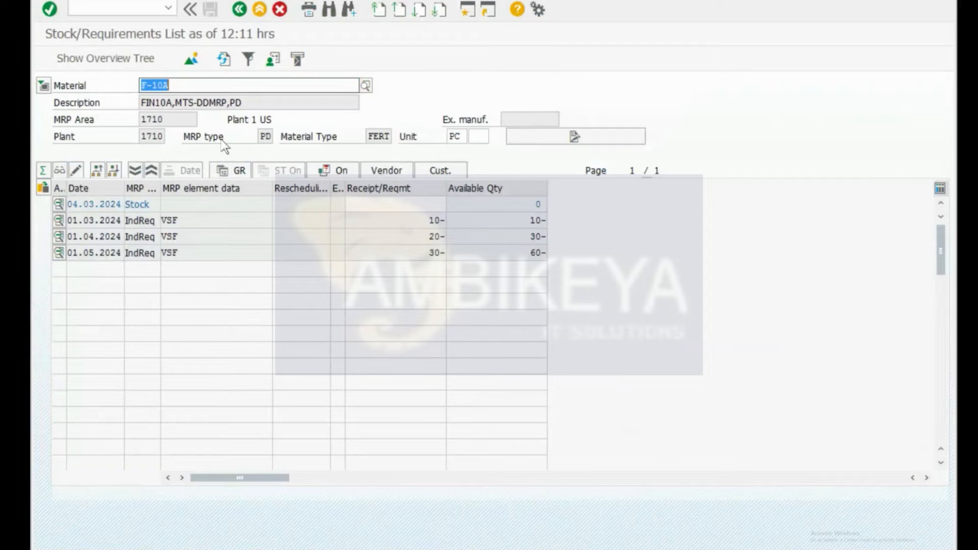
{"action": "key", "text": "ctrl+v"}
Step: Load the stock/requirements lists for S-201, then S-202
{"action": "key", "text": "Return"}
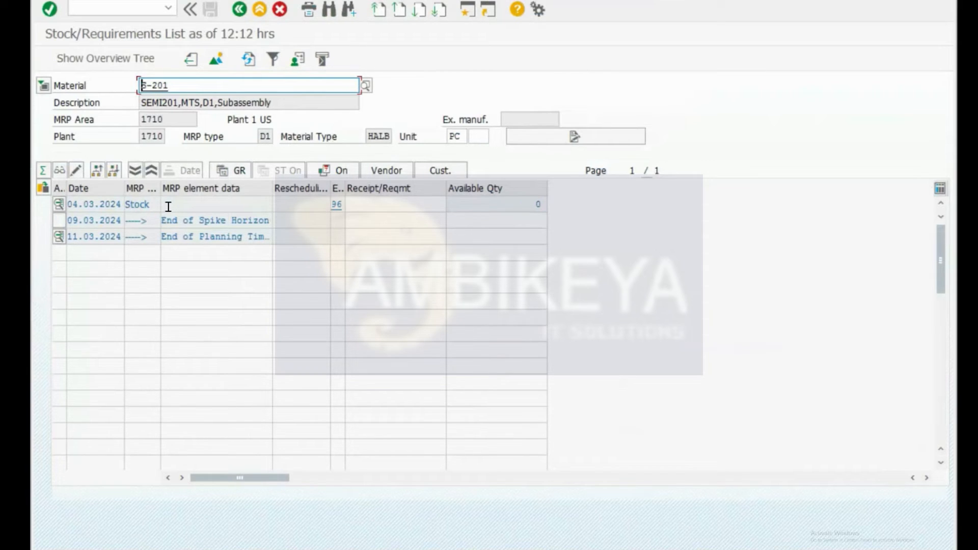
{"action": "left_click", "coordinate": [183, 85]}
{"action": "key", "text": "BackSpace"}
{"action": "type", "text": "2"}
{"action": "key", "text": "Return"}
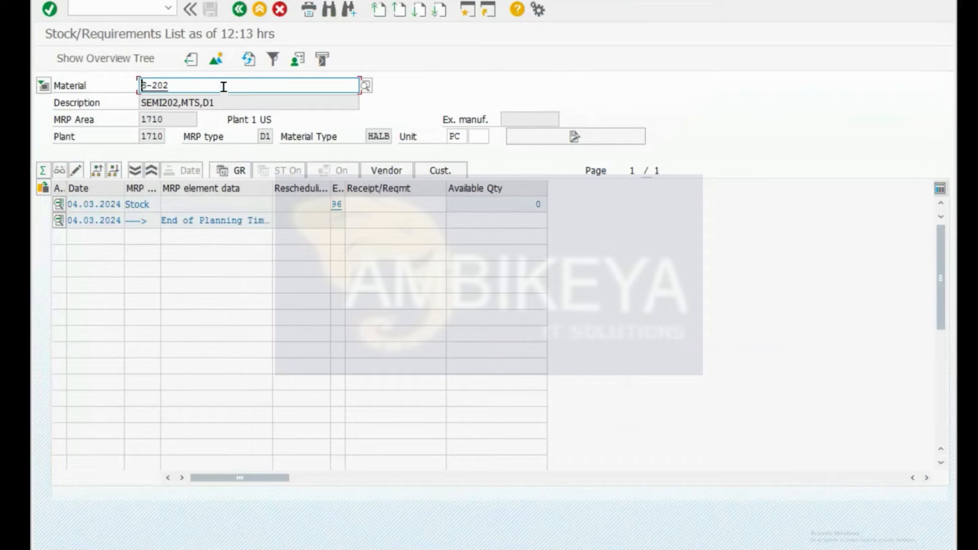
Step: Switch the list back to FG_T002, then F-10A with its three VSF requirements
{"action": "left_click_drag", "start_coordinate": [198, 85], "coordinate": [93, 80]}
{"action": "key", "text": "BackSpace"}
{"action": "key", "text": "Down"}
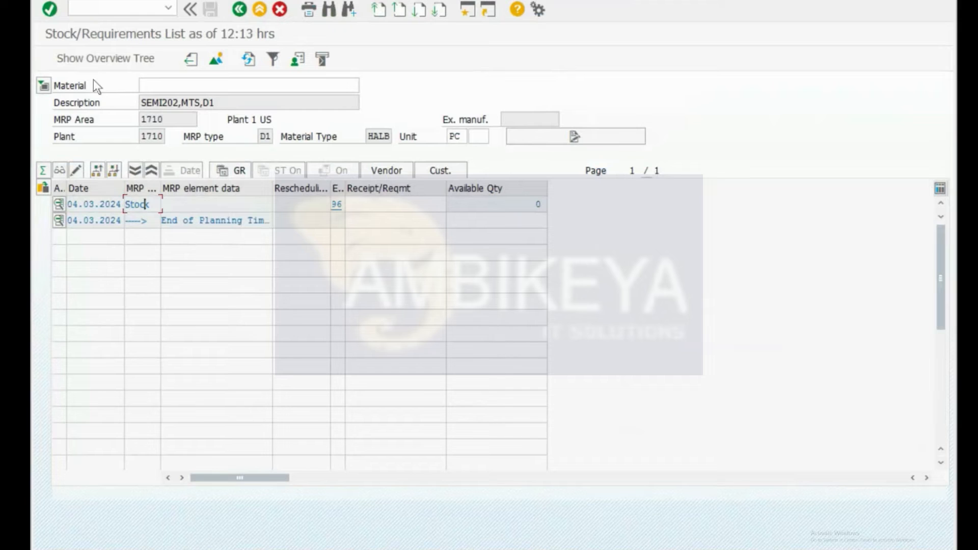
{"action": "left_click", "coordinate": [145, 83]}
{"action": "key", "text": "Down"}
{"action": "key", "text": "Down"}
{"action": "key", "text": "Return"}
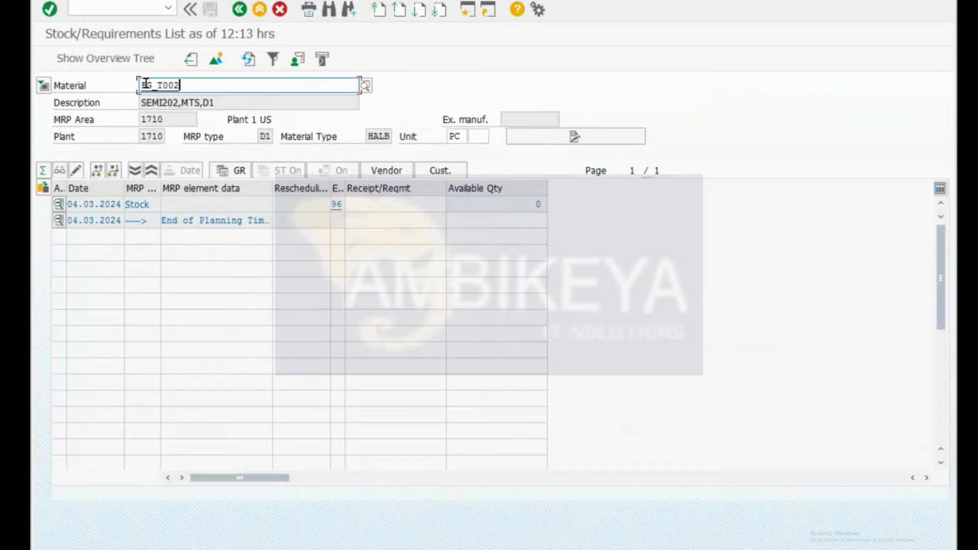
{"action": "key", "text": "BackSpace"}
{"action": "key", "text": "BackSpace"}
{"action": "key", "text": "BackSpace"}
{"action": "key", "text": "BackSpace"}
{"action": "key", "text": "BackSpace"}
{"action": "key", "text": "BackSpace"}
{"action": "key", "text": "BackSpace"}
{"action": "key", "text": "Down"}
{"action": "key", "text": "Down"}
{"action": "key", "text": "Down"}
{"action": "key", "text": "Down"}
{"action": "key", "text": "Return"}
{"action": "key", "text": "Return"}
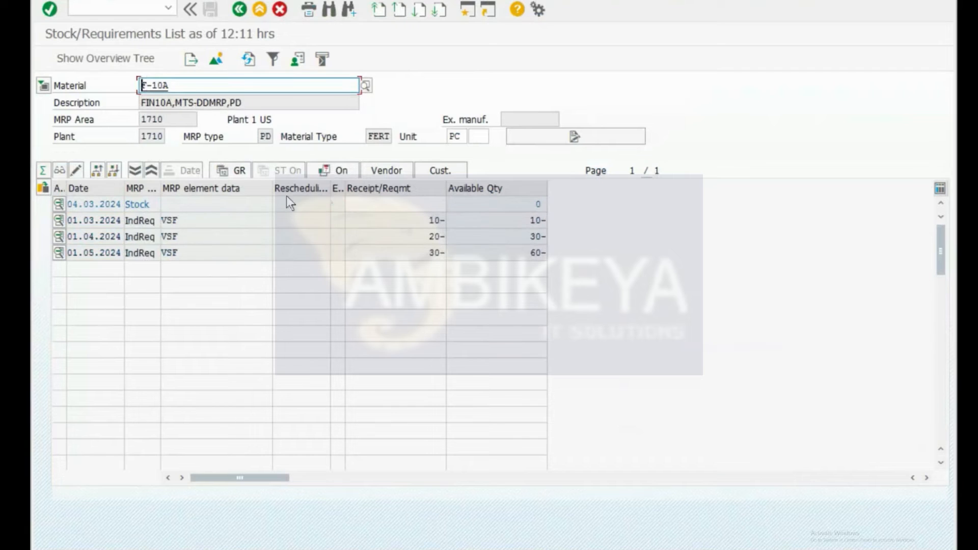
Step: Open single-item, multi-level MRP (MD02) in a new session
{"action": "key", "text": "ctrl+slash"}
{"action": "type", "text": "/omd02"}
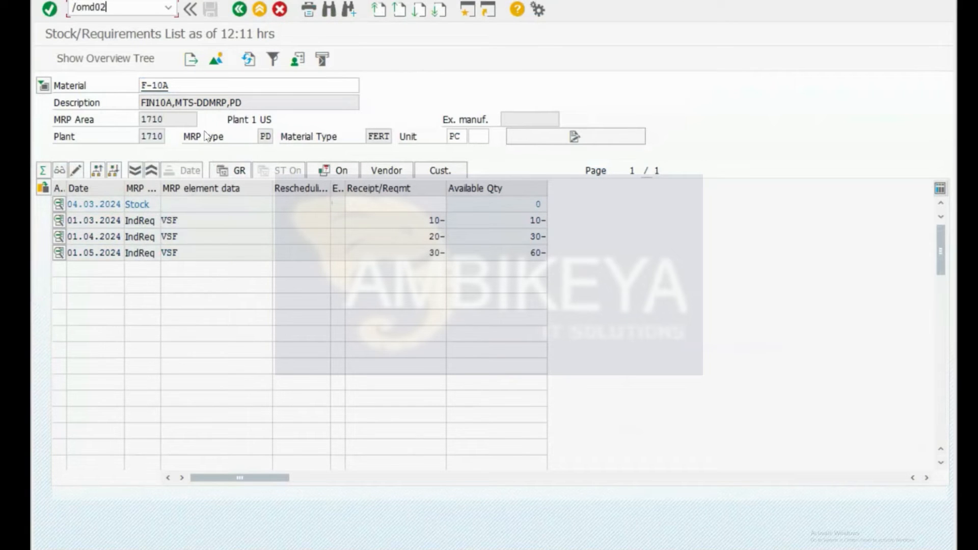
{"action": "key", "text": "Return"}
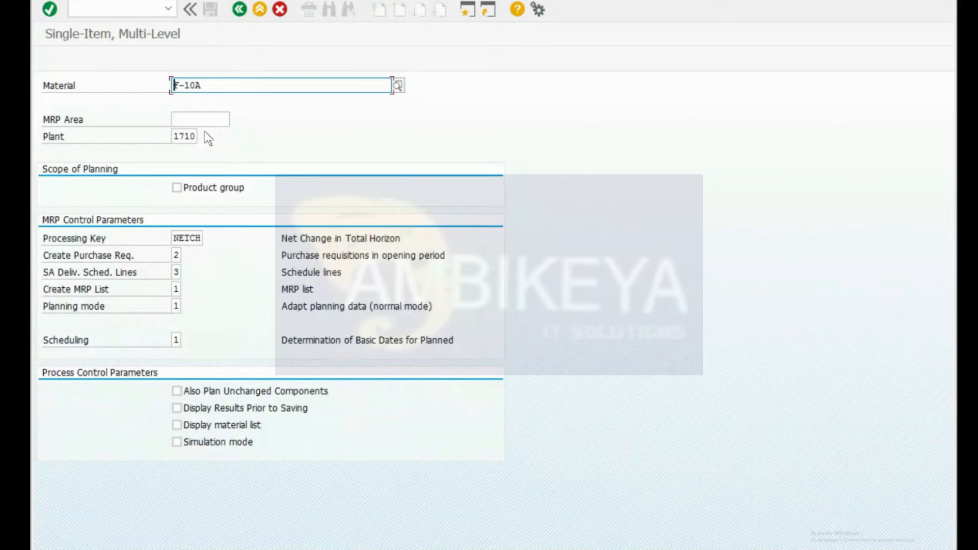
Step: Open the MD01 total MRP Run screen, then return to the Excel notes
{"action": "key", "text": "ctrl+slash"}
{"action": "type", "text": "/nmd01"}
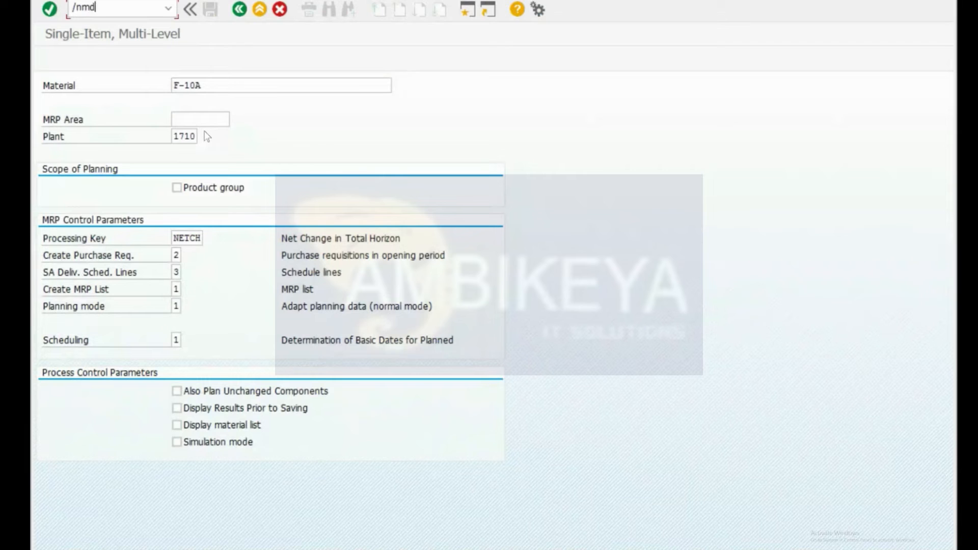
{"action": "key", "text": "Return"}
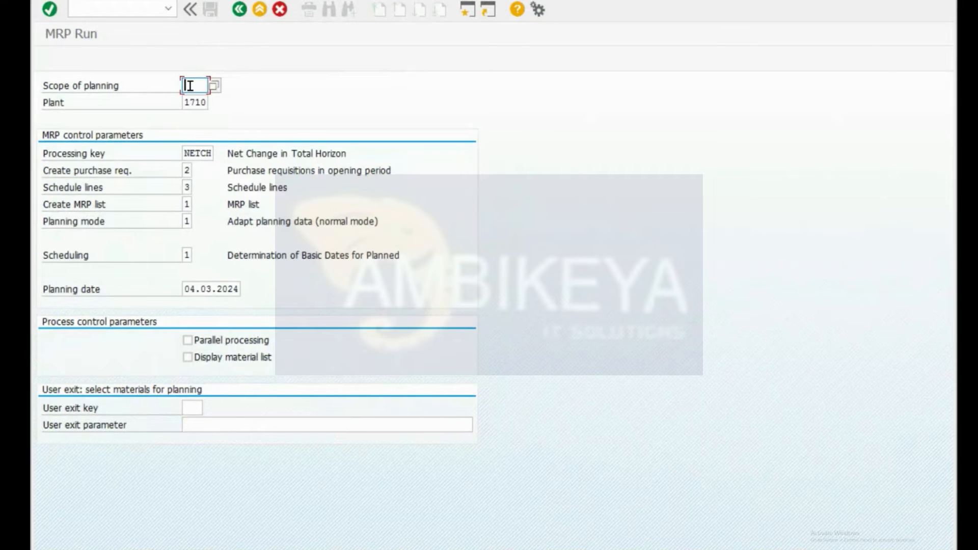
{"action": "key", "text": "ctrl+super+Right"}
{"action": "scroll", "coordinate": [651, 305], "scroll_direction": "right", "scroll_amount": 5}
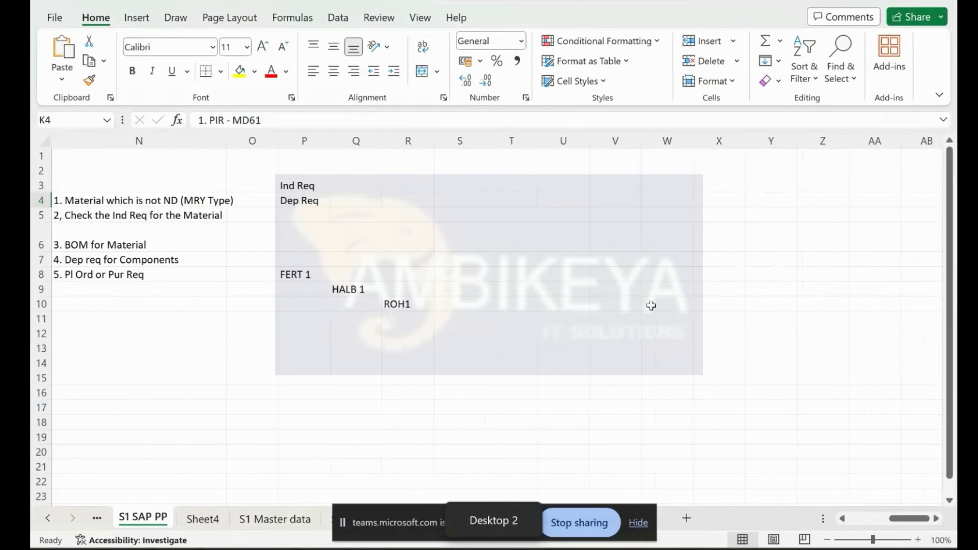
Step: Go to the S3 Master Planning sheet and enter a 'Plants' heading in A10
{"action": "left_click", "coordinate": [637, 523]}
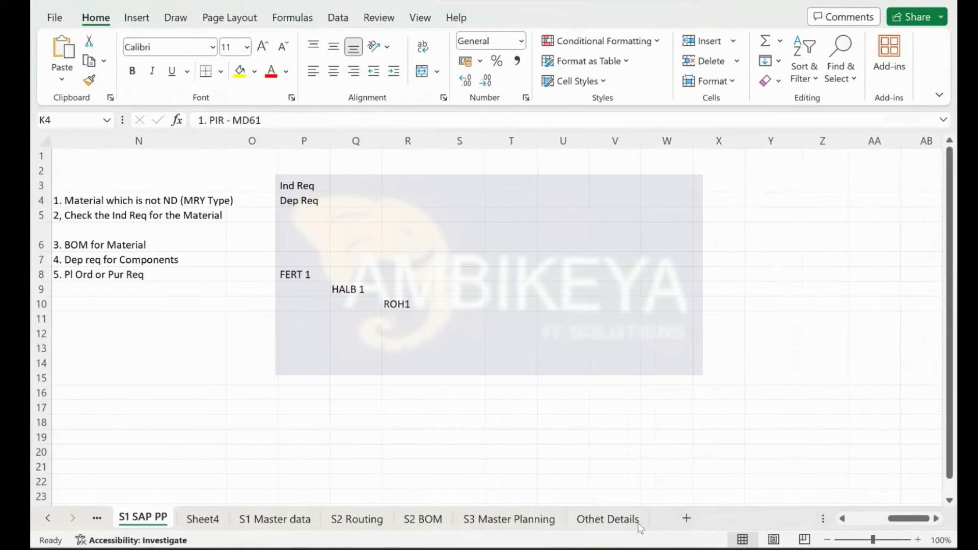
{"action": "left_click", "coordinate": [488, 520]}
{"action": "scroll", "coordinate": [197, 221], "scroll_direction": "up", "scroll_amount": 4}
{"action": "scroll", "coordinate": [170, 284], "scroll_direction": "left", "scroll_amount": 2}
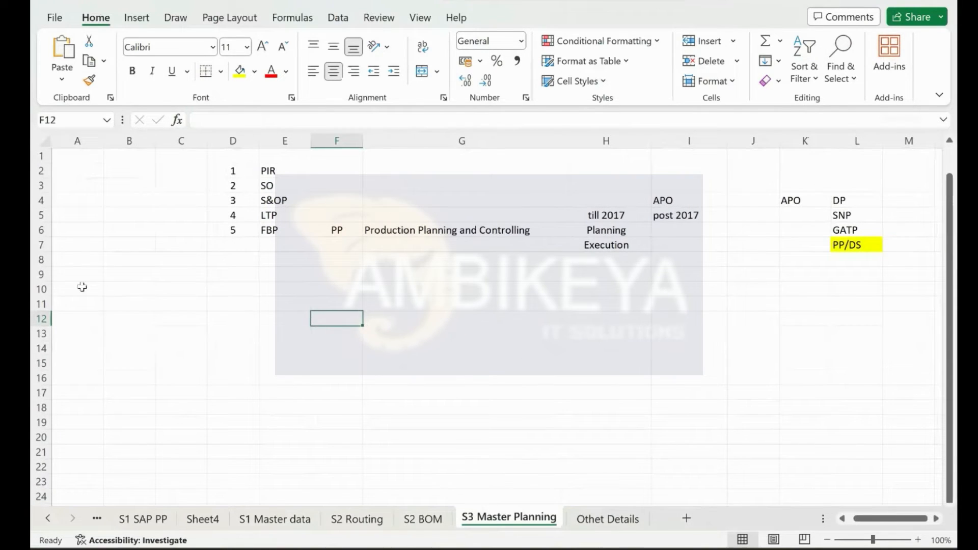
{"action": "left_click", "coordinate": [81, 287]}
{"action": "type", "text": "Plants"}
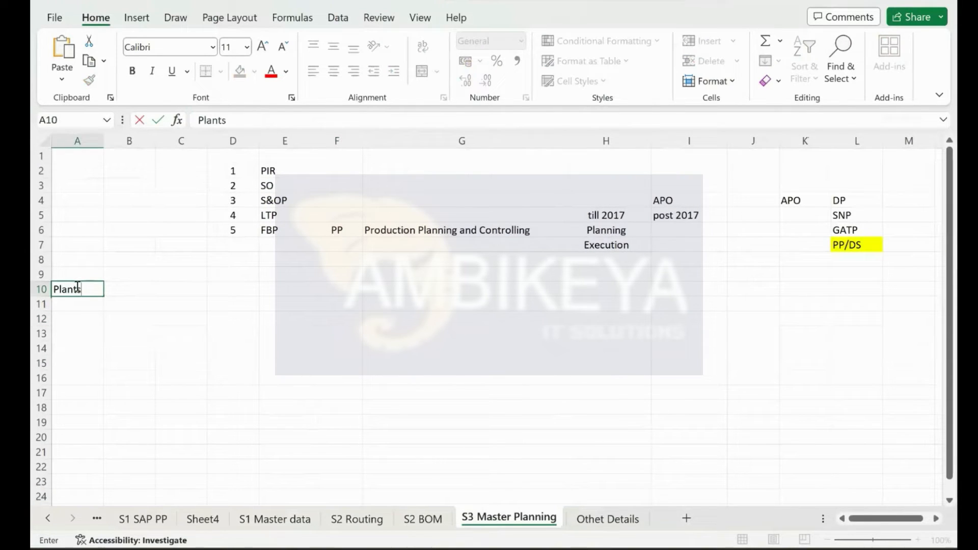
{"action": "key", "text": "Return"}
Step: List plants 1000, 1001, 1002 and 1003 in A11:A14
{"action": "type", "text": "1000"}
{"action": "key", "text": "Return"}
{"action": "type", "text": "1002"}
{"action": "key", "text": "Return"}
{"action": "key", "text": "Up"}
{"action": "type", "text": "1001"}
{"action": "key", "text": "Return"}
{"action": "type", "text": "1002"}
{"action": "key", "text": "Return"}
{"action": "type", "text": "1003"}
{"action": "key", "text": "Return"}
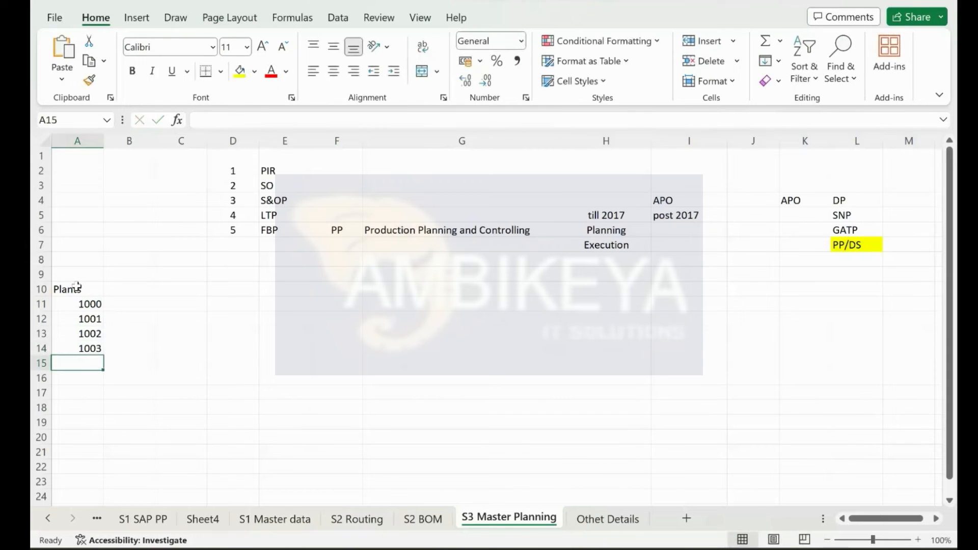
Step: Put PR01 in merged B11:B14, middle-align it, and copy it
{"action": "left_click_drag", "start_coordinate": [77, 300], "coordinate": [86, 350]}
{"action": "left_click_drag", "start_coordinate": [136, 298], "coordinate": [129, 349]}
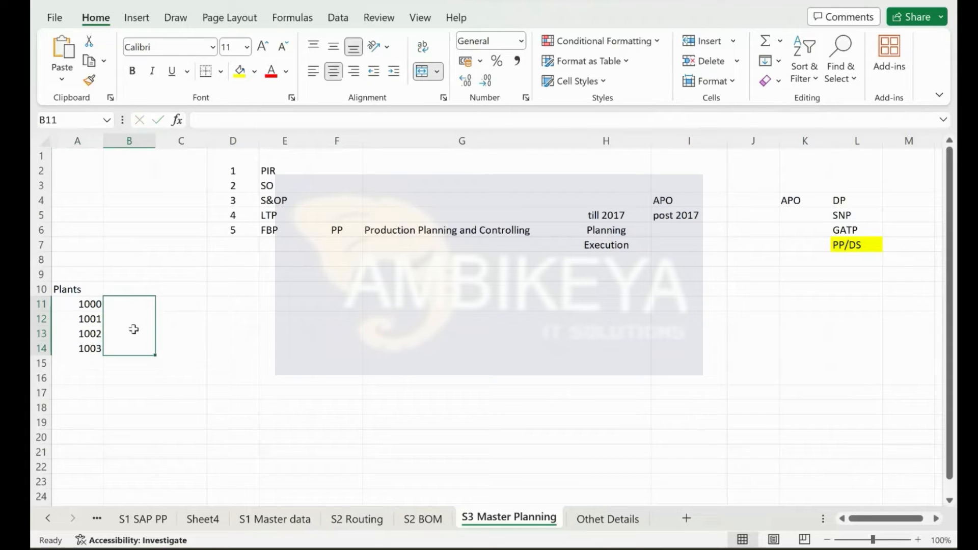
{"action": "type", "text": "PR01"}
{"action": "key", "text": "Return"}
{"action": "left_click", "coordinate": [124, 314]}
{"action": "left_click", "coordinate": [334, 47]}
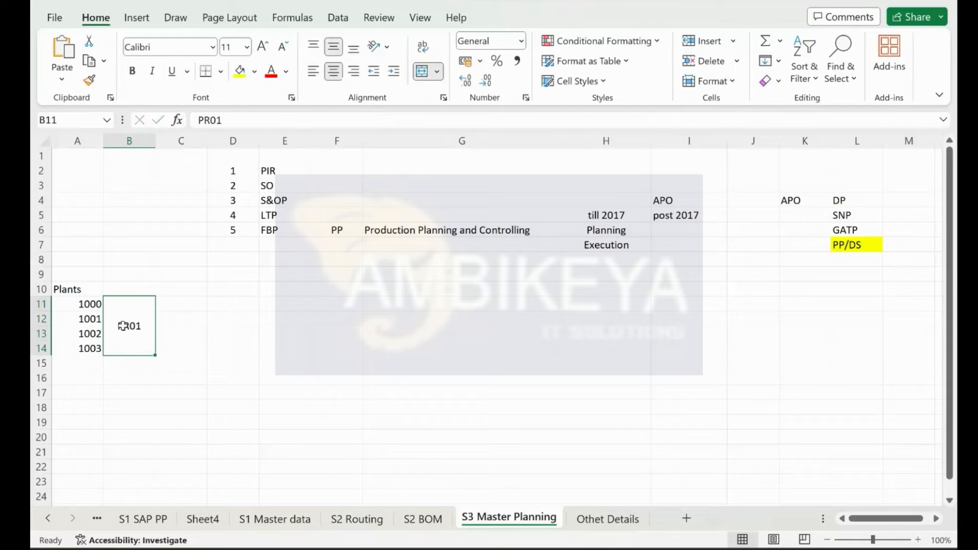
{"action": "left_click_drag", "start_coordinate": [79, 305], "coordinate": [83, 347]}
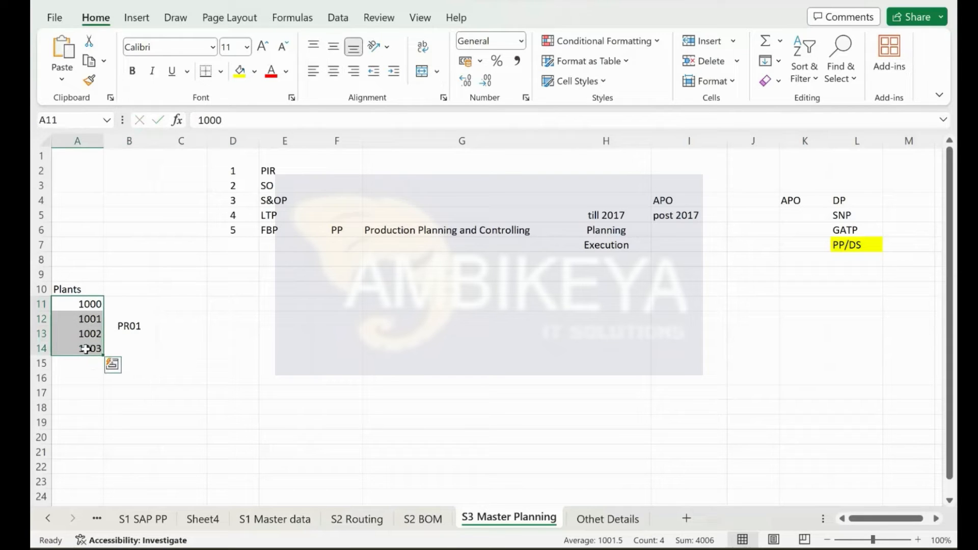
{"action": "left_click", "coordinate": [126, 320]}
{"action": "key", "text": "ctrl+c"}
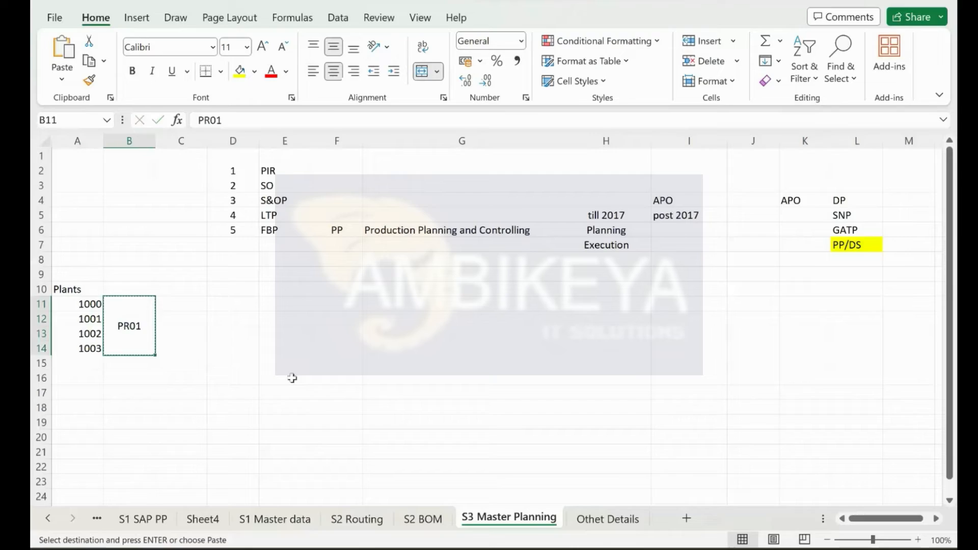
{"action": "key", "text": "alt+Tab"}
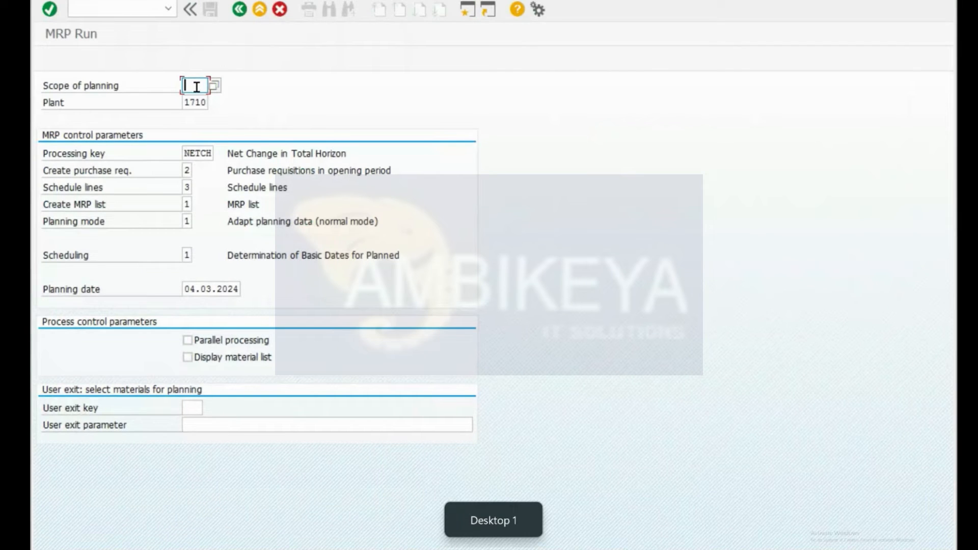
Step: Paste PR01 as MD01's scope of planning and compare with plants 1000–1003 in Excel
{"action": "key", "text": "ctrl+v"}
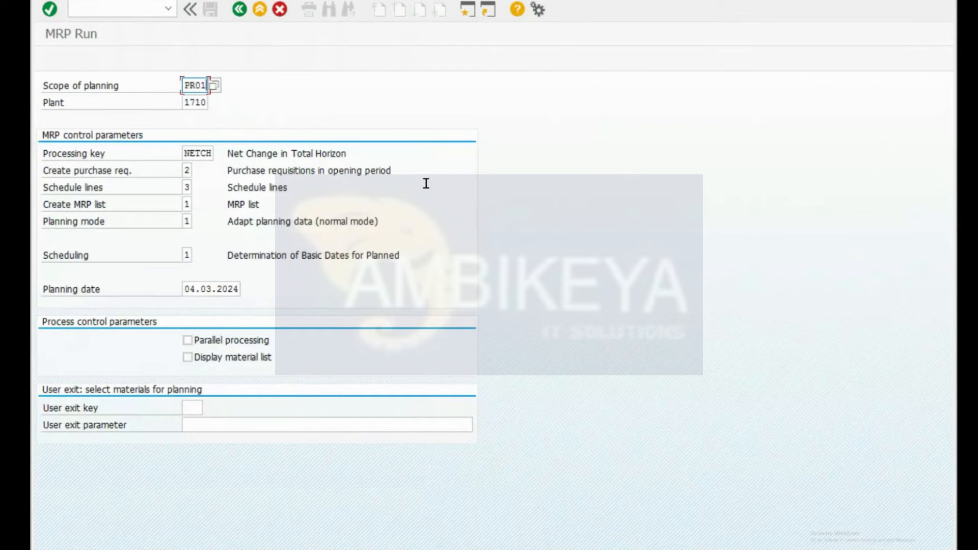
{"action": "key", "text": "ctrl+super+Right"}
{"action": "left_click", "coordinate": [89, 305]}
{"action": "left_click", "coordinate": [84, 349]}
{"action": "key", "text": "ctrl+super+Left"}
Step: Start single-item, multi-level planning with /nmd02, then return to the Excel notes
{"action": "left_click", "coordinate": [155, 9]}
{"action": "type", "text": "/nmd02"}
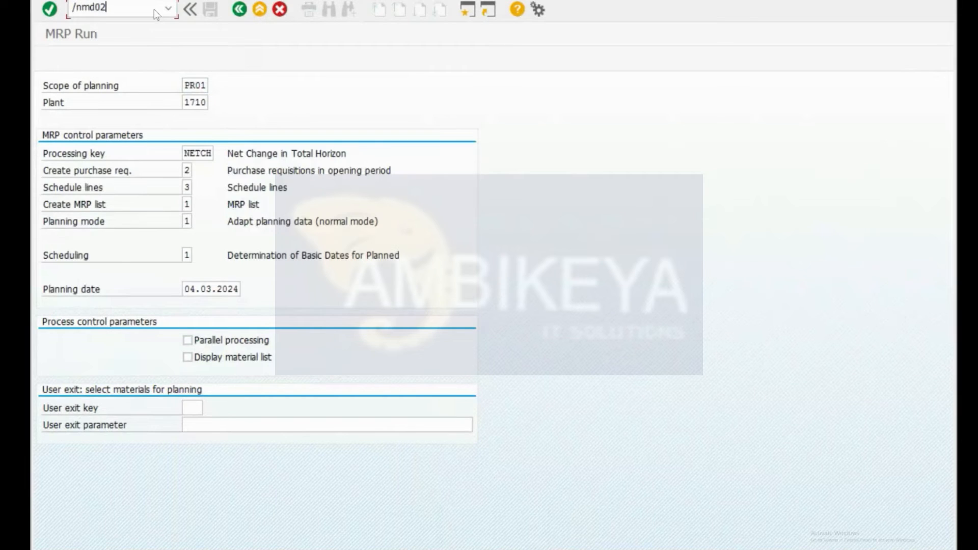
{"action": "key", "text": "Return"}
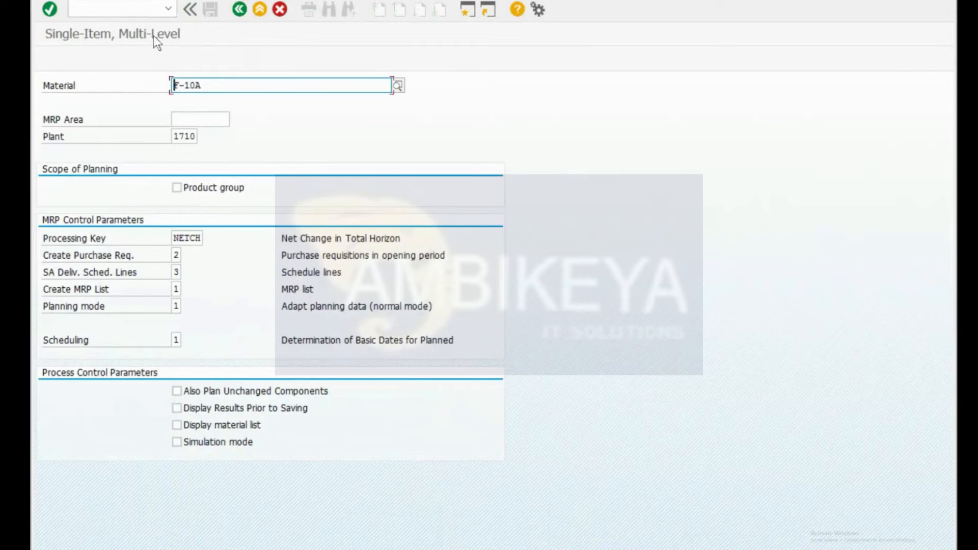
{"action": "key", "text": "ctrl+super+Right"}
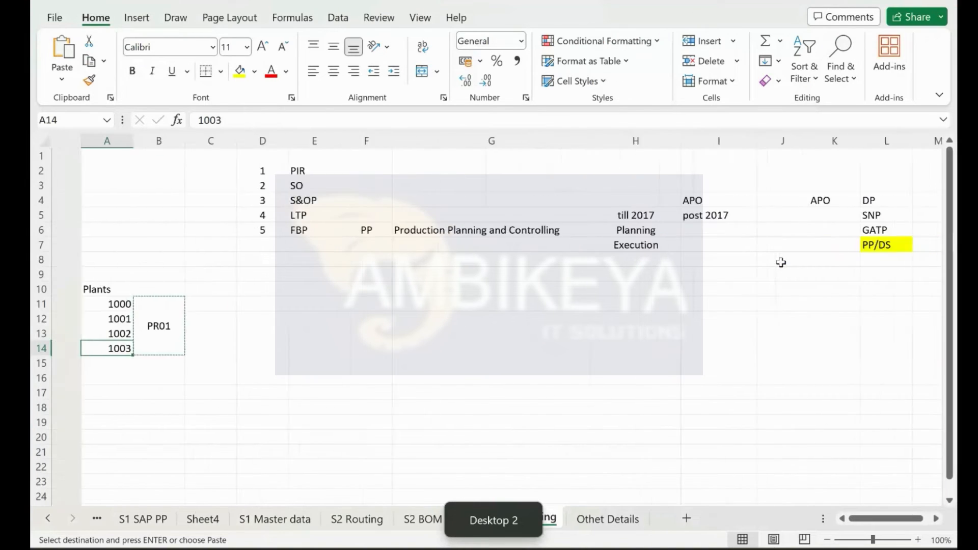
Step: Review the FERT 1 / HALB 1 / ROH hierarchy block on the S1 SAP PP sheet
{"action": "left_click", "coordinate": [146, 524]}
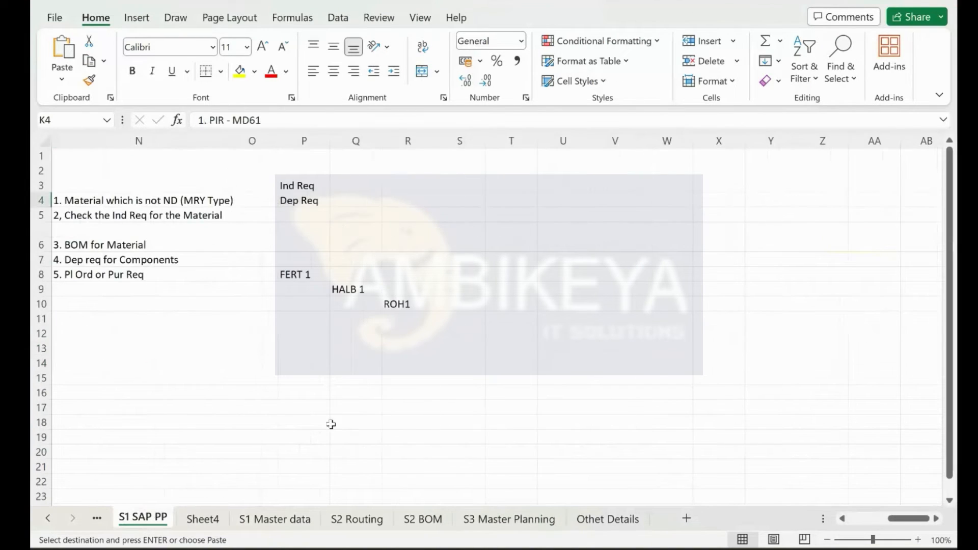
{"action": "scroll", "coordinate": [329, 426], "scroll_direction": "left", "scroll_amount": 2}
{"action": "left_click", "coordinate": [369, 274]}
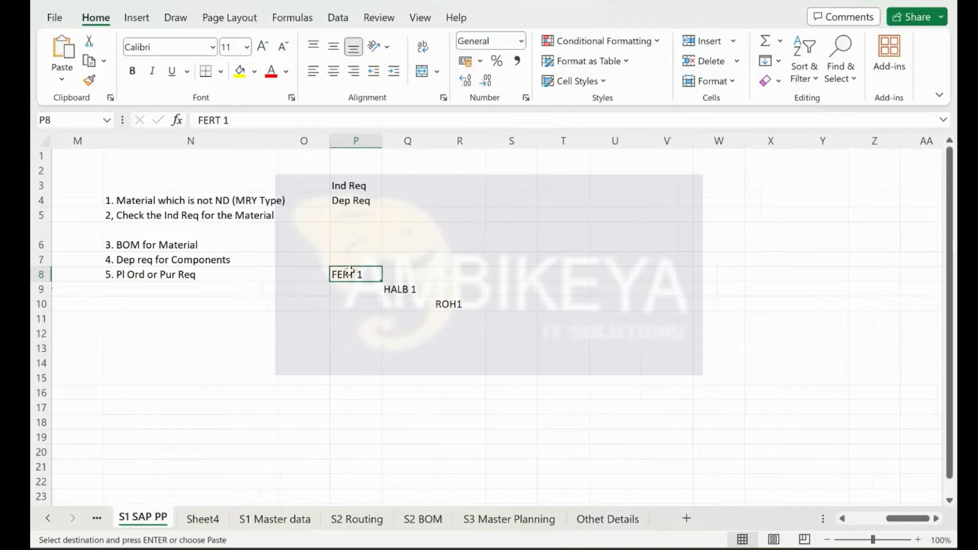
{"action": "left_click", "coordinate": [412, 290]}
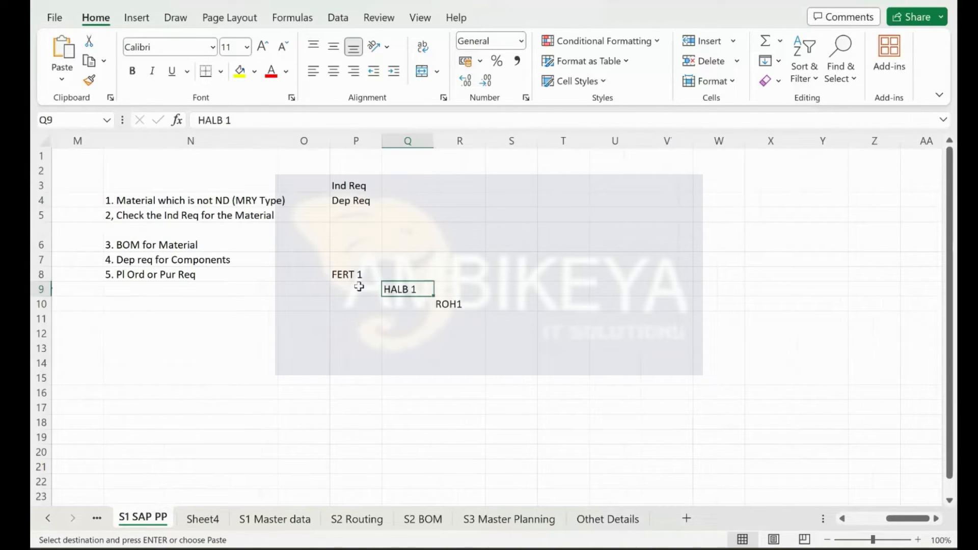
{"action": "left_click_drag", "start_coordinate": [358, 288], "coordinate": [544, 277]}
{"action": "key", "text": "ctrl+super+Left"}
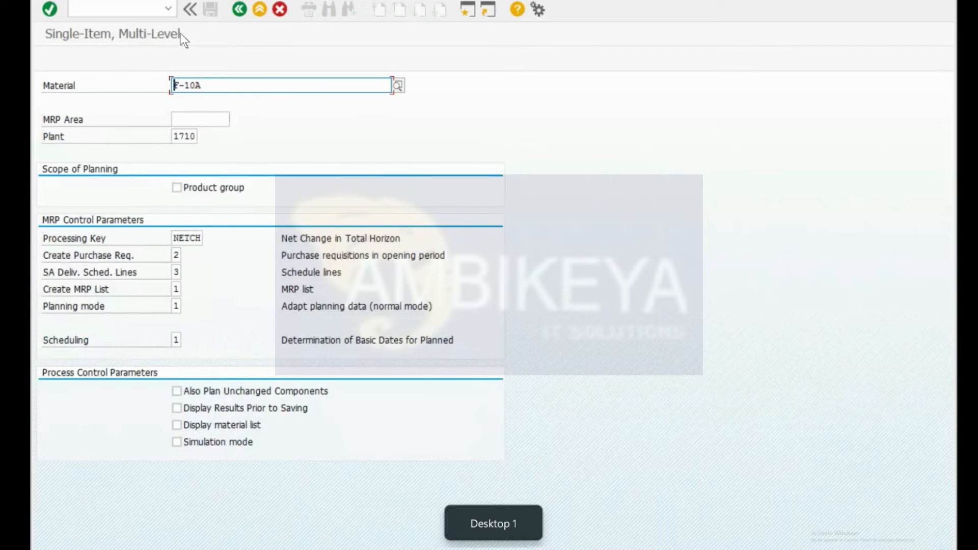
{"action": "key", "text": "ctrl+super+Right"}
{"action": "left_click_drag", "start_coordinate": [362, 275], "coordinate": [499, 331]}
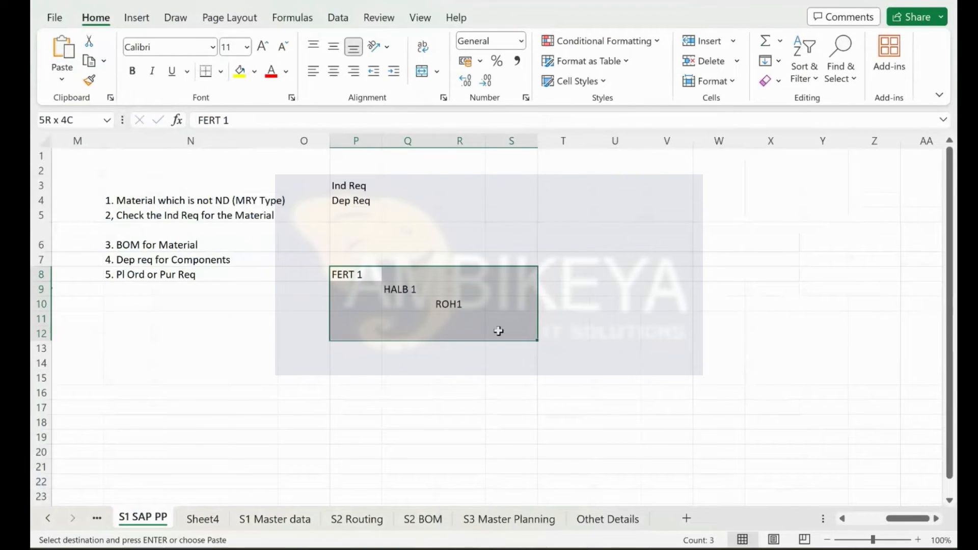
{"action": "left_click", "coordinate": [470, 319]}
Step: Enter HALB2 in R11, with ROH2 in S12 and ROH3 in S13 beneath it
{"action": "type", "text": "HALB2"}
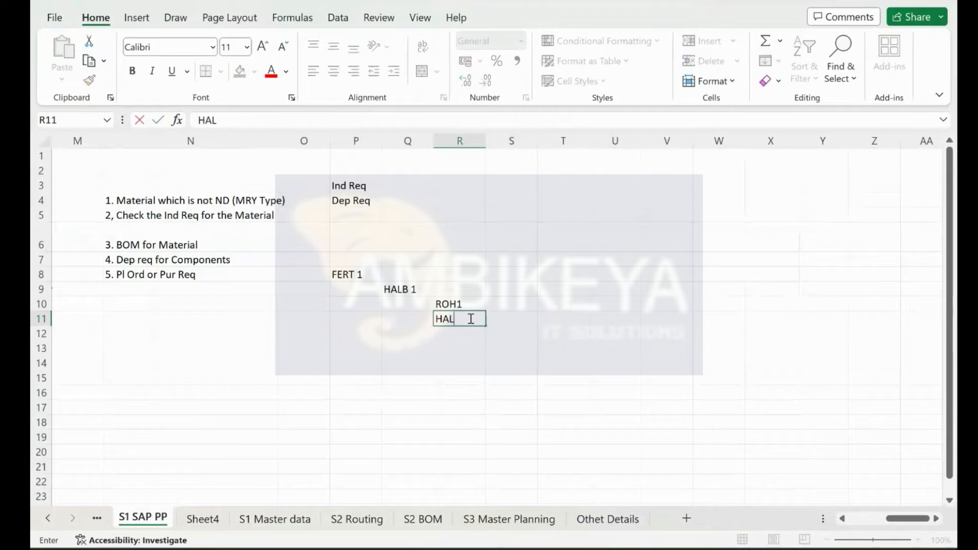
{"action": "key", "text": "Return"}
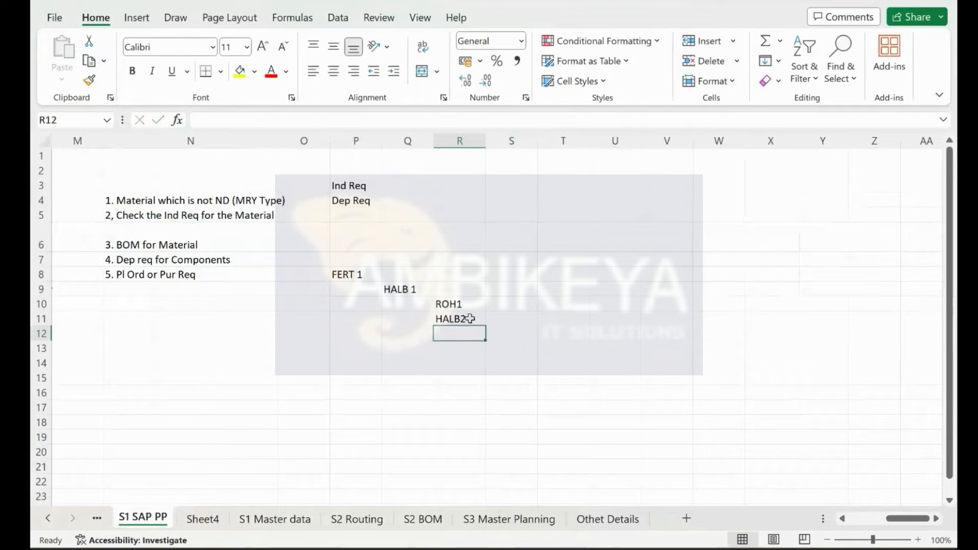
{"action": "key", "text": "Right"}
{"action": "type", "text": "ROH2"}
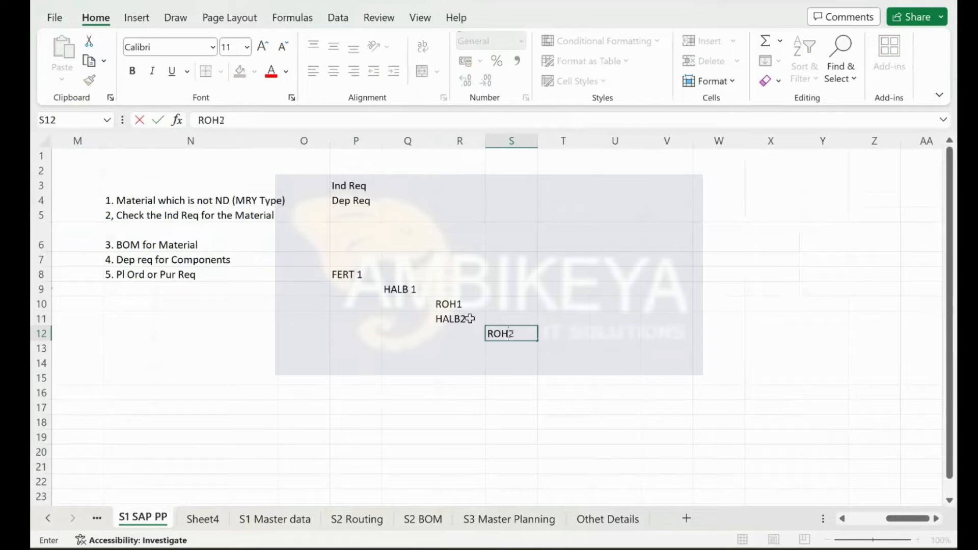
{"action": "key", "text": "Return"}
{"action": "key", "text": "Right"}
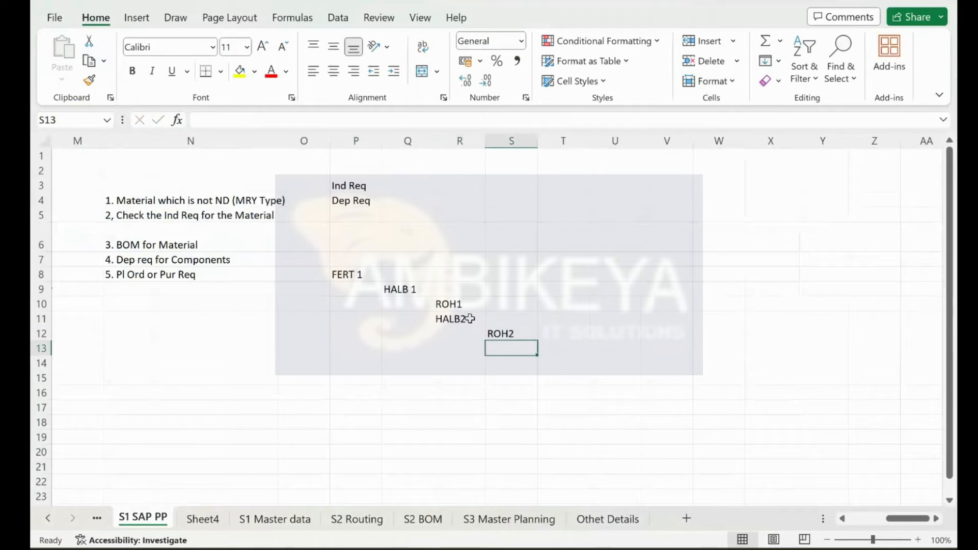
{"action": "type", "text": "ROH3"}
{"action": "key", "text": "Return"}
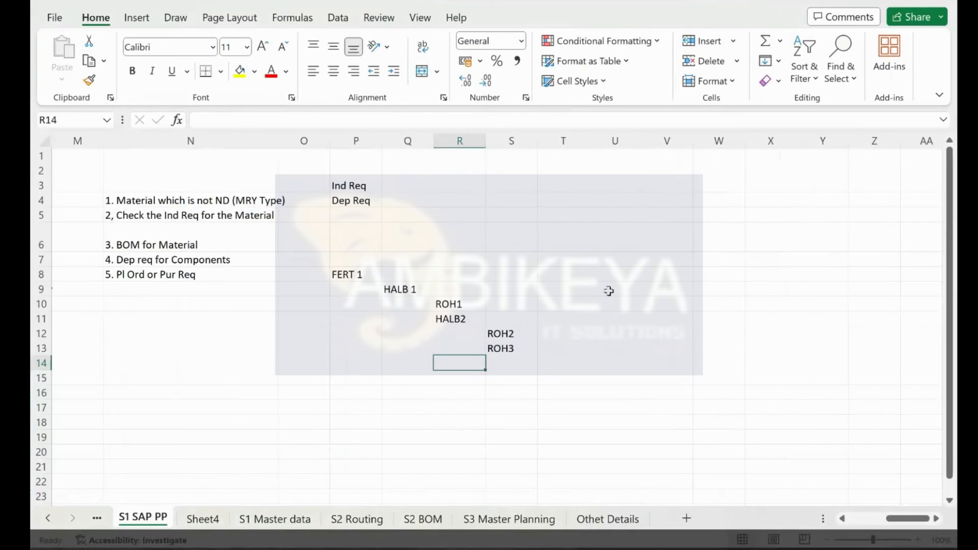
{"action": "left_click", "coordinate": [356, 277]}
{"action": "key", "text": "ctrl+super+Left"}
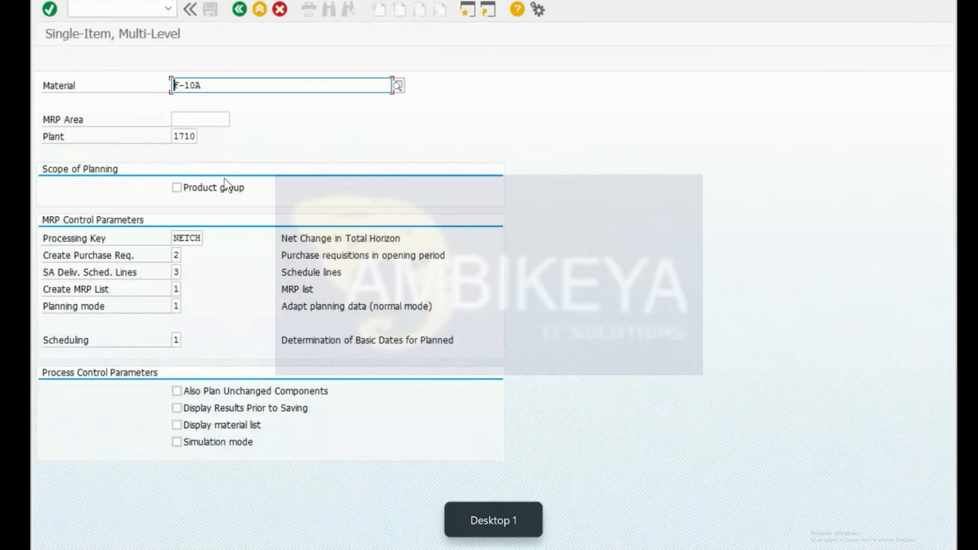
Step: Open MD03 with /nmd03 and select material number F-10A
{"action": "left_click", "coordinate": [209, 88]}
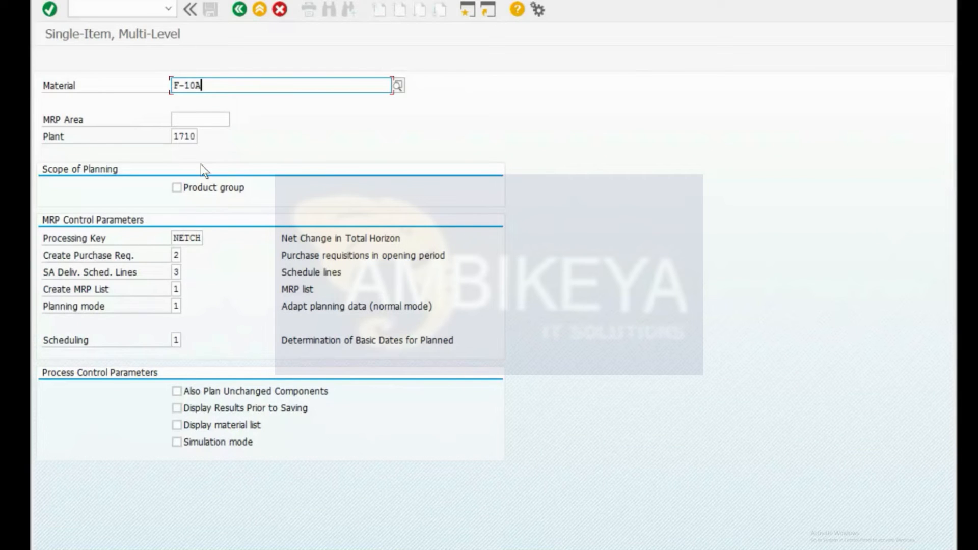
{"action": "key", "text": "ctrl+slash"}
{"action": "type", "text": "nmd03"}
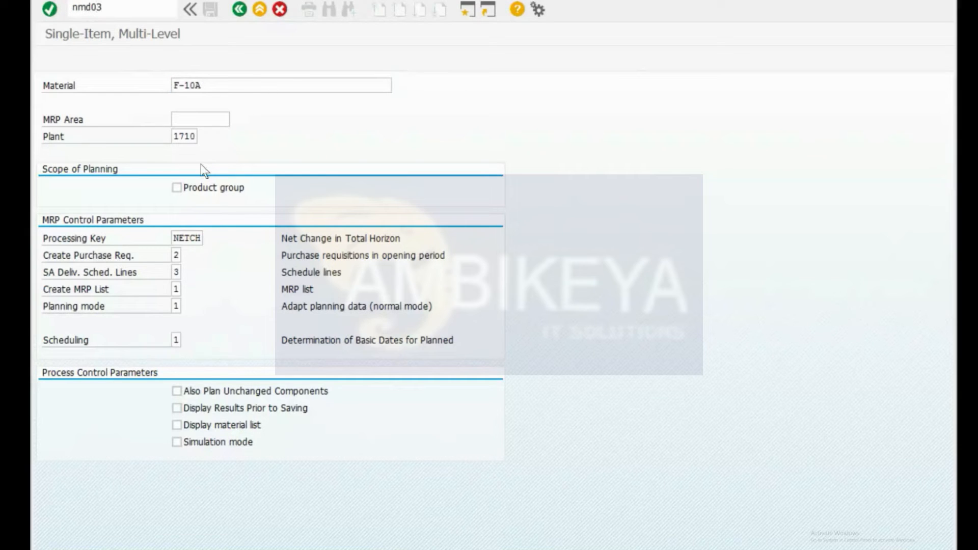
{"action": "key", "text": "Return"}
{"action": "key", "text": "ctrl+slash"}
{"action": "type", "text": "/nmd03"}
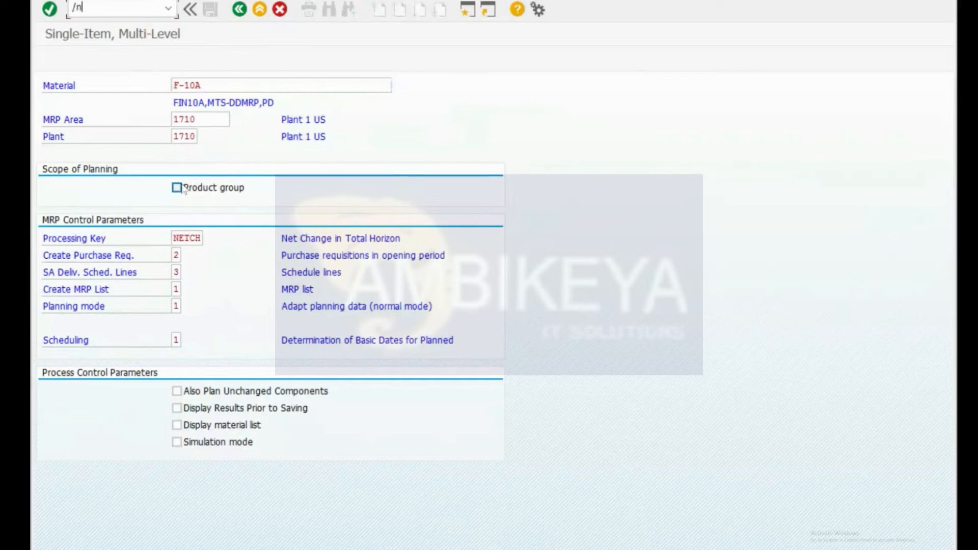
{"action": "key", "text": "Return"}
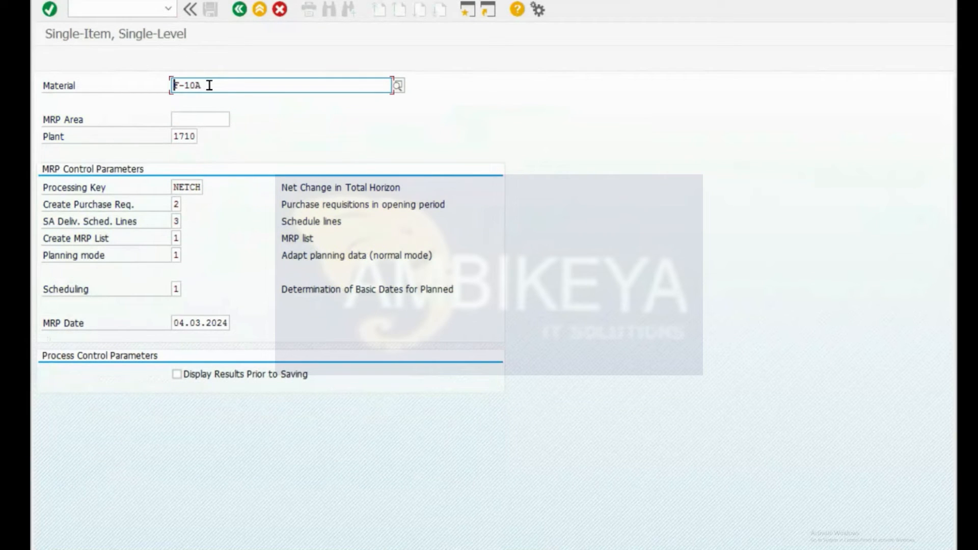
{"action": "left_click_drag", "start_coordinate": [209, 85], "coordinate": [166, 84]}
{"action": "key", "text": "ctrl+super+Right"}
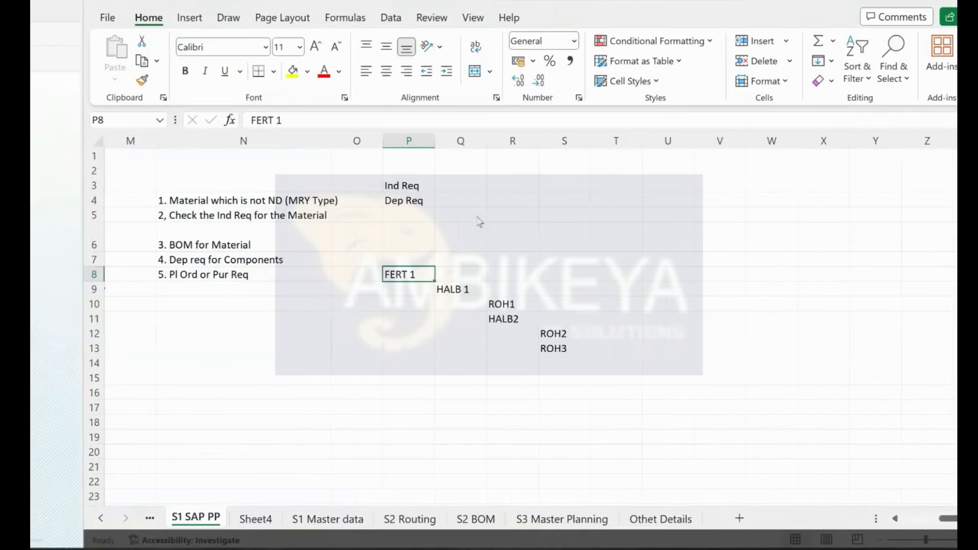
{"action": "left_click_drag", "start_coordinate": [356, 275], "coordinate": [410, 288]}
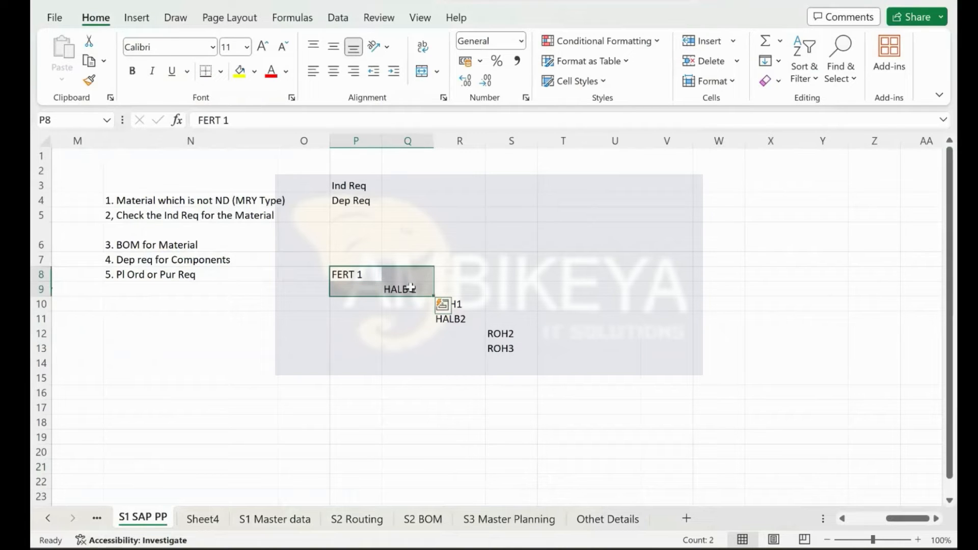
{"action": "left_click_drag", "start_coordinate": [450, 304], "coordinate": [503, 349]}
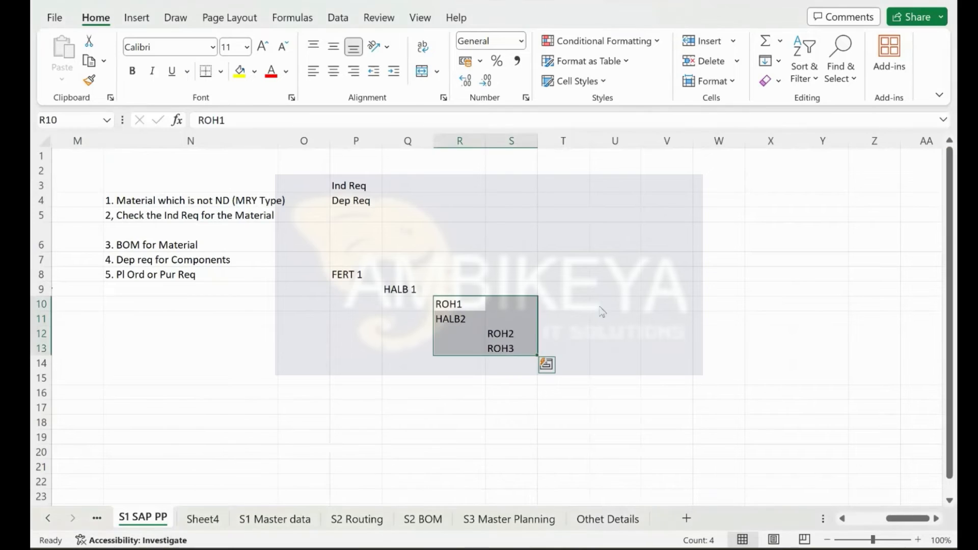
{"action": "key", "text": "ctrl+super+Left"}
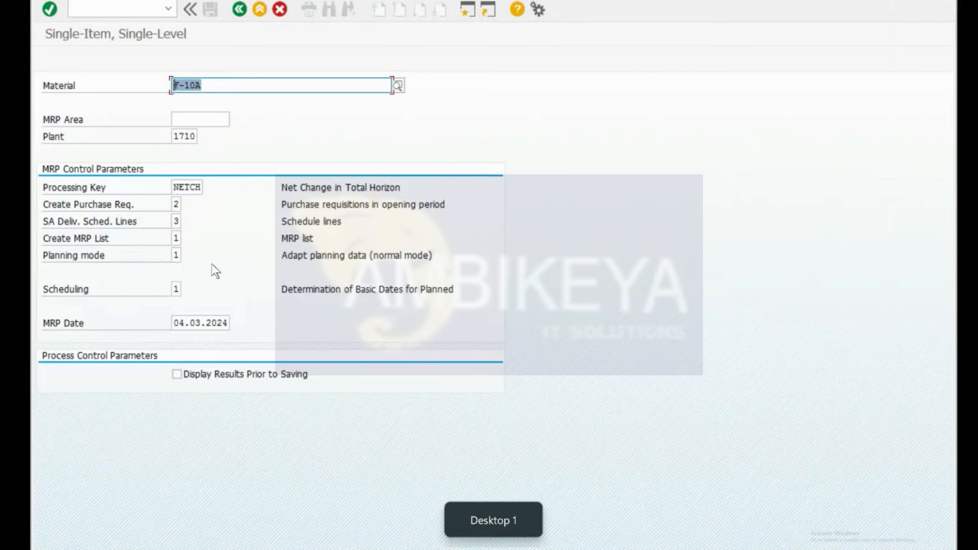
Step: Open MRP Live planning with /nmd01n
{"action": "key", "text": "ctrl+slash"}
{"action": "type", "text": "/nmd01"}
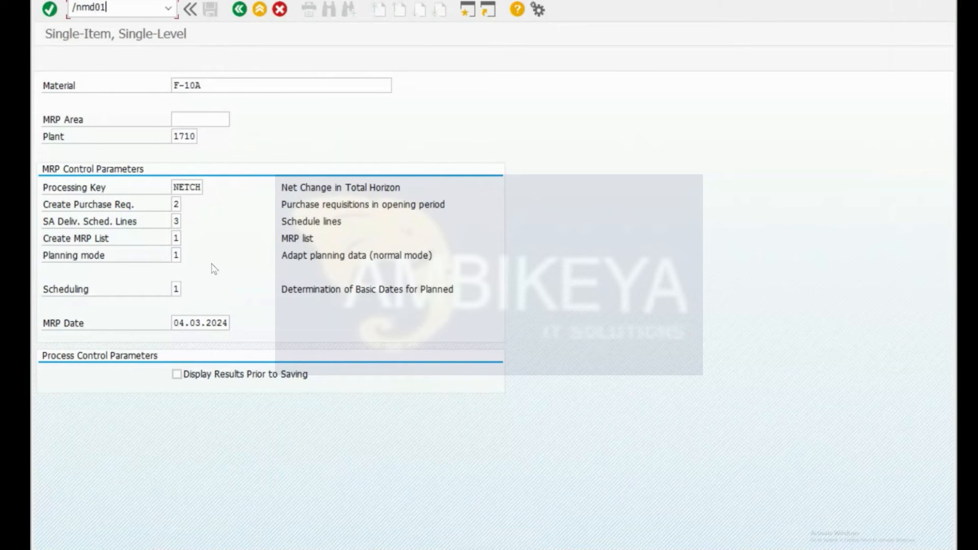
{"action": "type", "text": "n"}
{"action": "key", "text": "Return"}
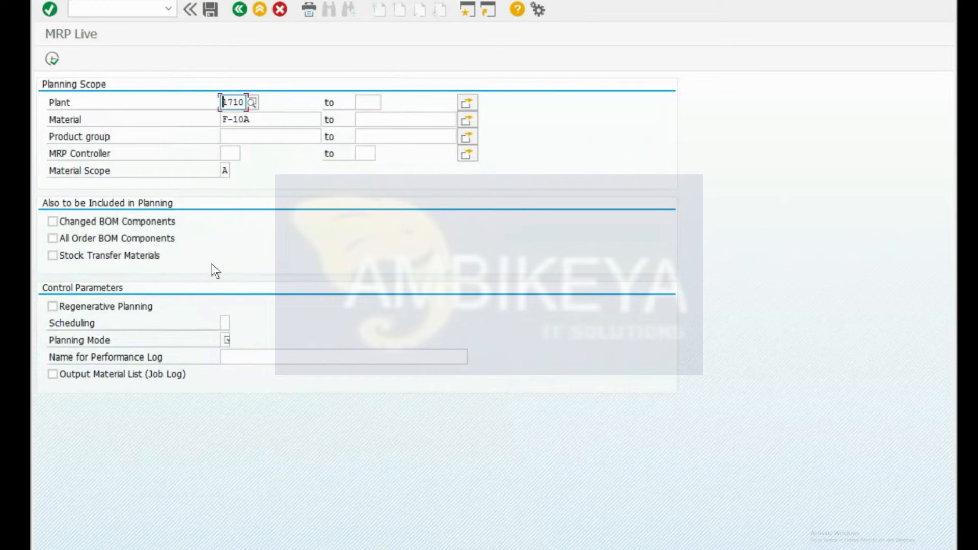
Step: Check plant 1710, material F-10A, product group and MRP controller, then list material scope values
{"action": "left_click", "coordinate": [356, 103]}
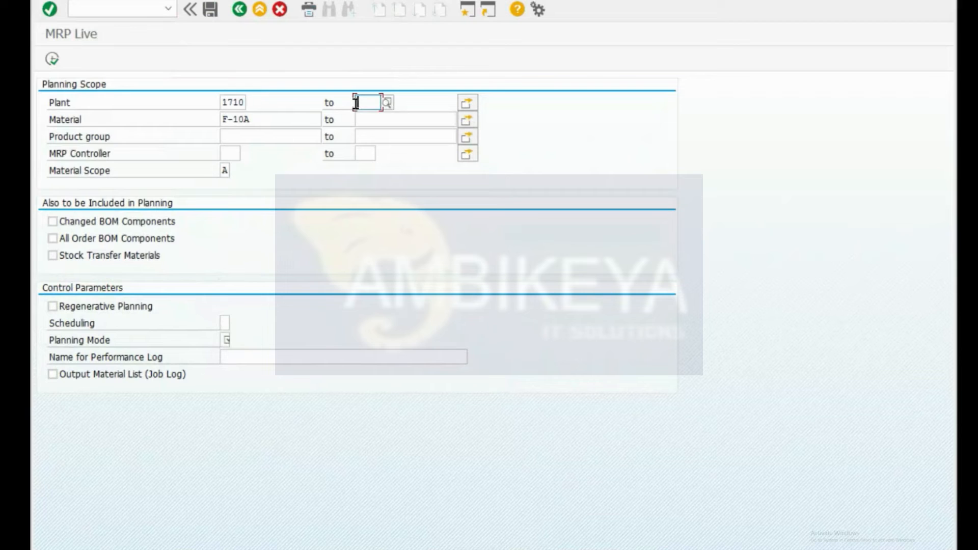
{"action": "left_click", "coordinate": [234, 103]}
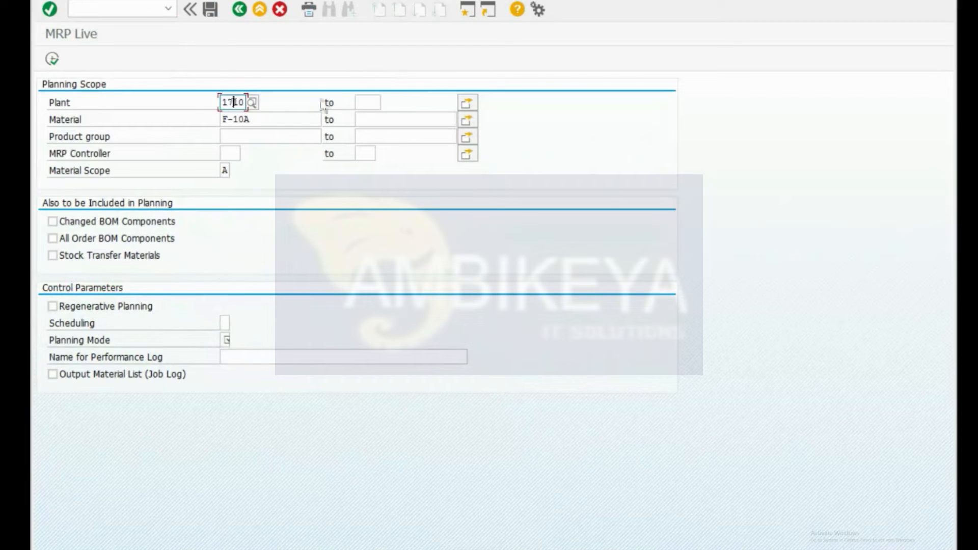
{"action": "left_click", "coordinate": [370, 100]}
{"action": "left_click", "coordinate": [258, 124]}
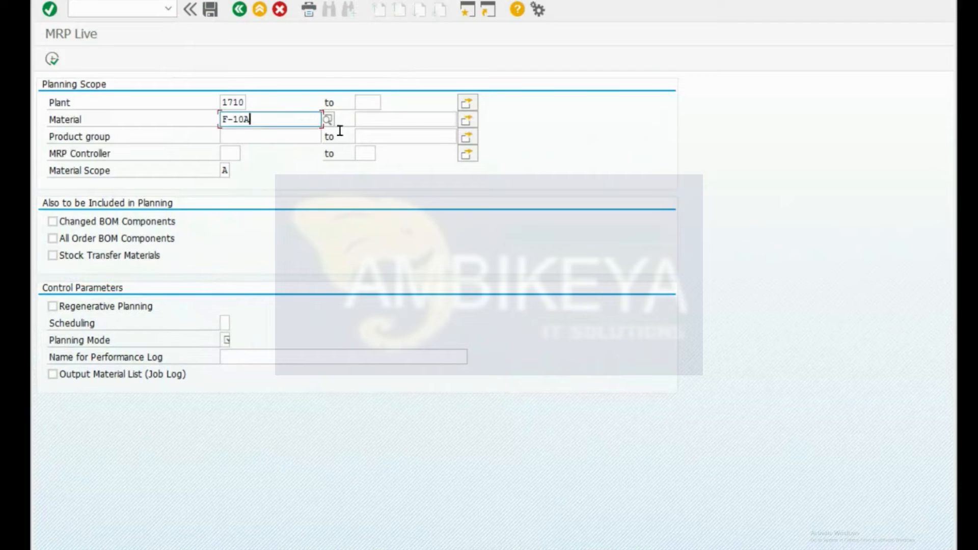
{"action": "left_click", "coordinate": [402, 121]}
{"action": "left_click", "coordinate": [266, 138]}
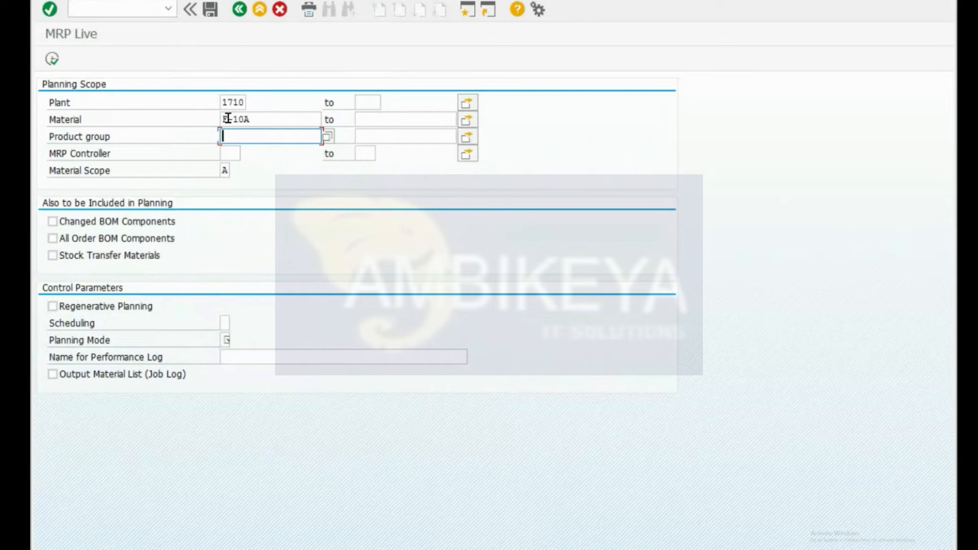
{"action": "left_click", "coordinate": [232, 154]}
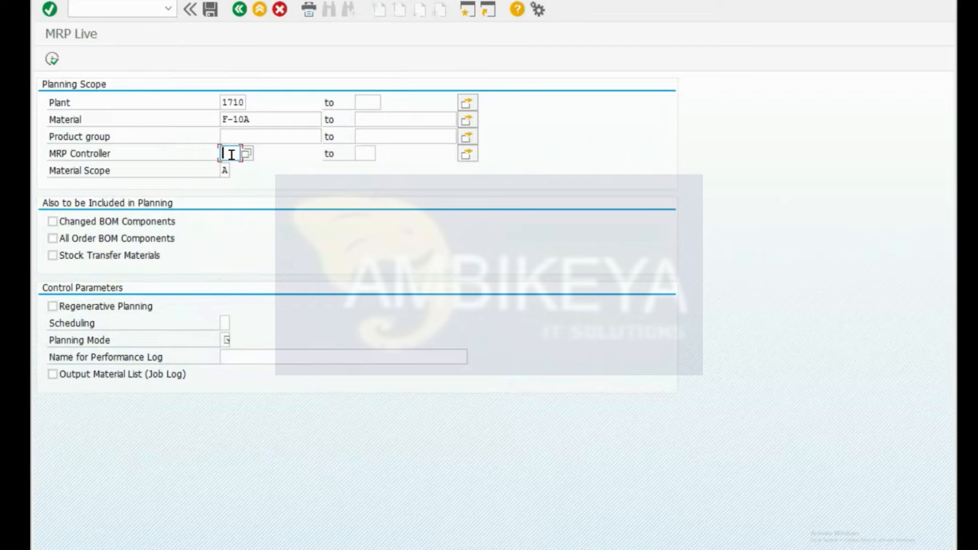
{"action": "left_click", "coordinate": [224, 170]}
{"action": "left_click", "coordinate": [235, 170]}
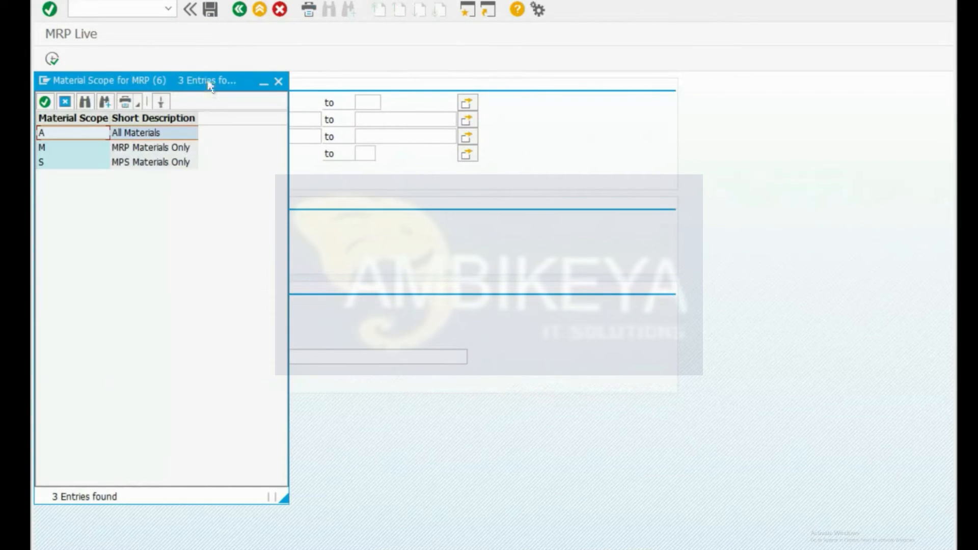
{"action": "left_click_drag", "start_coordinate": [208, 86], "coordinate": [739, 84]}
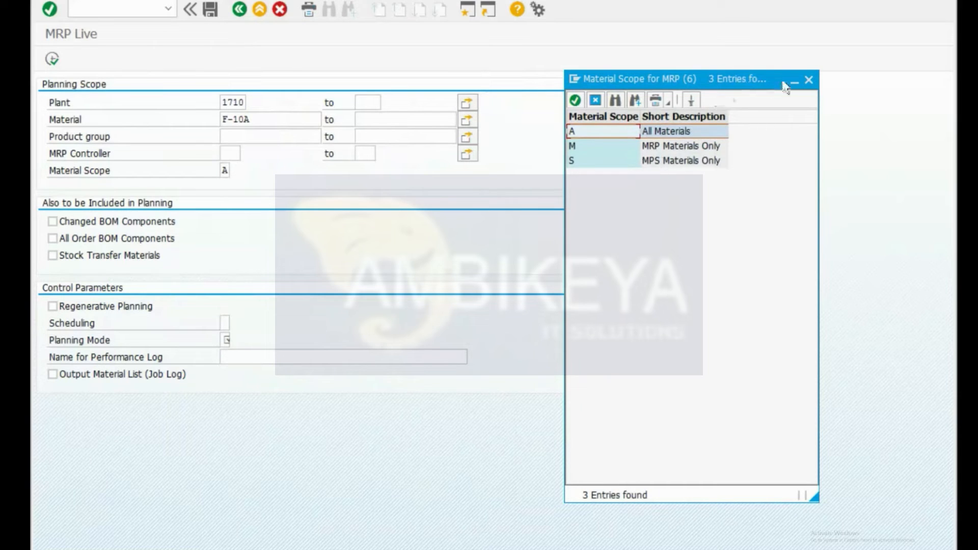
{"action": "left_click", "coordinate": [673, 159]}
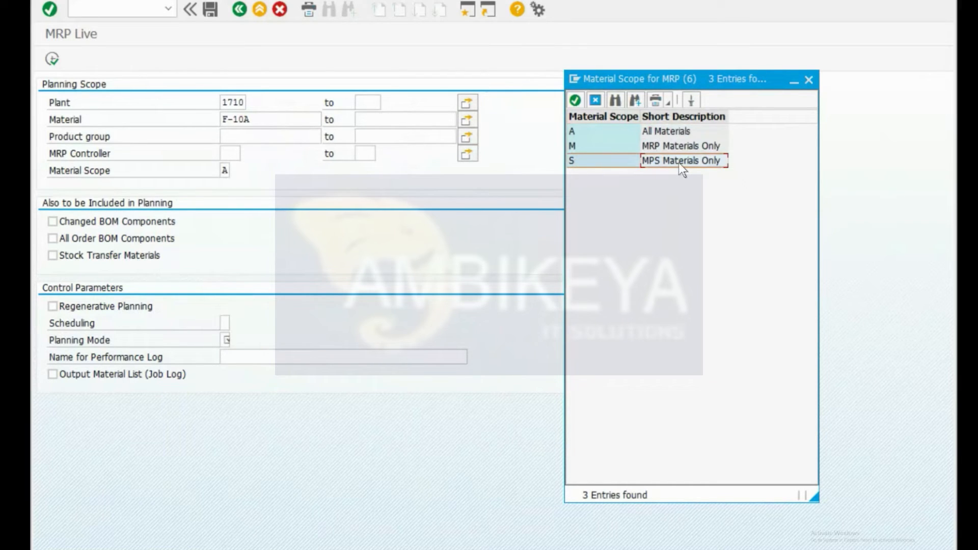
{"action": "left_click", "coordinate": [666, 146]}
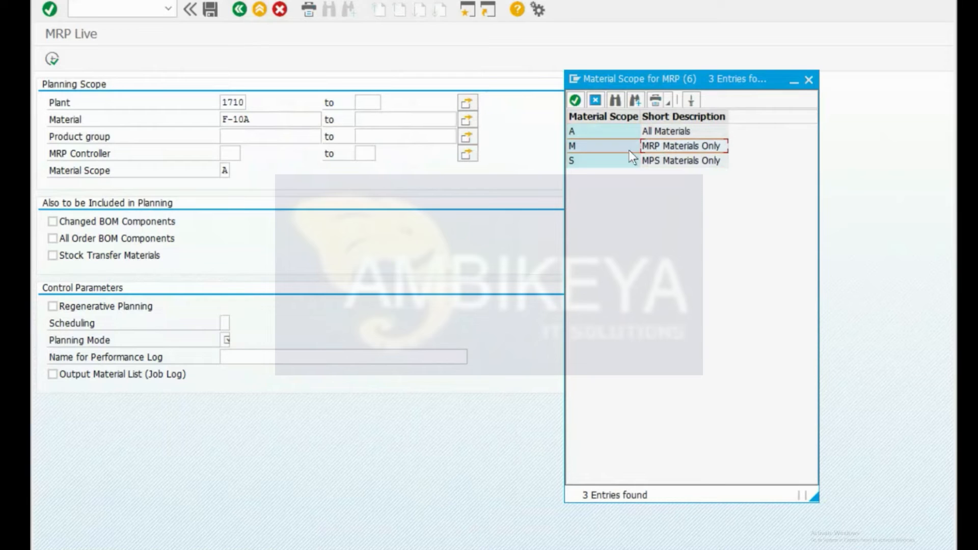
{"action": "left_click", "coordinate": [809, 79]}
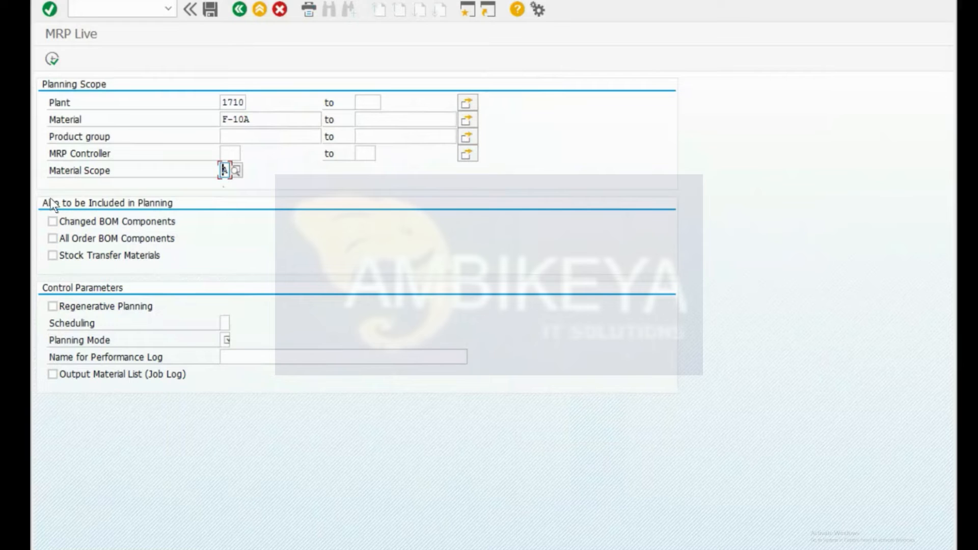
Step: Toggle Changed BOM Components and All Order BOM Components on, then back off
{"action": "left_click", "coordinate": [113, 221]}
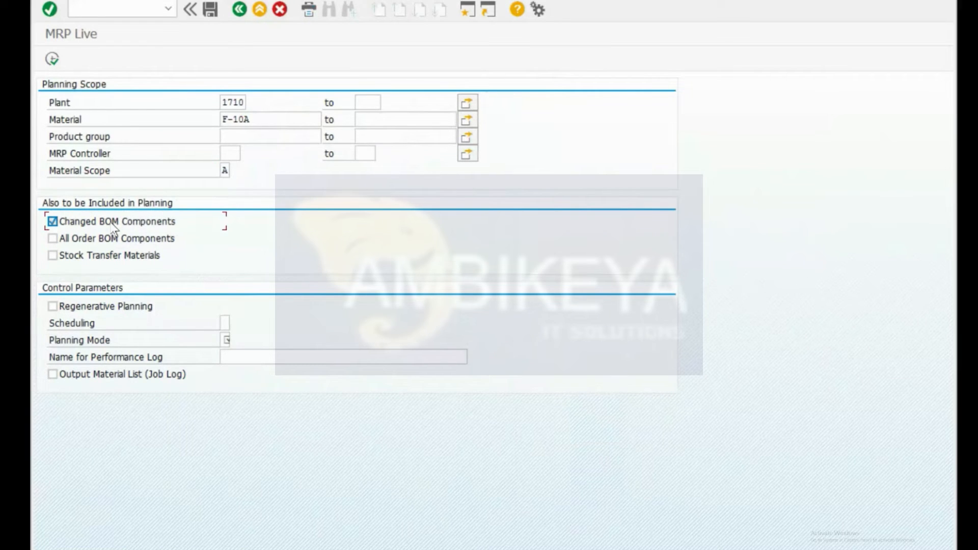
{"action": "left_click", "coordinate": [113, 224]}
{"action": "left_click", "coordinate": [116, 245]}
{"action": "left_click", "coordinate": [116, 244]}
Step: List Scheduling values 1 Basic Dates and 2 Lead Time Scheduling beside the form
{"action": "left_click", "coordinate": [224, 323]}
{"action": "left_click", "coordinate": [237, 323]}
{"action": "left_click_drag", "start_coordinate": [181, 83], "coordinate": [506, 80]}
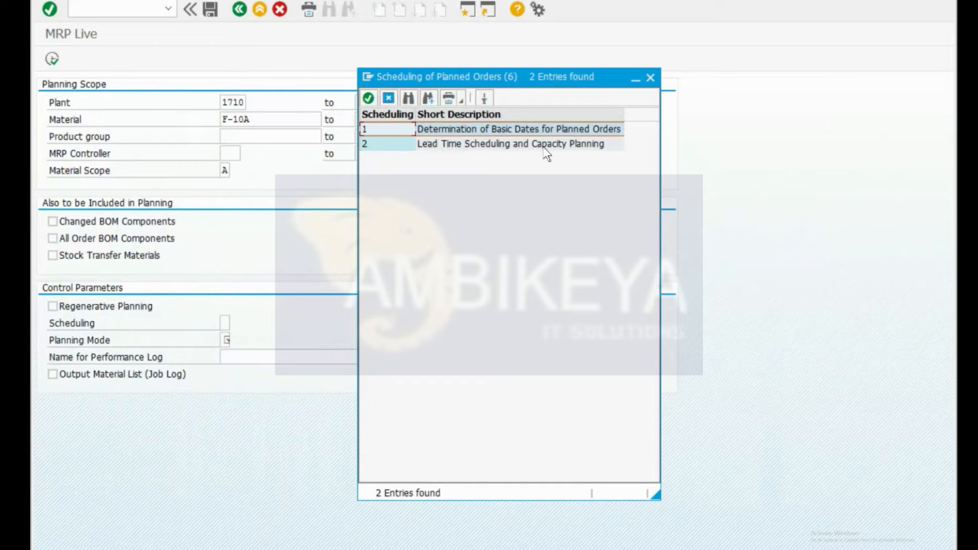
Step: Close scheduling help, then review planning modes, including Delete and Recreate Planning Data
{"action": "left_click", "coordinate": [651, 78]}
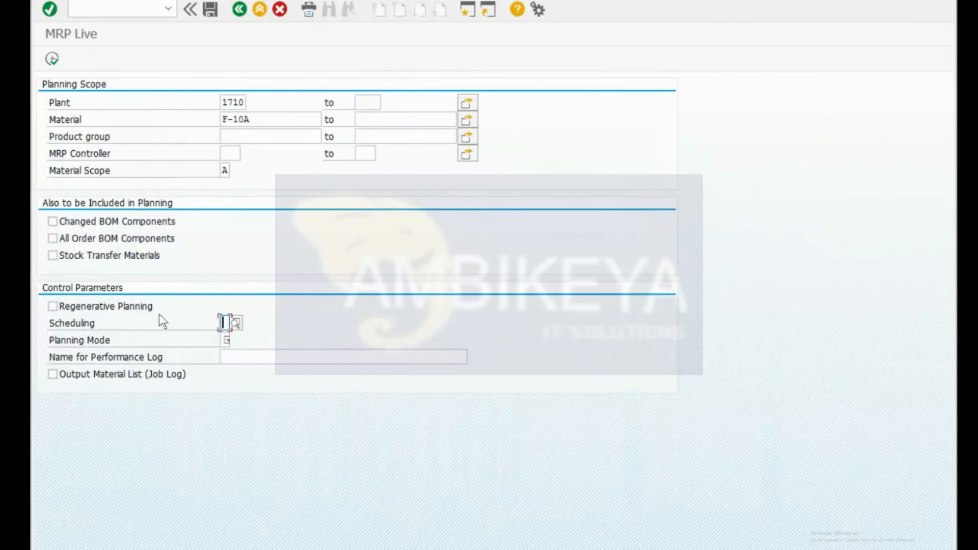
{"action": "left_click", "coordinate": [226, 339]}
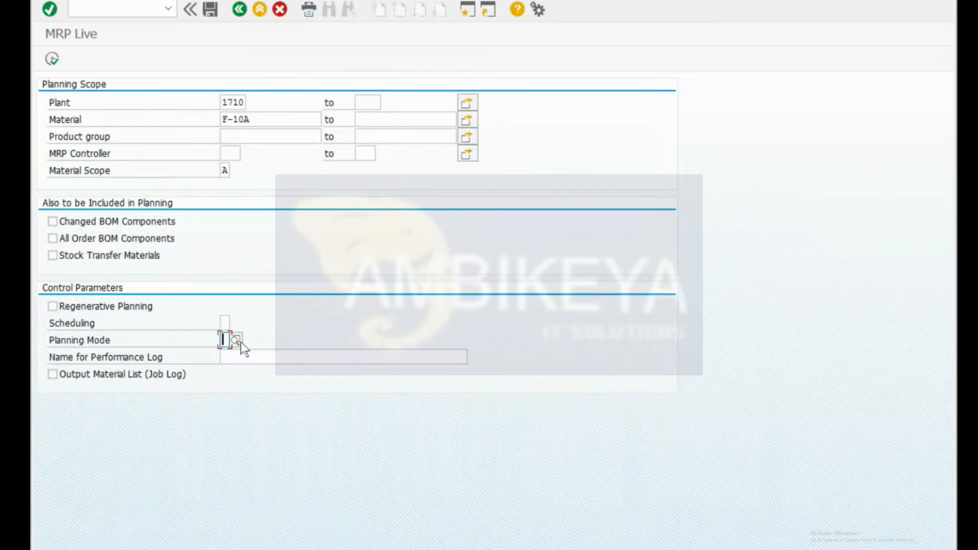
{"action": "left_click", "coordinate": [236, 339]}
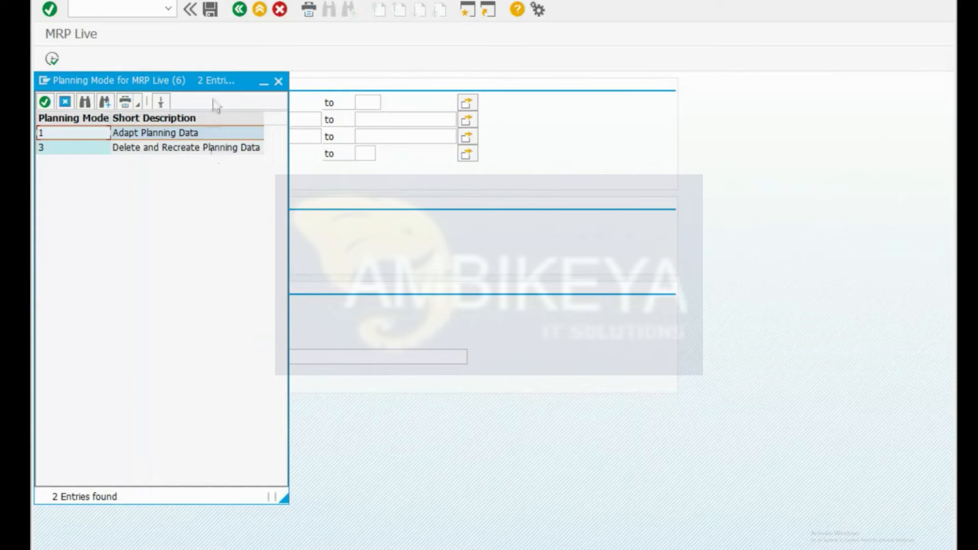
{"action": "left_click_drag", "start_coordinate": [212, 80], "coordinate": [564, 46]}
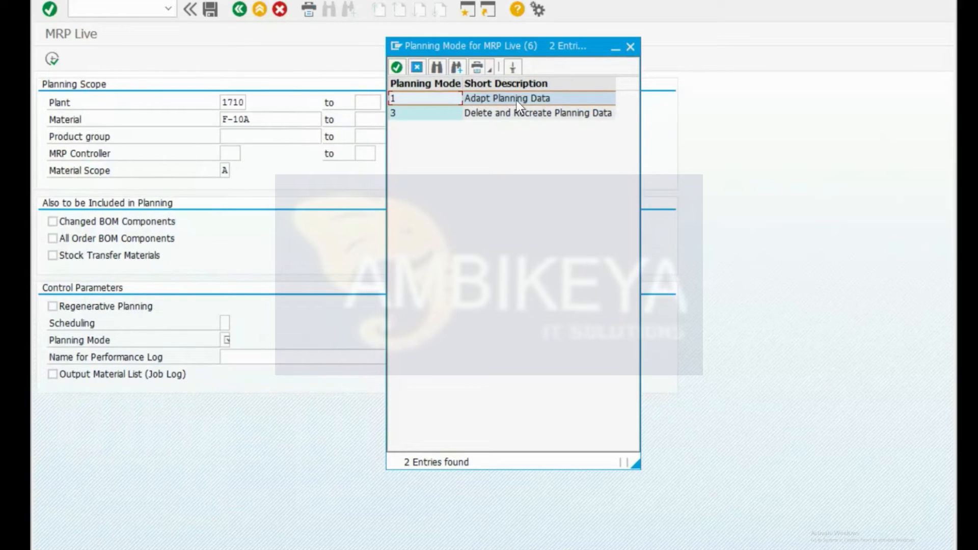
{"action": "left_click", "coordinate": [515, 114]}
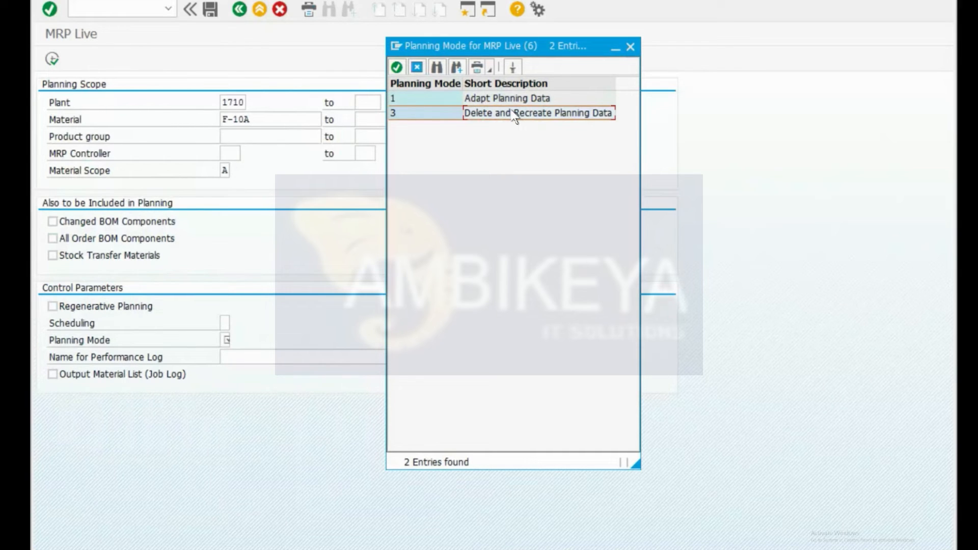
{"action": "left_click", "coordinate": [630, 47]}
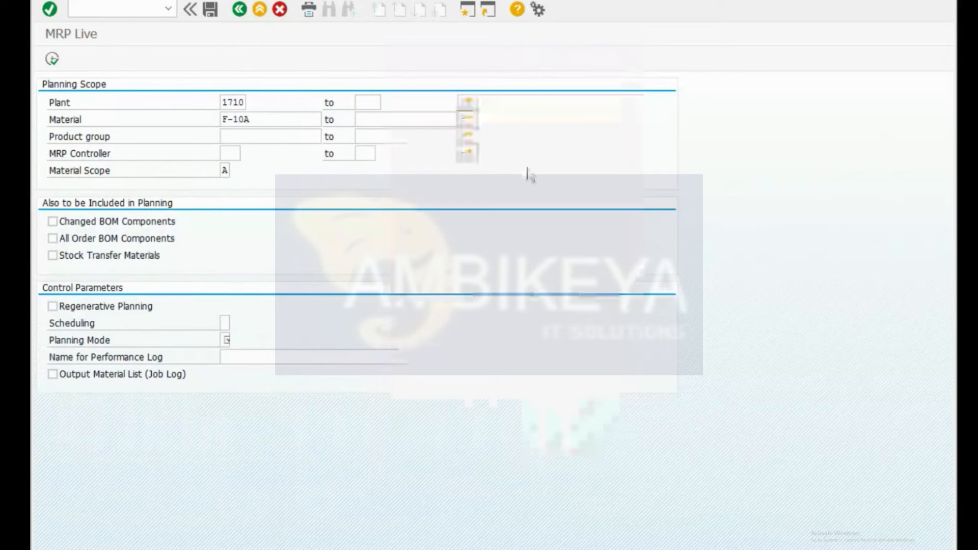
Step: Tick Output Material List (Job Log), leaving the performance log name empty
{"action": "left_click", "coordinate": [237, 360]}
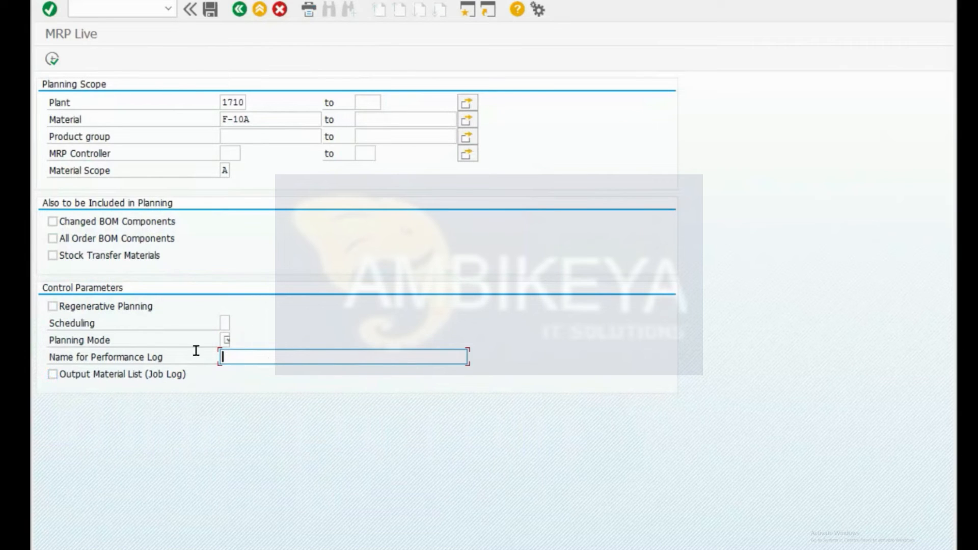
{"action": "left_click", "coordinate": [108, 381]}
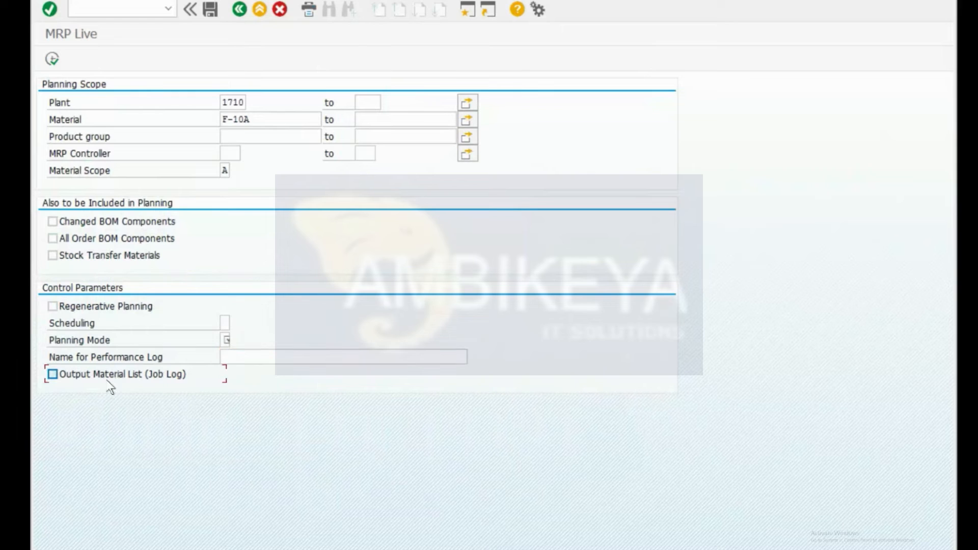
{"action": "left_click", "coordinate": [259, 356]}
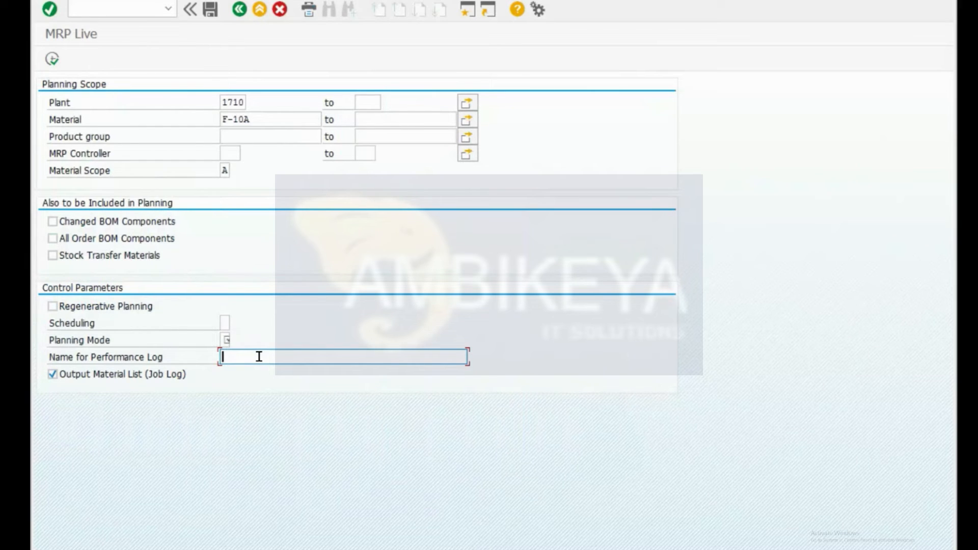
Step: Switch to the classic MRP Run screen with /nmd01
{"action": "key", "text": "ctrl+slash"}
{"action": "type", "text": "/n"}
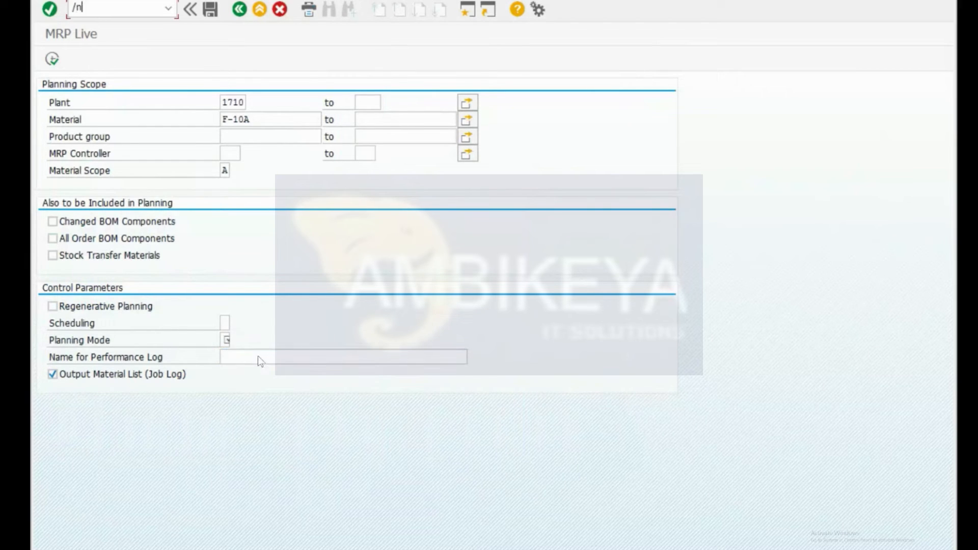
{"action": "type", "text": "md01"}
{"action": "key", "text": "Return"}
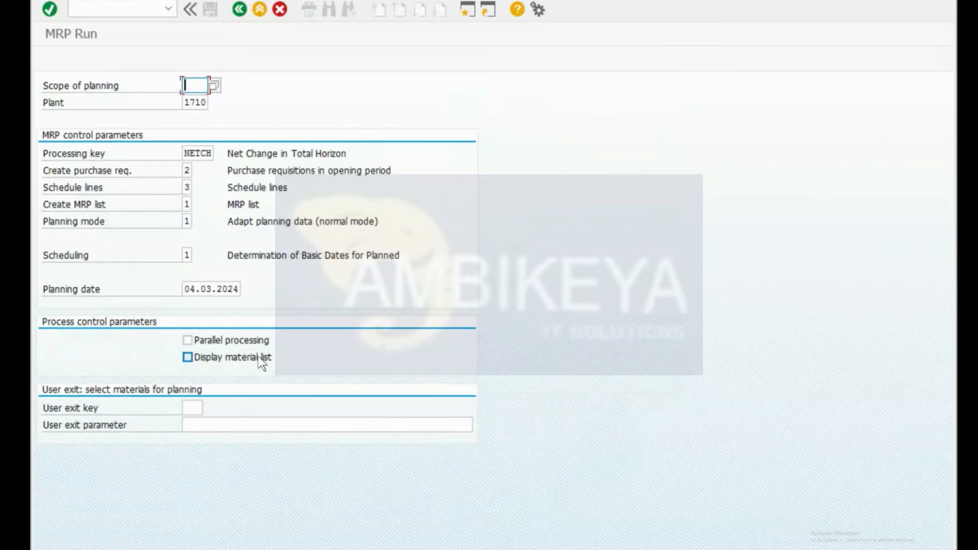
{"action": "key", "text": "ctrl+super+Right"}
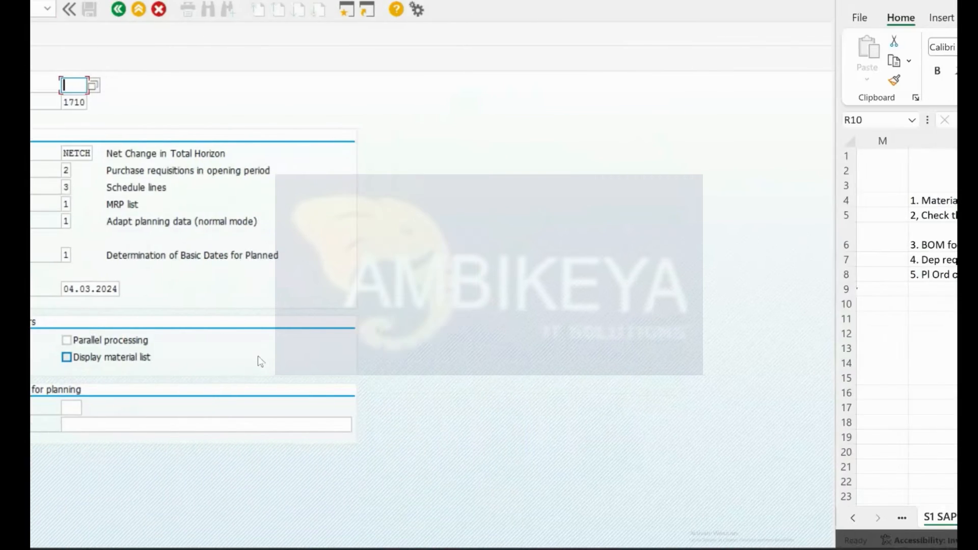
Step: Note 'Classic MRP' / 'MD01 / 02/ 03' in V8:W8 and 'MRP Live' / 'MD01N' in V9:W9
{"action": "left_click", "coordinate": [654, 273]}
{"action": "type", "text": "C"}
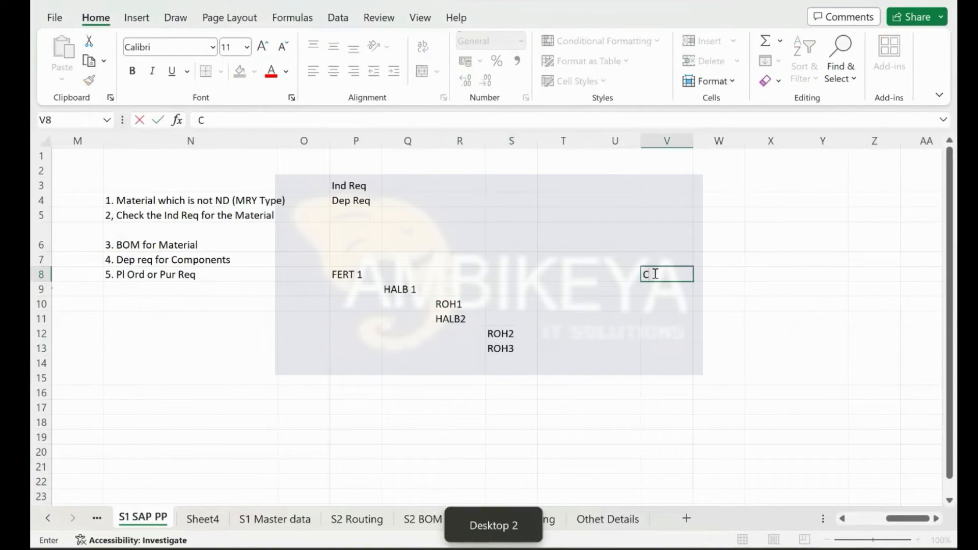
{"action": "type", "text": "lassic MRP"}
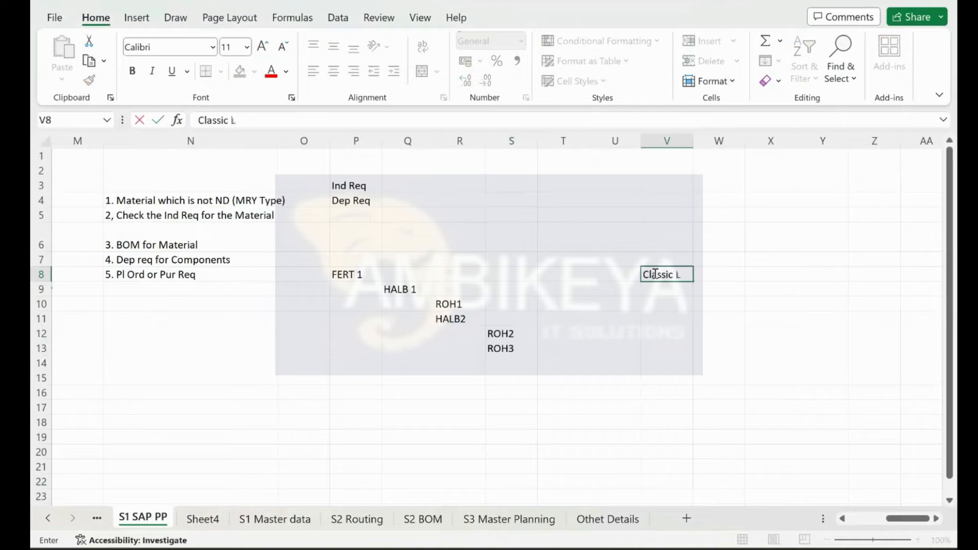
{"action": "key", "text": "Tab"}
{"action": "type", "text": "M"}
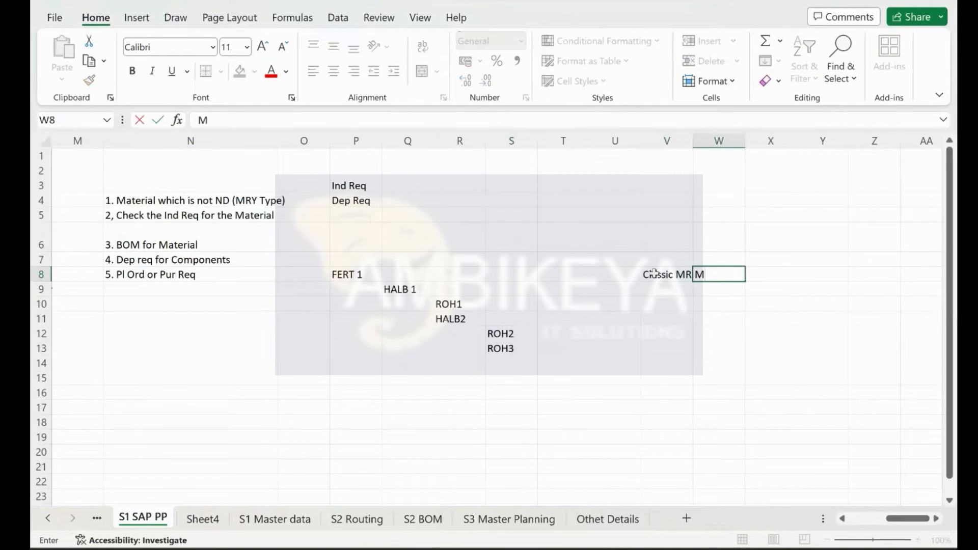
{"action": "type", "text": "D01 / 02/ 03"}
{"action": "key", "text": "Return"}
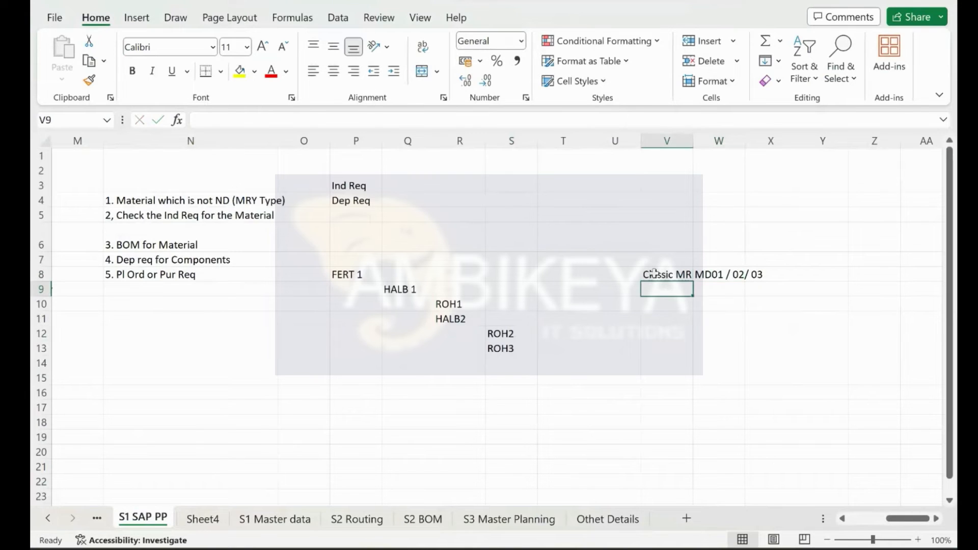
{"action": "type", "text": "MRP Live"}
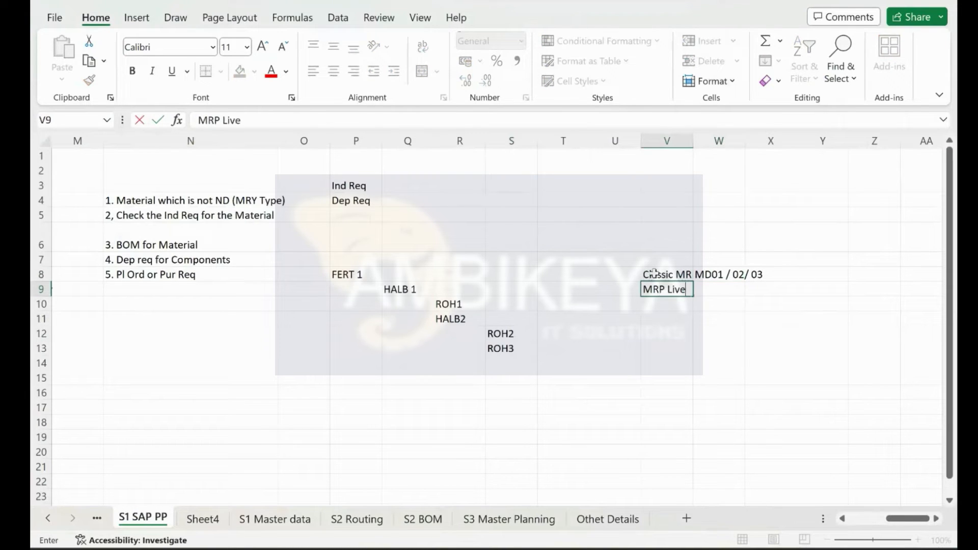
{"action": "key", "text": "Tab"}
{"action": "type", "text": "MD01N"}
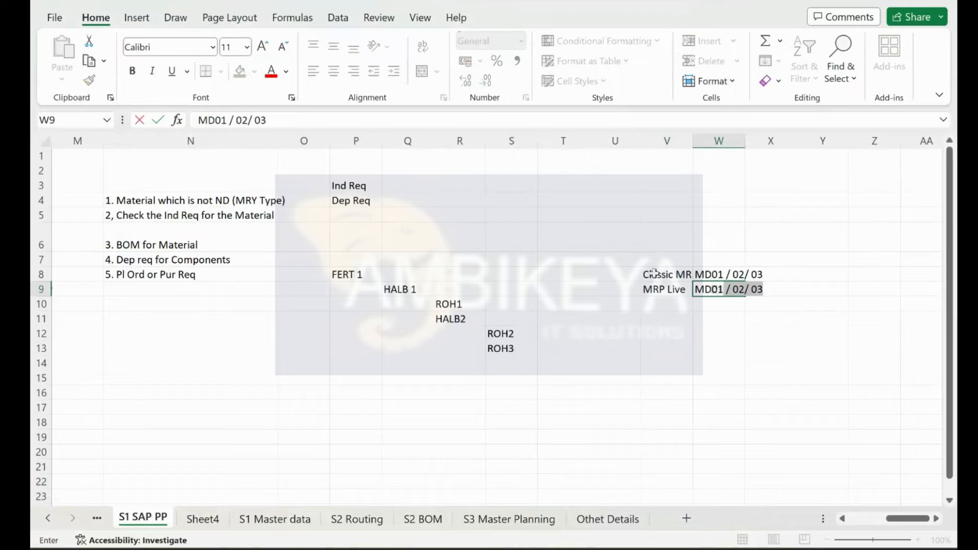
{"action": "key", "text": "Return"}
Step: Widen columns V and W to fit the notes and return to SAP
{"action": "left_click_drag", "start_coordinate": [693, 140], "coordinate": [724, 141]}
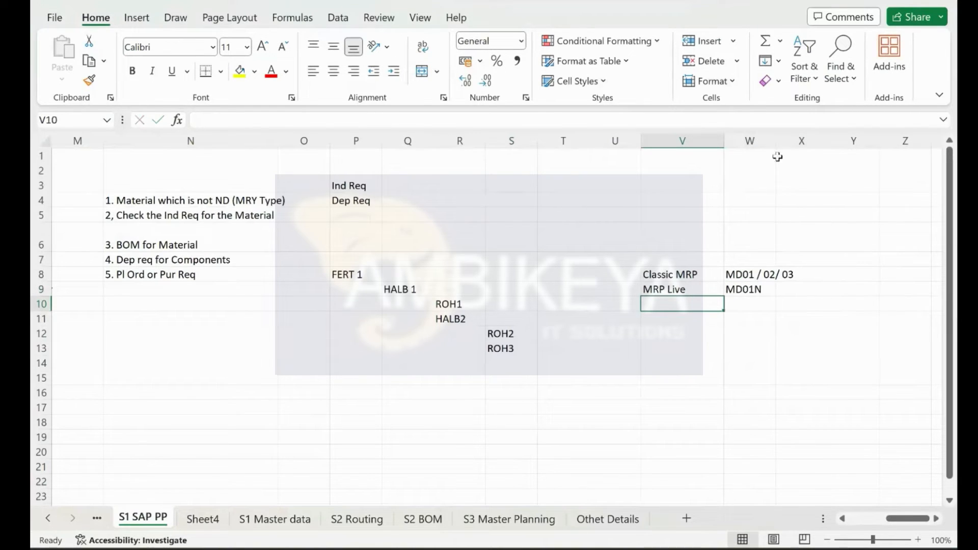
{"action": "left_click_drag", "start_coordinate": [775, 141], "coordinate": [805, 152]}
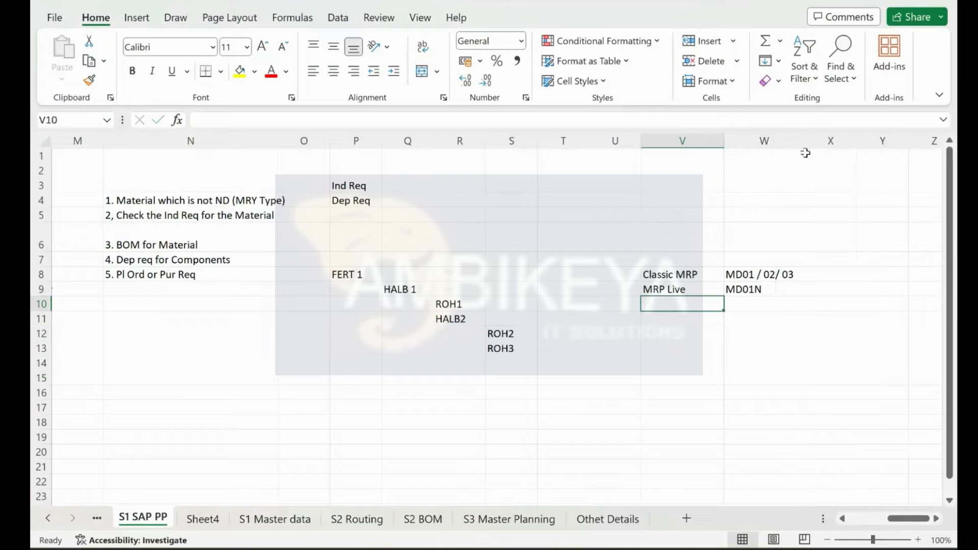
{"action": "key", "text": "super+ctrl+Left"}
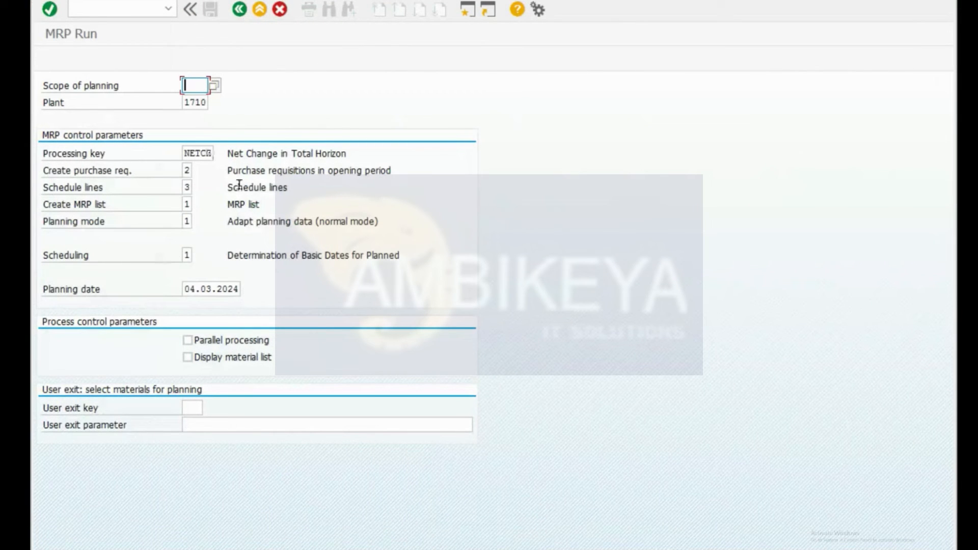
{"action": "key", "text": "super+ctrl+Right"}
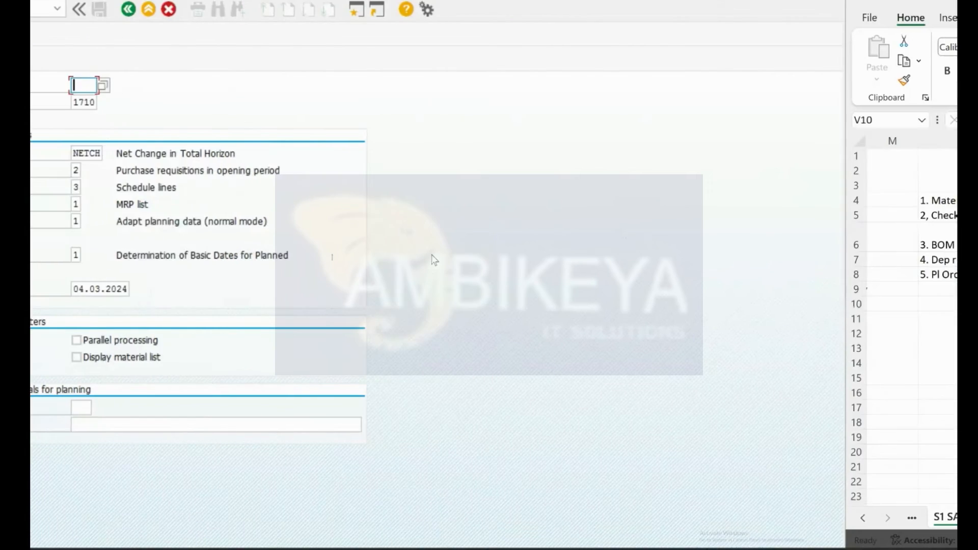
{"action": "left_click", "coordinate": [712, 291]}
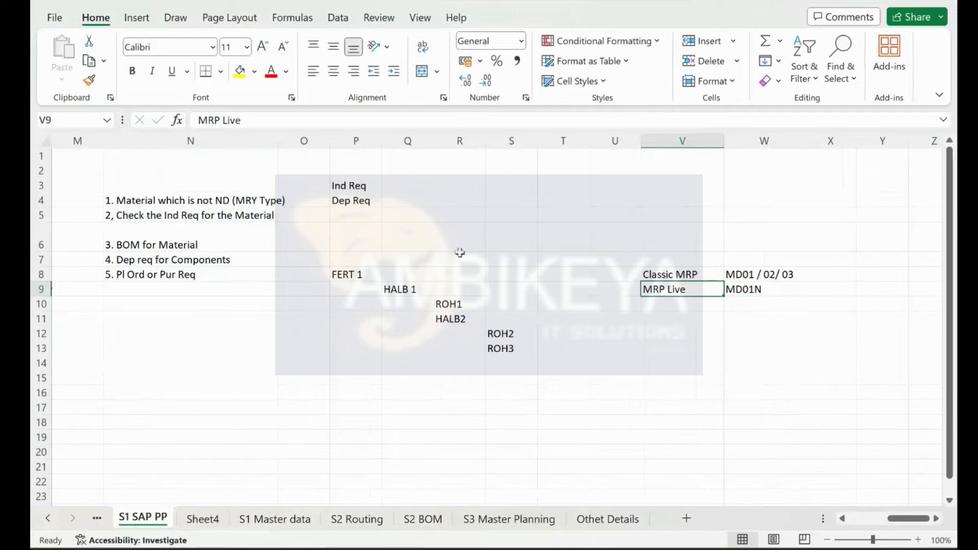
{"action": "key", "text": "super+ctrl+Left"}
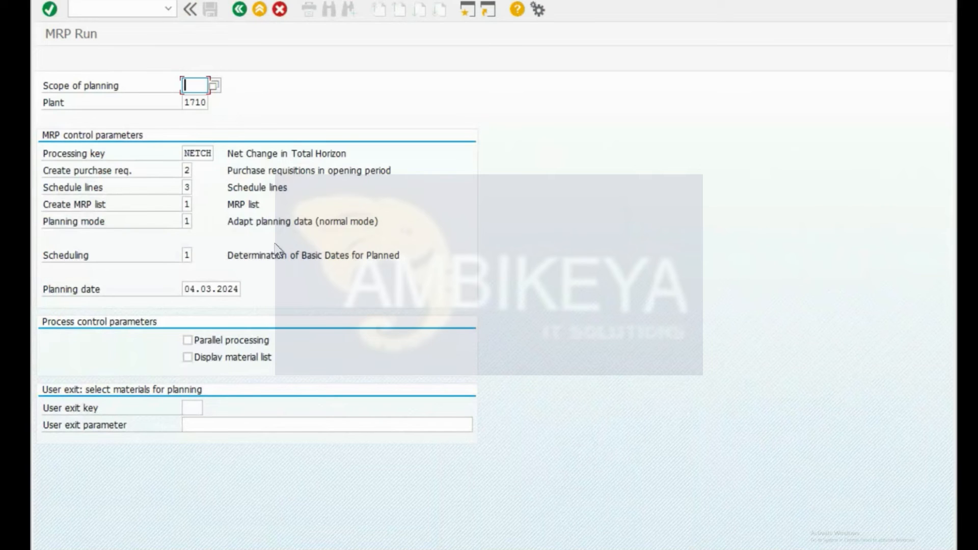
Step: Open MD02 for F-10A and pick processing key NEUPL from the list
{"action": "key", "text": "ctrl+slash"}
{"action": "type", "text": "/nmd02"}
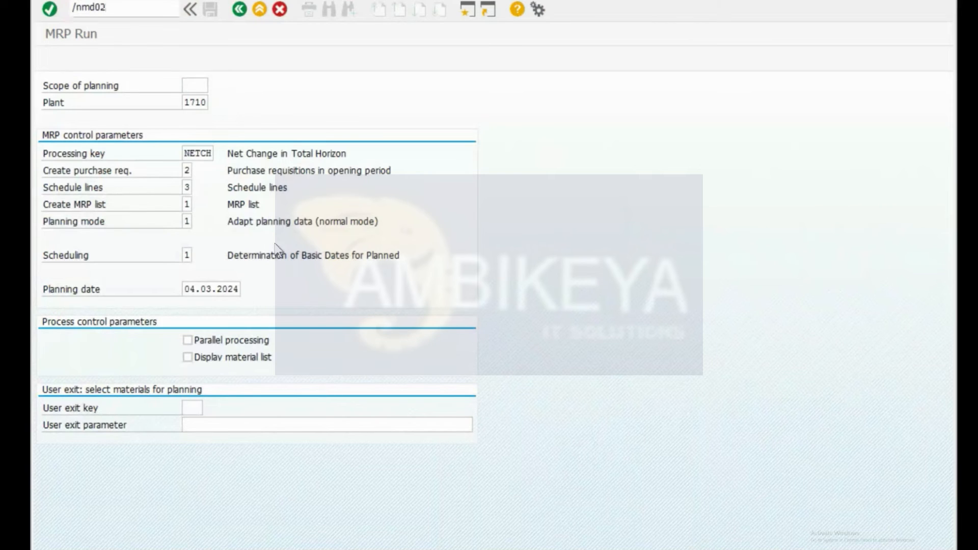
{"action": "key", "text": "Return"}
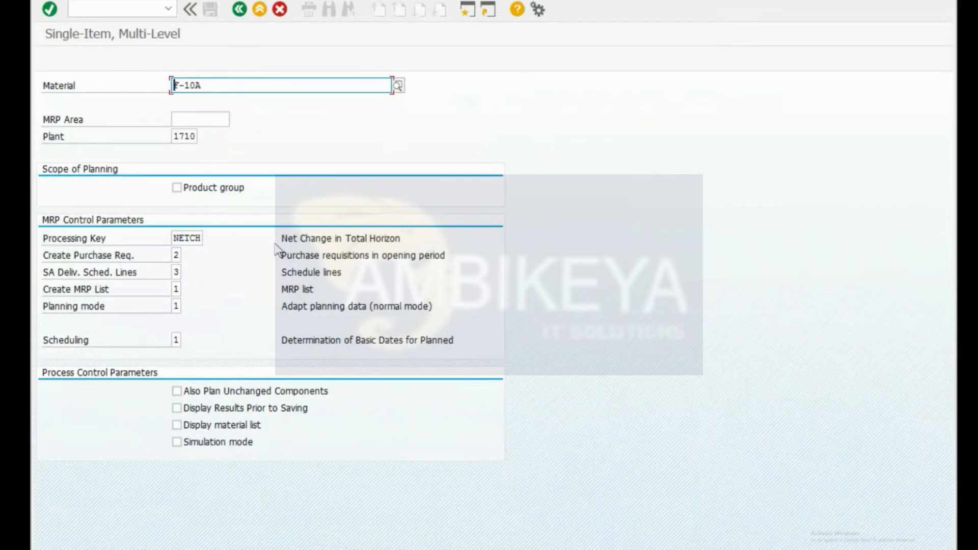
{"action": "key", "text": "Tab"}
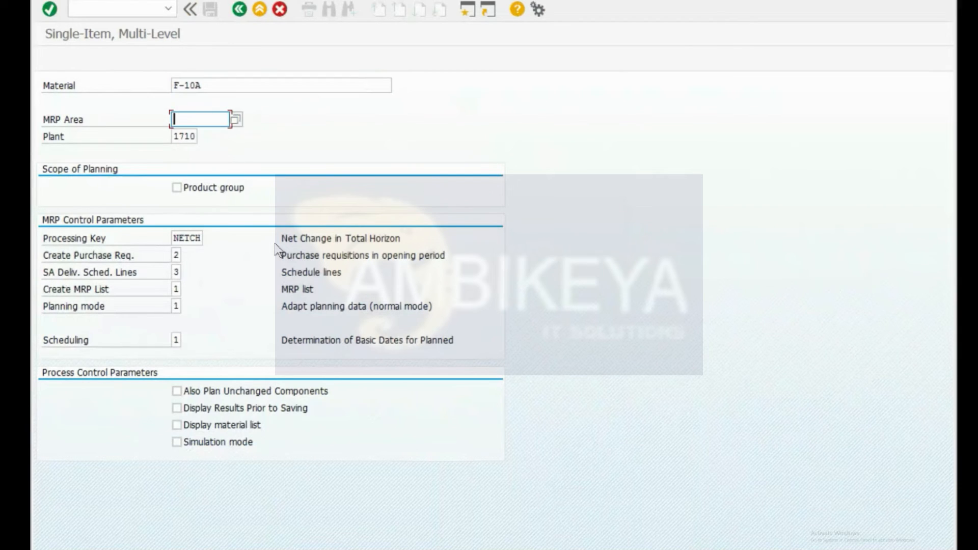
{"action": "key", "text": "Tab"}
{"action": "key", "text": "Tab"}
{"action": "key", "text": "Tab"}
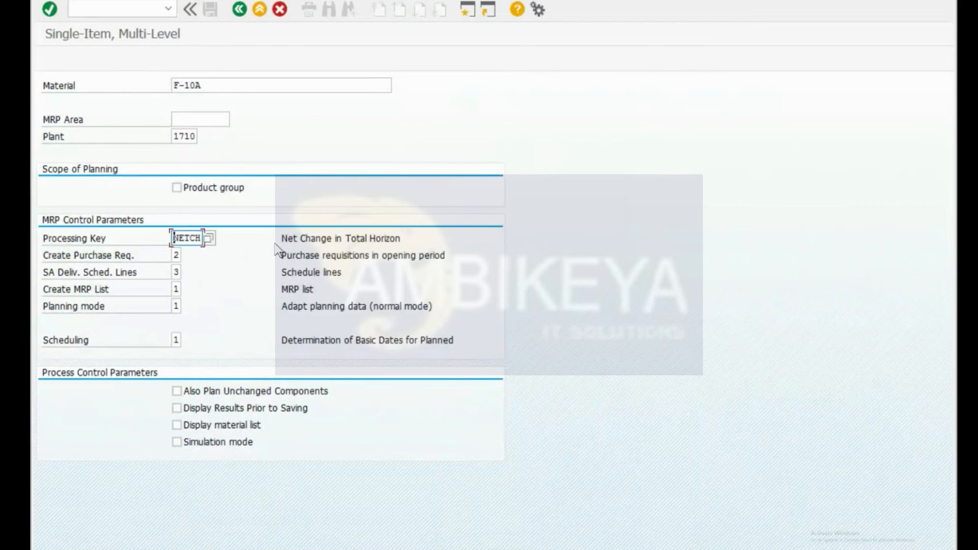
{"action": "left_click", "coordinate": [209, 238]}
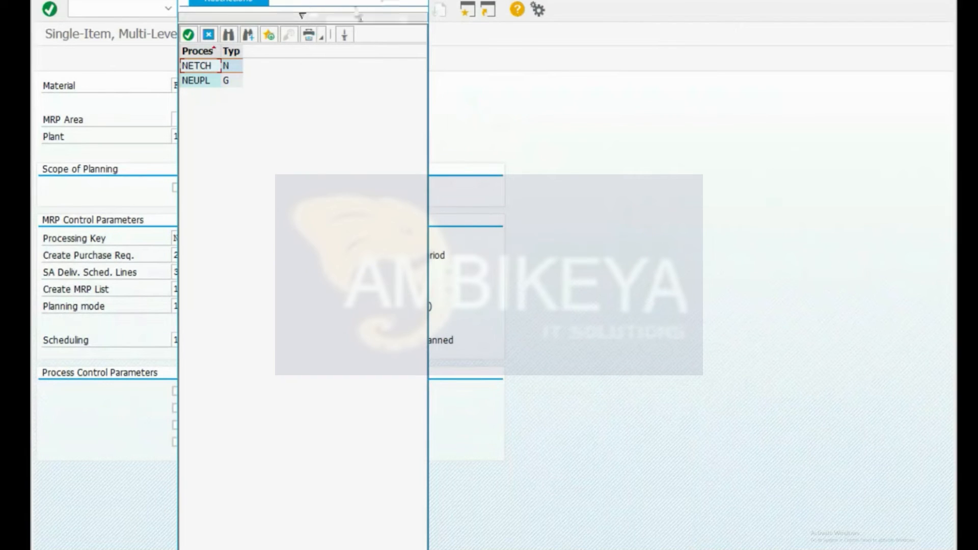
{"action": "double_click", "coordinate": [201, 82]}
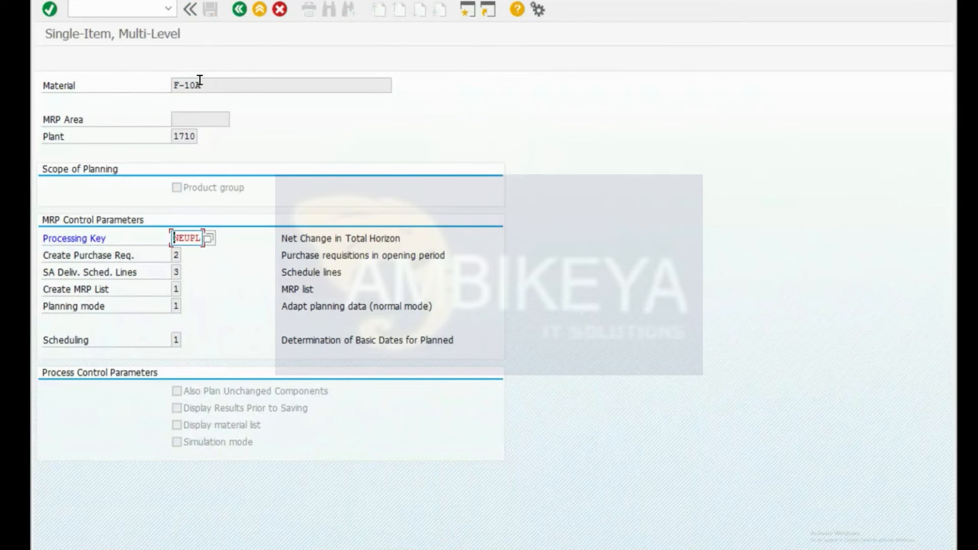
Step: Clear the processing key and set it back to NETCH
{"action": "key", "text": "shift+End"}
{"action": "key", "text": "Delete"}
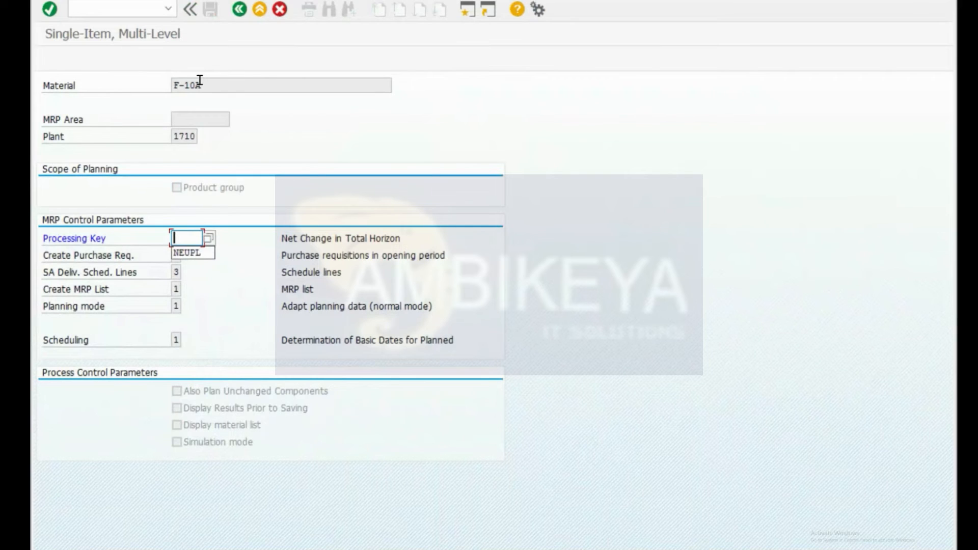
{"action": "key", "text": "XF86MonBrightnessDown"}
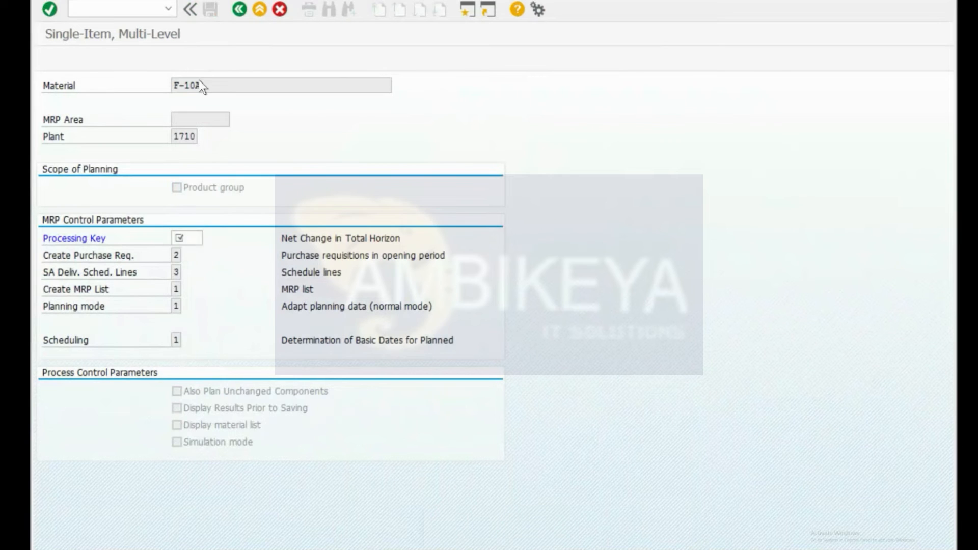
{"action": "key", "text": "F4"}
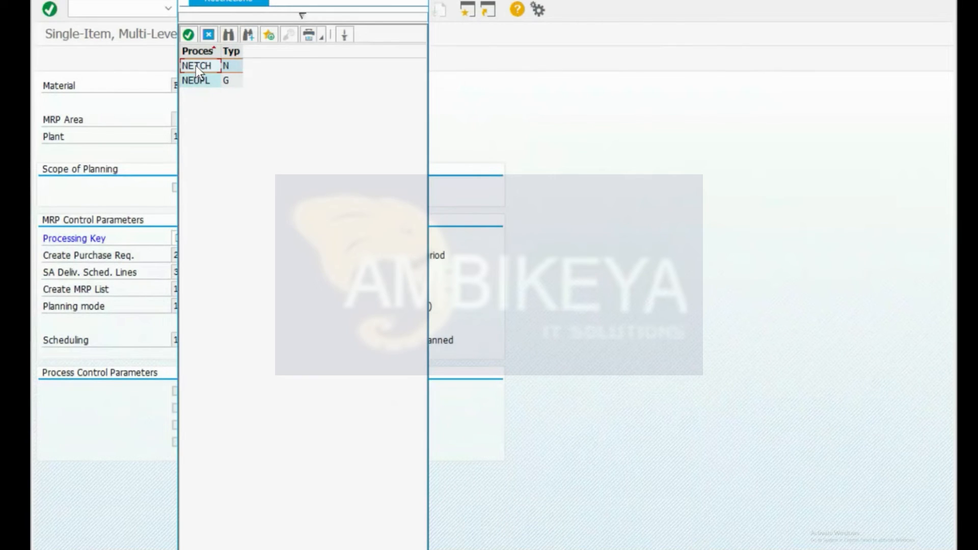
{"action": "double_click", "coordinate": [196, 66]}
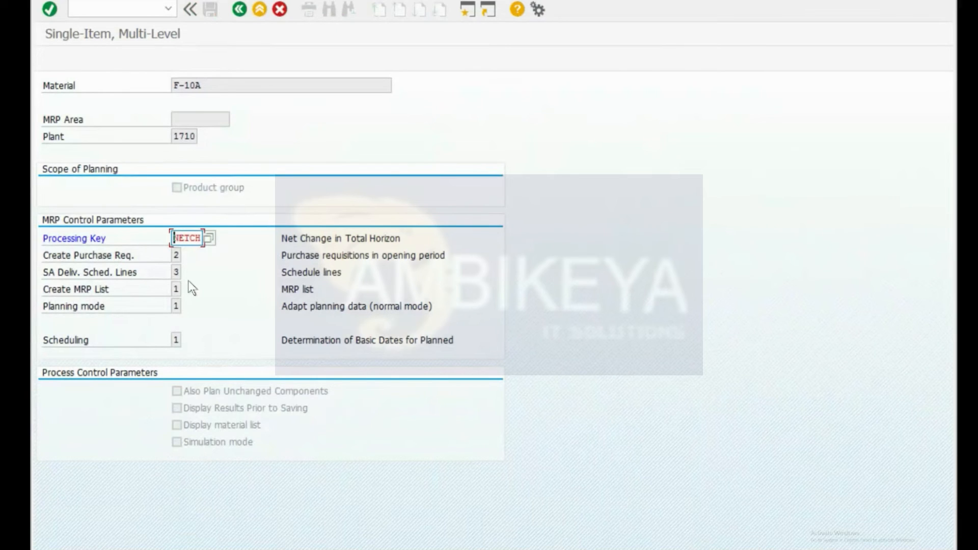
{"action": "left_click", "coordinate": [177, 255]}
{"action": "left_click", "coordinate": [185, 254]}
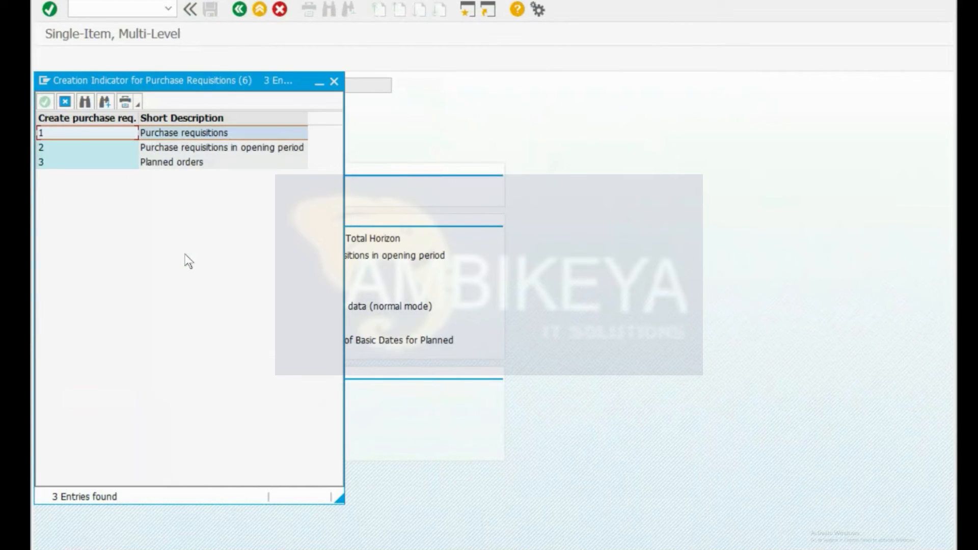
{"action": "left_click_drag", "start_coordinate": [250, 79], "coordinate": [674, 81]}
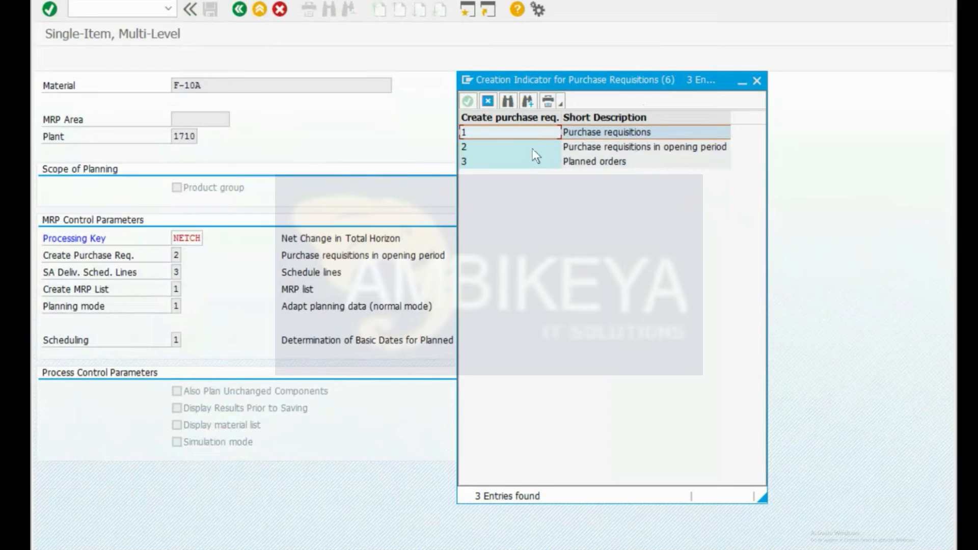
{"action": "left_click", "coordinate": [577, 164]}
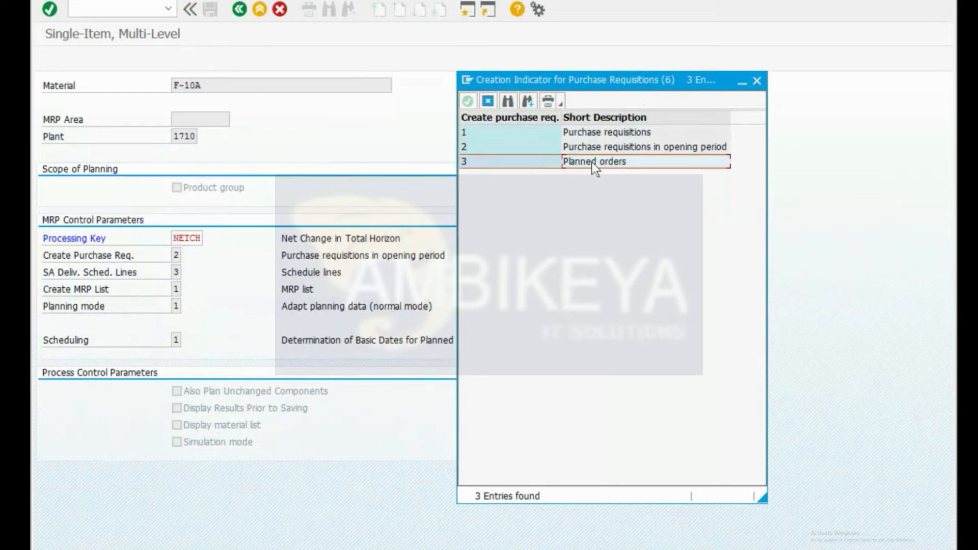
{"action": "left_click", "coordinate": [597, 147]}
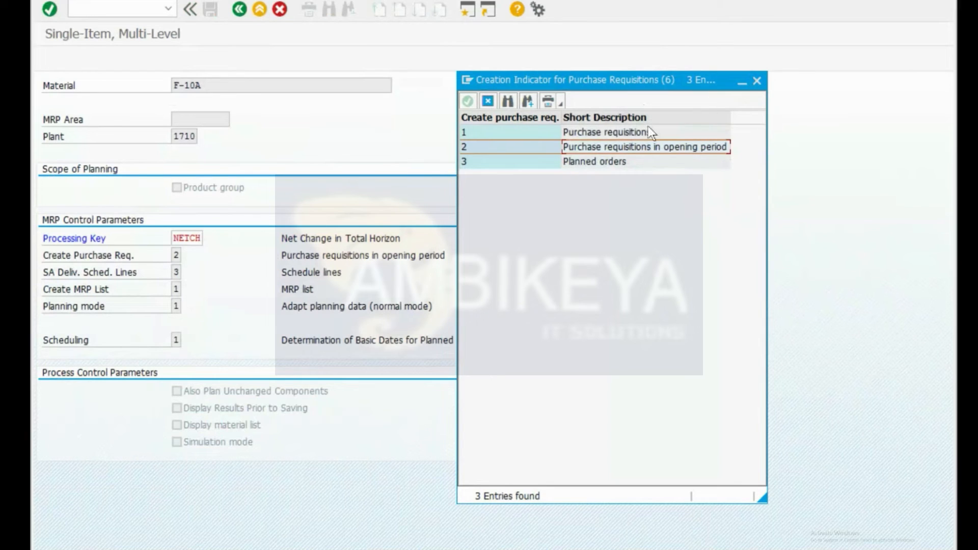
{"action": "left_click", "coordinate": [637, 135]}
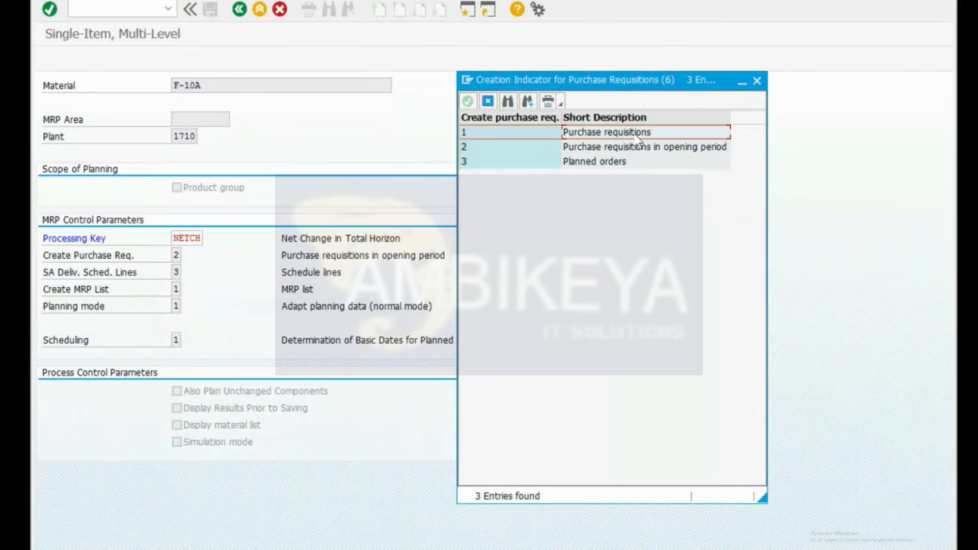
{"action": "left_click", "coordinate": [756, 81]}
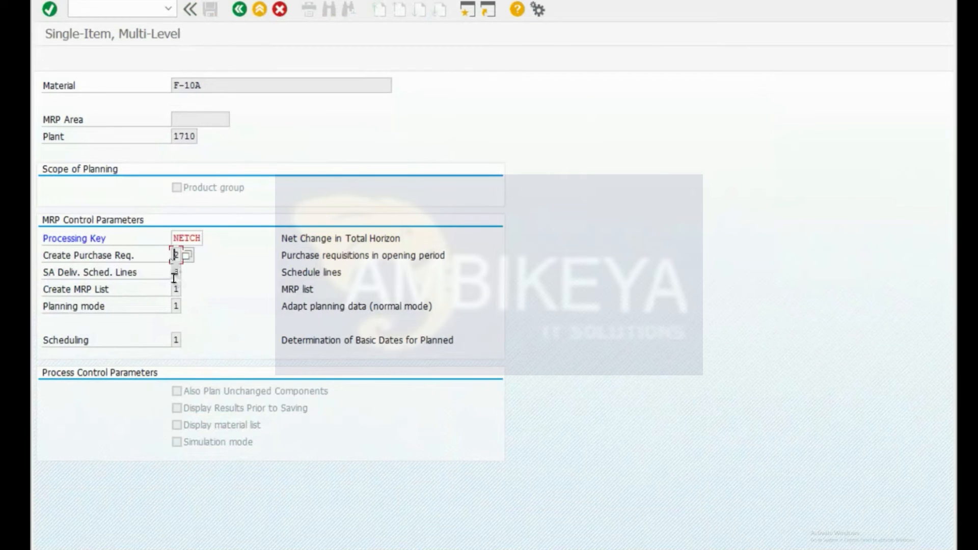
{"action": "left_click", "coordinate": [174, 275]}
{"action": "left_click", "coordinate": [186, 274]}
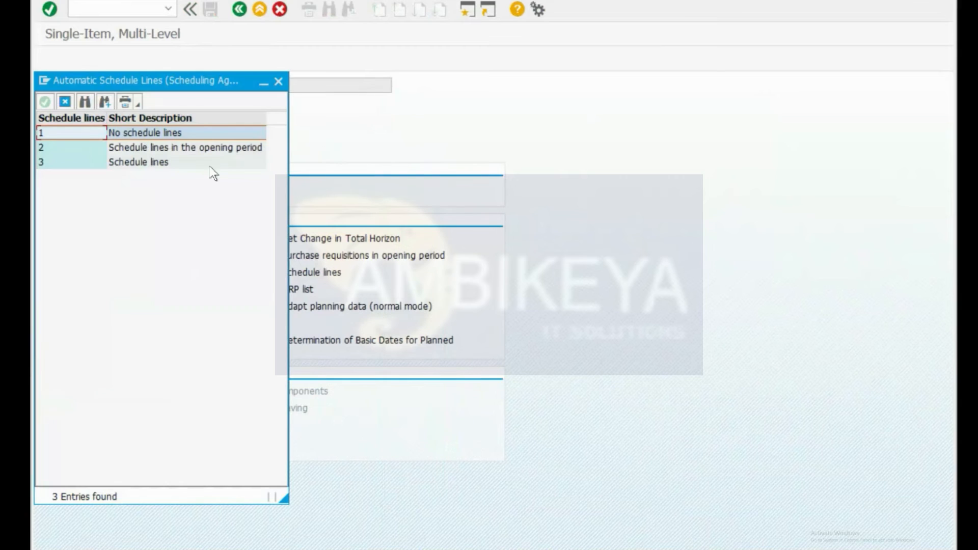
{"action": "left_click_drag", "start_coordinate": [202, 80], "coordinate": [714, 58]}
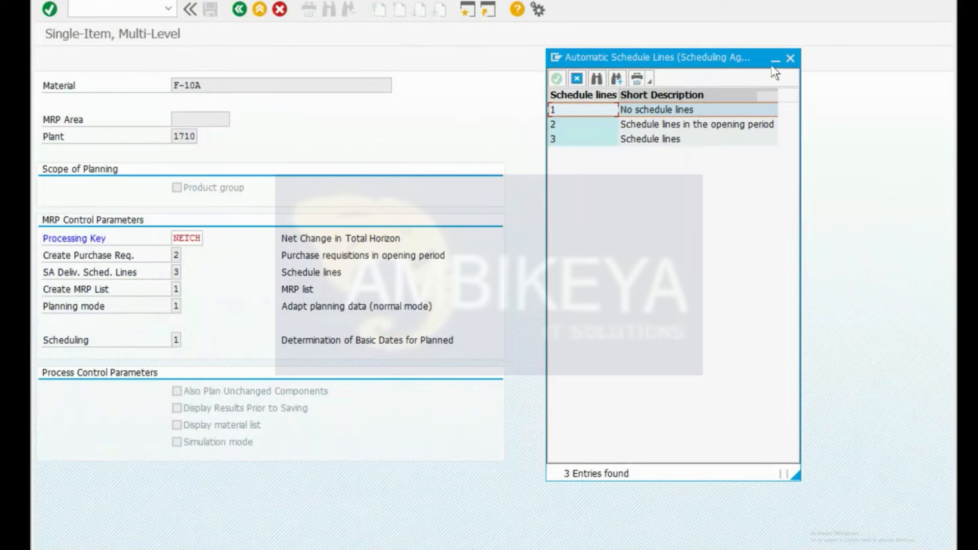
{"action": "left_click", "coordinate": [790, 61]}
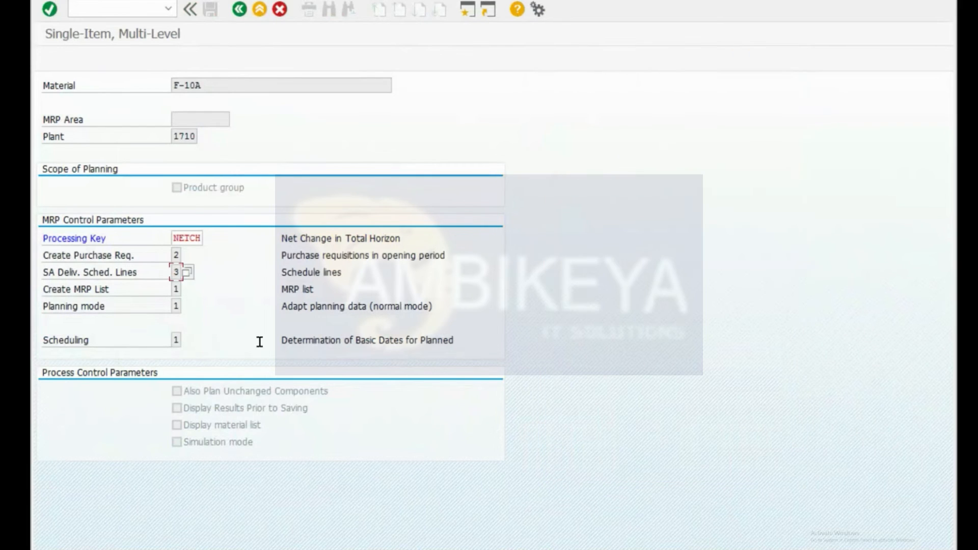
{"action": "left_click", "coordinate": [179, 291]}
{"action": "left_click", "coordinate": [175, 309]}
{"action": "left_click", "coordinate": [187, 307]}
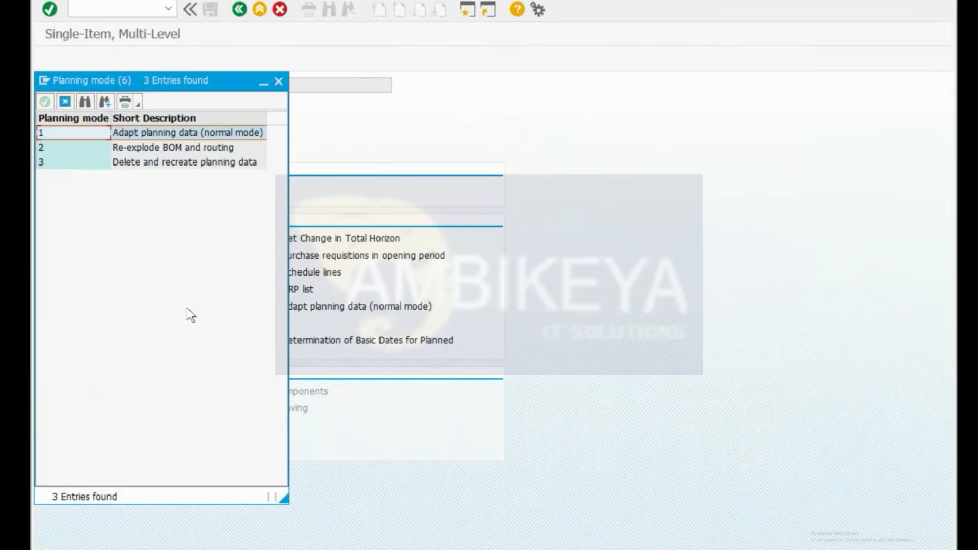
{"action": "left_click", "coordinate": [148, 160]}
{"action": "left_click_drag", "start_coordinate": [191, 83], "coordinate": [589, 95]}
{"action": "left_click", "coordinate": [549, 148]}
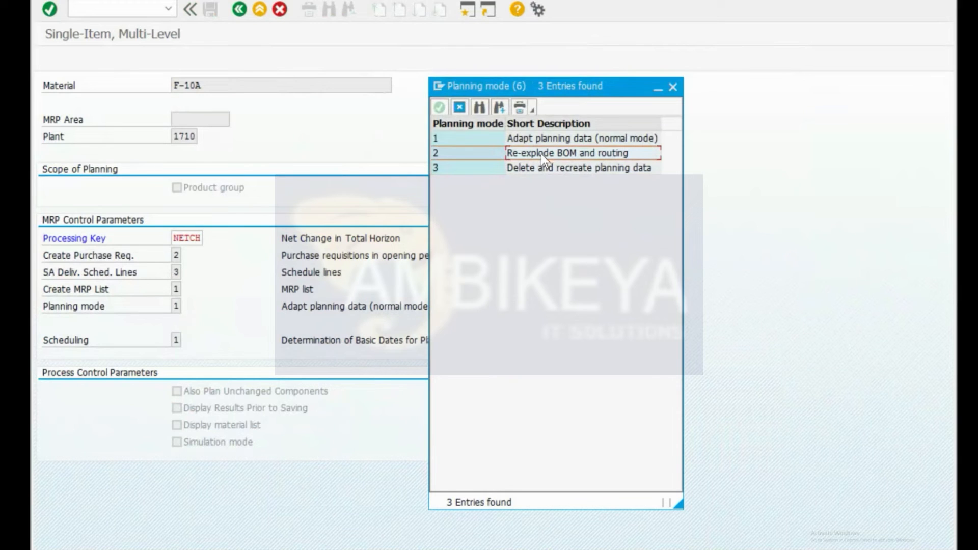
{"action": "left_click", "coordinate": [673, 93]}
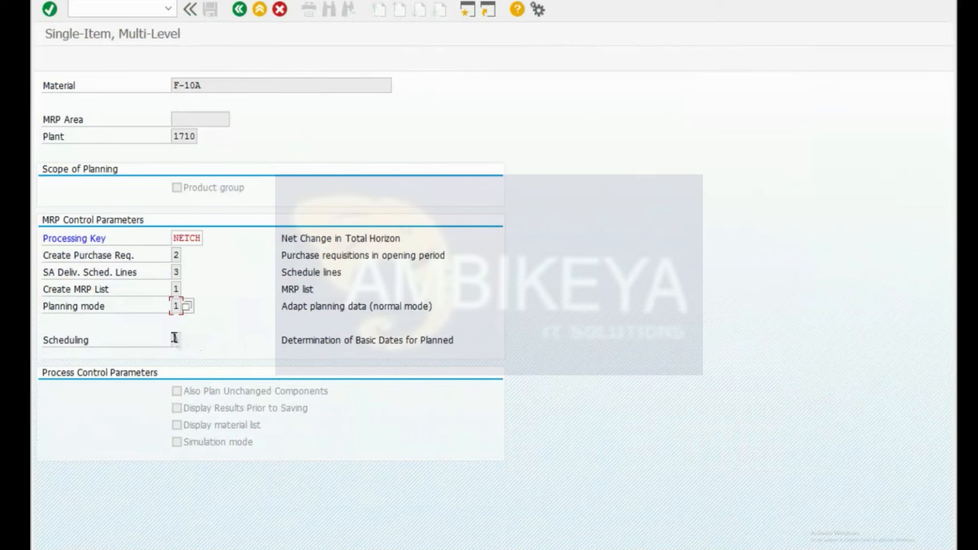
Step: Review Scheduling options 1 Basic Dates and 2 Lead Time Scheduling, keeping value 1
{"action": "left_click", "coordinate": [176, 340]}
{"action": "left_click", "coordinate": [184, 341]}
{"action": "left_click_drag", "start_coordinate": [235, 76], "coordinate": [637, 81]}
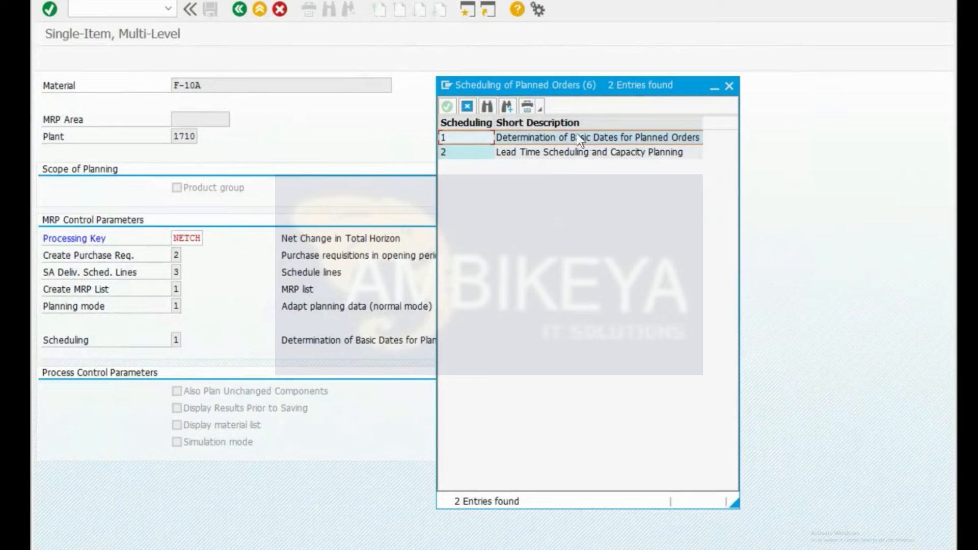
{"action": "left_click", "coordinate": [558, 151]}
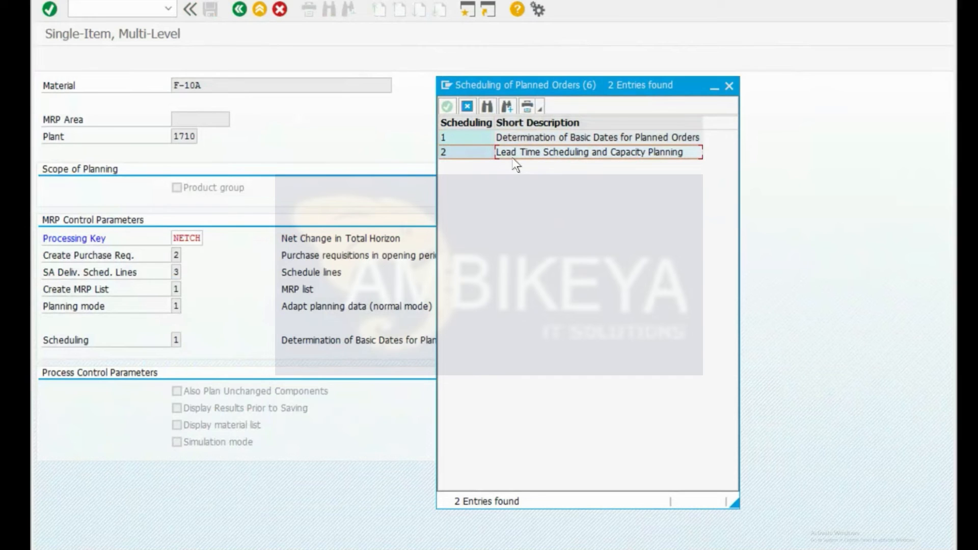
{"action": "left_click", "coordinate": [734, 89]}
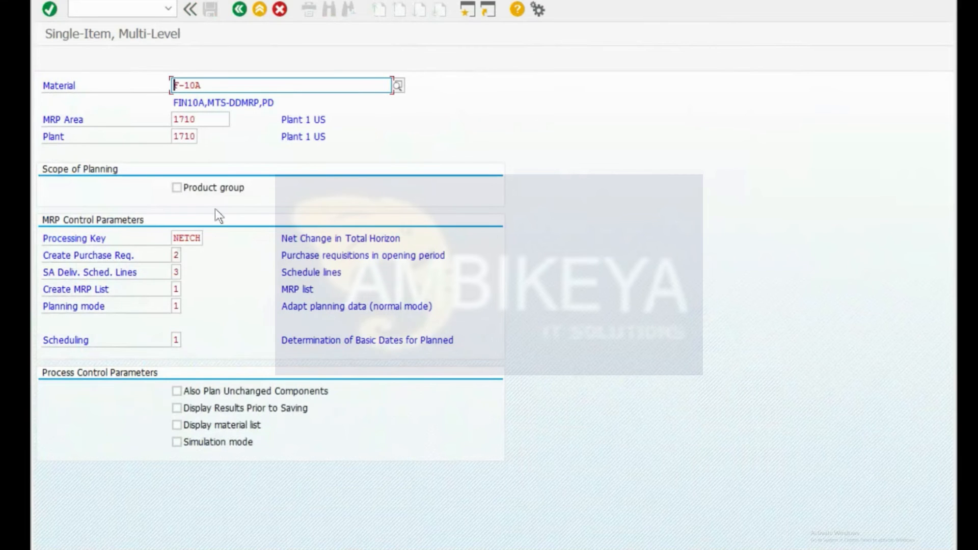
Step: Enable Simulation mode and Display material list, then execute the F-10A MRP run
{"action": "left_click", "coordinate": [177, 442]}
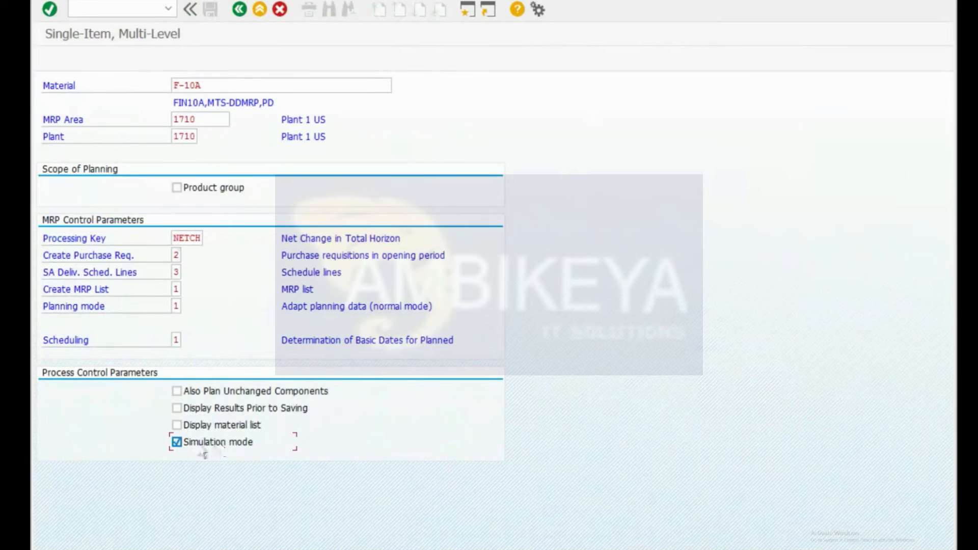
{"action": "key", "text": "Return"}
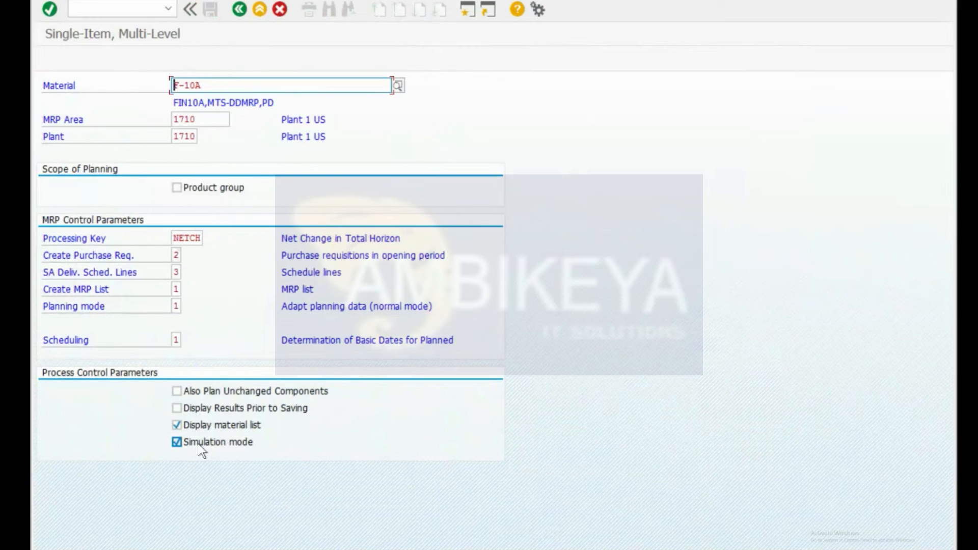
{"action": "key", "text": "Return"}
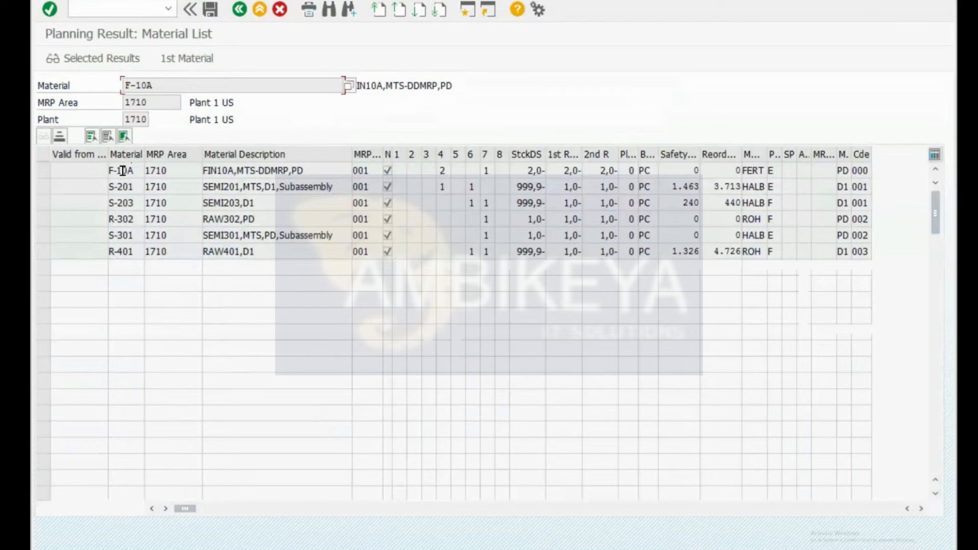
Step: Select the S-201 and S-203 rows in the planning result material list, leaving F-10A unselected
{"action": "left_click", "coordinate": [42, 171]}
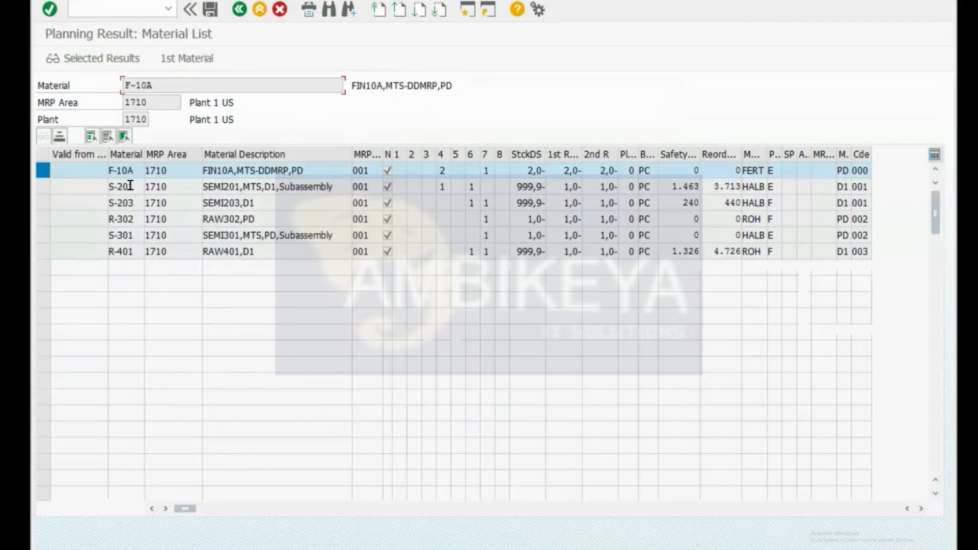
{"action": "left_click", "coordinate": [44, 185], "text": "ctrl"}
{"action": "left_click", "coordinate": [43, 203], "text": "ctrl"}
{"action": "left_click", "coordinate": [41, 172], "text": "ctrl"}
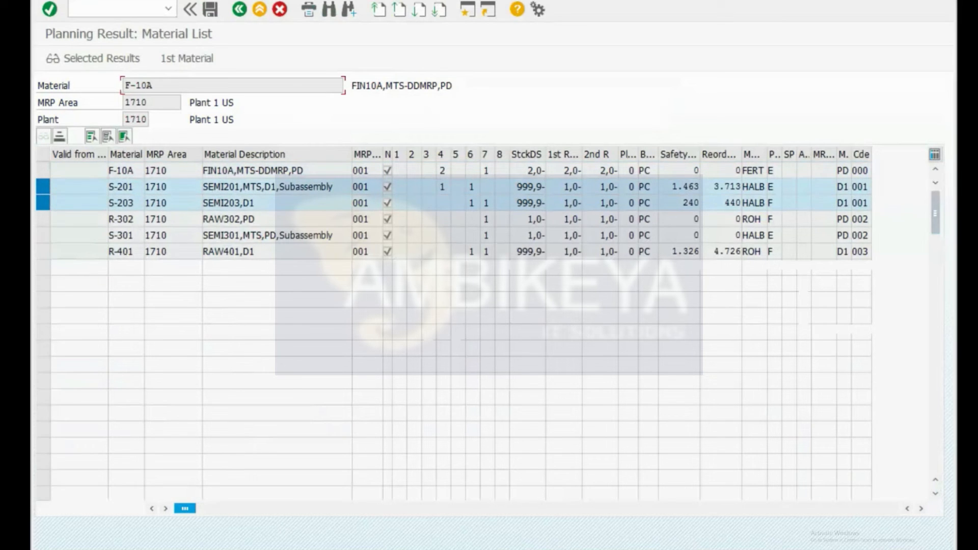
Step: Bring the bill of materials window forward and highlight the F-10A material number
{"action": "mouse_move", "coordinate": [181, 548]}
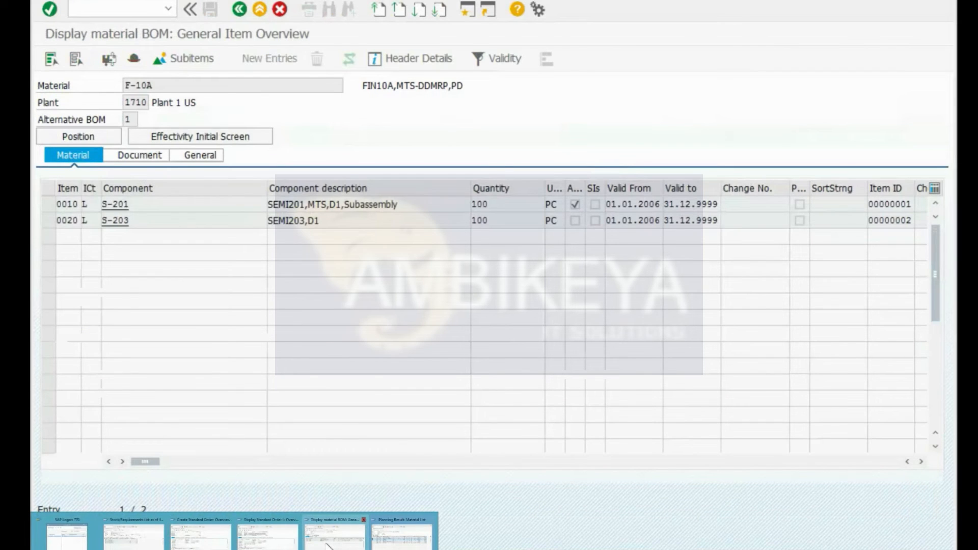
{"action": "left_click", "coordinate": [329, 546]}
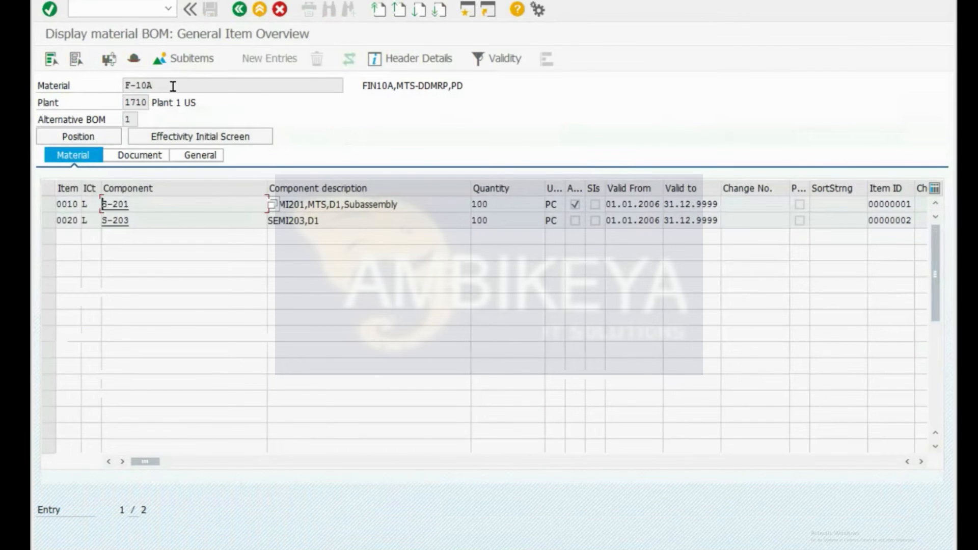
{"action": "left_click_drag", "start_coordinate": [173, 86], "coordinate": [88, 98]}
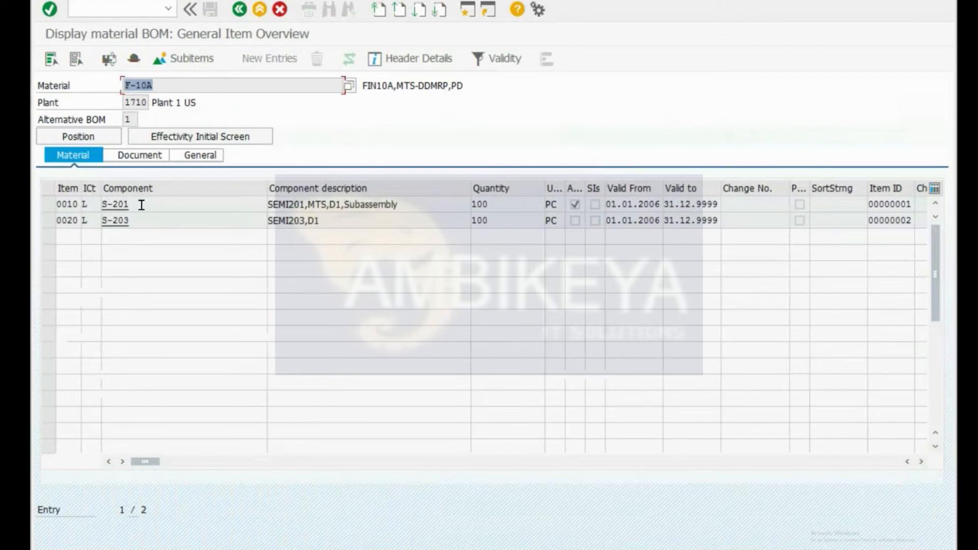
Step: Back in the planning result list, check the S-201 and S-203 entries, then deselect both rows
{"action": "key", "text": "alt+Tab"}
{"action": "left_click", "coordinate": [121, 189]}
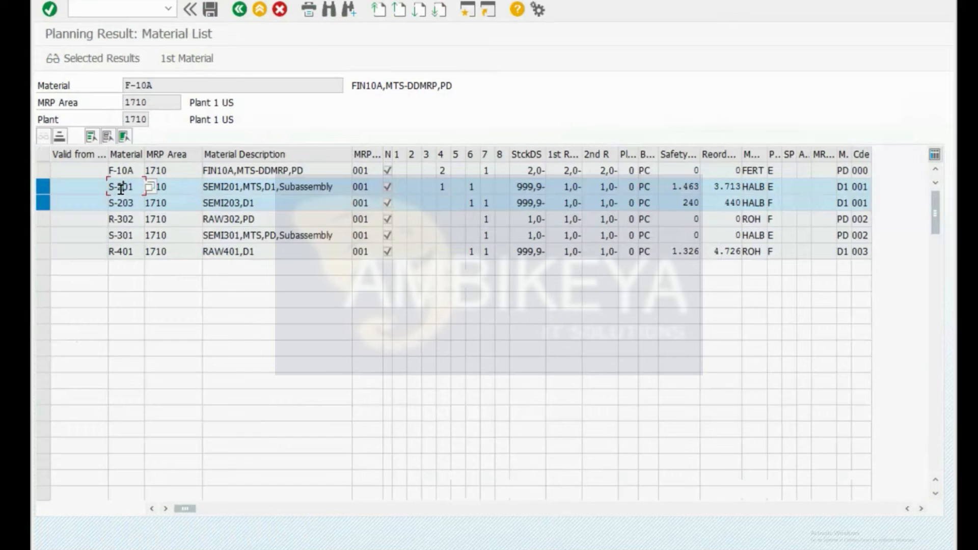
{"action": "left_click", "coordinate": [124, 203]}
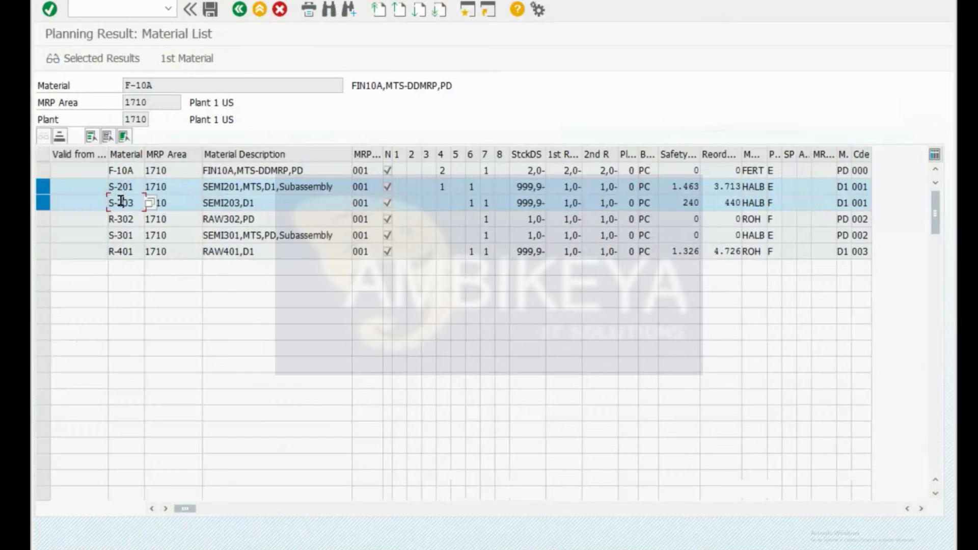
{"action": "left_click", "coordinate": [46, 191]}
{"action": "left_click", "coordinate": [44, 203]}
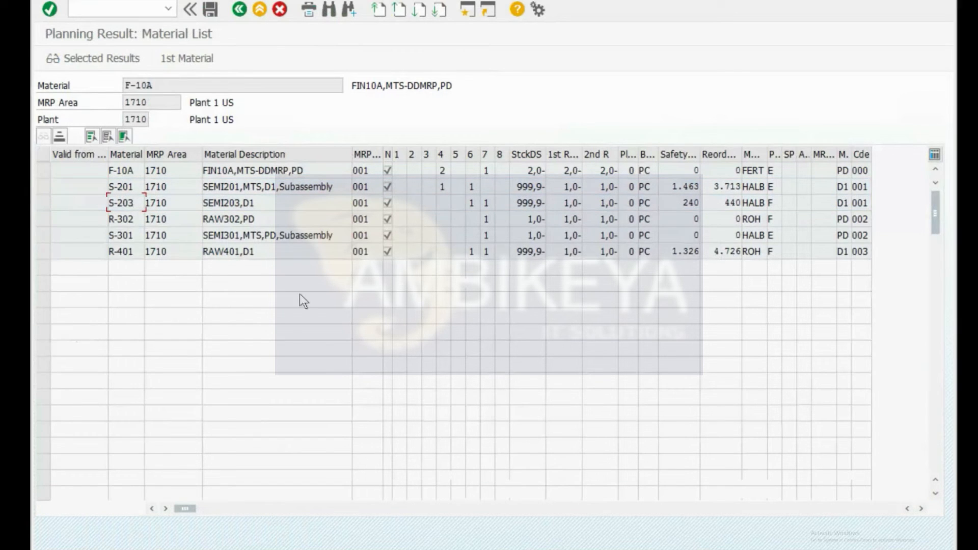
Step: Open the S-201 bill of materials and match its R-302 component in the material list
{"action": "key", "text": "alt+Tab"}
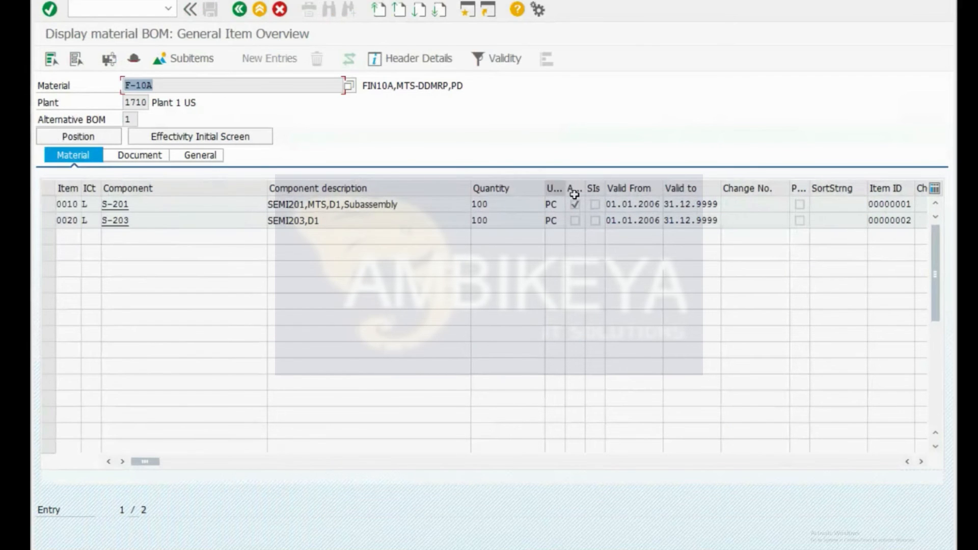
{"action": "key", "text": "Return"}
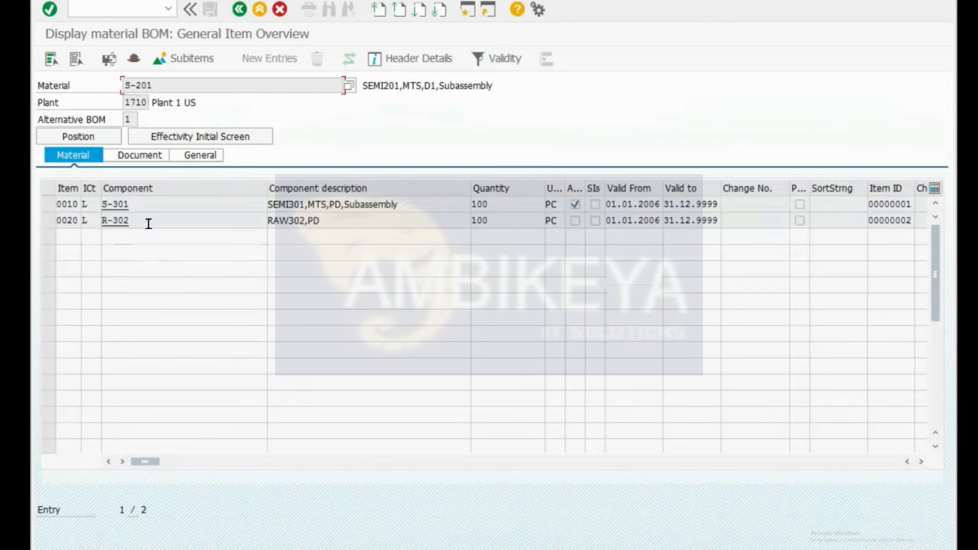
{"action": "key", "text": "alt+Tab"}
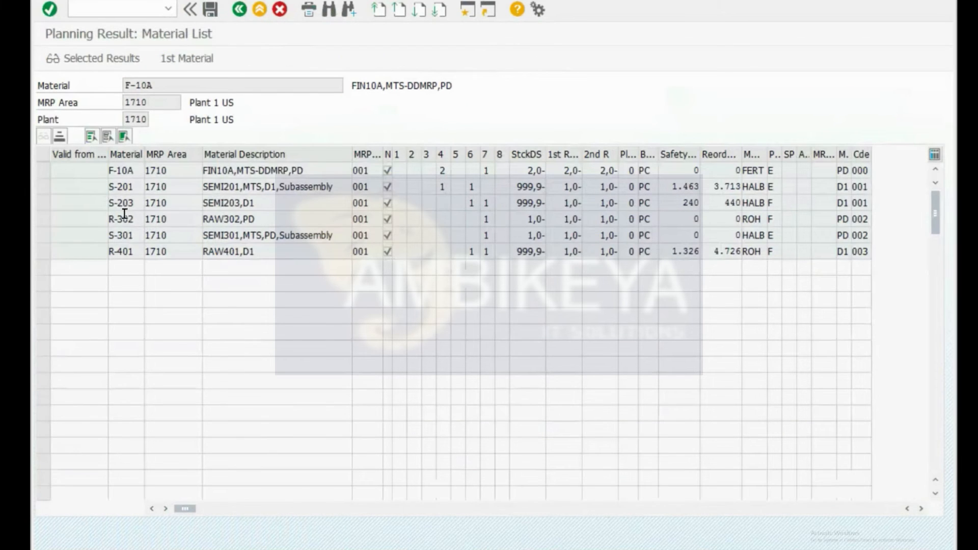
{"action": "left_click", "coordinate": [130, 219]}
Step: Drill into the S-301 subassembly's bill of materials showing R-401, then return to the planning result
{"action": "key", "text": "alt+Tab"}
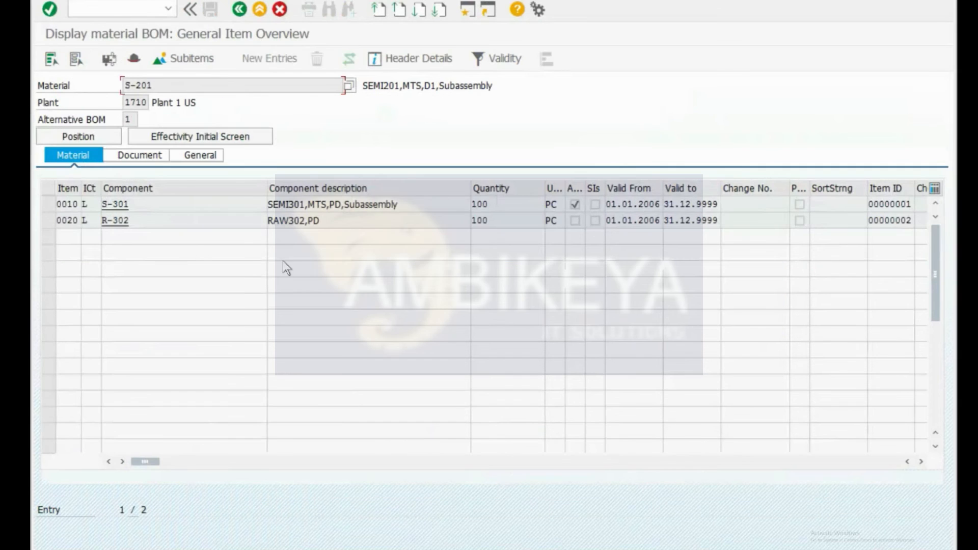
{"action": "double_click", "coordinate": [574, 204]}
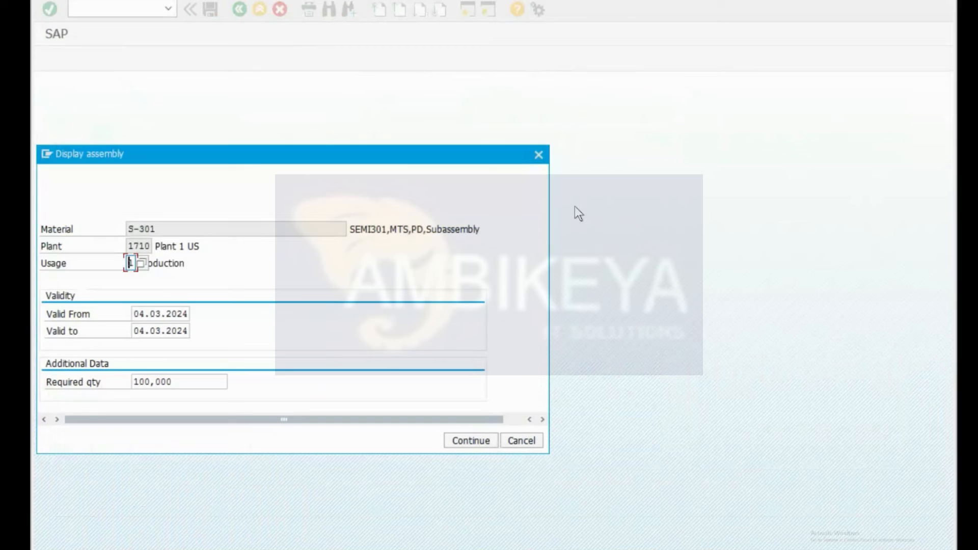
{"action": "key", "text": "Return"}
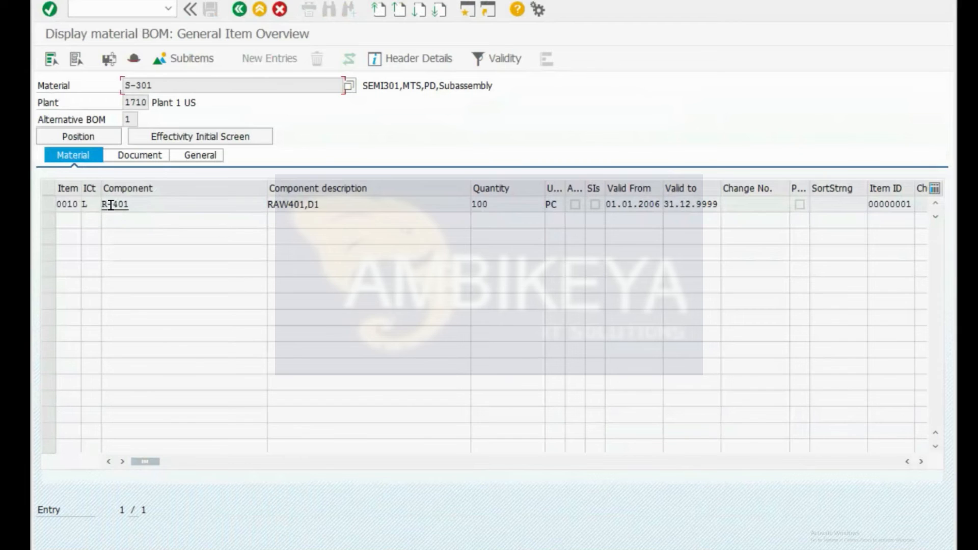
{"action": "key", "text": "alt+Tab"}
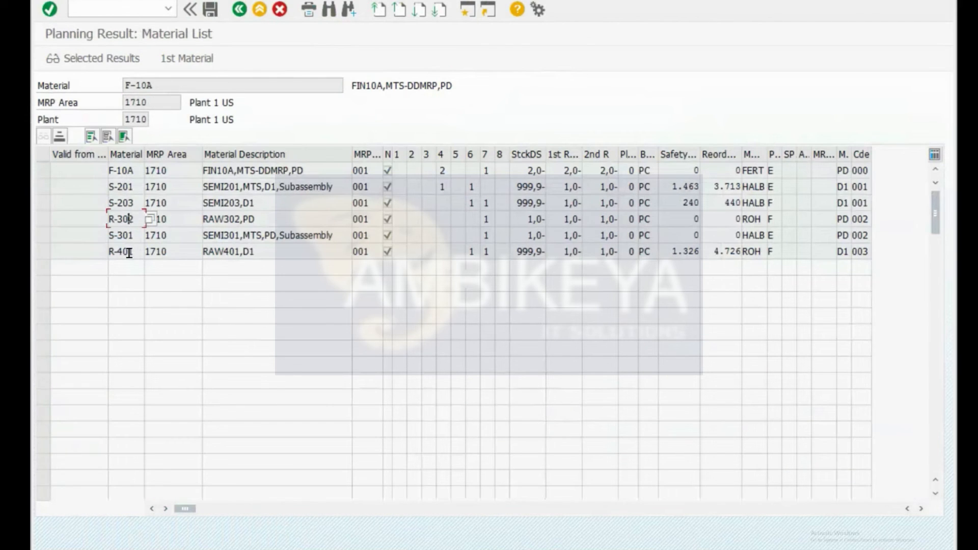
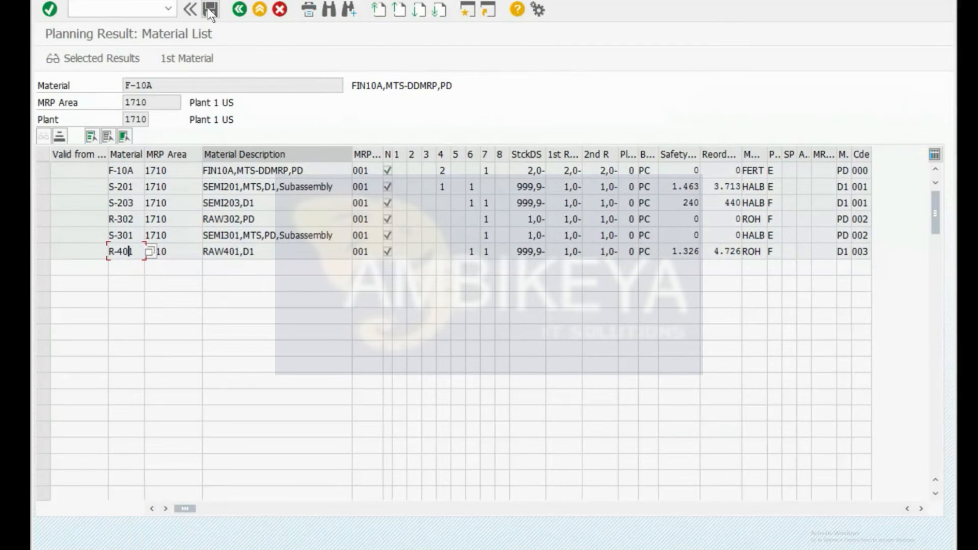
Step: Enter /nMD03 to open single-item, single-level MRP for F-10A in plant 1710
{"action": "key", "text": "ctrl+slash"}
{"action": "type", "text": "/nm"}
{"action": "type", "text": "d03"}
{"action": "key", "text": "Return"}
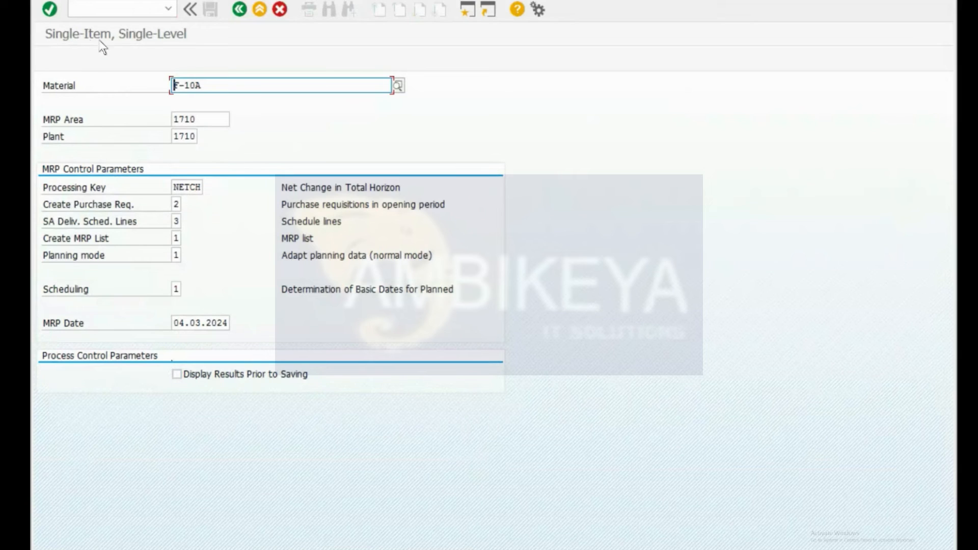
Step: Run single-level MRP for F-10A with results shown before saving, then start MD02 via /nmd02
{"action": "left_click", "coordinate": [176, 374]}
{"action": "key", "text": "Return"}
{"action": "key", "text": "Return"}
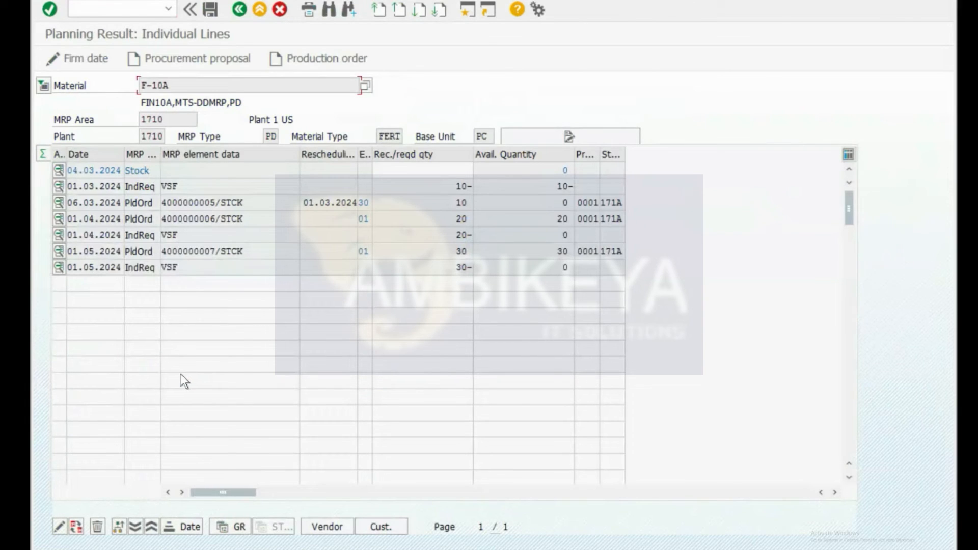
{"action": "left_click", "coordinate": [111, 6]}
{"action": "type", "text": "/nmd02"}
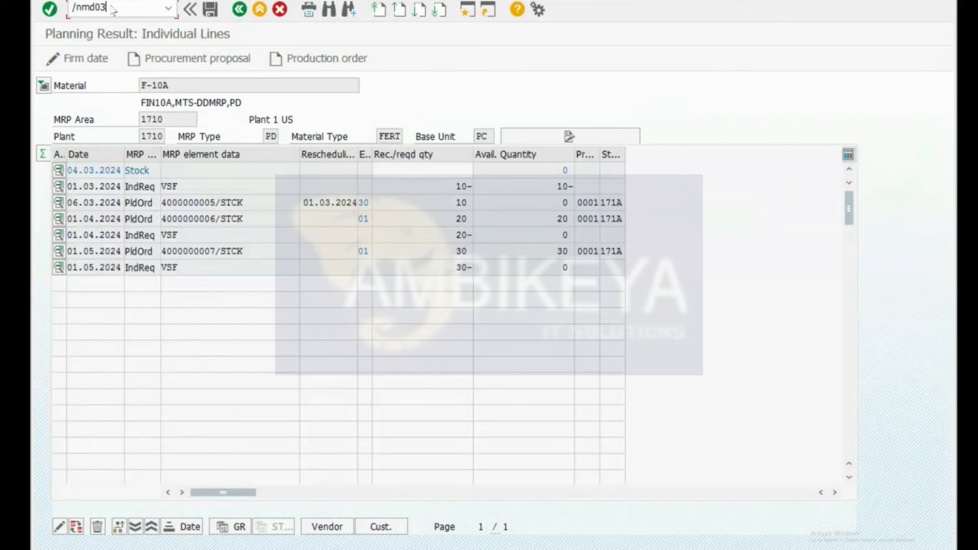
{"action": "key", "text": "Return"}
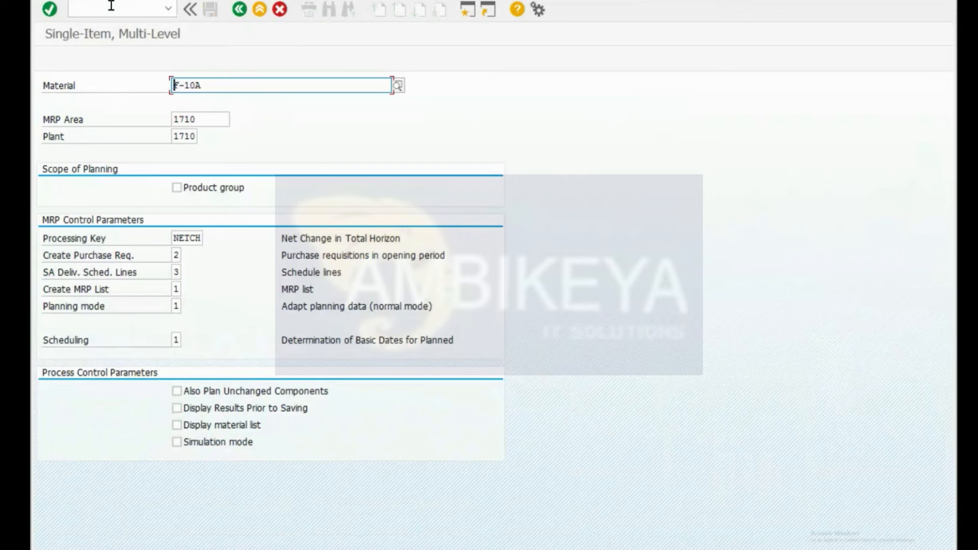
Step: Execute multi-level MRP for F-10A and review the statistics: 6 materials with exceptions, 5 planned orders
{"action": "key", "text": "Return"}
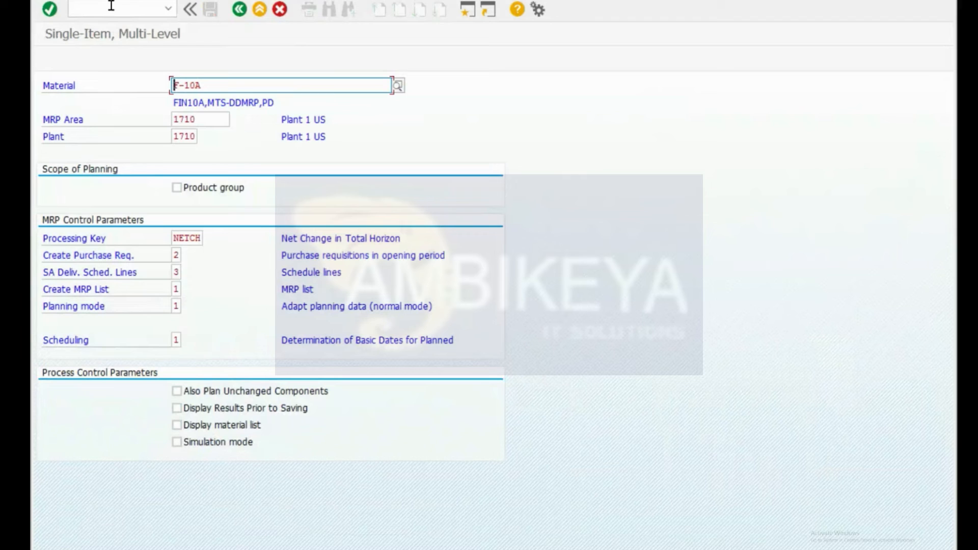
{"action": "key", "text": "Return"}
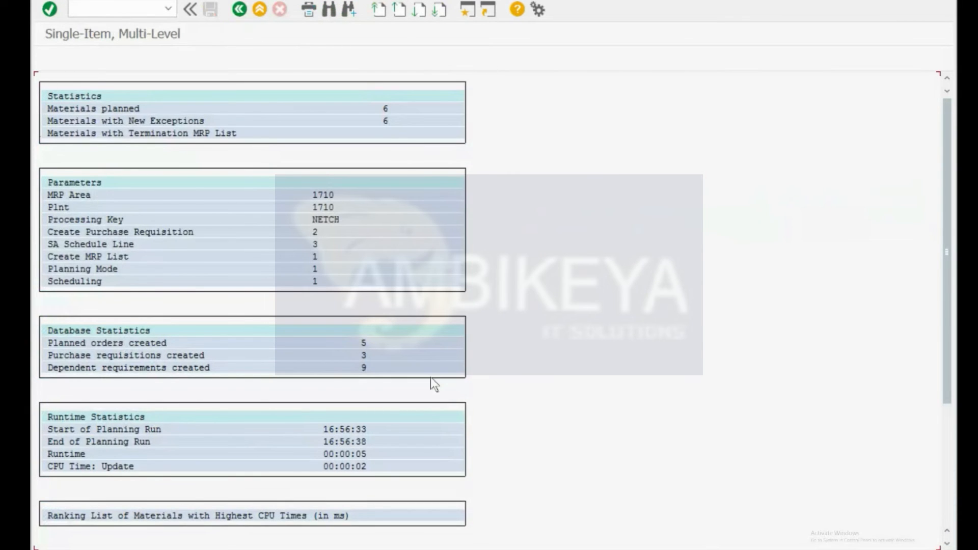
{"action": "left_click", "coordinate": [75, 109]}
{"action": "left_click", "coordinate": [376, 123]}
{"action": "left_click", "coordinate": [323, 193]}
{"action": "left_click", "coordinate": [321, 205]}
{"action": "left_click", "coordinate": [71, 343]}
{"action": "left_click", "coordinate": [364, 344]}
Step: Review F-10A in the CPU-time ranking: runtime 1.522, read 13, net calculation 59, BOM 29
{"action": "scroll", "coordinate": [355, 365], "scroll_direction": "down", "scroll_amount": 5}
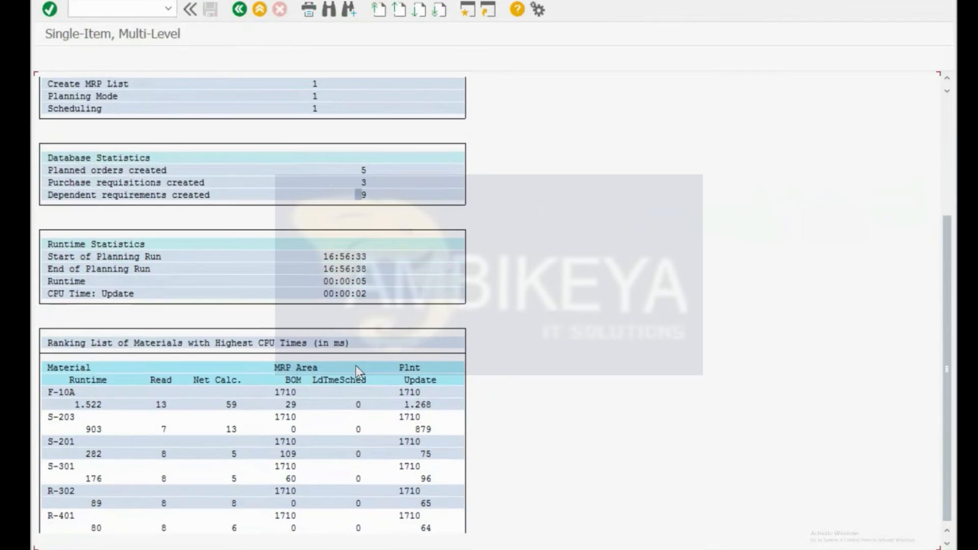
{"action": "scroll", "coordinate": [356, 365], "scroll_direction": "down", "scroll_amount": 1}
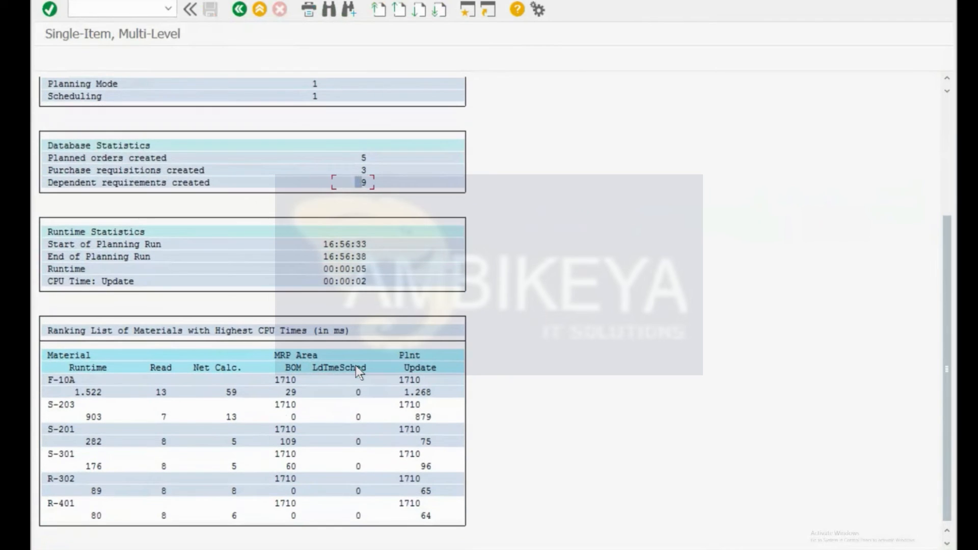
{"action": "left_click", "coordinate": [61, 380]}
{"action": "left_click", "coordinate": [92, 392]}
{"action": "left_click", "coordinate": [160, 392]}
{"action": "left_click", "coordinate": [228, 401]}
{"action": "left_click", "coordinate": [283, 392]}
{"action": "left_click", "coordinate": [57, 380]}
{"action": "left_click", "coordinate": [289, 392]}
{"action": "key", "text": "alt+Tab"}
{"action": "key", "text": "F3"}
{"action": "key", "text": "F3"}
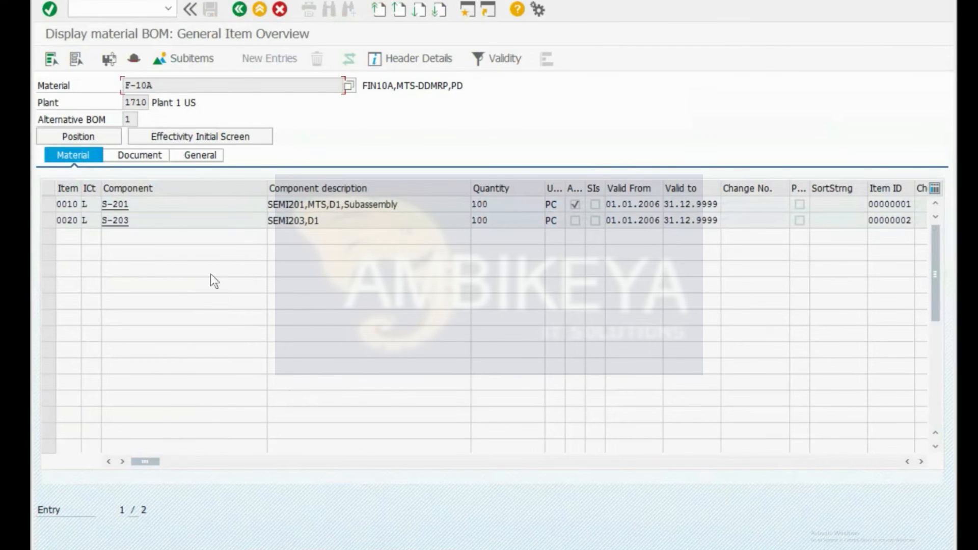
{"action": "left_click", "coordinate": [132, 54]}
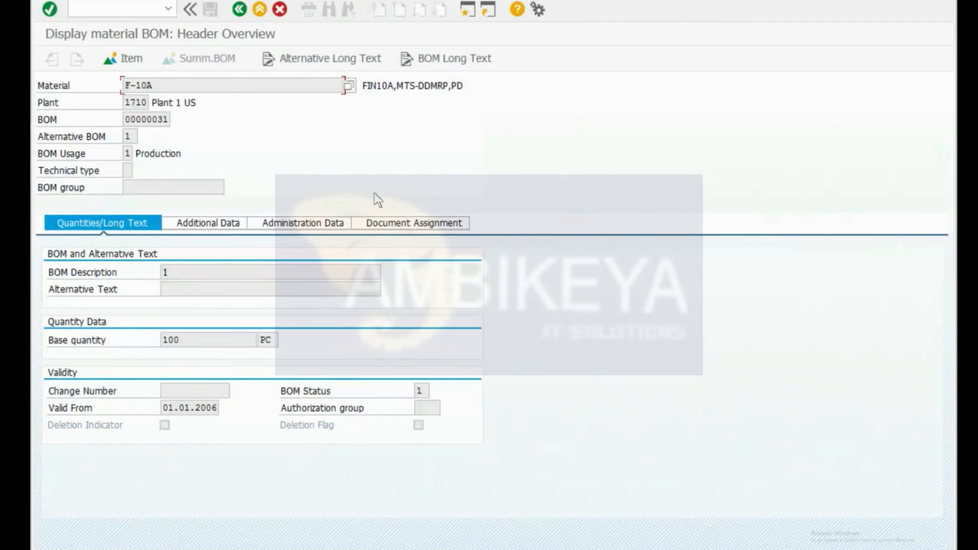
{"action": "key", "text": "F3"}
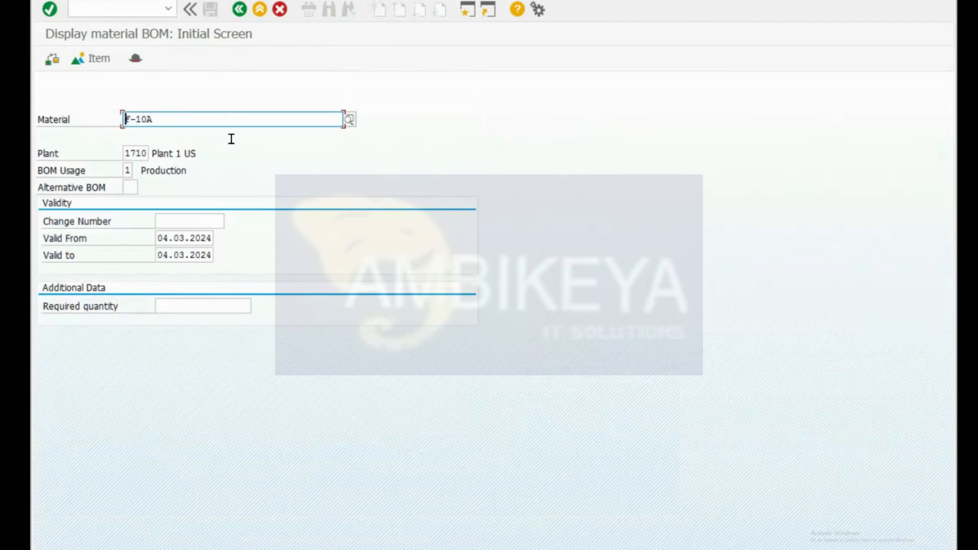
{"action": "left_click", "coordinate": [122, 195]}
{"action": "key", "text": "Return"}
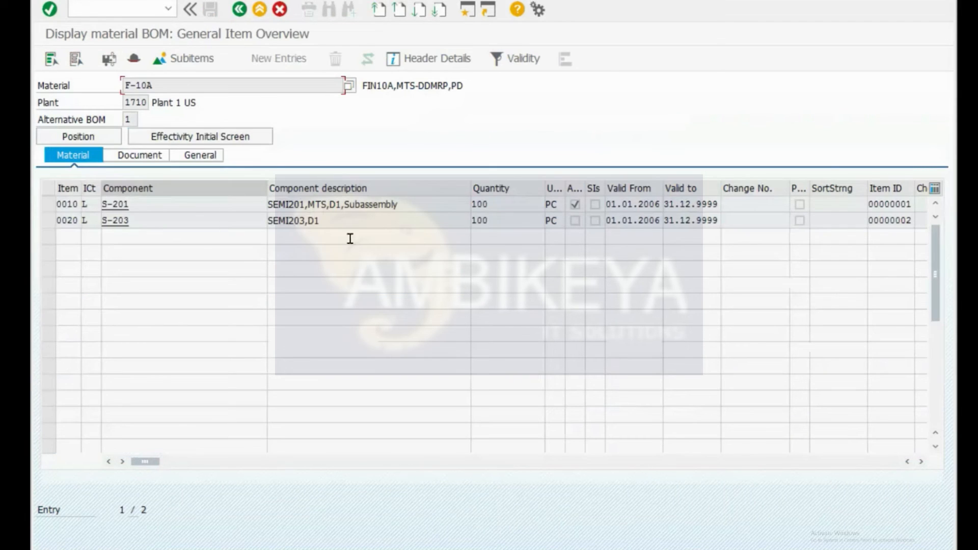
{"action": "left_click", "coordinate": [132, 58]}
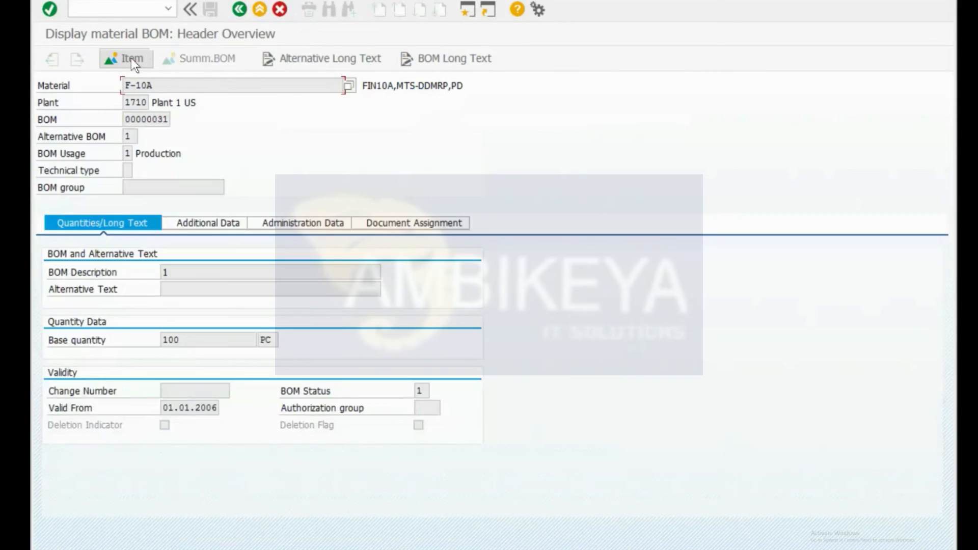
{"action": "left_click", "coordinate": [183, 225]}
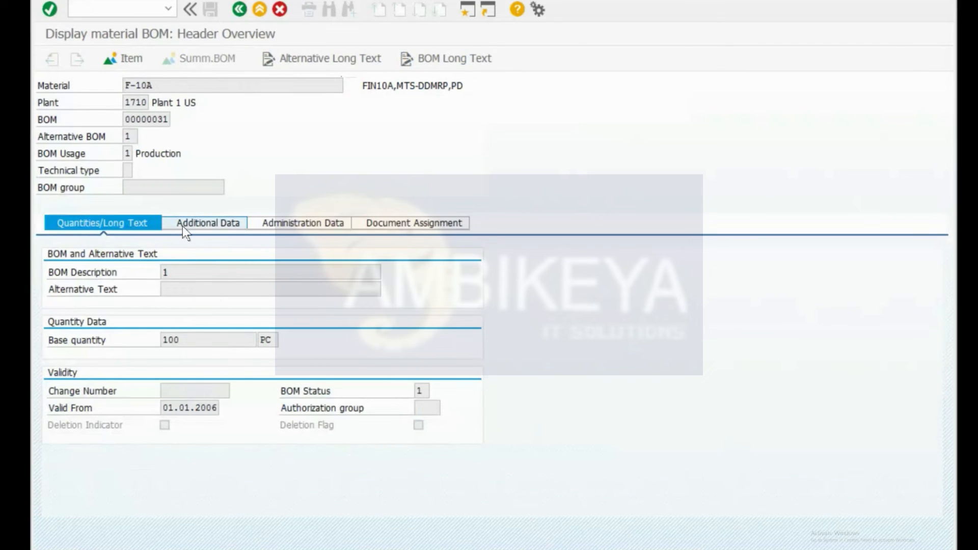
{"action": "left_click", "coordinate": [316, 226]}
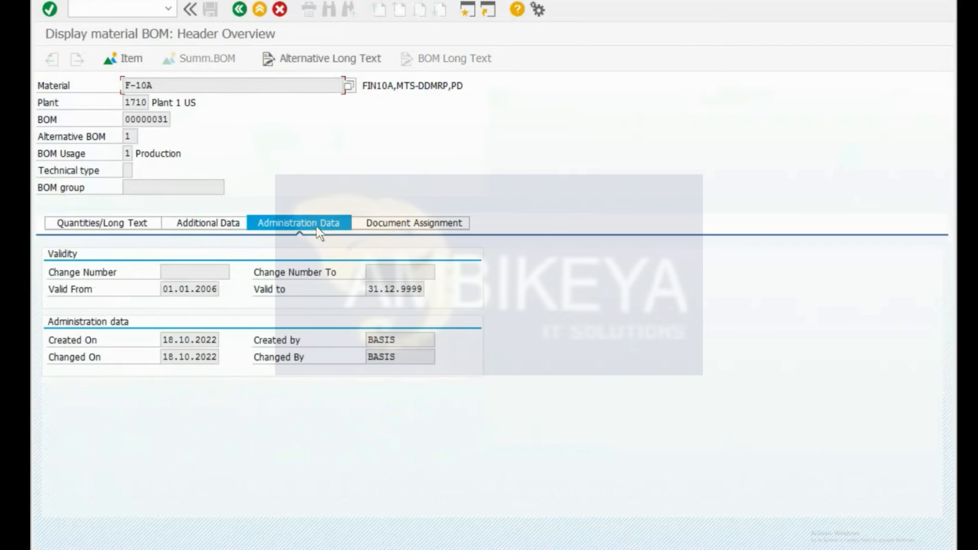
{"action": "left_click", "coordinate": [406, 225]}
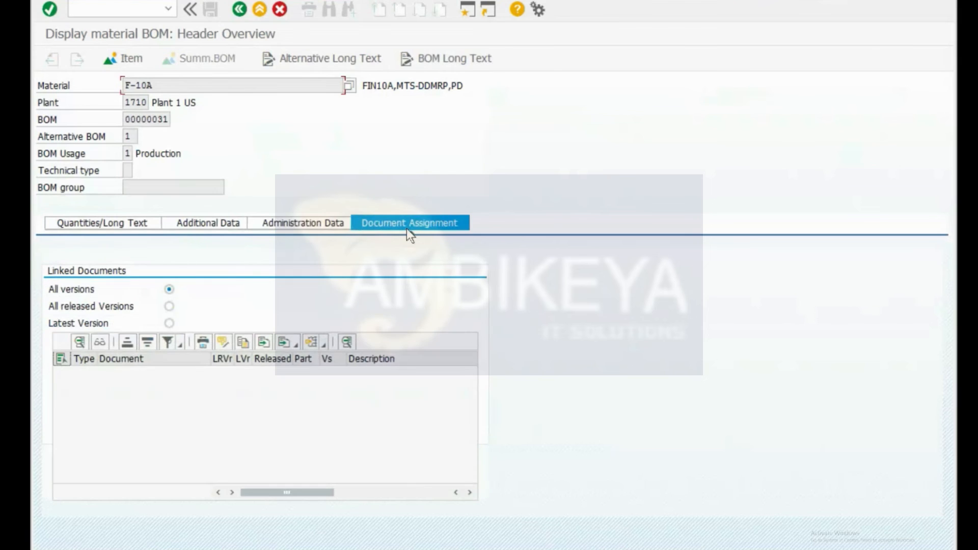
{"action": "left_click_drag", "start_coordinate": [151, 113], "coordinate": [207, 130]}
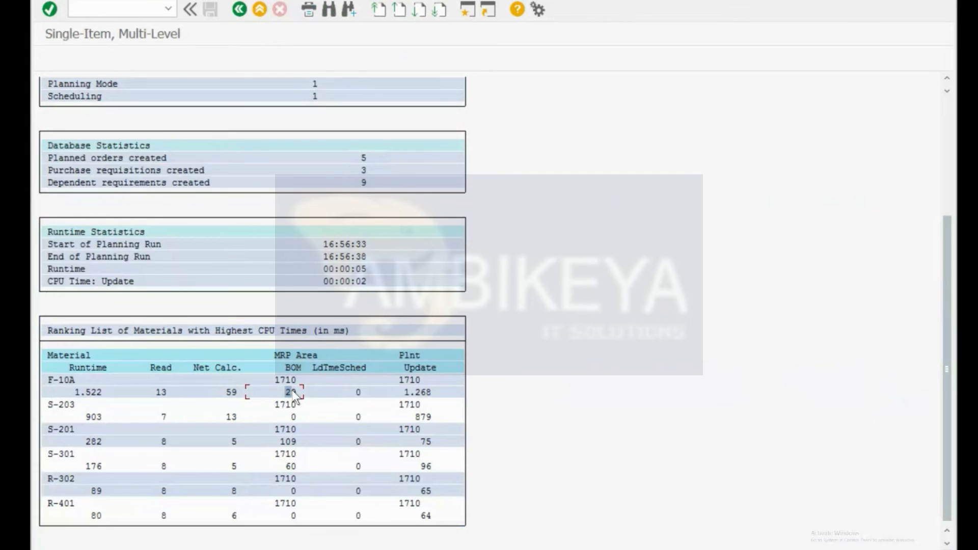
Step: Review F-10A's BOM time of 29 and the 5-second planning runtime with its end time
{"action": "left_click", "coordinate": [297, 367]}
{"action": "left_click", "coordinate": [294, 392]}
{"action": "left_click", "coordinate": [290, 390]}
{"action": "scroll", "coordinate": [255, 405], "scroll_direction": "up", "scroll_amount": 2}
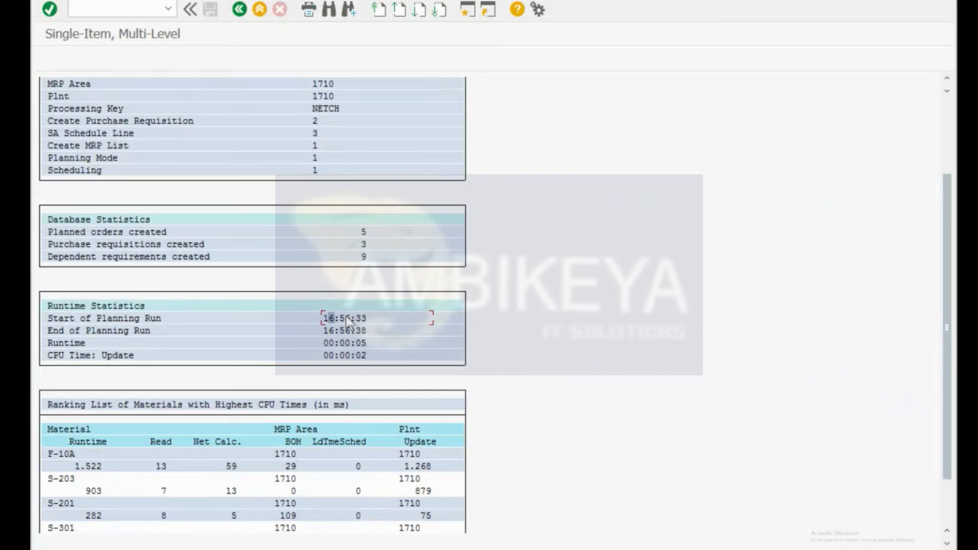
{"action": "left_click", "coordinate": [331, 329]}
{"action": "left_click", "coordinate": [332, 343]}
Step: Bring F-10A's Stock/Requirements List window for plant 1710 to the front
{"action": "scroll", "coordinate": [582, 199], "scroll_direction": "up", "scroll_amount": 3}
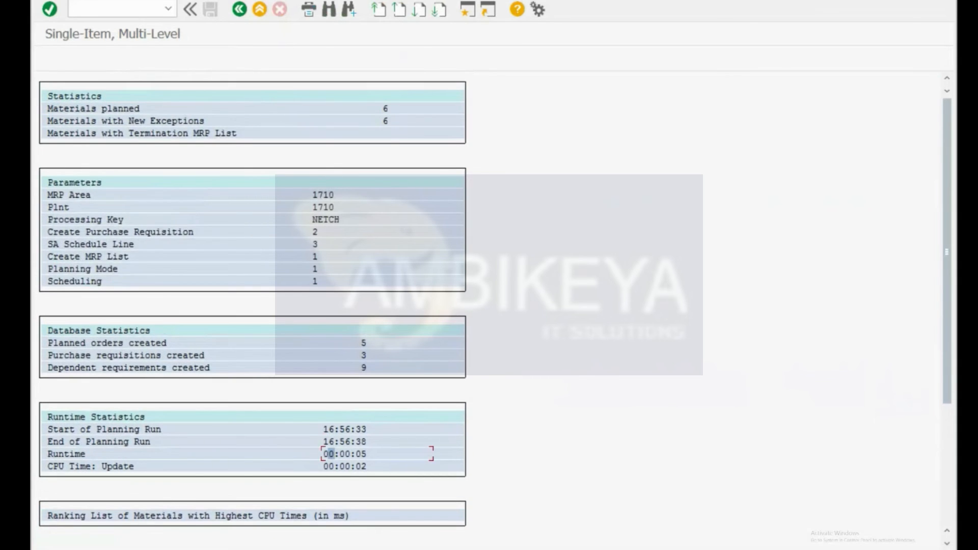
{"action": "mouse_move", "coordinate": [136, 549]}
{"action": "left_click", "coordinate": [136, 548]}
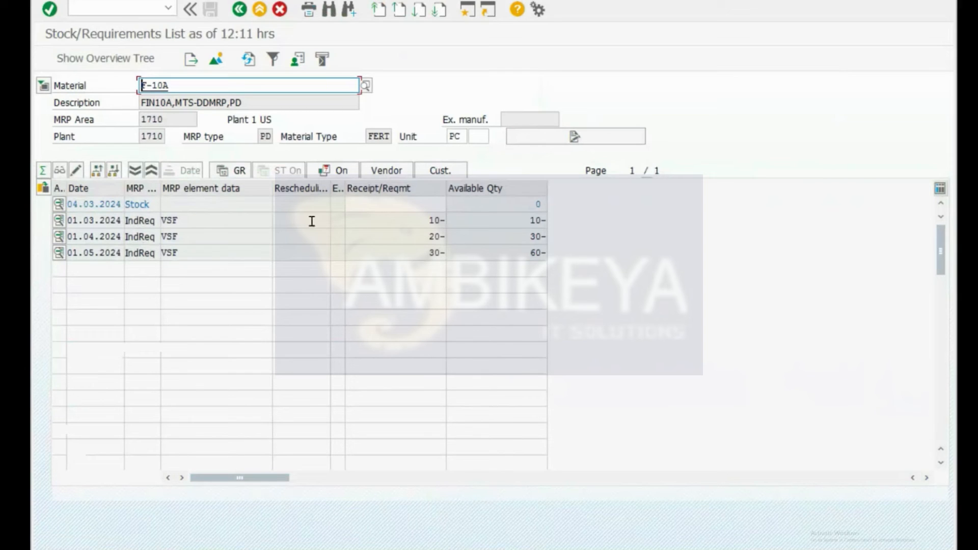
Step: Refresh F-10A's stock/requirements list so the new planned orders appear
{"action": "left_click", "coordinate": [415, 220]}
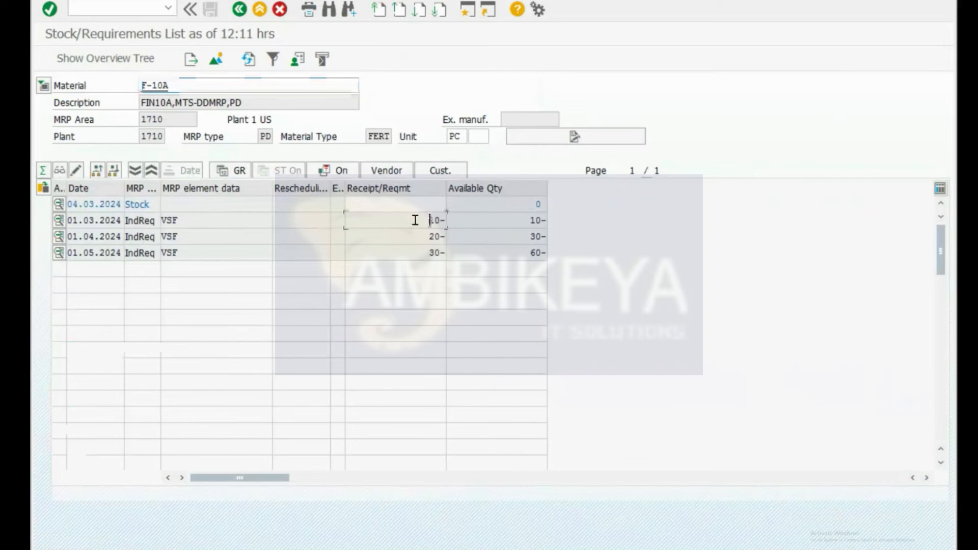
{"action": "left_click", "coordinate": [246, 57]}
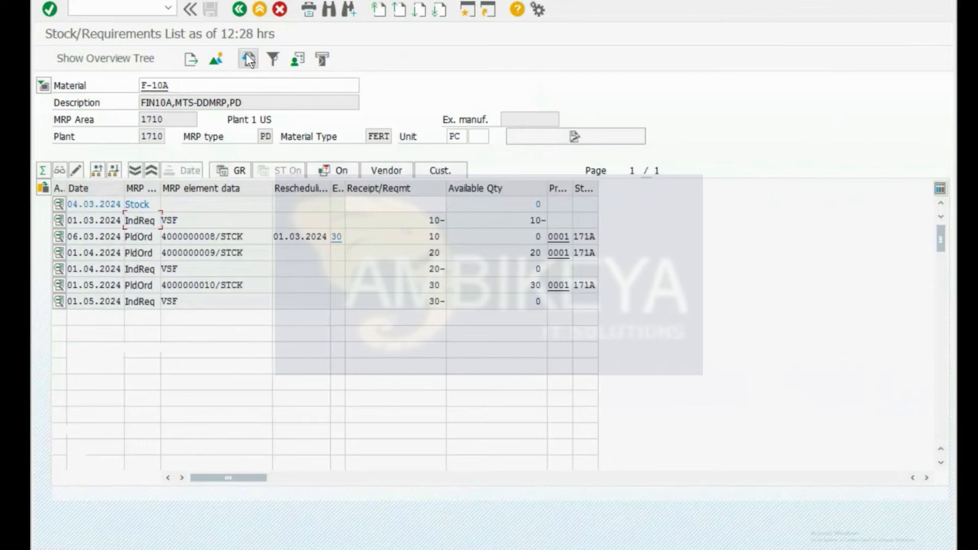
{"action": "left_click", "coordinate": [148, 253]}
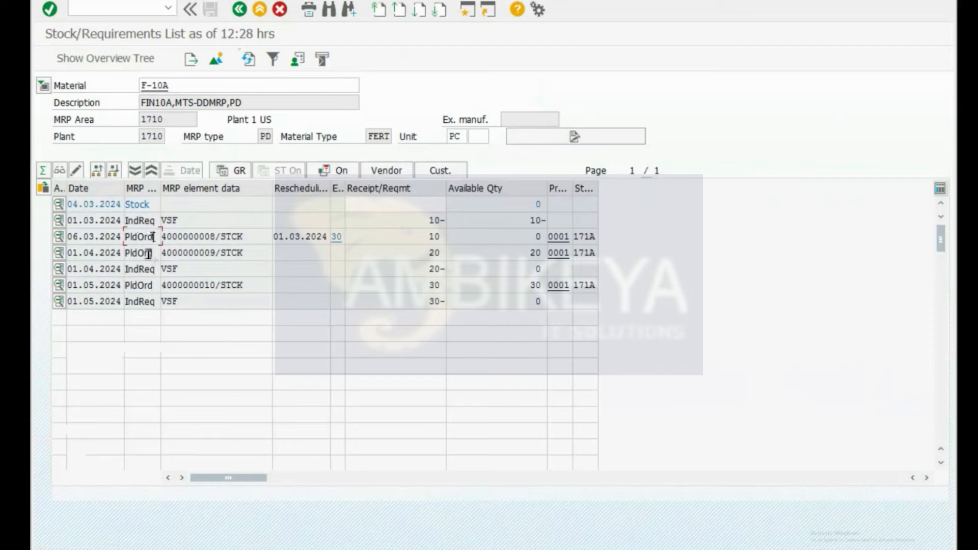
{"action": "left_click", "coordinate": [147, 285]}
{"action": "left_click_drag", "start_coordinate": [71, 220], "coordinate": [122, 220]}
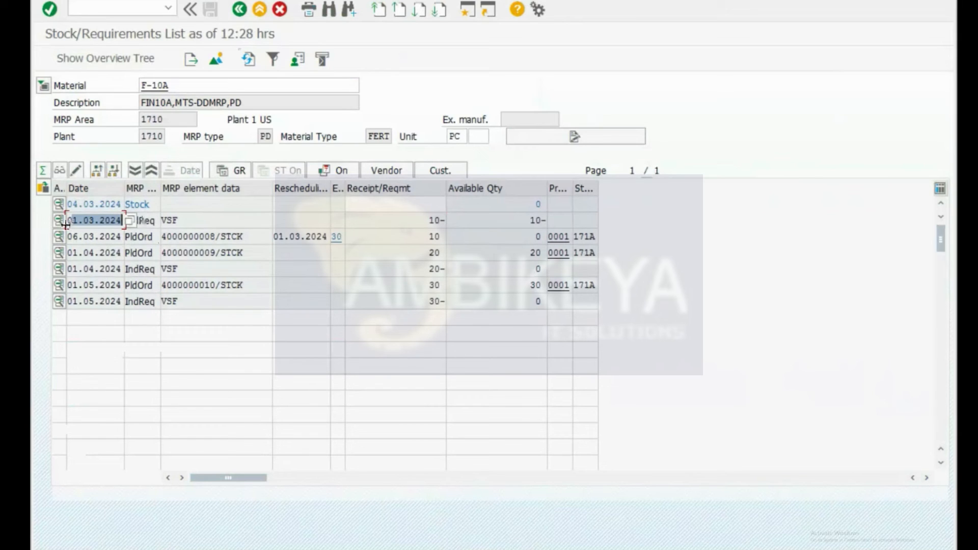
{"action": "left_click", "coordinate": [327, 221]}
{"action": "key", "text": "Tab"}
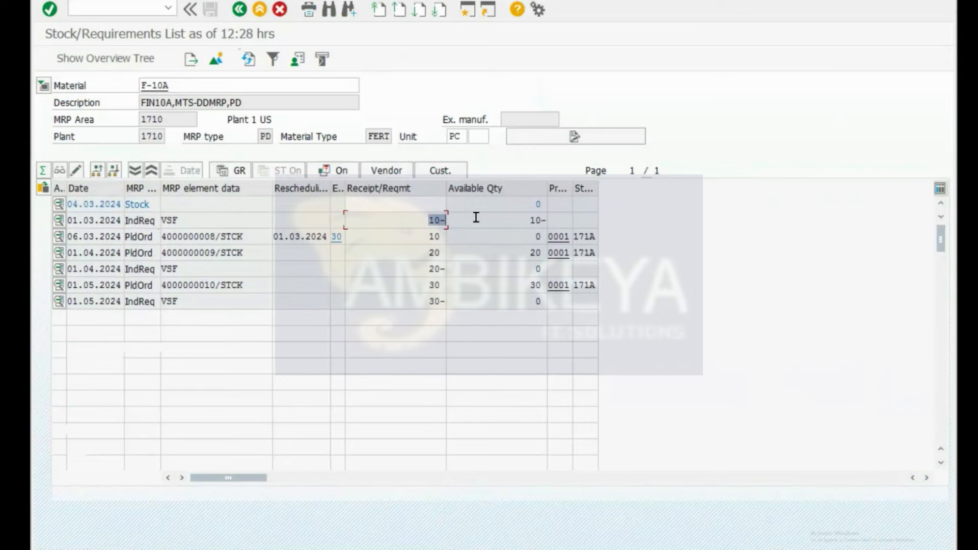
{"action": "left_click", "coordinate": [138, 238]}
{"action": "double_click", "coordinate": [437, 236]}
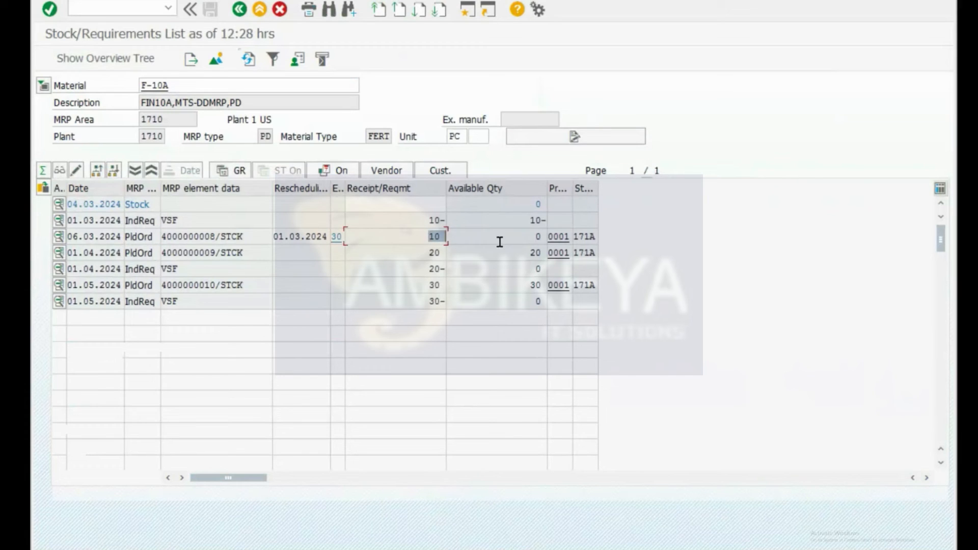
{"action": "double_click", "coordinate": [539, 237]}
{"action": "left_click", "coordinate": [199, 237]}
{"action": "double_click", "coordinate": [199, 237]}
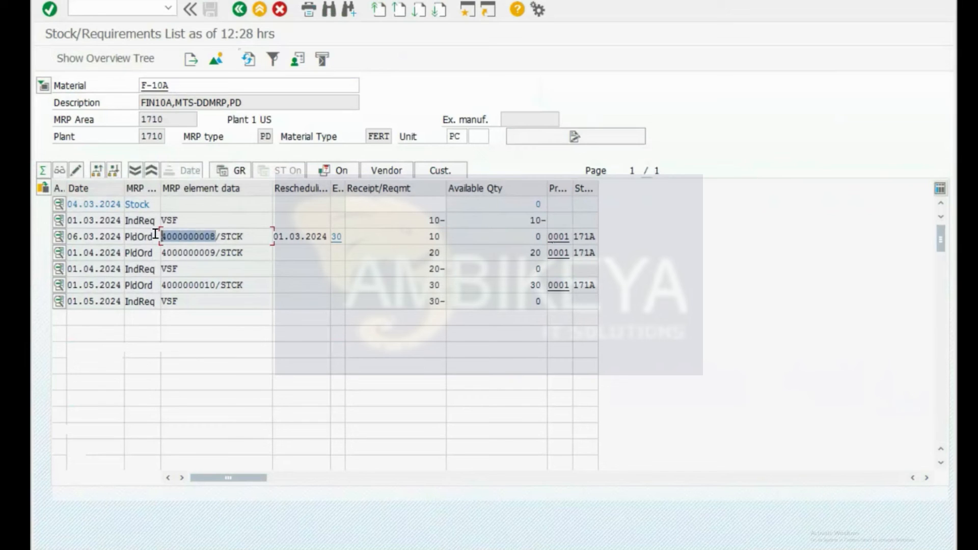
{"action": "left_click", "coordinate": [179, 238]}
{"action": "double_click", "coordinate": [180, 237]}
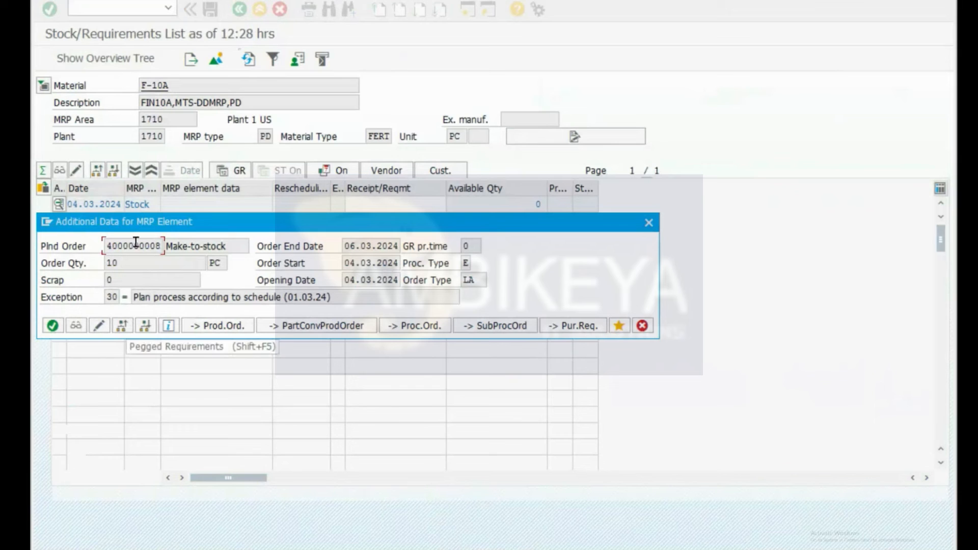
Step: Review the order header: dates, quantity 10, scrap 0, plant 1710, storage location 171A, version 0001
{"action": "left_click", "coordinate": [80, 328]}
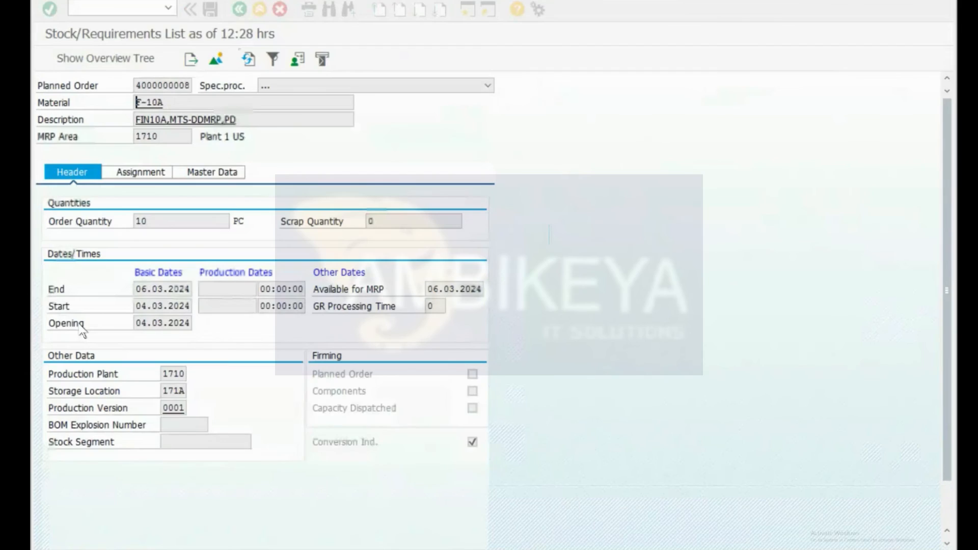
{"action": "left_click", "coordinate": [141, 306]}
{"action": "left_click", "coordinate": [158, 289]}
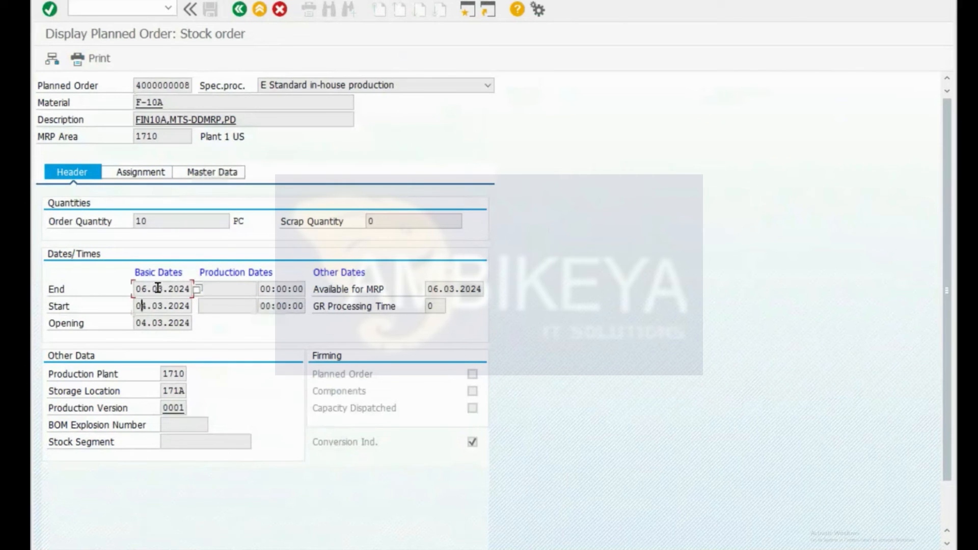
{"action": "left_click_drag", "start_coordinate": [146, 219], "coordinate": [118, 216]}
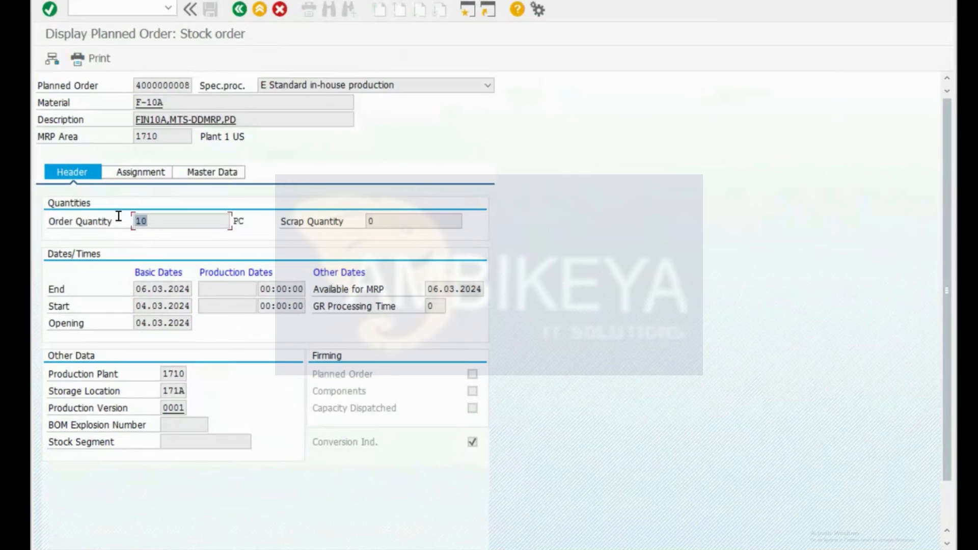
{"action": "left_click", "coordinate": [380, 222]}
{"action": "left_click_drag", "start_coordinate": [407, 222], "coordinate": [320, 225]}
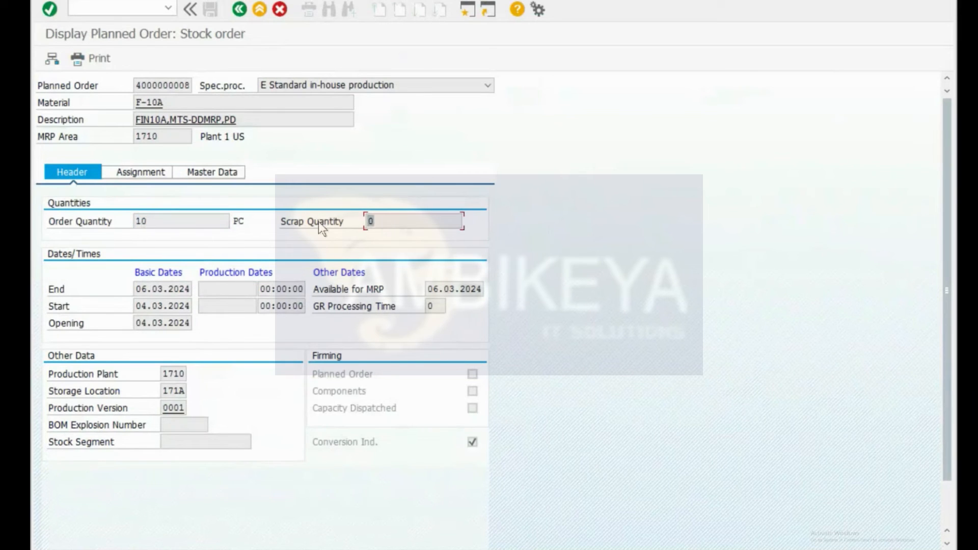
{"action": "left_click", "coordinate": [170, 373]}
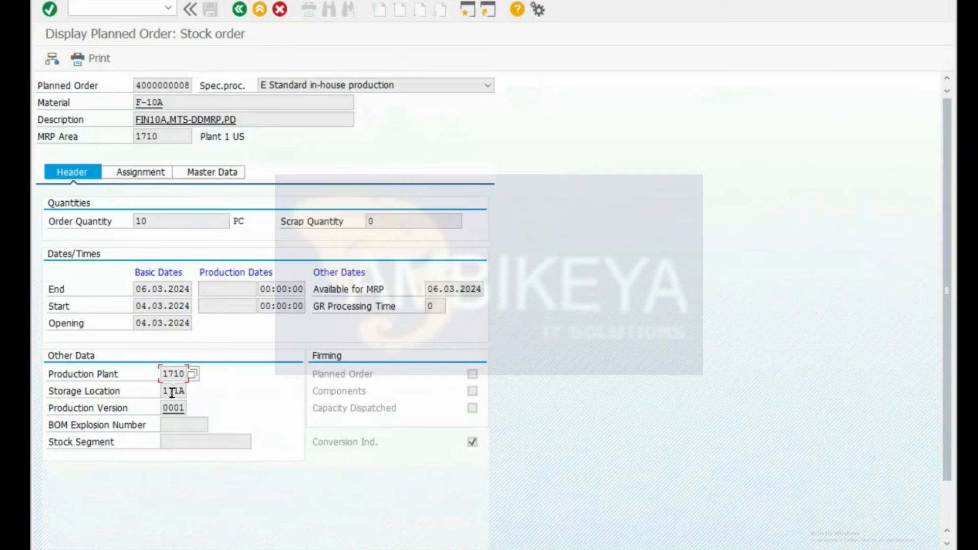
{"action": "left_click", "coordinate": [173, 393]}
{"action": "left_click", "coordinate": [172, 409]}
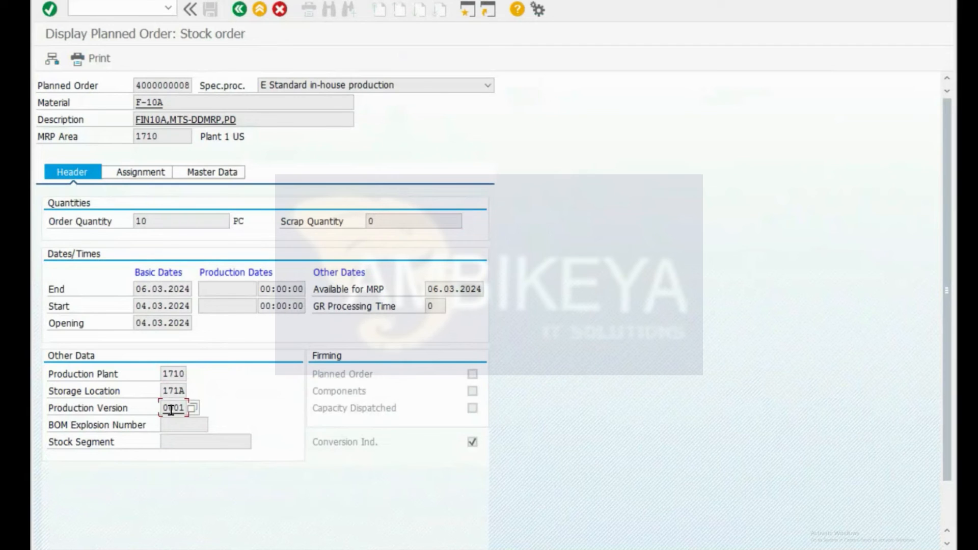
Step: Check the assignment data: MRP controller 001 and production supervisor YB1
{"action": "left_click", "coordinate": [148, 172]}
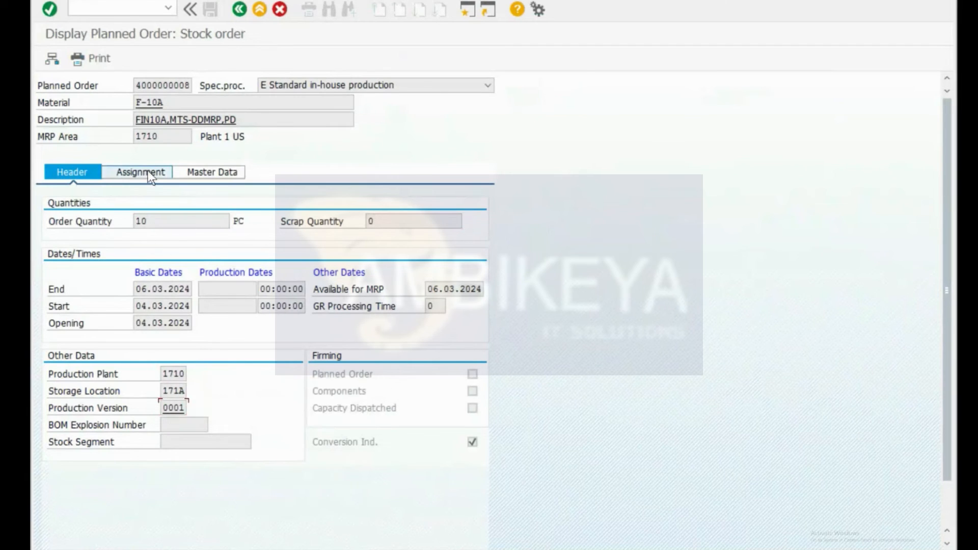
{"action": "left_click", "coordinate": [180, 222]}
{"action": "left_click", "coordinate": [185, 239]}
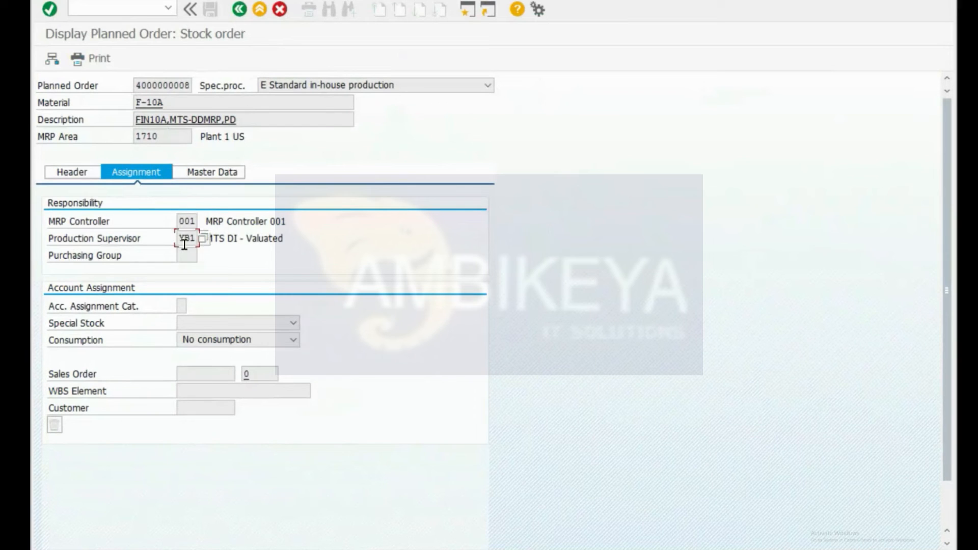
Step: Check master data (in-house time 2, lot sizing EX, BOM alternative 1), then return to the list
{"action": "left_click", "coordinate": [222, 173]}
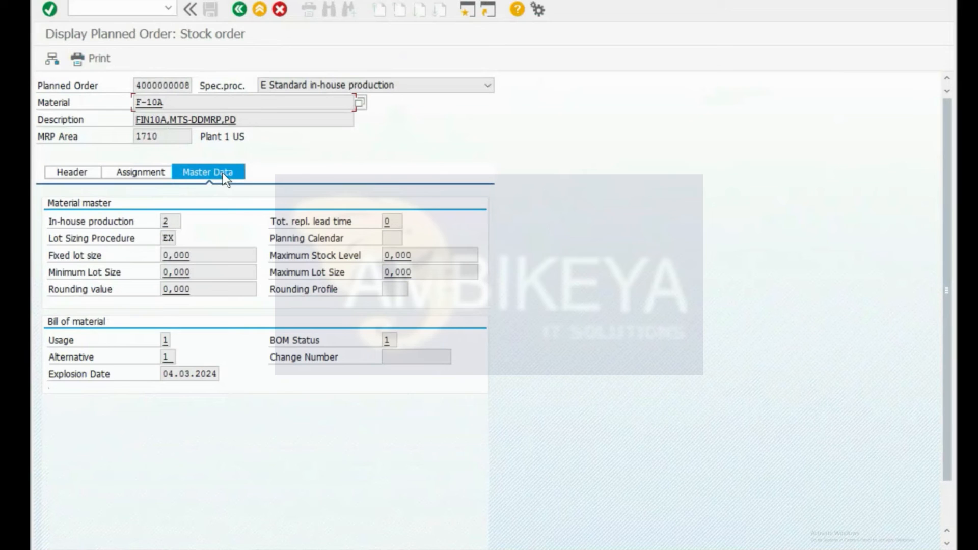
{"action": "left_click", "coordinate": [167, 223]}
{"action": "left_click", "coordinate": [168, 238]}
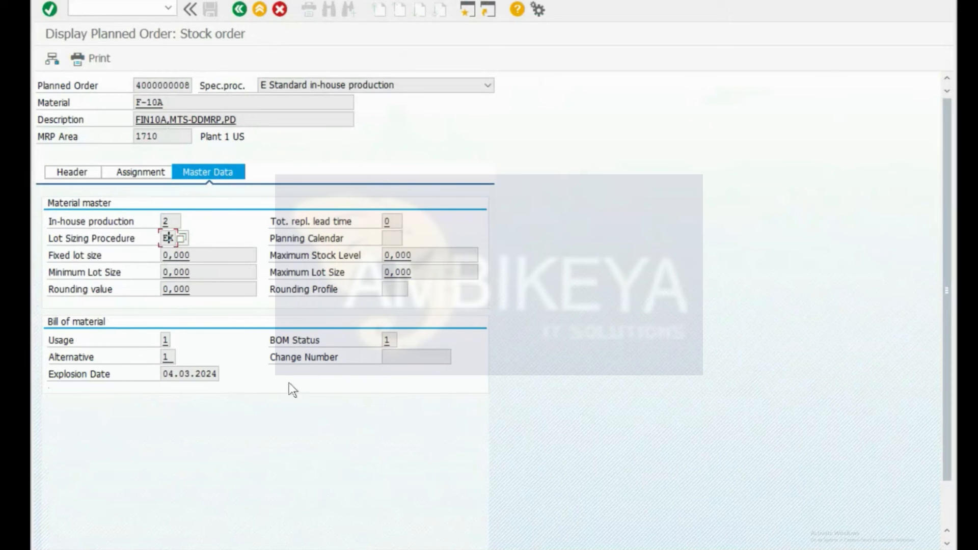
{"action": "left_click", "coordinate": [170, 358]}
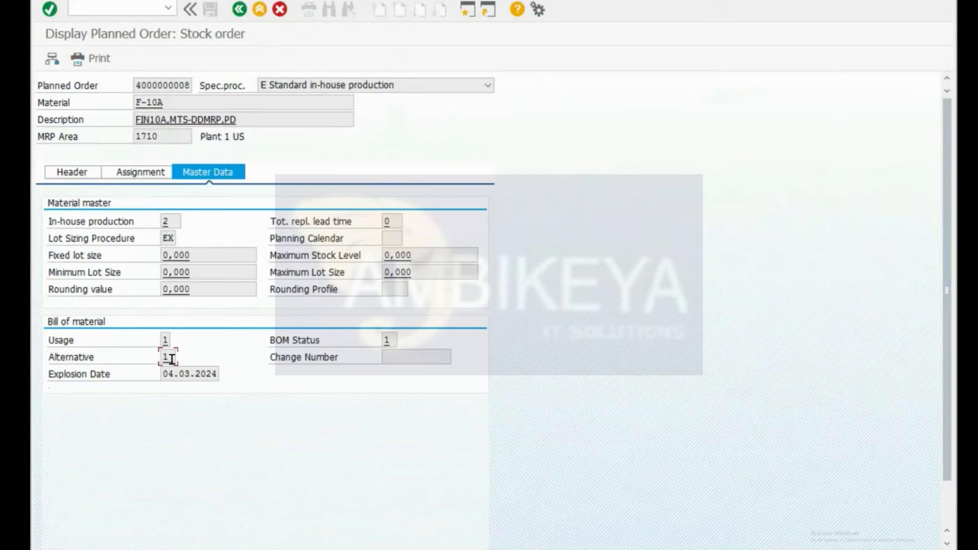
{"action": "left_click", "coordinate": [389, 340]}
{"action": "left_click", "coordinate": [80, 173]}
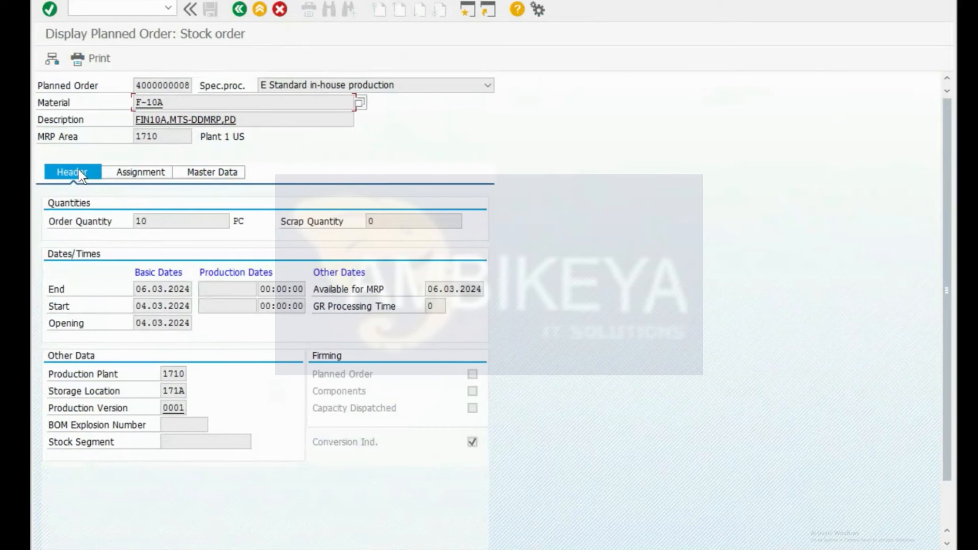
{"action": "left_click", "coordinate": [239, 10]}
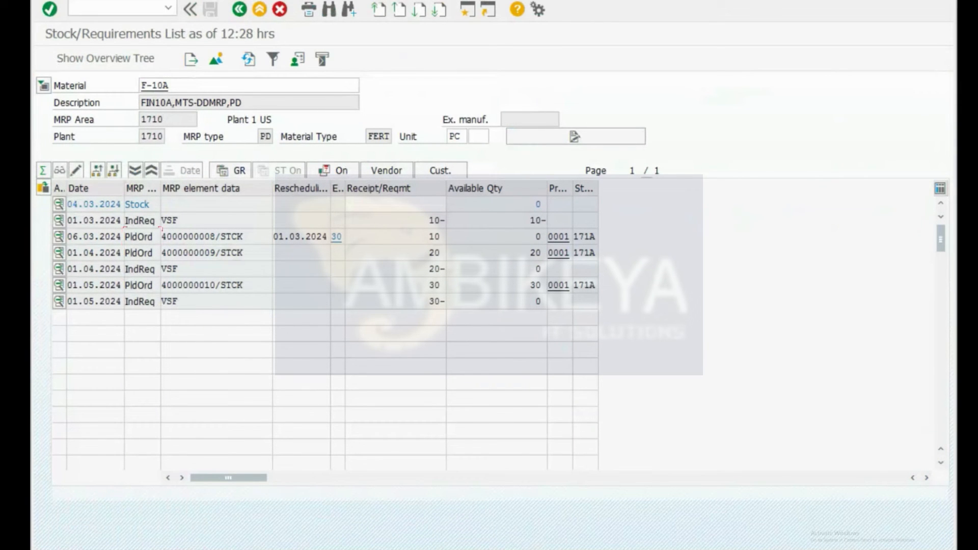
Step: Close the Create Standard Order window and display F-10A's BOM with components S-201 and S-203
{"action": "mouse_move", "coordinate": [188, 545]}
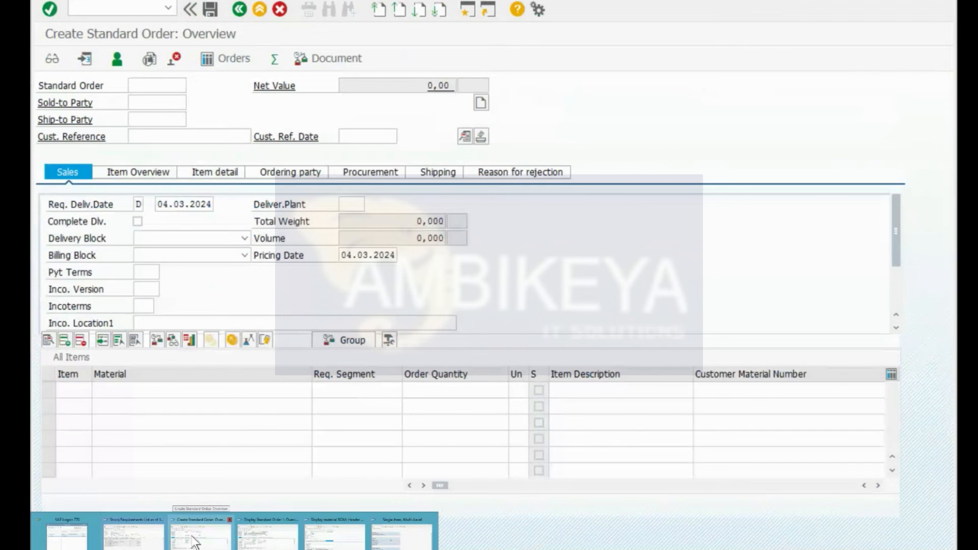
{"action": "left_click", "coordinate": [230, 520]}
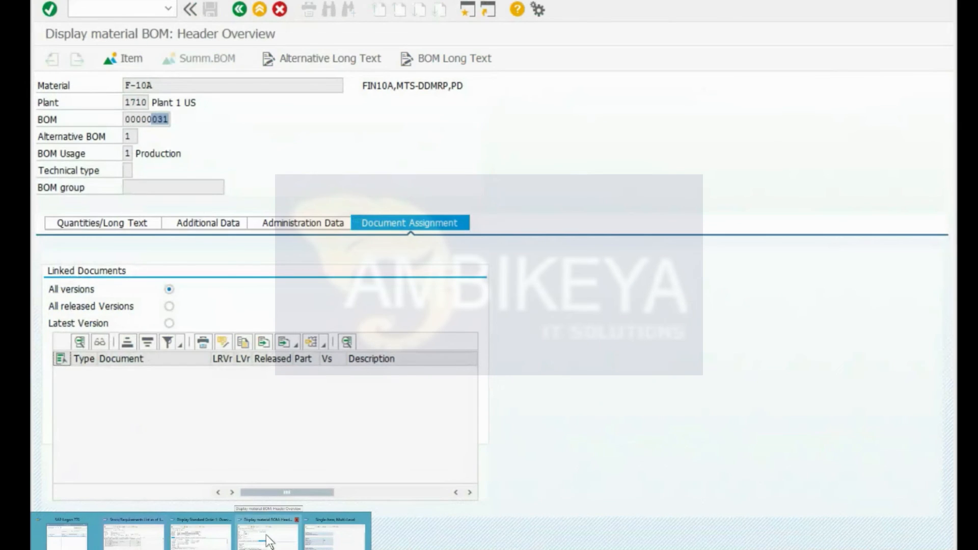
{"action": "left_click", "coordinate": [199, 543]}
{"action": "type", "text": "/ncs03"}
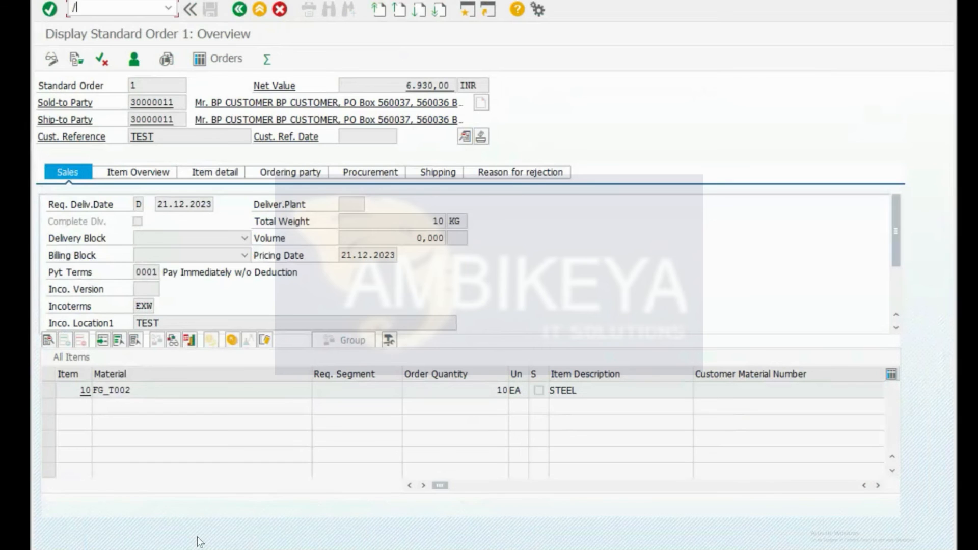
{"action": "key", "text": "Return"}
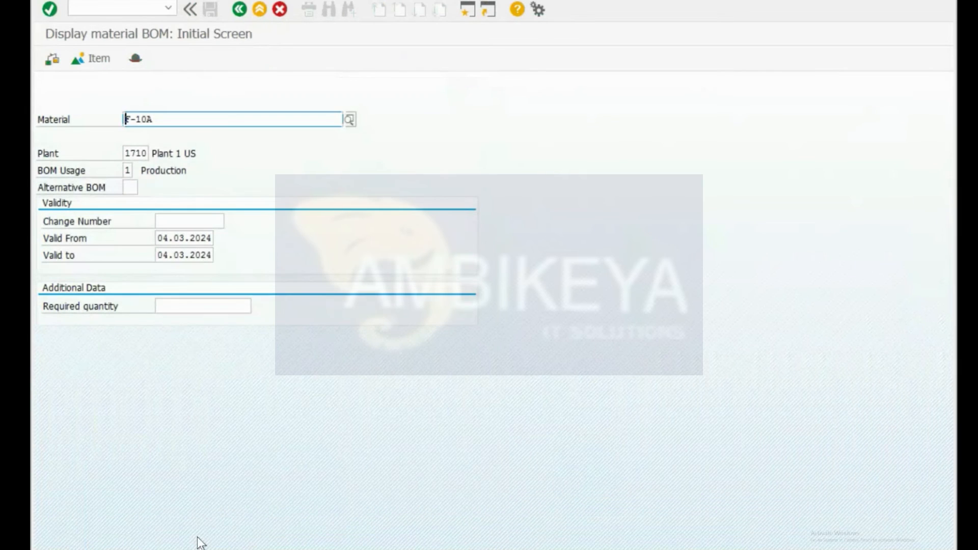
{"action": "key", "text": "Return"}
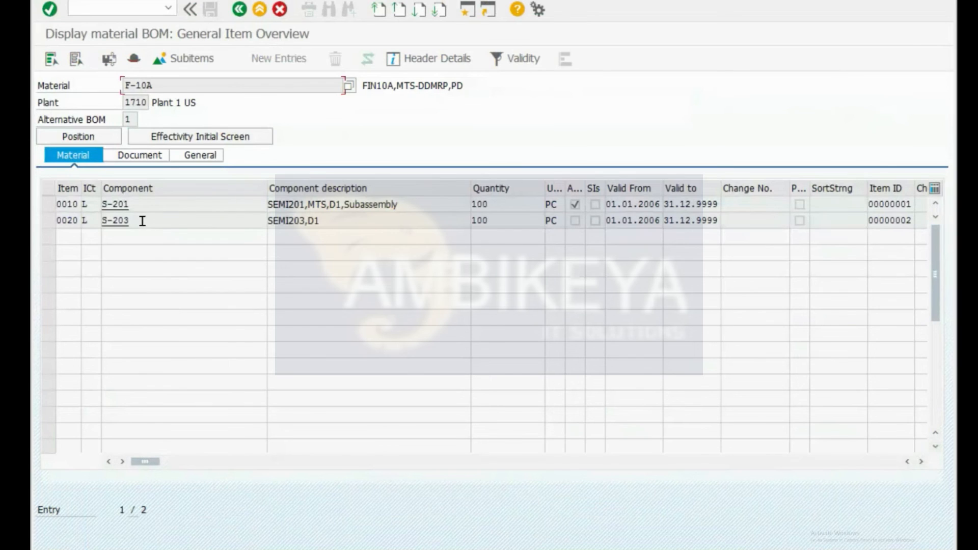
{"action": "left_click", "coordinate": [142, 221]}
{"action": "left_click", "coordinate": [147, 199]}
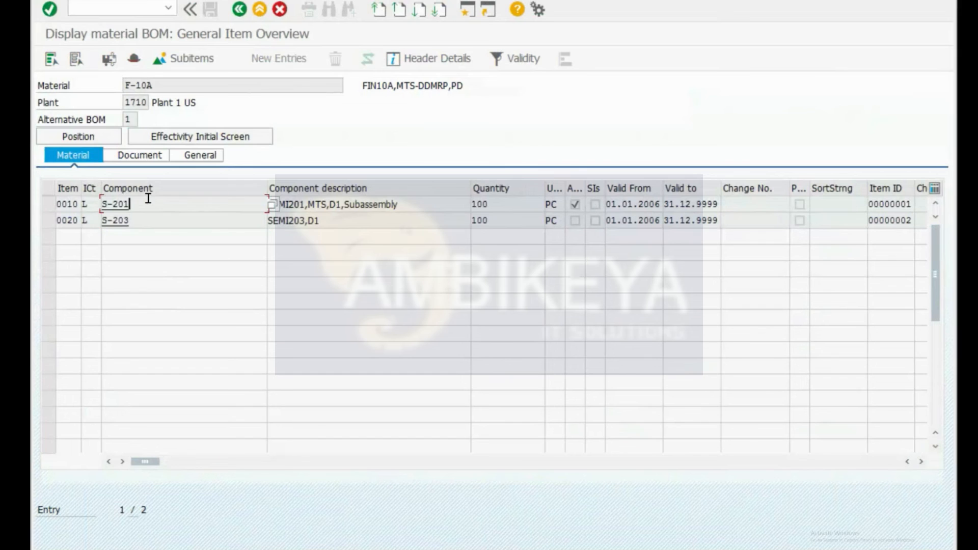
Step: Load the stock/requirements list for component S-201, correcting a mistyped material number
{"action": "key", "text": "alt+Tab"}
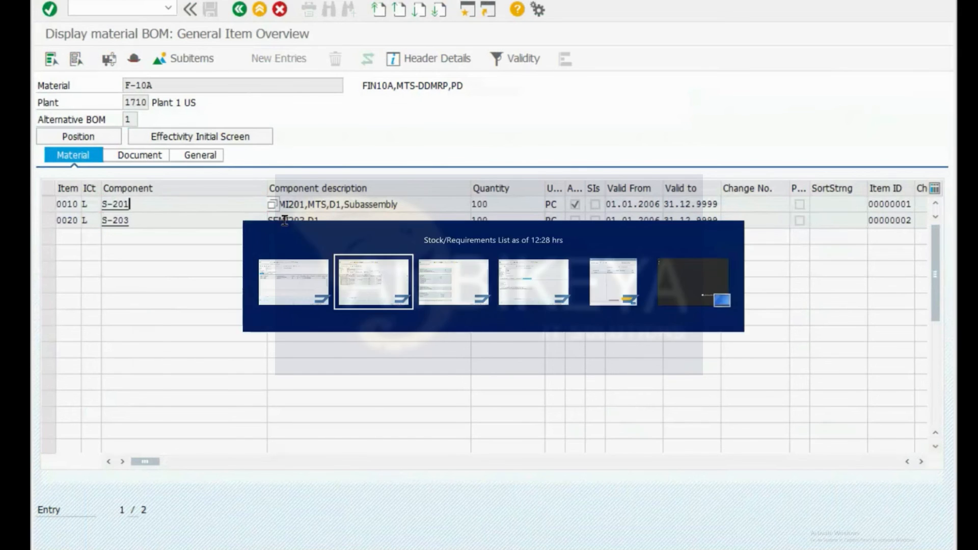
{"action": "left_click_drag", "start_coordinate": [191, 84], "coordinate": [66, 70]}
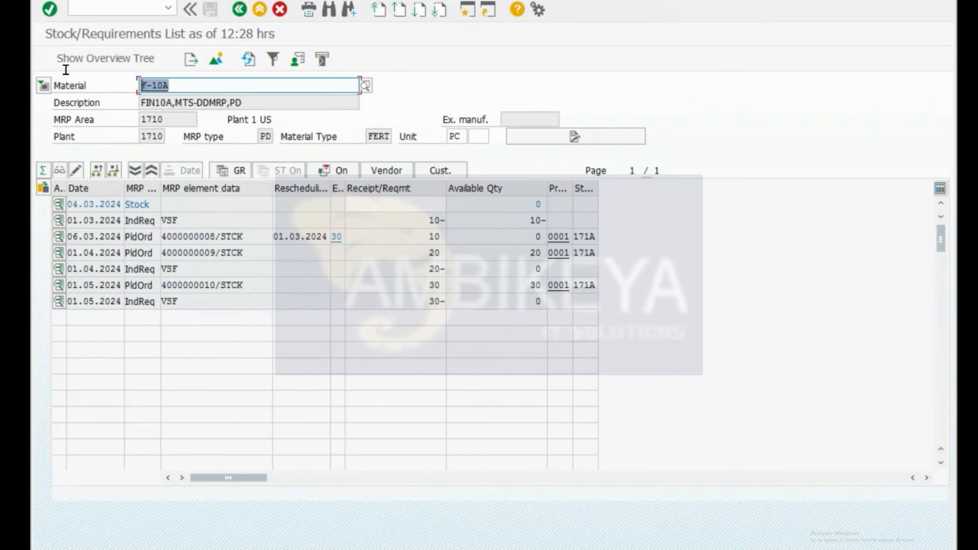
{"action": "type", "text": "S20"}
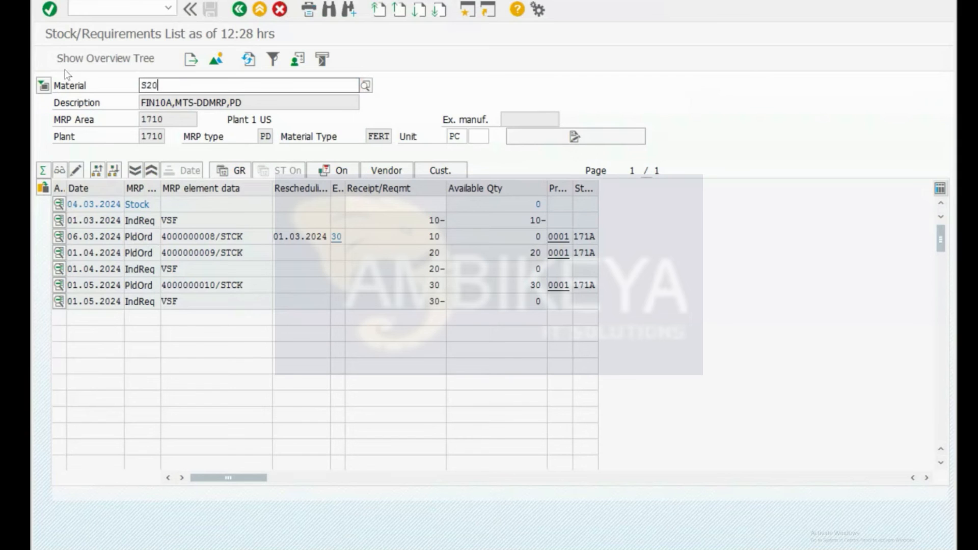
{"action": "key", "text": "alt+Tab"}
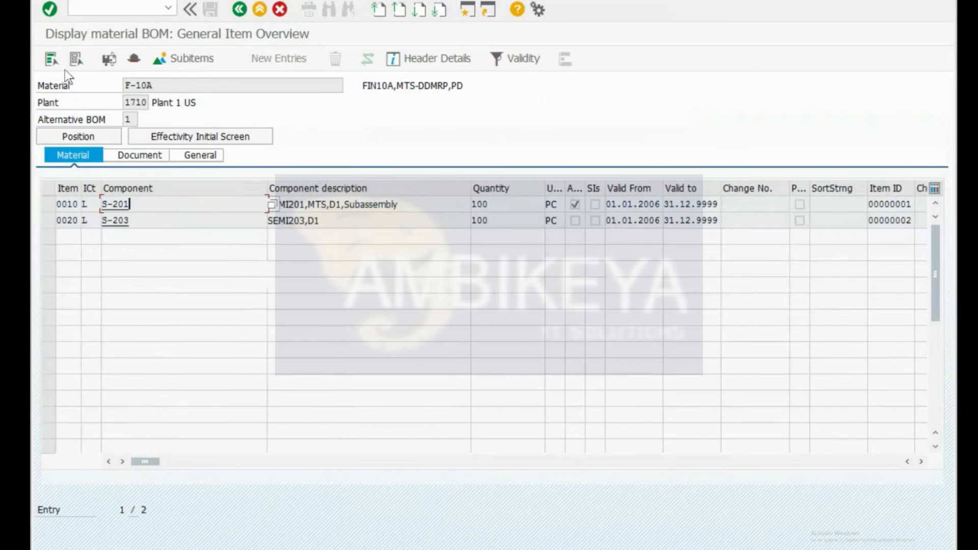
{"action": "key", "text": "alt+Tab"}
{"action": "type", "text": "1"}
{"action": "key", "text": "Return"}
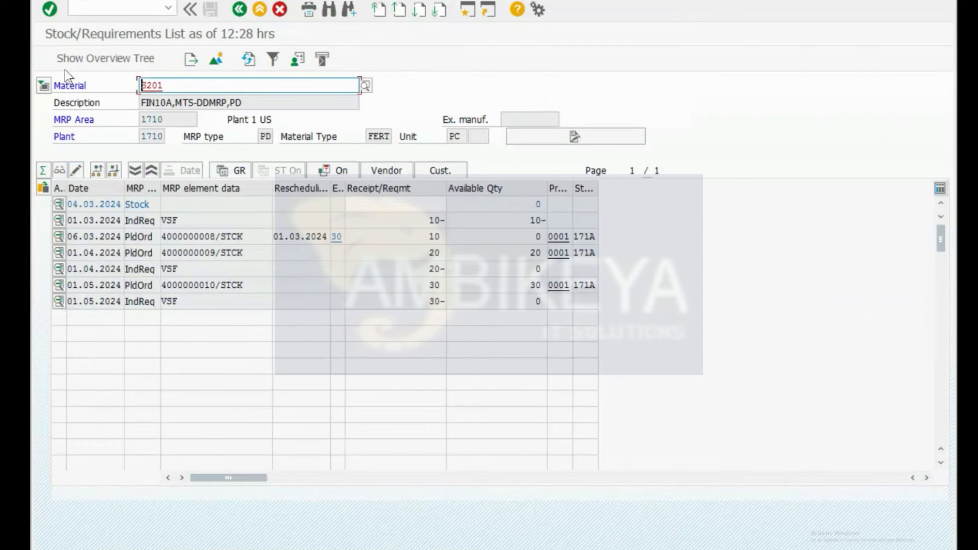
{"action": "key", "text": "alt+Tab"}
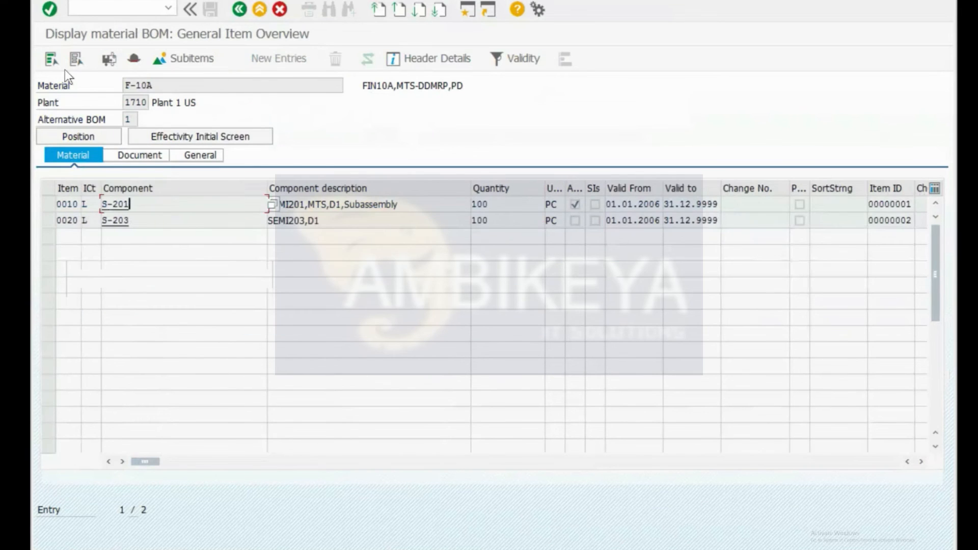
{"action": "key", "text": "alt+Tab"}
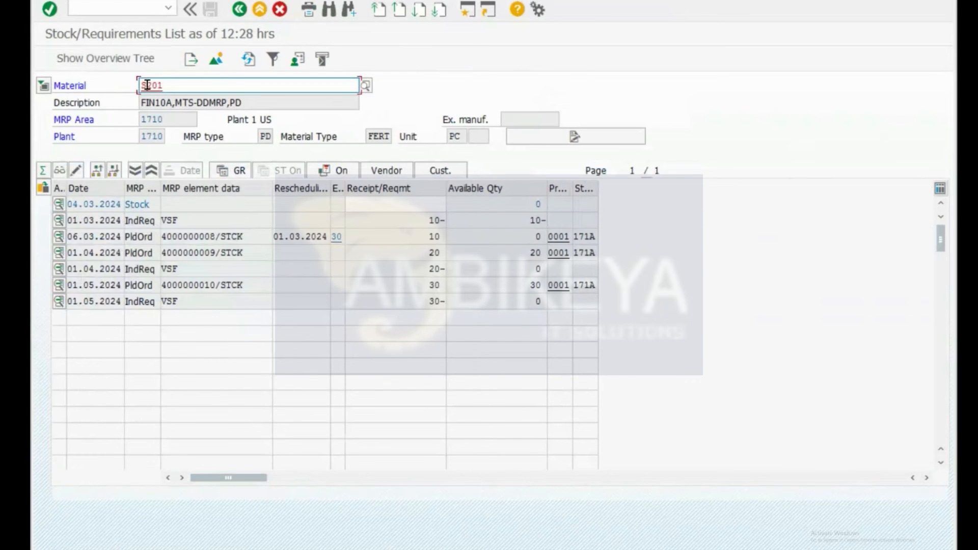
{"action": "type", "text": "-"}
{"action": "key", "text": "Return"}
{"action": "key", "text": "BackSpace"}
{"action": "key", "text": "BackSpace"}
{"action": "key", "text": "BackSpace"}
{"action": "key", "text": "BackSpace"}
{"action": "key", "text": "BackSpace"}
{"action": "type", "text": "S-201"}
{"action": "key", "text": "Return"}
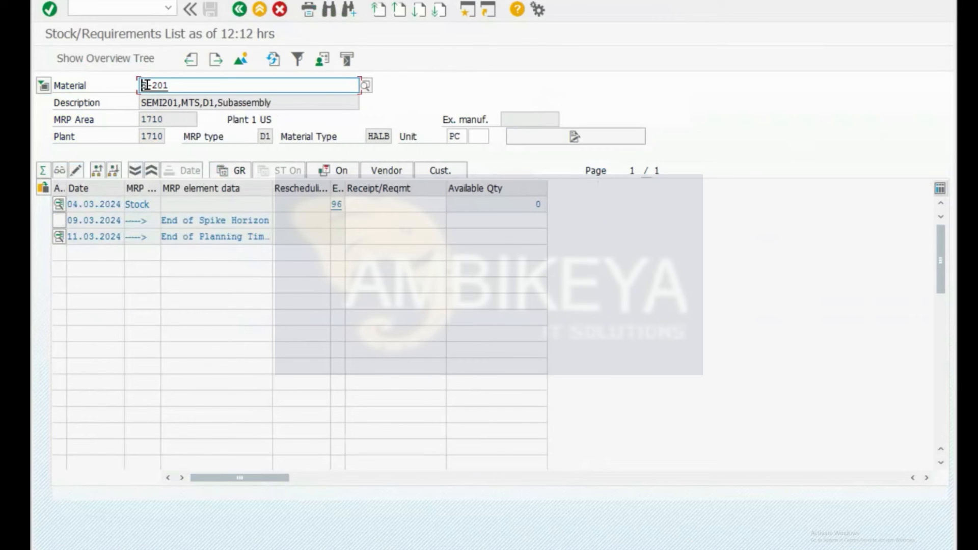
{"action": "left_click", "coordinate": [201, 88]}
{"action": "left_click", "coordinate": [259, 138]}
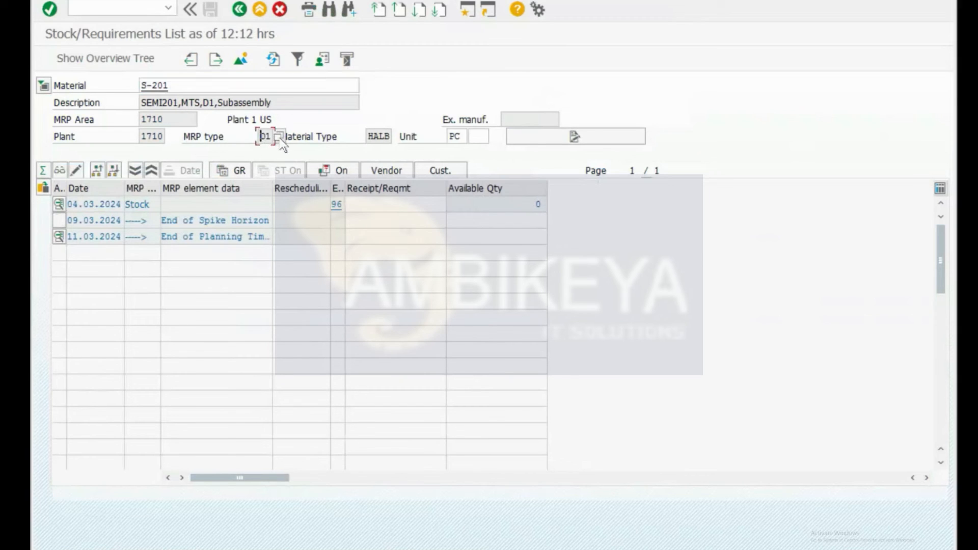
{"action": "left_click", "coordinate": [279, 138]}
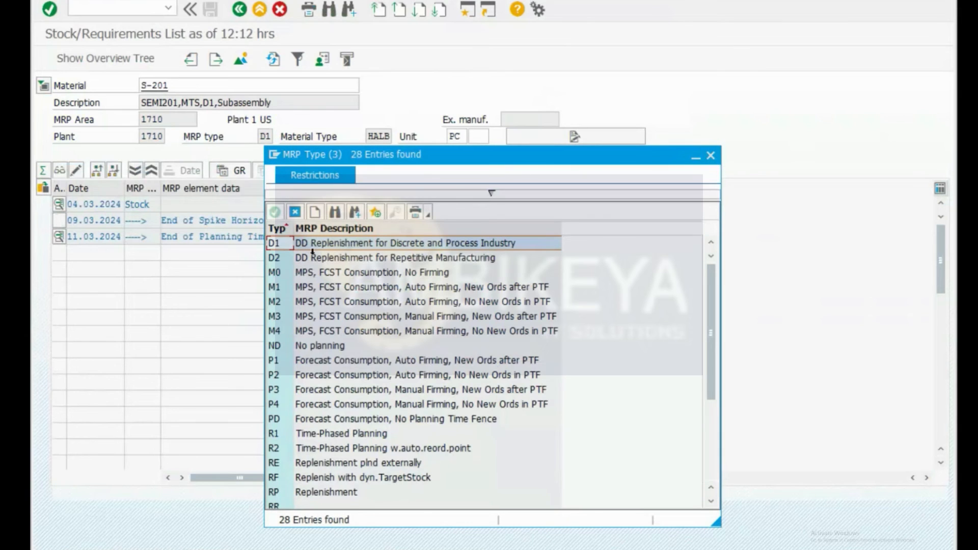
{"action": "left_click", "coordinate": [366, 243]}
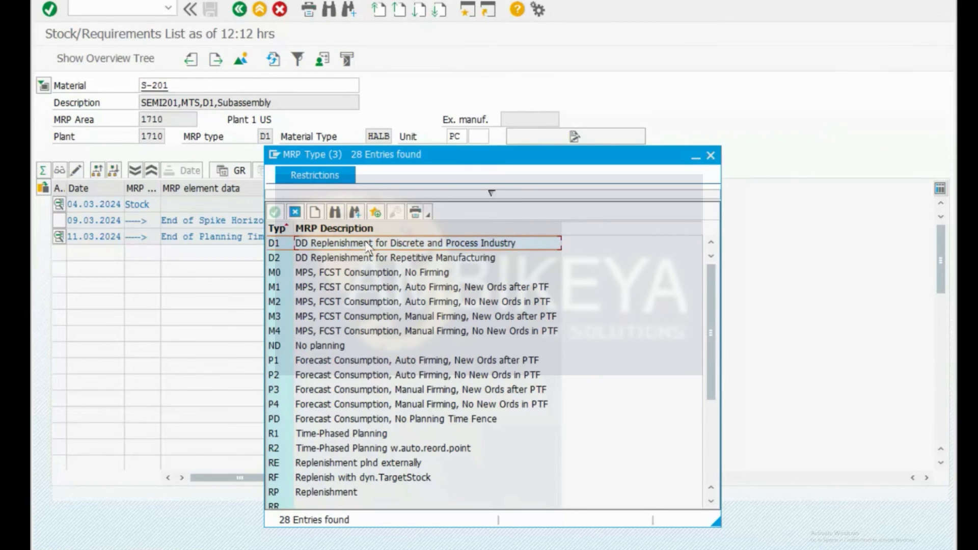
{"action": "double_click", "coordinate": [365, 243]}
{"action": "type", "text": "/nmd04"}
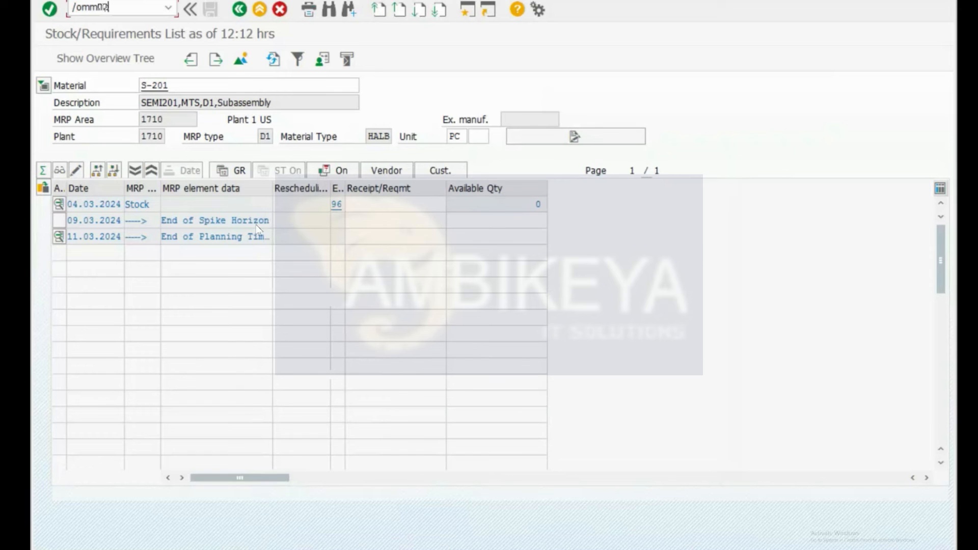
Step: Open S-201's MRP 1 view for plant 1710 in the material change screen
{"action": "key", "text": "Return"}
{"action": "key", "text": "Return"}
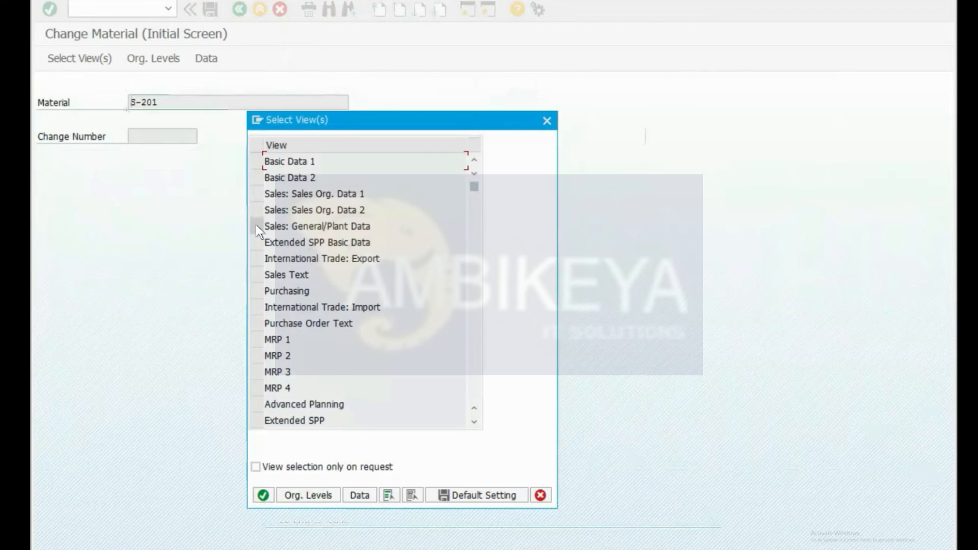
{"action": "left_click", "coordinate": [261, 344]}
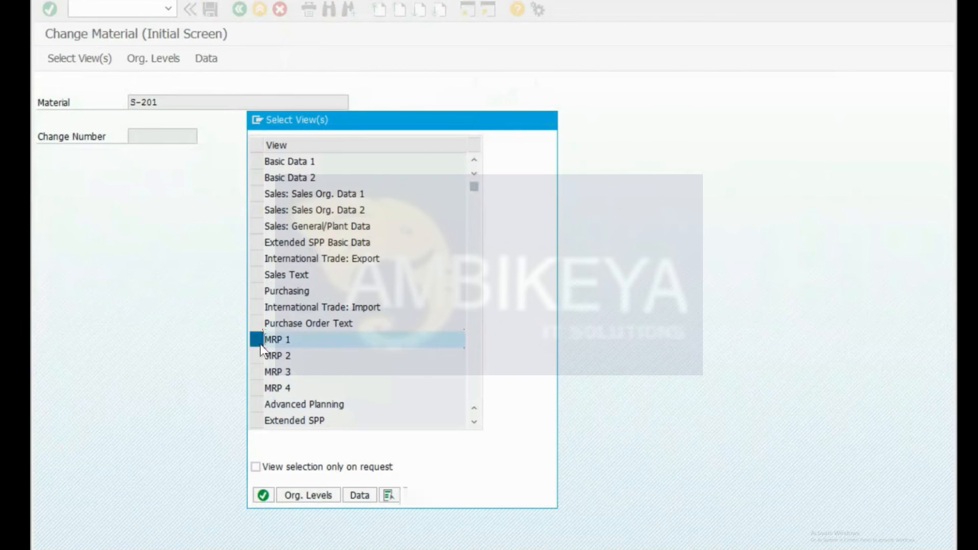
{"action": "key", "text": "Return"}
{"action": "type", "text": "1710"}
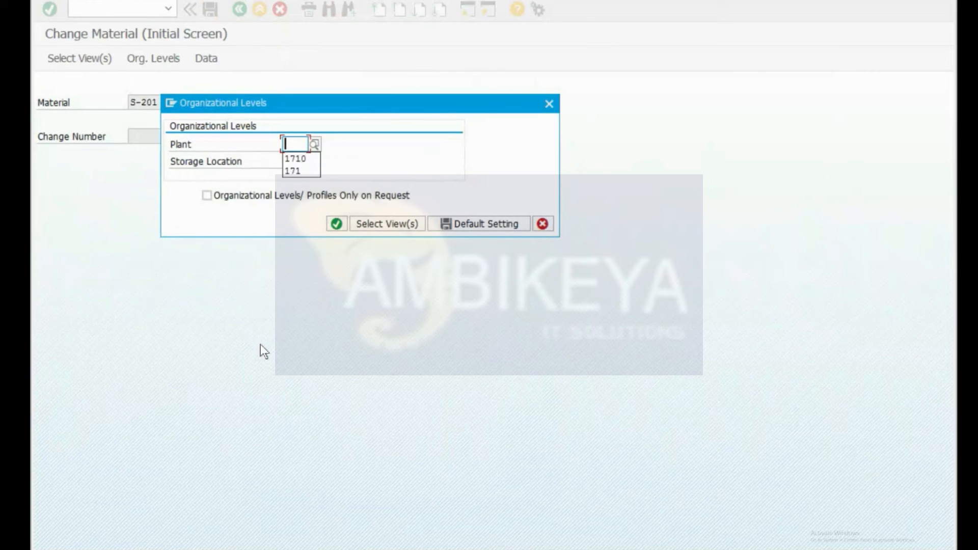
{"action": "key", "text": "Return"}
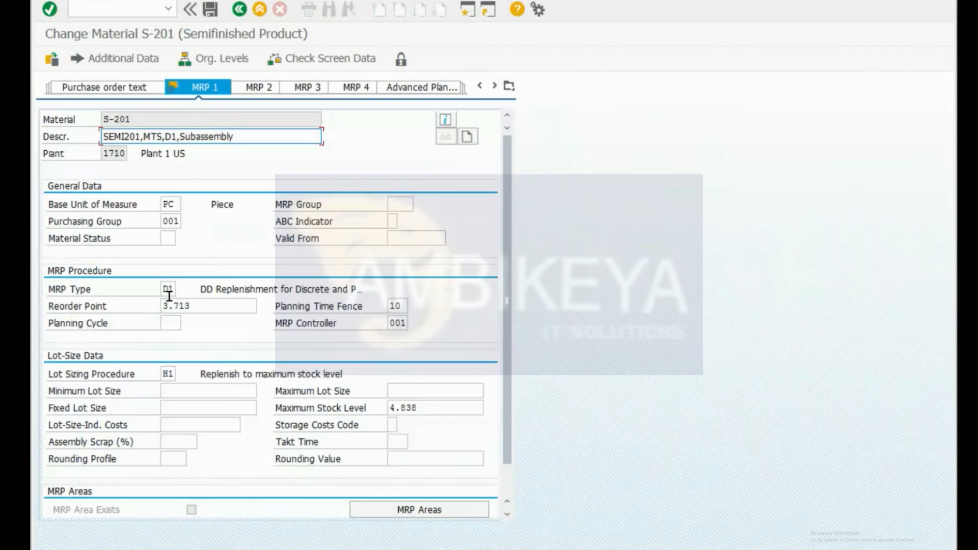
Step: Review S-201's MRP type D1, reorder point 3.713 and maximum stock level 4.838
{"action": "left_click", "coordinate": [168, 289]}
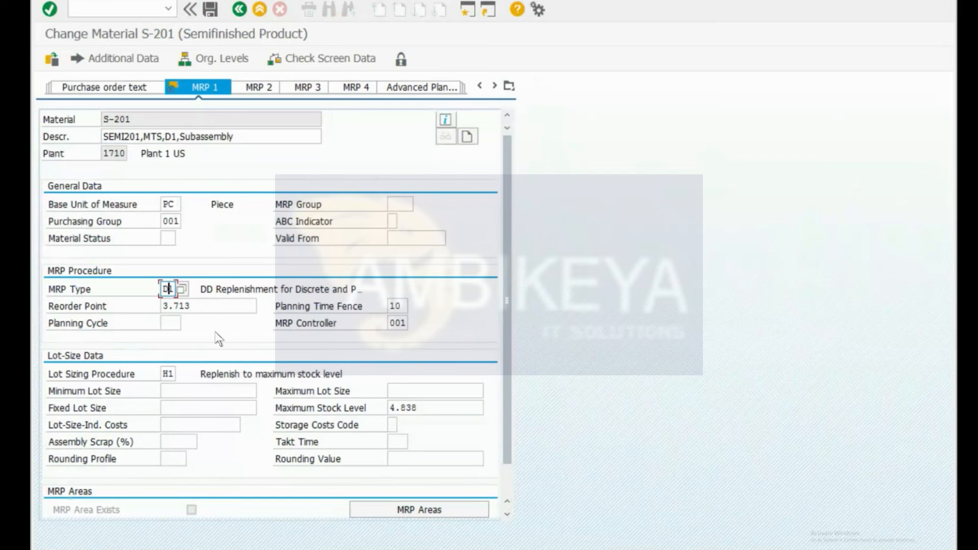
{"action": "key", "text": "ctrl+slash"}
{"action": "type", "text": "/"}
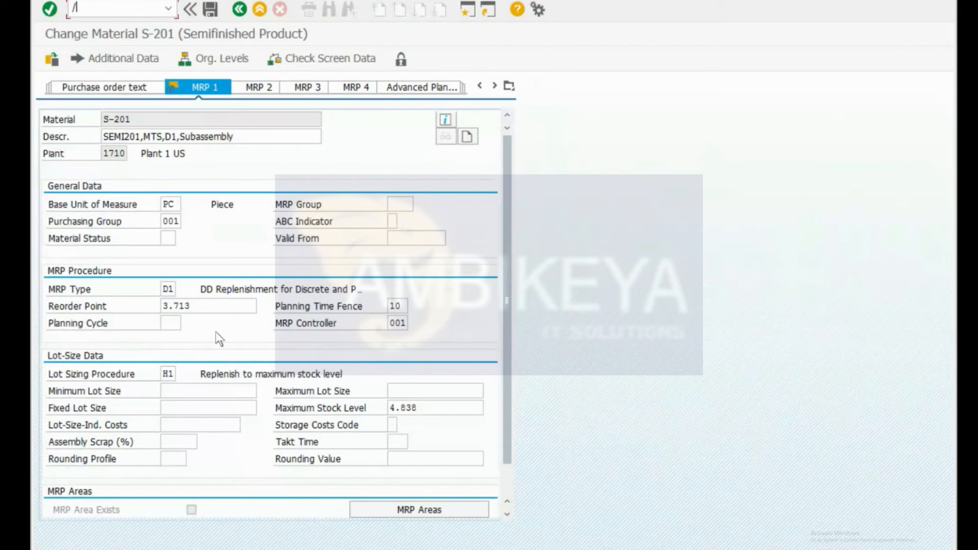
{"action": "left_click_drag", "start_coordinate": [163, 290], "coordinate": [183, 302]}
{"action": "left_click", "coordinate": [199, 306]}
{"action": "key", "text": "shift+Home"}
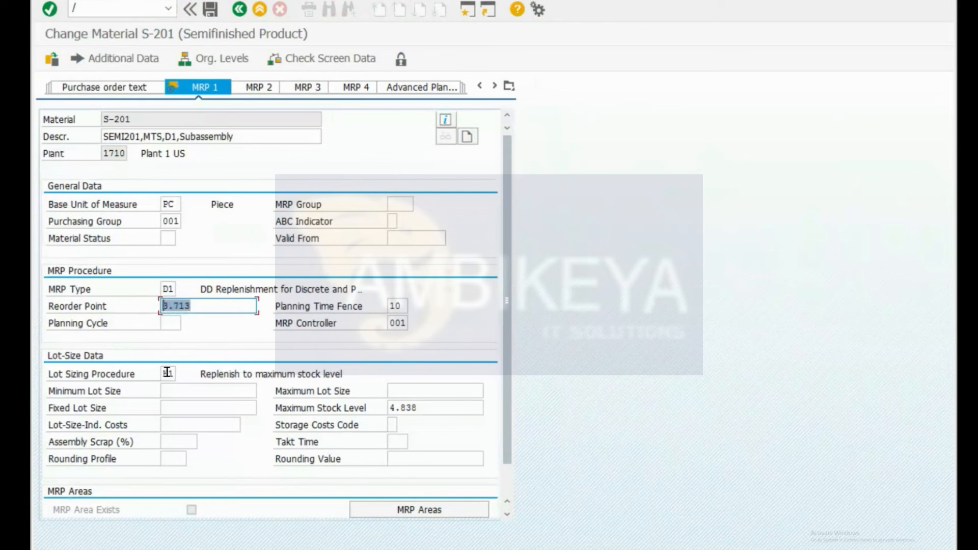
{"action": "left_click", "coordinate": [168, 289]}
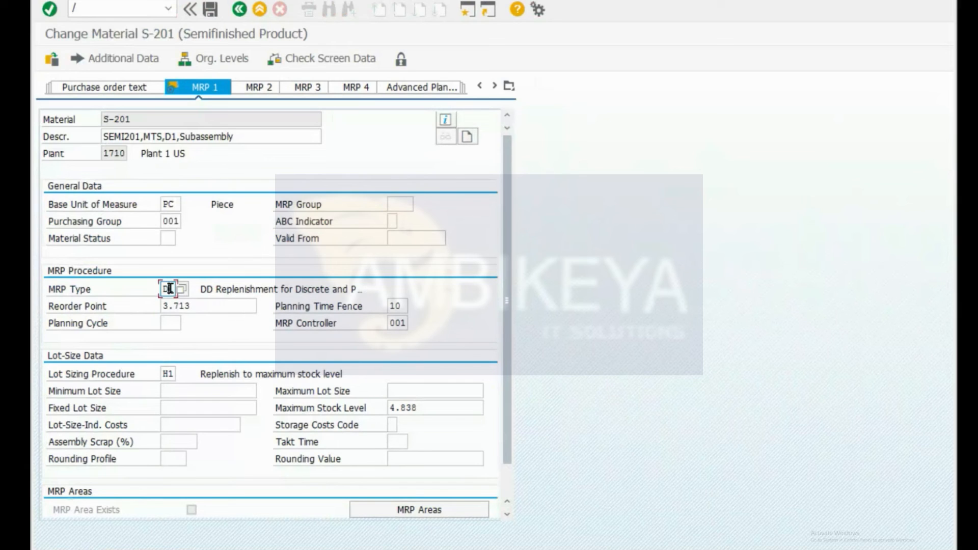
{"action": "left_click_drag", "start_coordinate": [442, 409], "coordinate": [389, 405]}
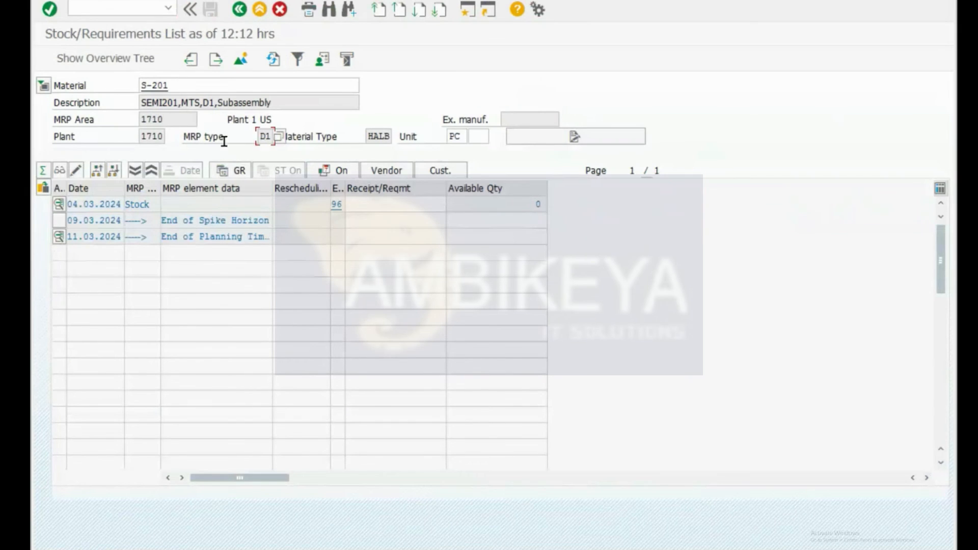
Step: Display S-201's BOM items and open the material record of component R-302
{"action": "key", "text": "alt+Tab"}
{"action": "left_click", "coordinate": [344, 298]}
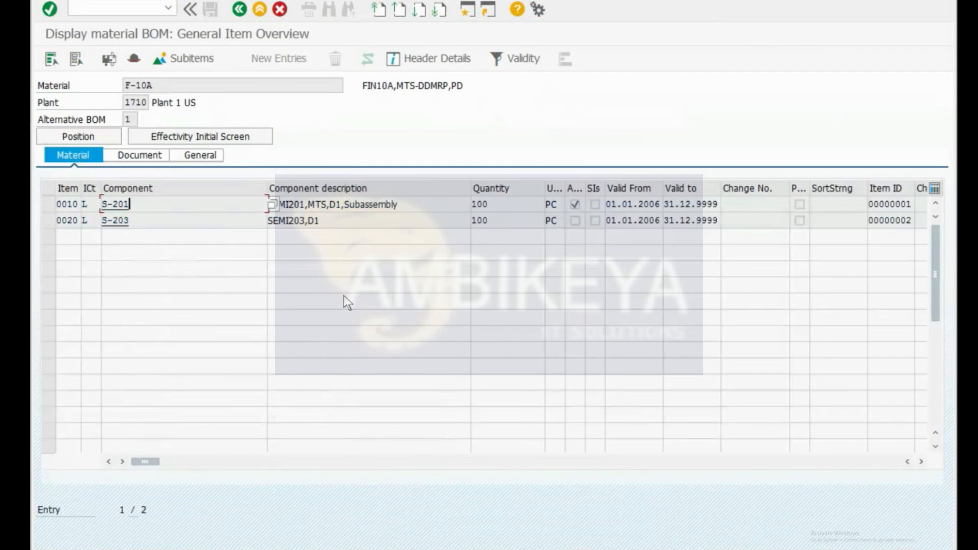
{"action": "key", "text": "F3"}
{"action": "key", "text": "Return"}
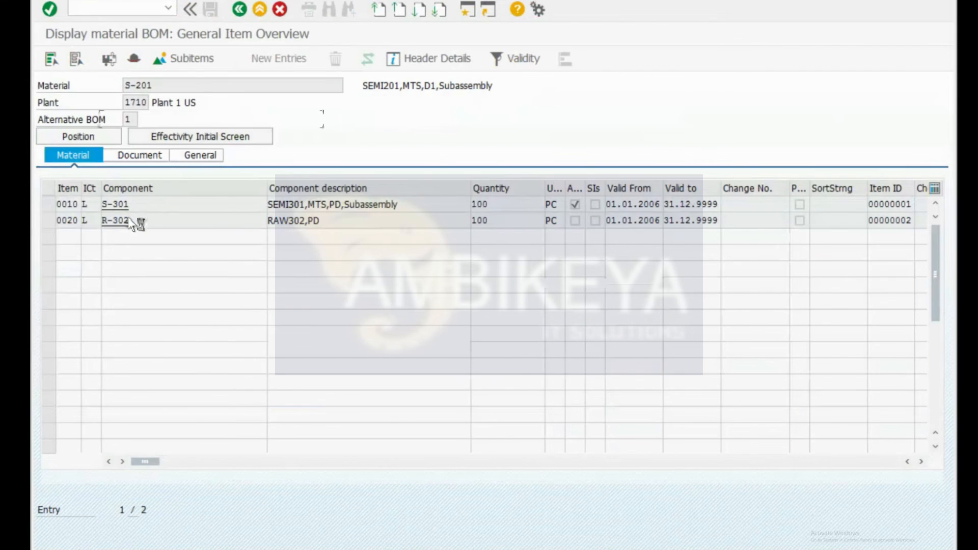
{"action": "double_click", "coordinate": [115, 220]}
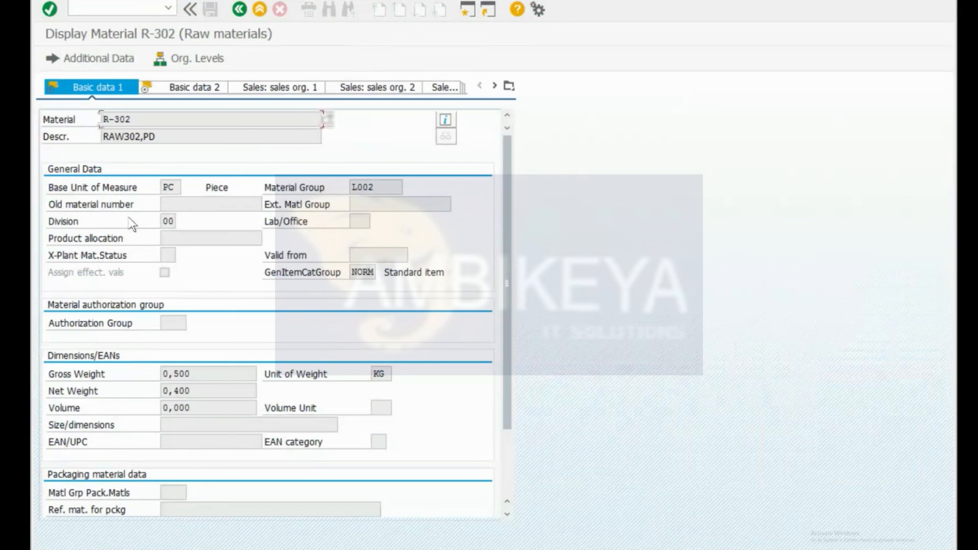
Step: Check R-302's MRP view at plant 1710 showing MRP type PD, then begin replacing the material number
{"action": "left_click", "coordinate": [510, 85]}
{"action": "left_click", "coordinate": [540, 292]}
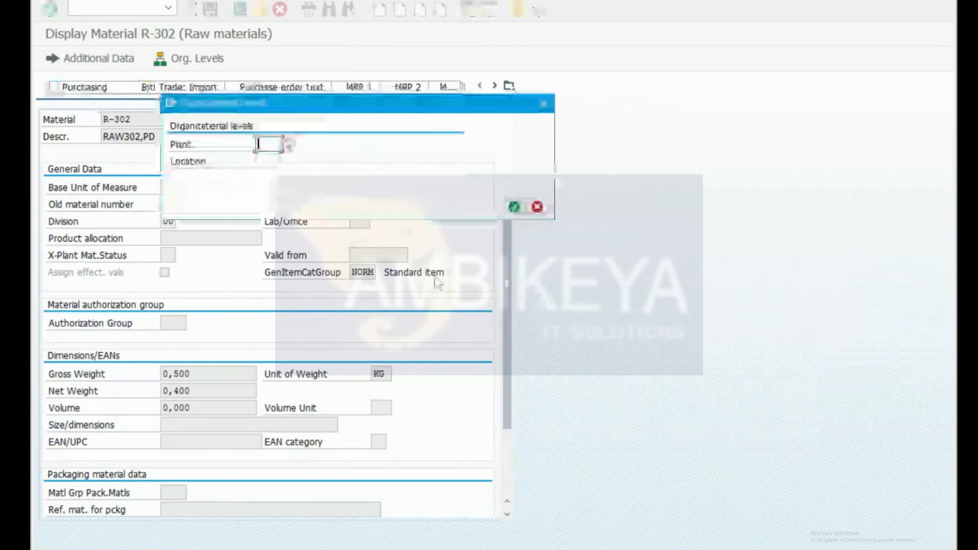
{"action": "type", "text": "1"}
{"action": "left_click", "coordinate": [277, 160]}
{"action": "key", "text": "Return"}
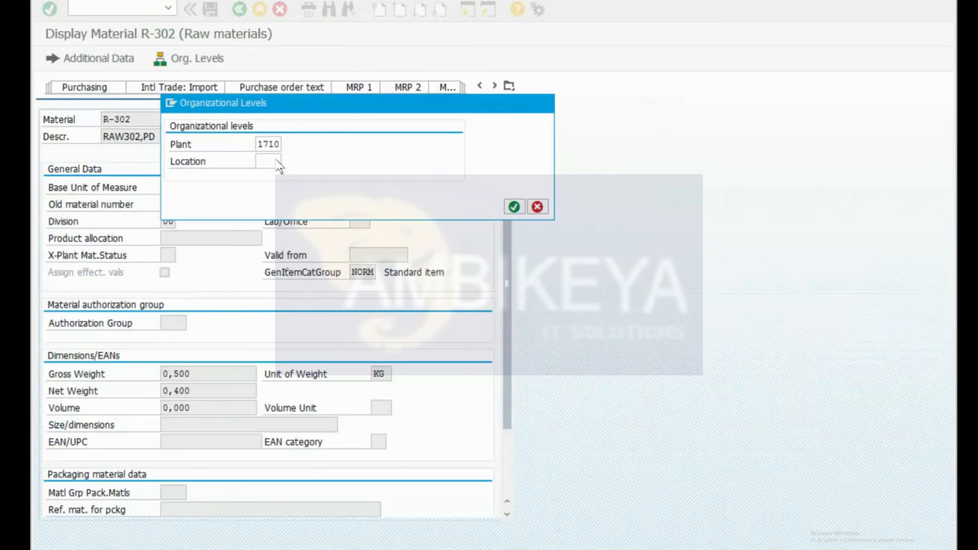
{"action": "left_click", "coordinate": [170, 289]}
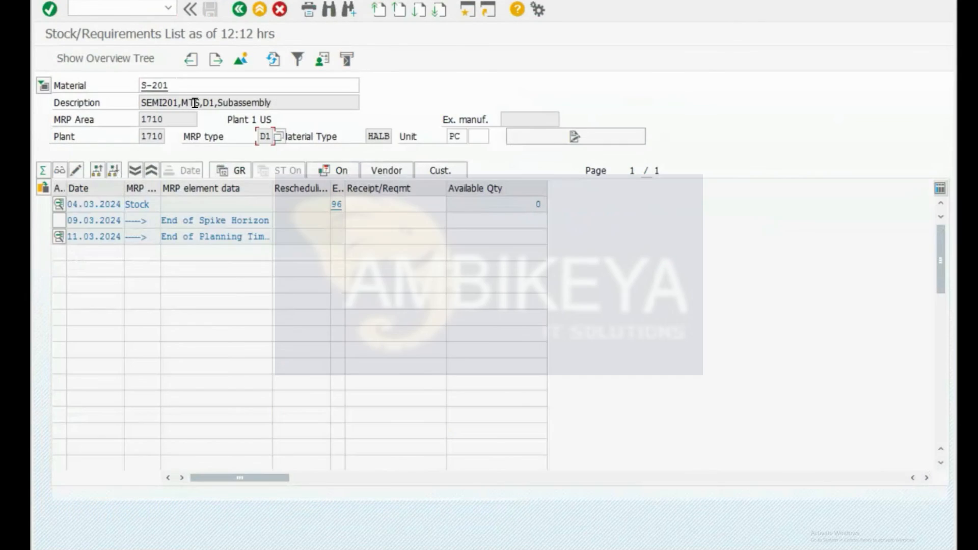
{"action": "left_click_drag", "start_coordinate": [201, 84], "coordinate": [55, 82]}
{"action": "type", "text": "R-20"}
{"action": "key", "text": "alt+Tab"}
{"action": "key", "text": "alt+Tab"}
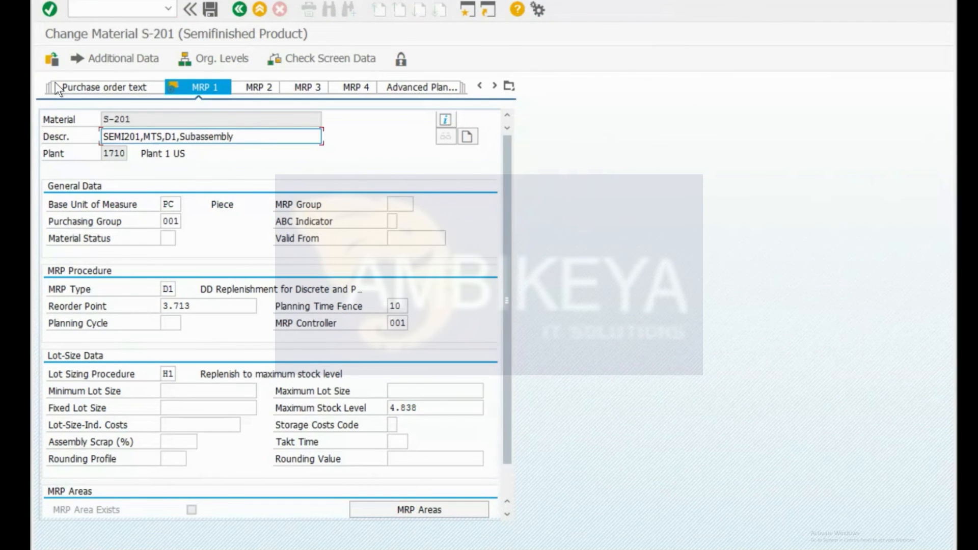
Step: Display F-10A's bill of material via /ncs03 and copy component S-203
{"action": "key", "text": "ctrl+slash"}
{"action": "type", "text": "/ncs03"}
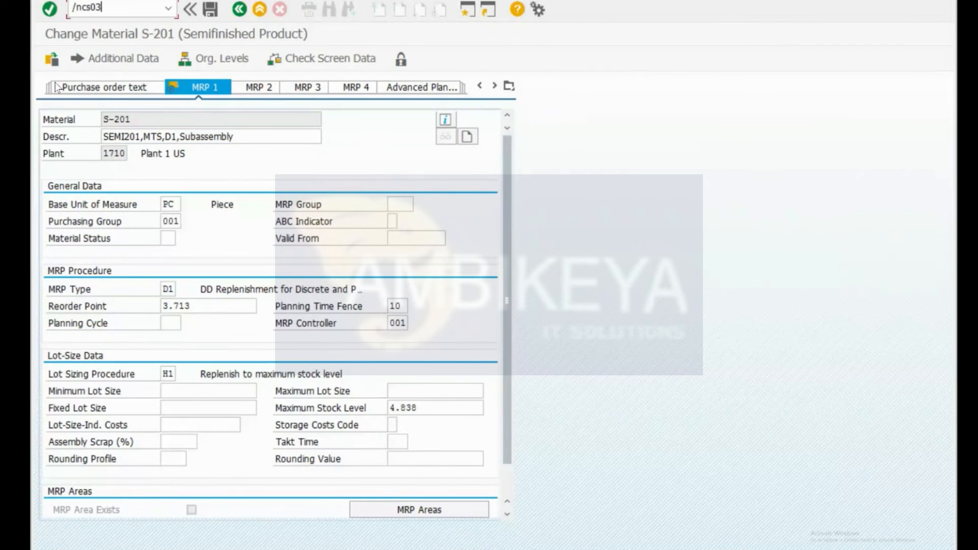
{"action": "key", "text": "Return"}
{"action": "key", "text": "shift+End"}
{"action": "key", "text": "Delete"}
{"action": "key", "text": "Down"}
{"action": "key", "text": "Down"}
{"action": "key", "text": "Down"}
{"action": "key", "text": "Return"}
{"action": "key", "text": "Return"}
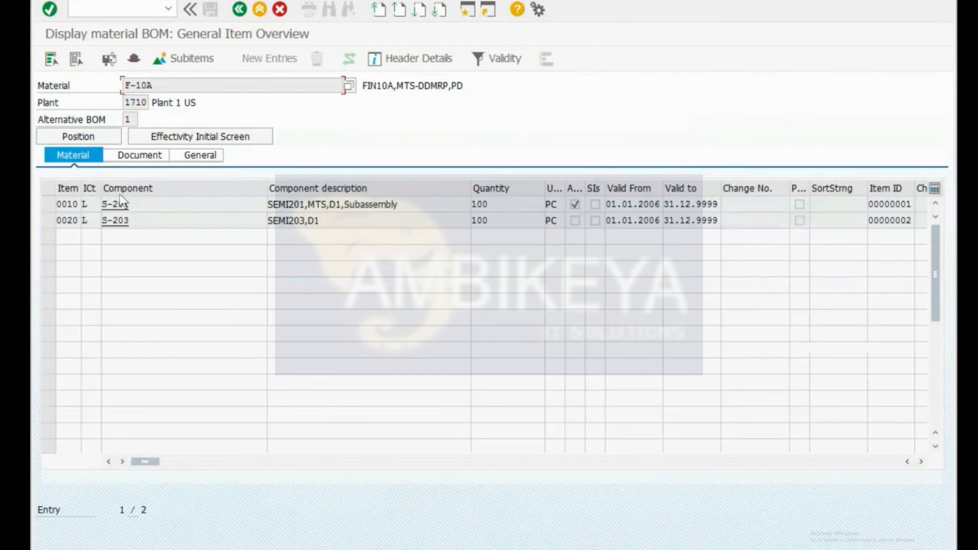
{"action": "left_click_drag", "start_coordinate": [142, 222], "coordinate": [49, 227]}
{"action": "key", "text": "ctrl+c"}
Step: Paste S-203 as the material in the stock/requirements list and load it
{"action": "key", "text": "alt+Tab"}
{"action": "key", "text": "ctrl+a"}
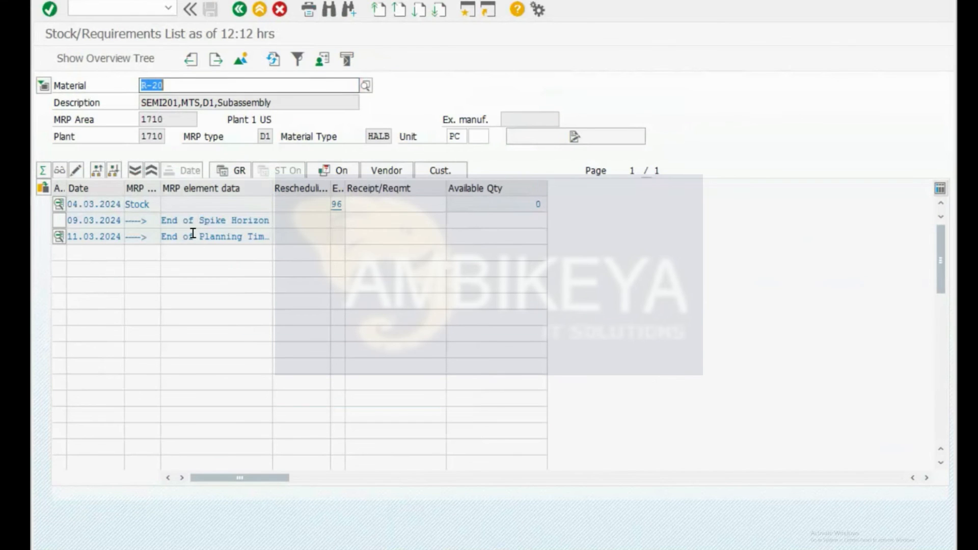
{"action": "key", "text": "ctrl+v"}
{"action": "key", "text": "Return"}
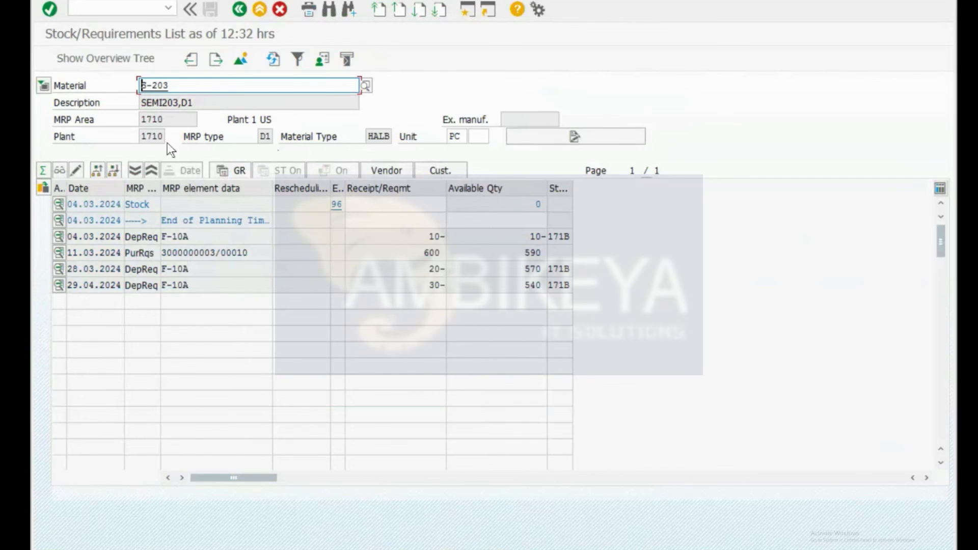
Step: Review S-203's MRP views: reorder point 440, maximum stock 600, safety stock 240. Then go back to MD04
{"action": "left_click", "coordinate": [162, 86]}
{"action": "double_click", "coordinate": [162, 86]}
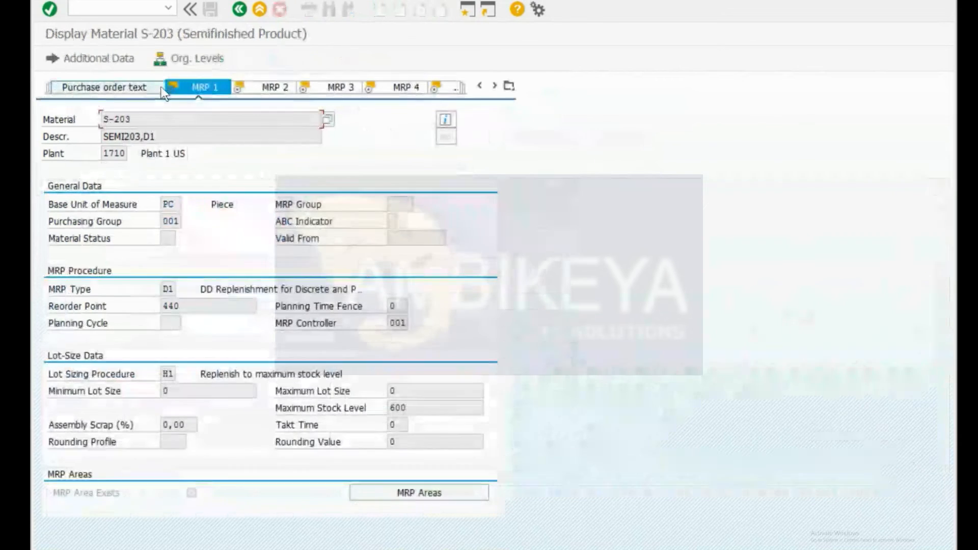
{"action": "left_click", "coordinate": [262, 85]}
{"action": "left_click", "coordinate": [170, 203]}
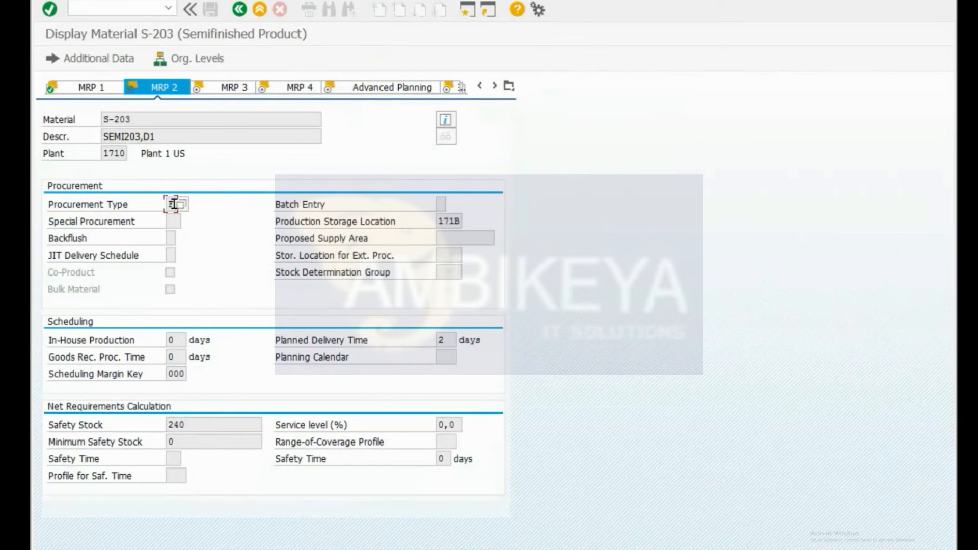
{"action": "left_click", "coordinate": [238, 14]}
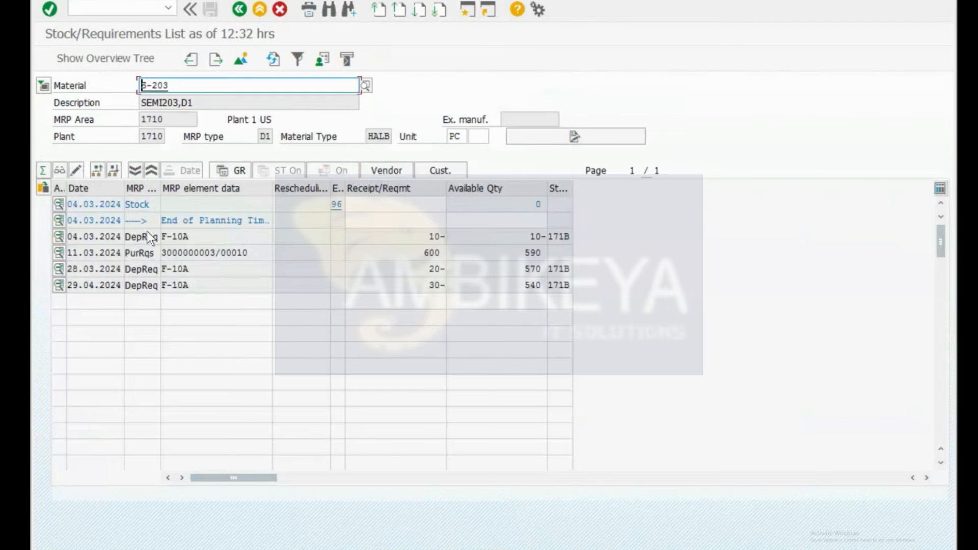
Step: Inspect S-203's requirement rows: the F-10A dependent requirement of 10 and the 600-piece purchase requisition
{"action": "left_click_drag", "start_coordinate": [127, 253], "coordinate": [157, 253]}
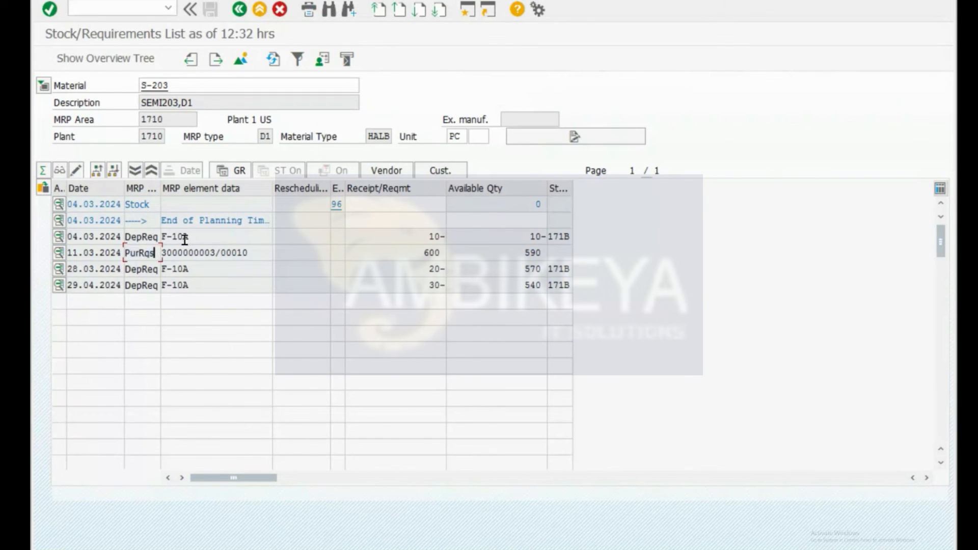
{"action": "left_click", "coordinate": [183, 237]}
{"action": "left_click", "coordinate": [129, 238]}
{"action": "double_click", "coordinate": [128, 238]}
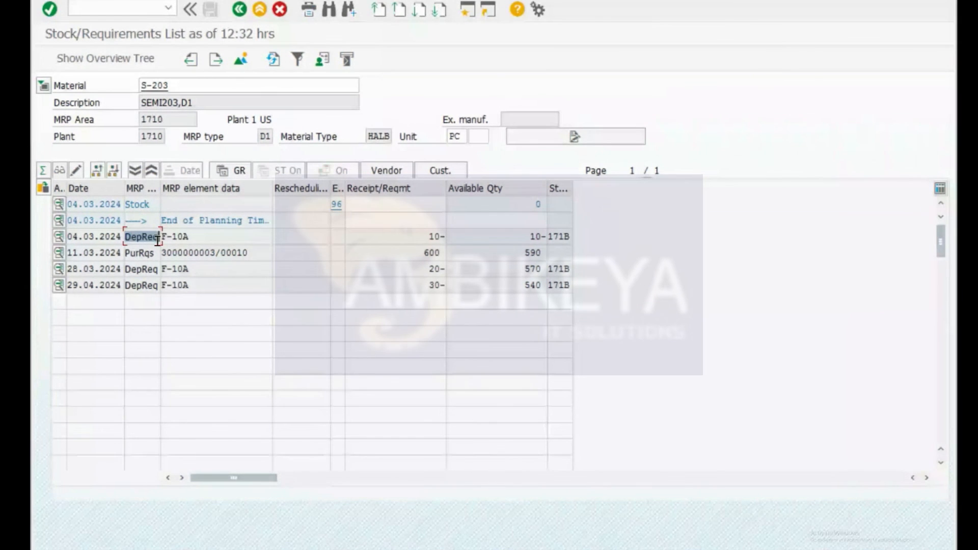
{"action": "left_click", "coordinate": [429, 236]}
{"action": "double_click", "coordinate": [429, 235]}
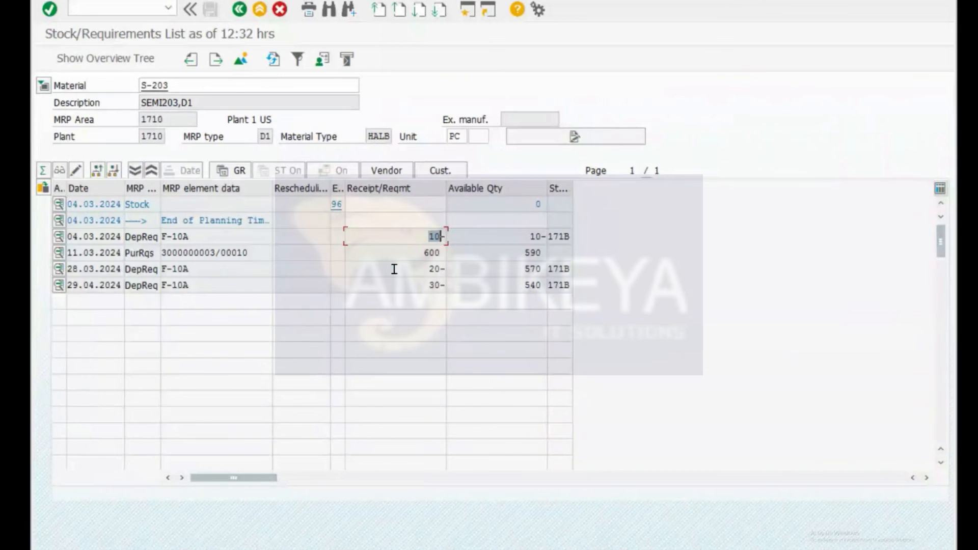
{"action": "left_click", "coordinate": [413, 252]}
{"action": "double_click", "coordinate": [413, 252]}
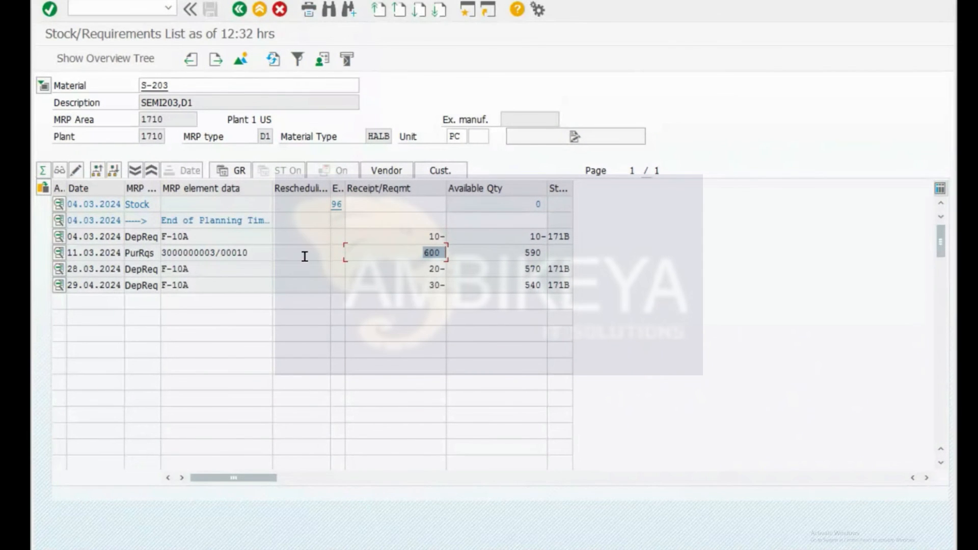
{"action": "left_click", "coordinate": [208, 238]}
{"action": "left_click_drag", "start_coordinate": [207, 238], "coordinate": [149, 231]}
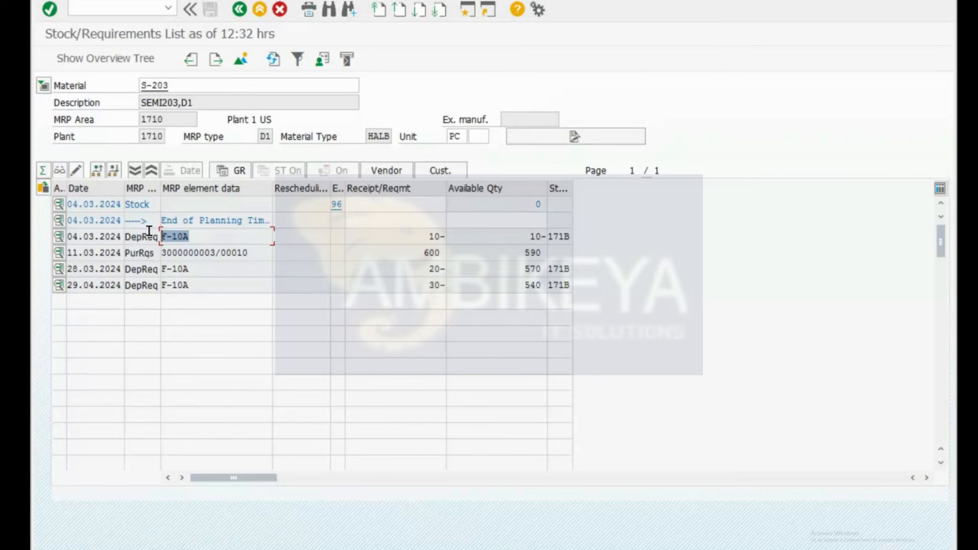
{"action": "key", "text": "alt+Tab"}
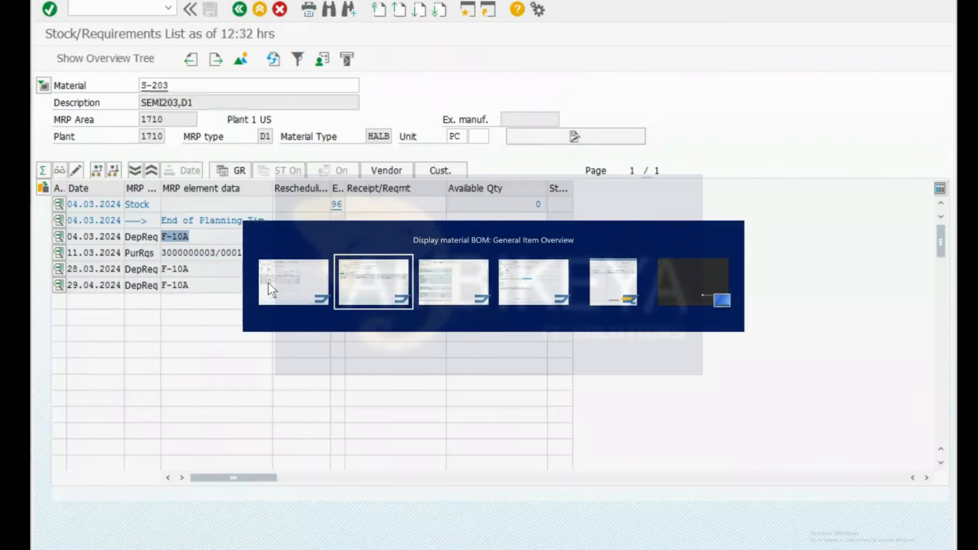
Step: Compare S-203's BOM quantity of 100 in F-10A with its 10-piece requirement in MD04
{"action": "left_click", "coordinate": [491, 222]}
{"action": "left_click_drag", "start_coordinate": [492, 224], "coordinate": [459, 227]}
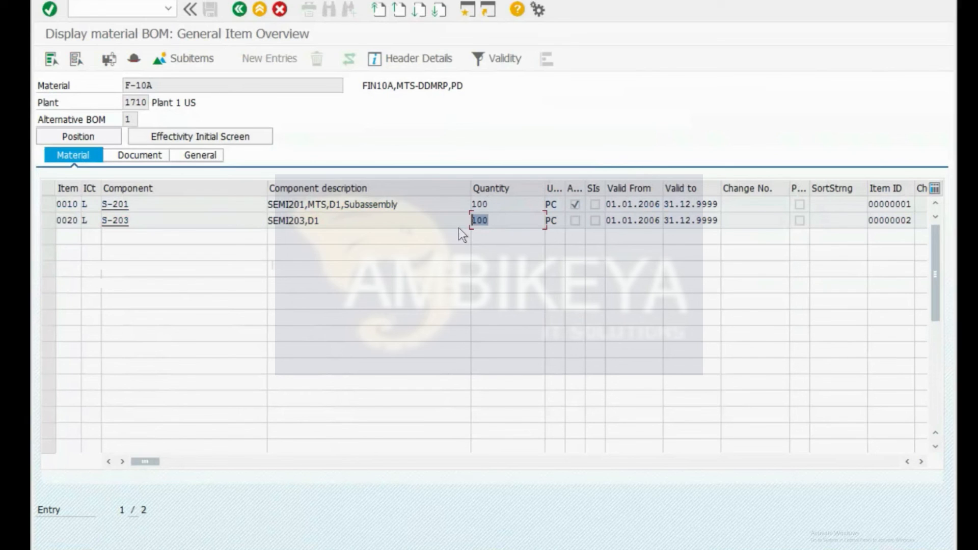
{"action": "key", "text": "alt+Tab"}
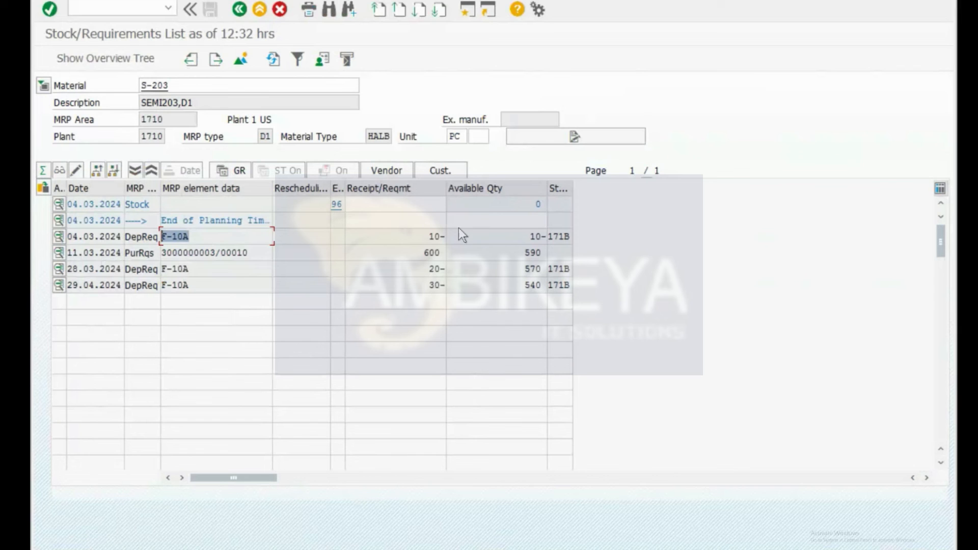
{"action": "left_click_drag", "start_coordinate": [416, 232], "coordinate": [451, 239]}
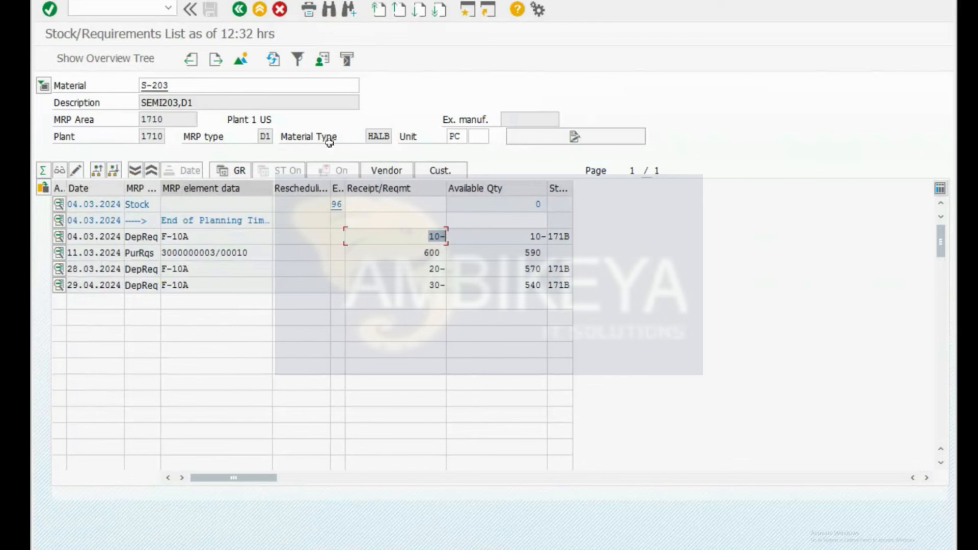
{"action": "key", "text": "alt+Tab"}
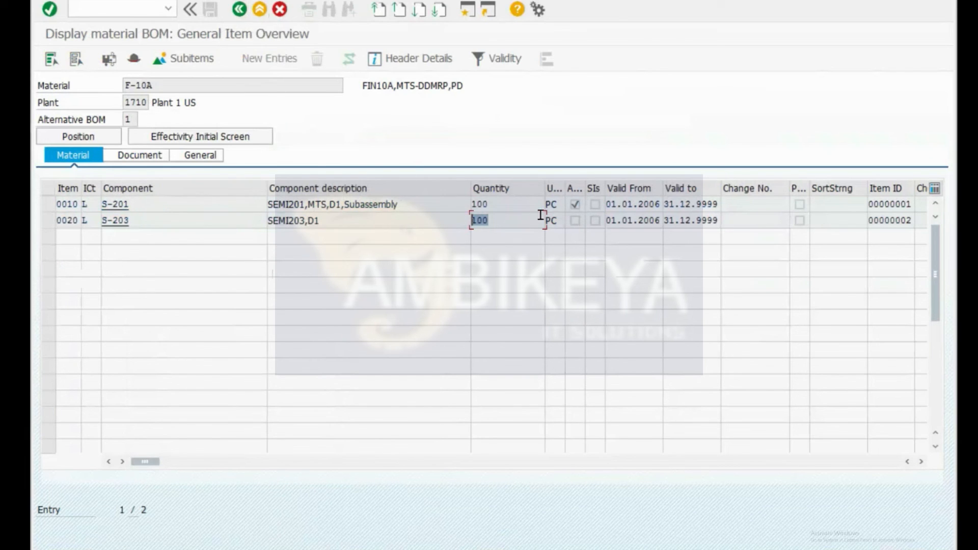
{"action": "left_click", "coordinate": [505, 218]}
Step: Start planned independent requirements creation with /omd61 for S-203 at plant 1710
{"action": "key", "text": "ctrl+slash"}
{"action": "type", "text": "/omd61"}
{"action": "key", "text": "Return"}
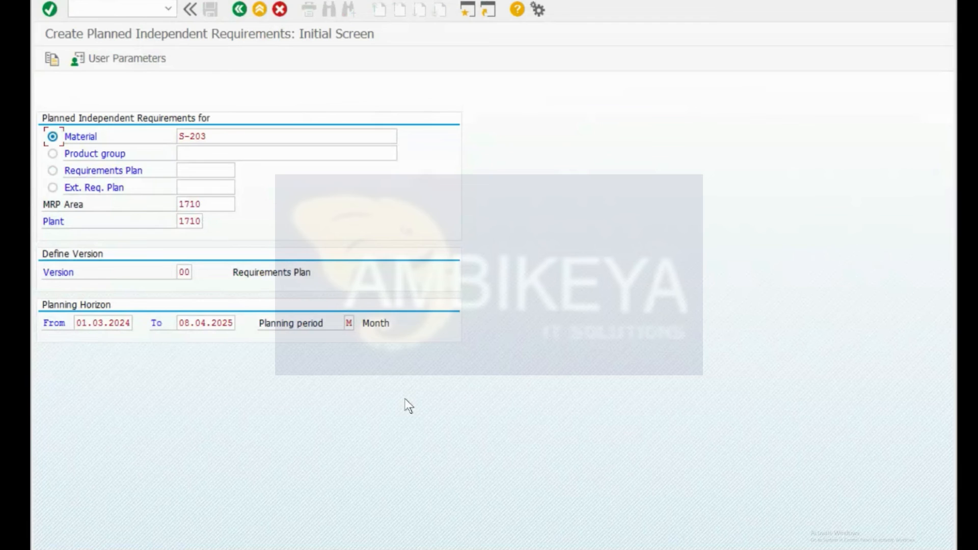
Step: Open the MD61 planning table for F-10A instead of S-203
{"action": "key", "text": "F3"}
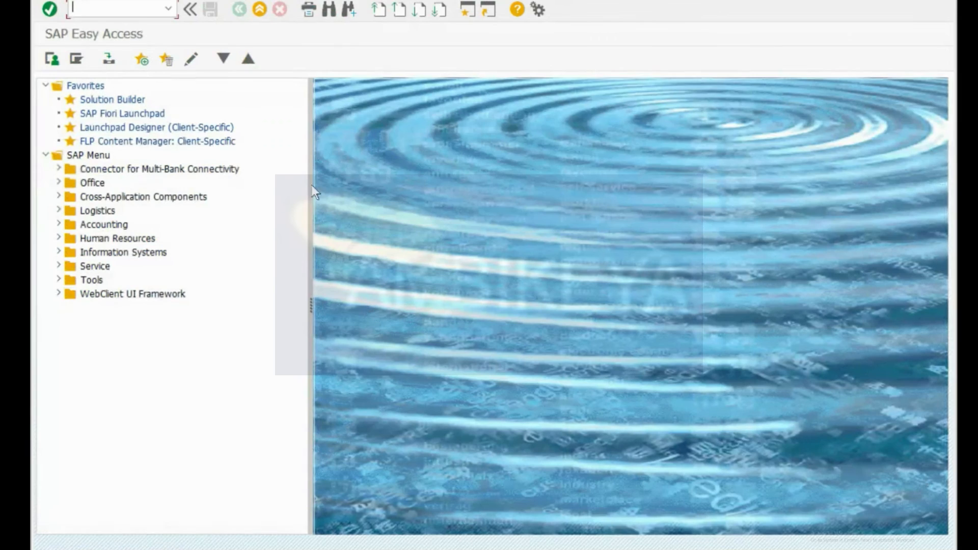
{"action": "type", "text": "md61"}
{"action": "key", "text": "Return"}
{"action": "key", "text": "ctrl+a"}
{"action": "key", "text": "BackSpace"}
{"action": "key", "text": "Down"}
{"action": "key", "text": "Down"}
{"action": "key", "text": "Return"}
{"action": "key", "text": "Return"}
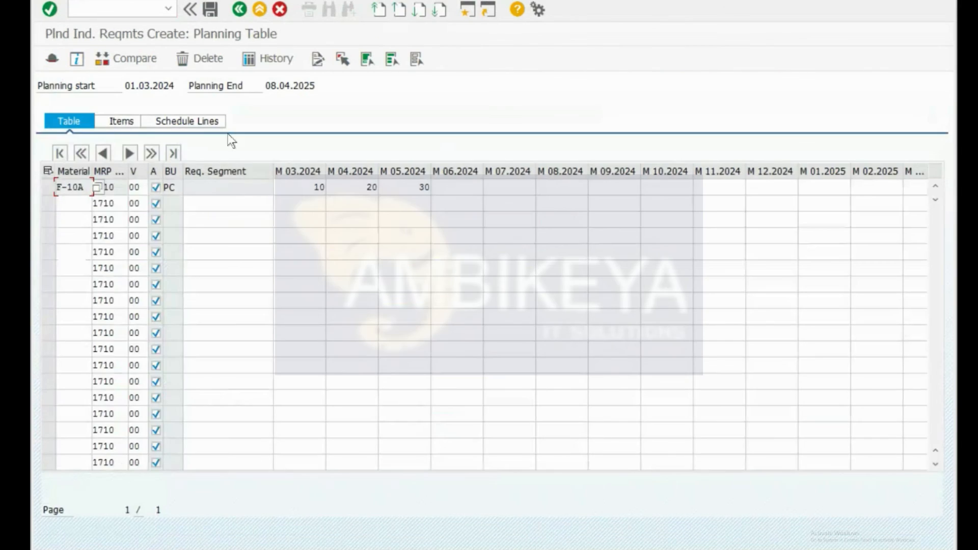
Step: Cross-check the F-10A BOM against the 600-piece purchase requisition pegged to F-10A
{"action": "key", "text": "alt+Tab"}
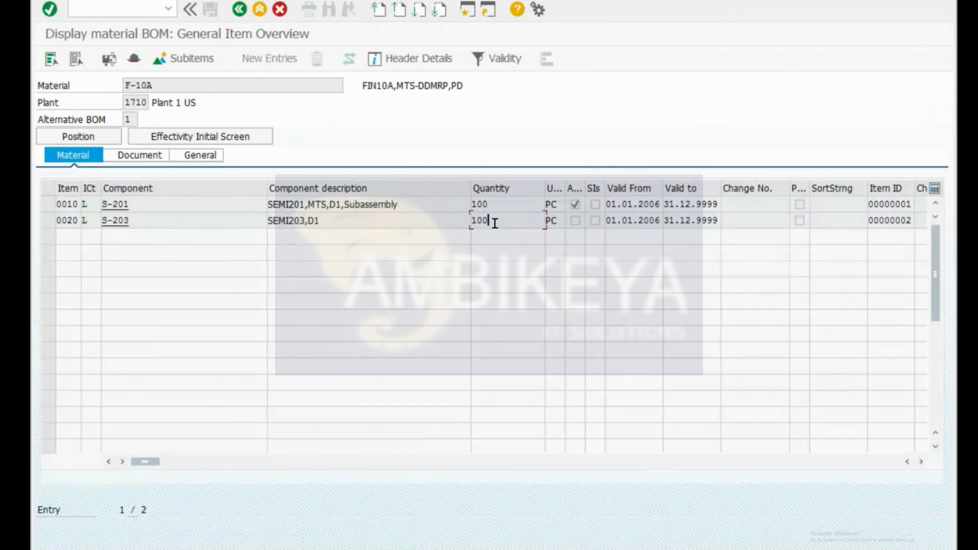
{"action": "key", "text": "alt+Tab"}
{"action": "key", "text": "alt+Tab"}
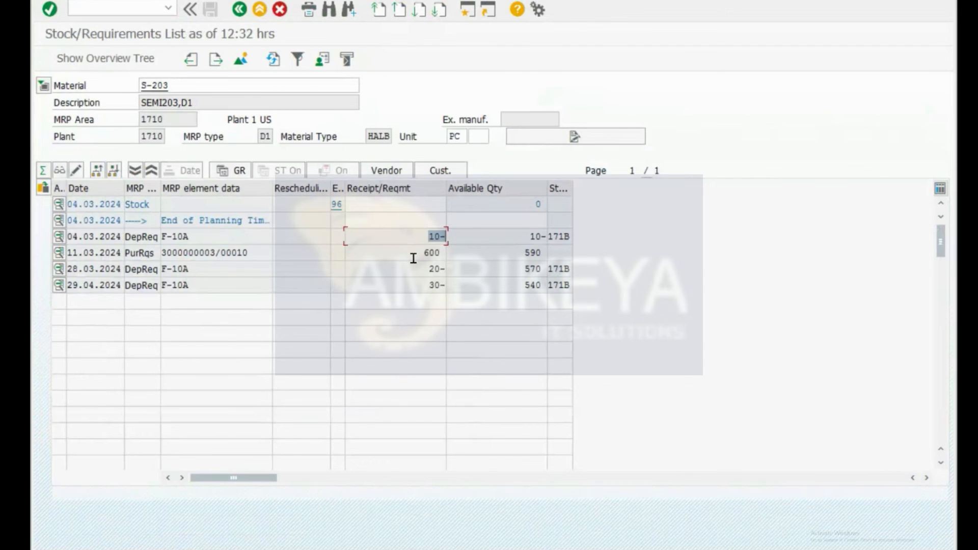
{"action": "left_click", "coordinate": [413, 258]}
{"action": "left_click", "coordinate": [131, 251]}
{"action": "left_click_drag", "start_coordinate": [204, 236], "coordinate": [161, 238]}
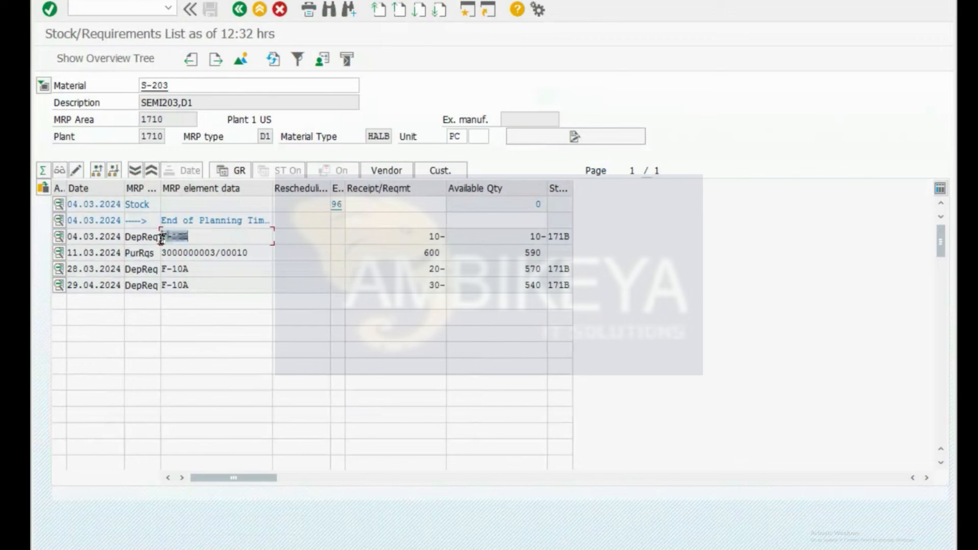
{"action": "left_click_drag", "start_coordinate": [245, 252], "coordinate": [161, 252]}
Step: Exit the planning table and answer the cancel prompt
{"action": "key", "text": "alt+Tab"}
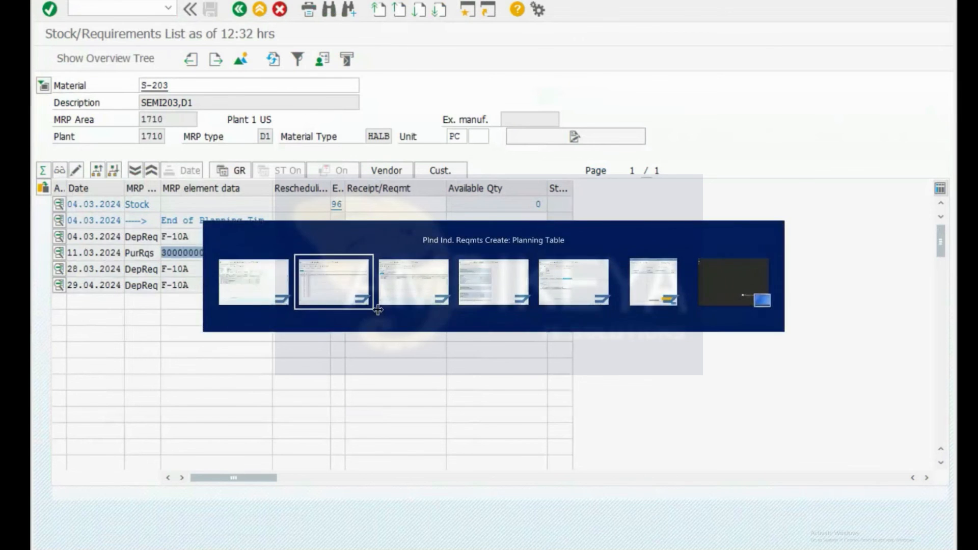
{"action": "key", "text": "F12"}
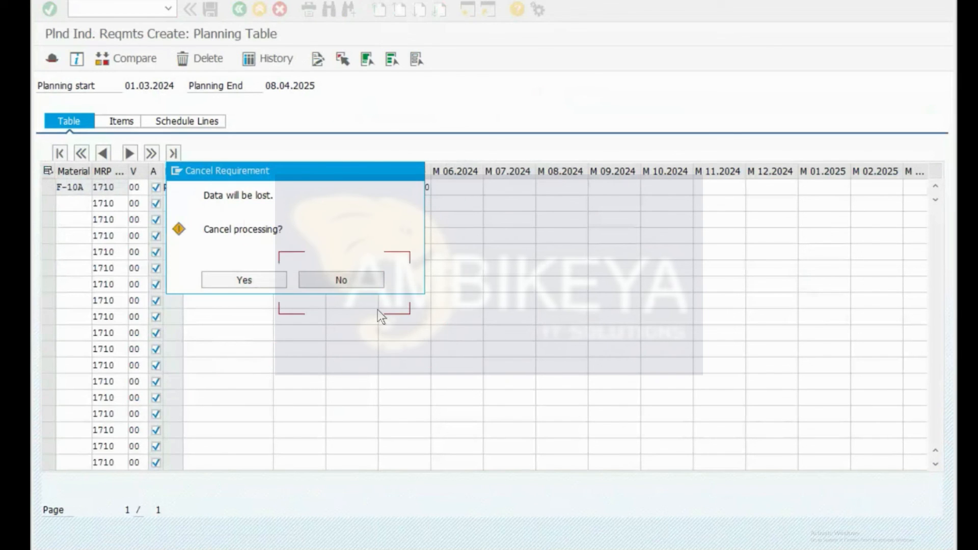
{"action": "key", "text": "Return"}
Step: Display F-10A's BOM with /ncs03, drill into S-201 to component R-302, and return to MD04
{"action": "key", "text": "ctrl+slash"}
{"action": "type", "text": "/ncs03"}
{"action": "key", "text": "Return"}
{"action": "key", "text": "Return"}
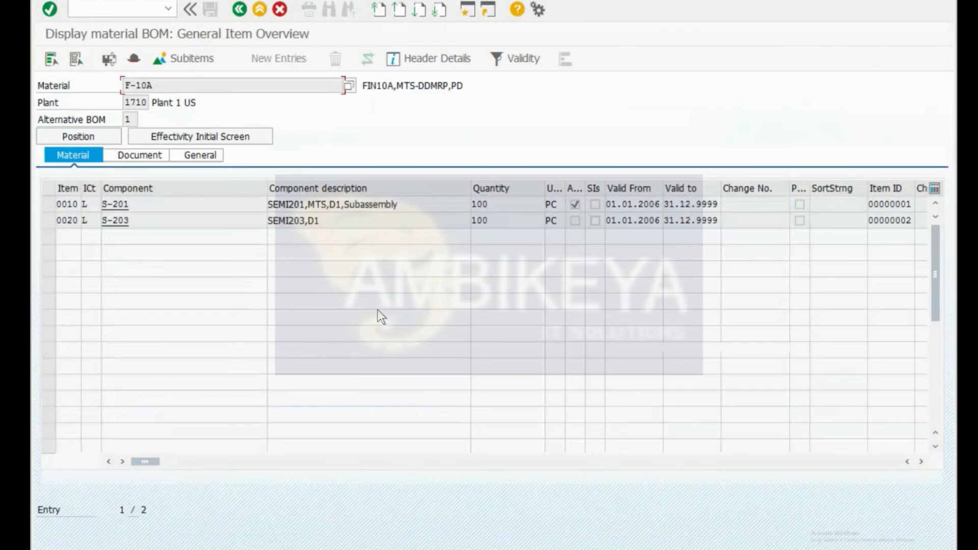
{"action": "double_click", "coordinate": [571, 205]}
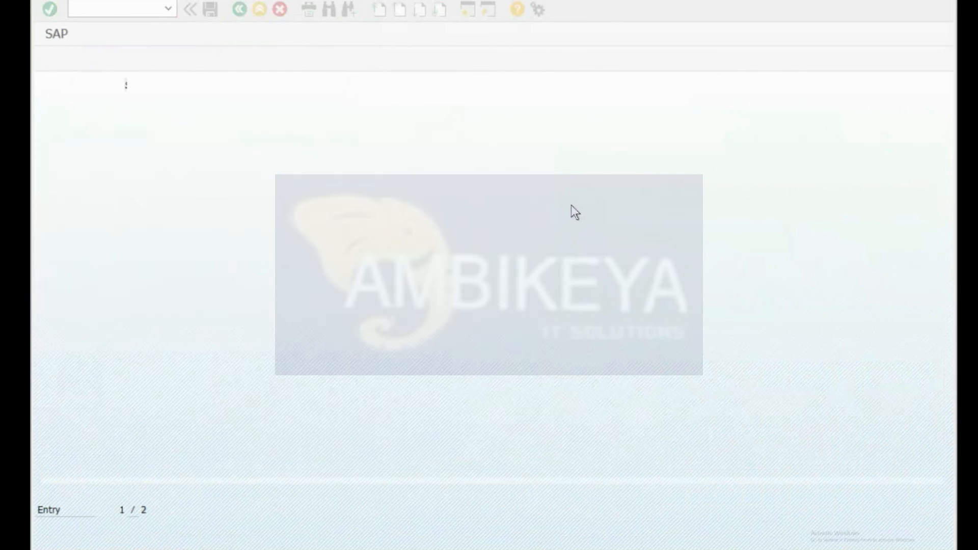
{"action": "left_click", "coordinate": [130, 219]}
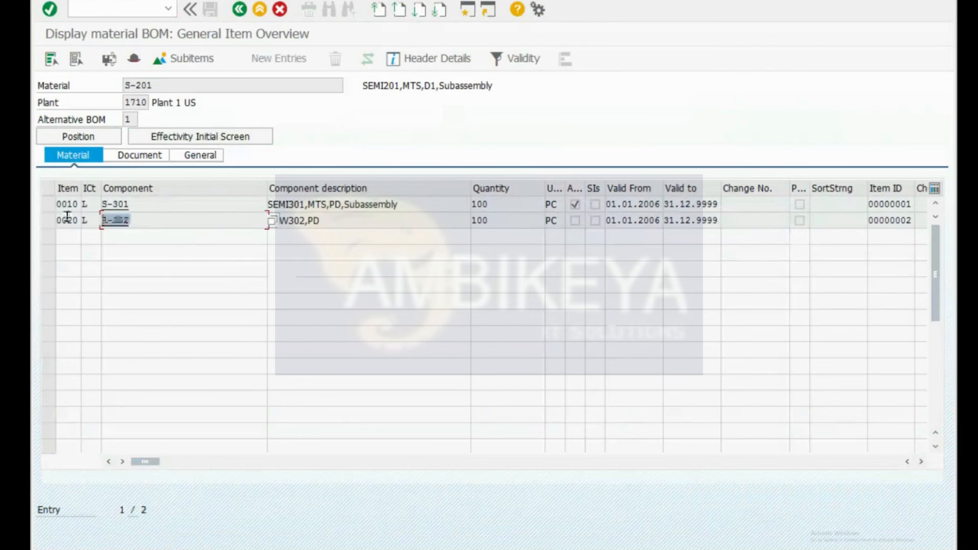
{"action": "key", "text": "alt+Tab"}
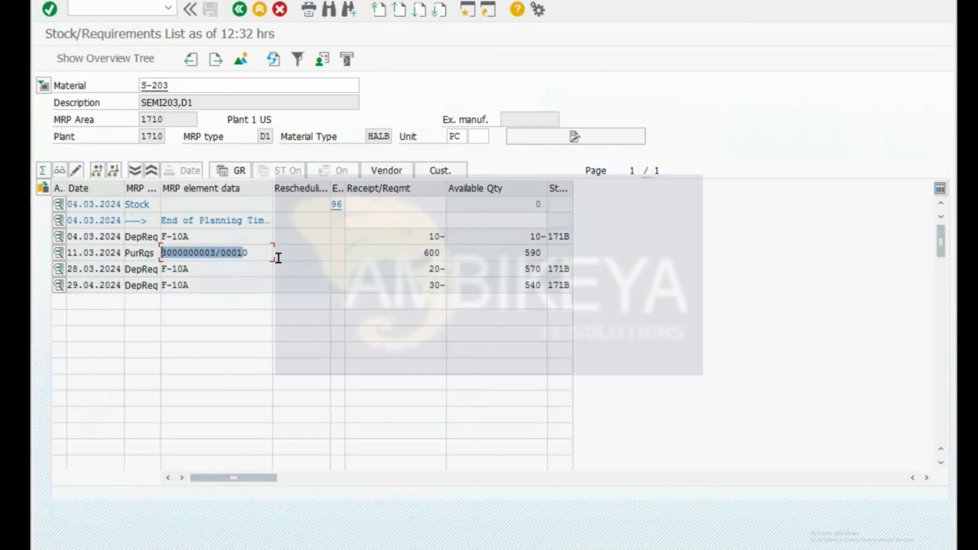
{"action": "left_click_drag", "start_coordinate": [169, 86], "coordinate": [72, 85]}
Step: Load the stock/requirements list for raw material R-302 and check its purchase requisition
{"action": "type", "text": "R-302"}
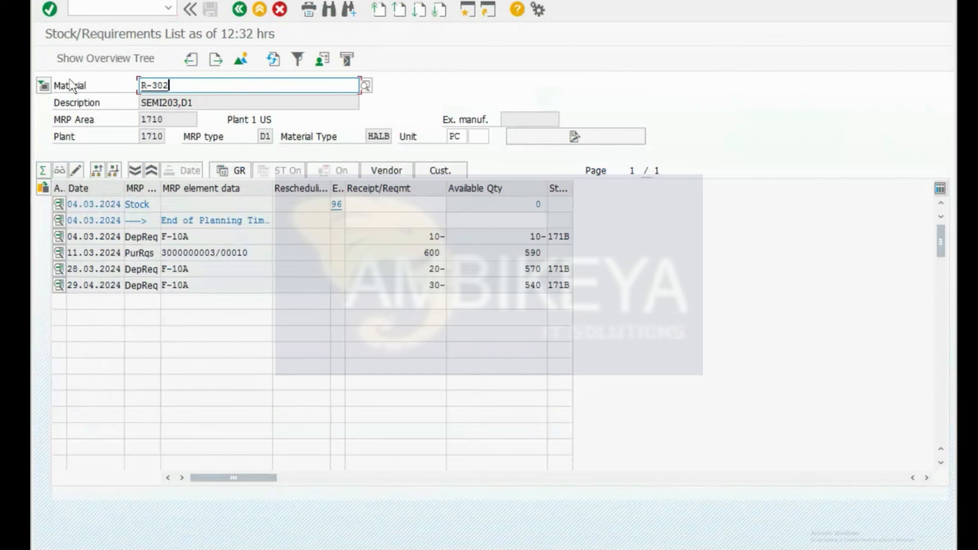
{"action": "key", "text": "Return"}
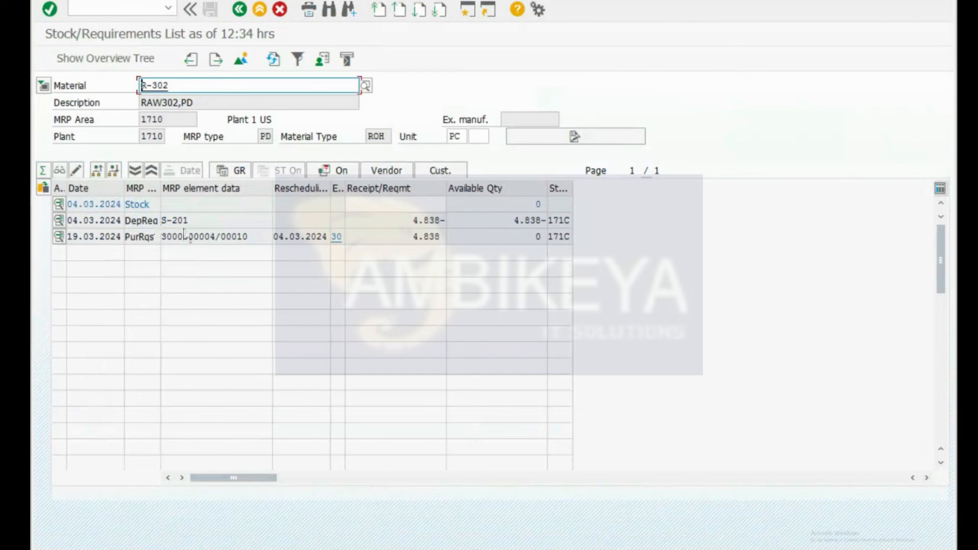
{"action": "left_click_drag", "start_coordinate": [210, 236], "coordinate": [159, 233]}
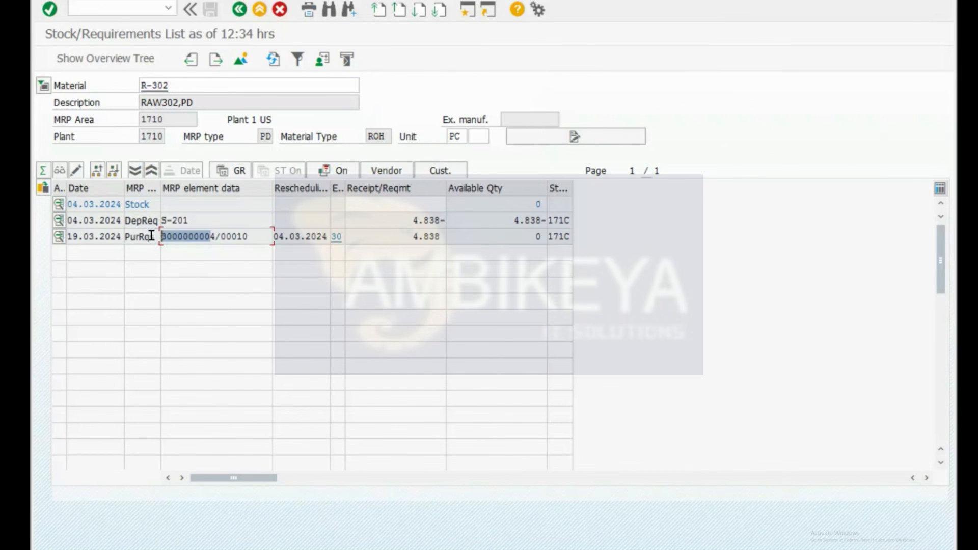
{"action": "left_click", "coordinate": [151, 236]}
Step: View the Additional Data of R-302's dependent requirement pegged to S-201, then close it
{"action": "left_click", "coordinate": [202, 220]}
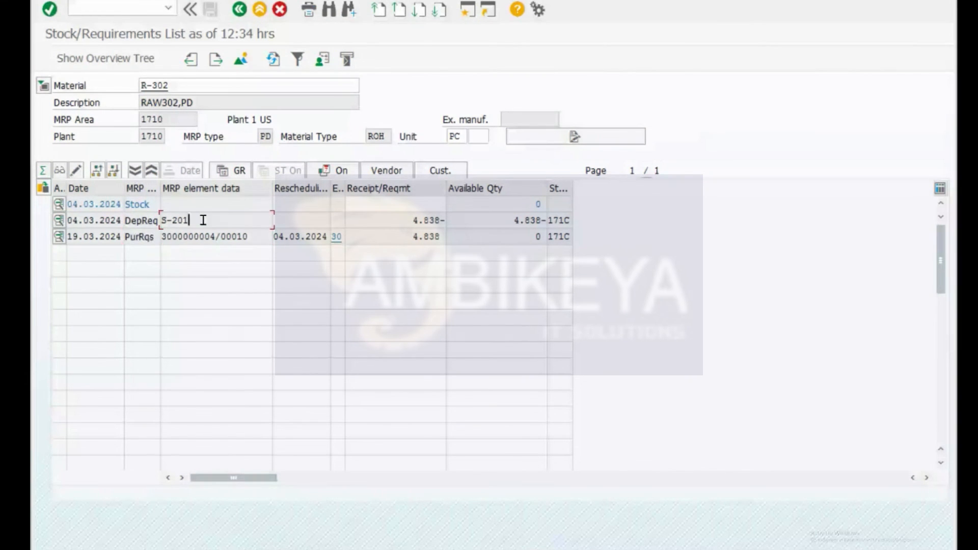
{"action": "left_click_drag", "start_coordinate": [202, 220], "coordinate": [138, 220]}
{"action": "double_click", "coordinate": [138, 220]}
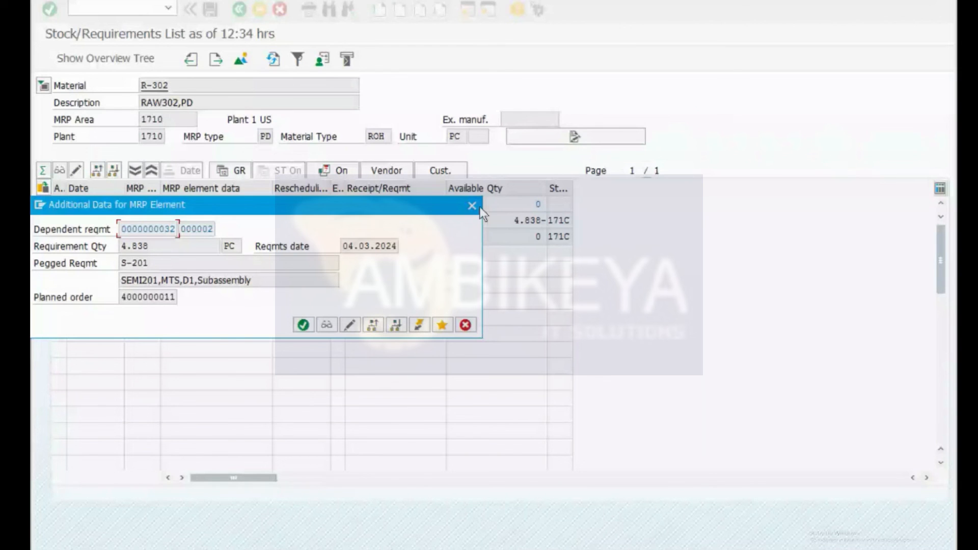
{"action": "left_click", "coordinate": [472, 205]}
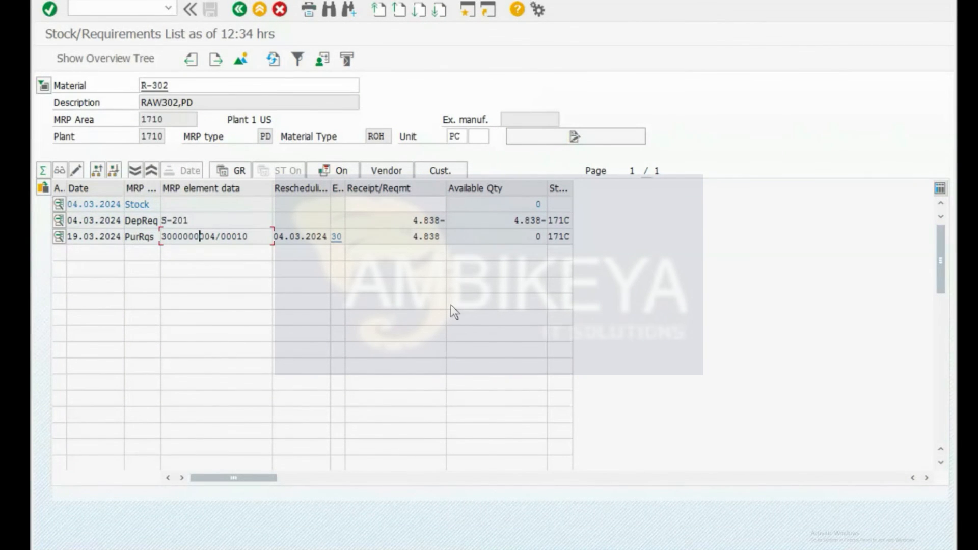
{"action": "key", "text": "ctrl+slash"}
Step: Display F-10A's stock/requirements list via /nmd04, then switch to the Excel desktop
{"action": "type", "text": "/nmd04"}
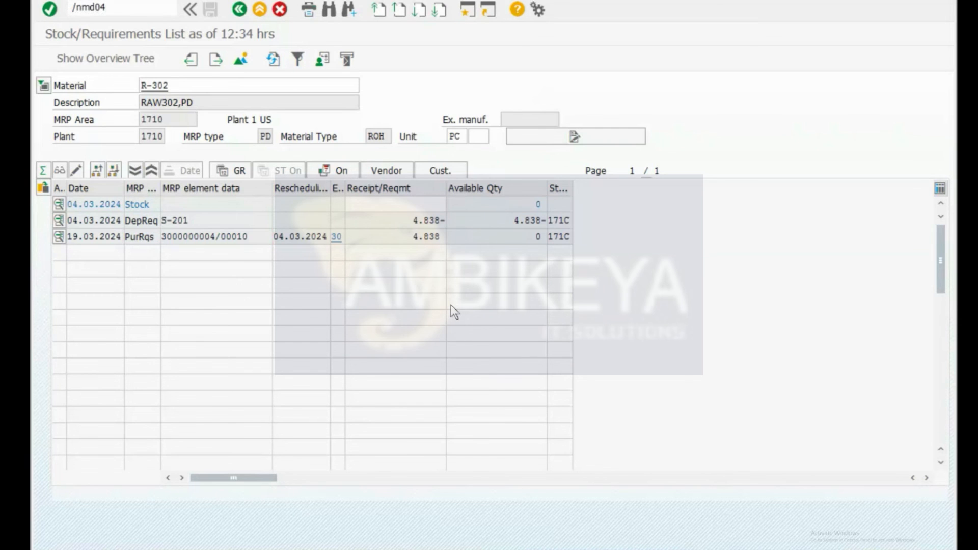
{"action": "key", "text": "Return"}
{"action": "key", "text": "Return"}
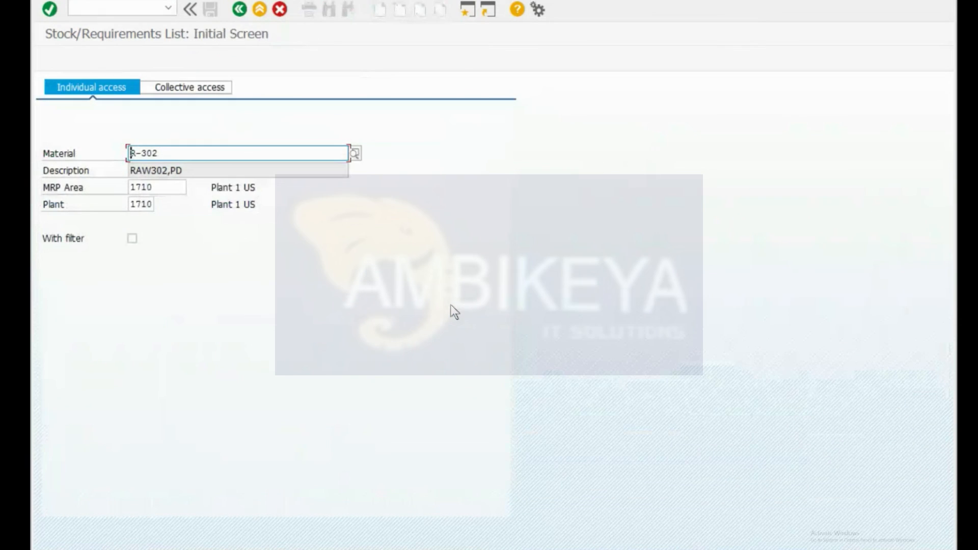
{"action": "key", "text": "Delete"}
{"action": "key", "text": "Down"}
{"action": "key", "text": "Down"}
{"action": "key", "text": "Down"}
{"action": "key", "text": "Down"}
{"action": "key", "text": "Down"}
{"action": "key", "text": "Down"}
{"action": "key", "text": "Return"}
{"action": "key", "text": "Return"}
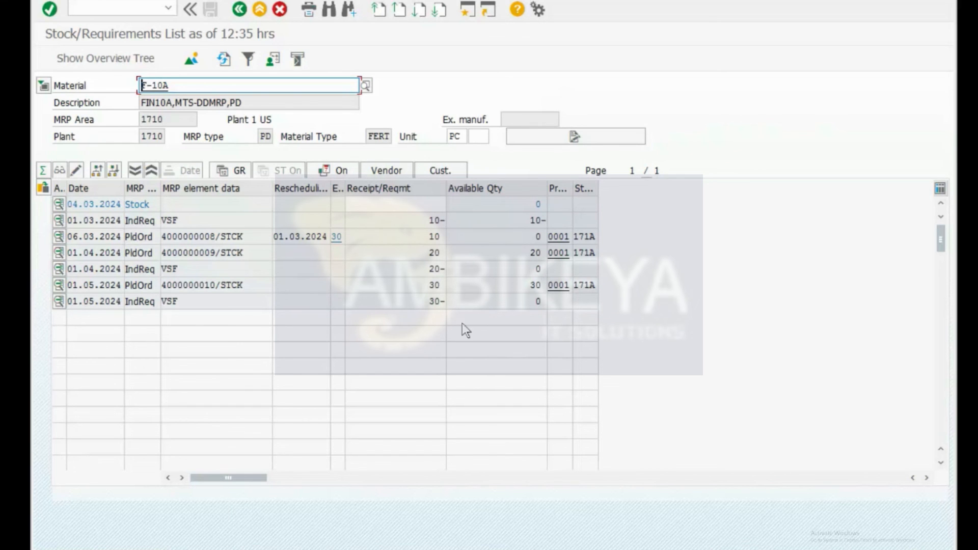
{"action": "key", "text": "alt+Tab"}
{"action": "key", "text": "alt+Tab"}
{"action": "key", "text": "ctrl+super+Right"}
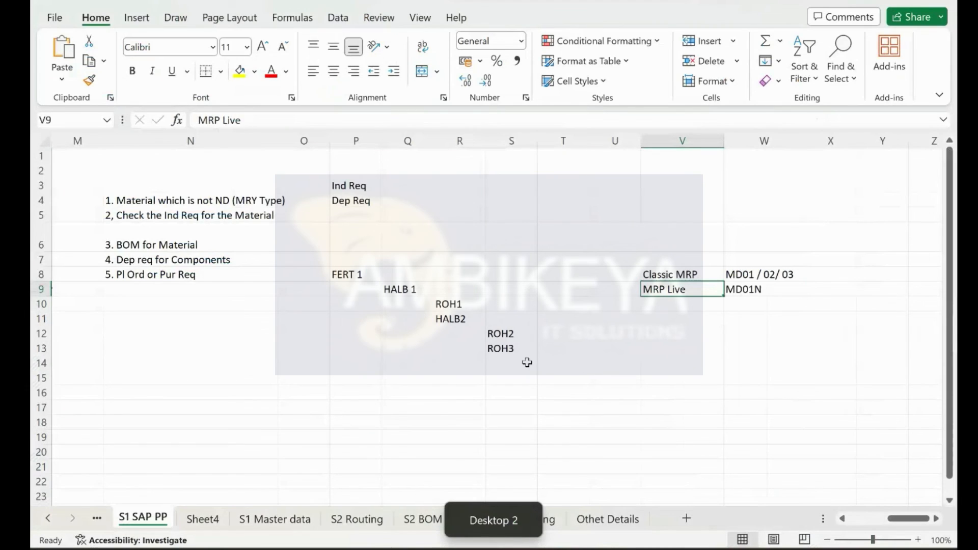
Step: On the S3 Master Planning sheet, enter FERT 1 in S3, HALB 1 in T4, ROH2 in U5, ROH1 in T5
{"action": "left_click", "coordinate": [527, 362]}
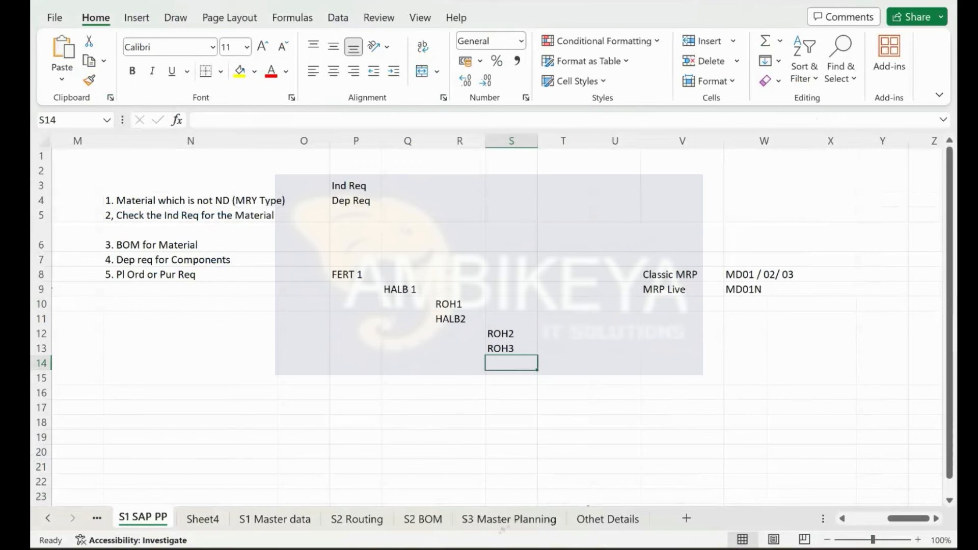
{"action": "left_click", "coordinate": [497, 526]}
{"action": "scroll", "coordinate": [645, 344], "scroll_direction": "right", "scroll_amount": 5}
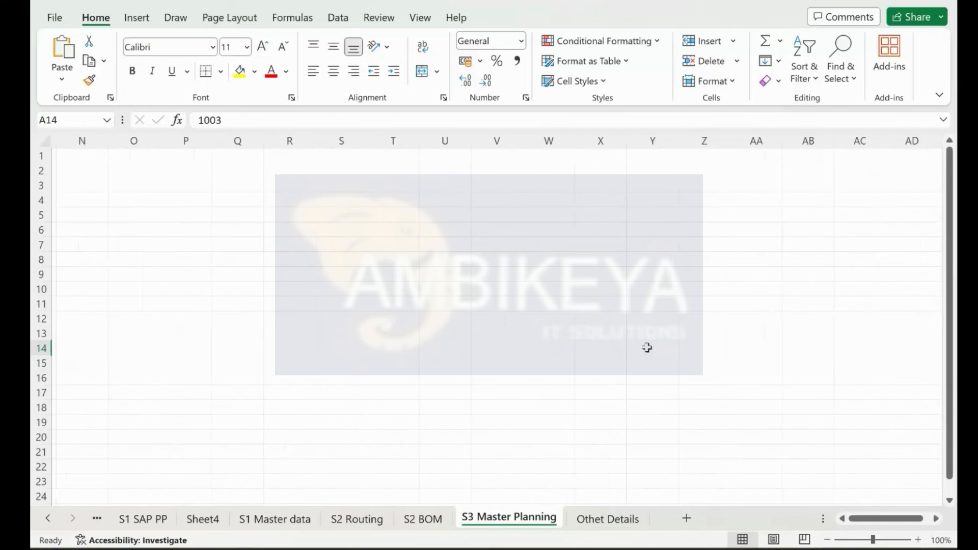
{"action": "left_click", "coordinate": [232, 187]}
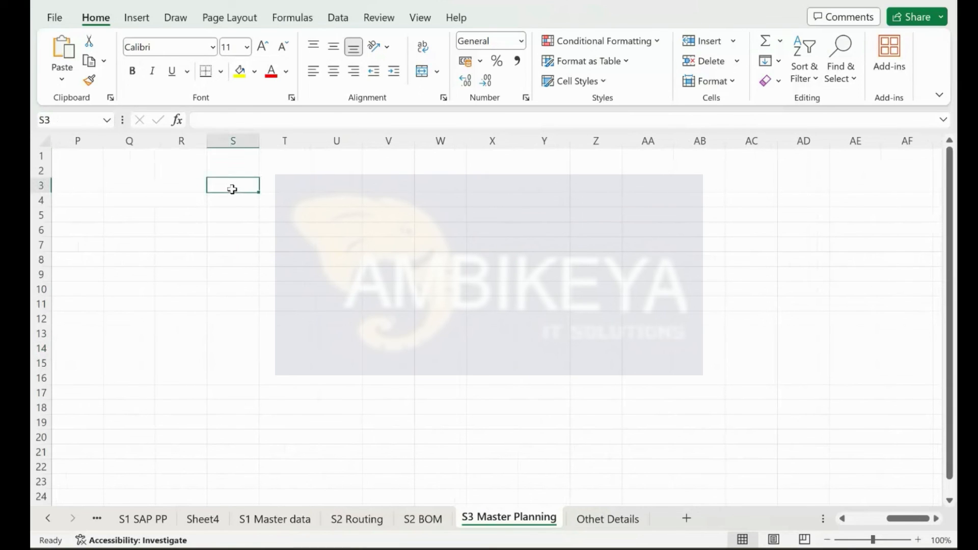
{"action": "type", "text": "FERT"}
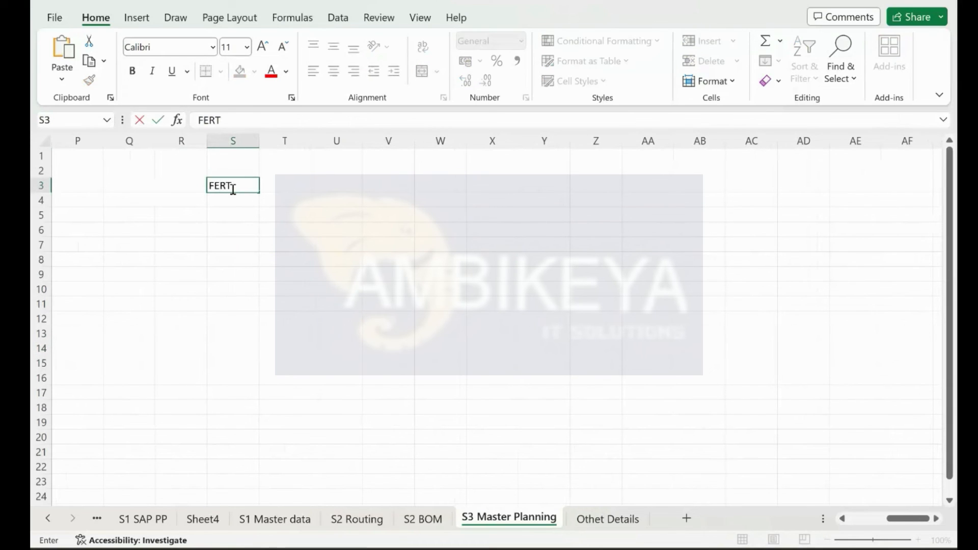
{"action": "type", "text": " 1"}
{"action": "key", "text": "Return"}
{"action": "key", "text": "Tab"}
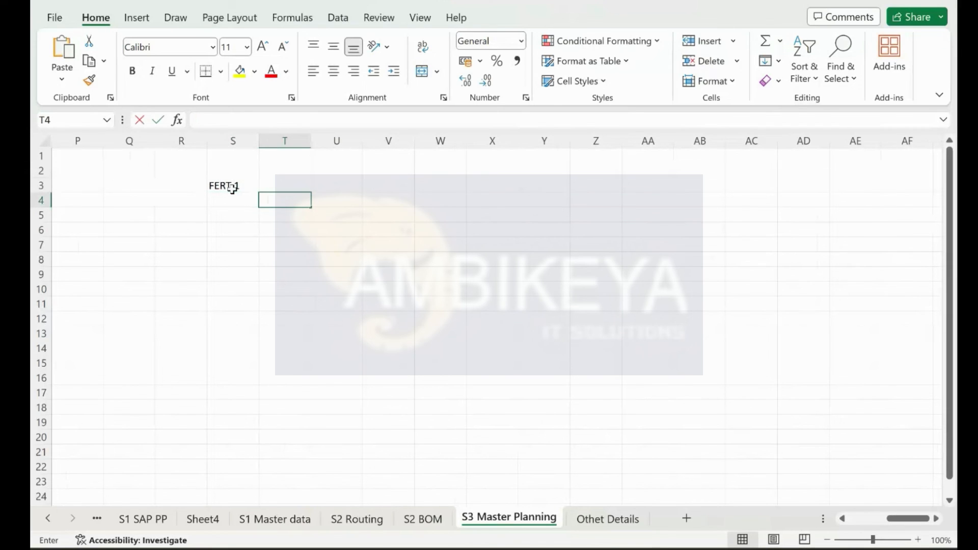
{"action": "type", "text": "HALB 1"}
{"action": "key", "text": "Return"}
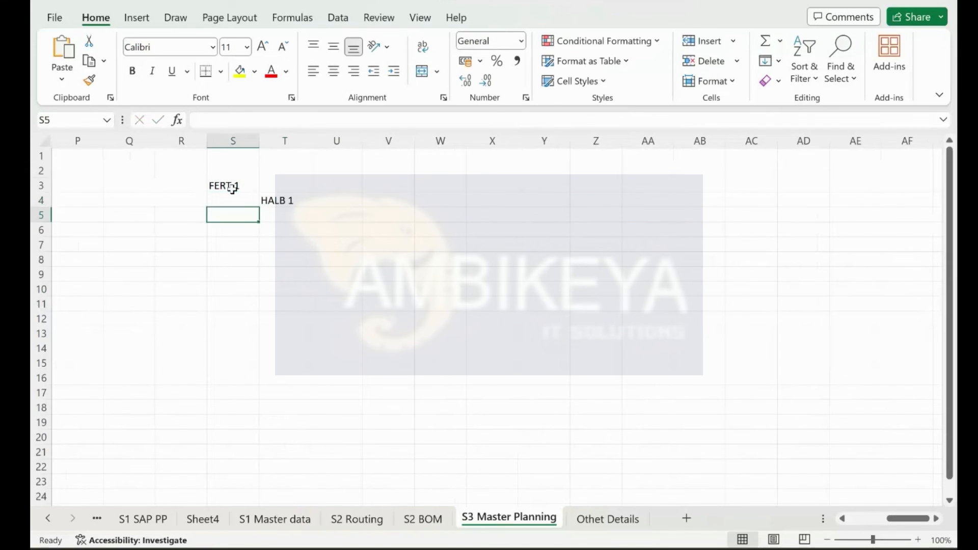
{"action": "key", "text": "Tab"}
{"action": "key", "text": "Tab"}
{"action": "type", "text": "ROH1"}
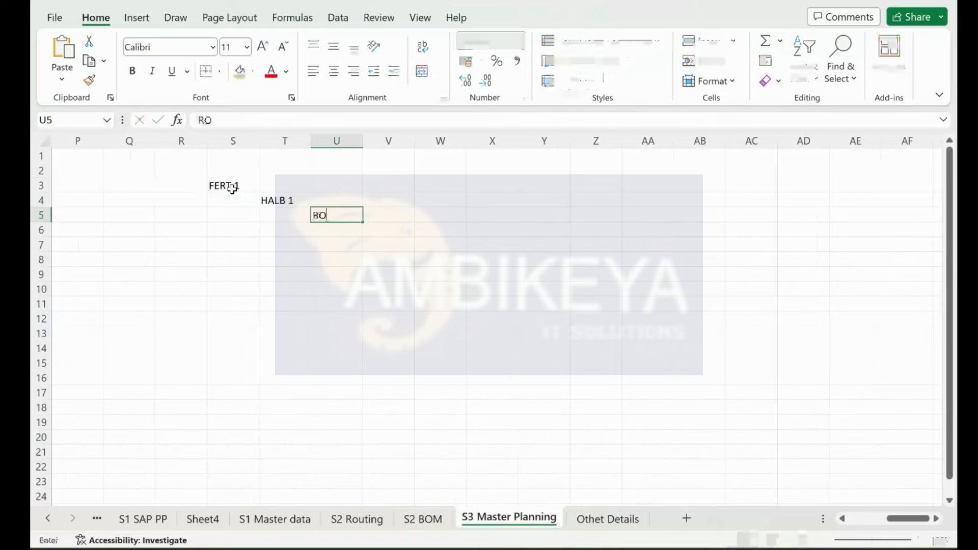
{"action": "key", "text": "BackSpace"}
{"action": "type", "text": "2"}
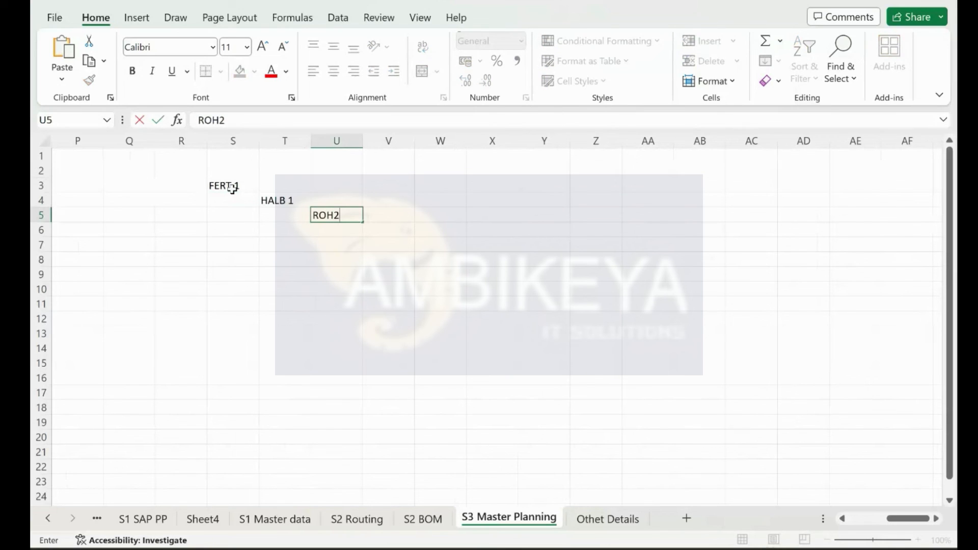
{"action": "key", "text": "Left"}
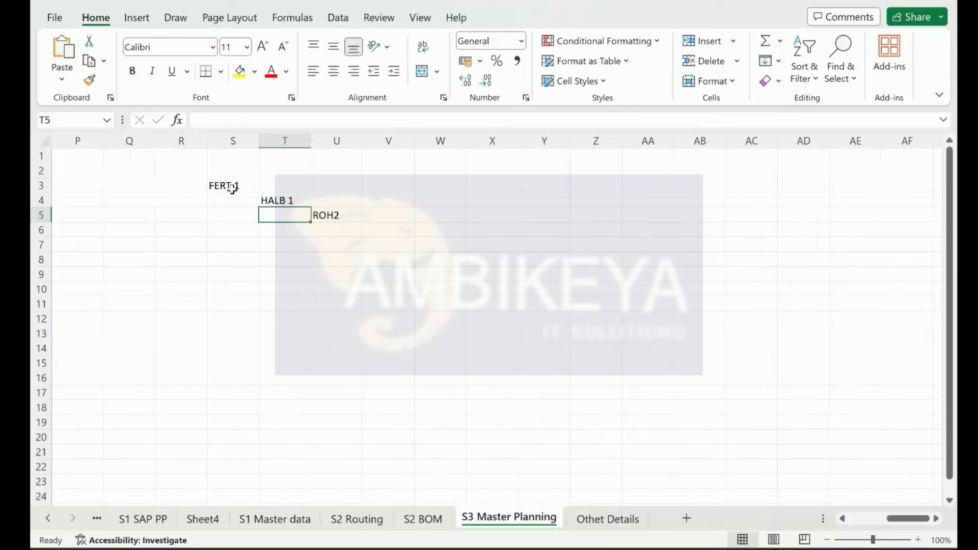
{"action": "type", "text": "ROH1"}
{"action": "key", "text": "Tab"}
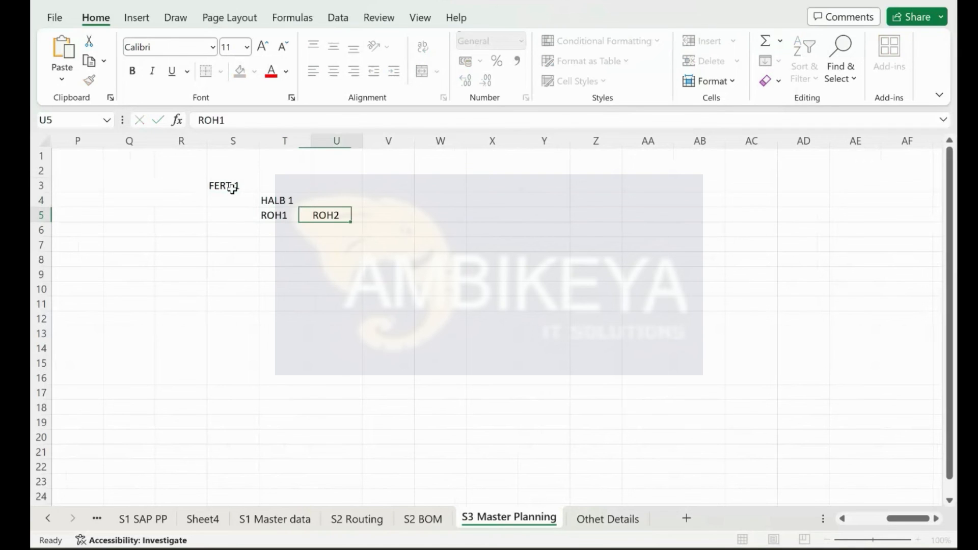
Step: Move ROH2 from U5 up to U4 beside HALB 1 with cut and paste
{"action": "left_click", "coordinate": [233, 187]}
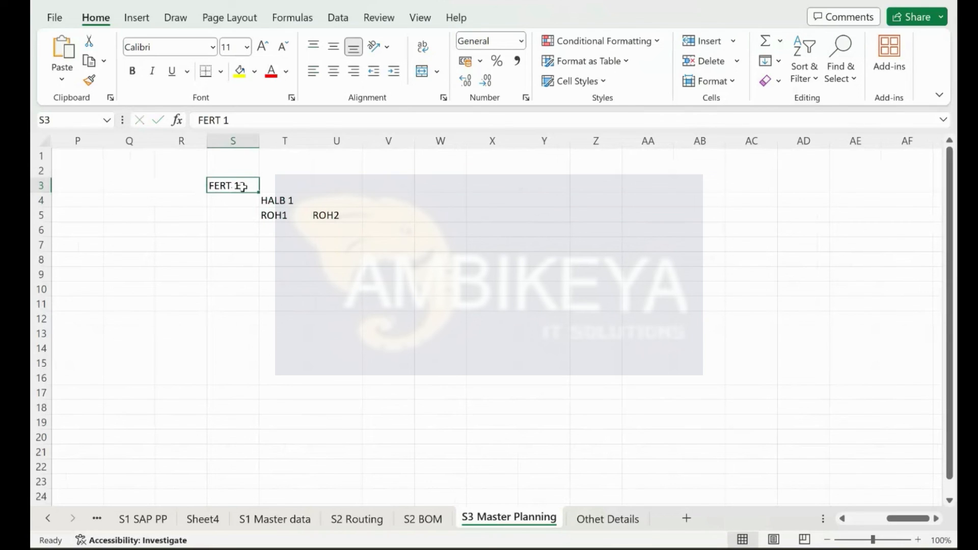
{"action": "left_click_drag", "start_coordinate": [283, 200], "coordinate": [282, 210]}
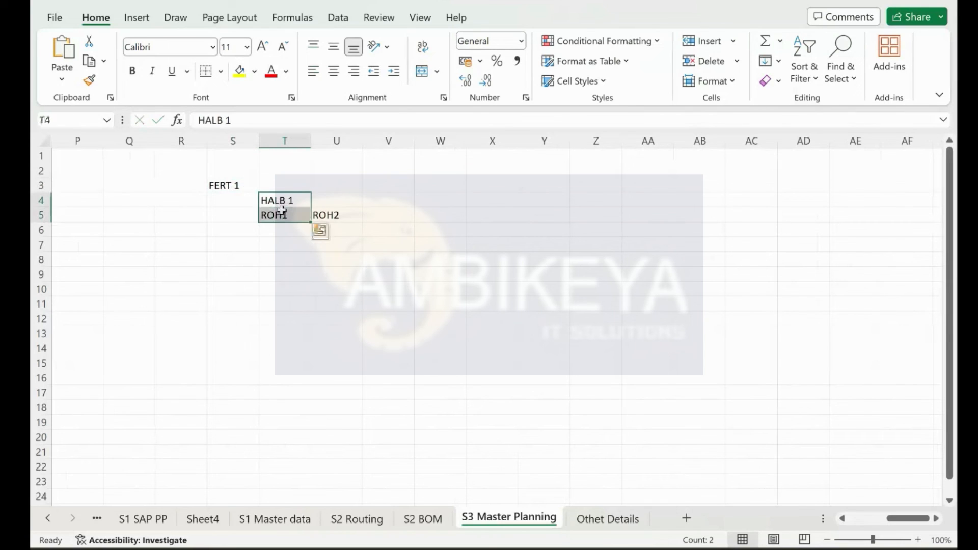
{"action": "left_click", "coordinate": [294, 199]}
{"action": "left_click", "coordinate": [284, 214]}
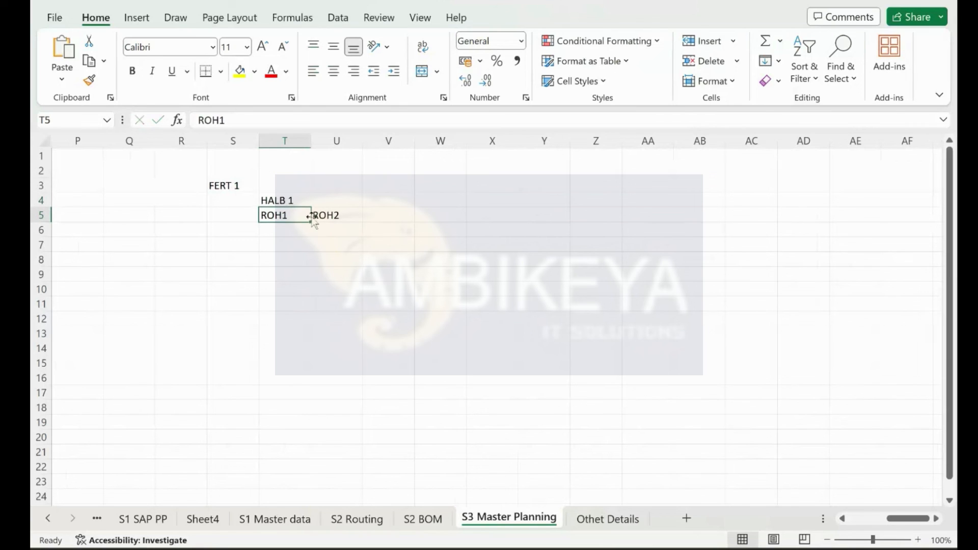
{"action": "left_click", "coordinate": [315, 217]}
{"action": "key", "text": "ctrl+x"}
{"action": "left_click", "coordinate": [332, 201]}
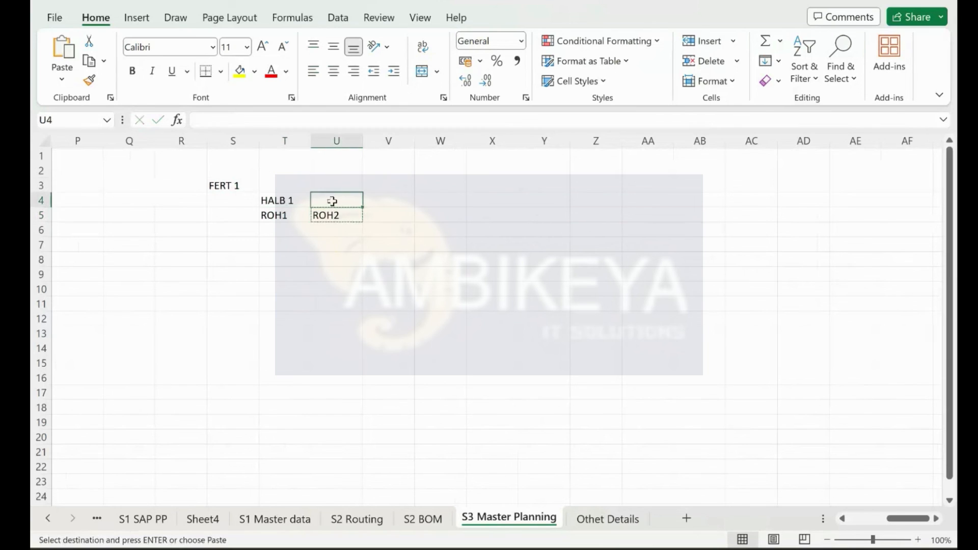
{"action": "key", "text": "ctrl+v"}
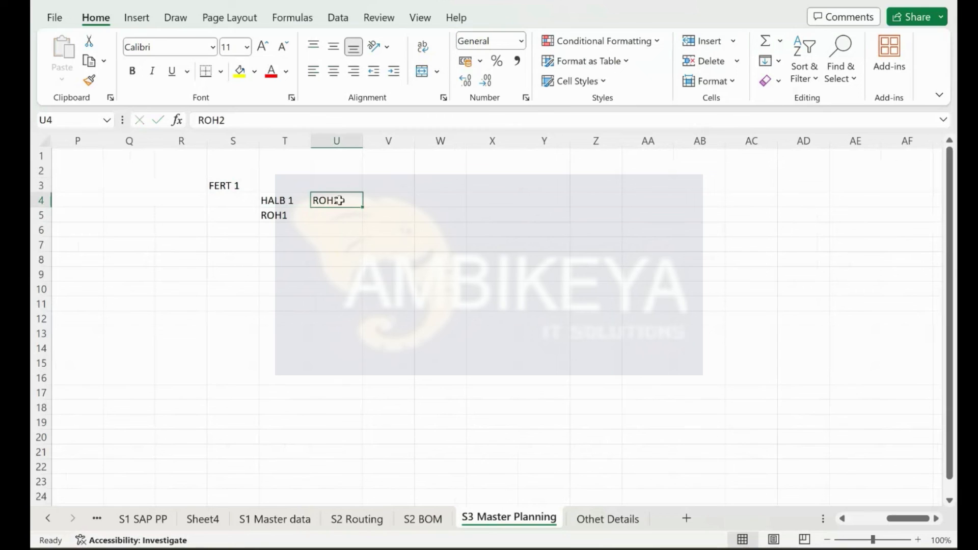
{"action": "left_click", "coordinate": [418, 335]}
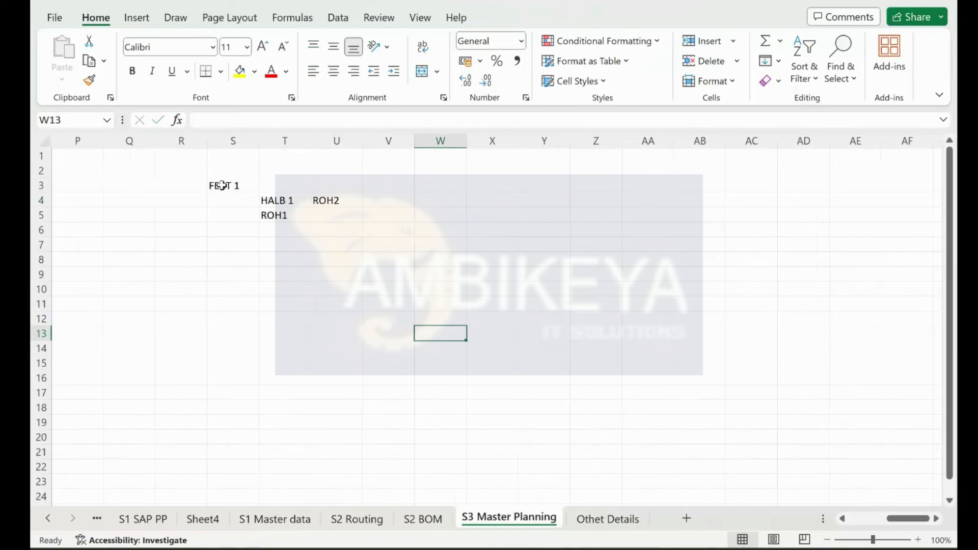
Step: List steps 1–4 in W3:X6: Material Creation, BOM Creation, Work center Creation, Routing Creation
{"action": "left_click", "coordinate": [436, 188]}
{"action": "type", "text": "1."}
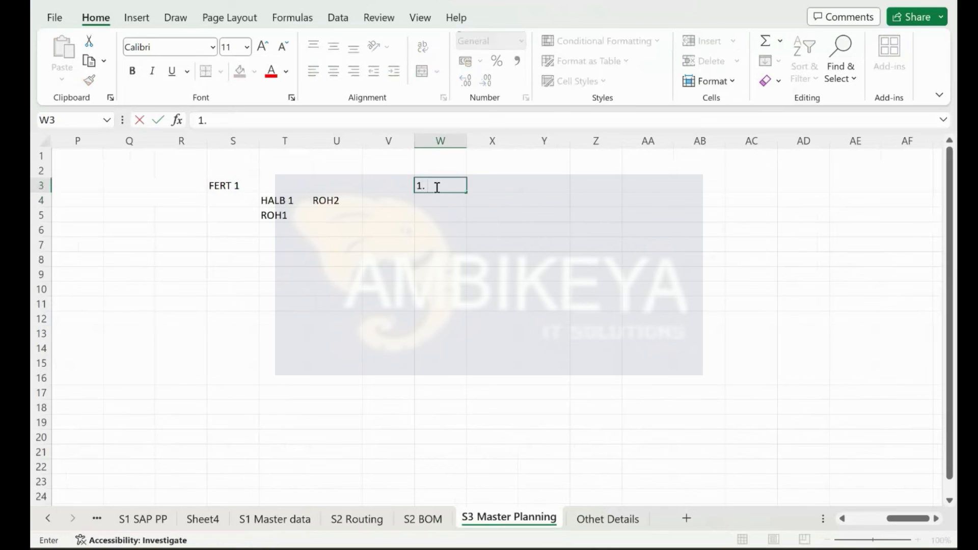
{"action": "key", "text": "Tab"}
{"action": "type", "text": "Materual"}
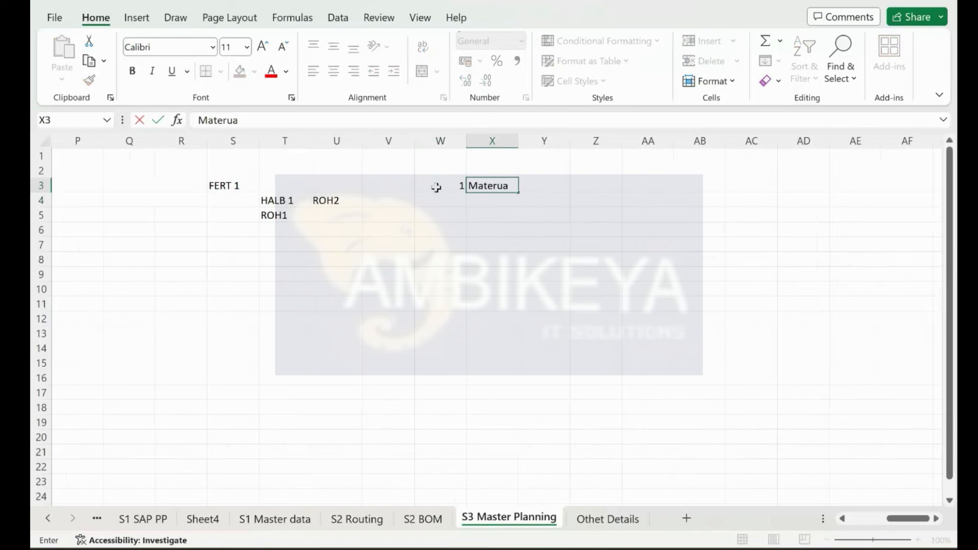
{"action": "key", "text": "BackSpace"}
{"action": "key", "text": "BackSpace"}
{"action": "key", "text": "BackSpace"}
{"action": "type", "text": "ial Creation"}
{"action": "key", "text": "Return"}
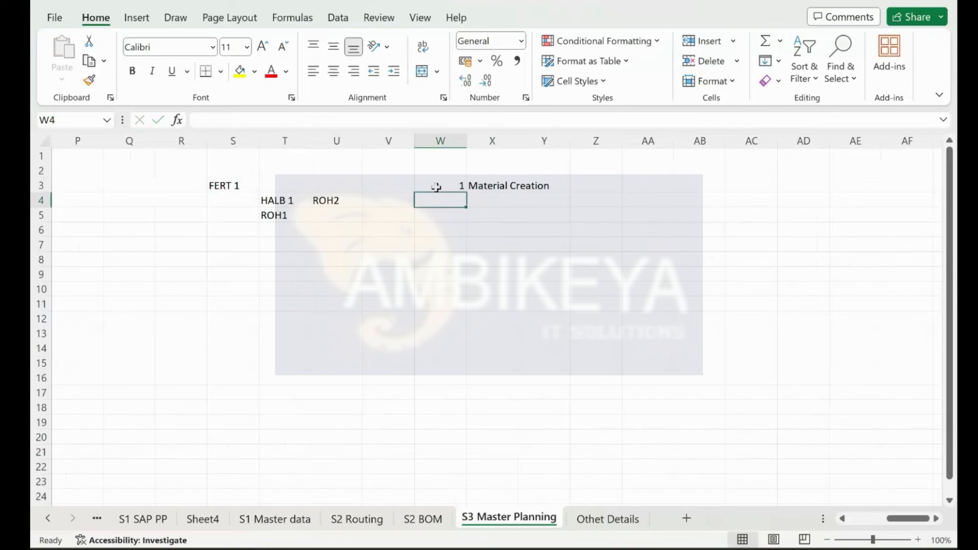
{"action": "type", "text": "2"}
{"action": "key", "text": "Tab"}
{"action": "type", "text": "BOM Creation"}
{"action": "key", "text": "Return"}
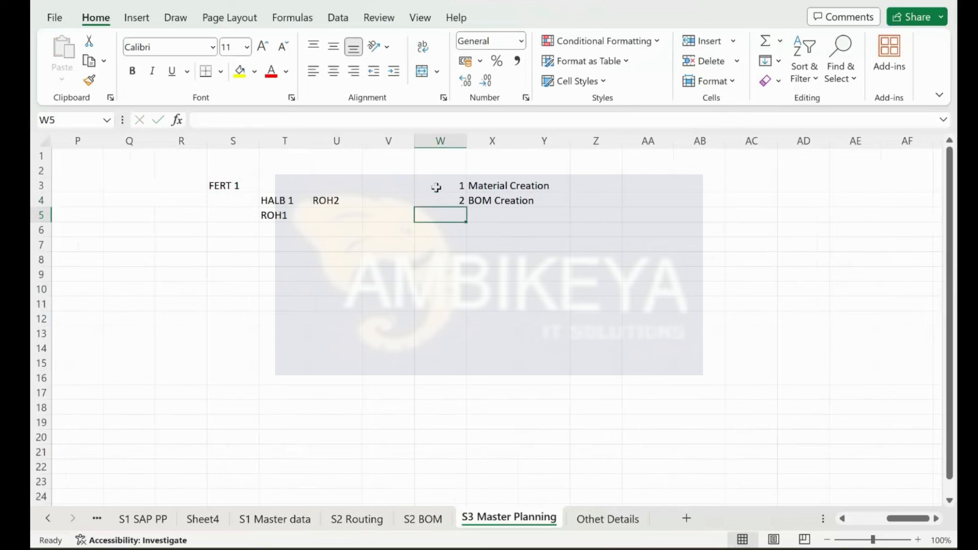
{"action": "type", "text": "3"}
{"action": "key", "text": "Tab"}
{"action": "type", "text": "Work"}
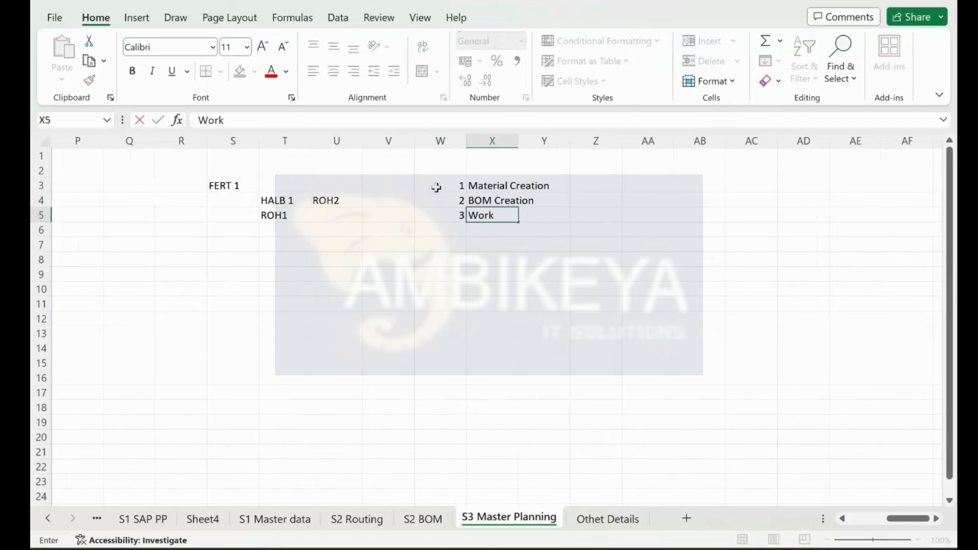
{"action": "type", "text": " center Creation"}
{"action": "key", "text": "Return"}
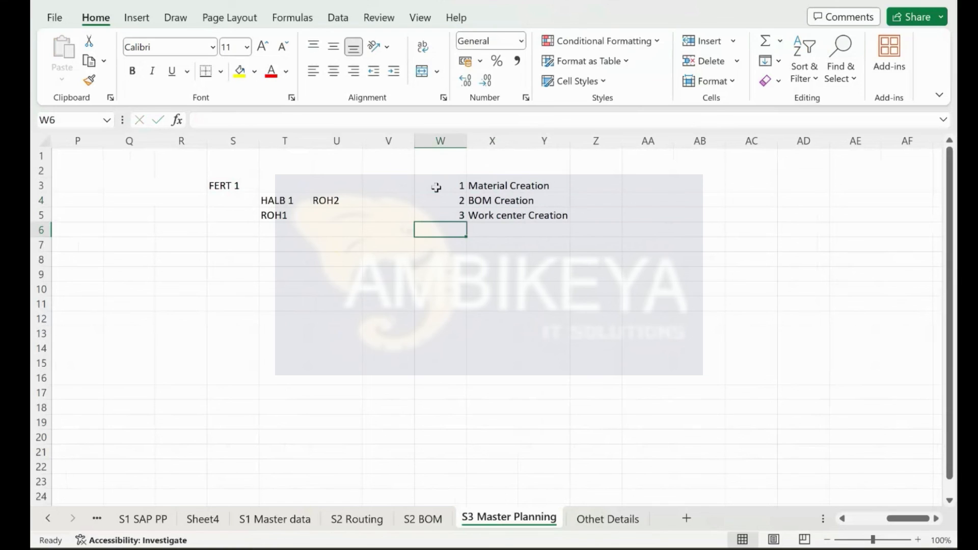
{"action": "type", "text": "4"}
{"action": "key", "text": "Tab"}
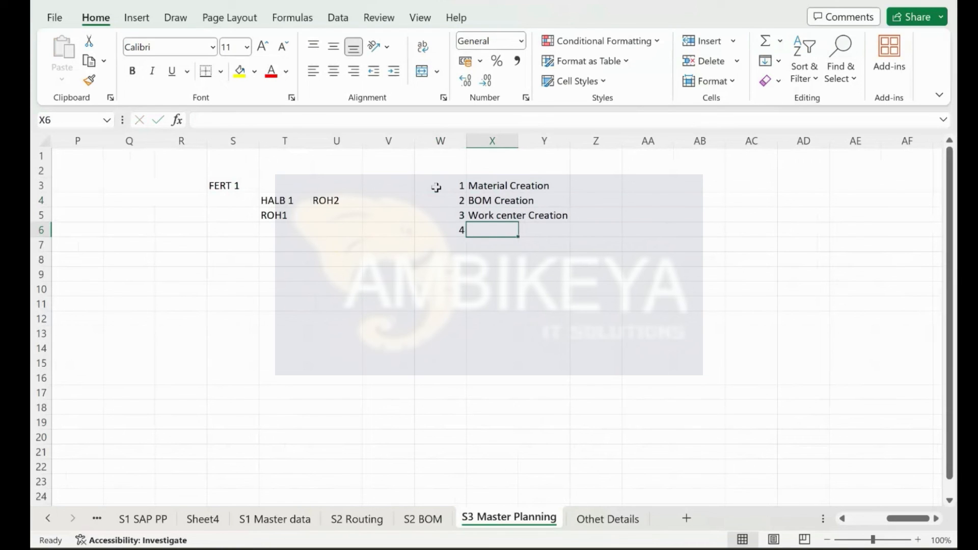
{"action": "type", "text": "Routing"}
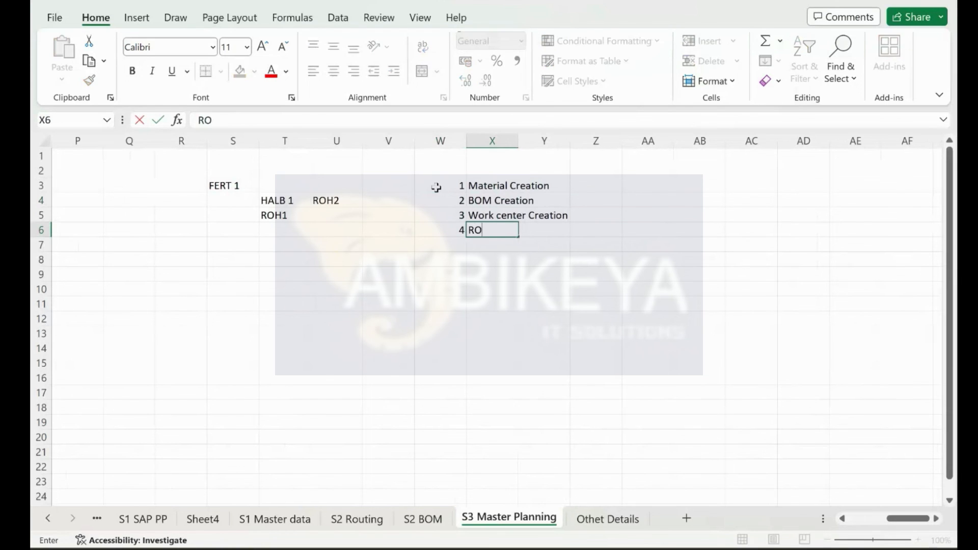
{"action": "key", "text": "BackSpace"}
{"action": "type", "text": "g Creation"}
{"action": "key", "text": "Return"}
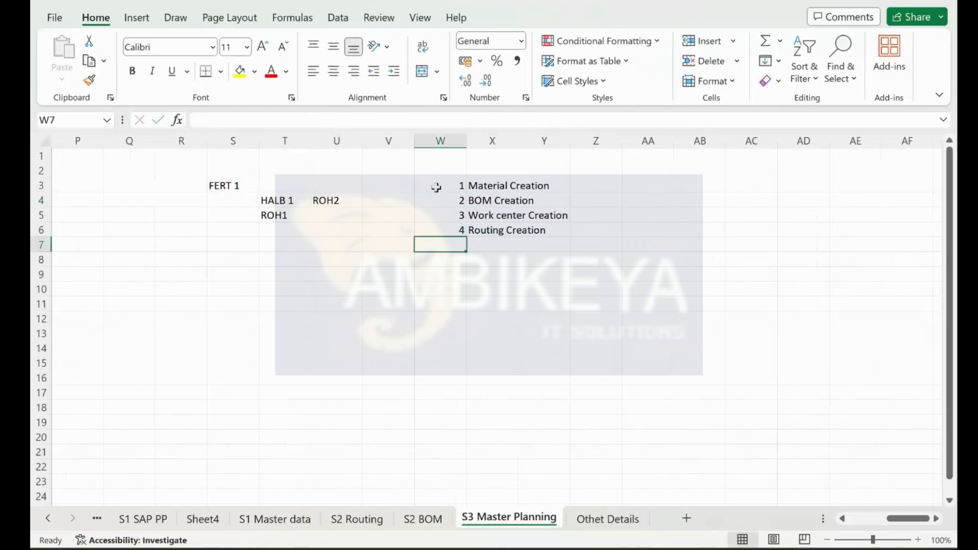
Step: Add steps 5–7: PV creation, Create PIR (MD61), and MRP Run --> Hold
{"action": "type", "text": "5"}
{"action": "key", "text": "Tab"}
{"action": "type", "text": "P"}
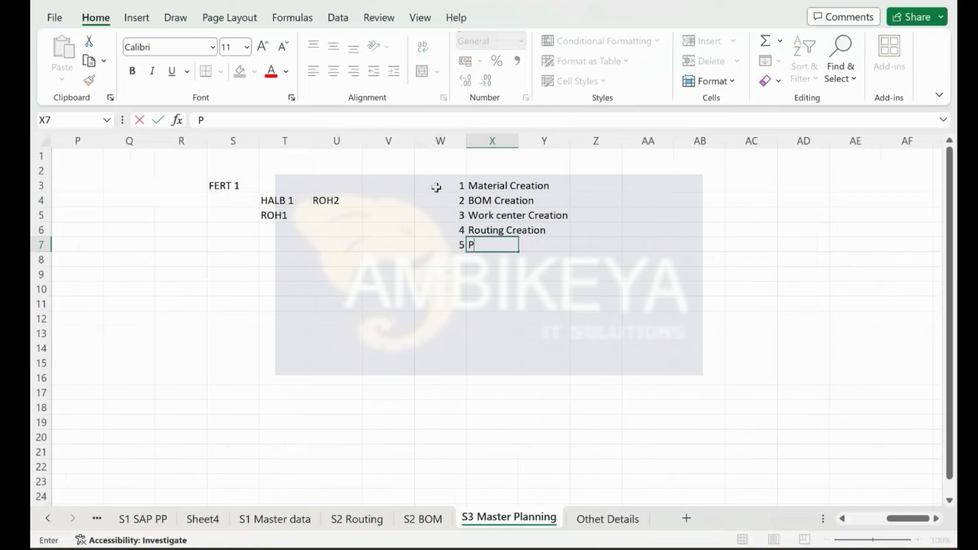
{"action": "type", "text": "V creation"}
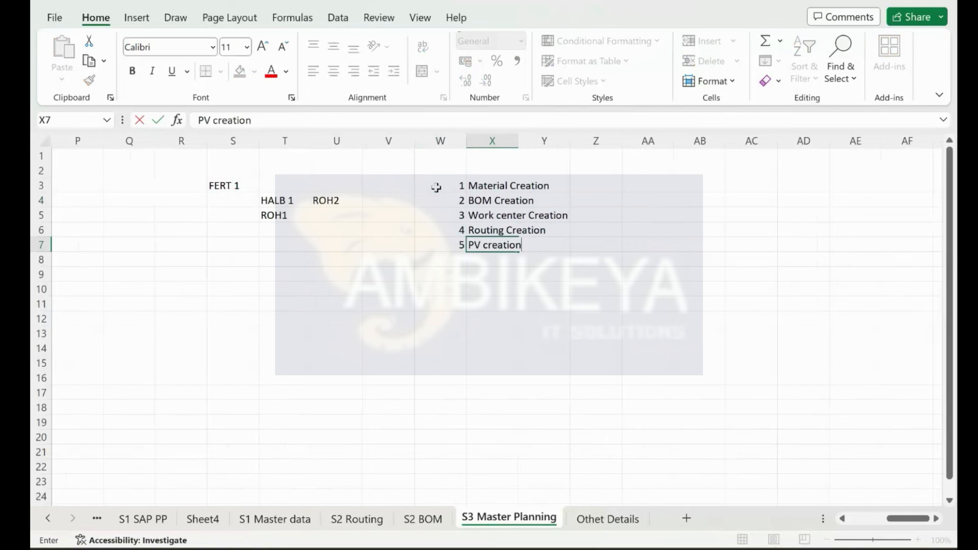
{"action": "key", "text": "Return"}
{"action": "type", "text": "6"}
{"action": "key", "text": "Tab"}
{"action": "type", "text": "Create P"}
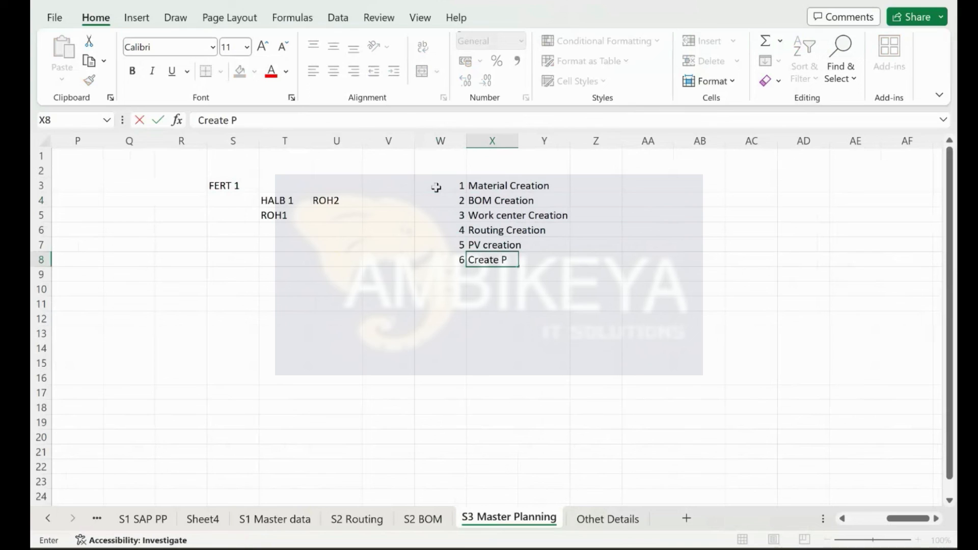
{"action": "type", "text": "IR (MDD1"}
{"action": "key", "text": "BackSpace"}
{"action": "key", "text": "BackSpace"}
{"action": "type", "text": "61)"}
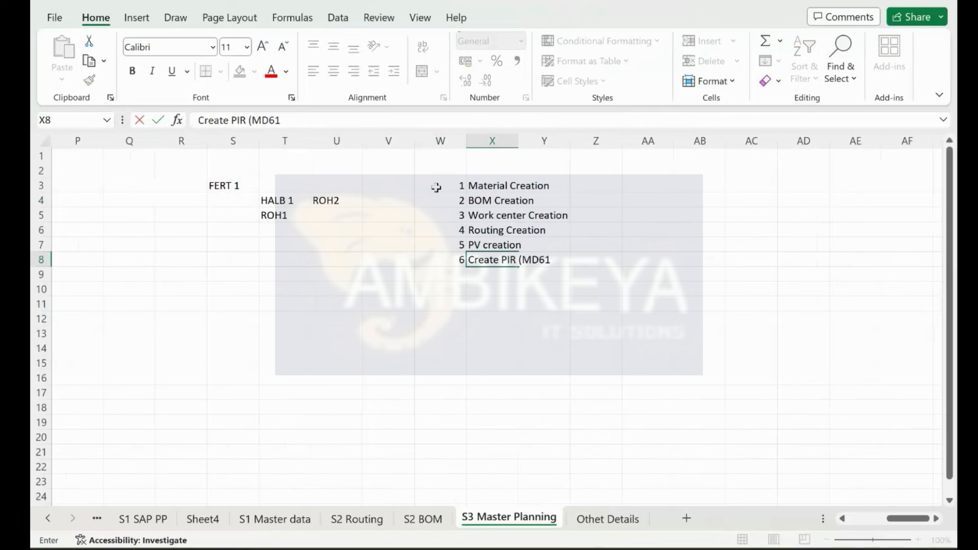
{"action": "key", "text": "Return"}
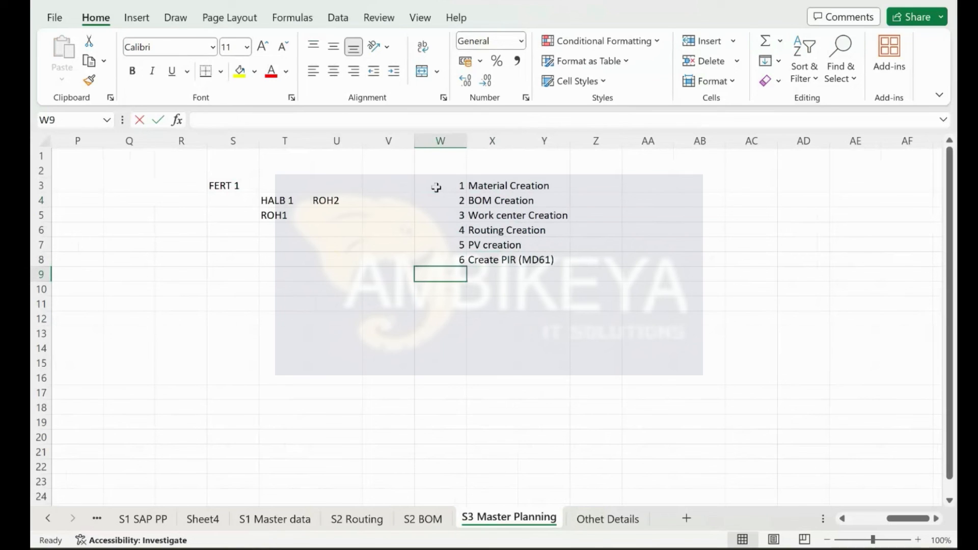
{"action": "type", "text": "7"}
{"action": "key", "text": "Tab"}
{"action": "type", "text": "MRP Run"}
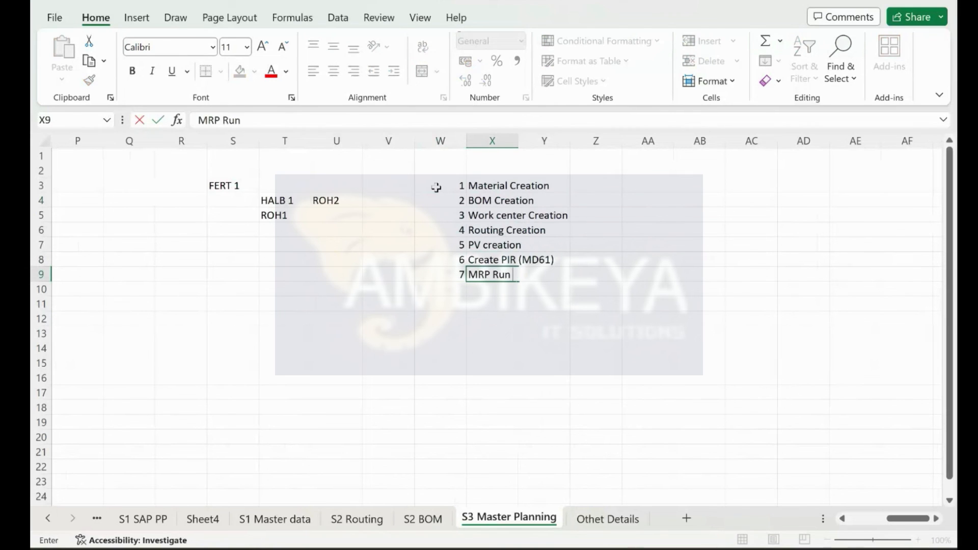
{"action": "type", "text": " --> Hold"}
{"action": "key", "text": "Return"}
Step: Centre the step numbers in column W and widen column X to fit the step names
{"action": "left_click", "coordinate": [440, 141]}
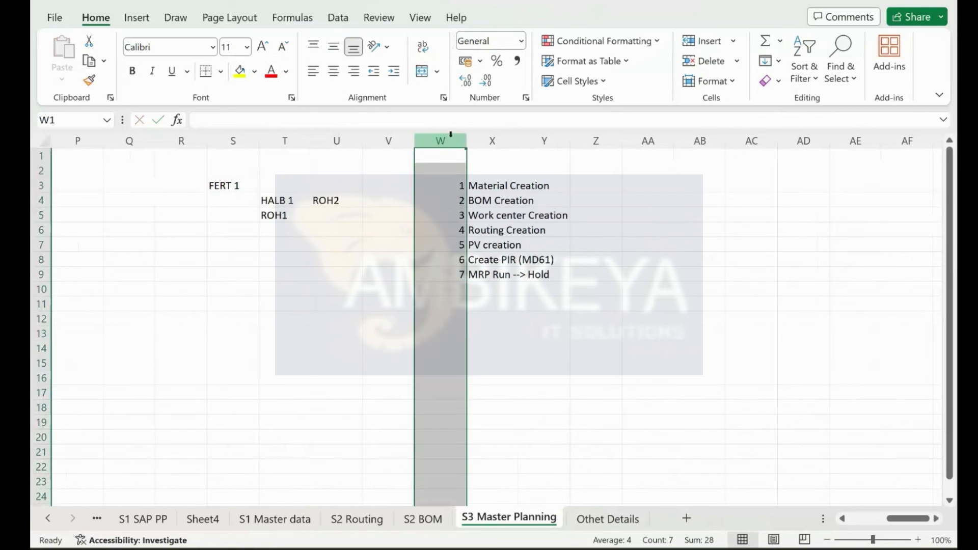
{"action": "left_click", "coordinate": [334, 72]}
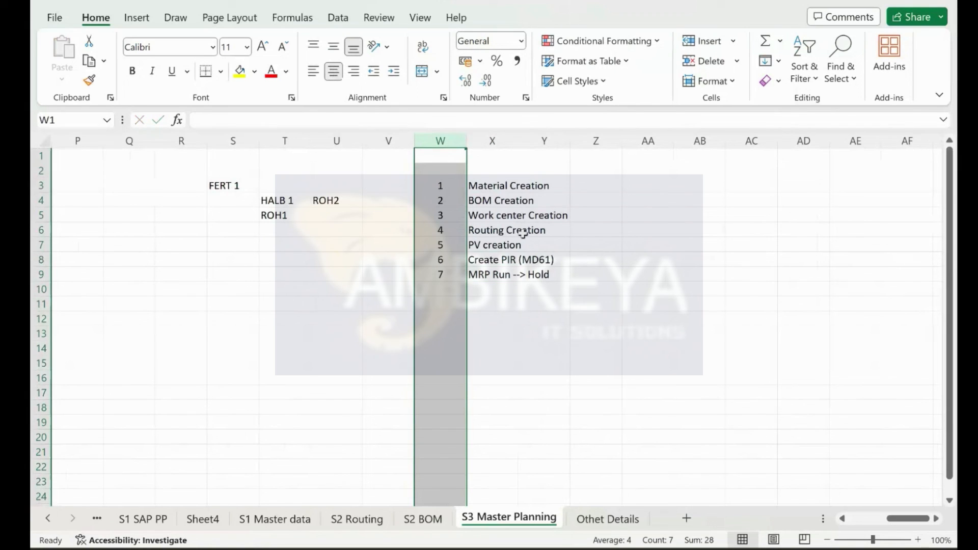
{"action": "left_click_drag", "start_coordinate": [519, 146], "coordinate": [570, 168]}
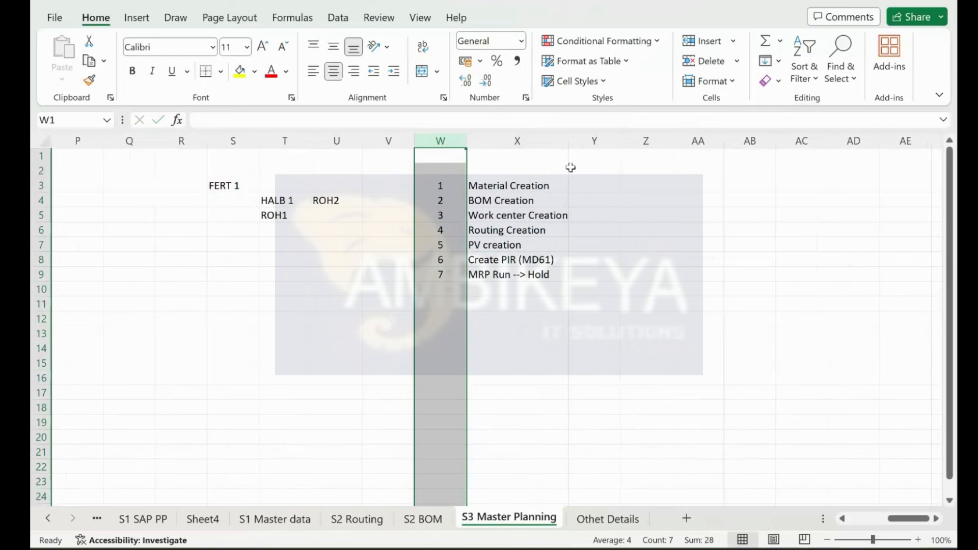
{"action": "left_click", "coordinate": [525, 257]}
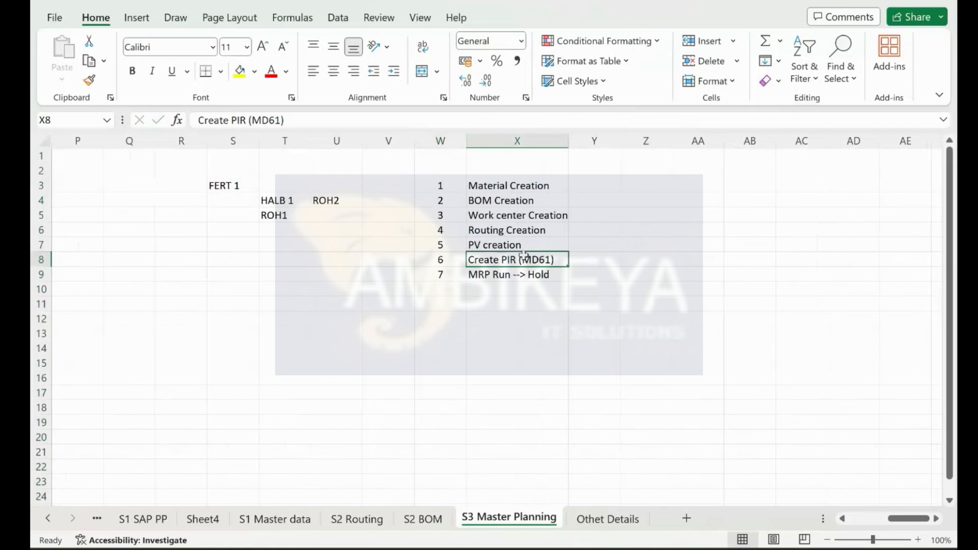
{"action": "left_click_drag", "start_coordinate": [437, 275], "coordinate": [506, 275]}
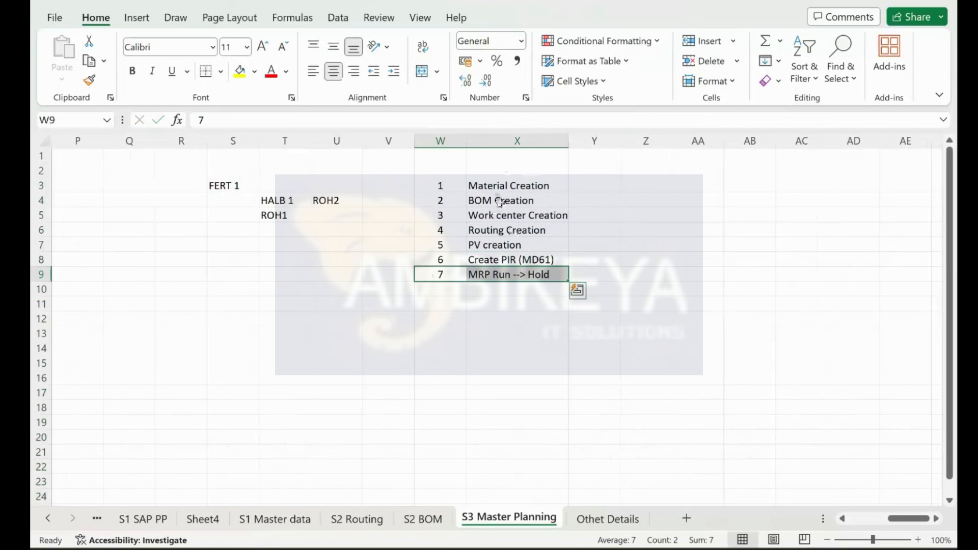
{"action": "left_click_drag", "start_coordinate": [493, 187], "coordinate": [464, 260]}
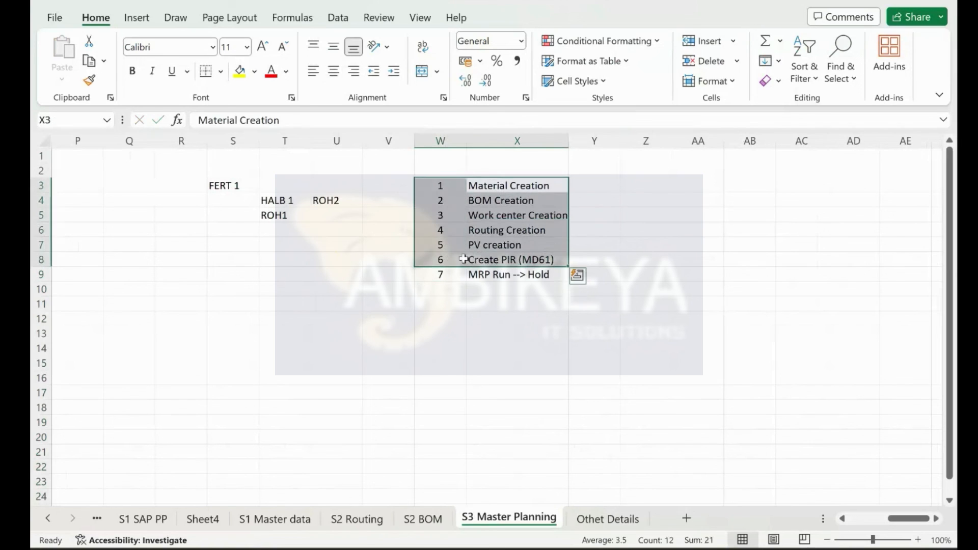
{"action": "left_click", "coordinate": [651, 304]}
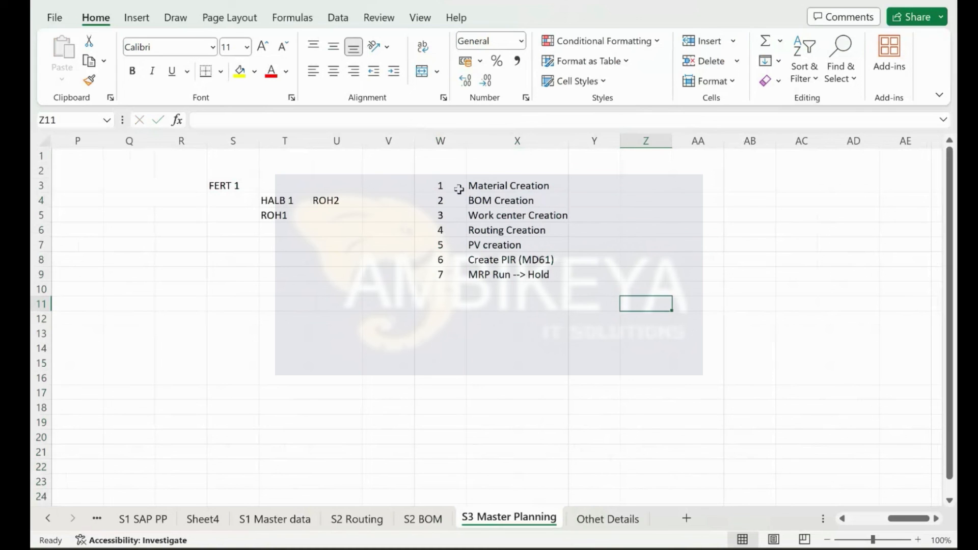
{"action": "key", "text": "Right"}
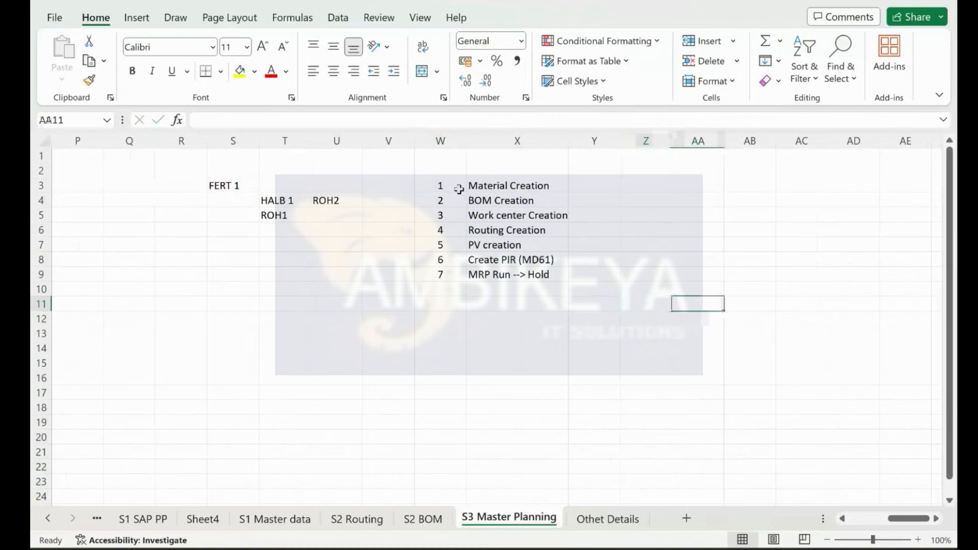
{"action": "key", "text": "ctrl+super+Left"}
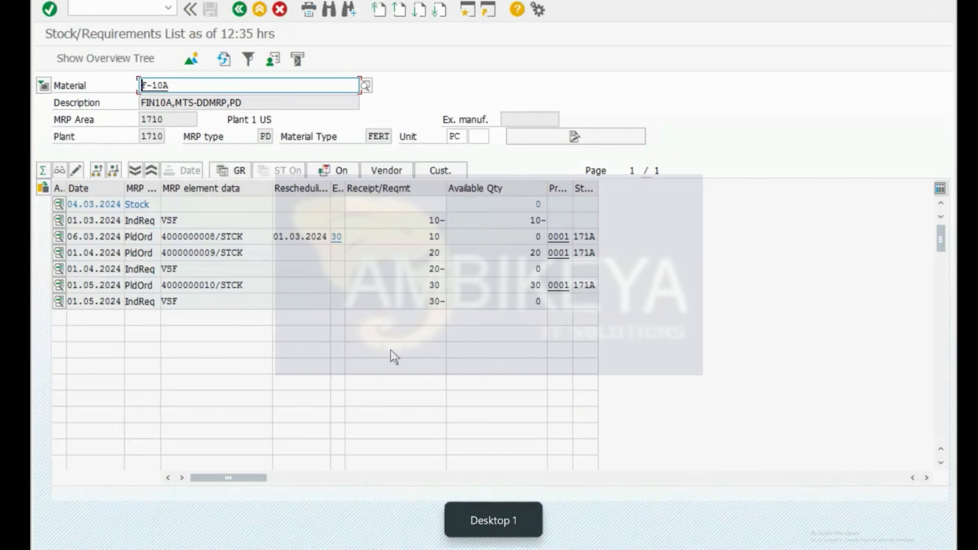
Step: Enter /nmd04, then replace the table name with MARC to load its selection screen
{"action": "key", "text": "ctrl+slash"}
{"action": "type", "text": "/nmd04"}
{"action": "key", "text": "Return"}
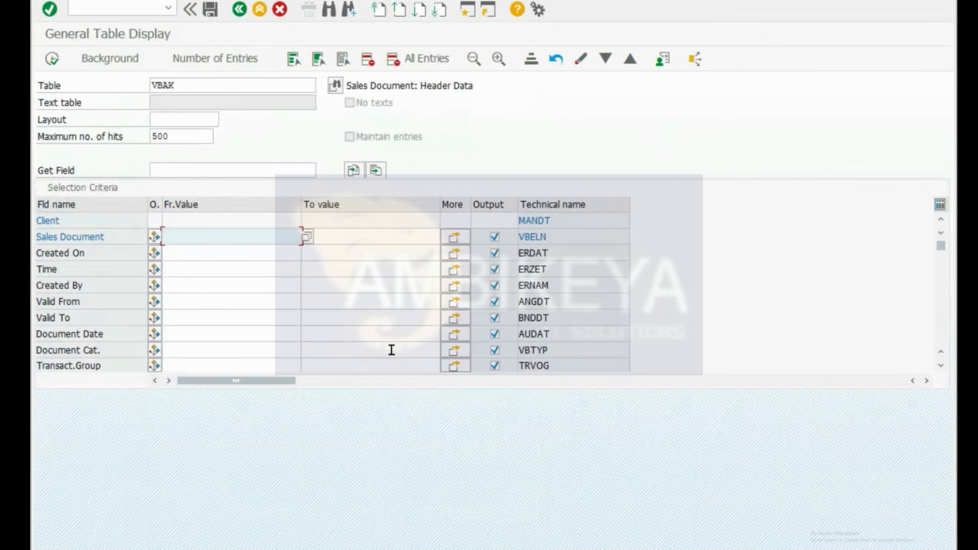
{"action": "double_click", "coordinate": [199, 85]}
{"action": "type", "text": "MARC"}
{"action": "key", "text": "Return"}
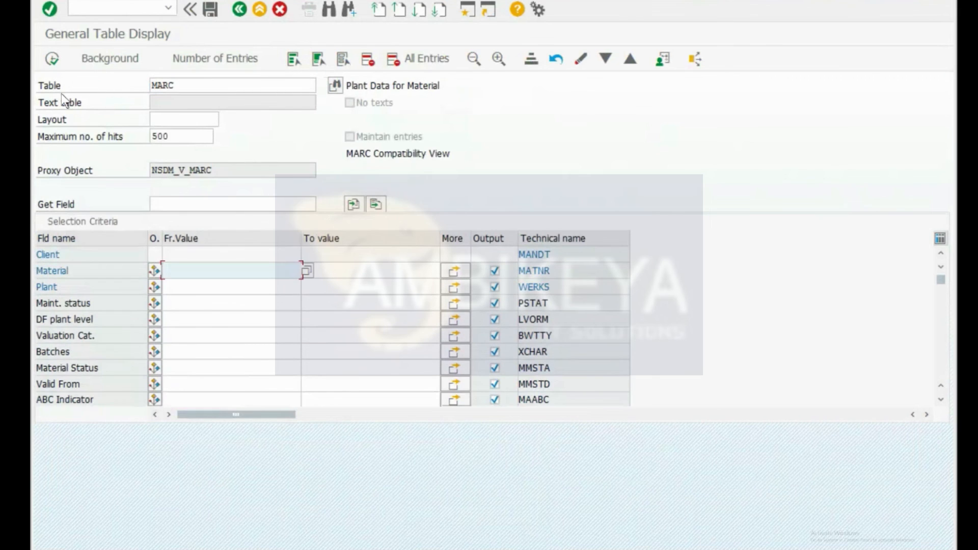
Step: Filter MRP Type to exclude PD and count the matching entries (121)
{"action": "left_click", "coordinate": [179, 319]}
{"action": "scroll", "coordinate": [179, 316], "scroll_direction": "down", "scroll_amount": 2}
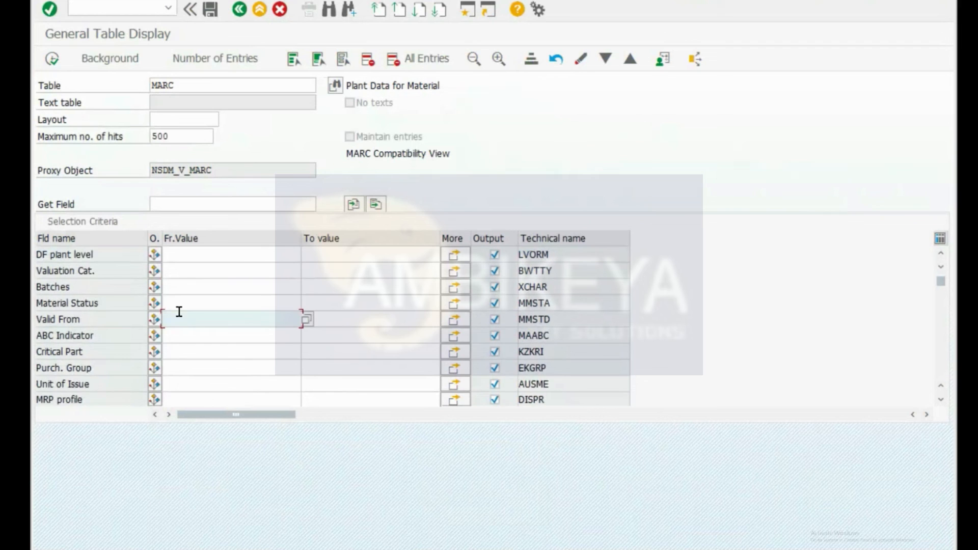
{"action": "scroll", "coordinate": [180, 311], "scroll_direction": "down", "scroll_amount": 3}
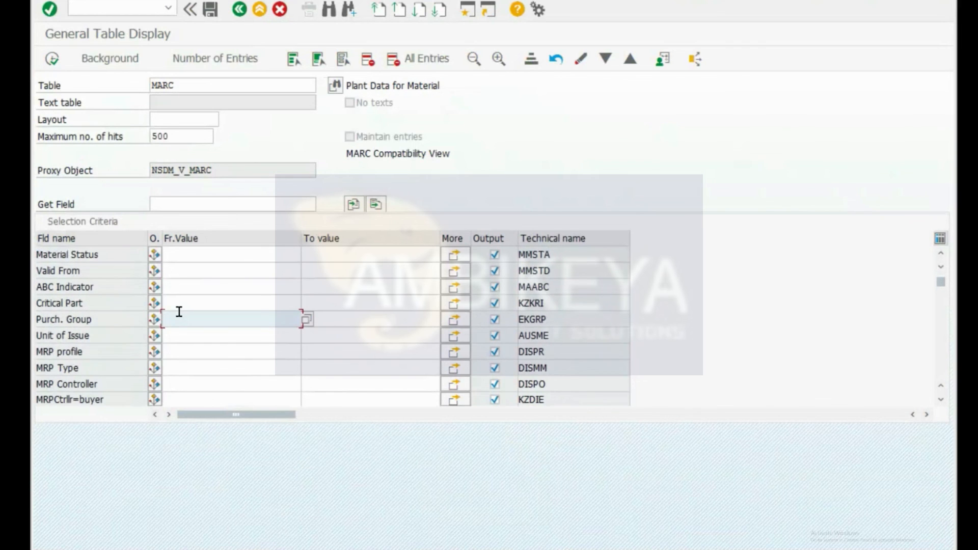
{"action": "left_click", "coordinate": [187, 368]}
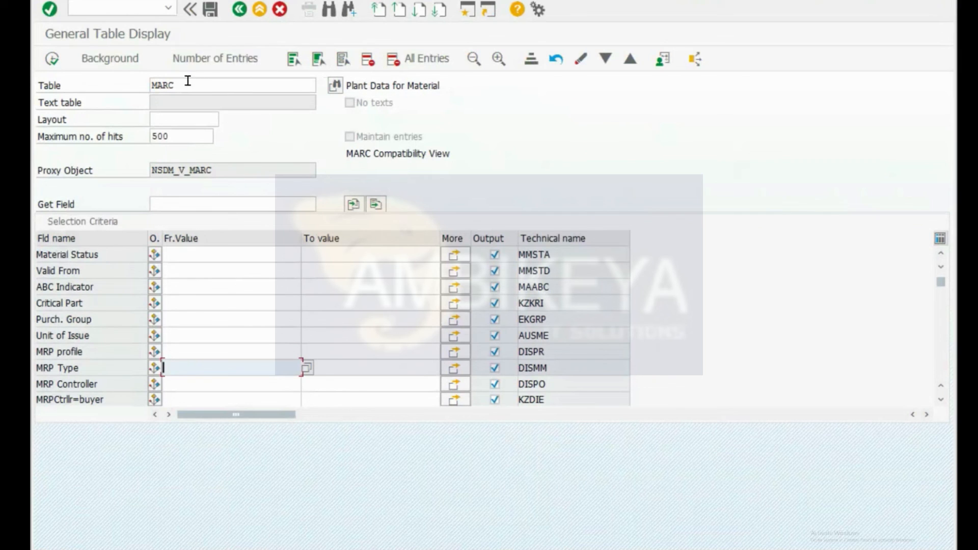
{"action": "left_click_drag", "start_coordinate": [185, 82], "coordinate": [107, 78]}
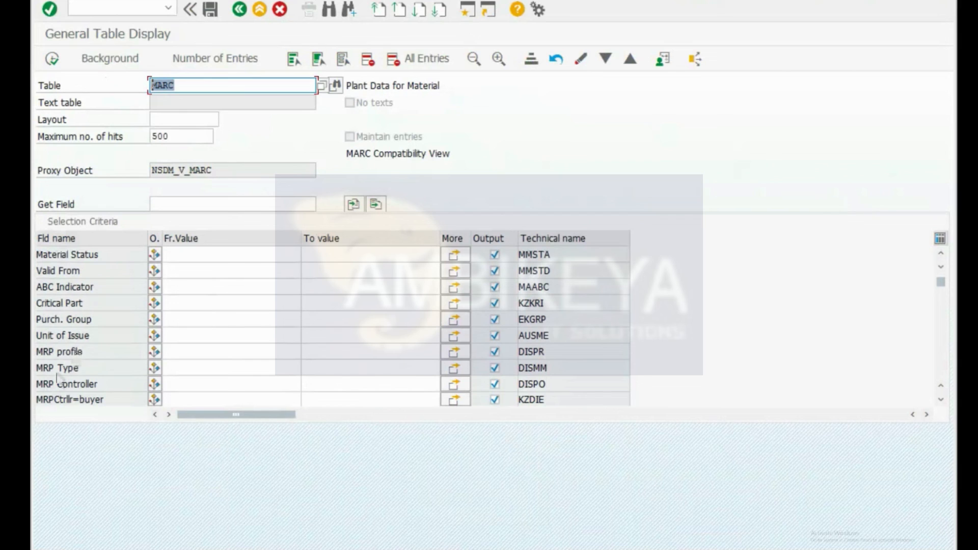
{"action": "left_click", "coordinate": [216, 369]}
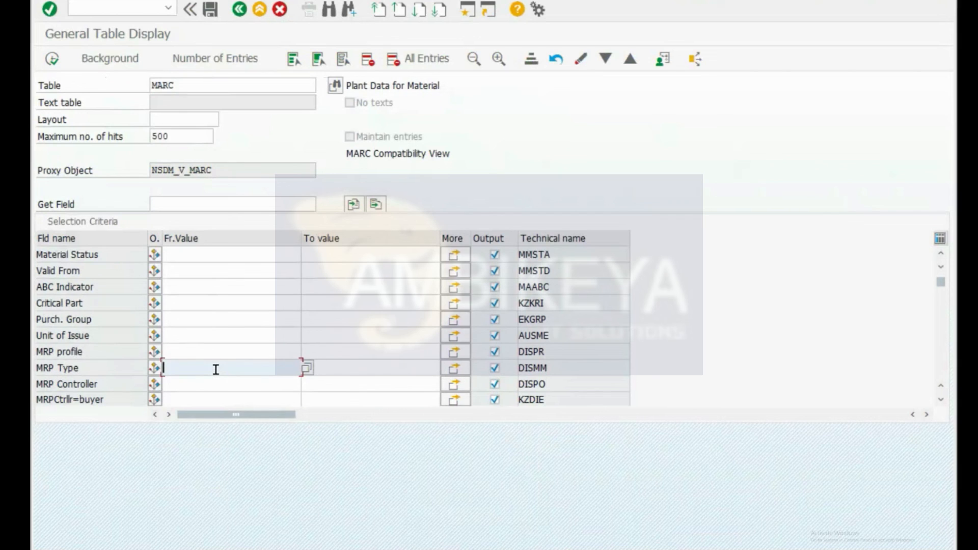
{"action": "left_click", "coordinate": [153, 369]}
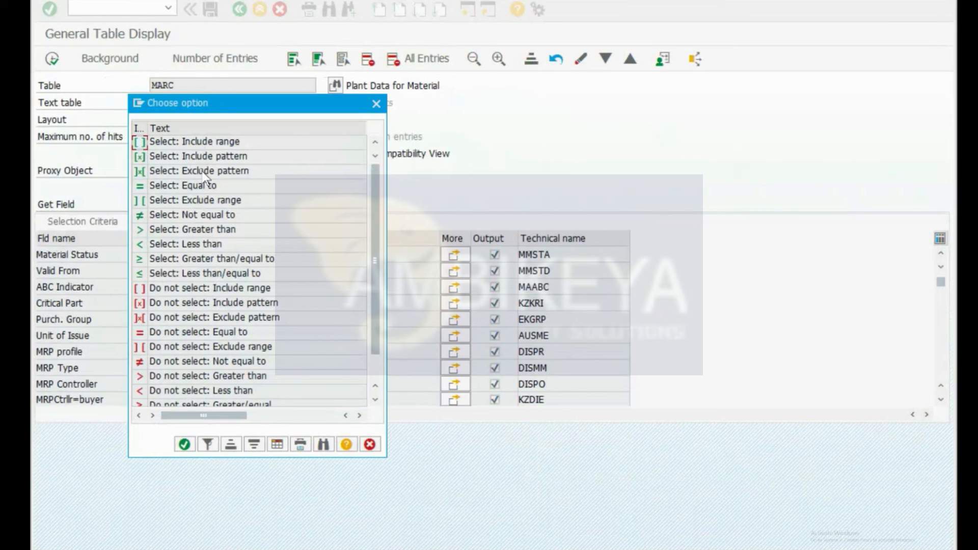
{"action": "double_click", "coordinate": [205, 172]}
{"action": "left_click", "coordinate": [196, 366]}
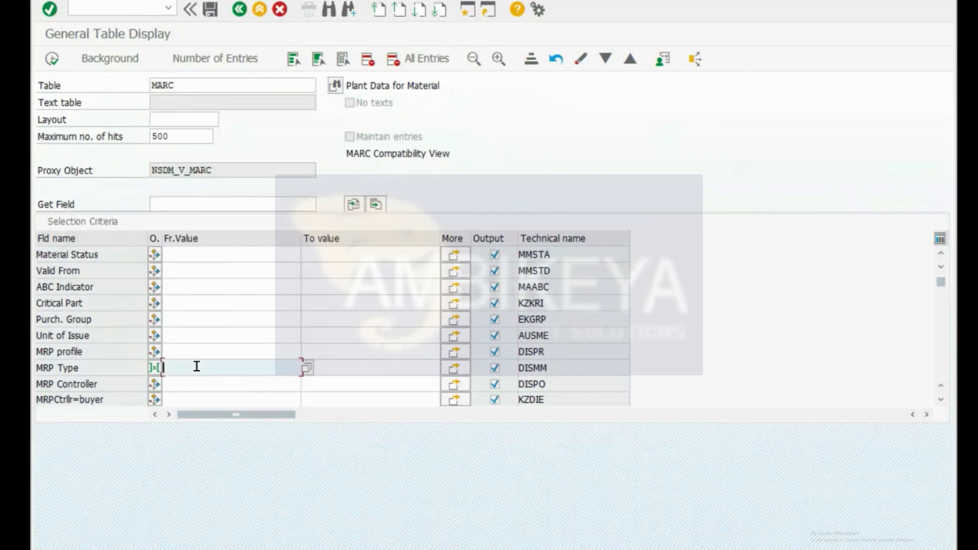
{"action": "type", "text": "PD"}
{"action": "left_click", "coordinate": [226, 54]}
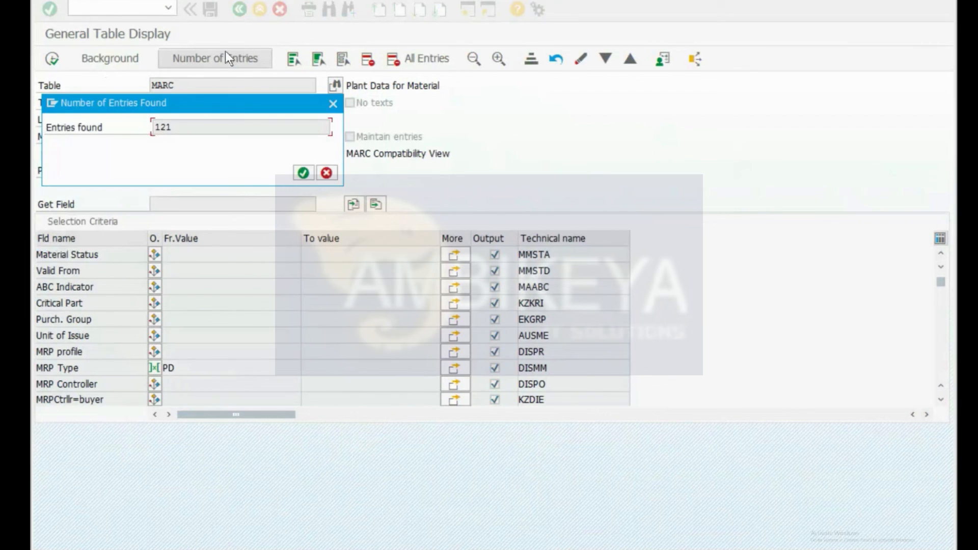
{"action": "left_click", "coordinate": [302, 173]}
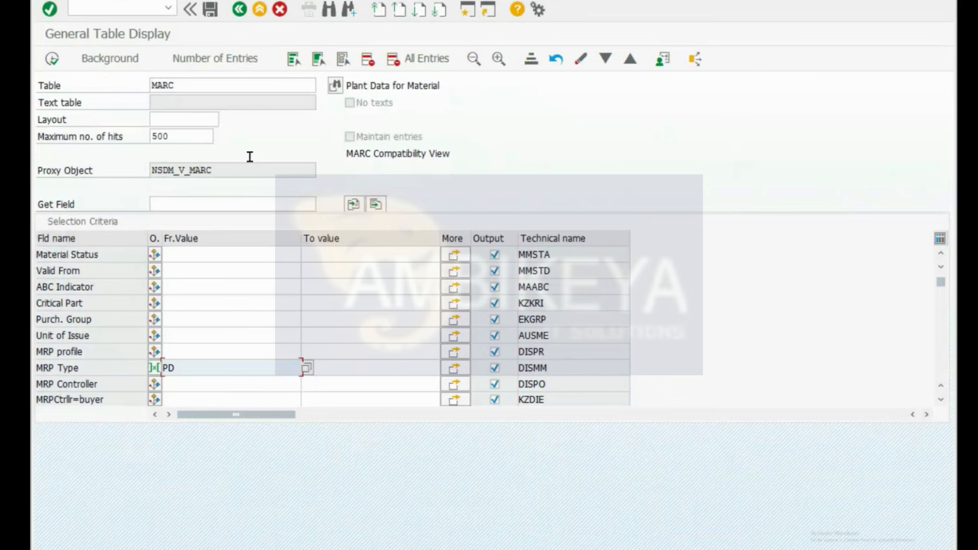
Step: Execute the MARC query and page across all result columns
{"action": "left_click", "coordinate": [52, 58]}
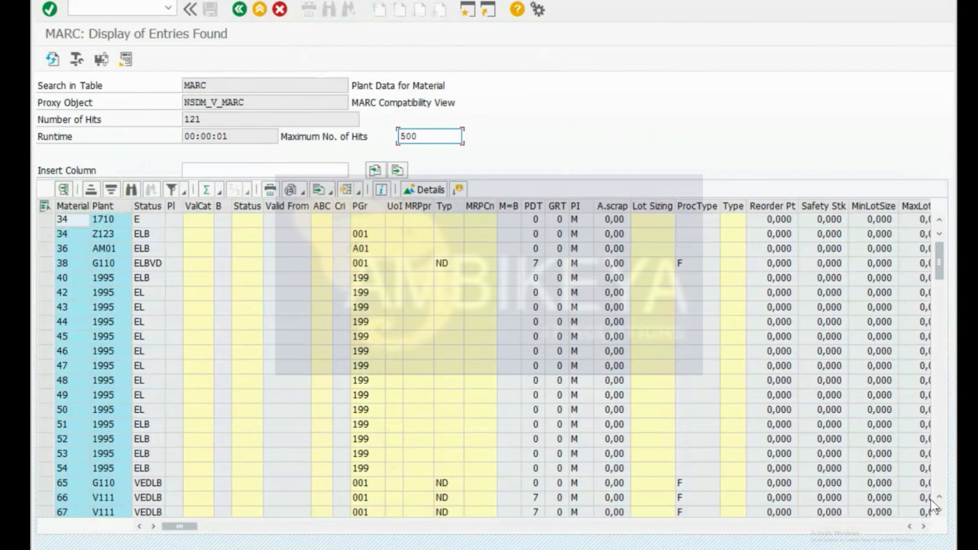
{"action": "left_click", "coordinate": [922, 526]}
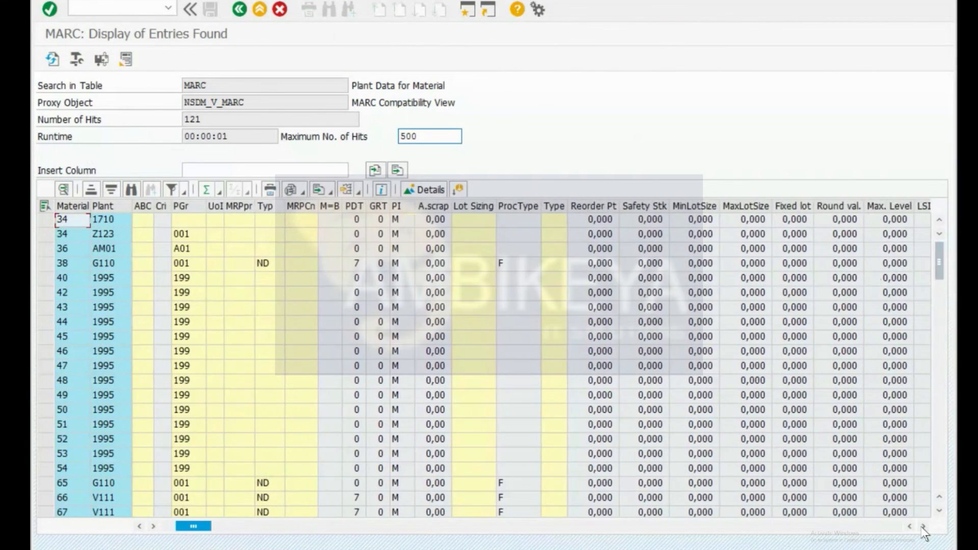
{"action": "left_click", "coordinate": [922, 527]}
{"action": "left_click", "coordinate": [922, 526]}
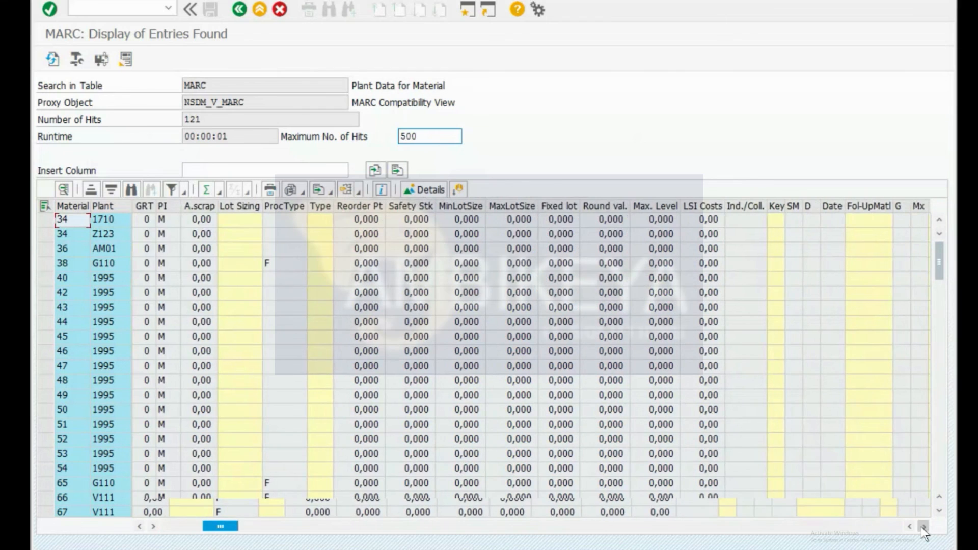
{"action": "left_click", "coordinate": [922, 527]}
{"action": "left_click", "coordinate": [922, 526]}
{"action": "left_click", "coordinate": [921, 527]}
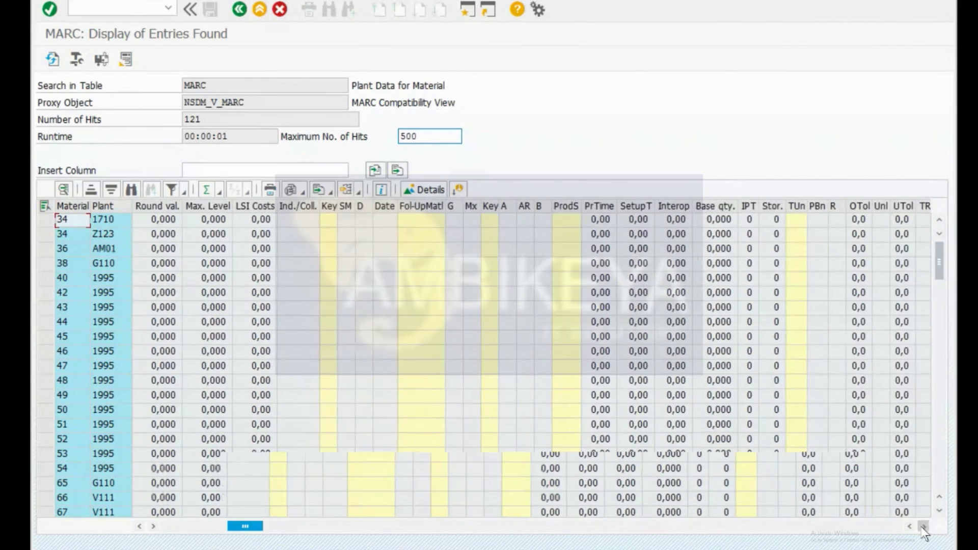
{"action": "left_click", "coordinate": [922, 527]}
{"action": "left_click", "coordinate": [921, 527]}
{"action": "left_click", "coordinate": [922, 526]}
{"action": "left_click", "coordinate": [922, 527]}
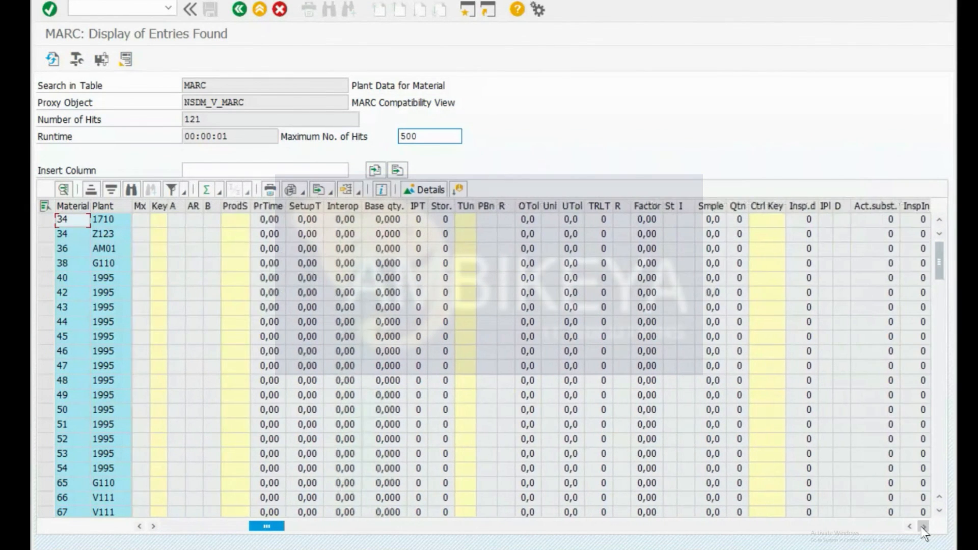
{"action": "left_click", "coordinate": [922, 527]}
{"action": "left_click", "coordinate": [922, 527]}
{"action": "left_click", "coordinate": [922, 526]}
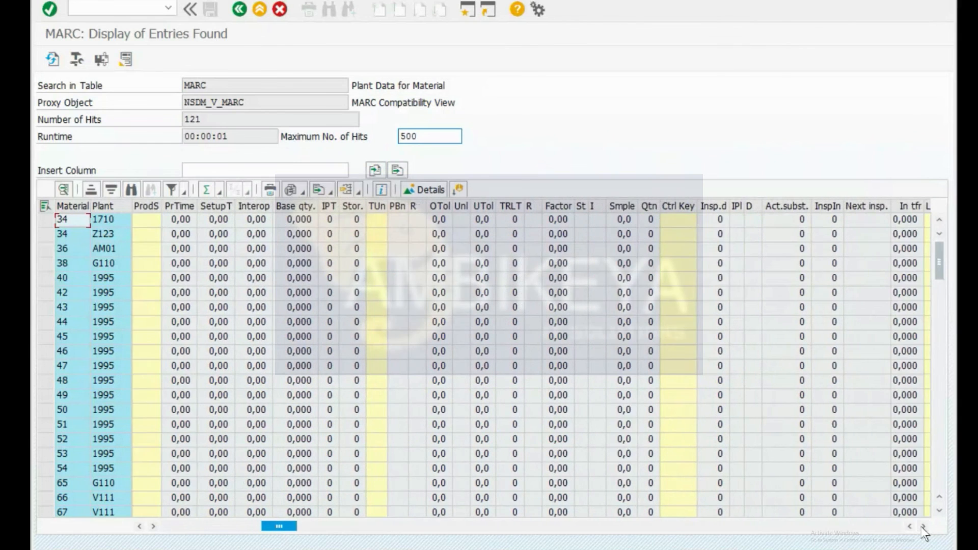
{"action": "left_click", "coordinate": [922, 526]}
{"action": "left_click", "coordinate": [922, 527]}
{"action": "left_click", "coordinate": [922, 527]}
{"action": "left_click", "coordinate": [922, 526]}
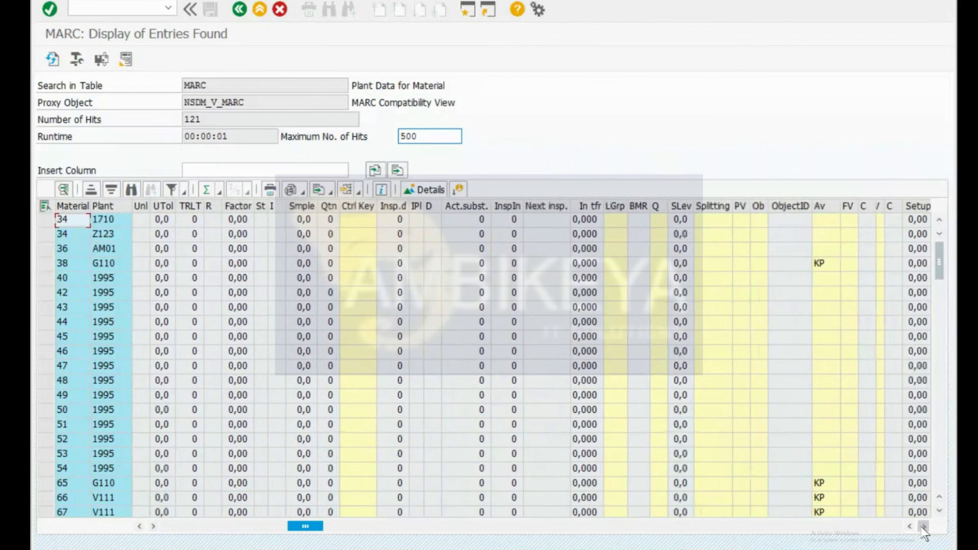
{"action": "left_click", "coordinate": [922, 527]}
{"action": "left_click", "coordinate": [922, 527]}
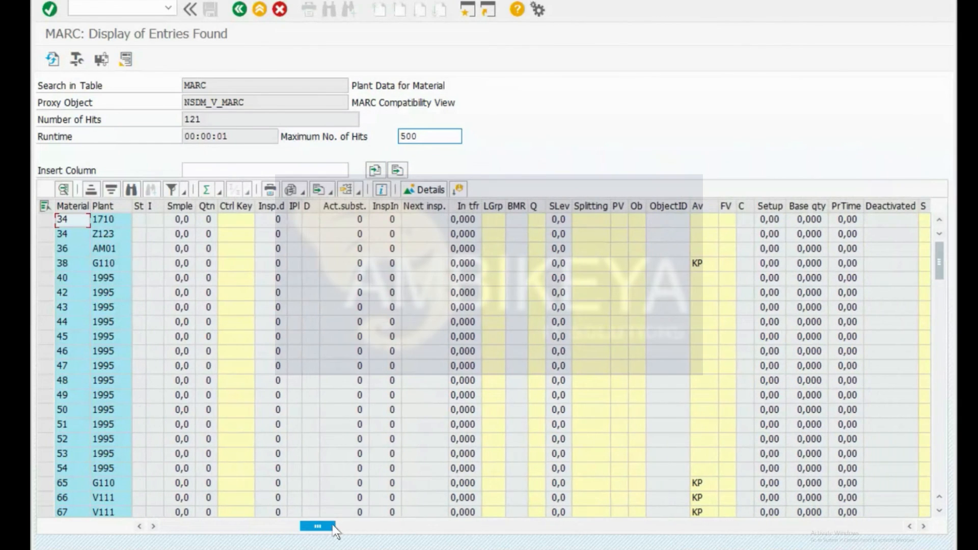
{"action": "left_click_drag", "start_coordinate": [128, 521], "coordinate": [108, 521]}
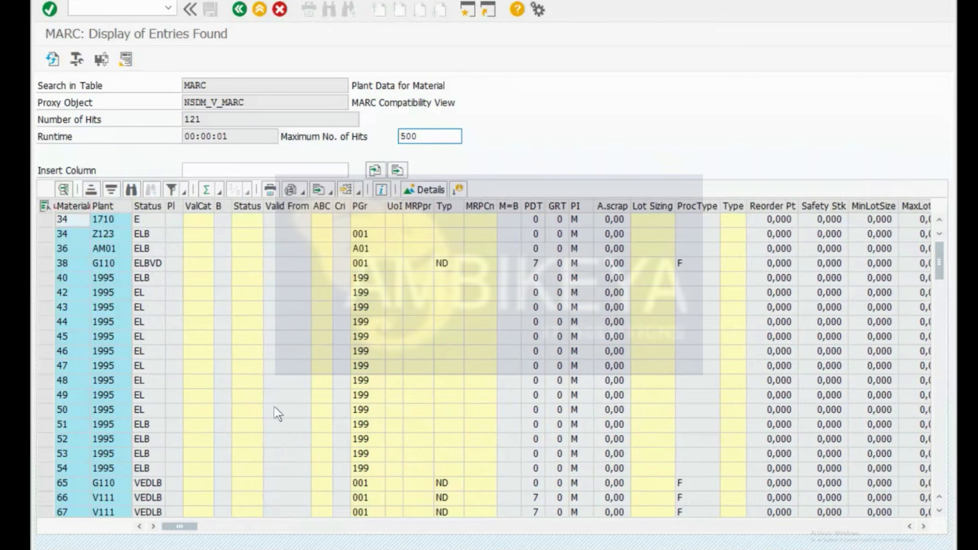
Step: Inspect the MRP type column, e.g. ND for material 38 and VB for AVC_RBT_CNTRL_BRD
{"action": "left_click", "coordinate": [445, 264]}
{"action": "scroll", "coordinate": [451, 289], "scroll_direction": "down", "scroll_amount": 1}
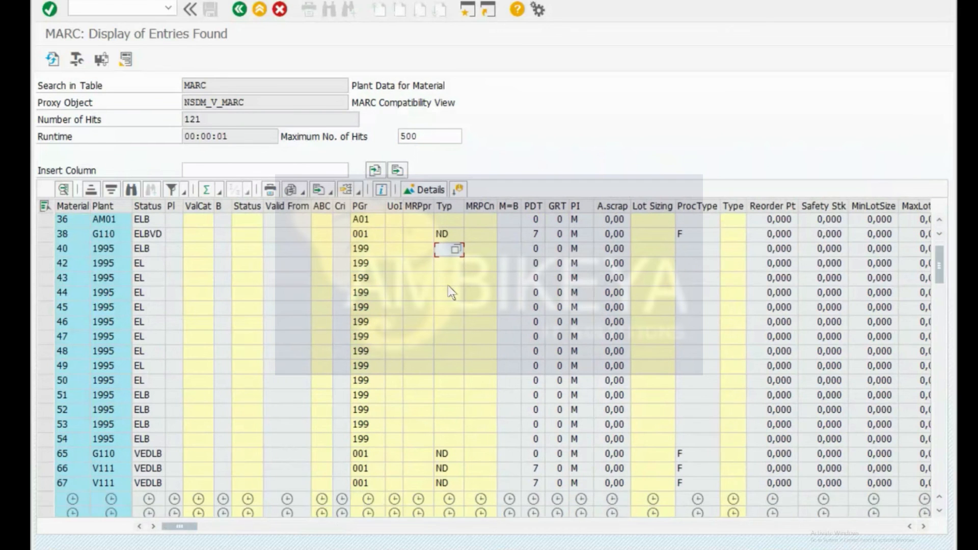
{"action": "scroll", "coordinate": [451, 292], "scroll_direction": "down", "scroll_amount": 1}
{"action": "scroll", "coordinate": [451, 291], "scroll_direction": "down", "scroll_amount": 2}
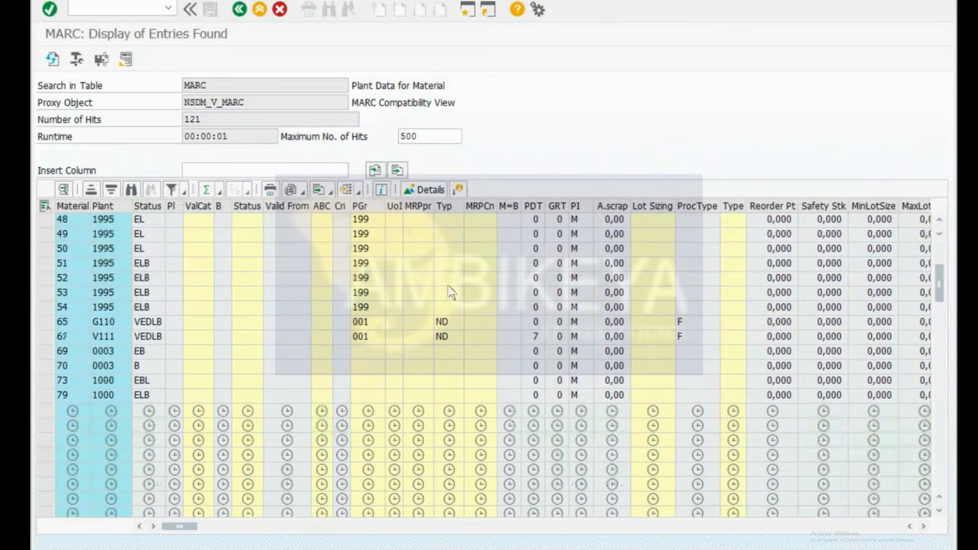
{"action": "scroll", "coordinate": [448, 205], "scroll_direction": "down", "scroll_amount": 3}
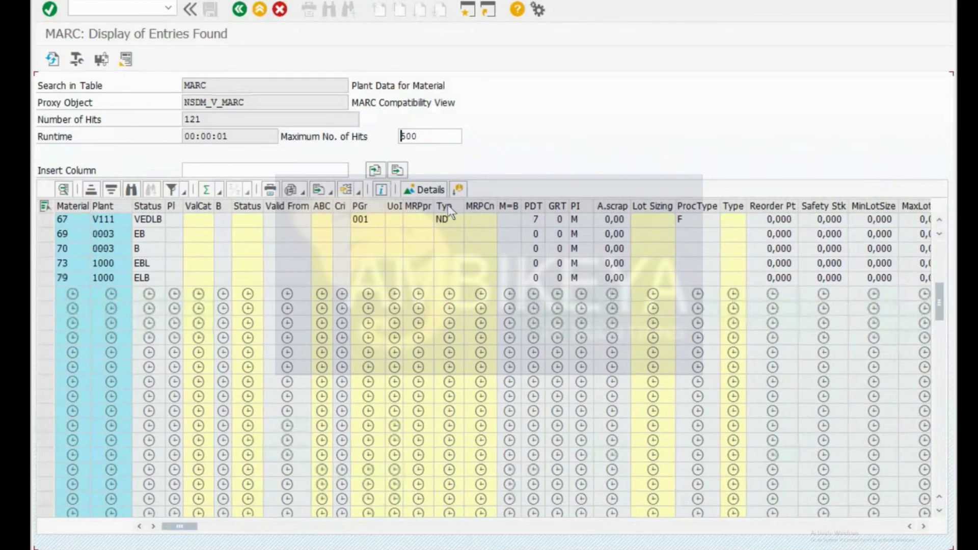
{"action": "scroll", "coordinate": [448, 205], "scroll_direction": "down", "scroll_amount": 3}
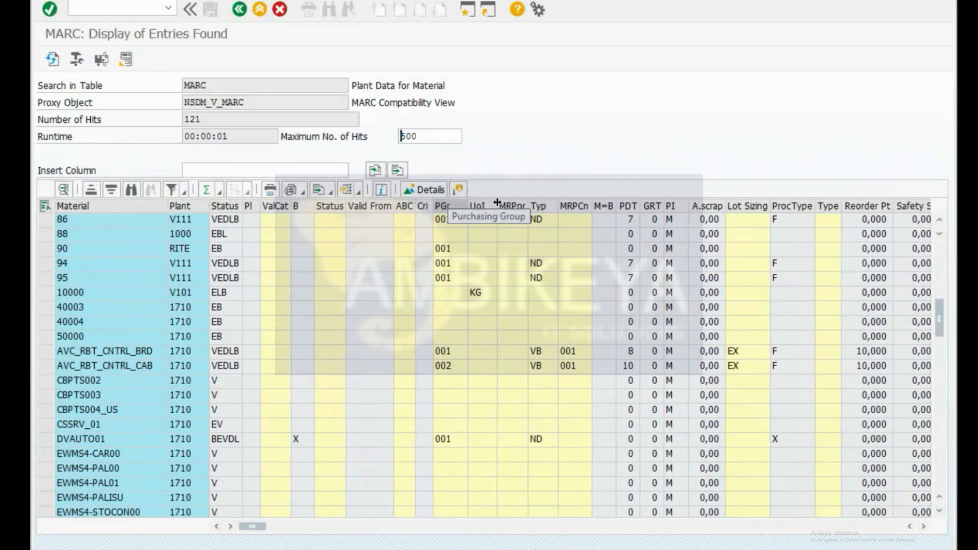
{"action": "left_click", "coordinate": [543, 206]}
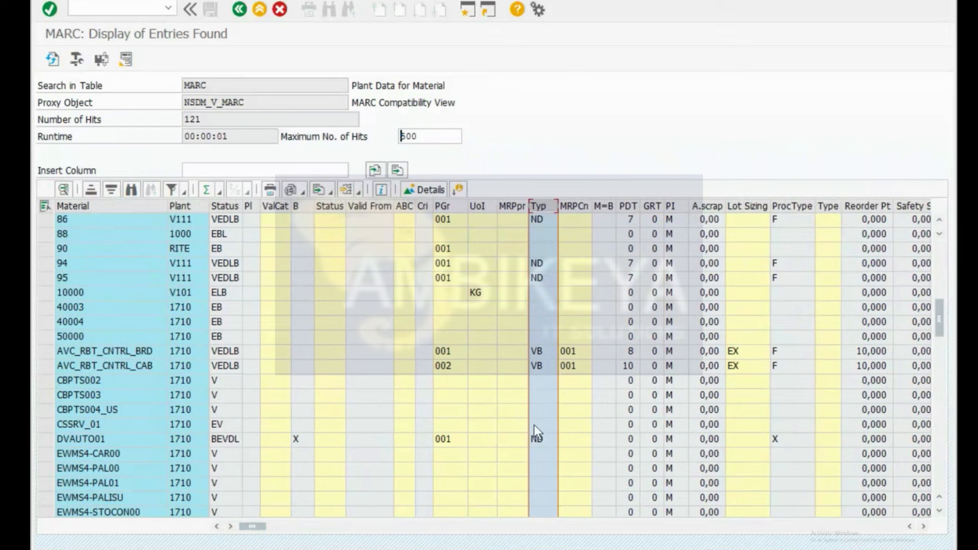
{"action": "left_click", "coordinate": [537, 350]}
Step: Highlight the table name MARC, then return to the selection criteria with F3
{"action": "left_click", "coordinate": [216, 84]}
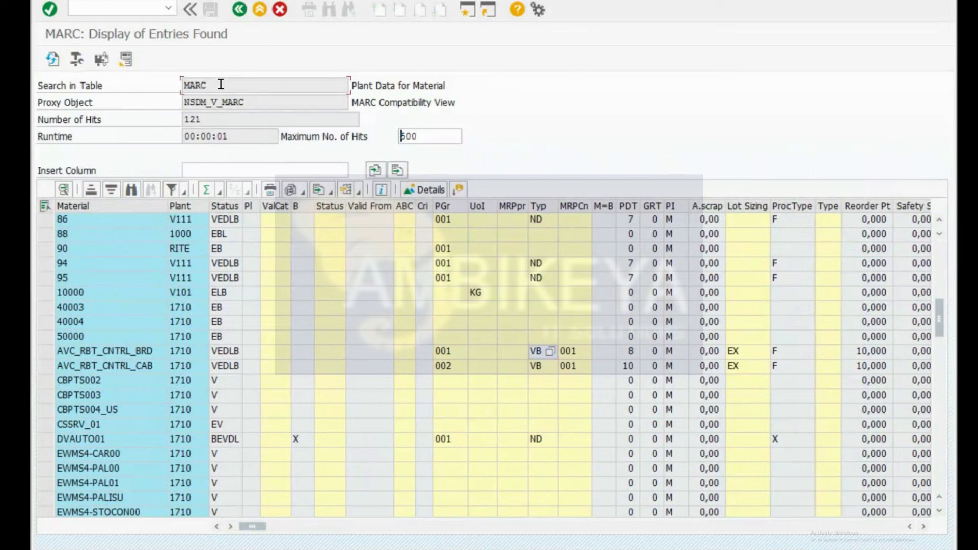
{"action": "left_click_drag", "start_coordinate": [216, 84], "coordinate": [164, 80]}
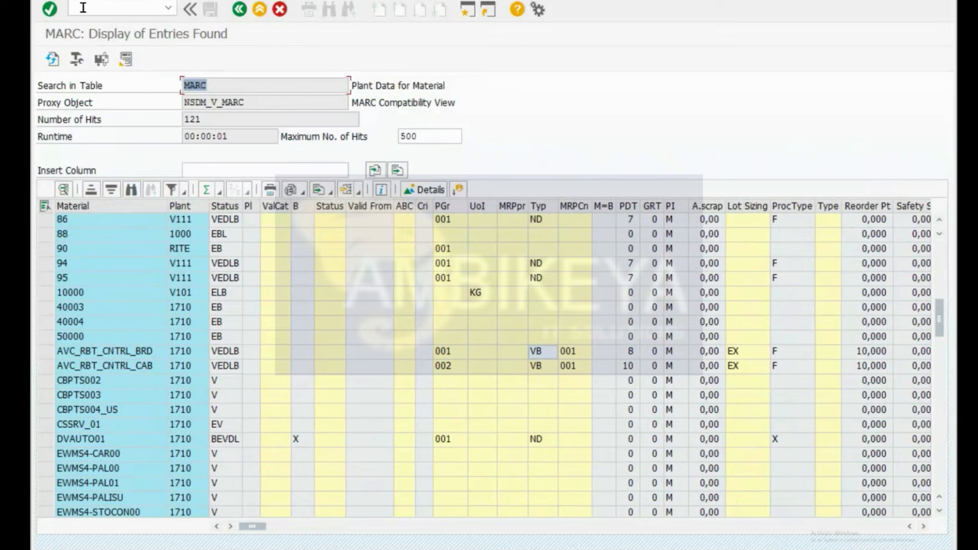
{"action": "left_click", "coordinate": [213, 85]}
{"action": "left_click_drag", "start_coordinate": [212, 85], "coordinate": [153, 90]}
{"action": "key", "text": "F3"}
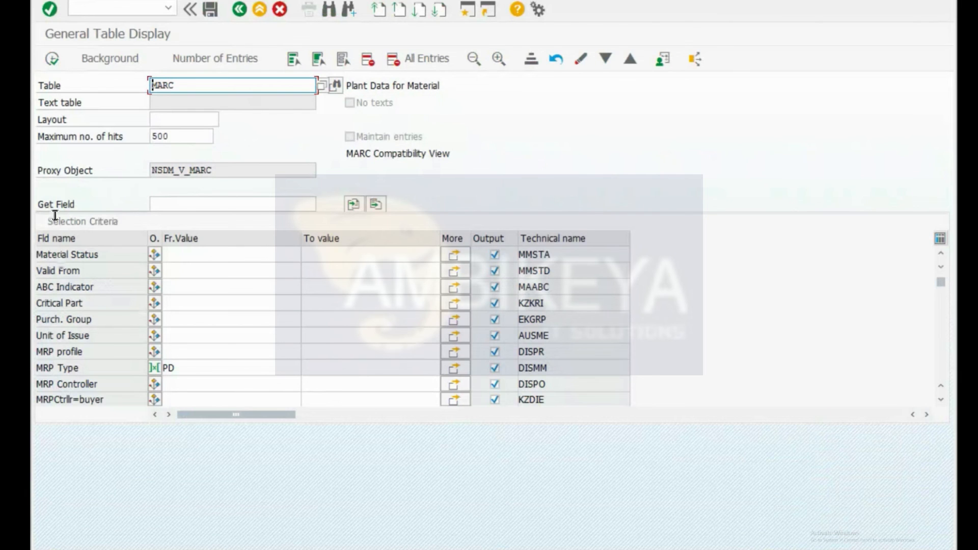
Step: Mark the DISMM technical name, then switch desktops to the 'S3 Master Planning' Excel sheet
{"action": "left_click_drag", "start_coordinate": [560, 367], "coordinate": [499, 361]}
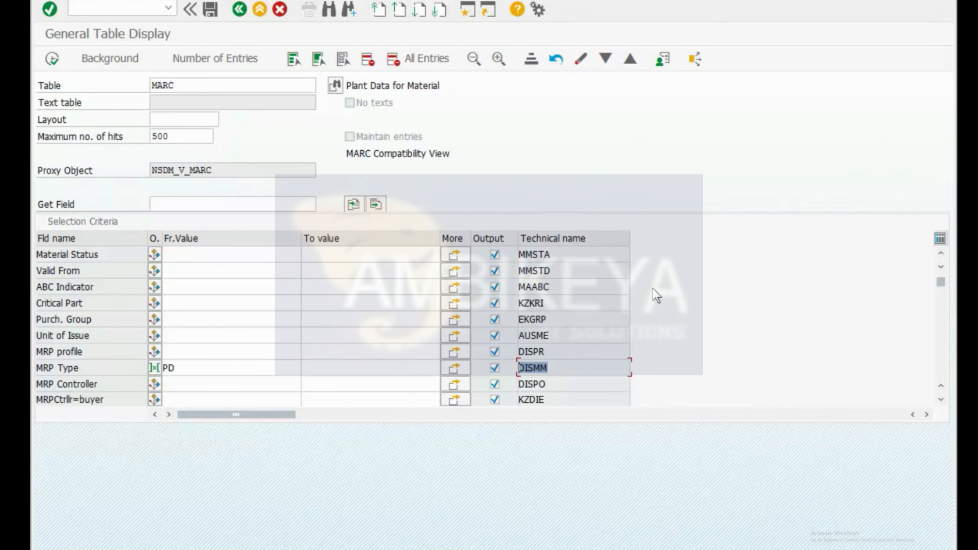
{"action": "key", "text": "ctrl+super+Right"}
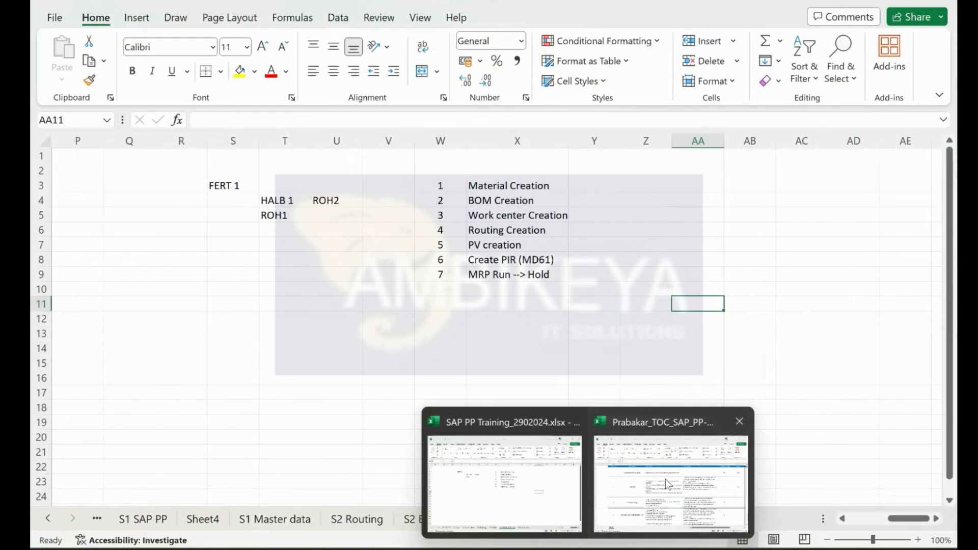
{"action": "left_click", "coordinate": [665, 479]}
{"action": "left_click", "coordinate": [246, 272]}
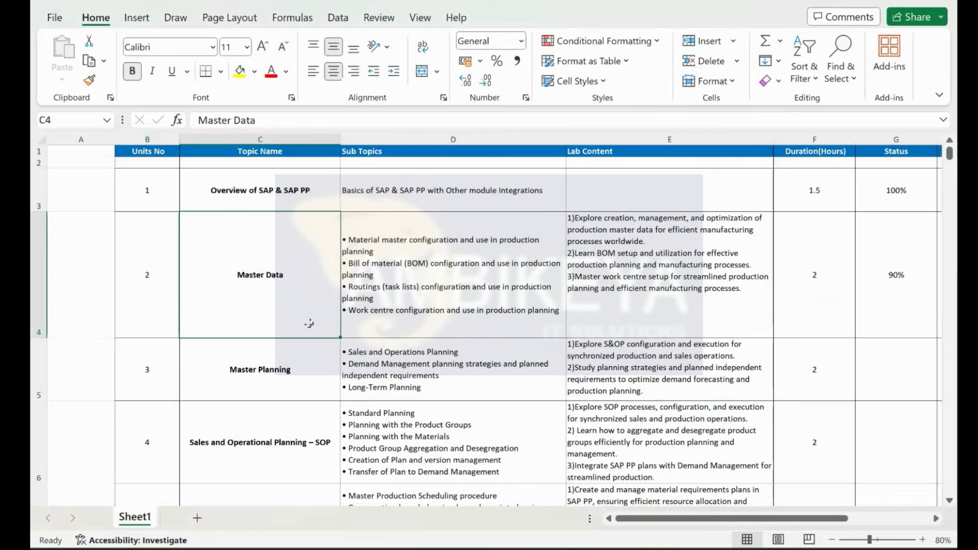
{"action": "left_click", "coordinate": [235, 359]}
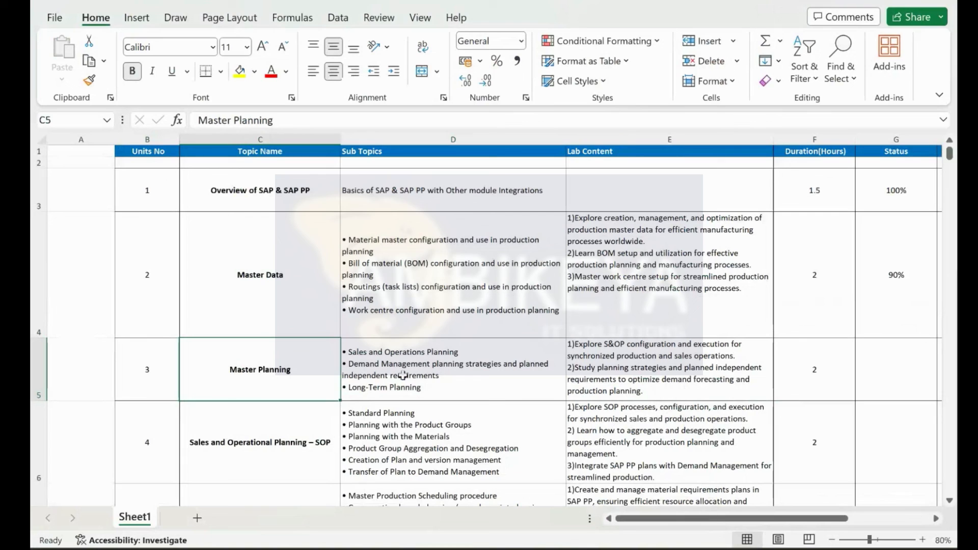
{"action": "key", "text": "alt+Tab"}
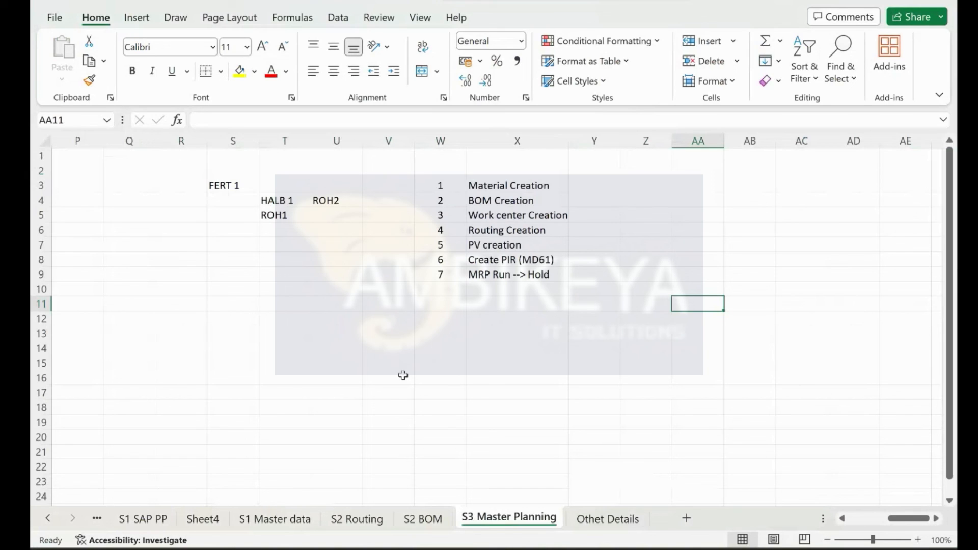
{"action": "left_click", "coordinate": [394, 313]}
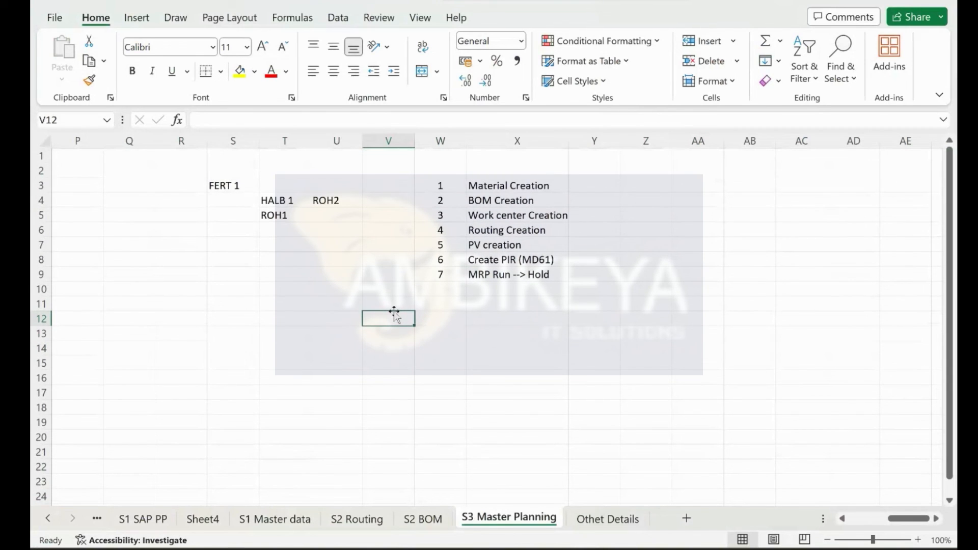
{"action": "left_click_drag", "start_coordinate": [439, 185], "coordinate": [564, 289]}
{"action": "left_click", "coordinate": [736, 246]}
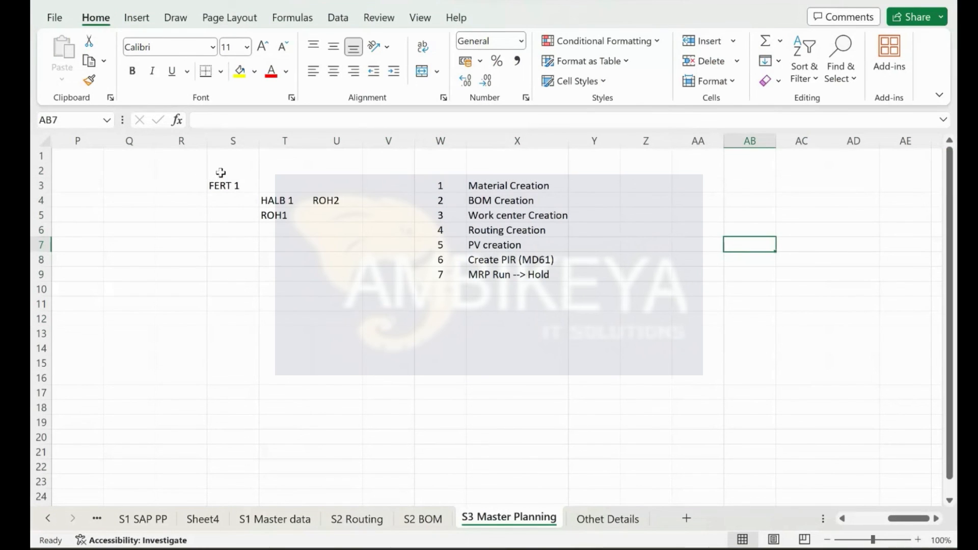
{"action": "left_click", "coordinate": [731, 329]}
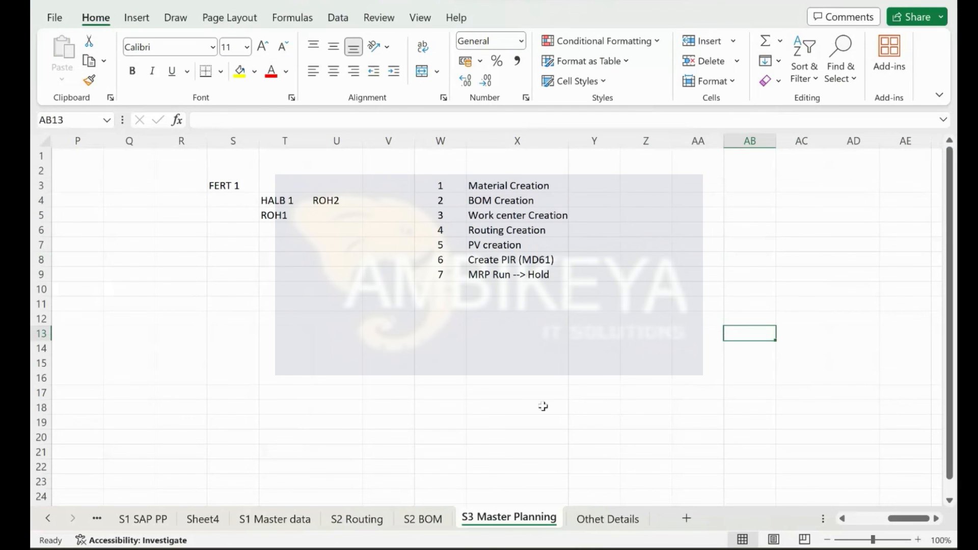